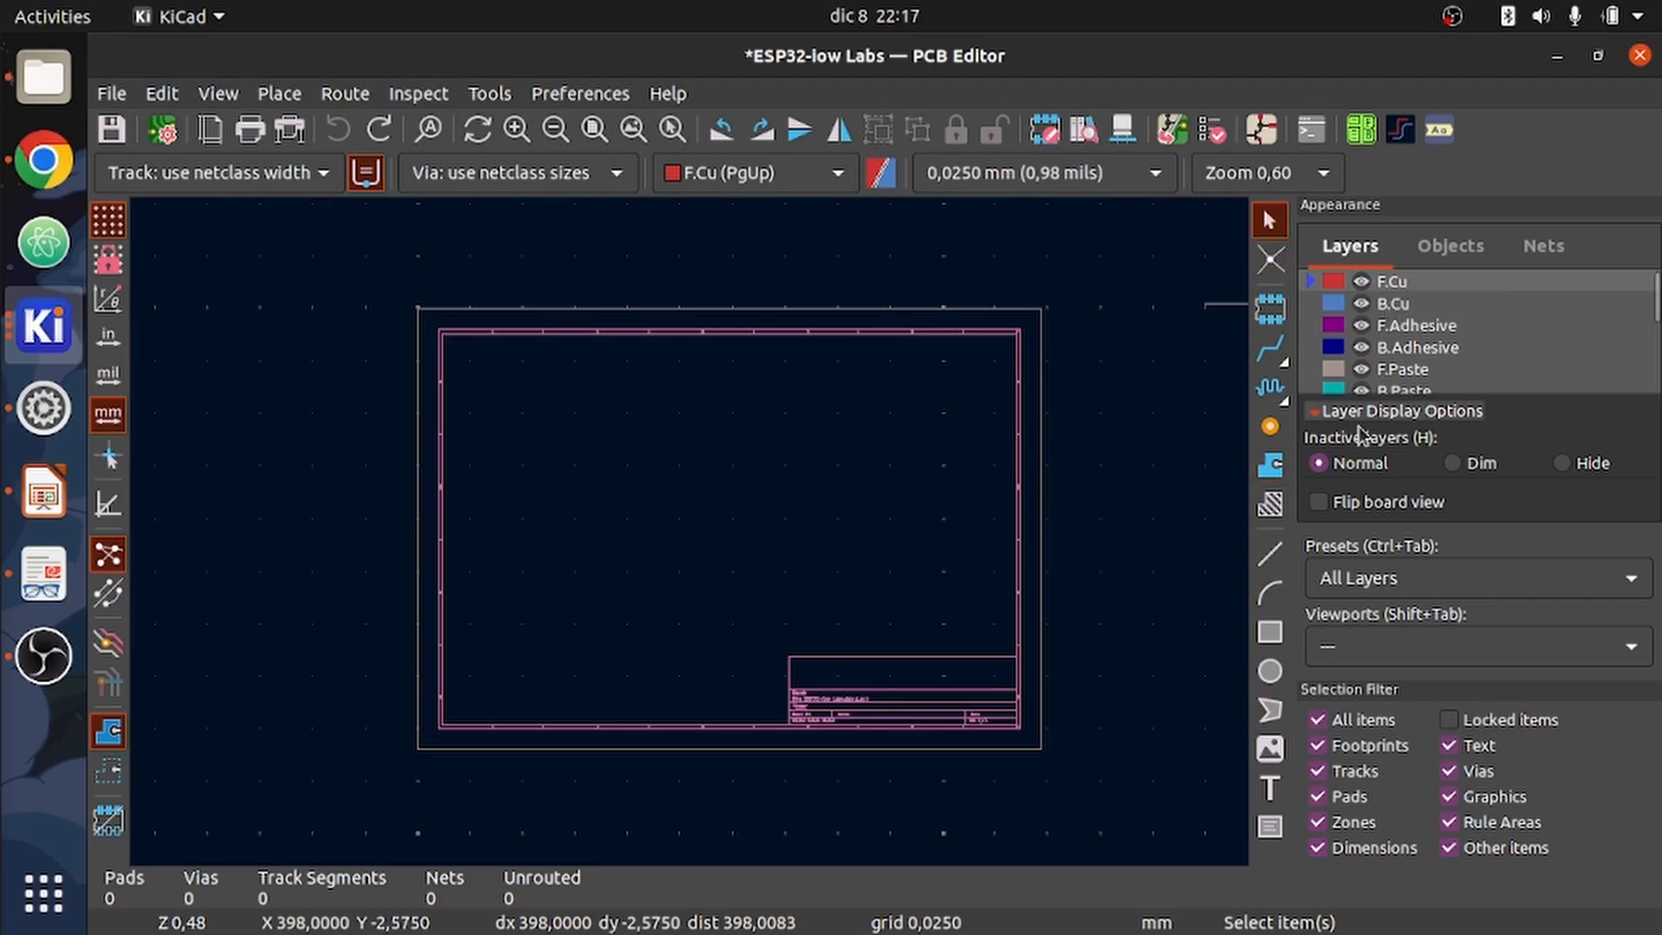
- Review the board layer list from F.Cu and B.Cu through paste, silkscreen, mask, Edge.Cuts, courtyard and user layers
{"action": "scroll", "coordinate": [1473, 353], "scroll_direction": "down", "scroll_amount": 4}
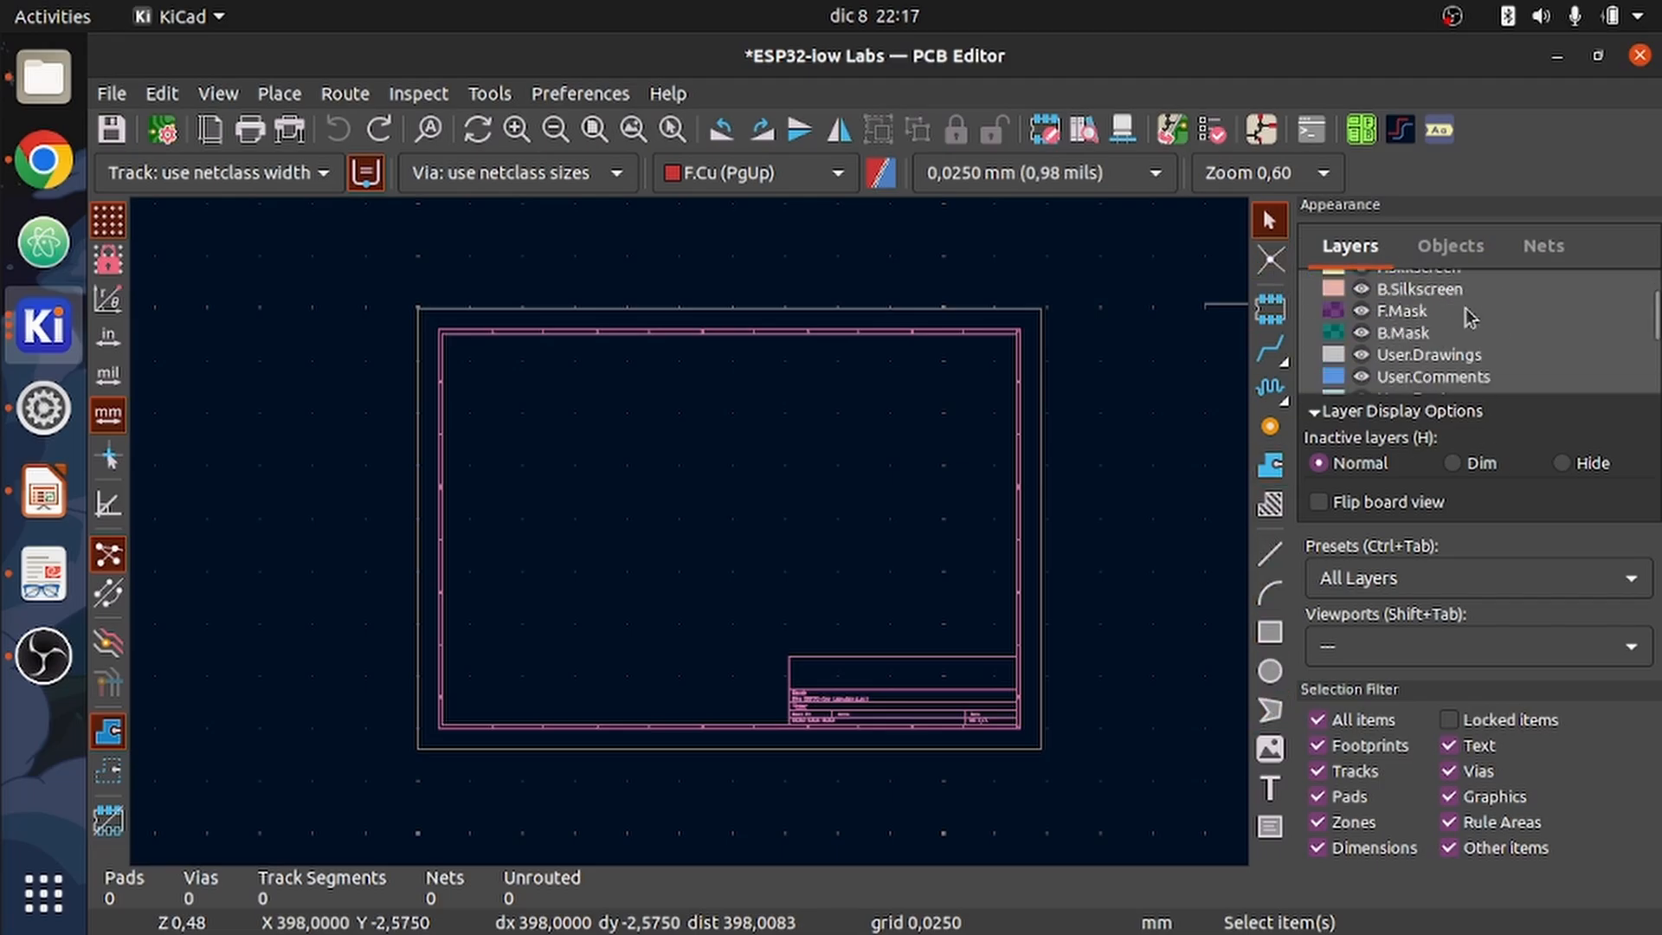
{"action": "scroll", "coordinate": [1473, 359], "scroll_direction": "up", "scroll_amount": 2}
{"action": "scroll", "coordinate": [1472, 362], "scroll_direction": "up", "scroll_amount": 4}
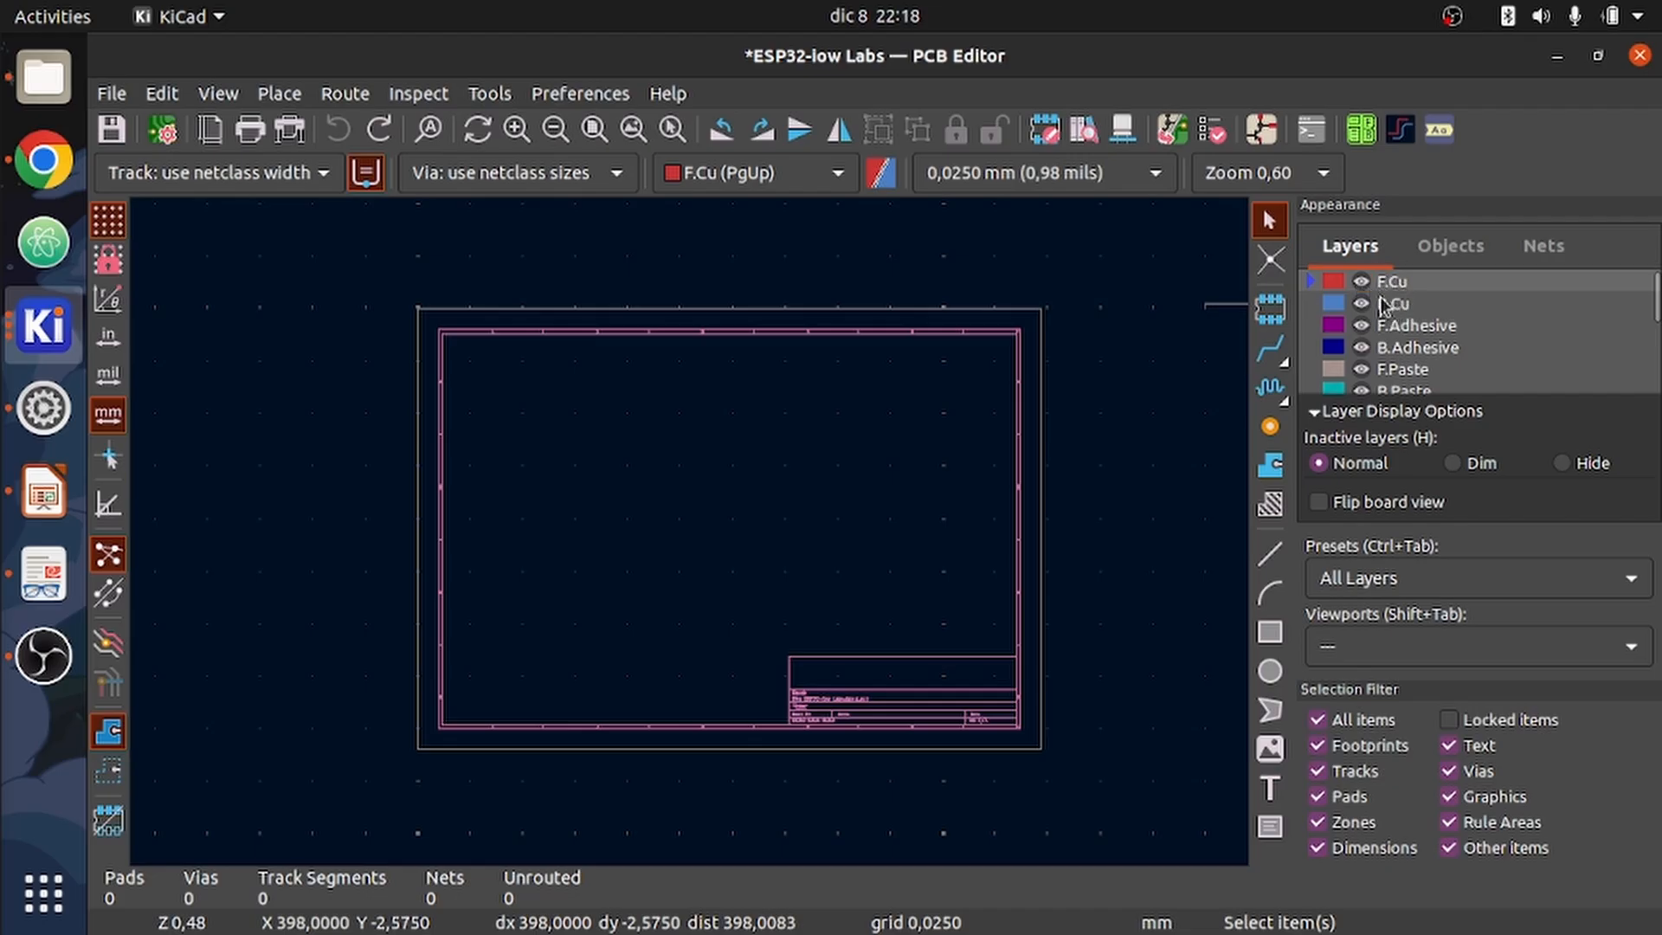
{"action": "scroll", "coordinate": [1411, 326], "scroll_direction": "down", "scroll_amount": 1}
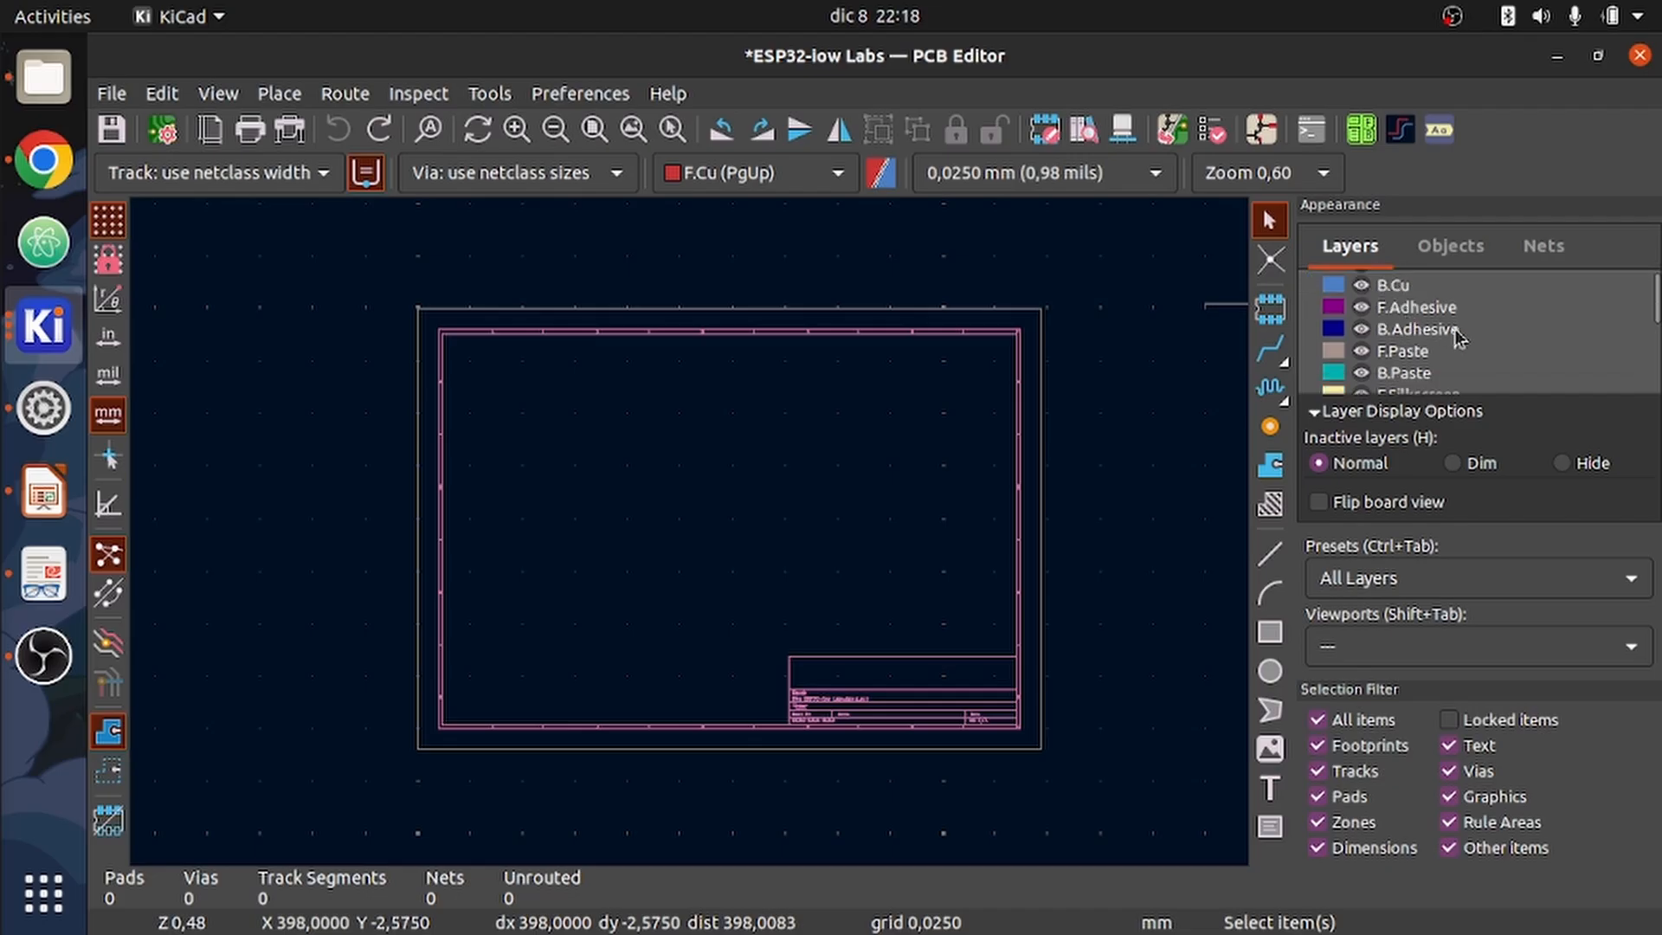
{"action": "scroll", "coordinate": [1457, 336], "scroll_direction": "down", "scroll_amount": 1}
{"action": "scroll", "coordinate": [1427, 326], "scroll_direction": "down", "scroll_amount": 1}
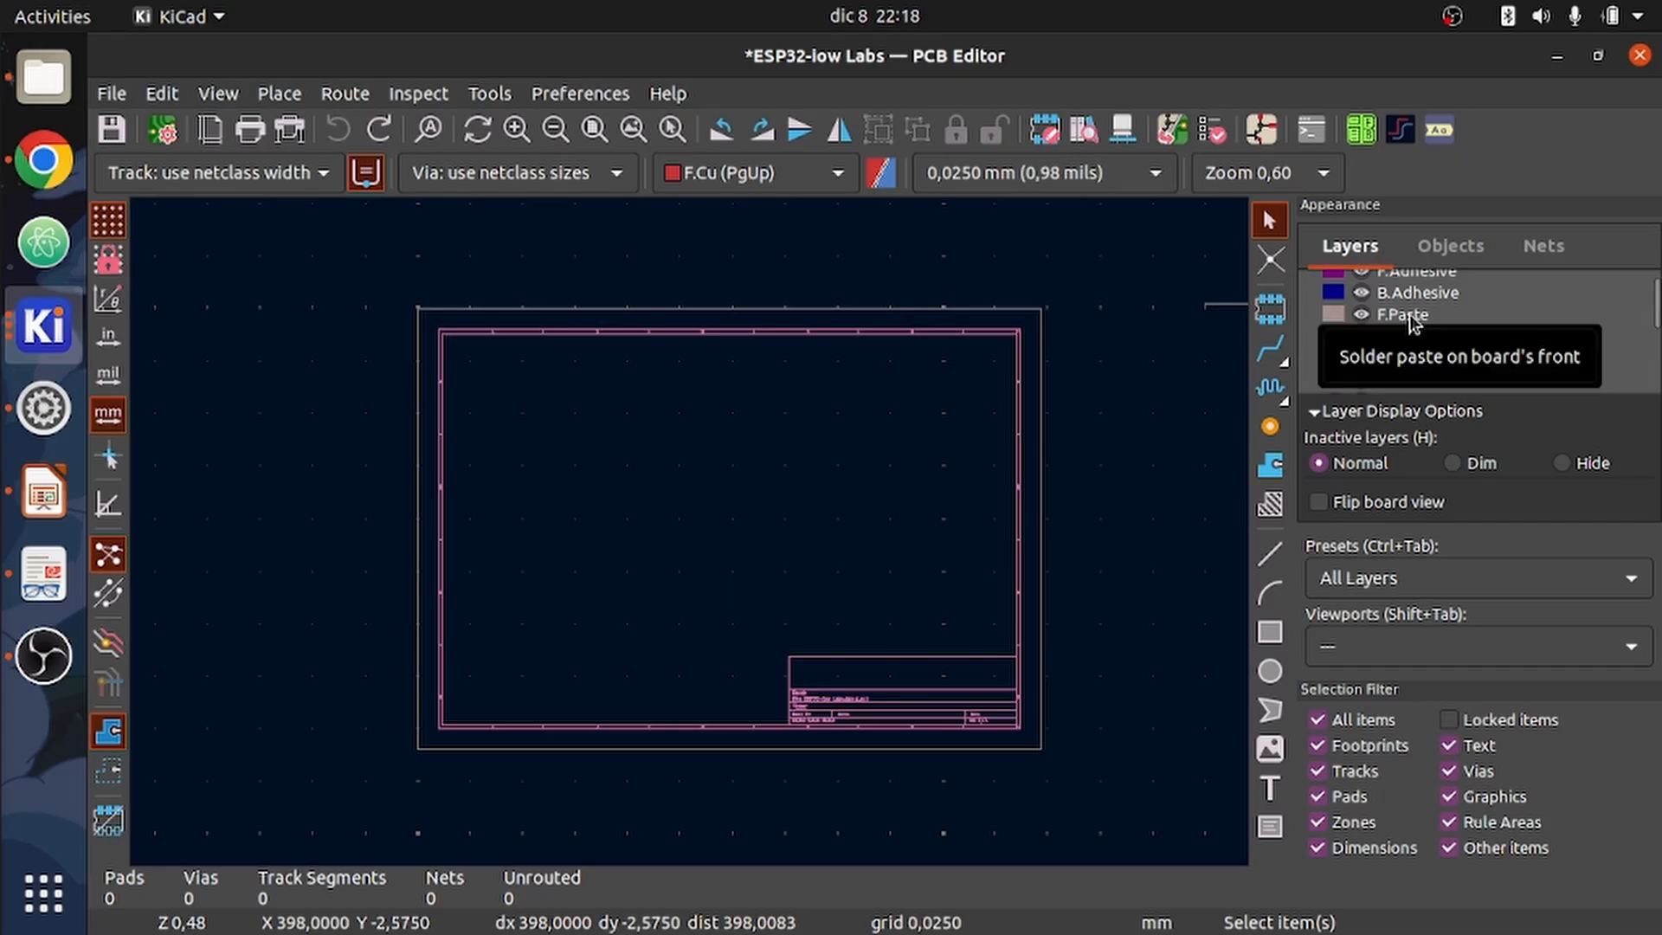
{"action": "scroll", "coordinate": [1444, 364], "scroll_direction": "down", "scroll_amount": 2}
{"action": "scroll", "coordinate": [1513, 340], "scroll_direction": "down", "scroll_amount": 1}
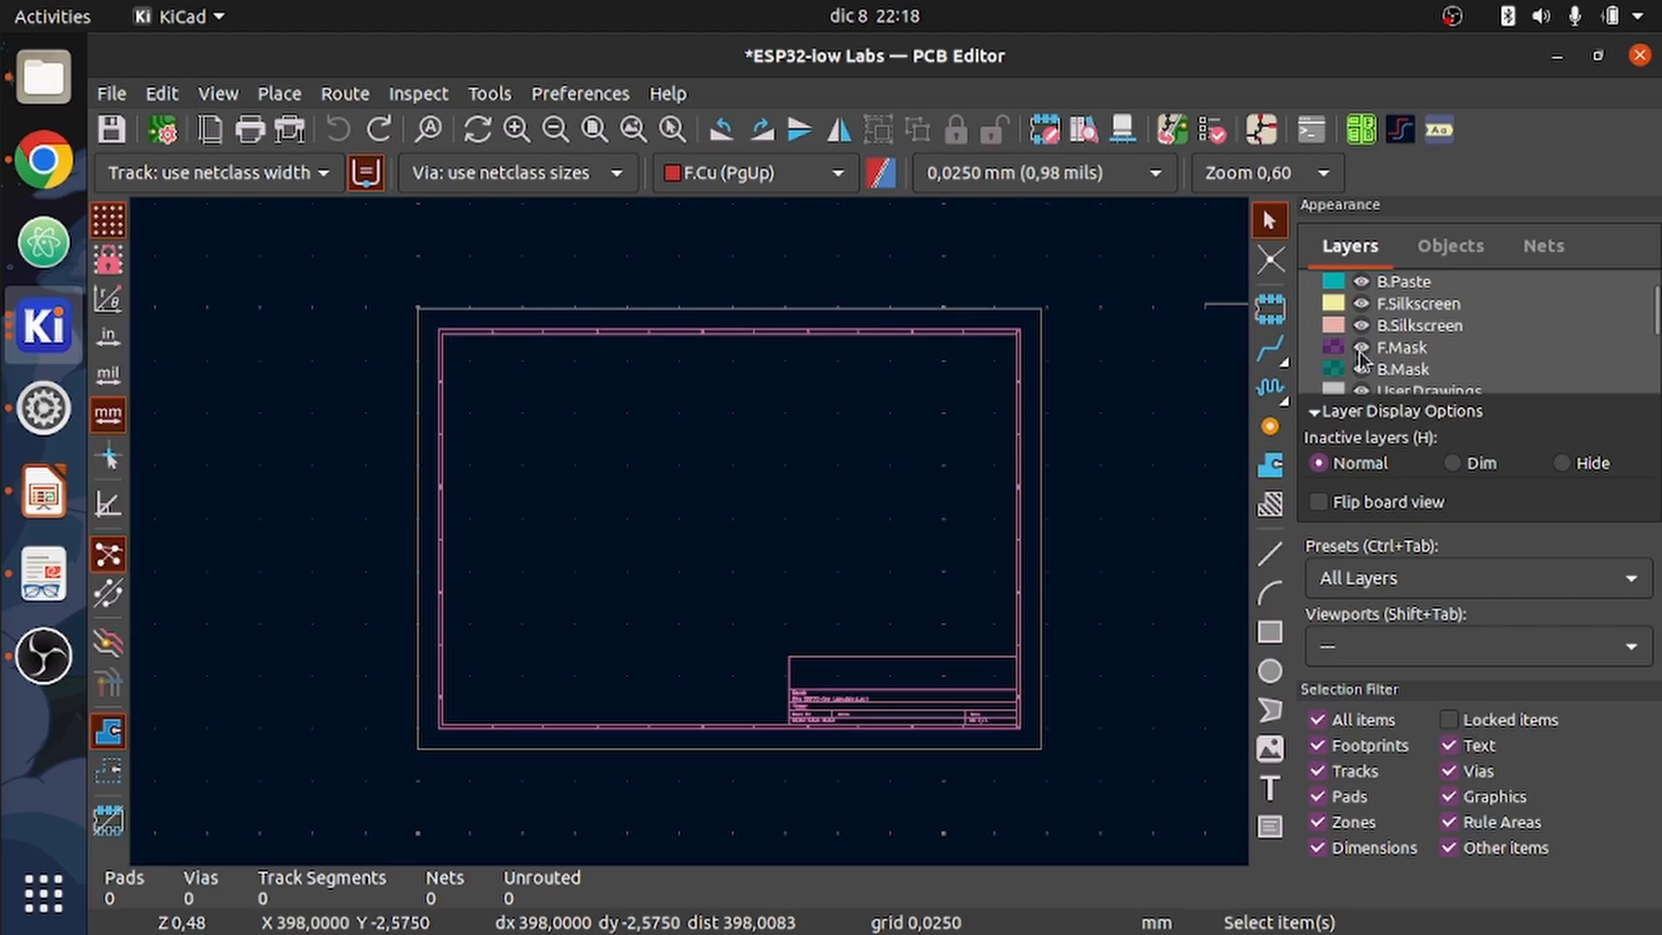
{"action": "scroll", "coordinate": [1366, 355], "scroll_direction": "down", "scroll_amount": 8}
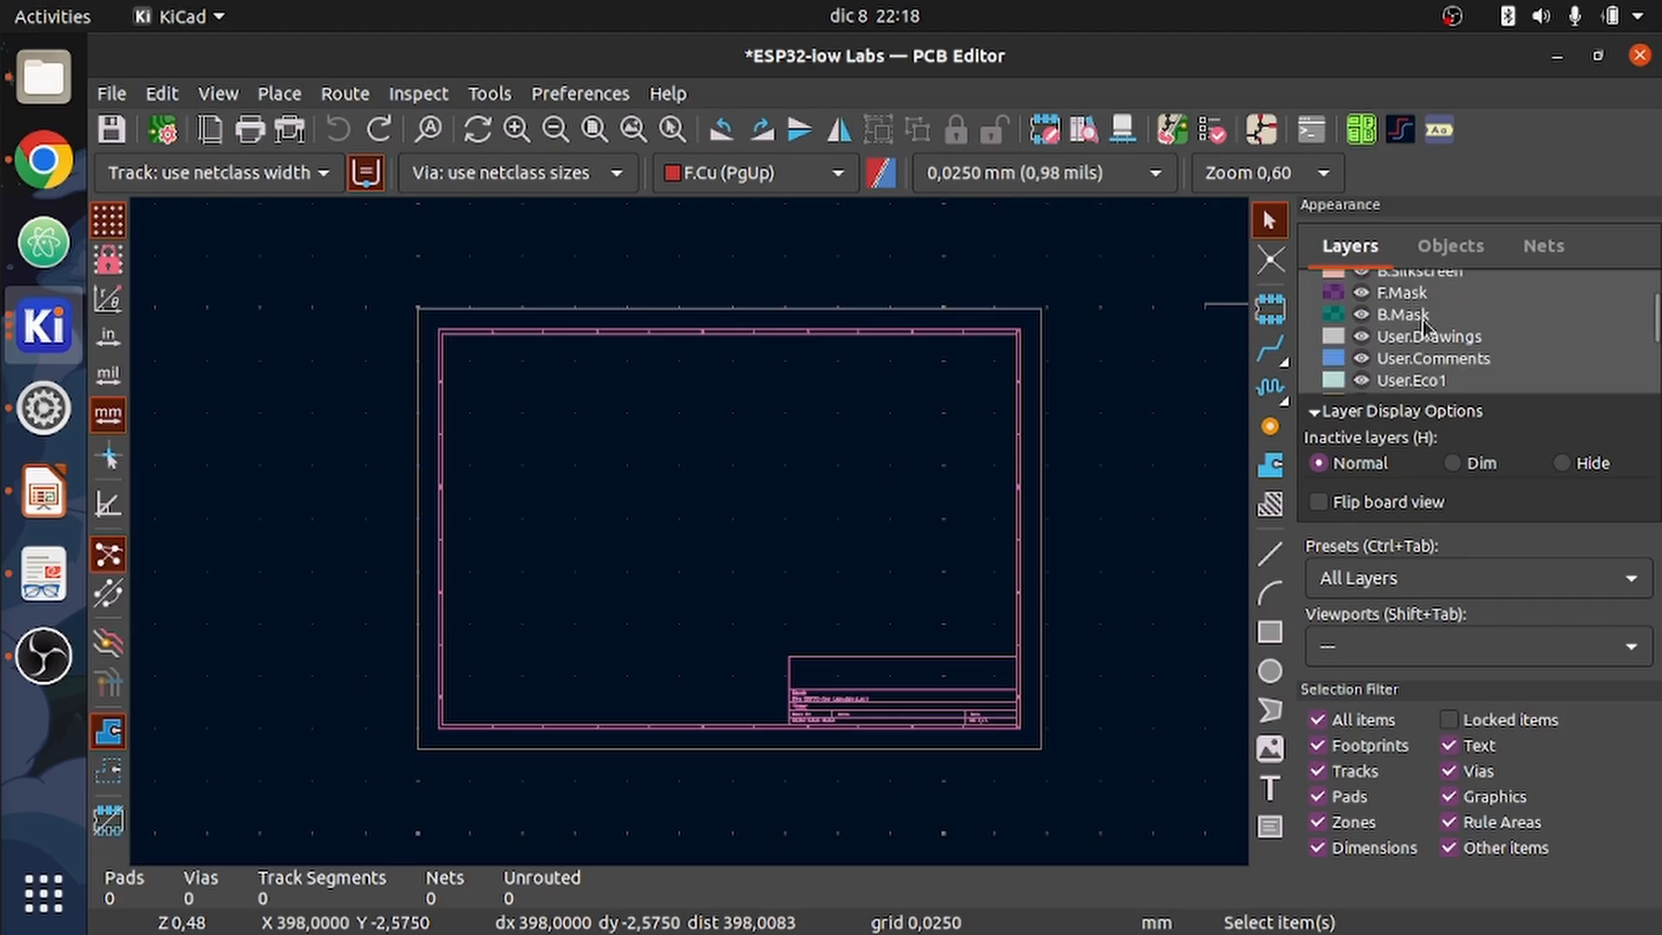
{"action": "scroll", "coordinate": [1430, 324], "scroll_direction": "down", "scroll_amount": 5}
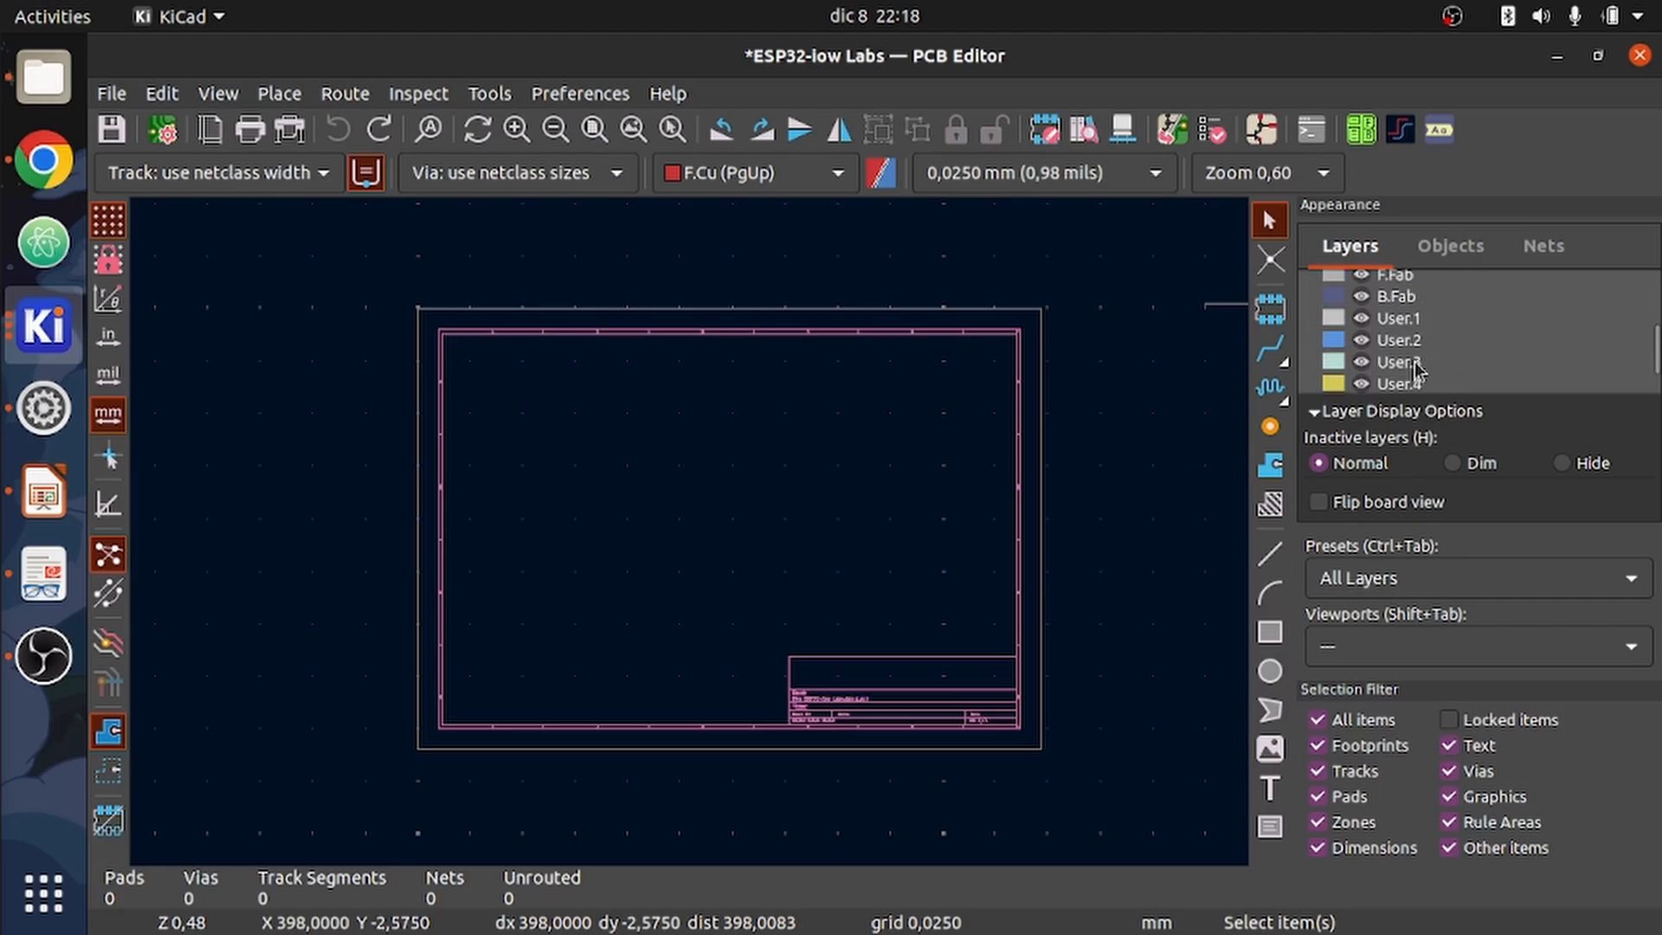
{"action": "scroll", "coordinate": [1416, 370], "scroll_direction": "down", "scroll_amount": 2}
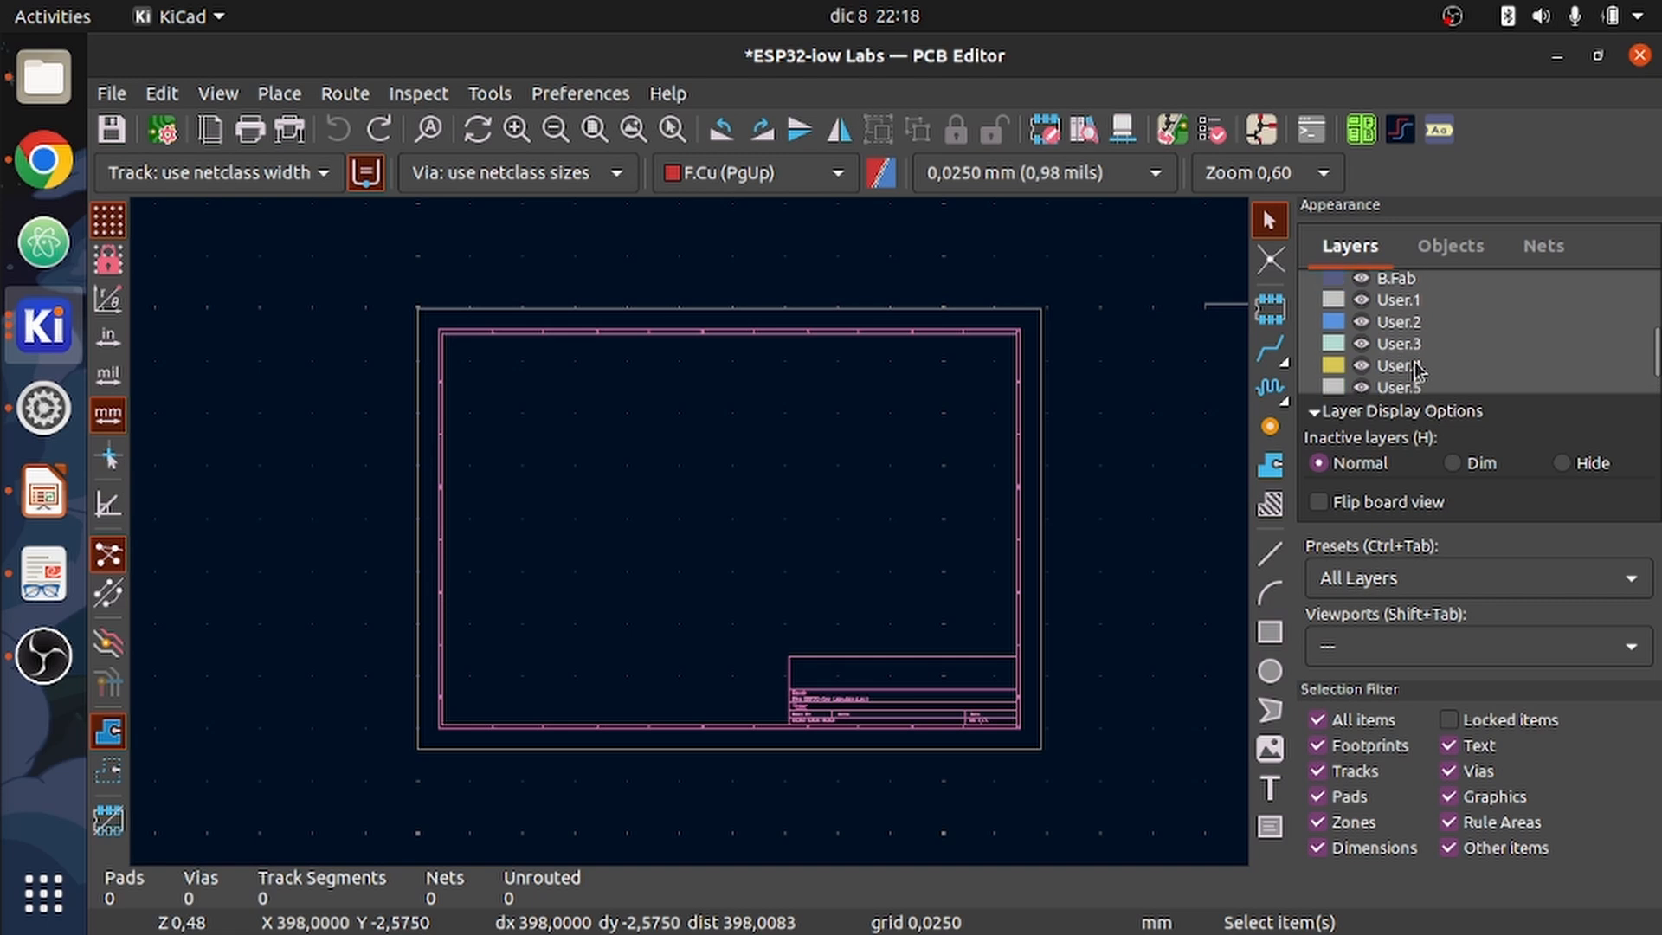
{"action": "scroll", "coordinate": [1416, 370], "scroll_direction": "up", "scroll_amount": 8}
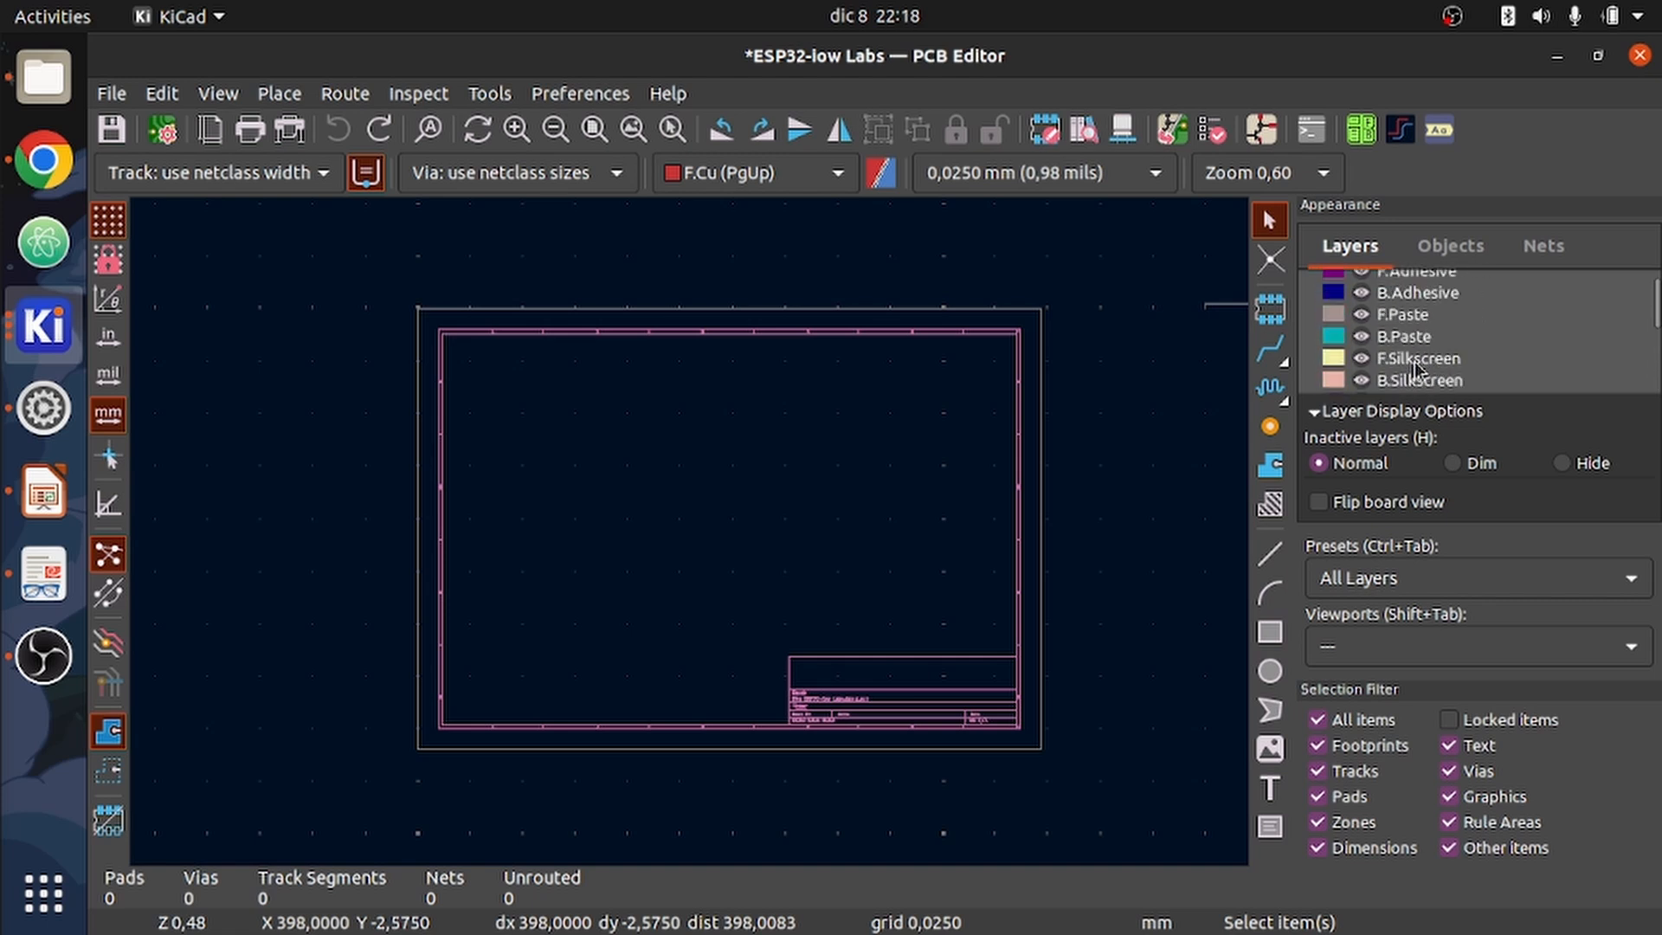
{"action": "scroll", "coordinate": [1416, 370], "scroll_direction": "up", "scroll_amount": 2}
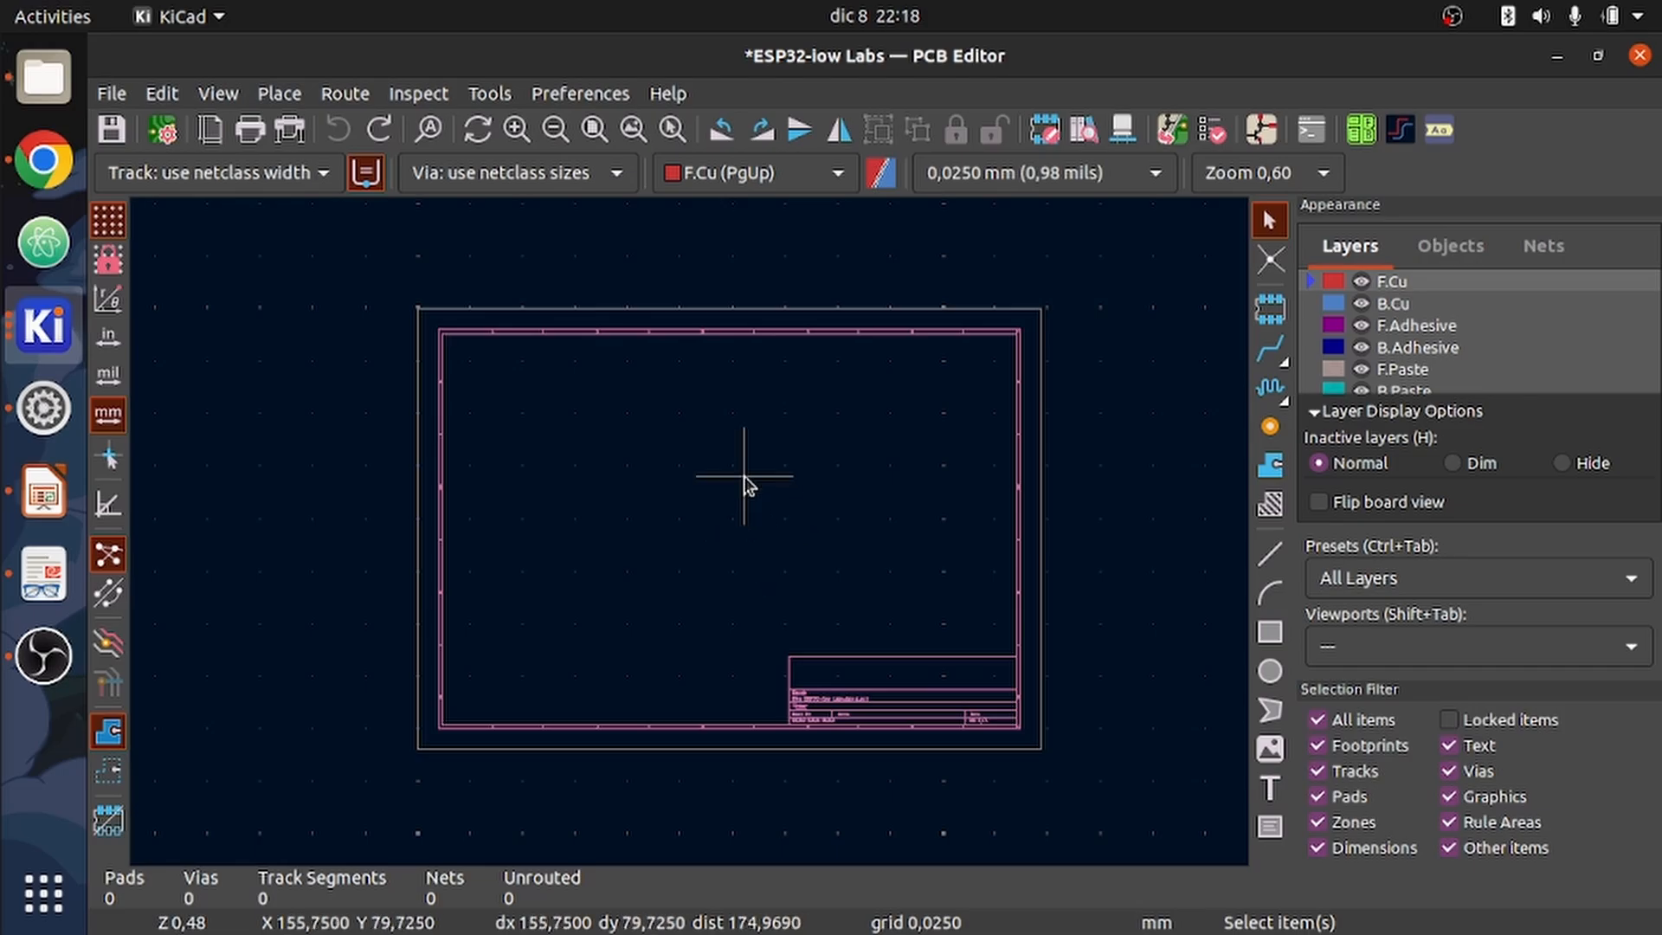
{"action": "scroll", "coordinate": [1454, 370], "scroll_direction": "down", "scroll_amount": 3}
{"action": "scroll", "coordinate": [1455, 371], "scroll_direction": "down", "scroll_amount": 2}
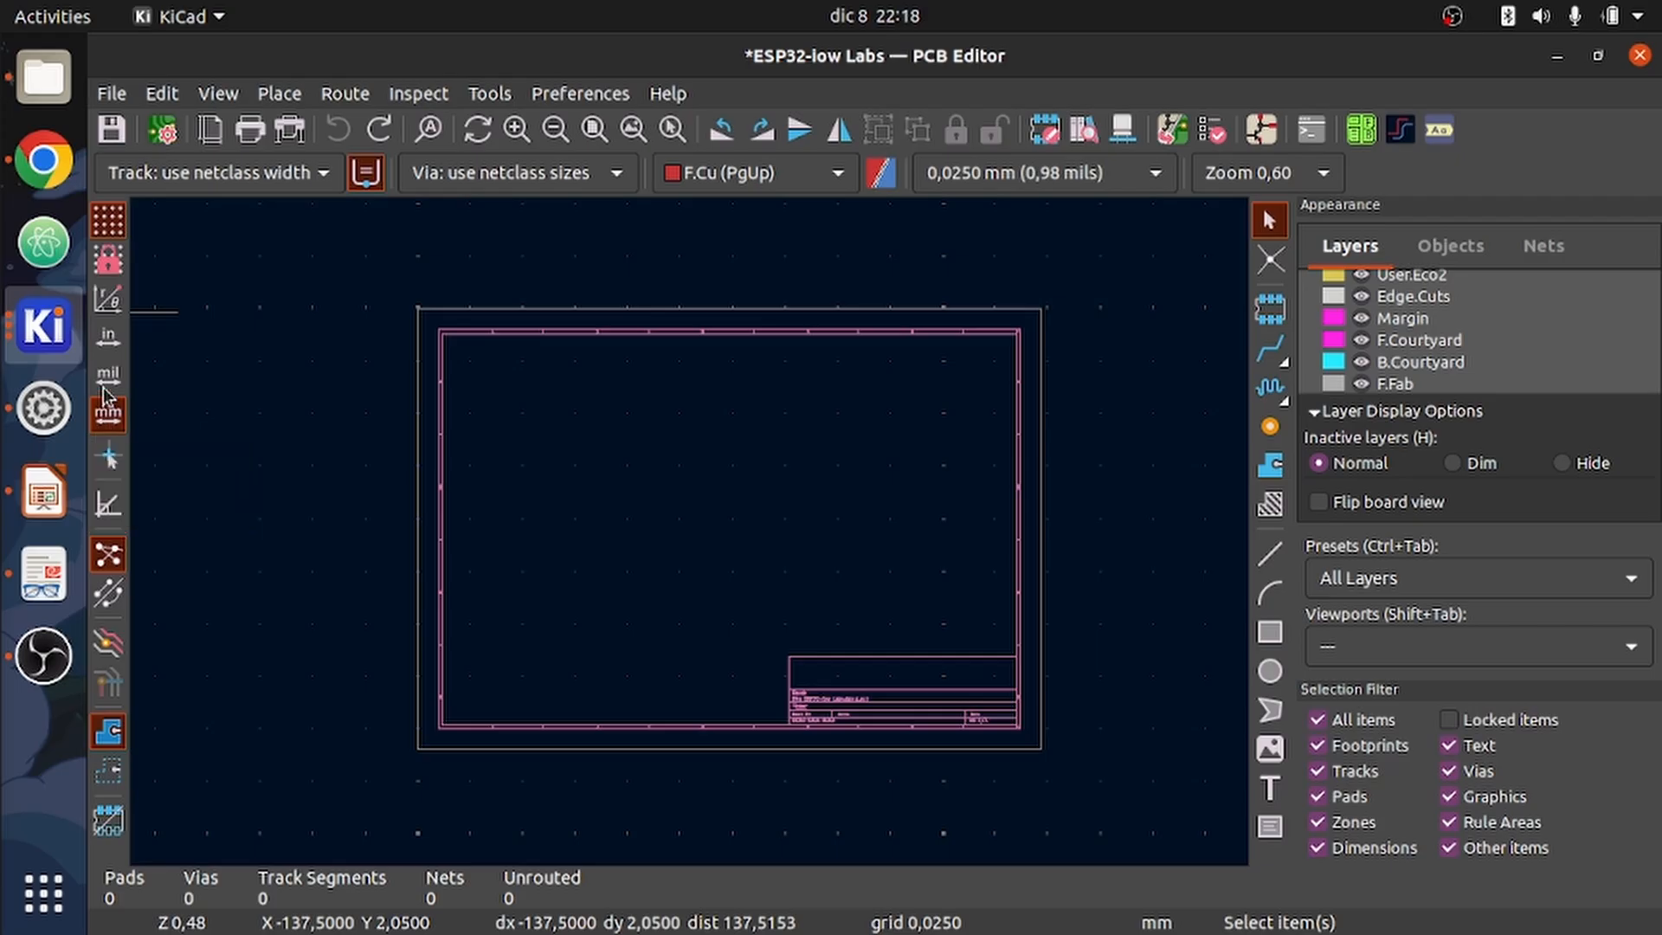
- Try the inches and mils display units
{"action": "left_click", "coordinate": [110, 339]}
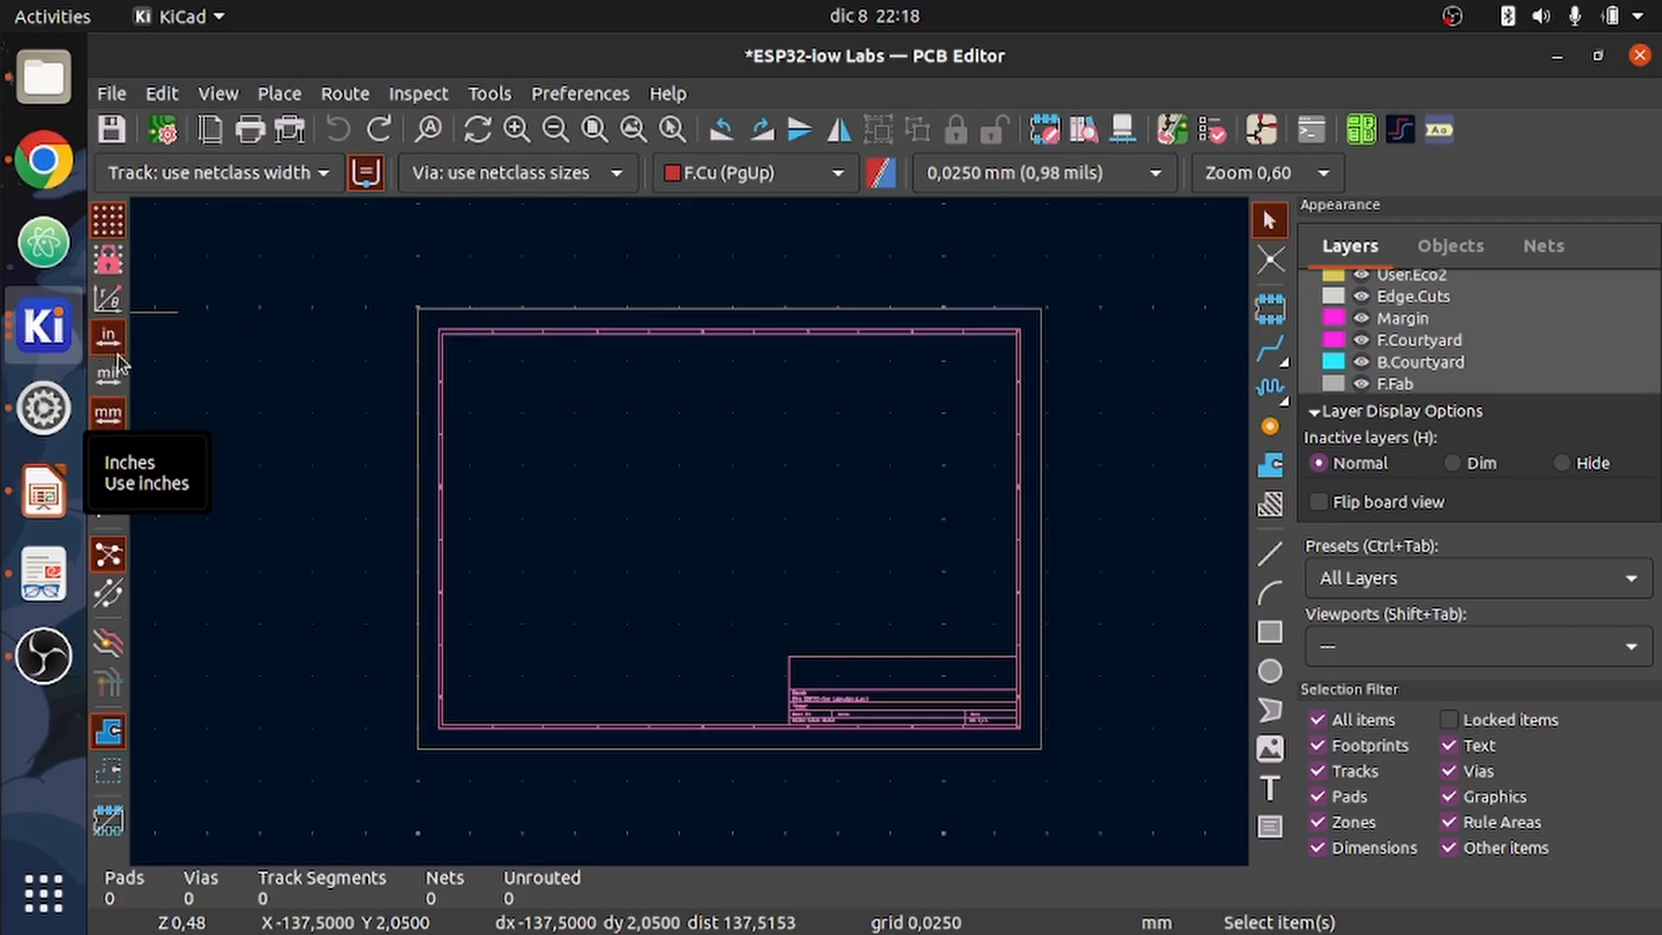
{"action": "left_click", "coordinate": [111, 375]}
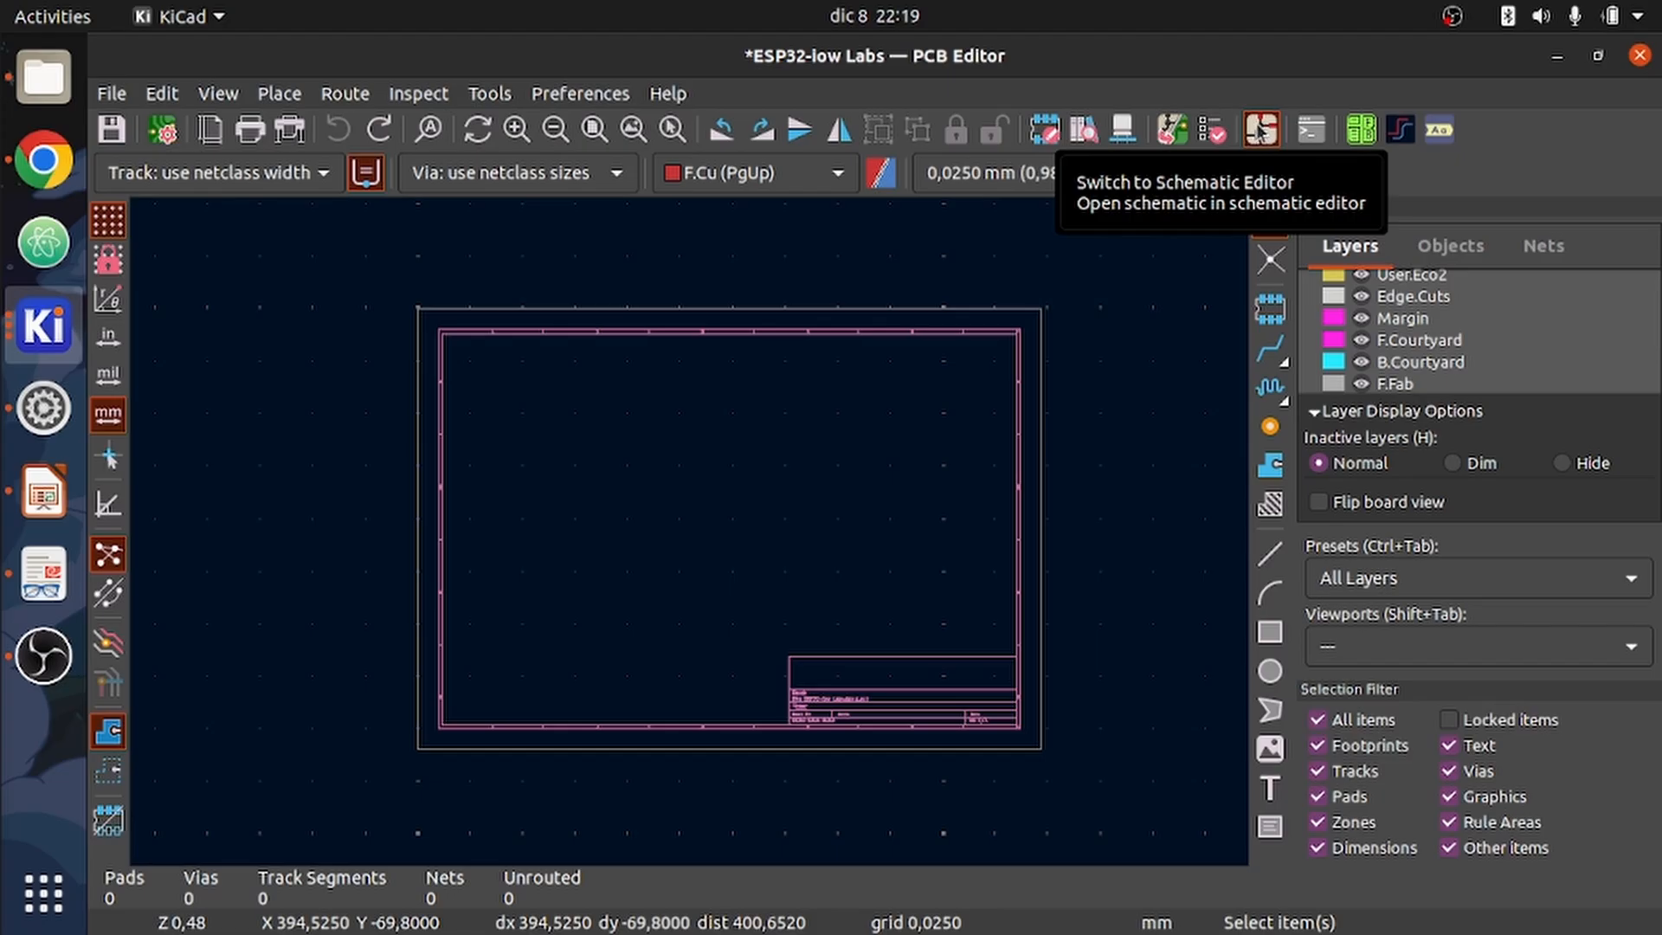
- Update the PCB from the schematic, replacing footprints with those specified there, and place the imported footprints beside the drawing sheet
{"action": "left_click", "coordinate": [1173, 134]}
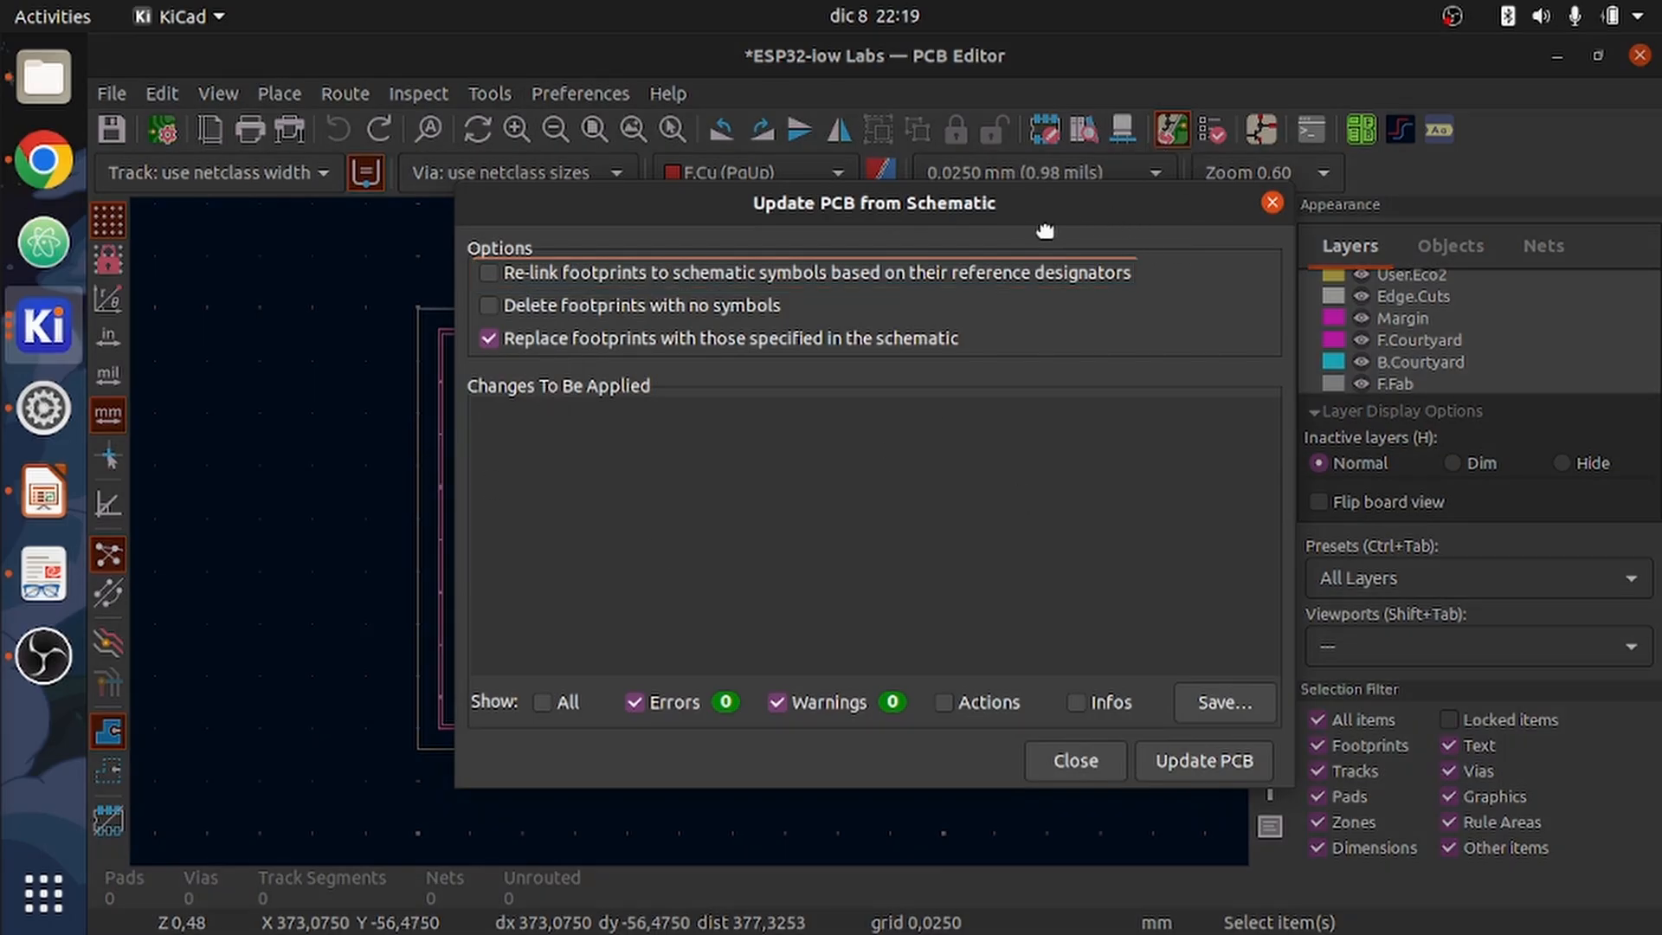
{"action": "left_click_drag", "start_coordinate": [996, 243], "coordinate": [970, 277]}
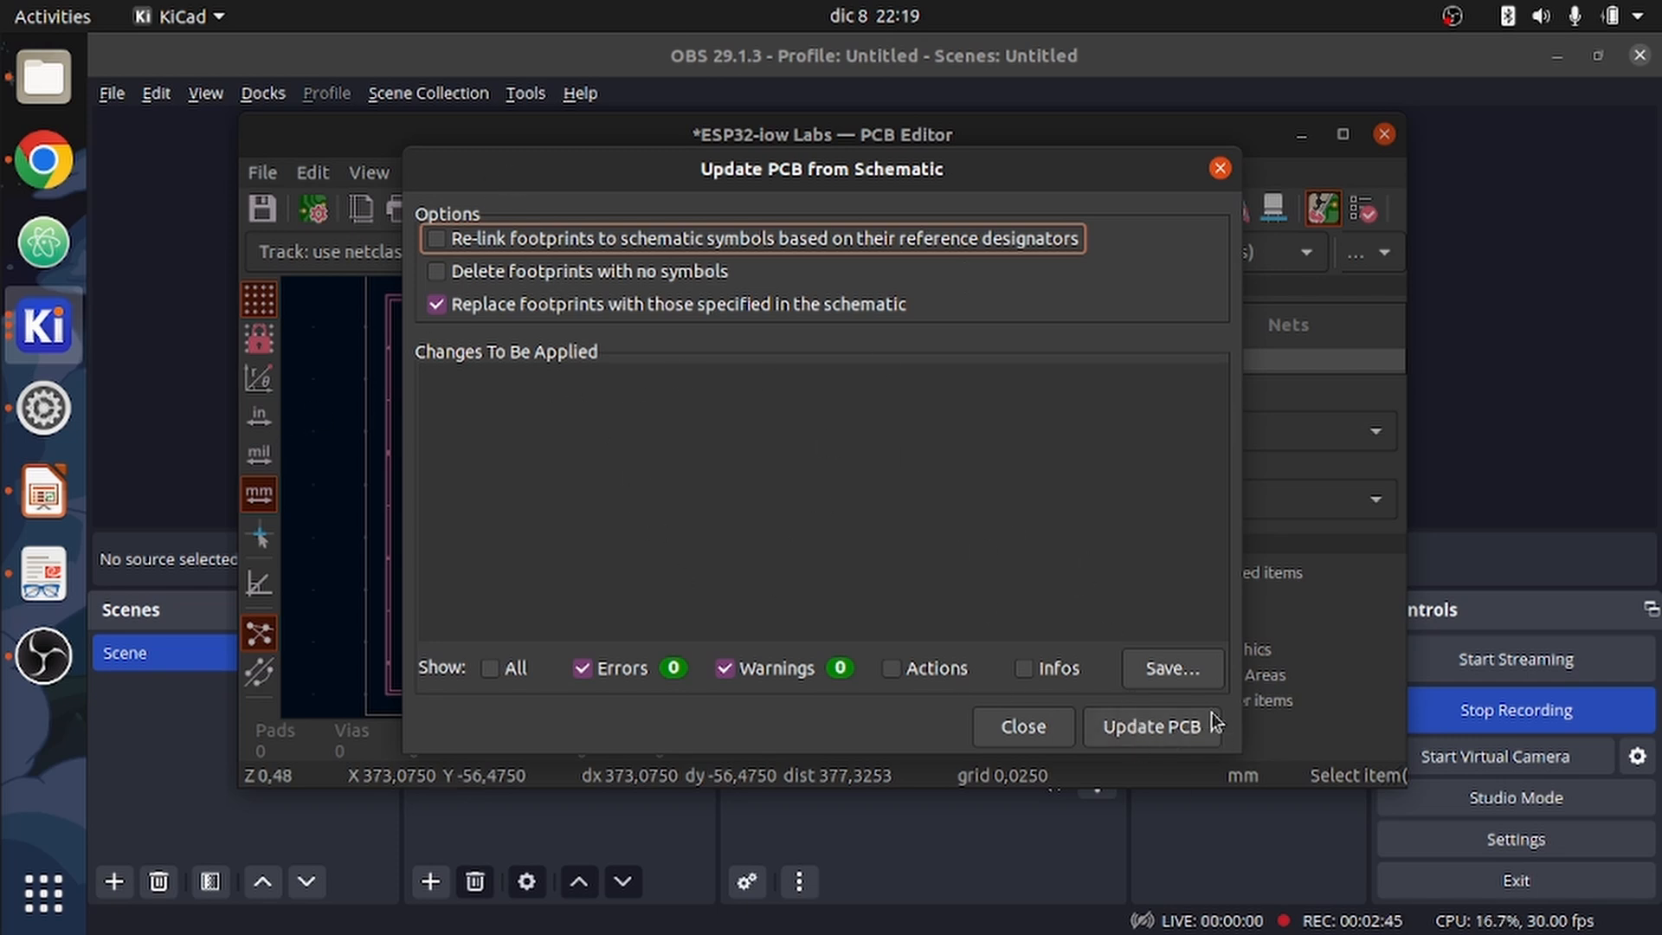
{"action": "left_click", "coordinate": [1161, 729]}
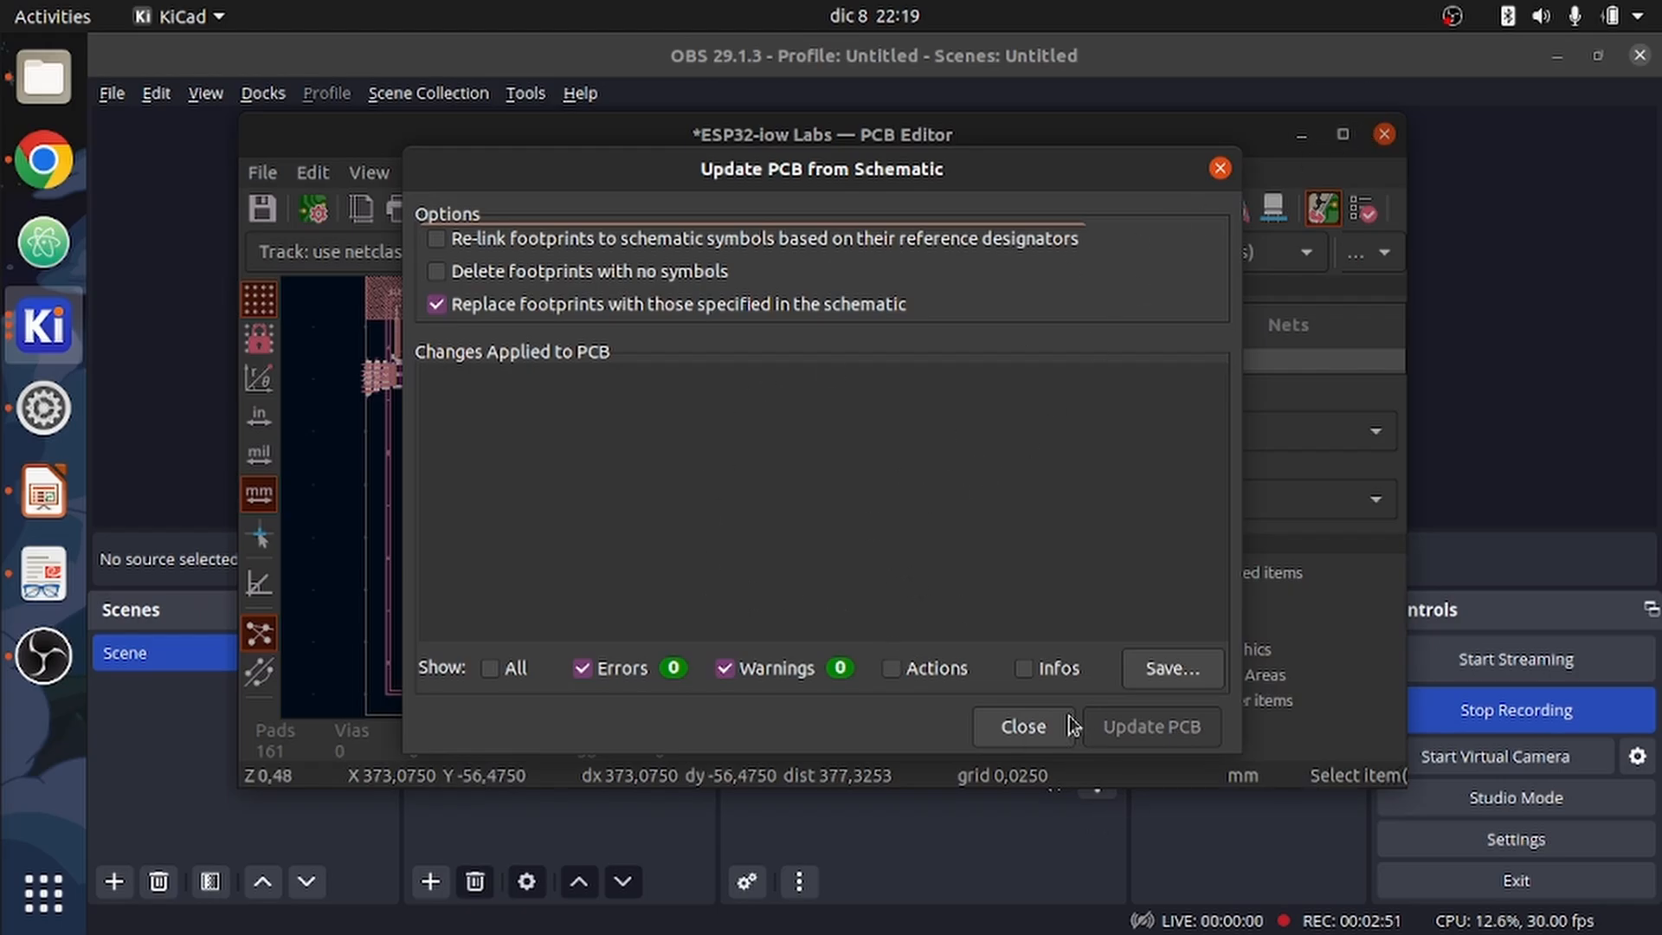
{"action": "left_click", "coordinate": [1024, 727]}
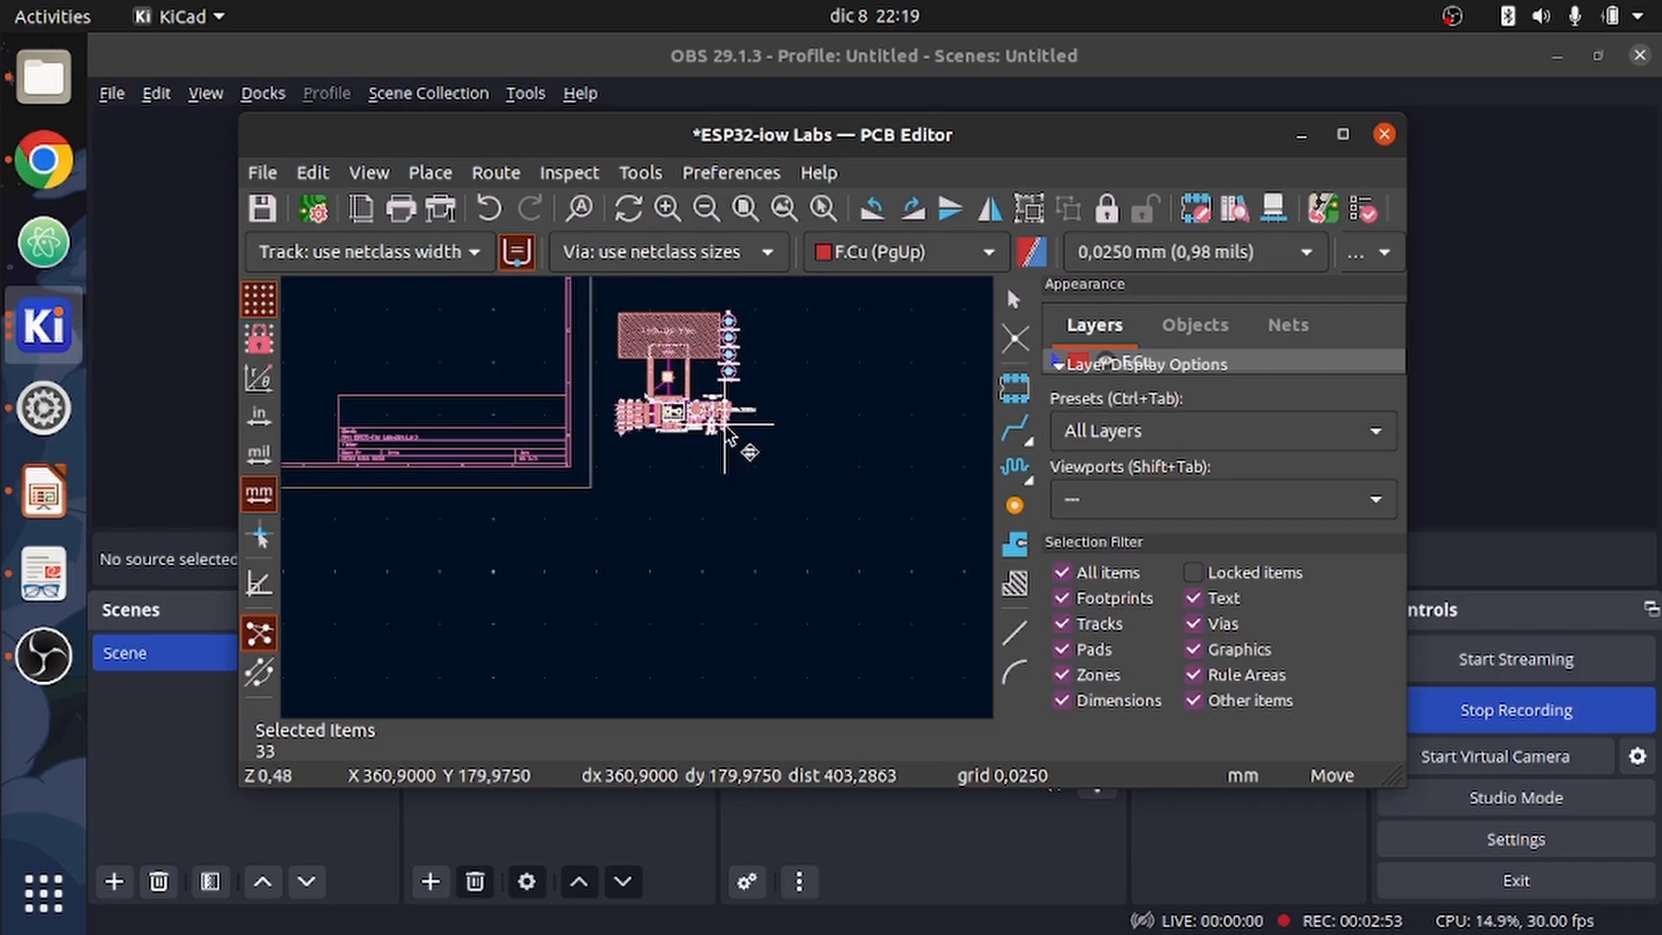
{"action": "left_click", "coordinate": [728, 426]}
{"action": "left_click", "coordinate": [1343, 134]}
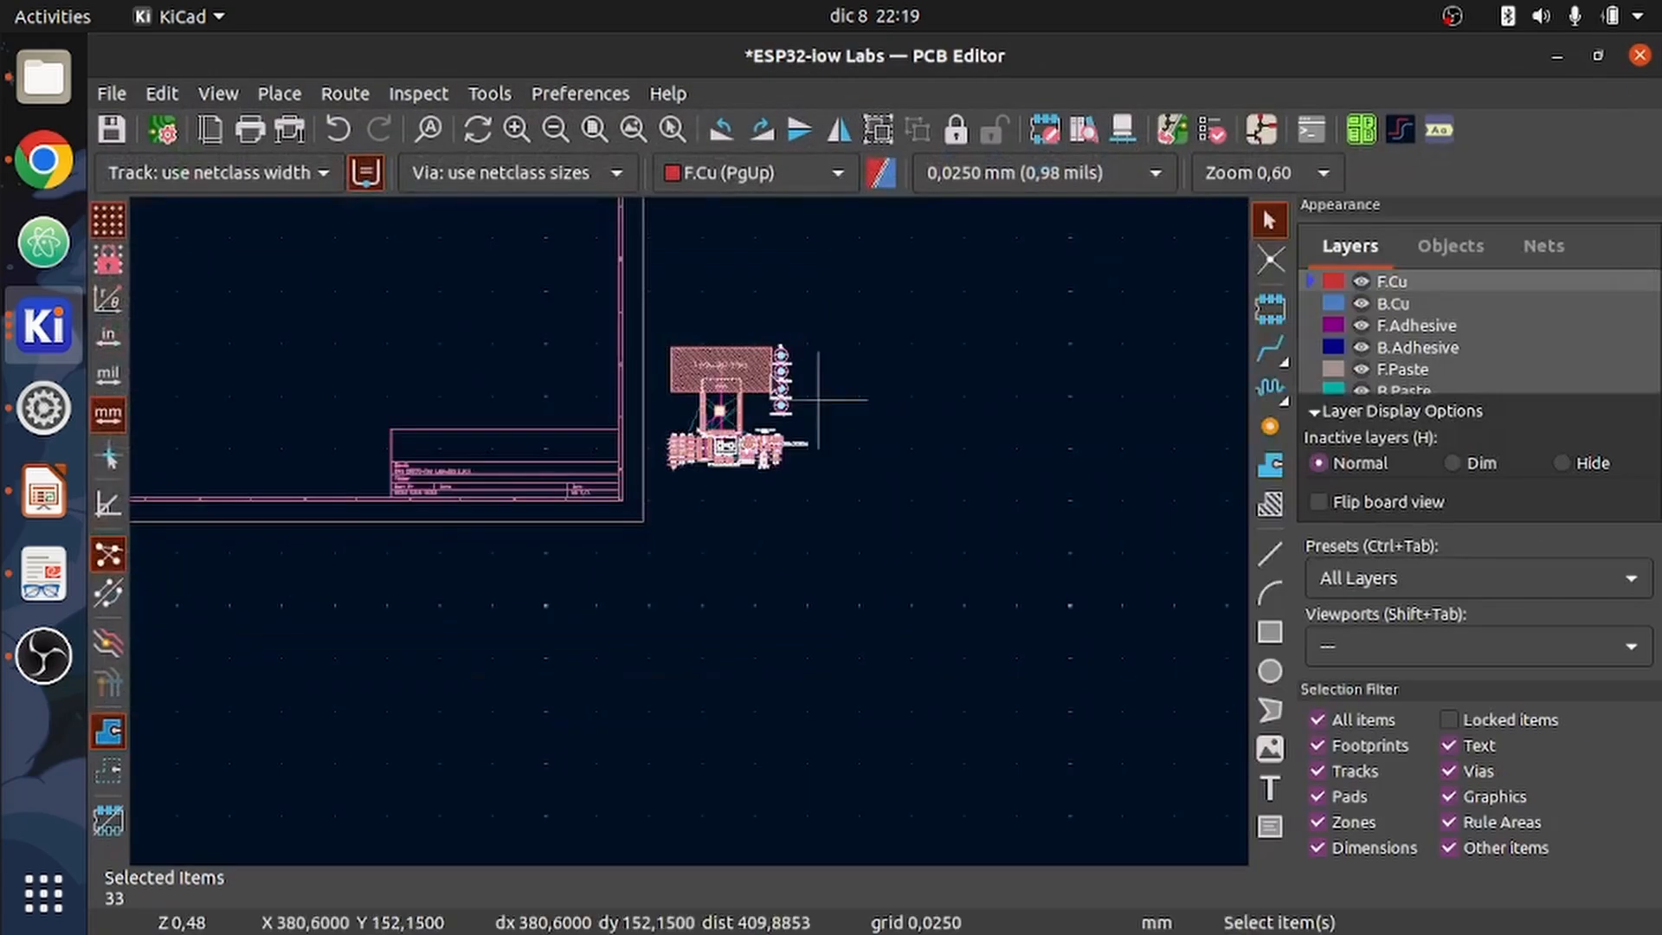
- Move the whole group of imported footprints inside the drawing sheet frame, above the title block
{"action": "scroll", "coordinate": [729, 522], "scroll_direction": "up", "scroll_amount": 4}
{"action": "scroll", "coordinate": [692, 541], "scroll_direction": "down", "scroll_amount": 3}
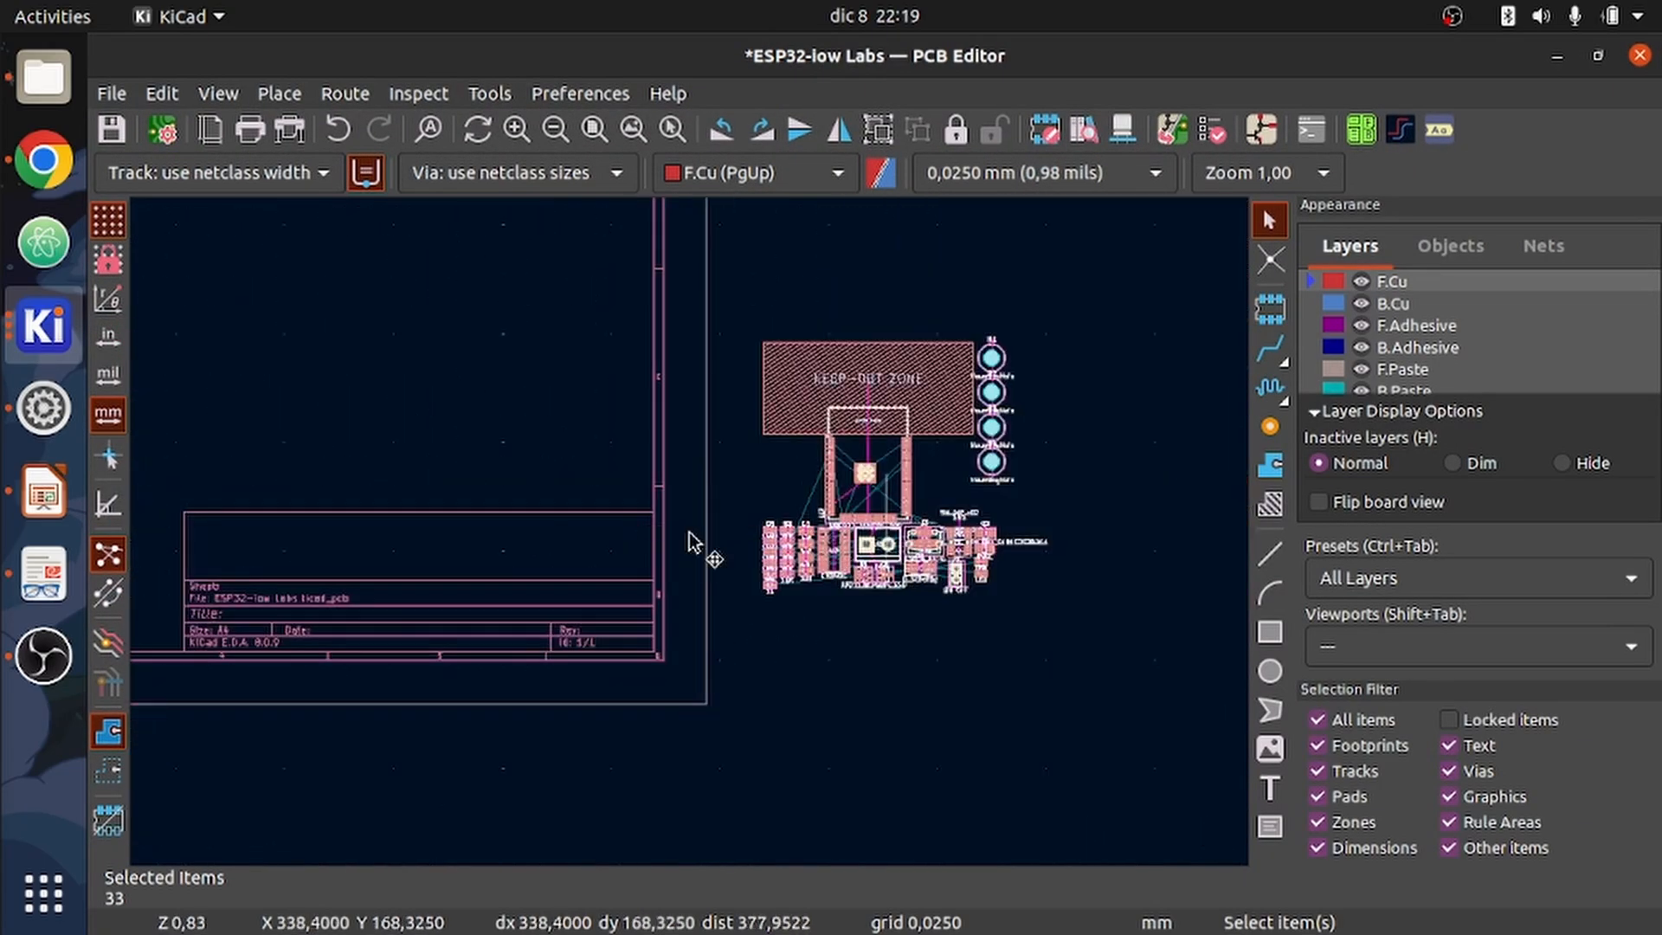
{"action": "scroll", "coordinate": [693, 541], "scroll_direction": "down", "scroll_amount": 4}
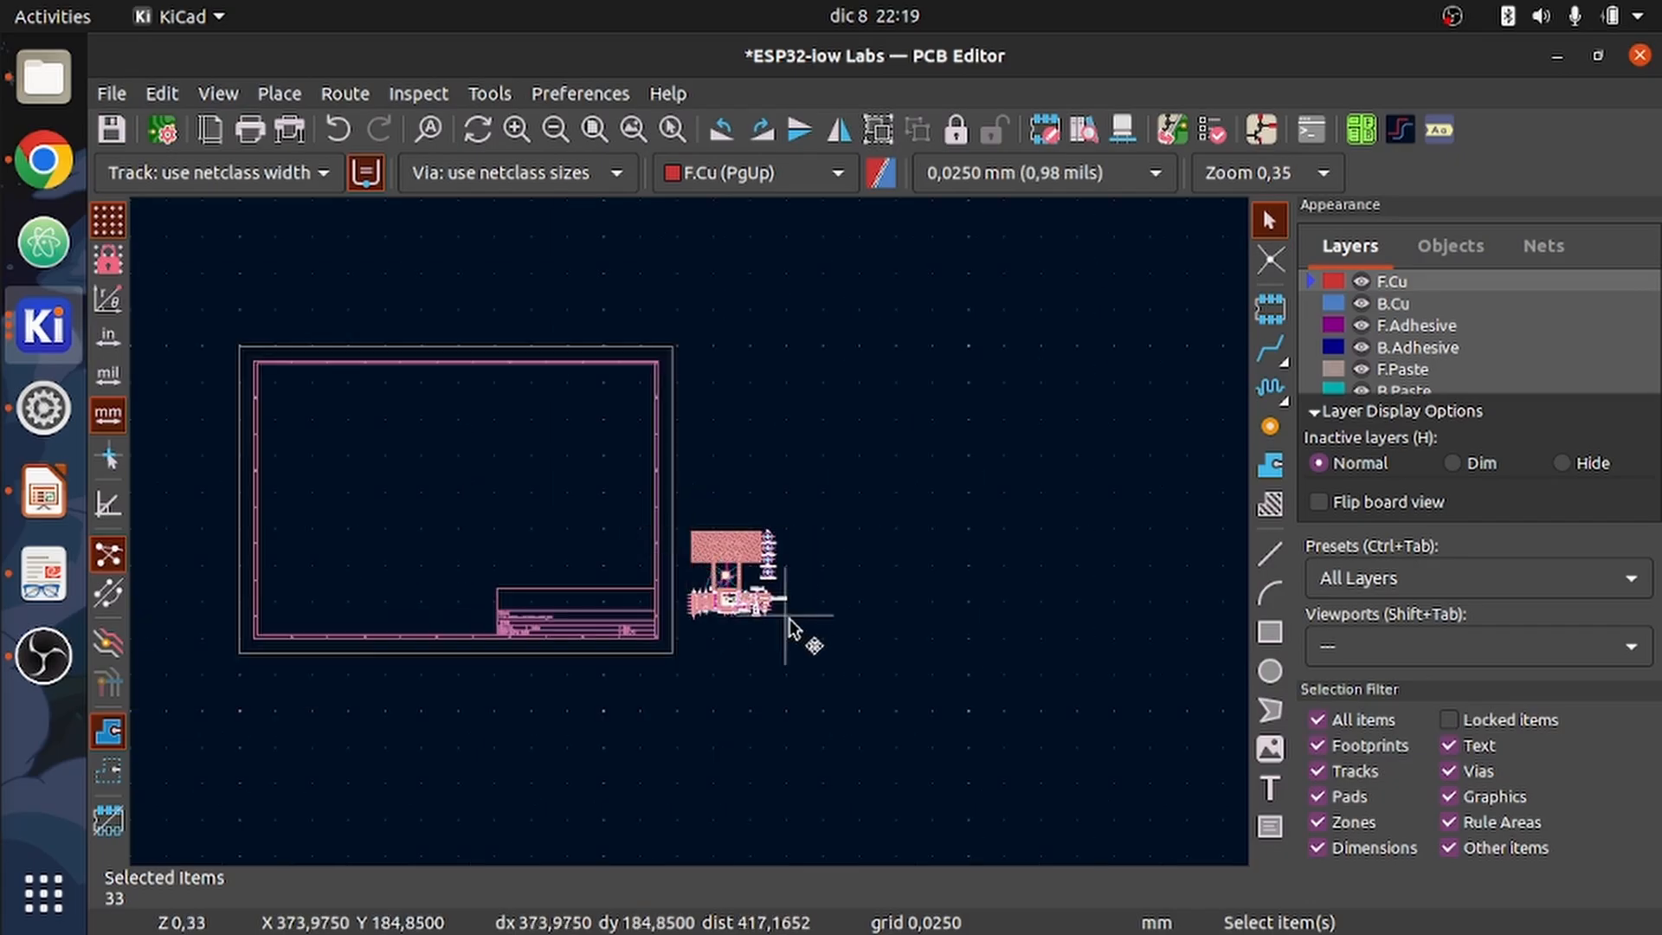
{"action": "left_click_drag", "start_coordinate": [811, 641], "coordinate": [636, 513]}
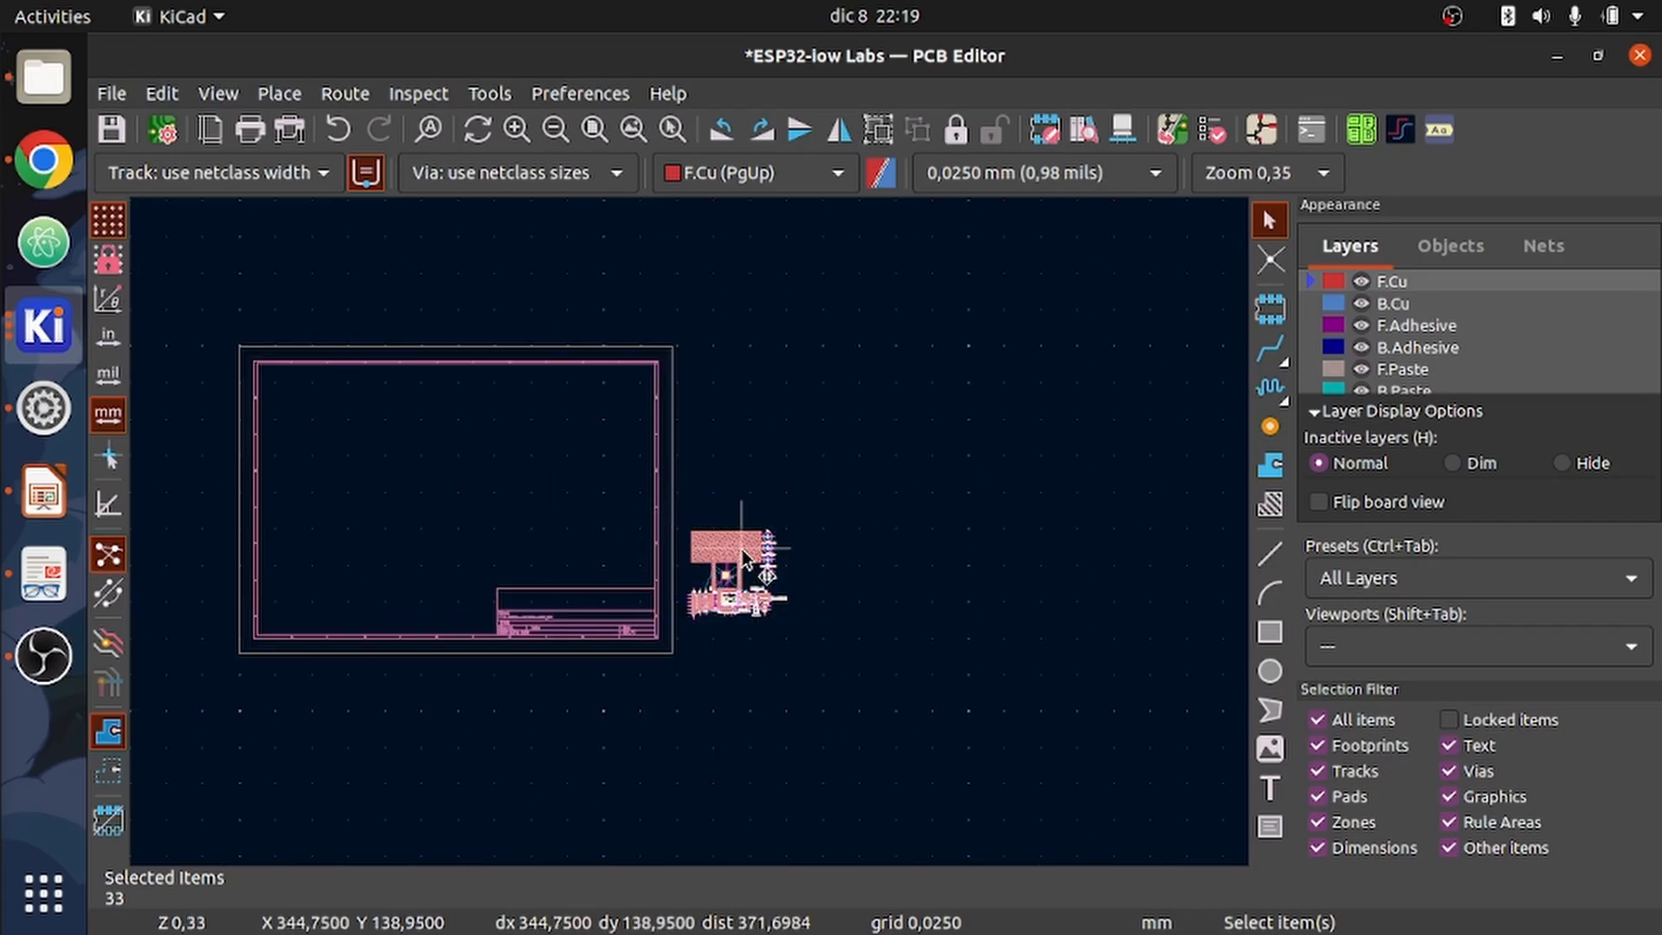
{"action": "left_click_drag", "start_coordinate": [743, 554], "coordinate": [529, 474]}
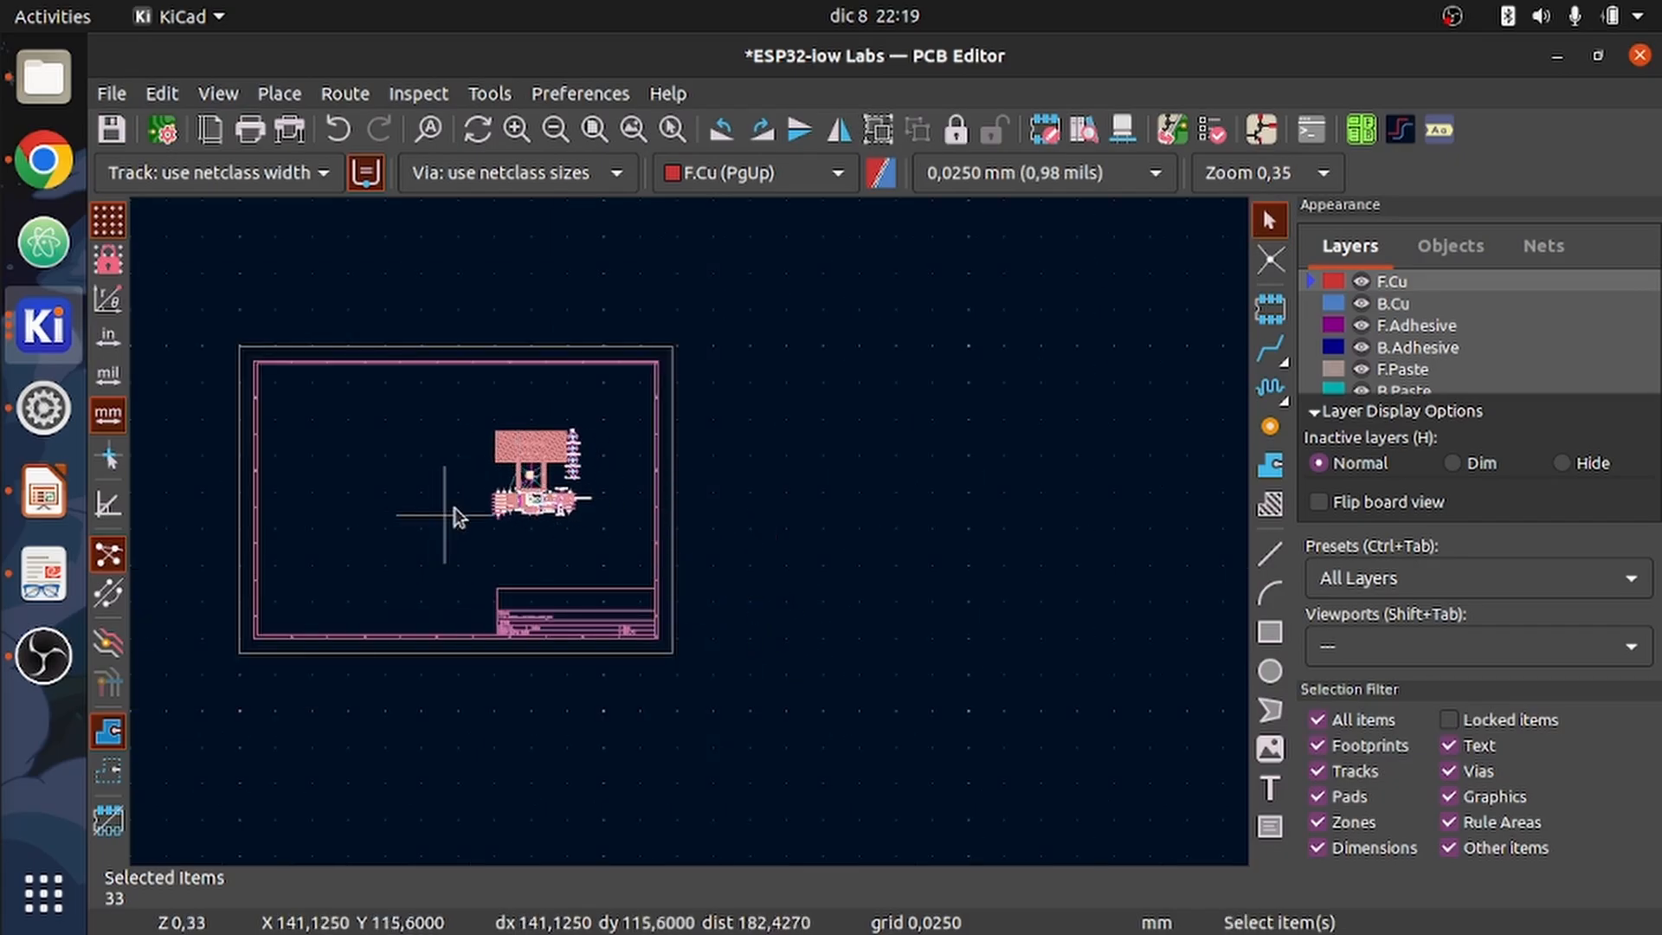
- Examine the imported footprints, including the ESP32 module with its keep-out zone, the mounting holes and the small components
{"action": "scroll", "coordinate": [524, 495], "scroll_direction": "up", "scroll_amount": 9}
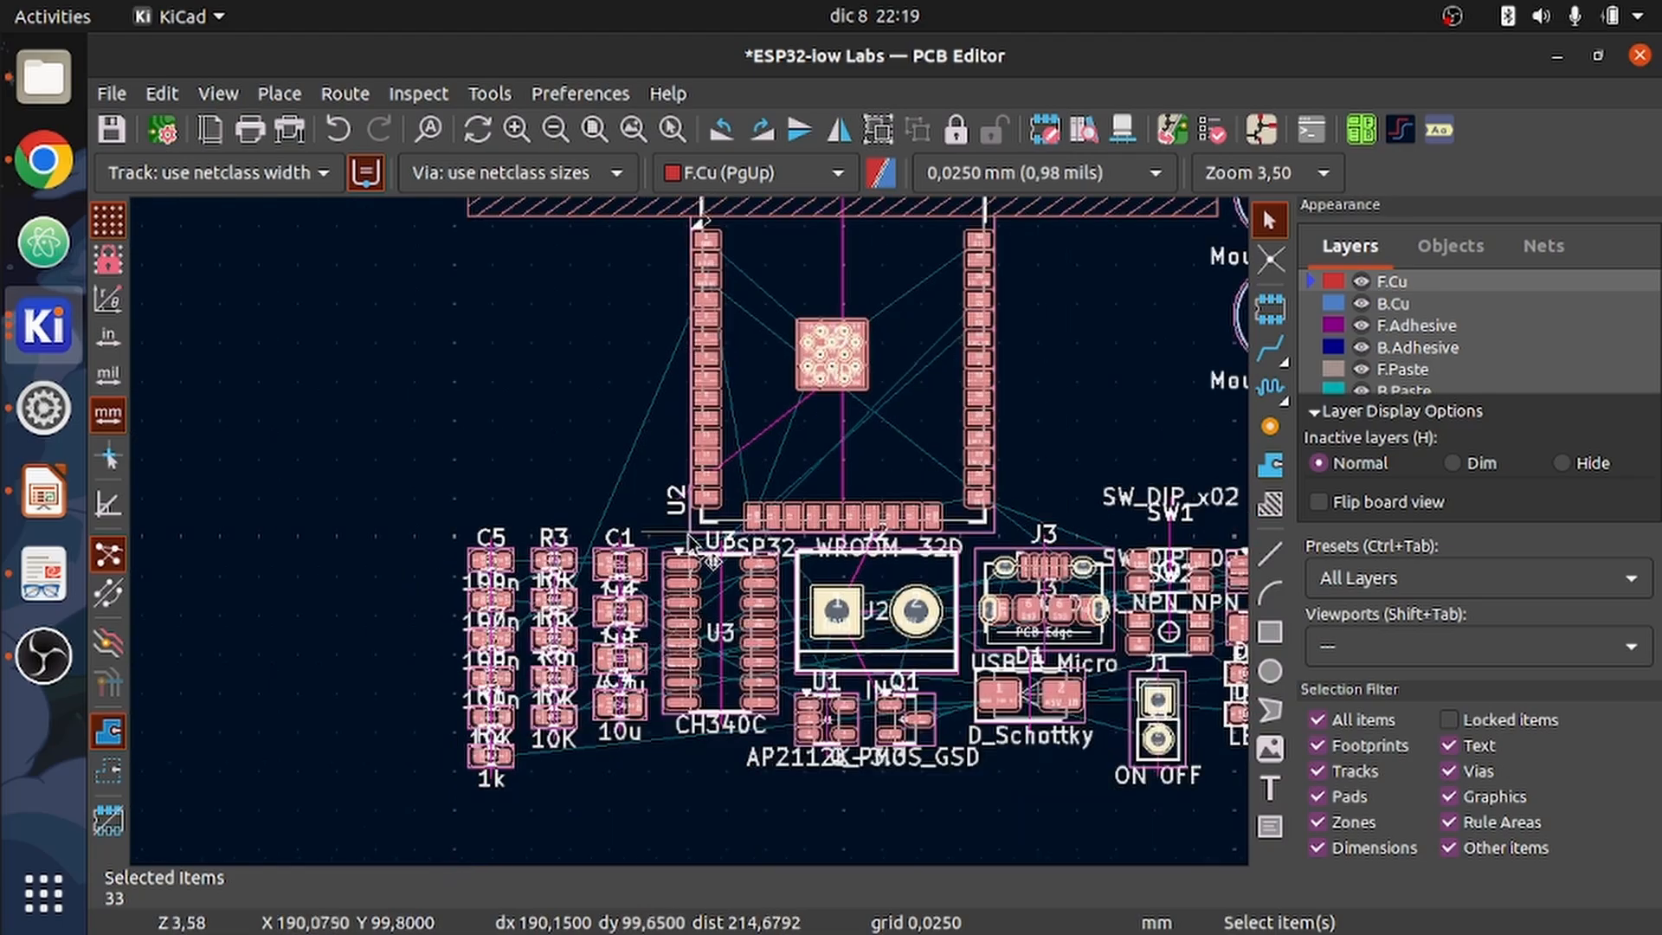
{"action": "scroll", "coordinate": [690, 544], "scroll_direction": "down", "scroll_amount": 2}
{"action": "scroll", "coordinate": [690, 544], "scroll_direction": "up", "scroll_amount": 2}
{"action": "scroll", "coordinate": [690, 541], "scroll_direction": "down", "scroll_amount": 2}
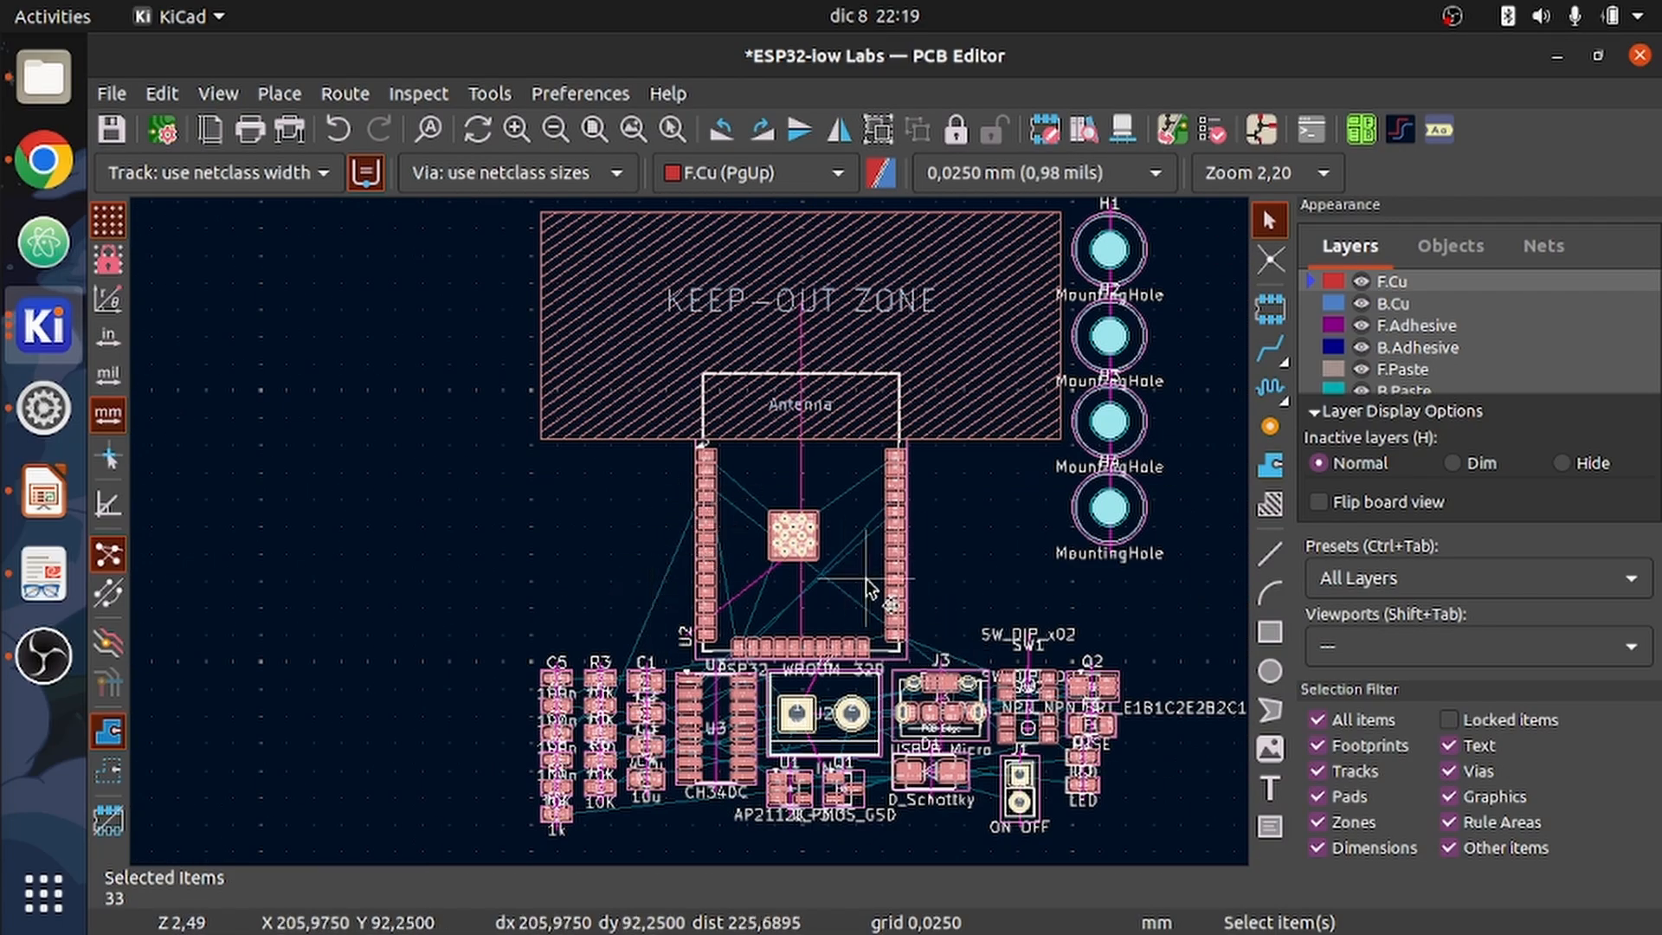
{"action": "scroll", "coordinate": [870, 589], "scroll_direction": "up", "scroll_amount": 7}
{"action": "scroll", "coordinate": [675, 545], "scroll_direction": "down", "scroll_amount": 8}
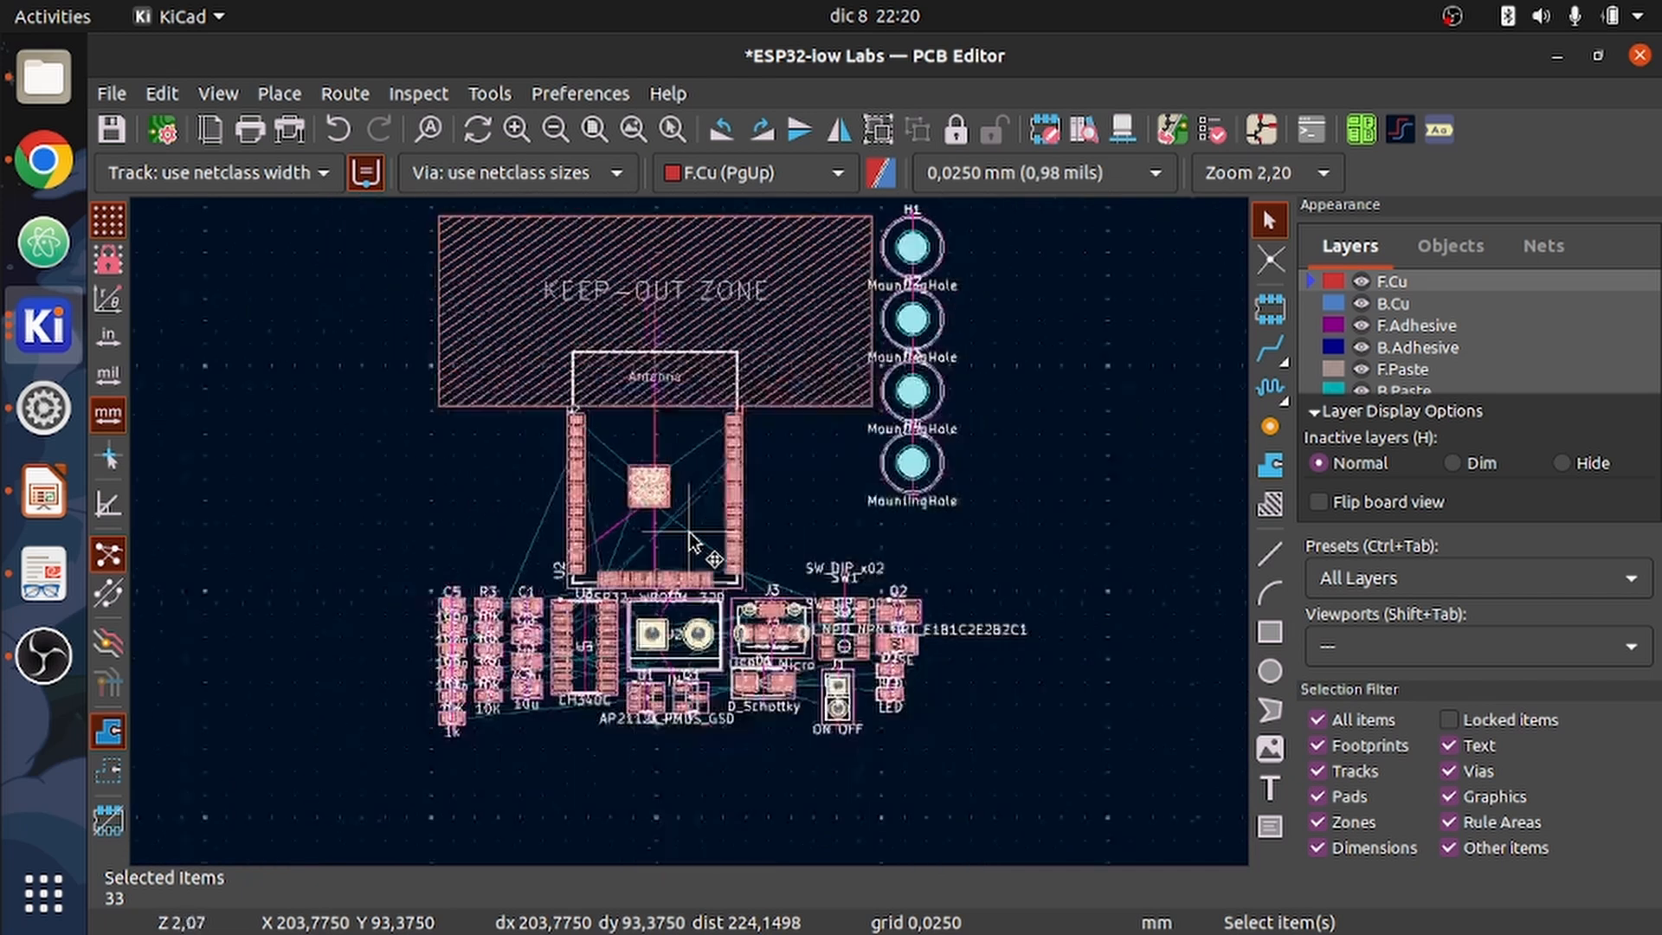
{"action": "scroll", "coordinate": [693, 541], "scroll_direction": "up", "scroll_amount": 5}
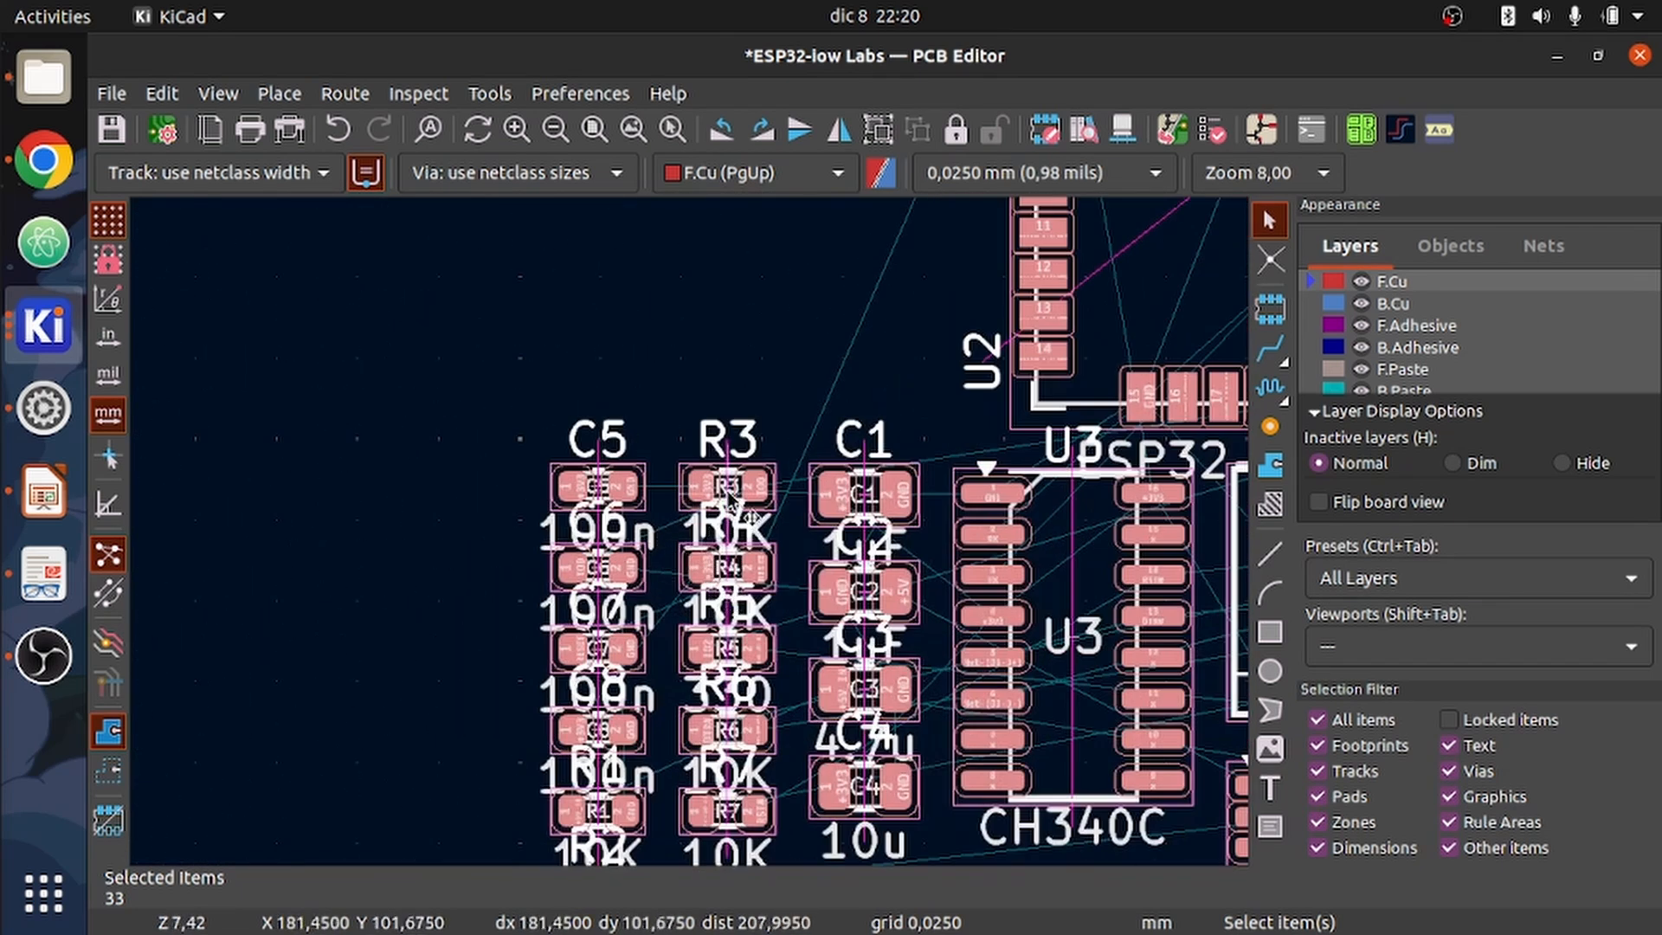
{"action": "left_click", "coordinate": [729, 484]}
{"action": "left_click_drag", "start_coordinate": [729, 485], "coordinate": [662, 304]}
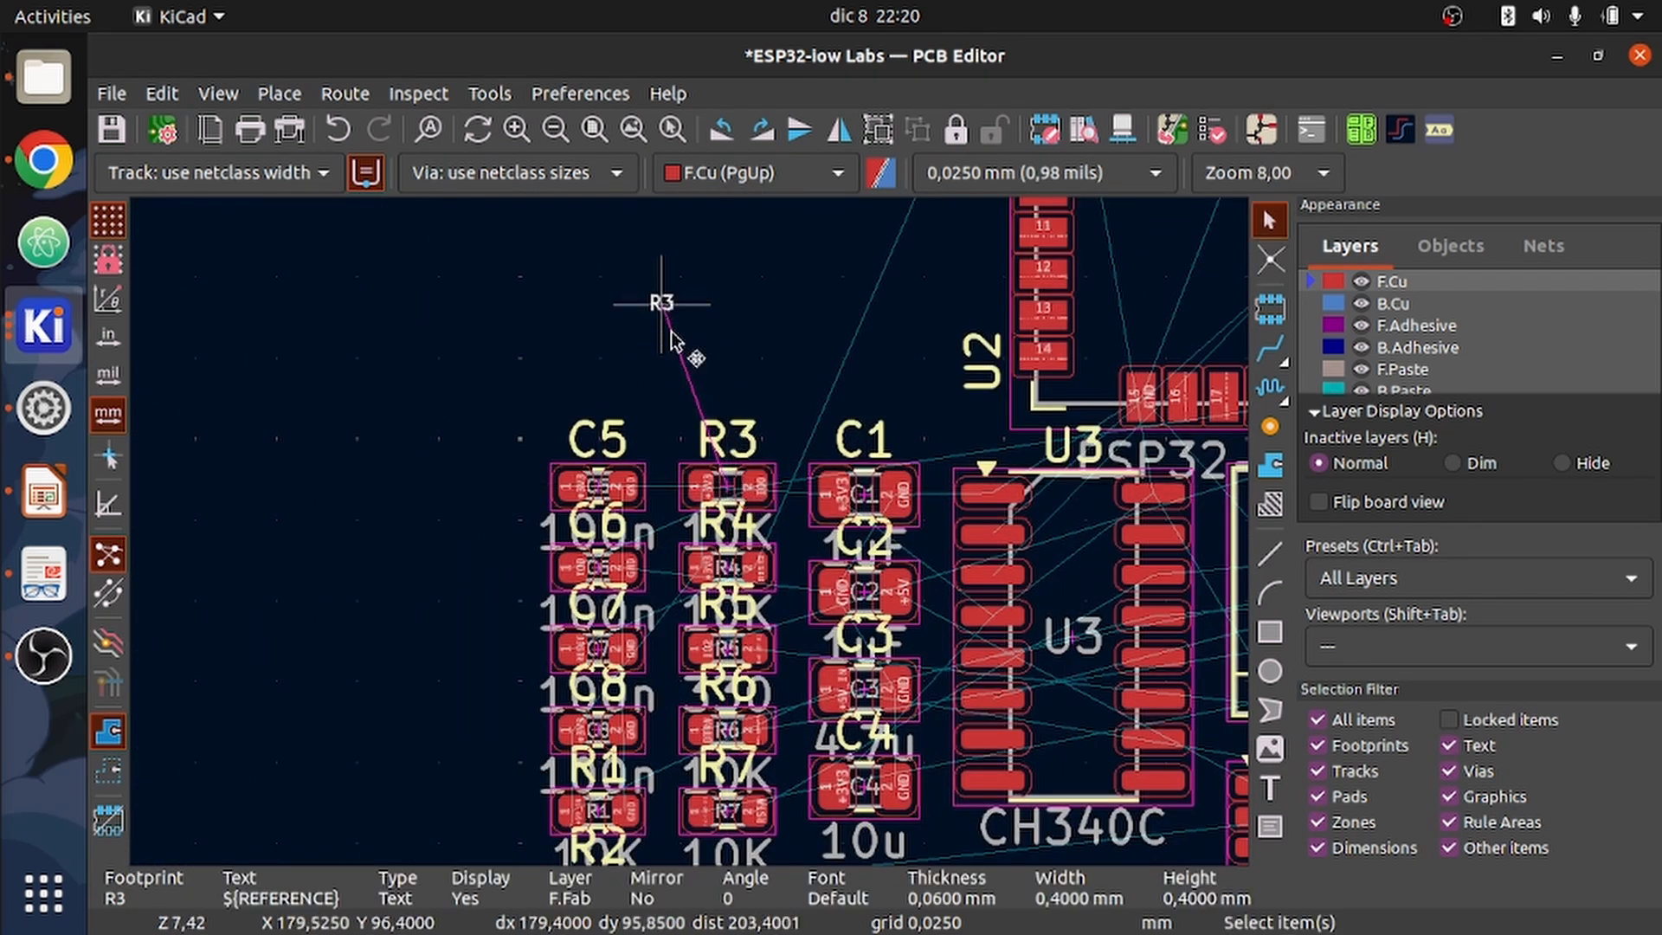
{"action": "key", "text": "ctrl+z"}
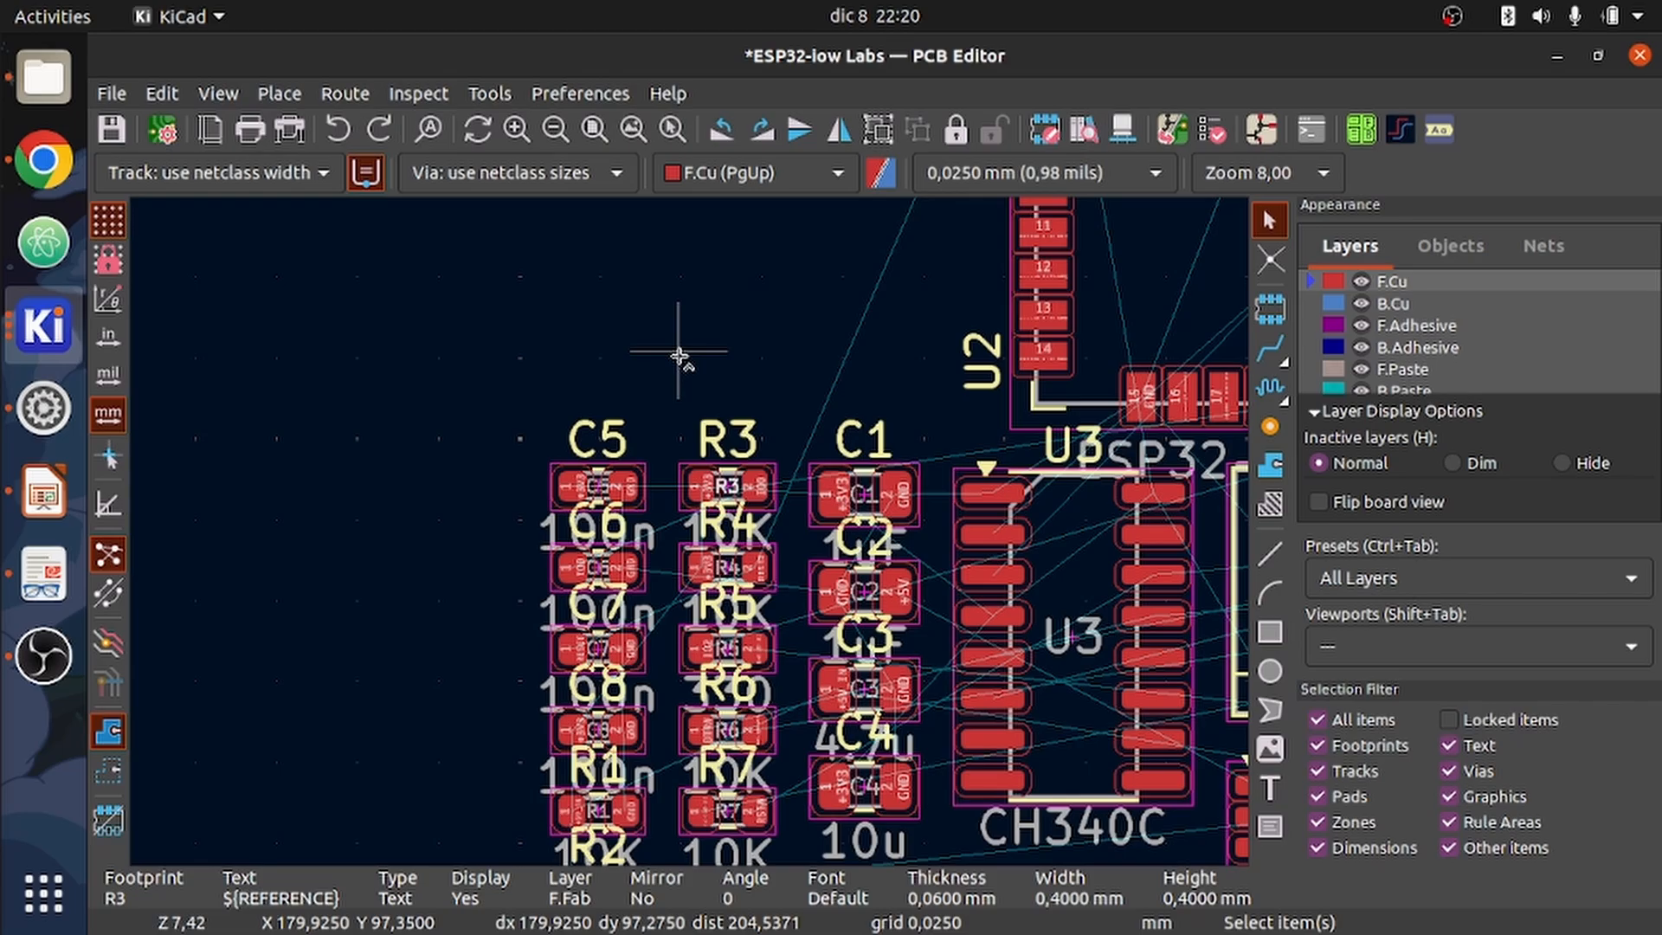
- Move resistor R3 out of its column to the free area left of C5 and C6, rotated to -90 degrees
{"action": "left_click", "coordinate": [732, 484]}
{"action": "left_click_drag", "start_coordinate": [731, 483], "coordinate": [403, 536]}
{"action": "key", "text": "r"}
{"action": "key", "text": "r"}
{"action": "key", "text": "r"}
{"action": "left_click", "coordinate": [433, 537]}
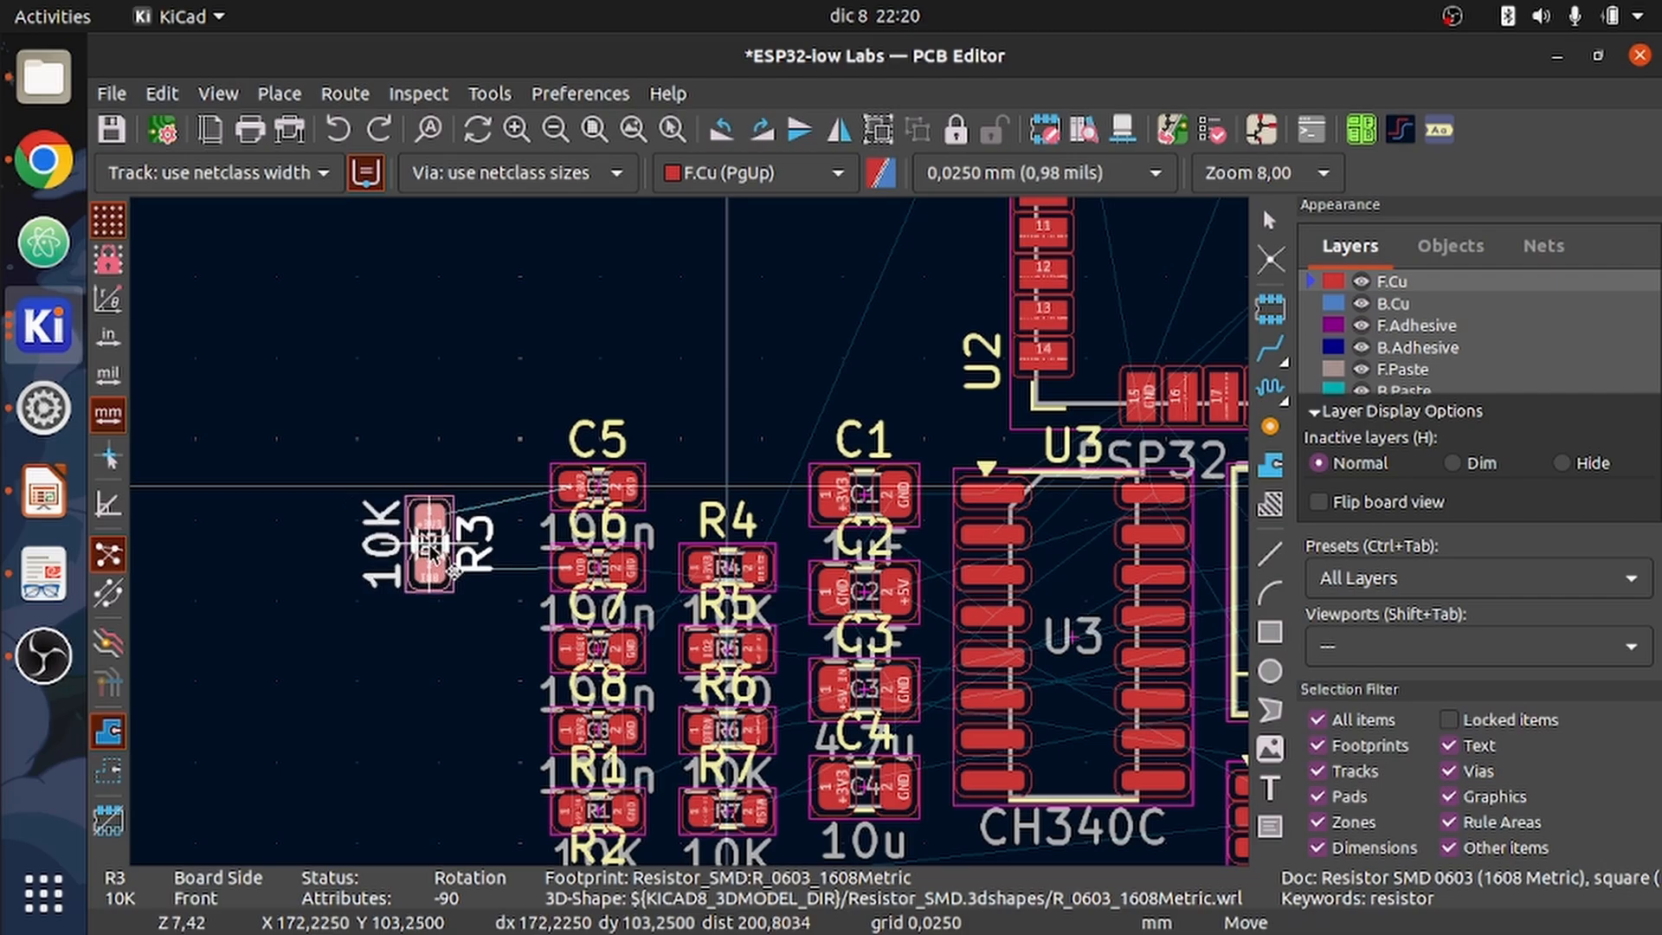
- Examine R3's pads and their ratsnest lines to C5 and C6, and compare them with the rest of the board
{"action": "scroll", "coordinate": [433, 537], "scroll_direction": "up", "scroll_amount": 8}
{"action": "scroll", "coordinate": [652, 520], "scroll_direction": "down", "scroll_amount": 4}
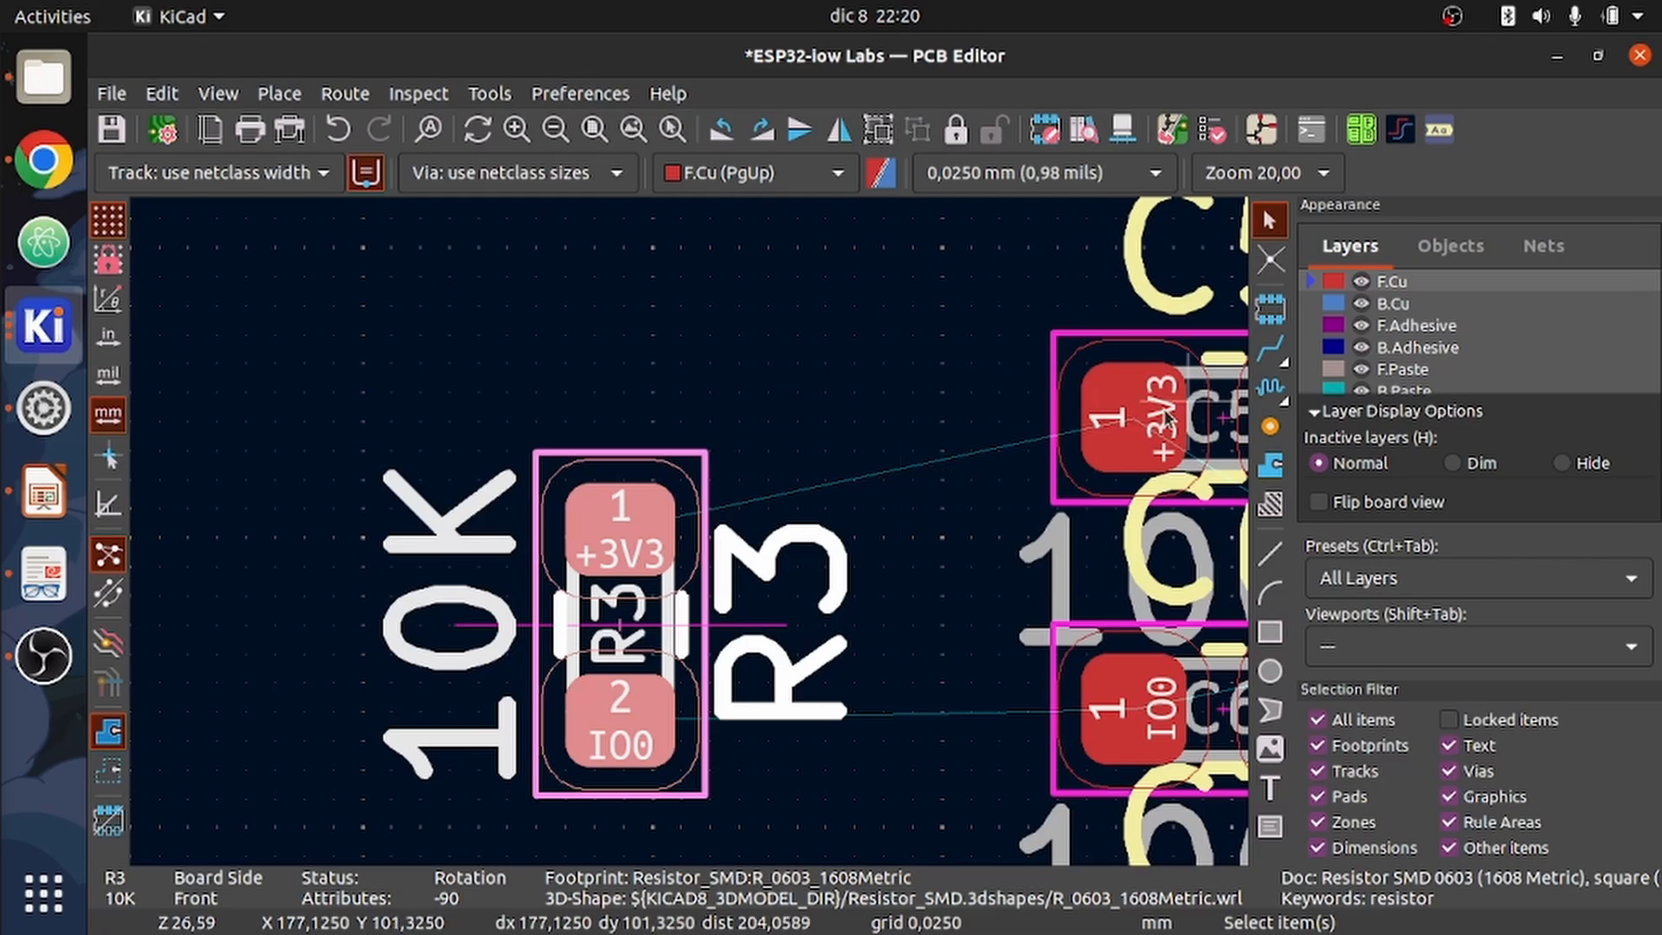
{"action": "scroll", "coordinate": [779, 563], "scroll_direction": "down", "scroll_amount": 3}
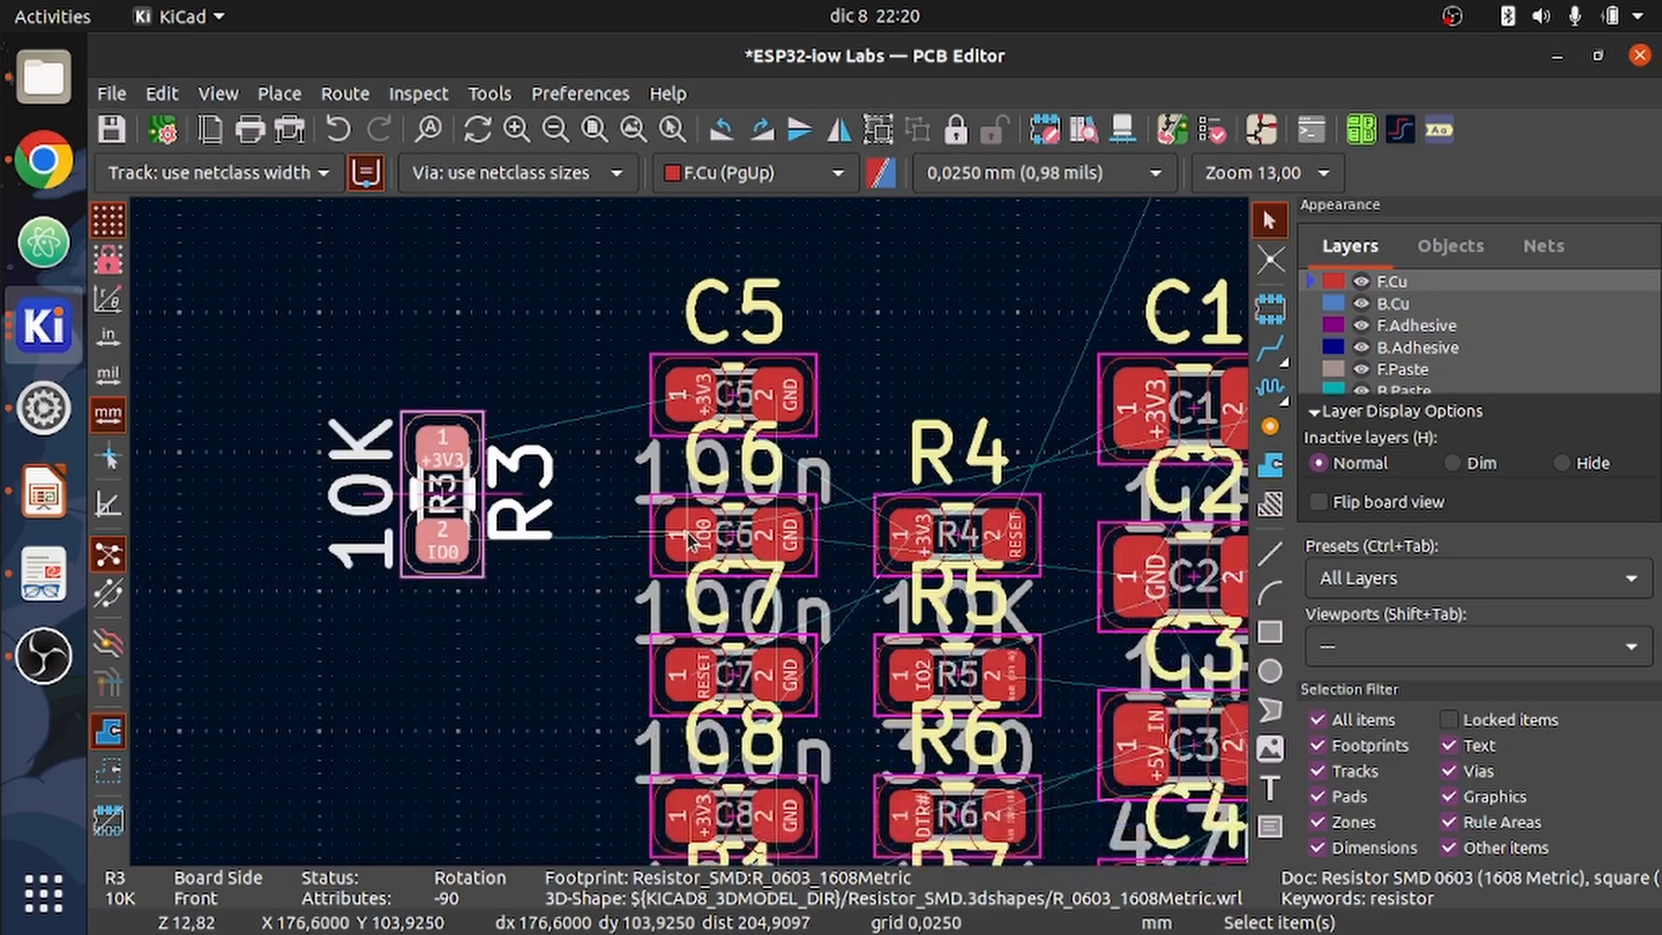
{"action": "scroll", "coordinate": [692, 541], "scroll_direction": "up", "scroll_amount": 4}
{"action": "scroll", "coordinate": [693, 541], "scroll_direction": "down", "scroll_amount": 3}
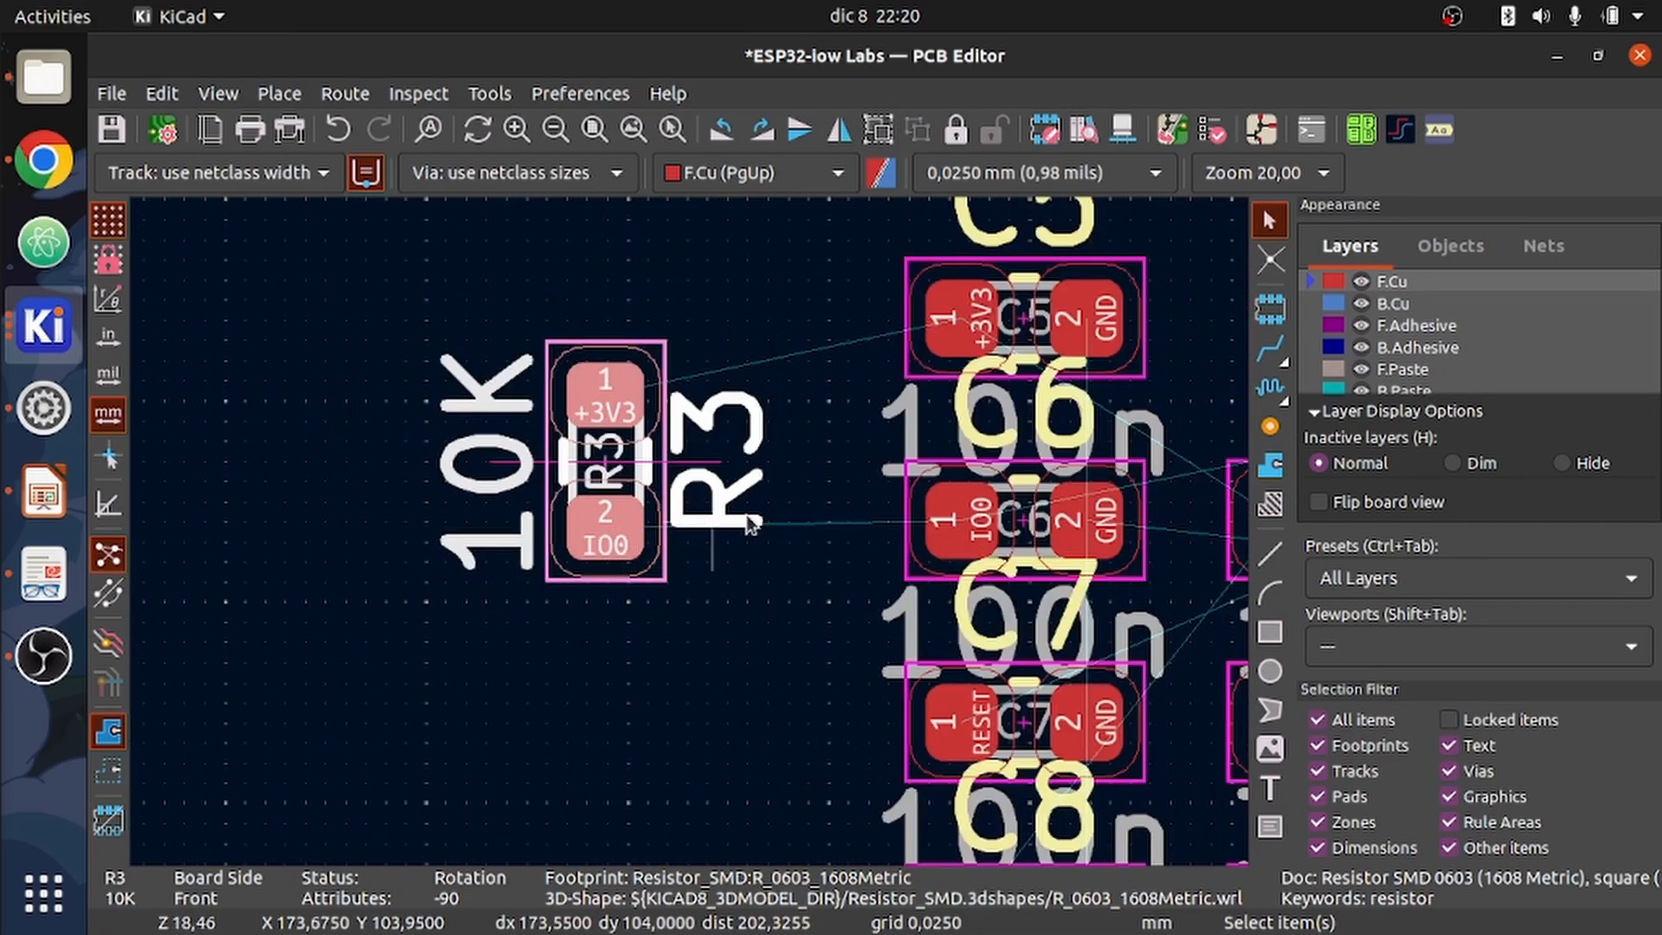
{"action": "scroll", "coordinate": [693, 541], "scroll_direction": "down", "scroll_amount": 3}
{"action": "scroll", "coordinate": [692, 540], "scroll_direction": "down", "scroll_amount": 10}
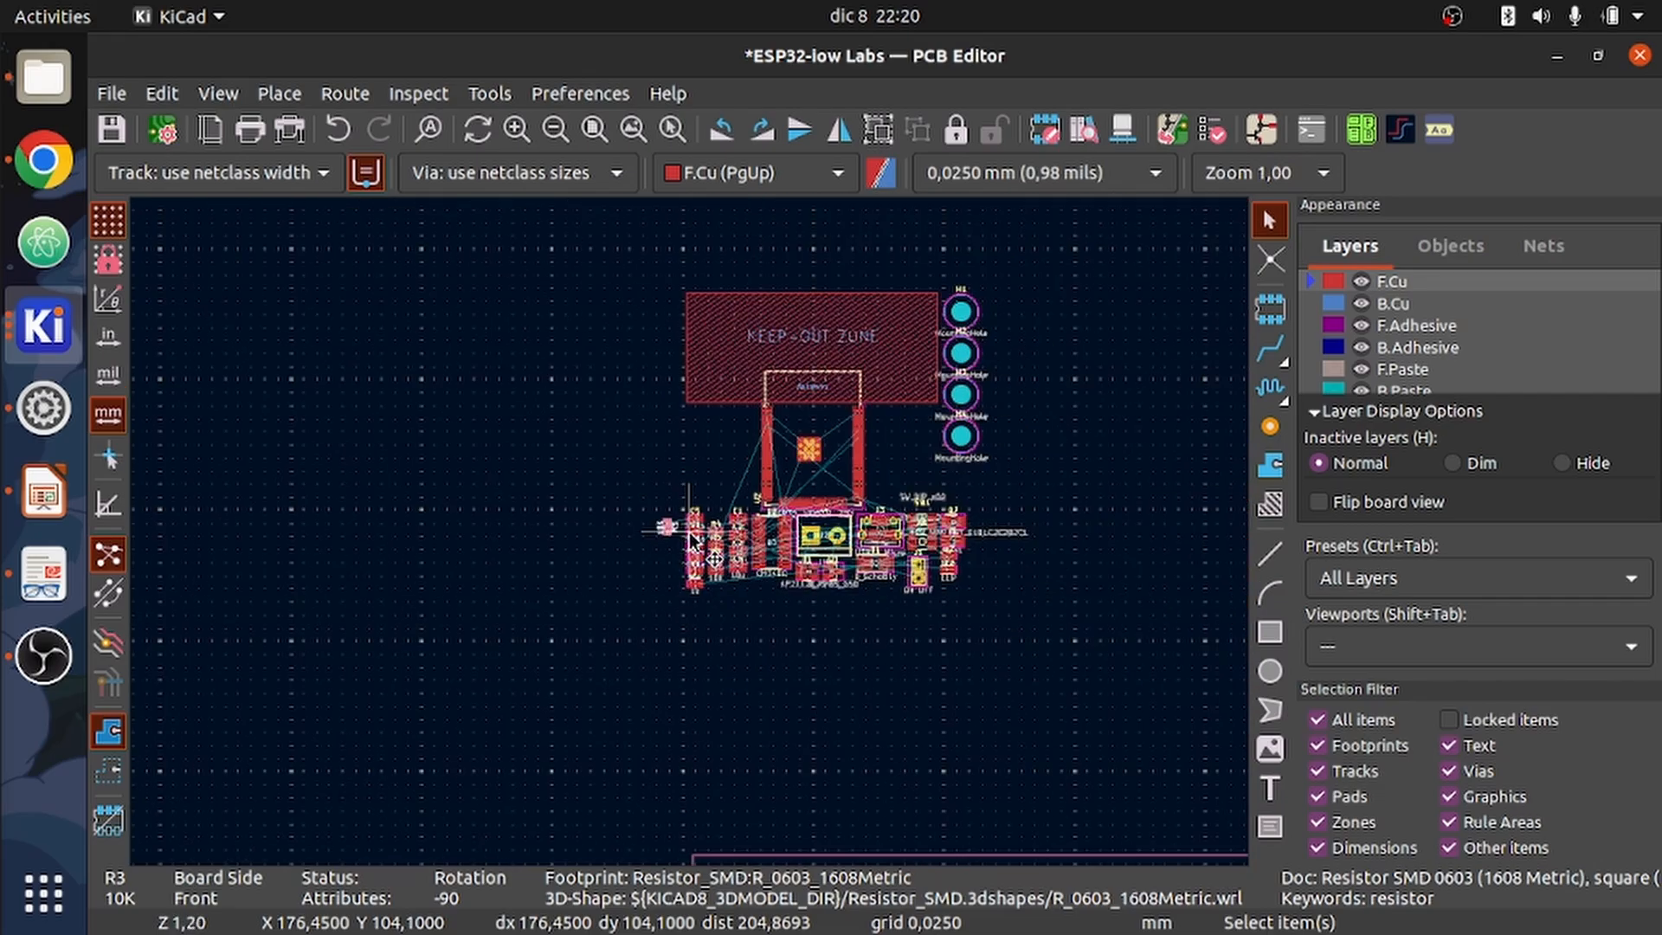
{"action": "scroll", "coordinate": [691, 540], "scroll_direction": "up", "scroll_amount": 6}
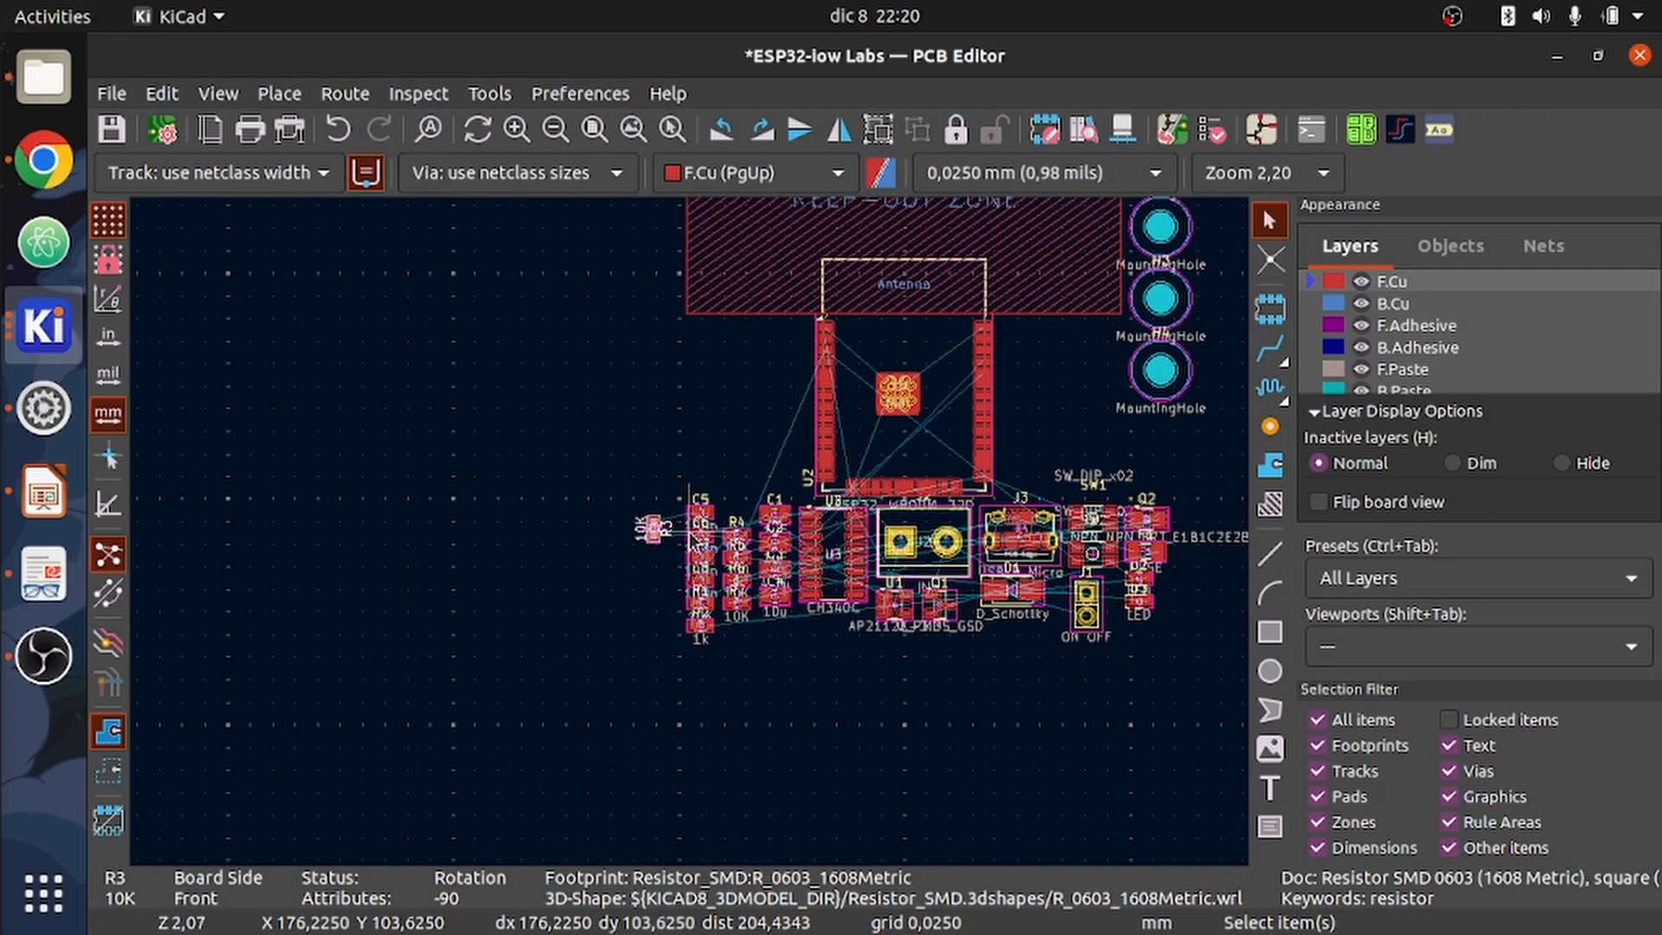
{"action": "scroll", "coordinate": [684, 542], "scroll_direction": "down", "scroll_amount": 3}
{"action": "scroll", "coordinate": [678, 541], "scroll_direction": "up", "scroll_amount": 4}
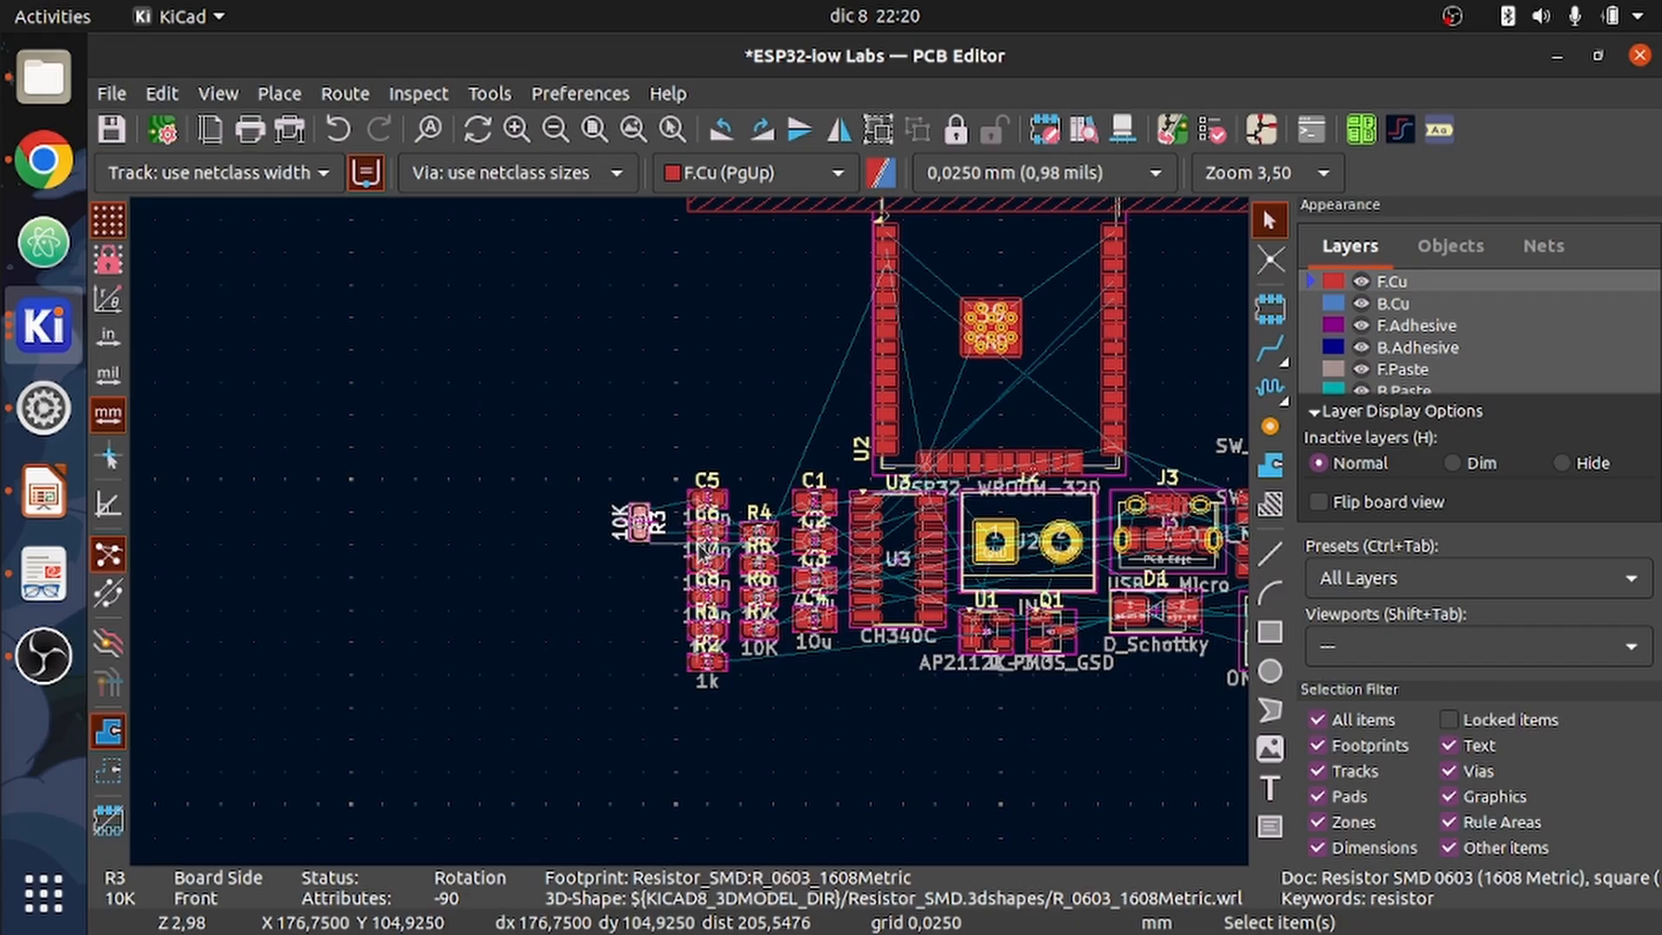
- Select all the imported footprints together and move the group slightly lower inside the drawing sheet frame
{"action": "scroll", "coordinate": [693, 542], "scroll_direction": "up", "scroll_amount": 4}
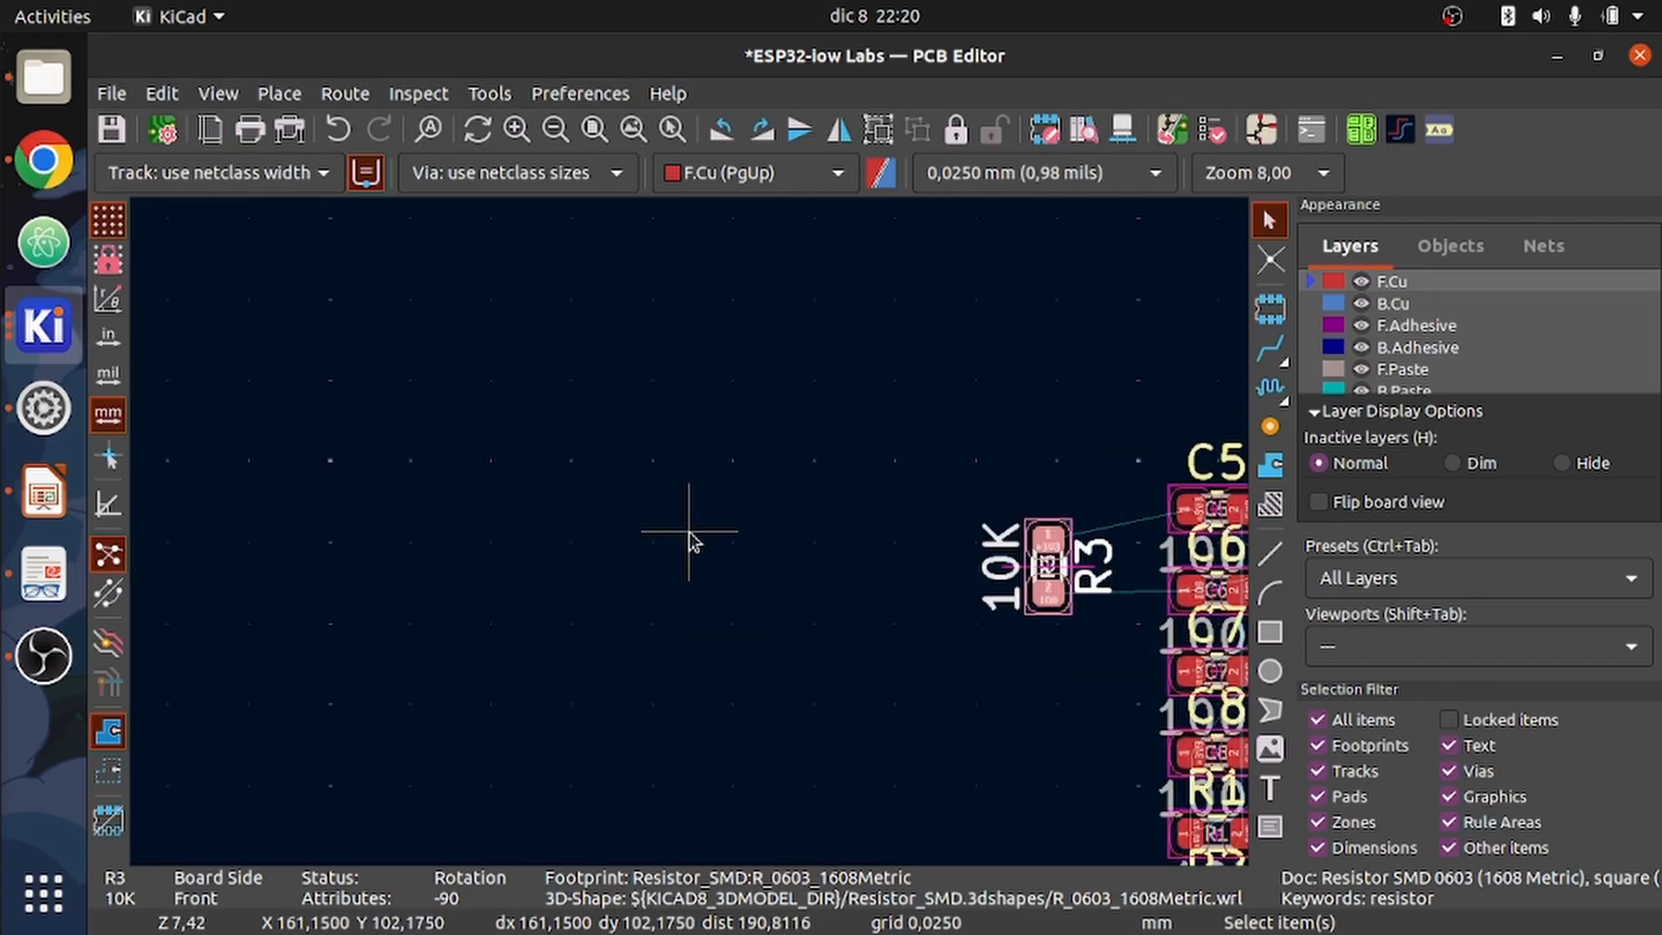
{"action": "scroll", "coordinate": [693, 541], "scroll_direction": "down", "scroll_amount": 10}
{"action": "scroll", "coordinate": [693, 542], "scroll_direction": "down", "scroll_amount": 2}
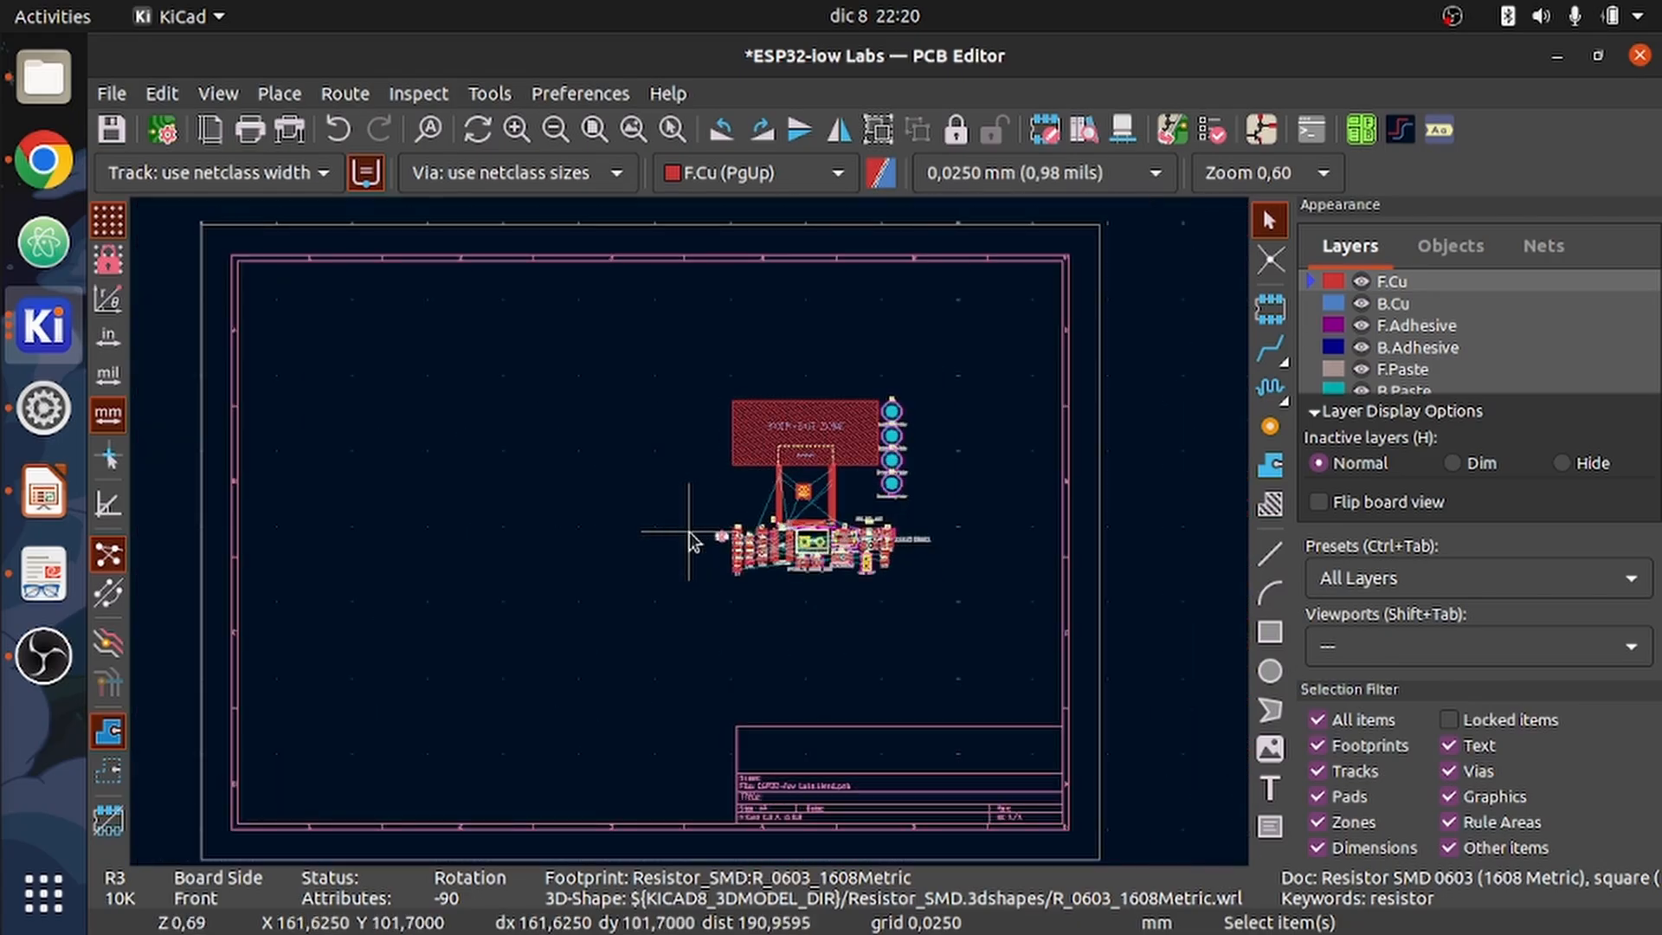
{"action": "scroll", "coordinate": [691, 542], "scroll_direction": "up", "scroll_amount": 5}
{"action": "scroll", "coordinate": [691, 542], "scroll_direction": "down", "scroll_amount": 4}
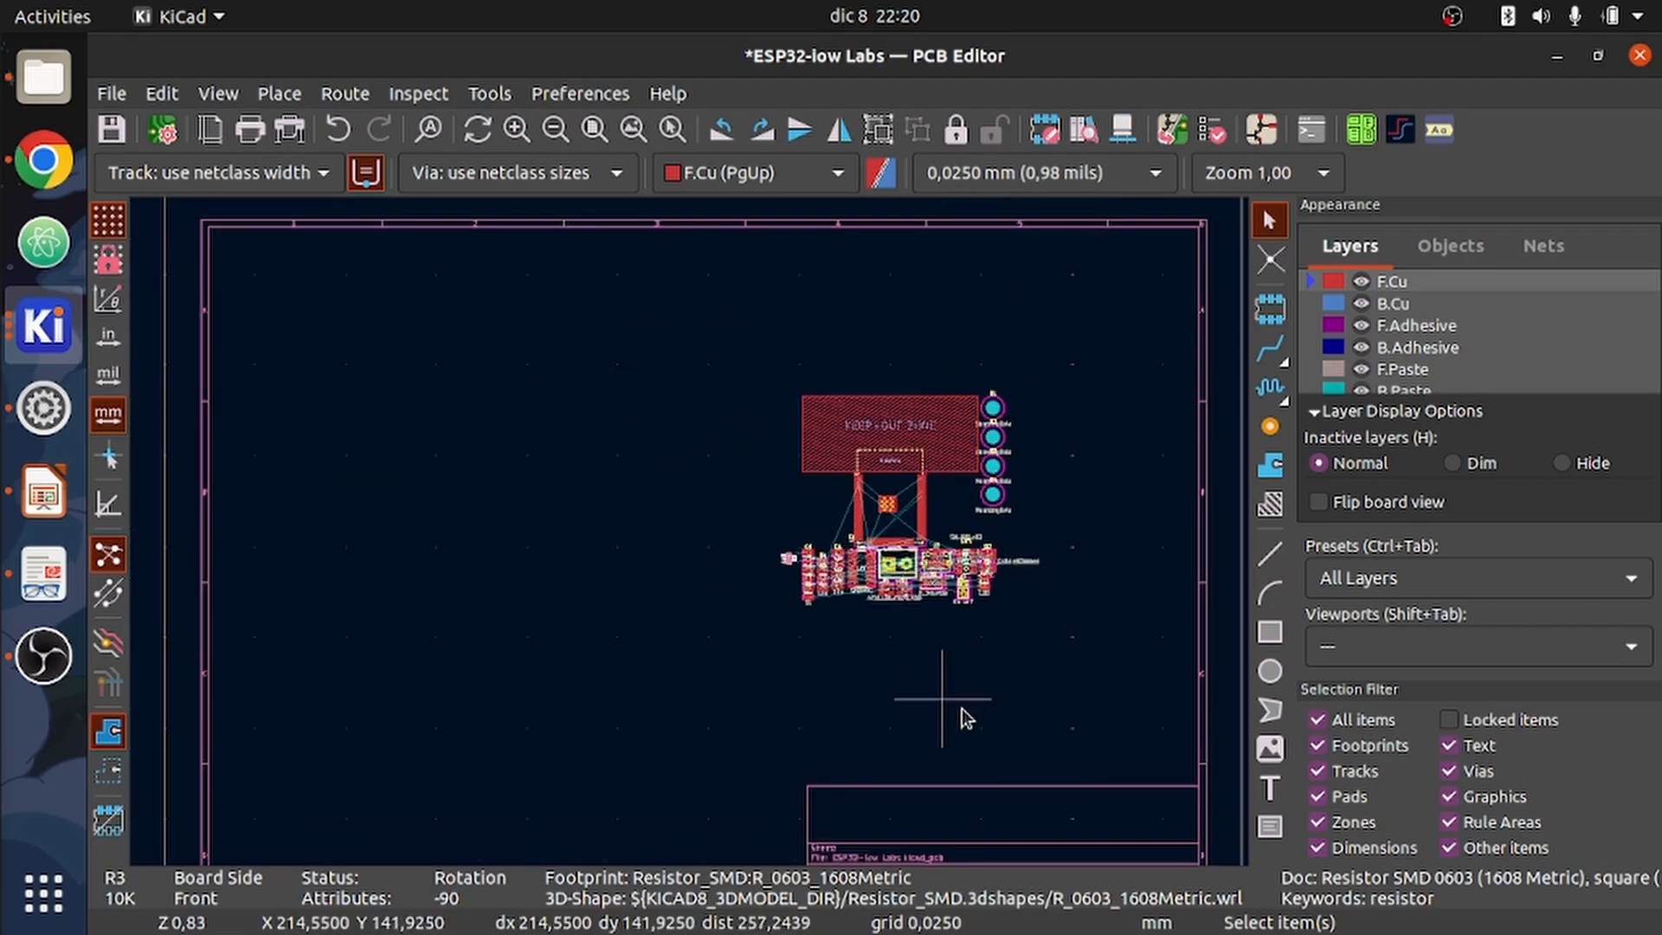
{"action": "left_click_drag", "start_coordinate": [1042, 621], "coordinate": [713, 370]}
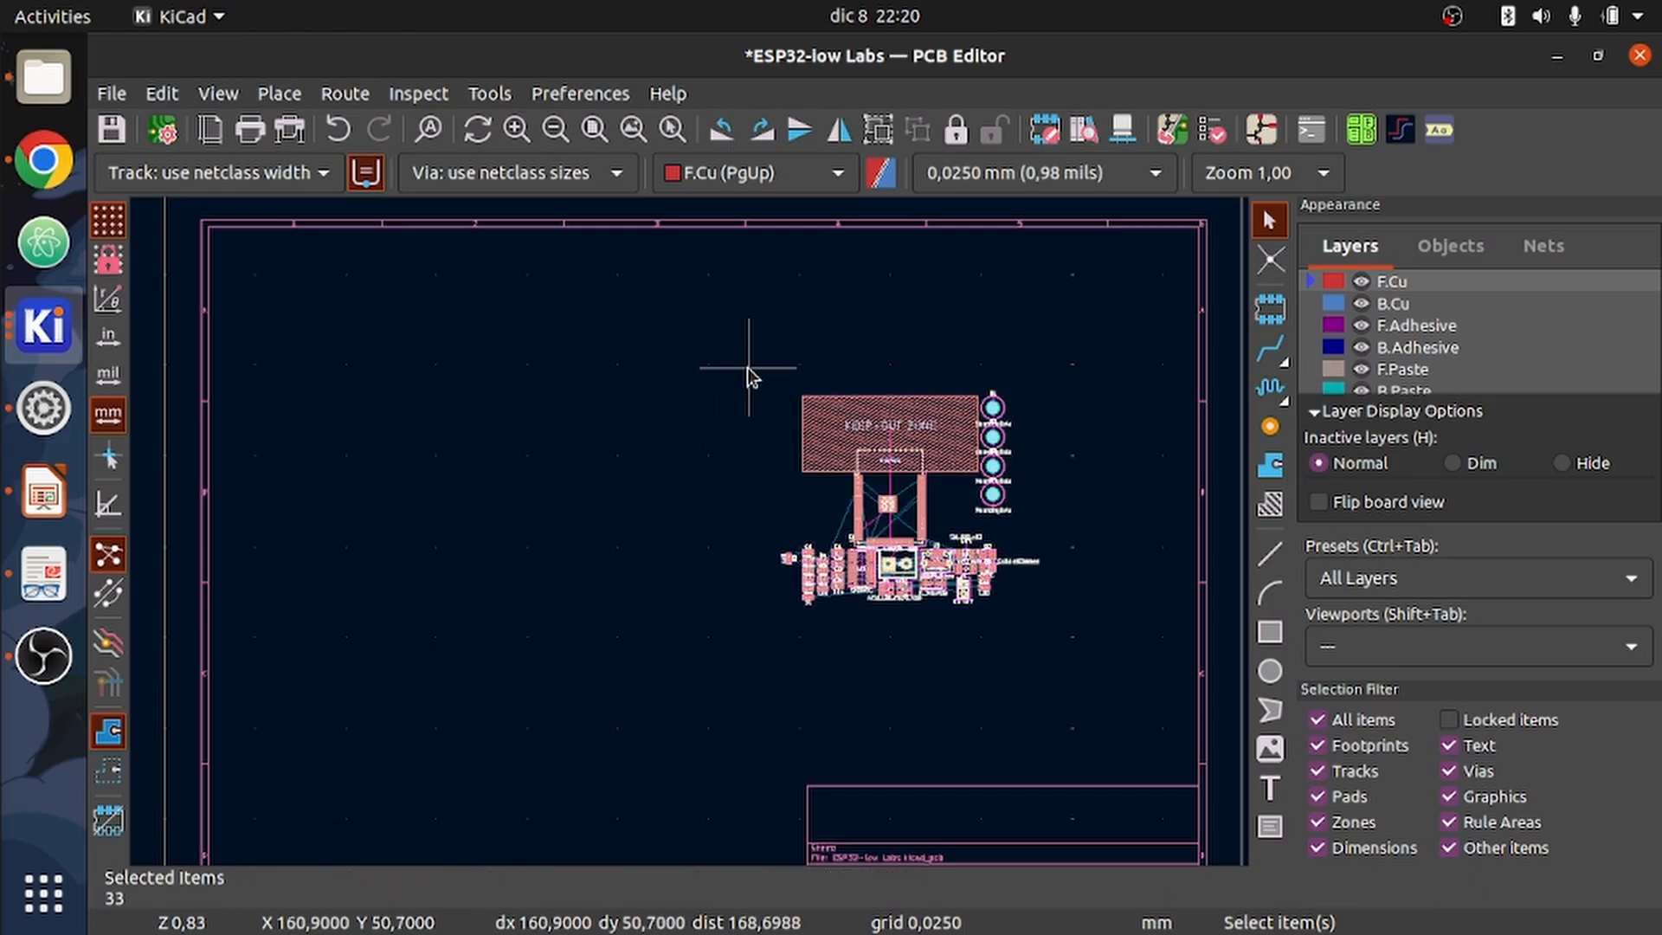
{"action": "key", "text": "m"}
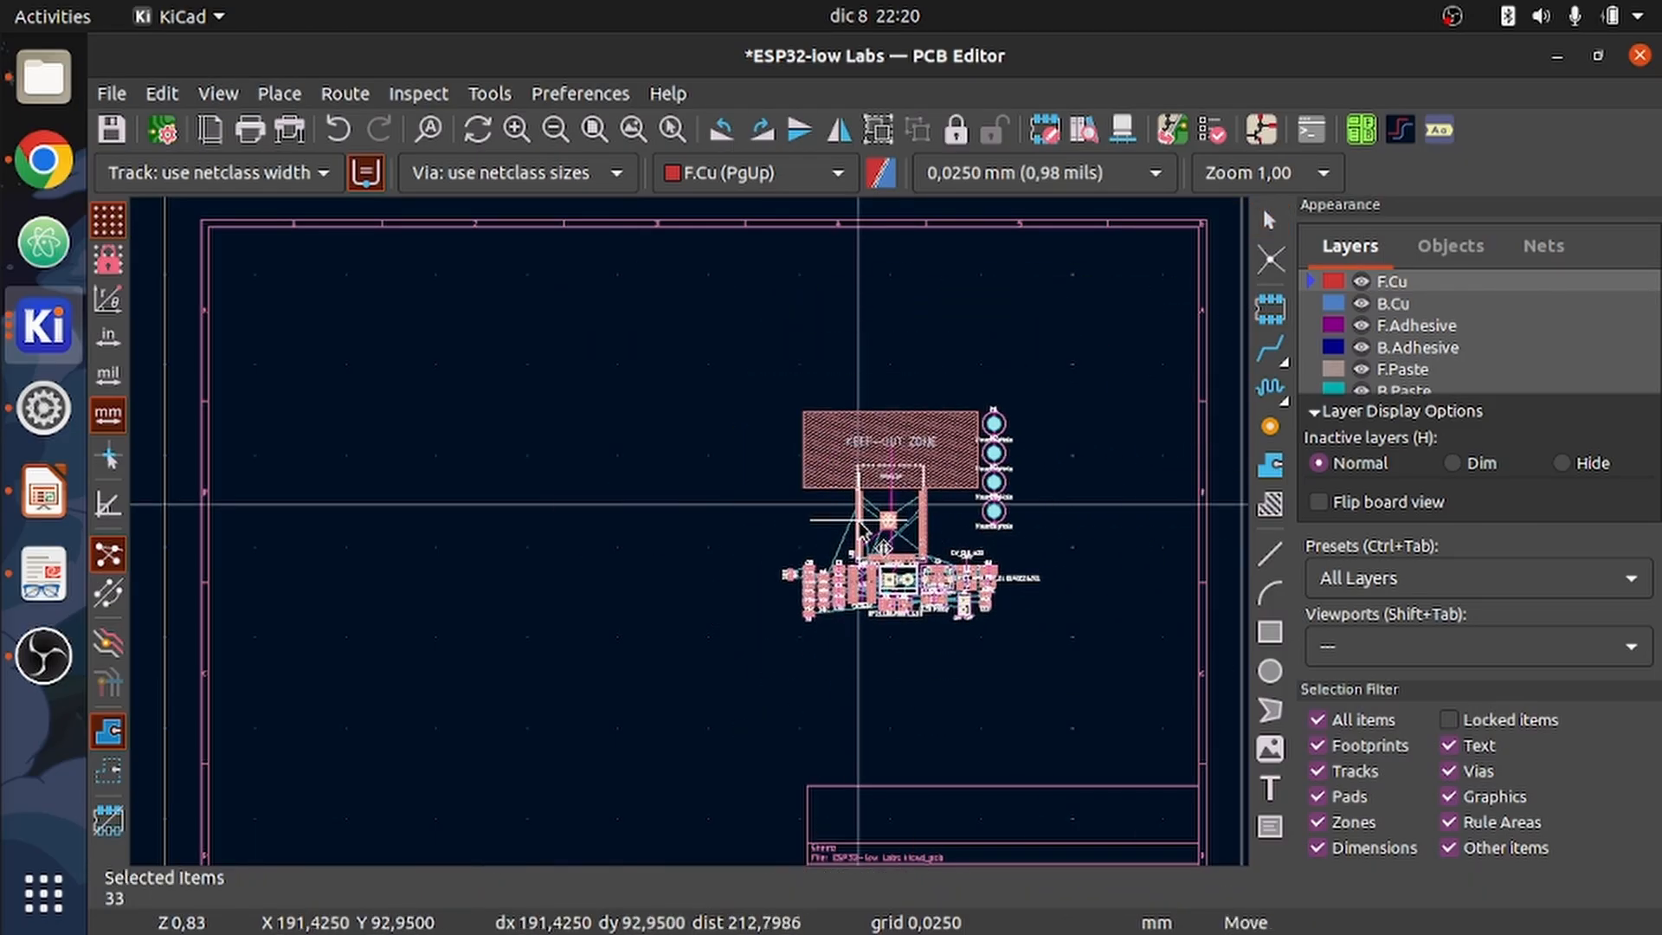
{"action": "left_click", "coordinate": [863, 529]}
- Set the PCB editor's grid to 0.5000 mm (19.69 mils)
{"action": "left_click", "coordinate": [1039, 172]}
{"action": "scroll", "coordinate": [995, 132], "scroll_direction": "up", "scroll_amount": 1}
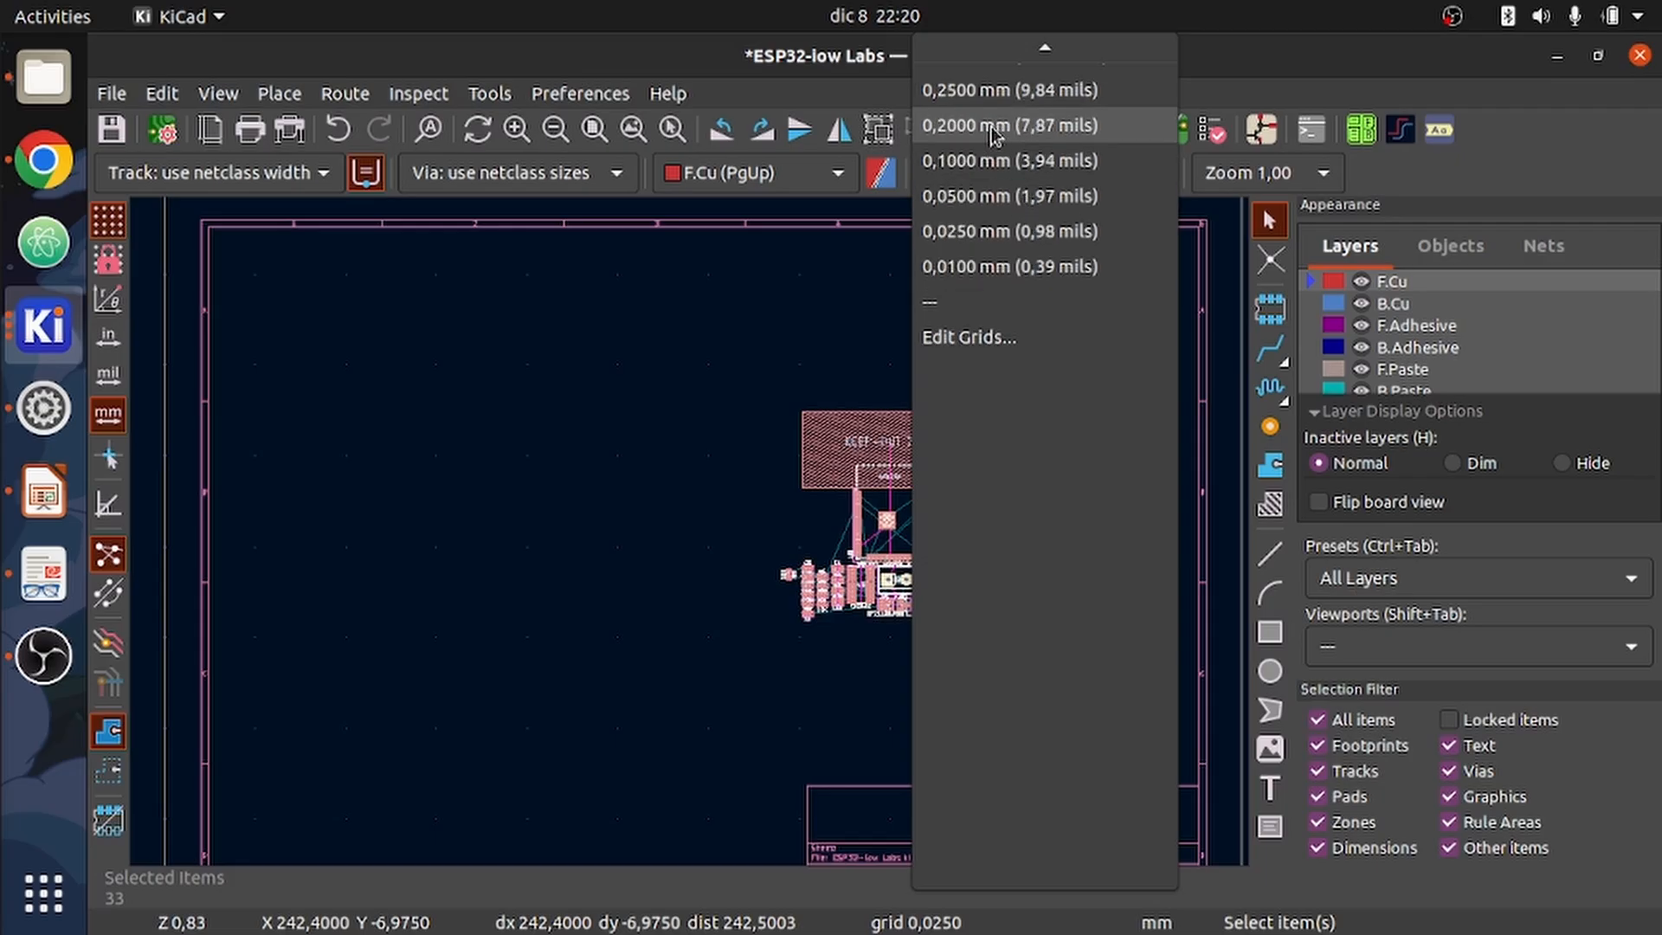
{"action": "scroll", "coordinate": [996, 132], "scroll_direction": "up", "scroll_amount": 2}
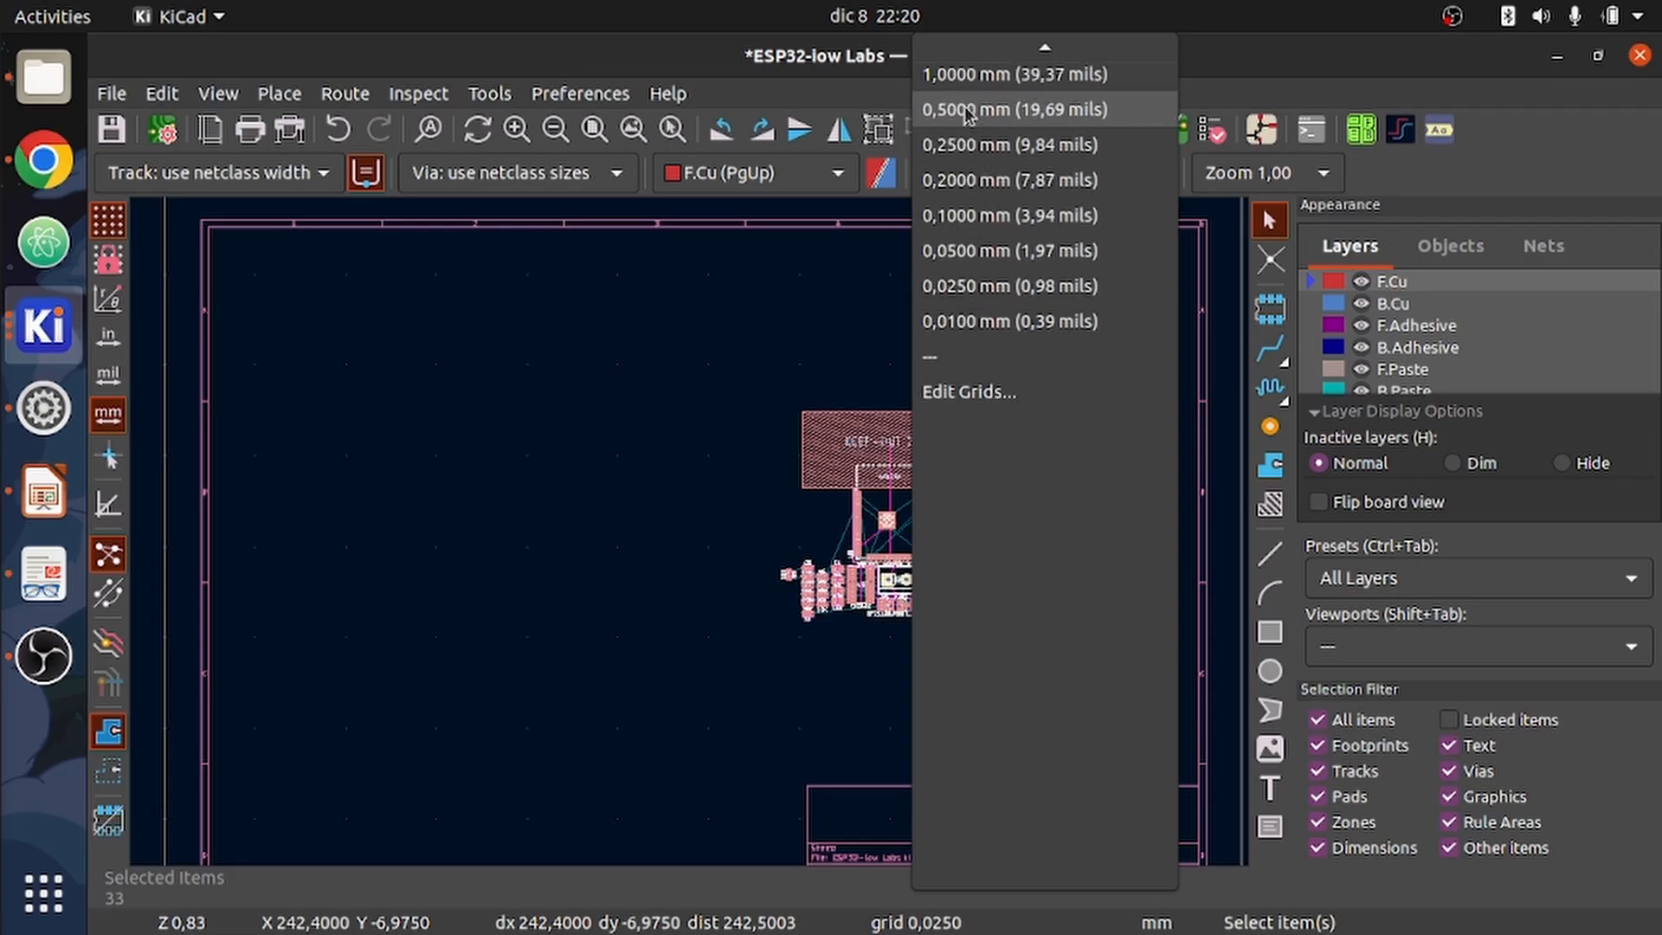
{"action": "scroll", "coordinate": [967, 113], "scroll_direction": "up", "scroll_amount": 1}
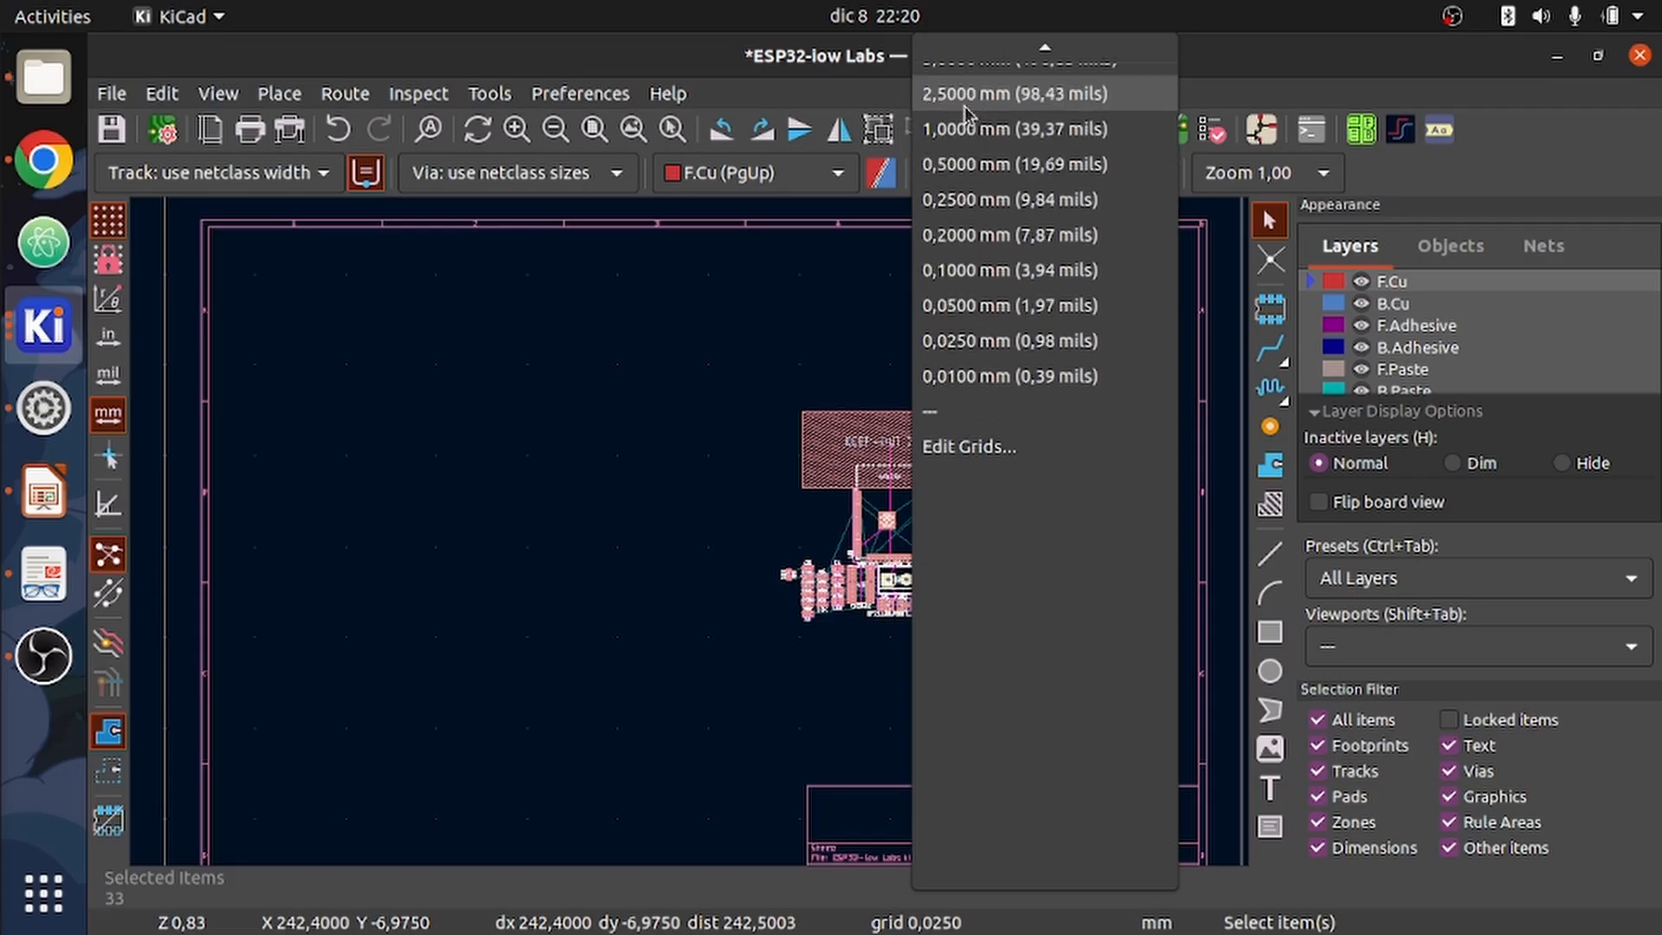
{"action": "left_click", "coordinate": [962, 178]}
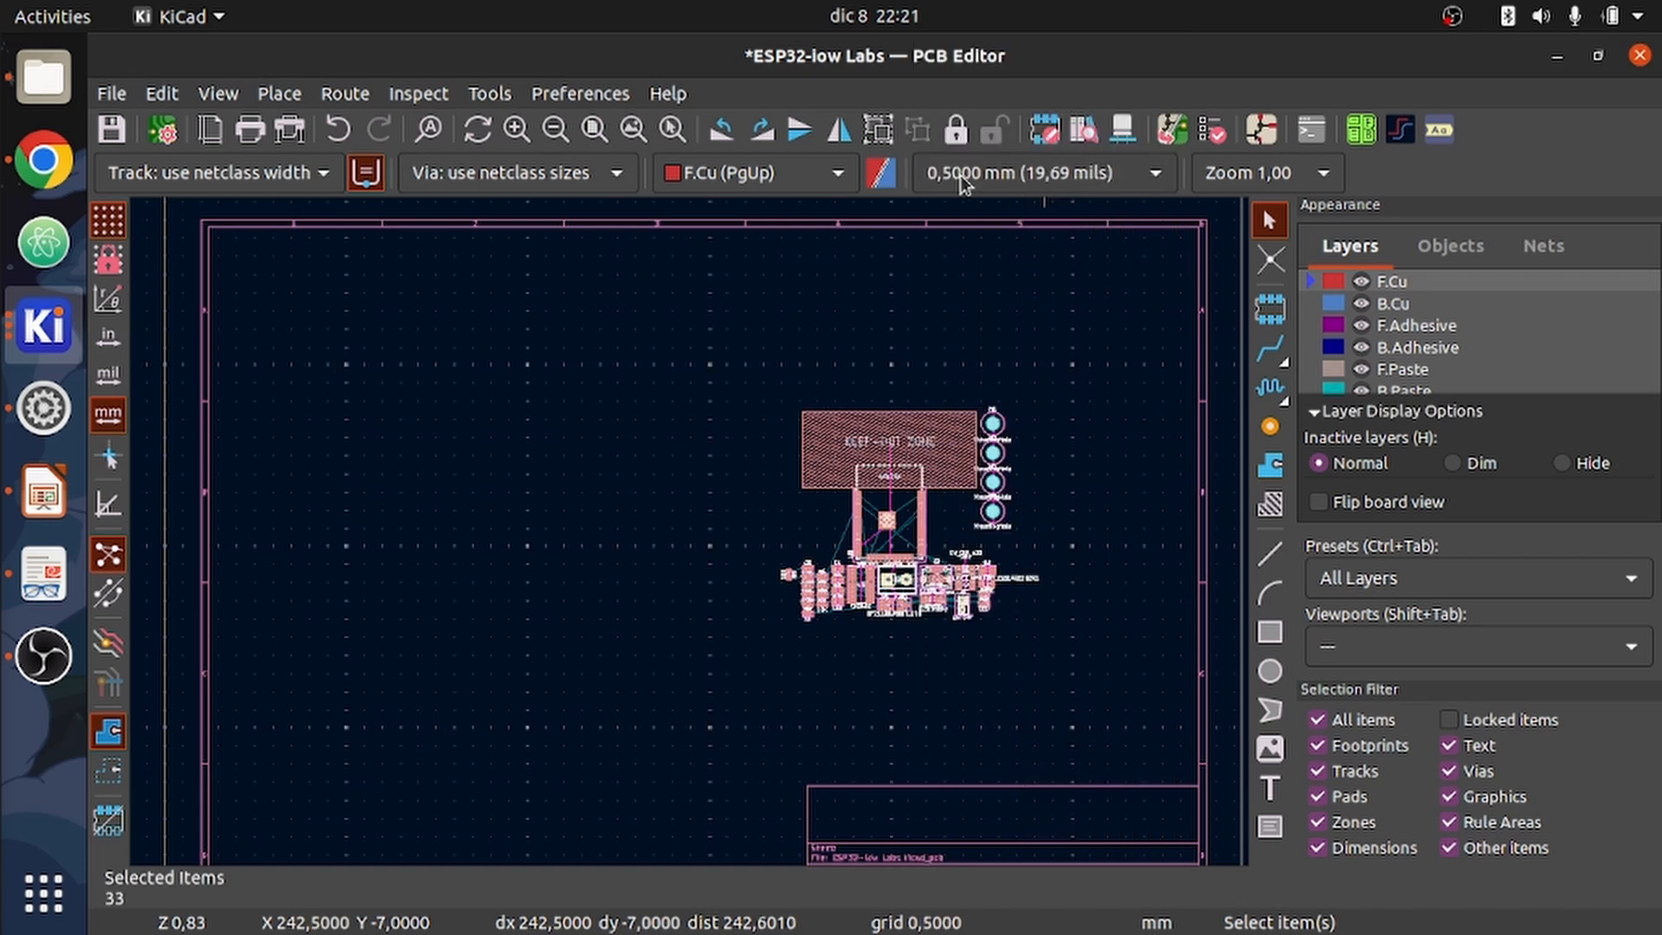
- Set the grid to 0.0250 mm (0.98 mils) and inspect its spacing up close in an empty area of the sheet
{"action": "left_click", "coordinate": [963, 179]}
{"action": "scroll", "coordinate": [996, 320], "scroll_direction": "down", "scroll_amount": 1}
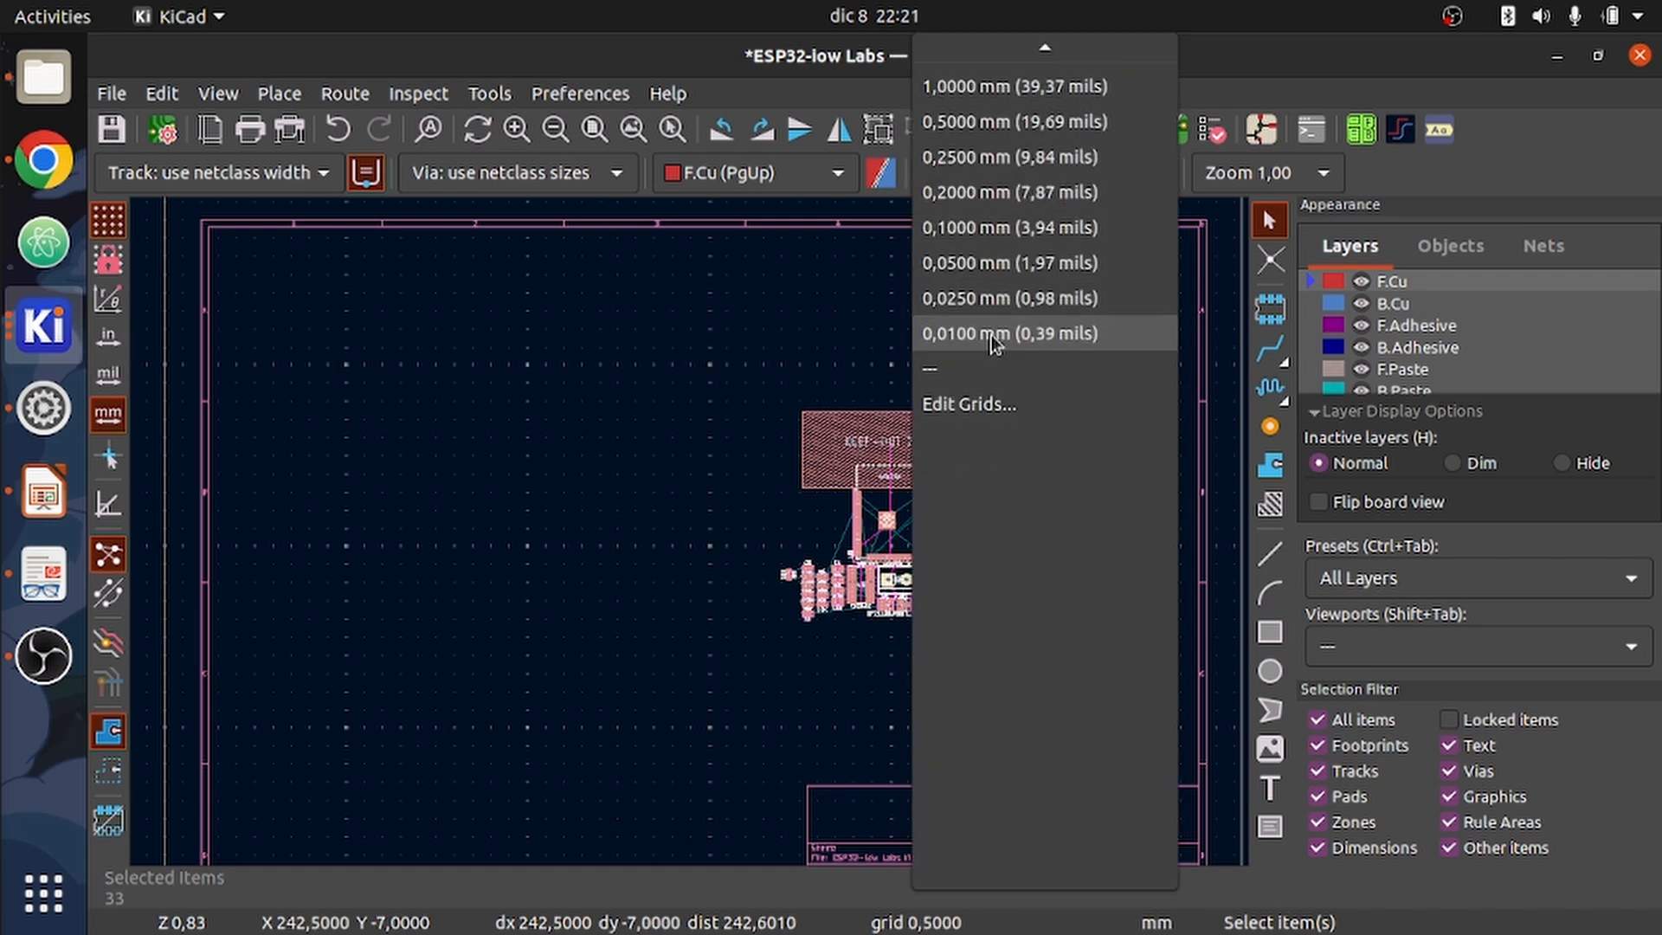
{"action": "left_click", "coordinate": [989, 307]}
{"action": "scroll", "coordinate": [747, 533], "scroll_direction": "up", "scroll_amount": 10}
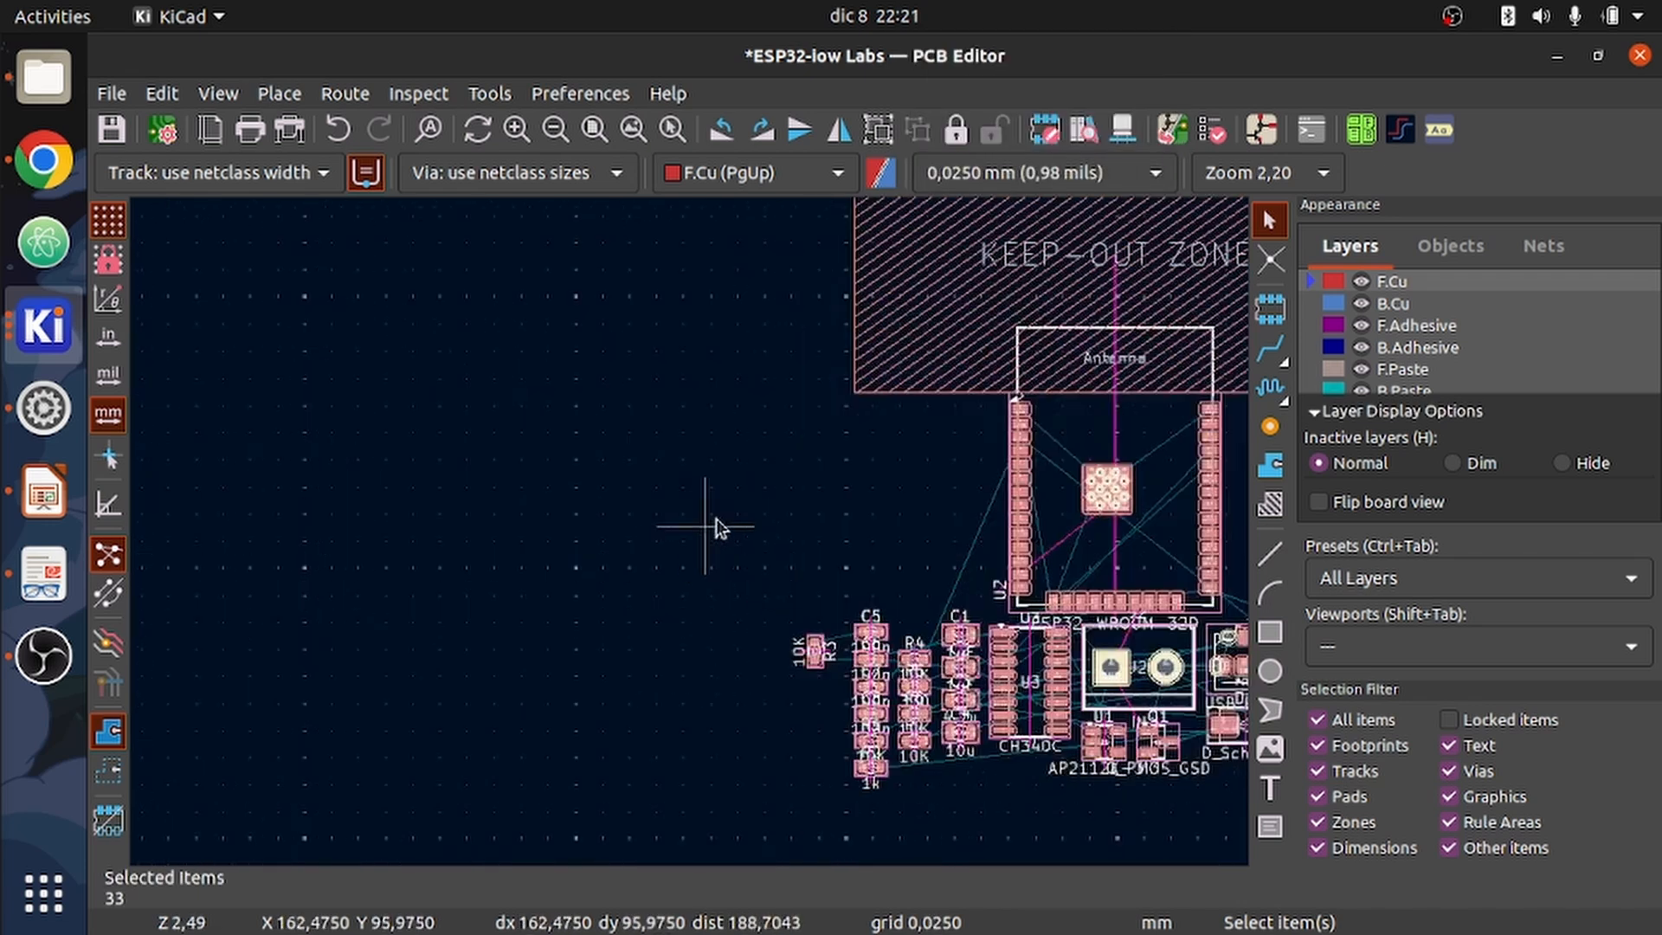
{"action": "scroll", "coordinate": [690, 534], "scroll_direction": "up", "scroll_amount": 6}
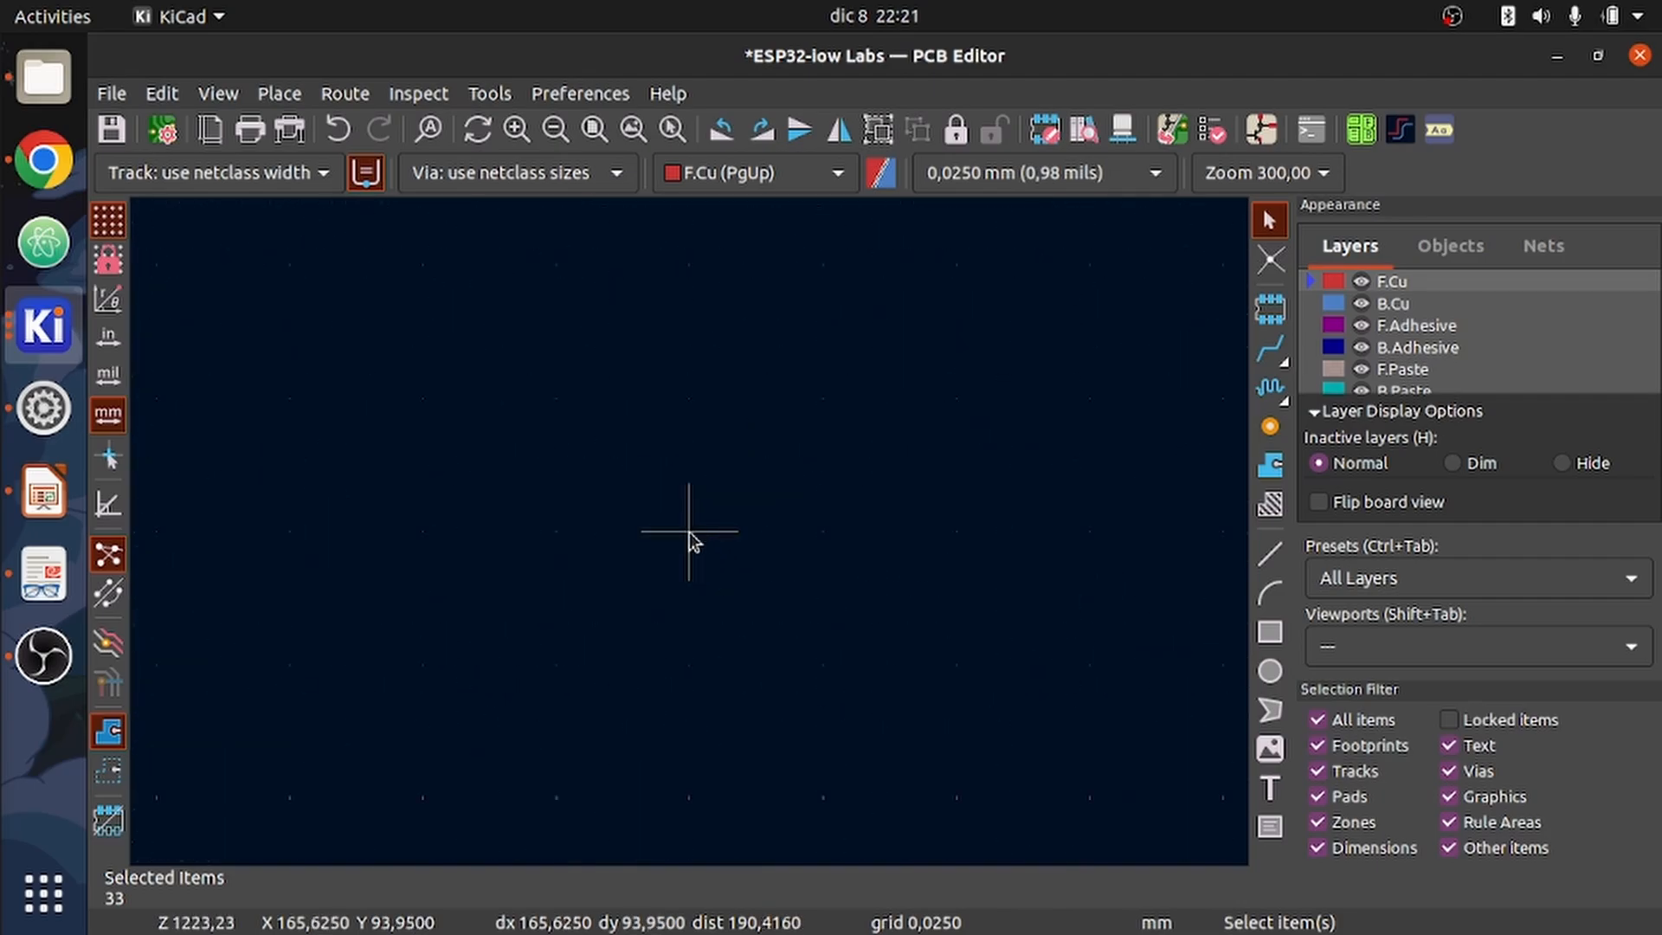
{"action": "scroll", "coordinate": [689, 532], "scroll_direction": "down", "scroll_amount": 5}
{"action": "scroll", "coordinate": [689, 533], "scroll_direction": "down", "scroll_amount": 5}
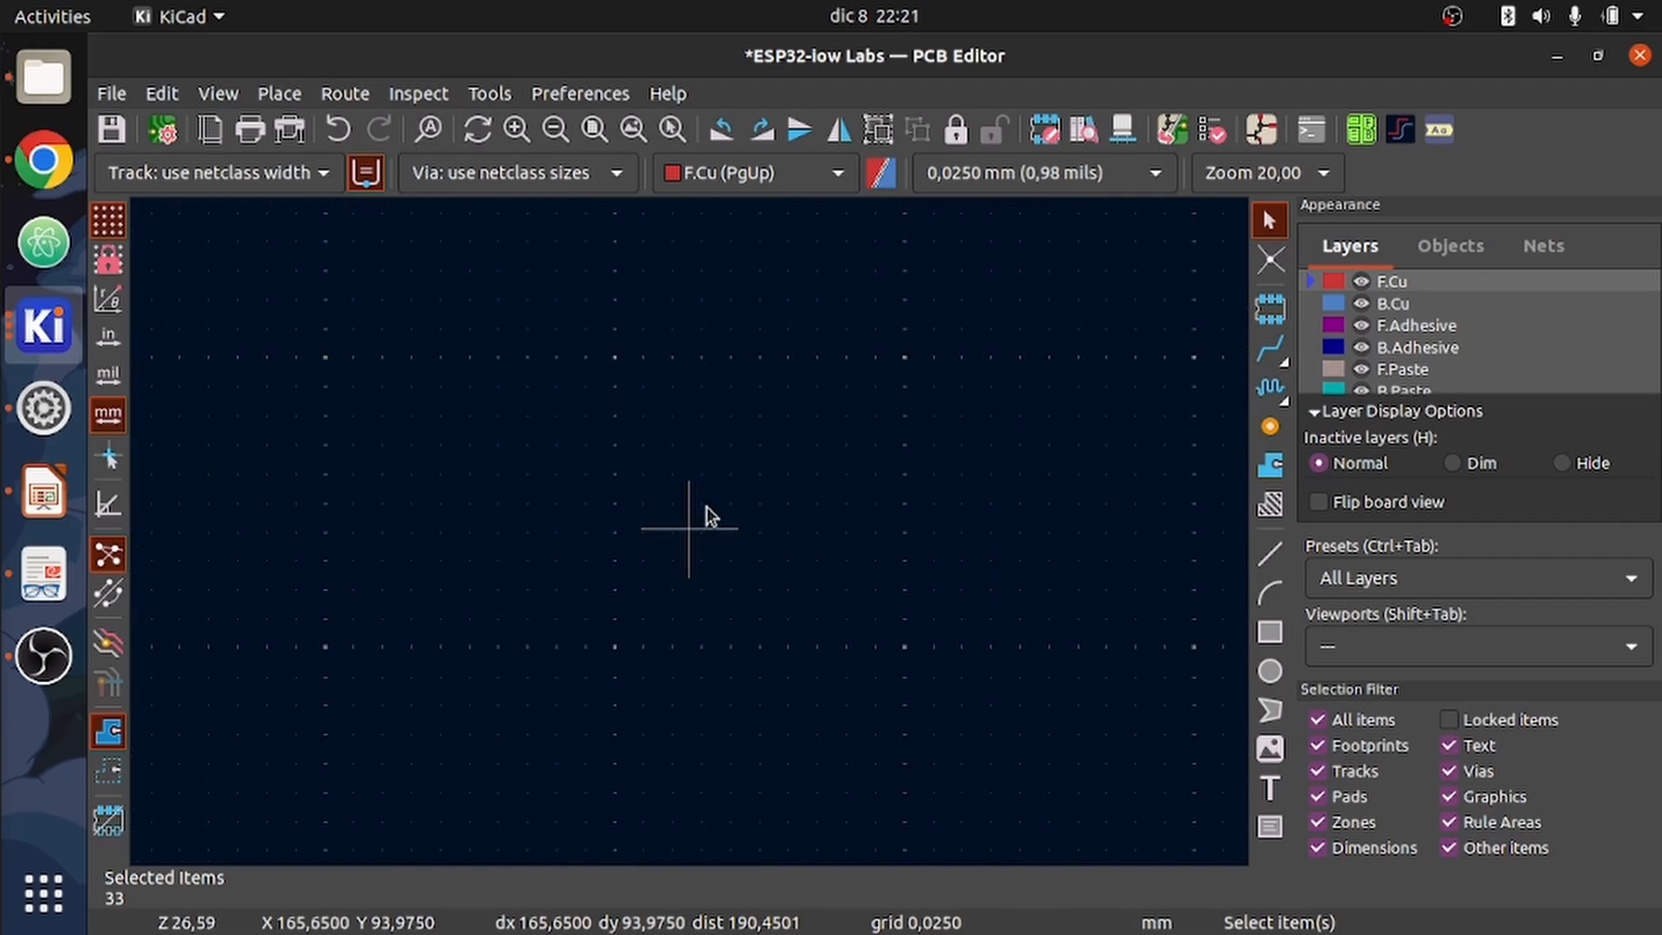
- Set the grid to 5.0000 mm (196.85 mils) and inspect the coarse spacing beside the keep-out zone
{"action": "left_click", "coordinate": [1002, 176]}
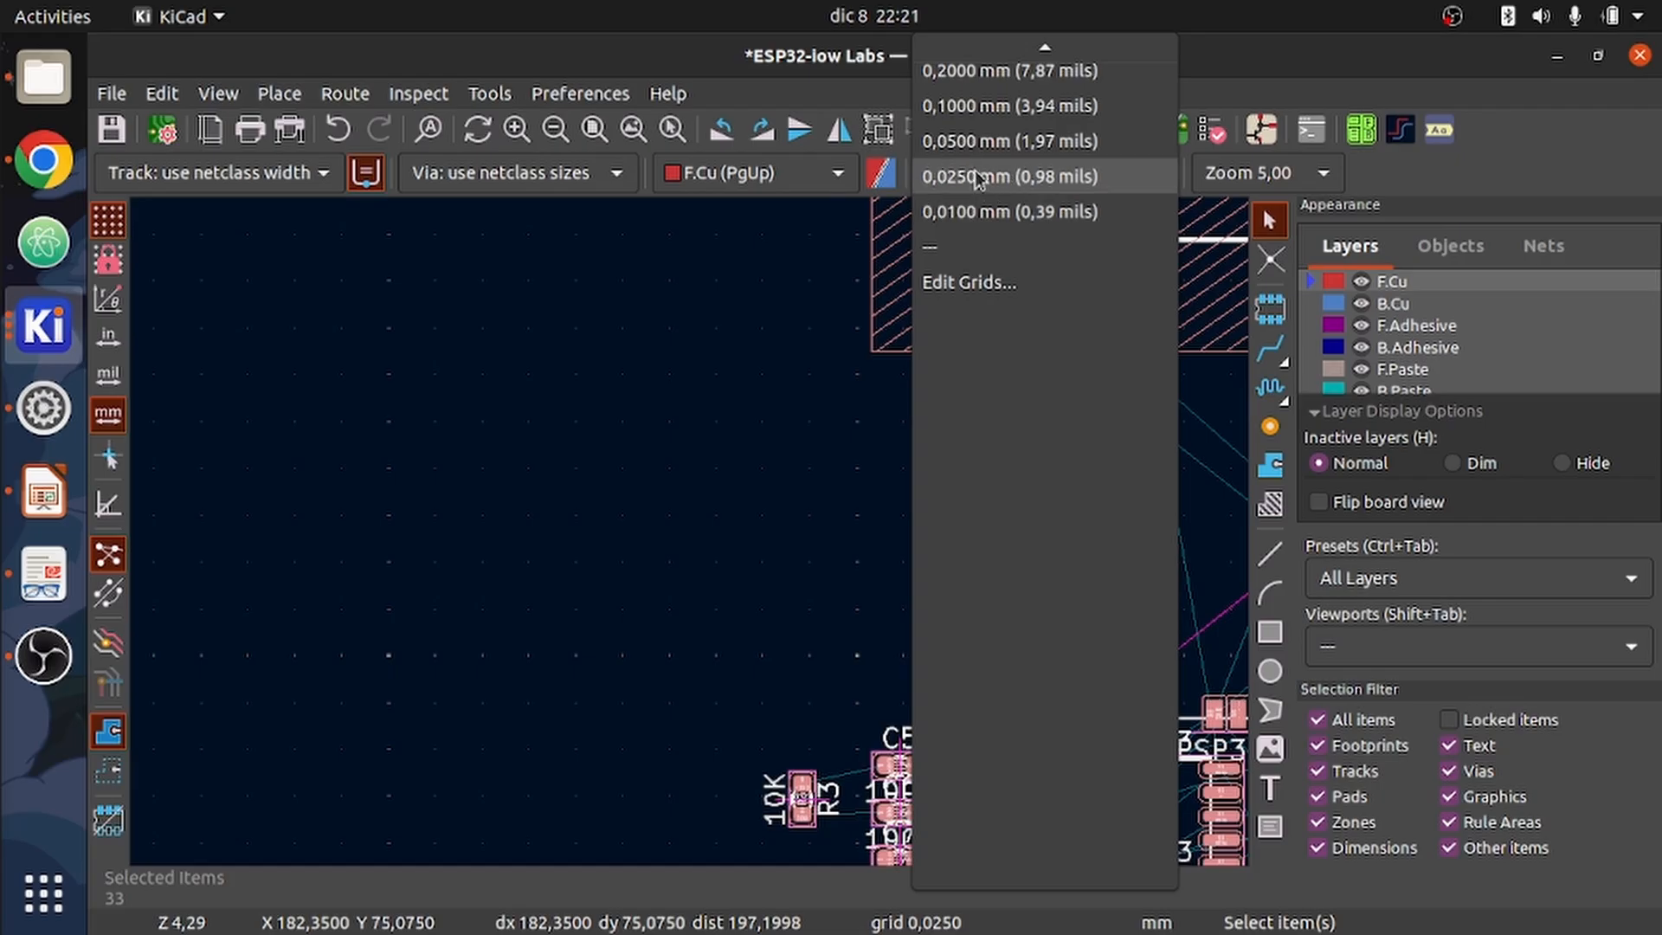
{"action": "scroll", "coordinate": [987, 177], "scroll_direction": "up", "scroll_amount": 3}
{"action": "scroll", "coordinate": [976, 180], "scroll_direction": "up", "scroll_amount": 2}
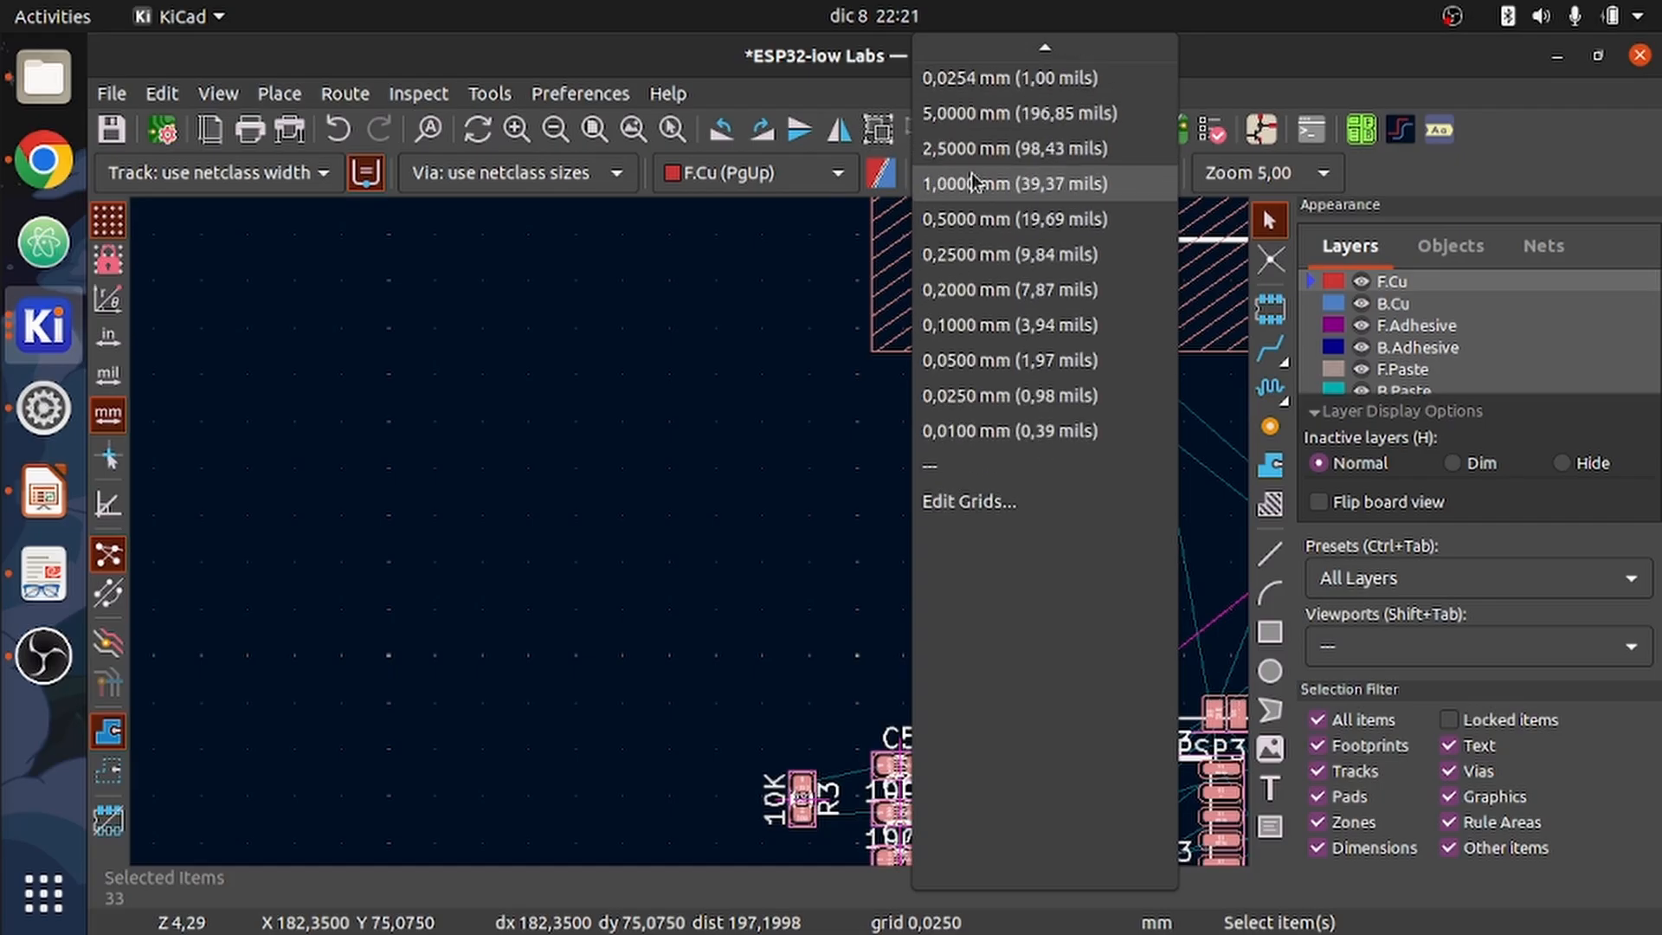
{"action": "left_click", "coordinate": [976, 117]}
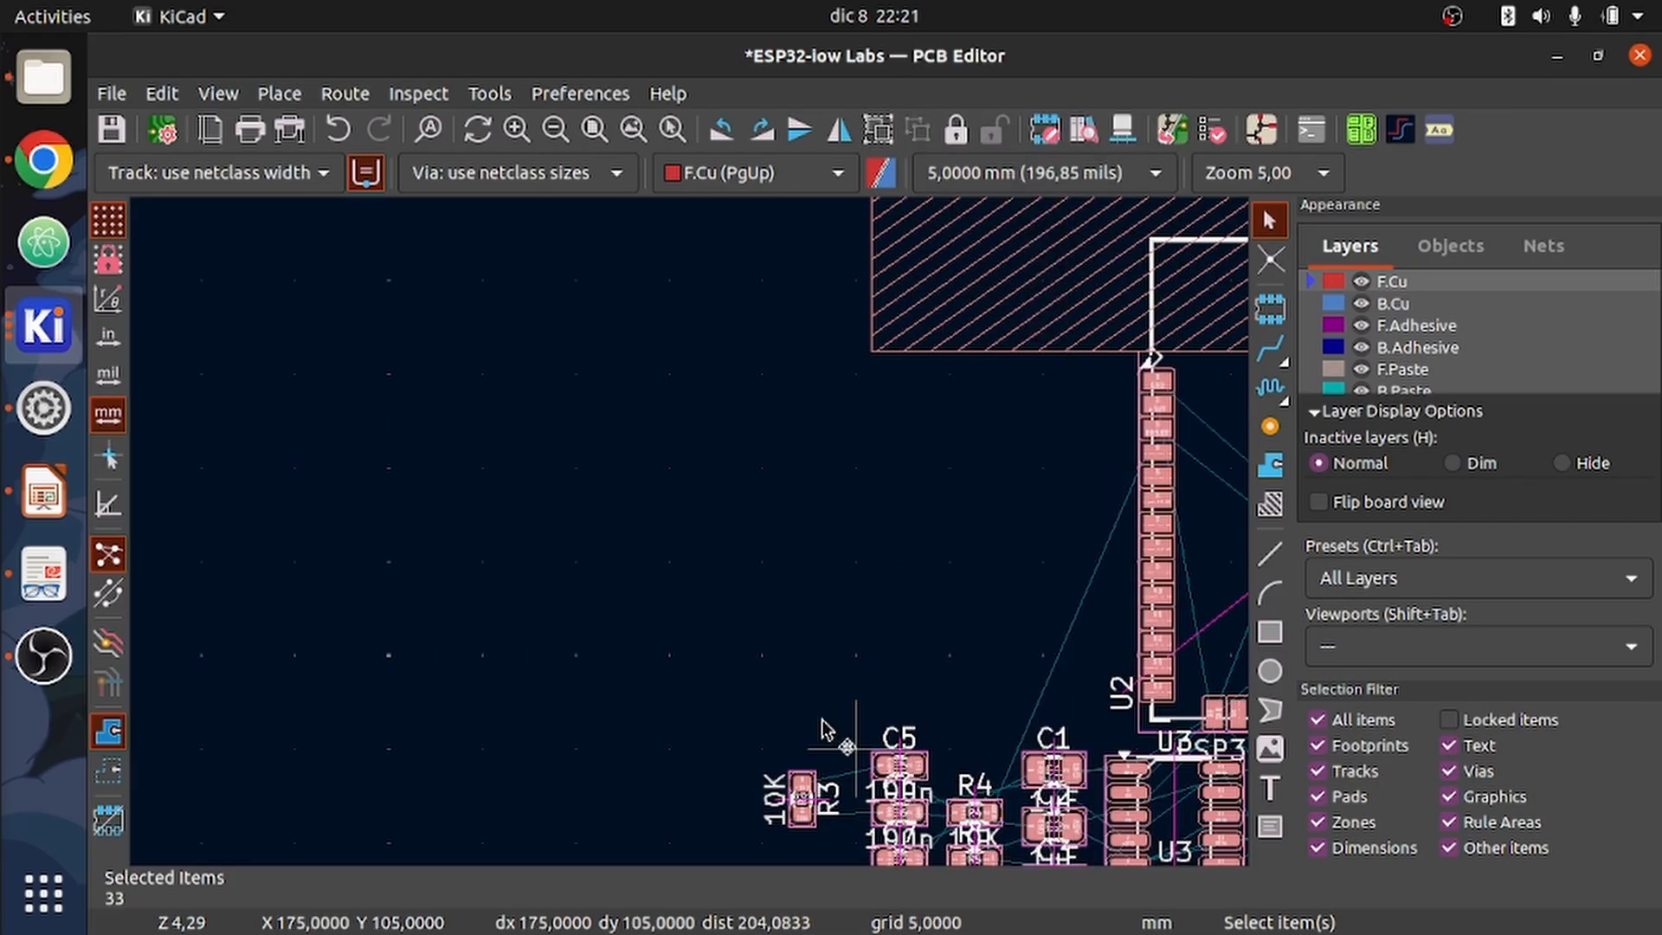
{"action": "scroll", "coordinate": [689, 532], "scroll_direction": "up", "scroll_amount": 1}
{"action": "scroll", "coordinate": [693, 542], "scroll_direction": "up", "scroll_amount": 2}
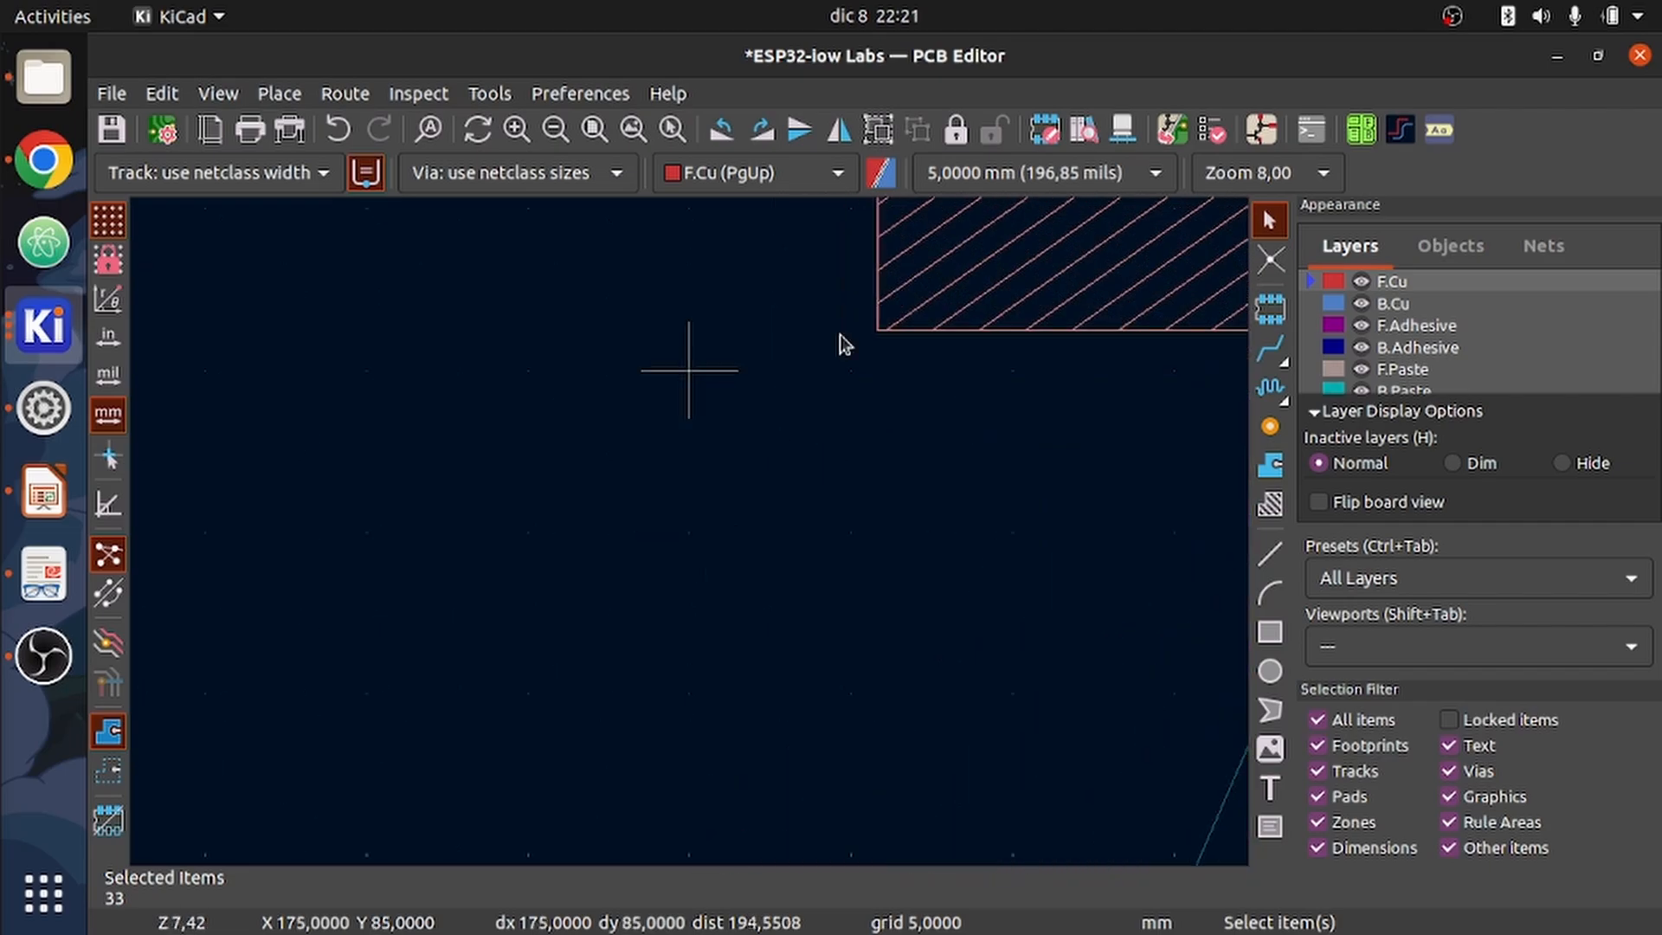
- Set the grid to 0.5000 mm and check its spacing around the ESP32 module and R3
{"action": "left_click", "coordinate": [983, 177]}
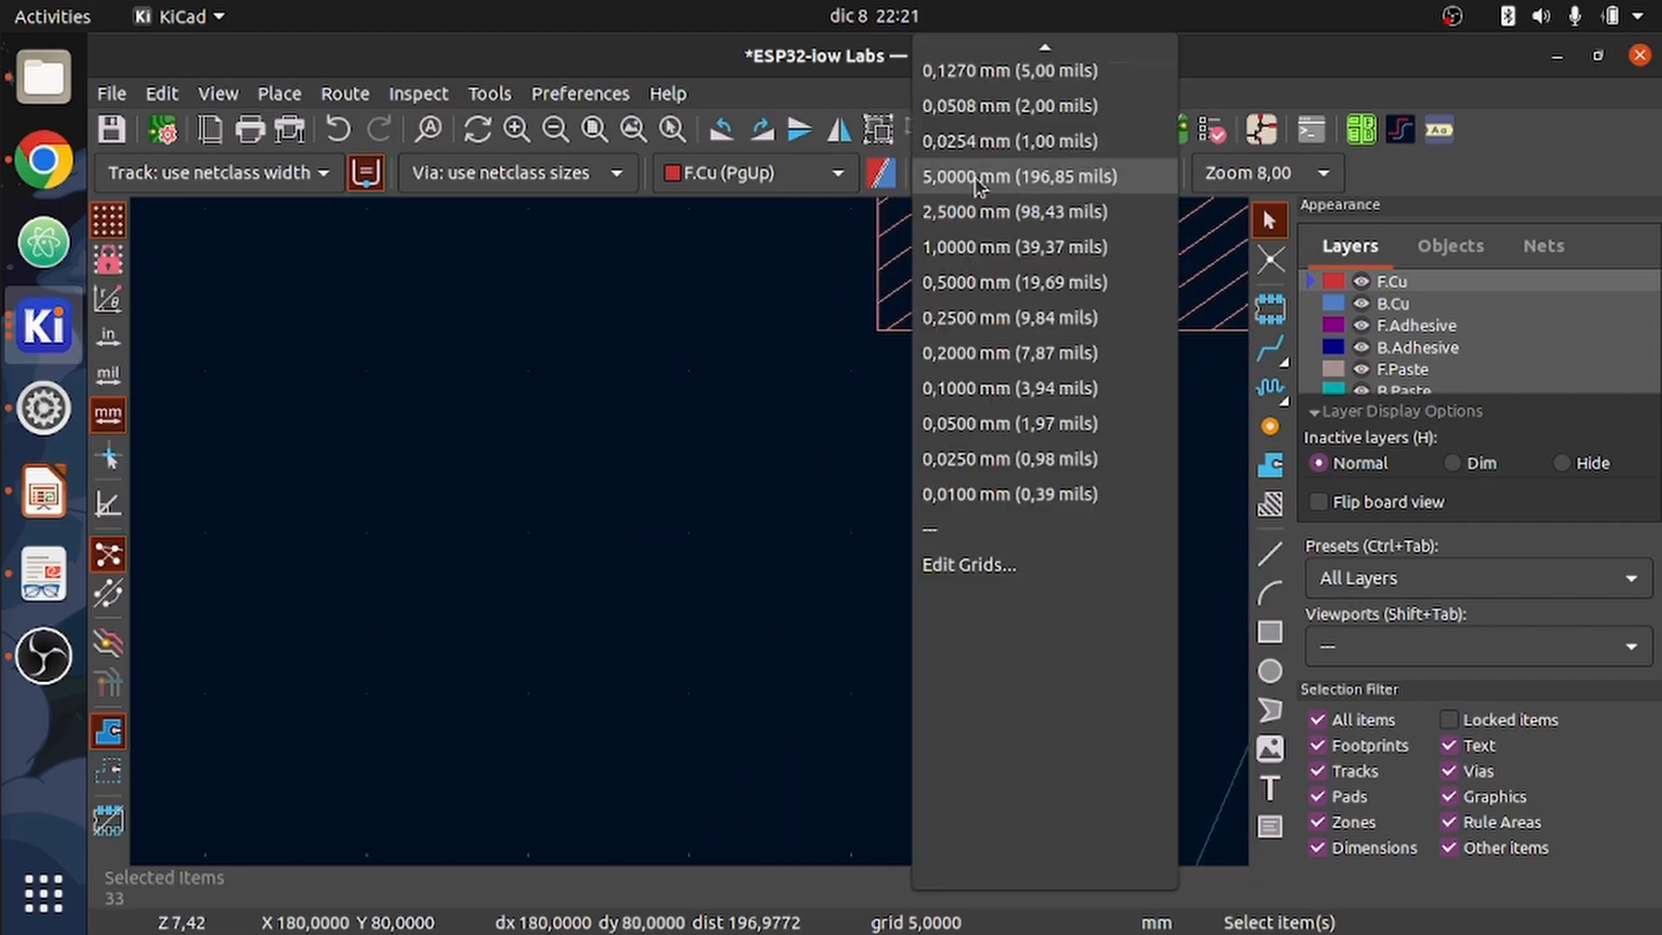
{"action": "left_click", "coordinate": [974, 283]}
{"action": "scroll", "coordinate": [689, 531], "scroll_direction": "up", "scroll_amount": 2}
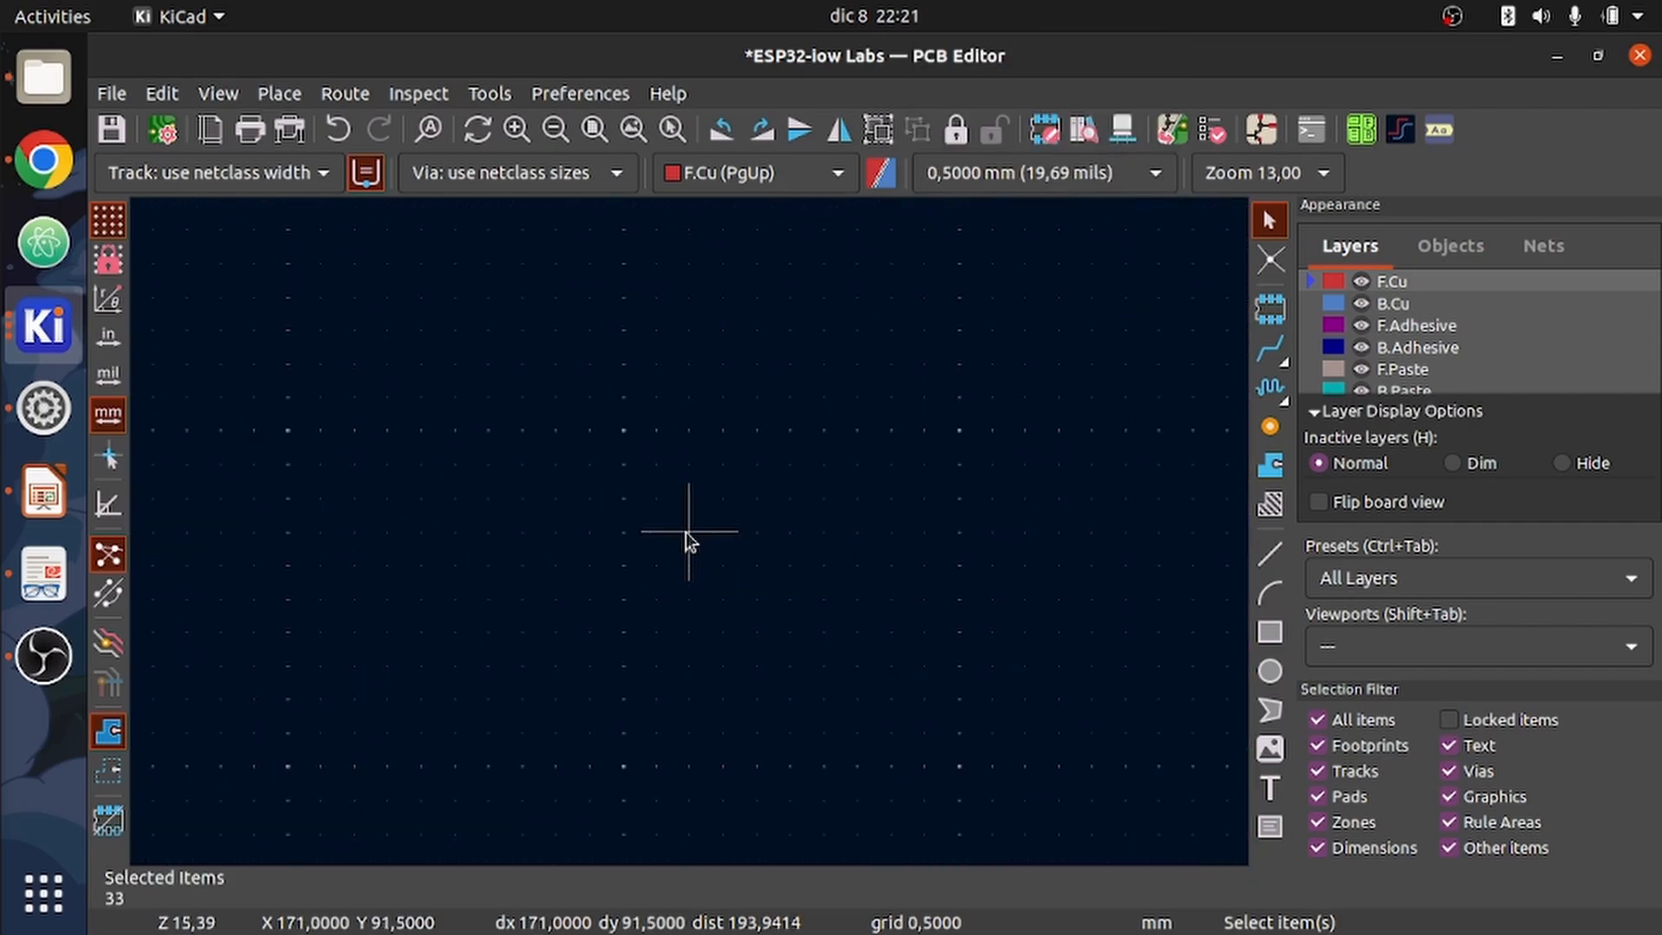
{"action": "scroll", "coordinate": [689, 532], "scroll_direction": "down", "scroll_amount": 2}
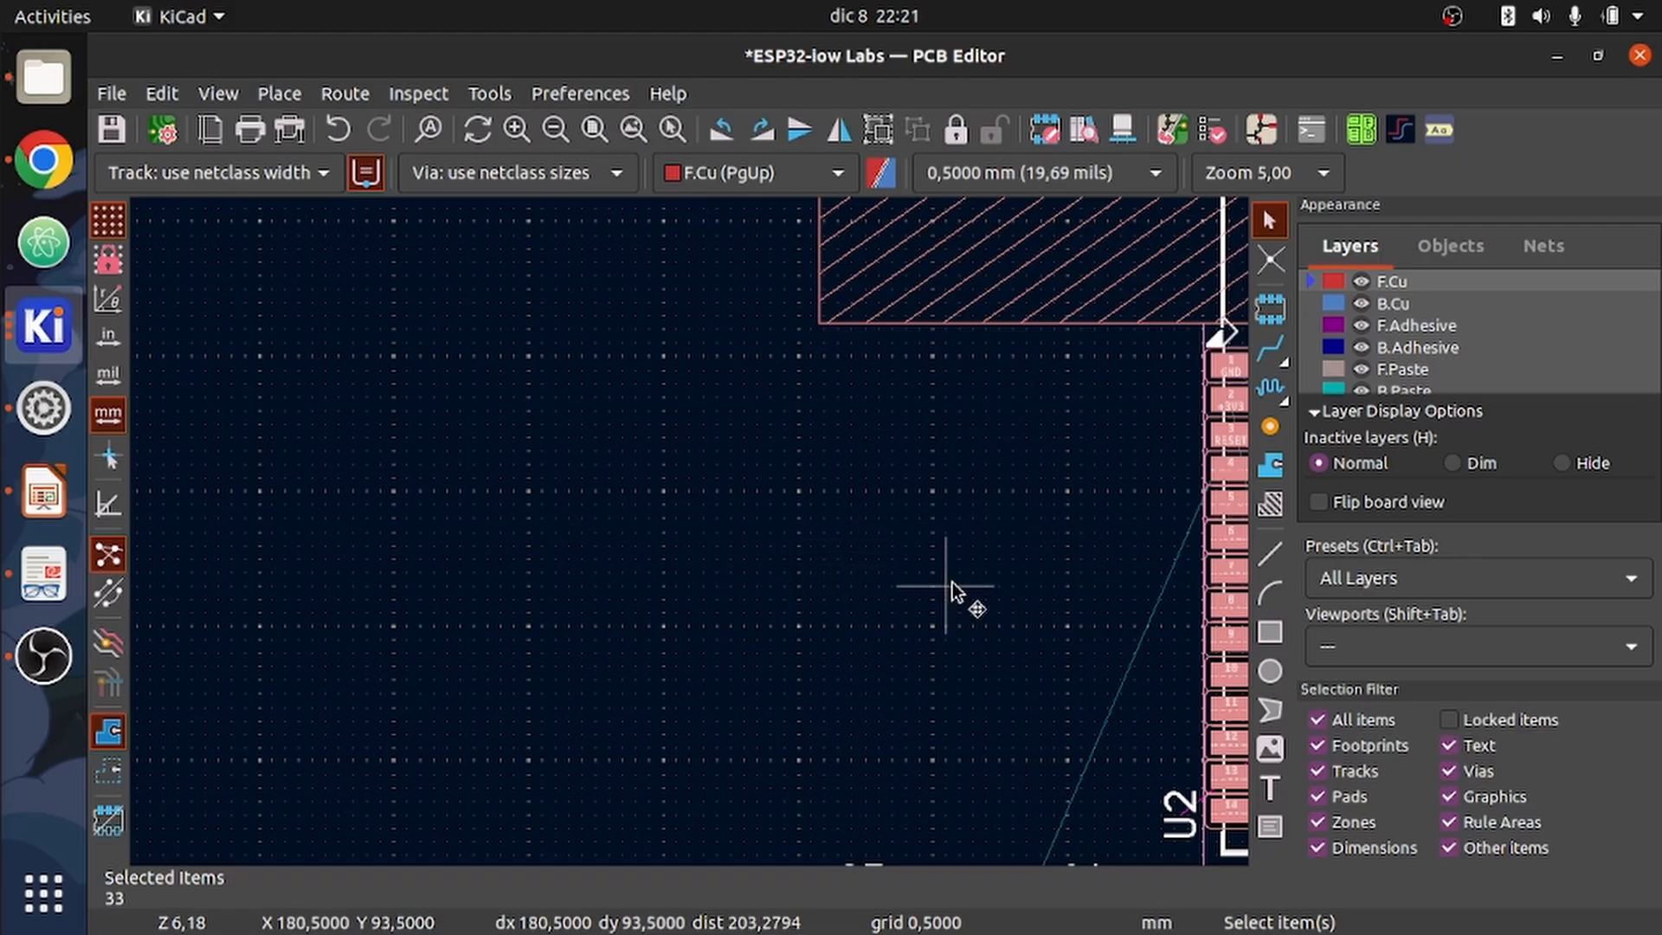
{"action": "scroll", "coordinate": [697, 549], "scroll_direction": "down", "scroll_amount": 1}
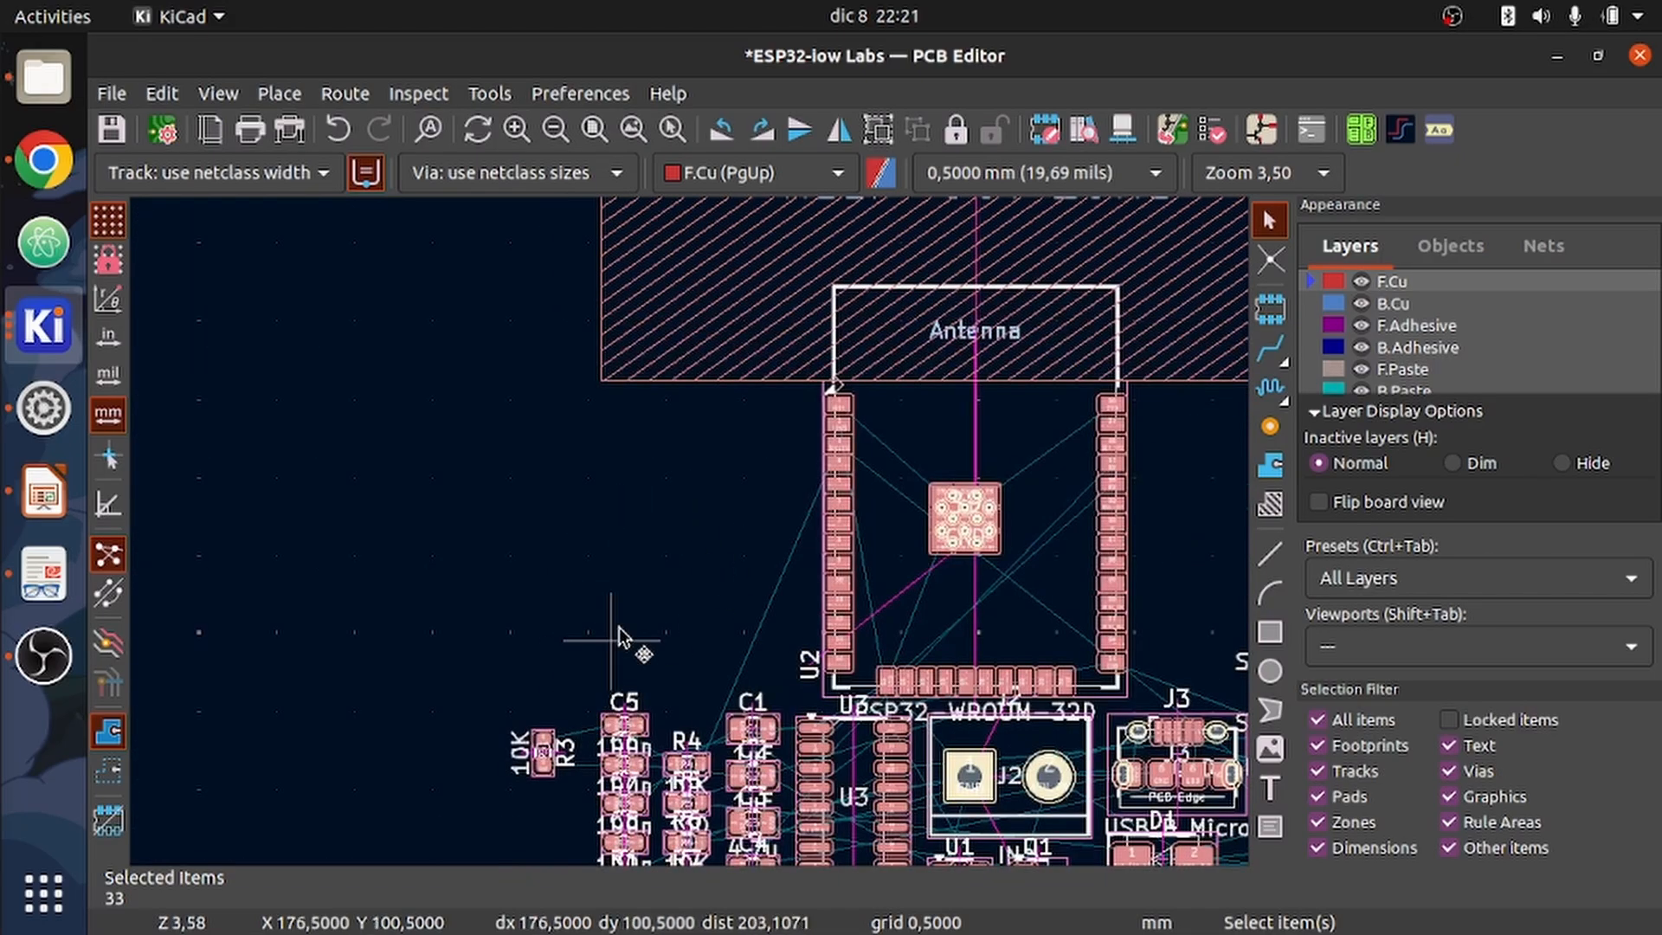
{"action": "scroll", "coordinate": [620, 638], "scroll_direction": "down", "scroll_amount": 2}
{"action": "scroll", "coordinate": [606, 666], "scroll_direction": "up", "scroll_amount": 3}
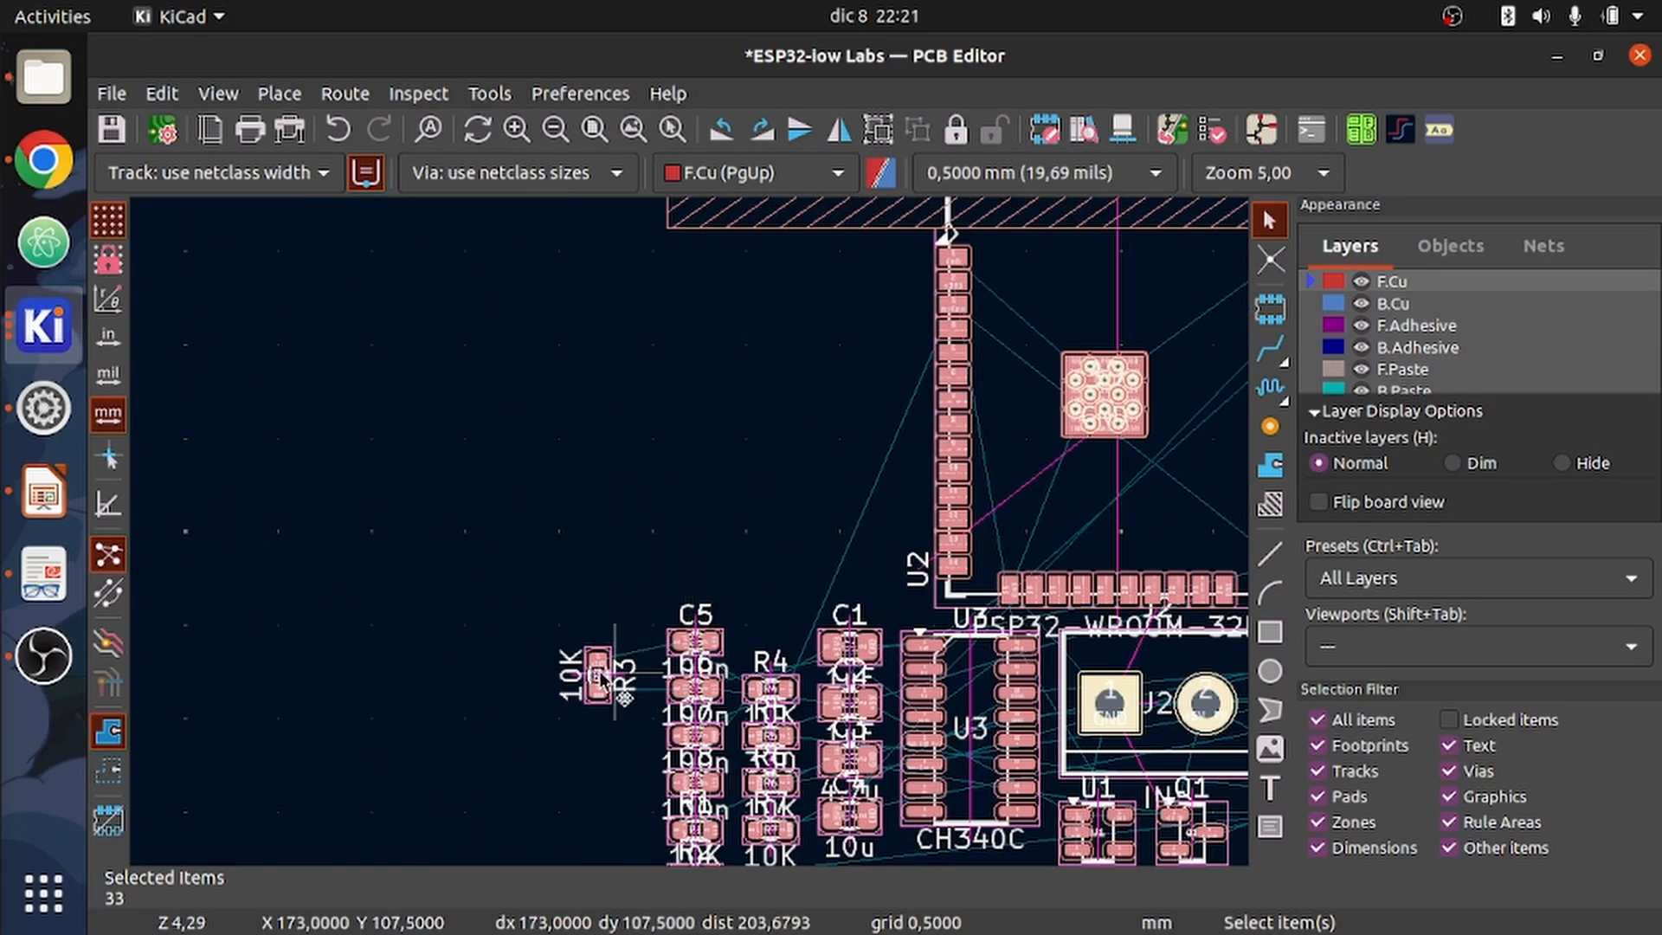
{"action": "scroll", "coordinate": [602, 678], "scroll_direction": "down", "scroll_amount": 2}
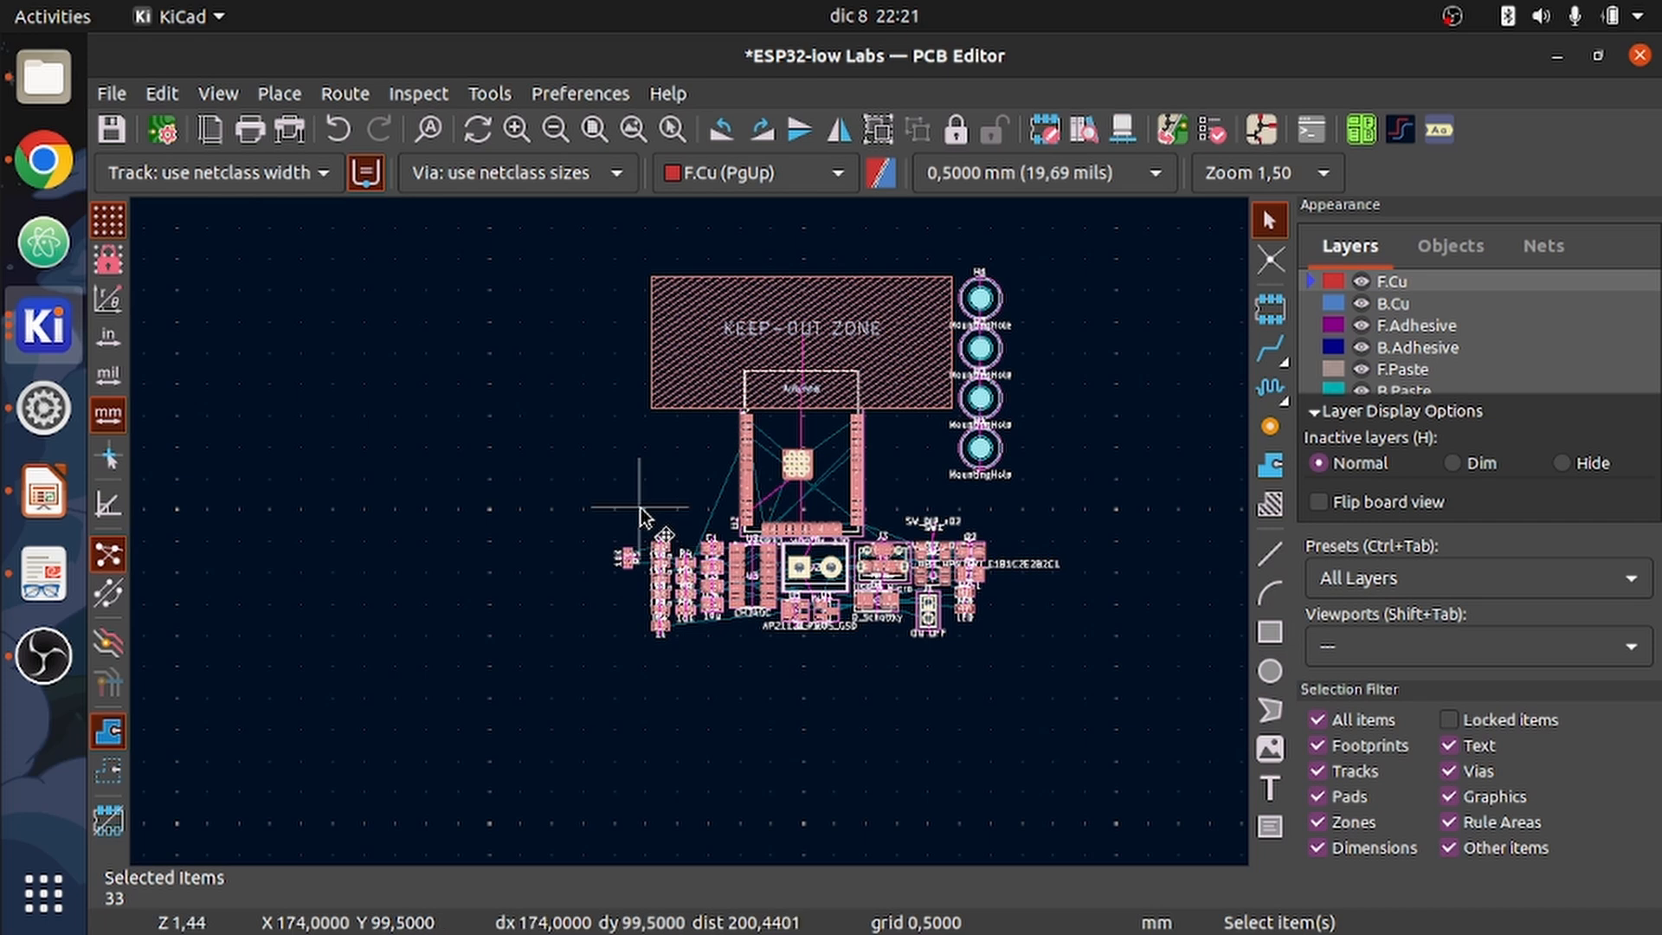
- Find the Edge.Cuts layer among the board layers and make it the active layer
{"action": "scroll", "coordinate": [1388, 355], "scroll_direction": "down", "scroll_amount": 3}
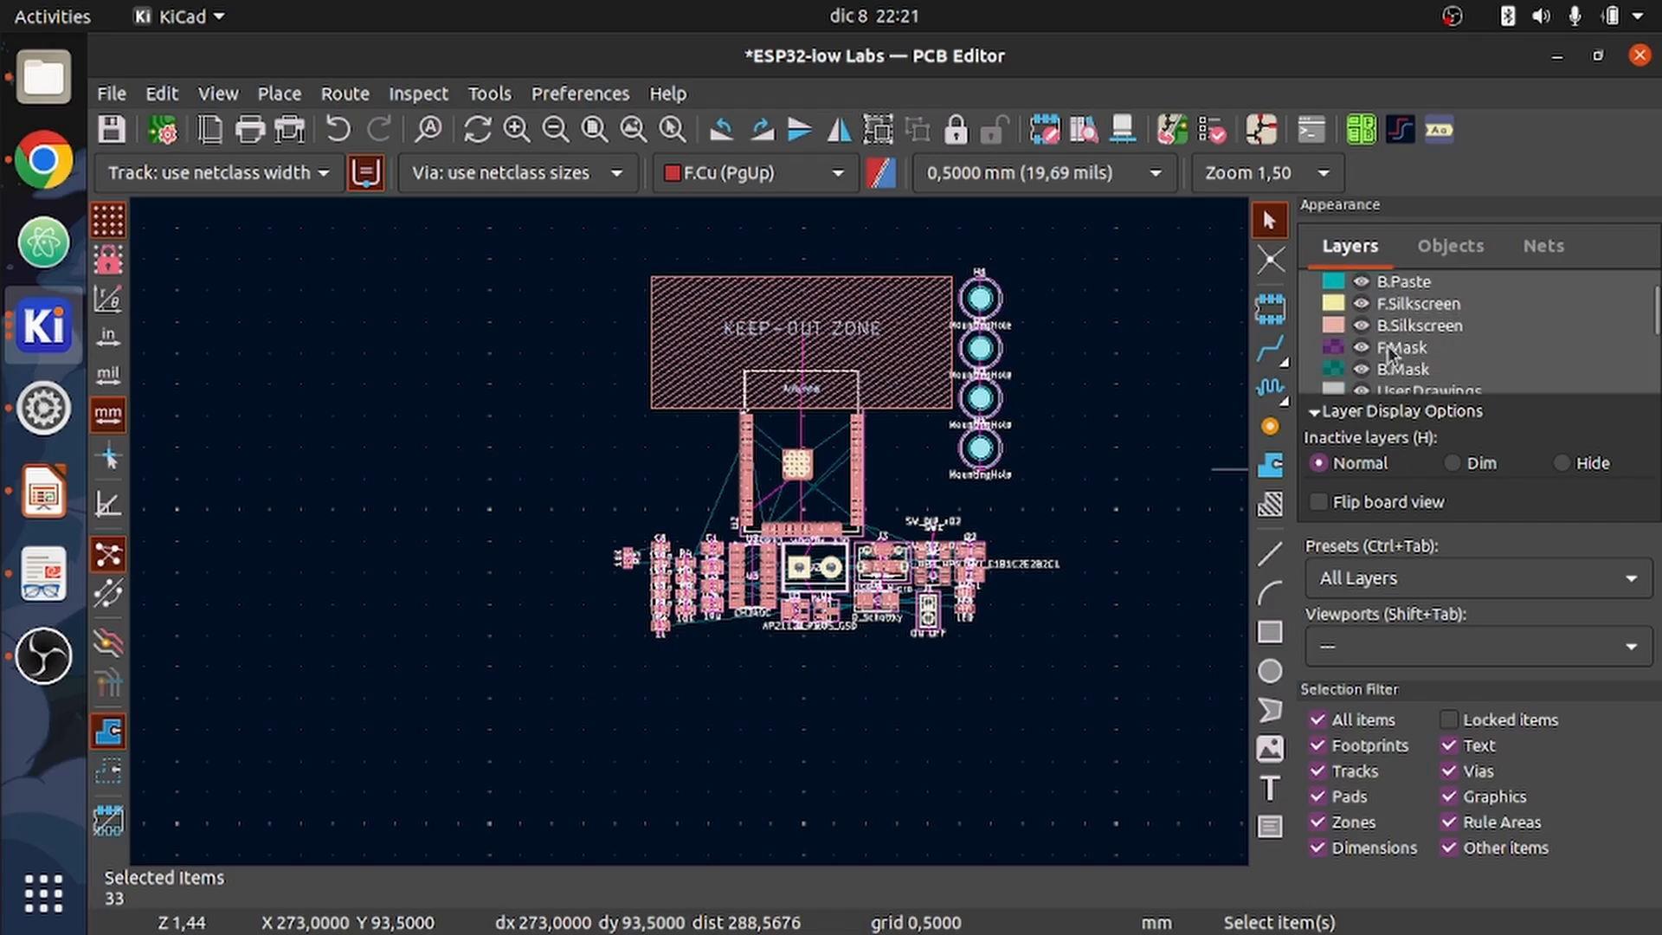
{"action": "scroll", "coordinate": [1387, 355], "scroll_direction": "down", "scroll_amount": 4}
{"action": "scroll", "coordinate": [690, 539], "scroll_direction": "down", "scroll_amount": 3}
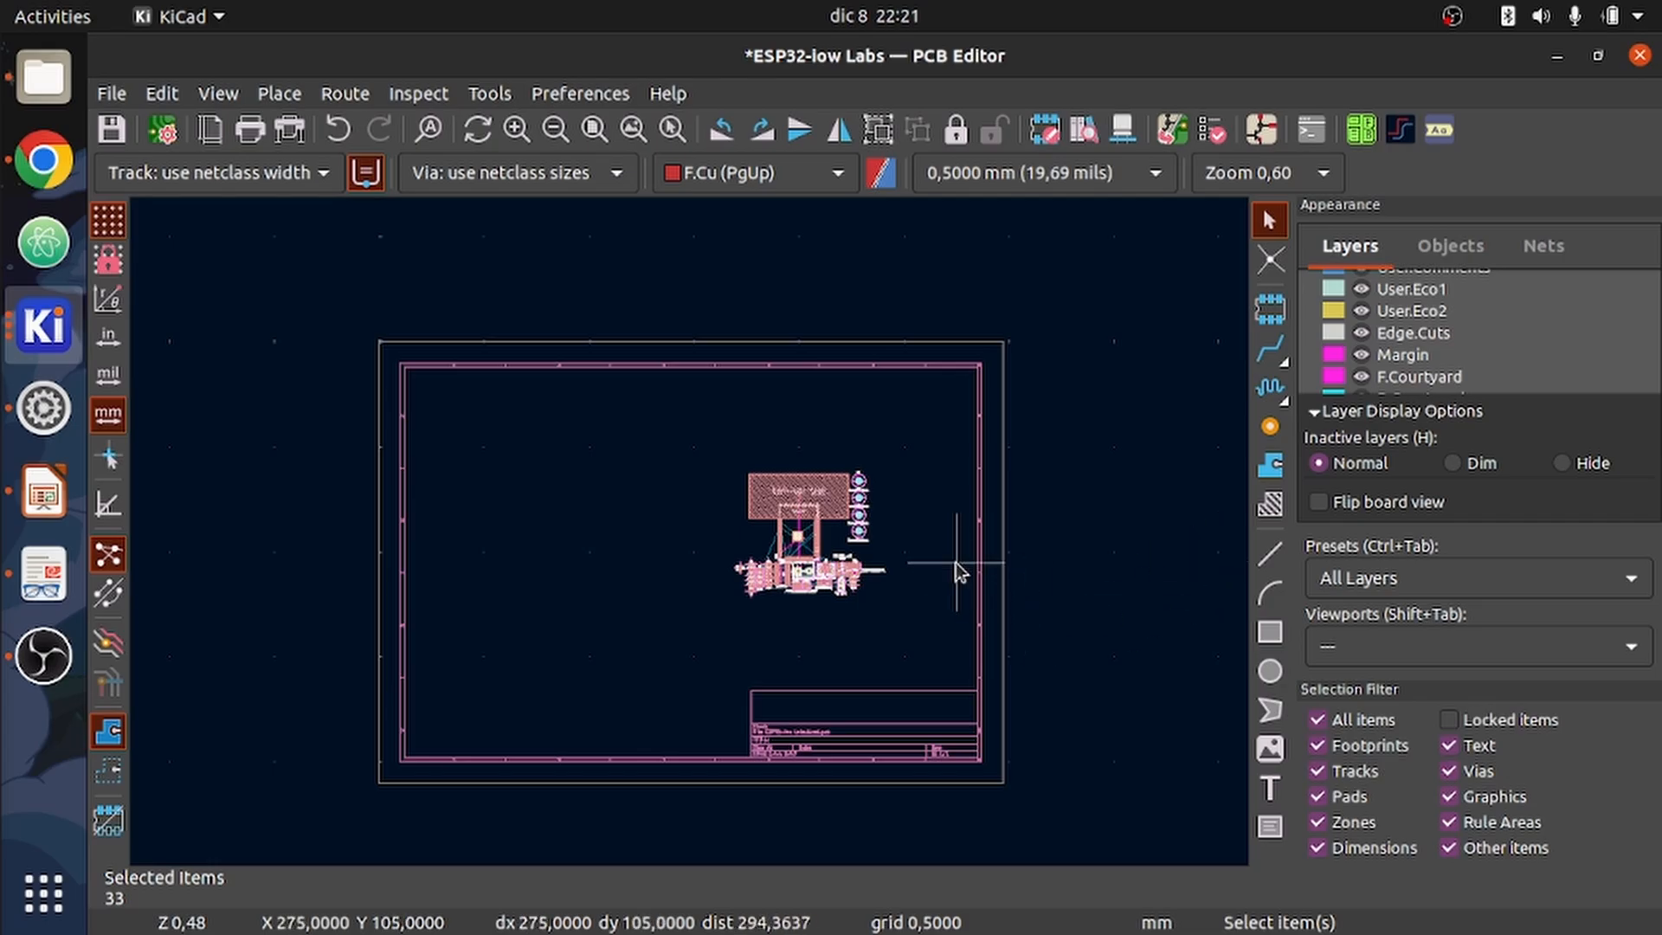
{"action": "scroll", "coordinate": [1506, 325], "scroll_direction": "down", "scroll_amount": 1}
{"action": "scroll", "coordinate": [1489, 336], "scroll_direction": "up", "scroll_amount": 2}
{"action": "scroll", "coordinate": [1485, 336], "scroll_direction": "down", "scroll_amount": 1}
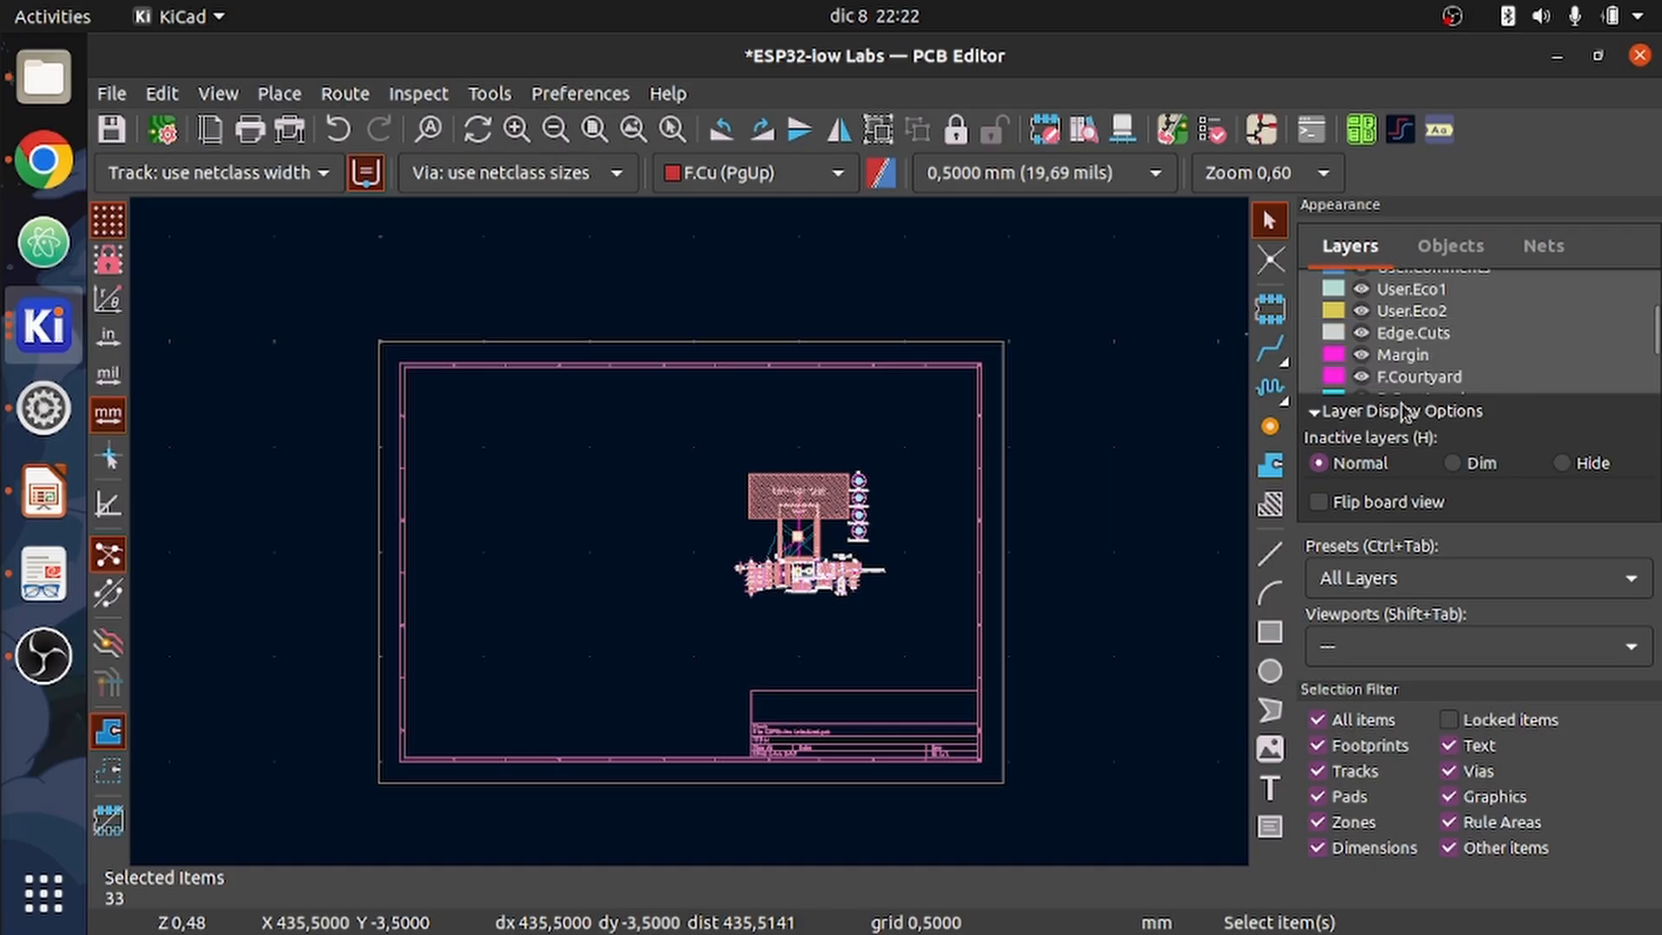
{"action": "left_click", "coordinate": [1439, 354]}
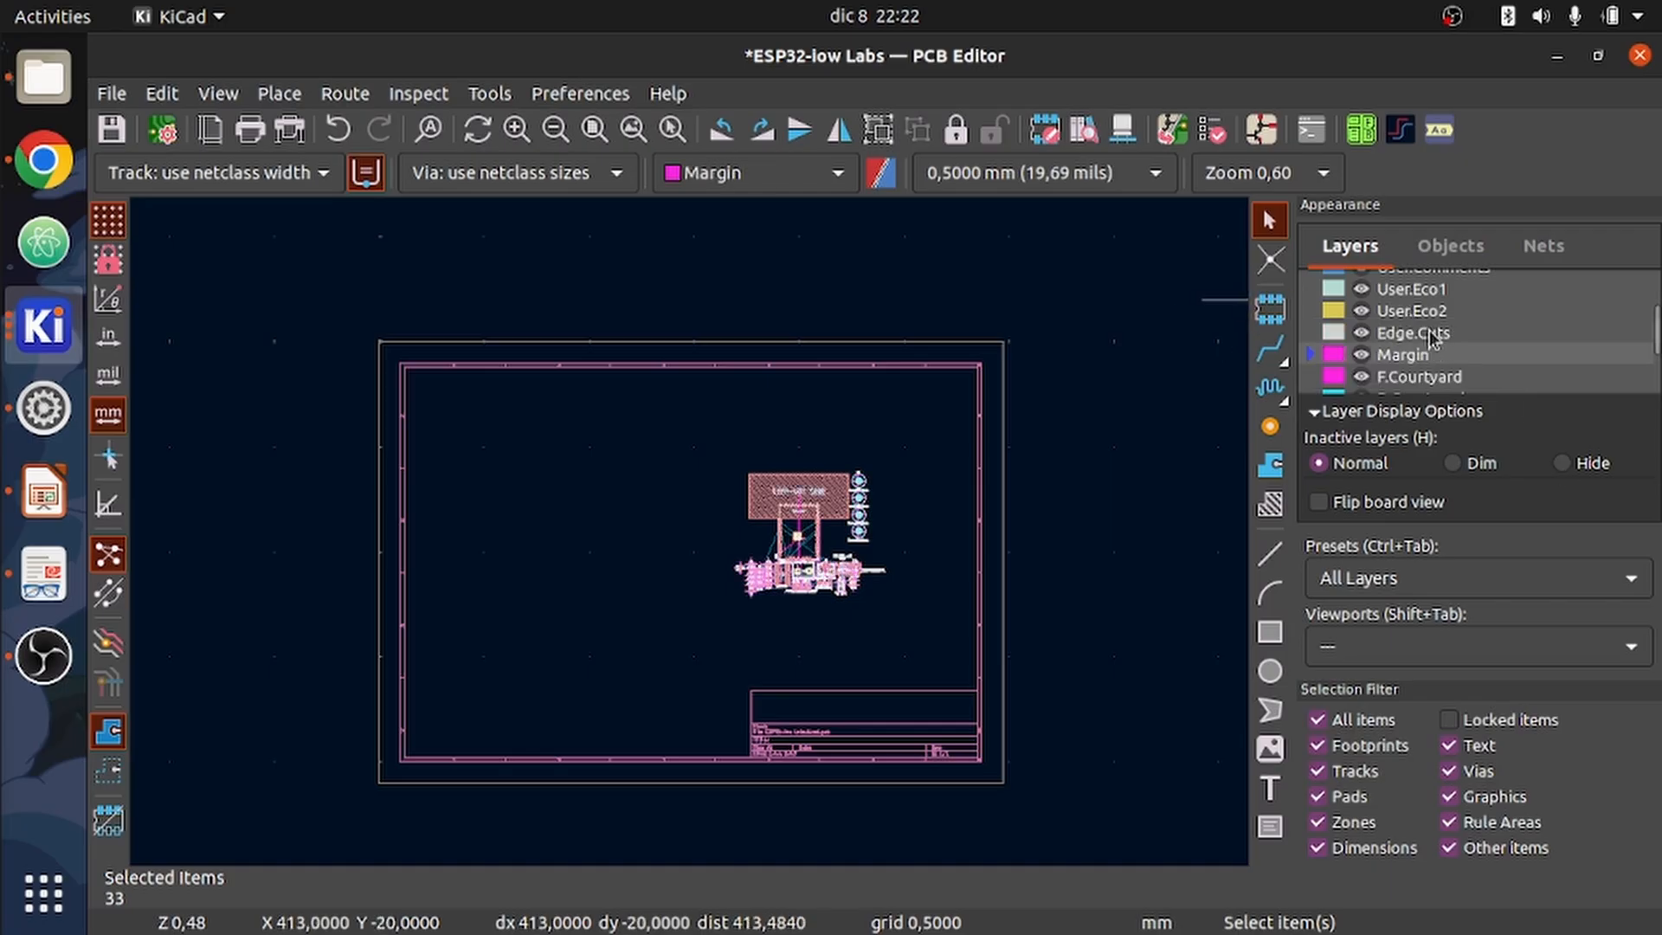
{"action": "left_click", "coordinate": [1433, 334]}
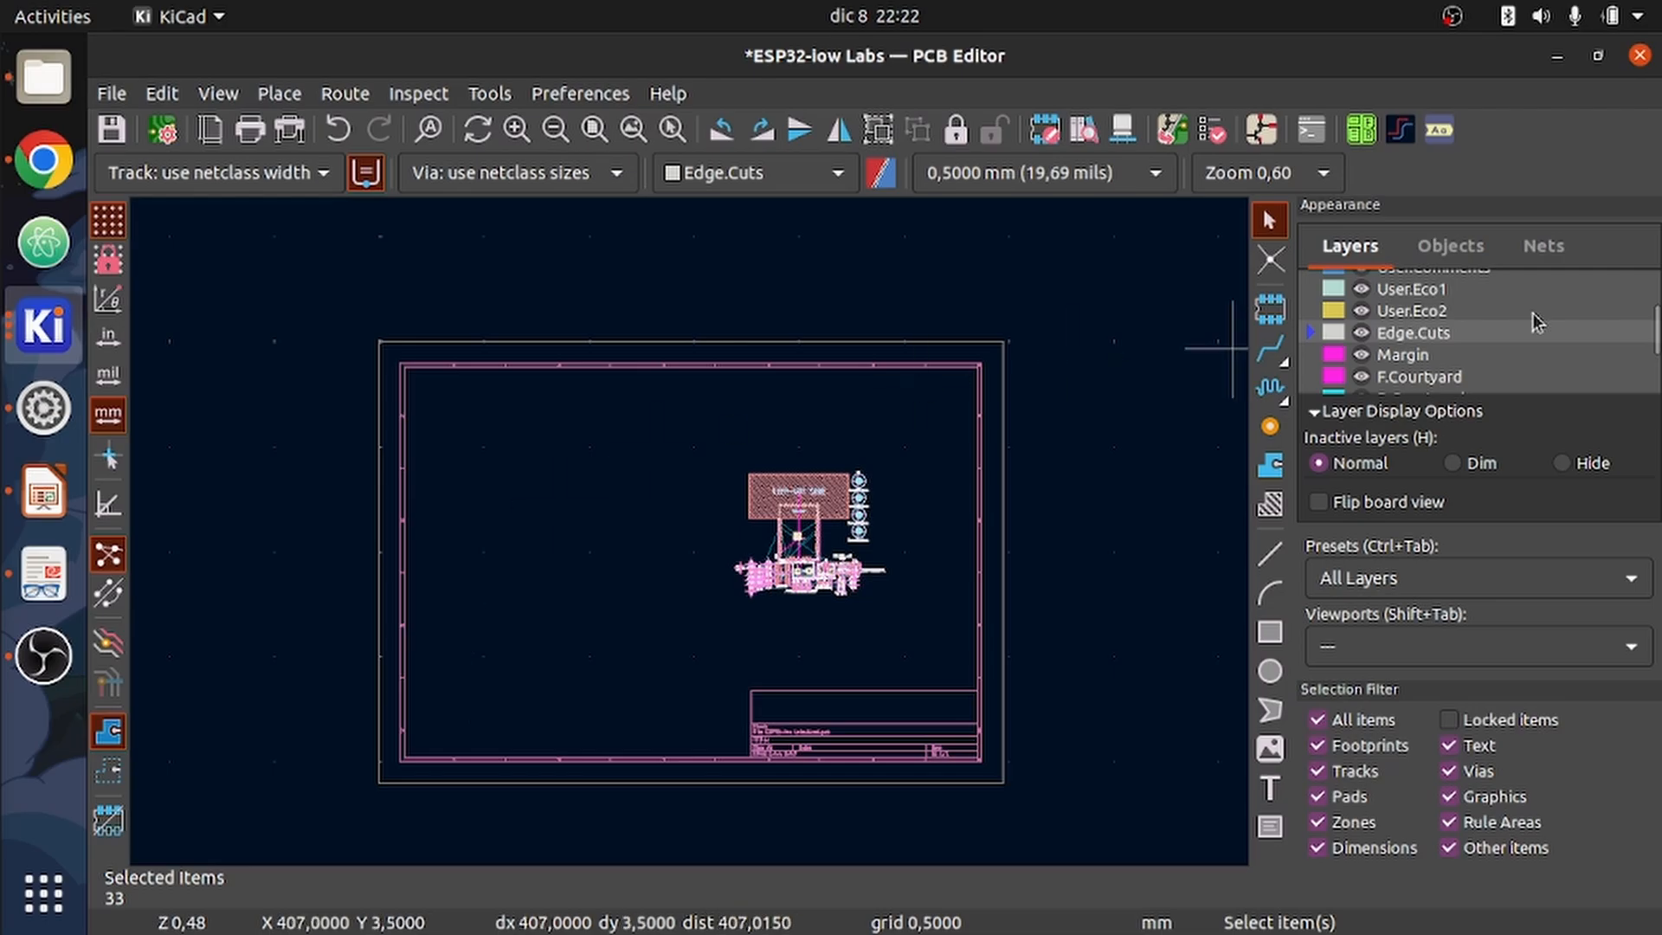
- Draw a rectangular board outline about 152.5 mm wide and 77 mm high on Edge.Cuts, starting at X 100, Y 49.5 and enclosing the footprints
{"action": "left_click", "coordinate": [1269, 633]}
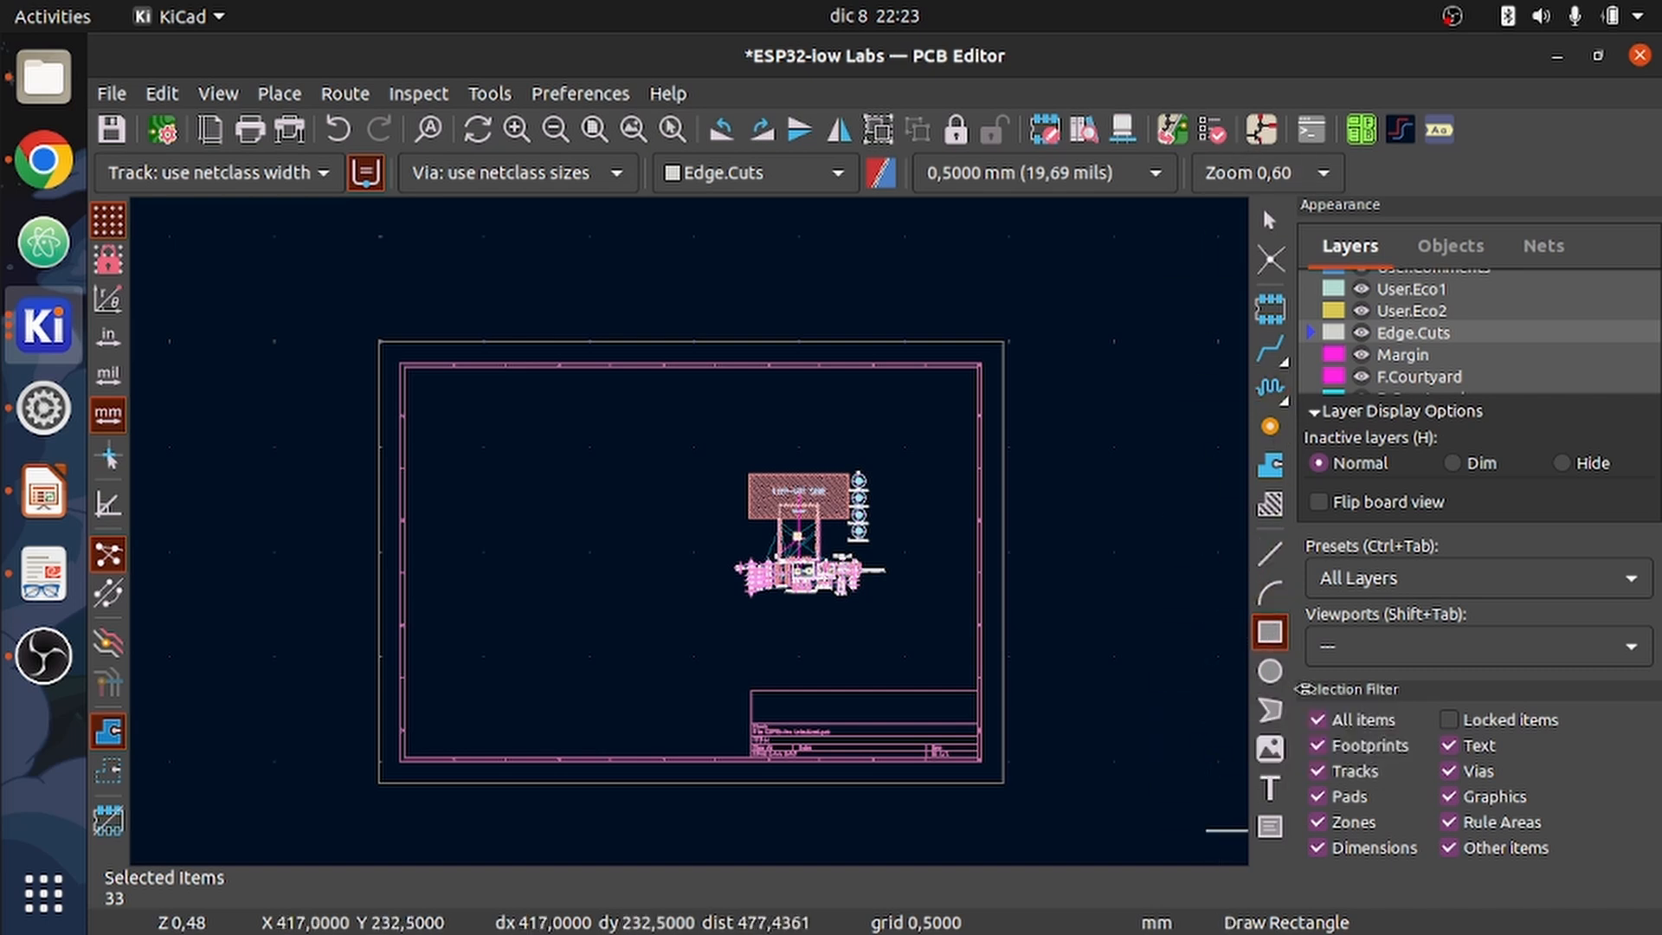
{"action": "scroll", "coordinate": [555, 471], "scroll_direction": "up", "scroll_amount": 2}
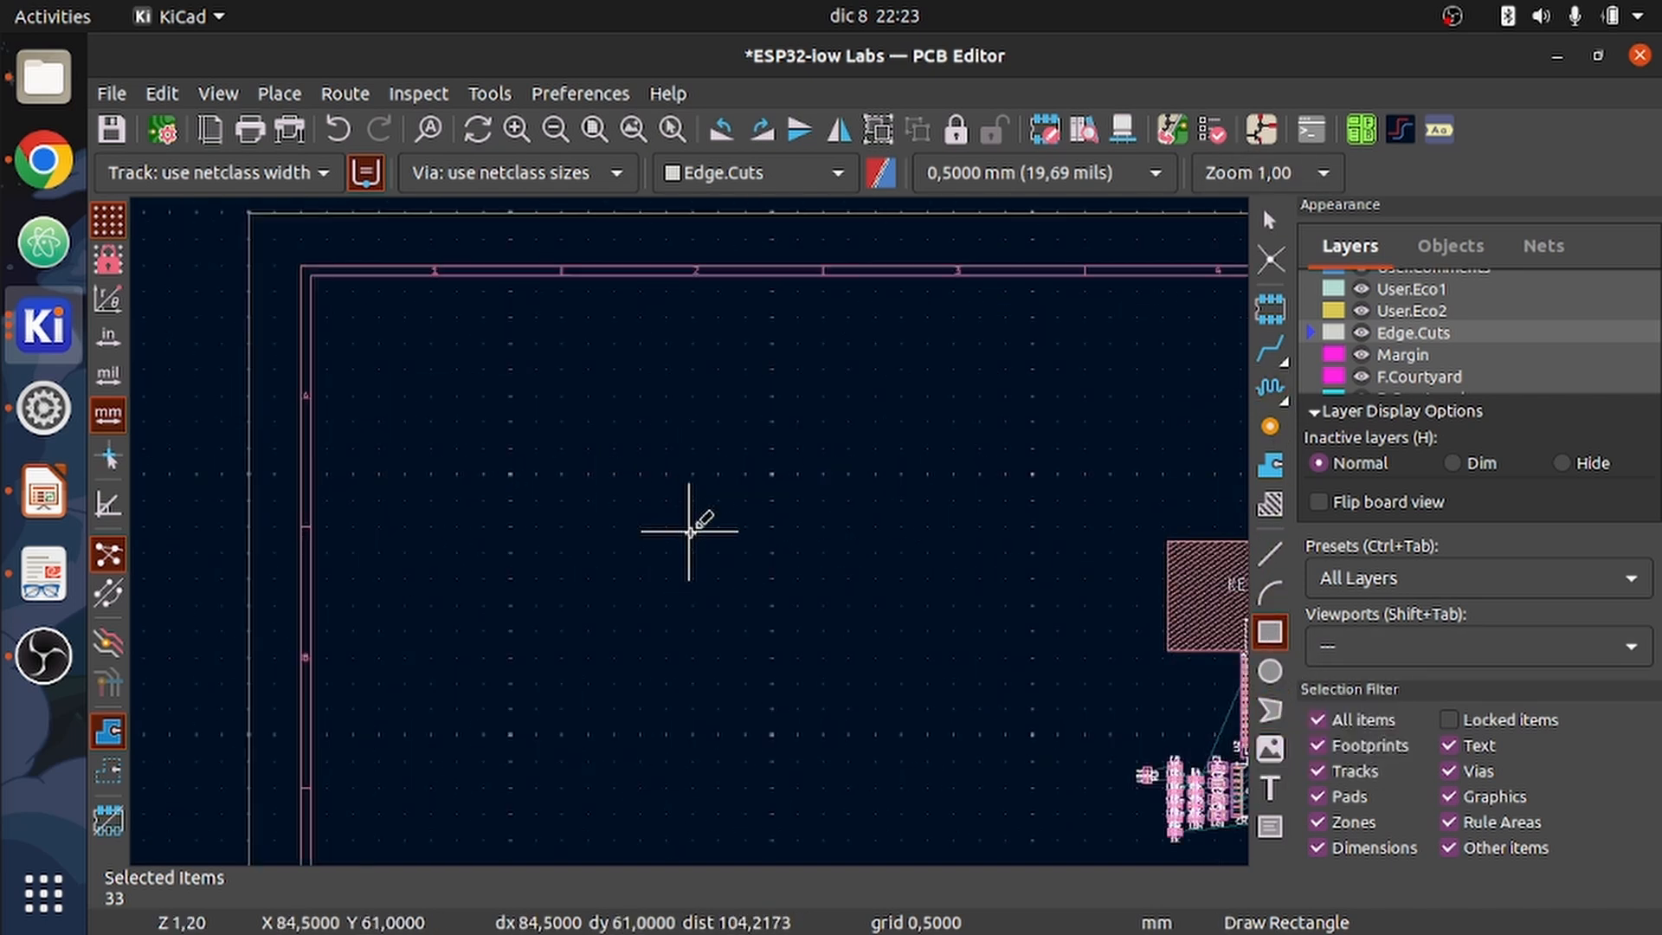
{"action": "scroll", "coordinate": [687, 519], "scroll_direction": "down", "scroll_amount": 2}
{"action": "scroll", "coordinate": [687, 520], "scroll_direction": "up", "scroll_amount": 2}
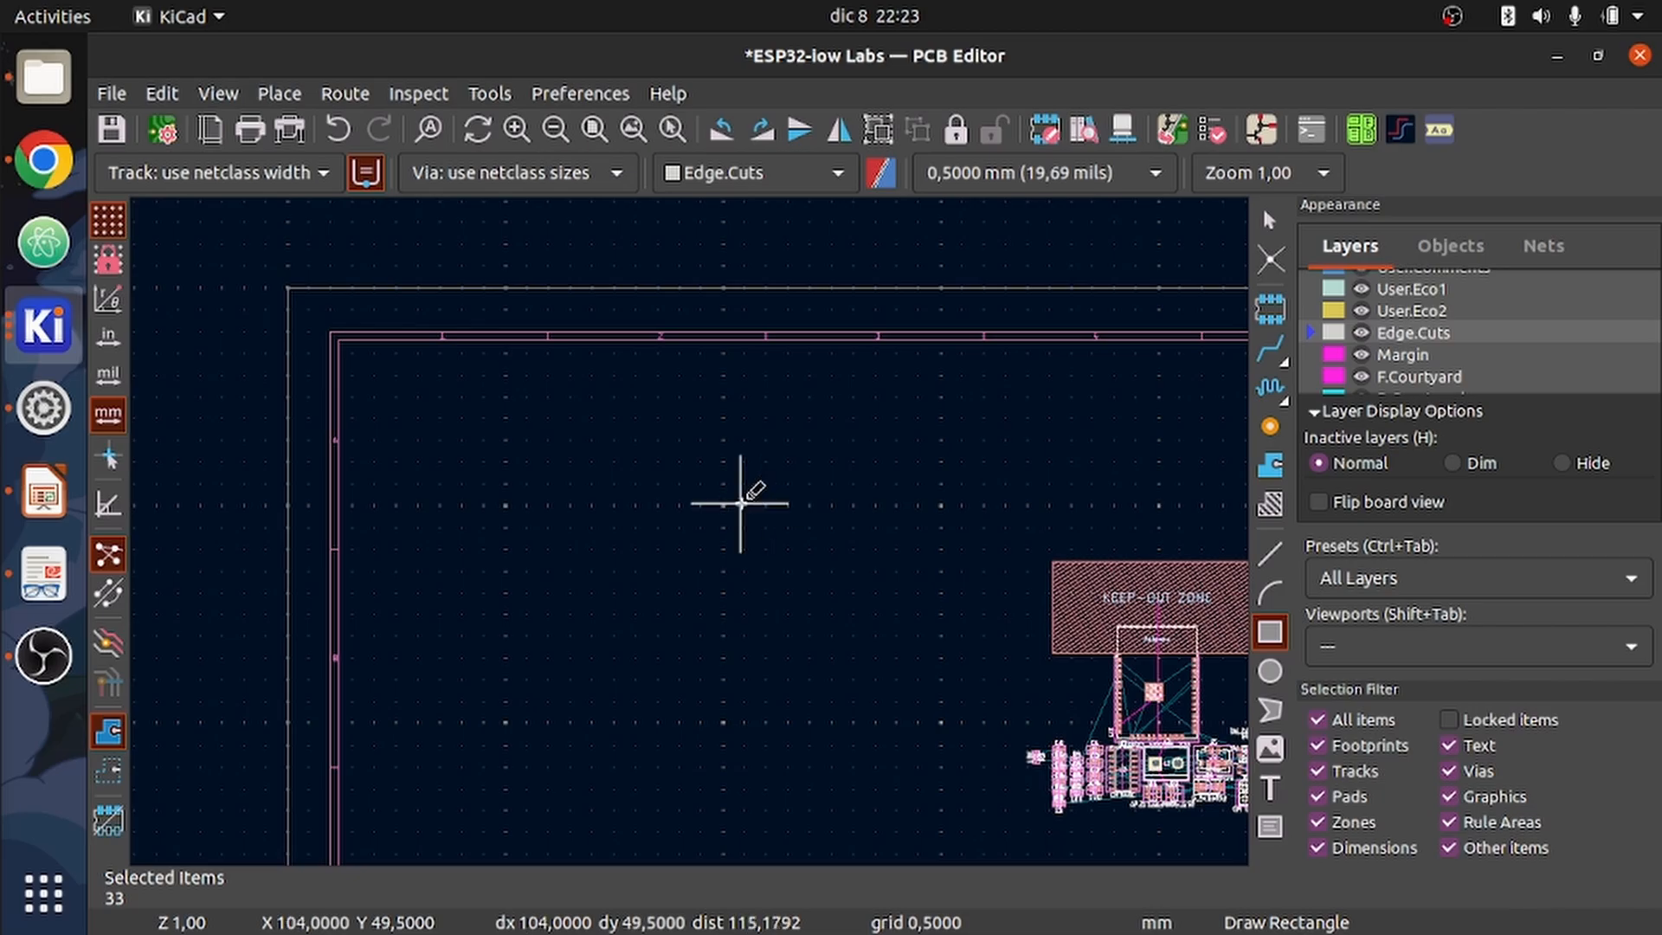
{"action": "scroll", "coordinate": [690, 528], "scroll_direction": "down", "scroll_amount": 1}
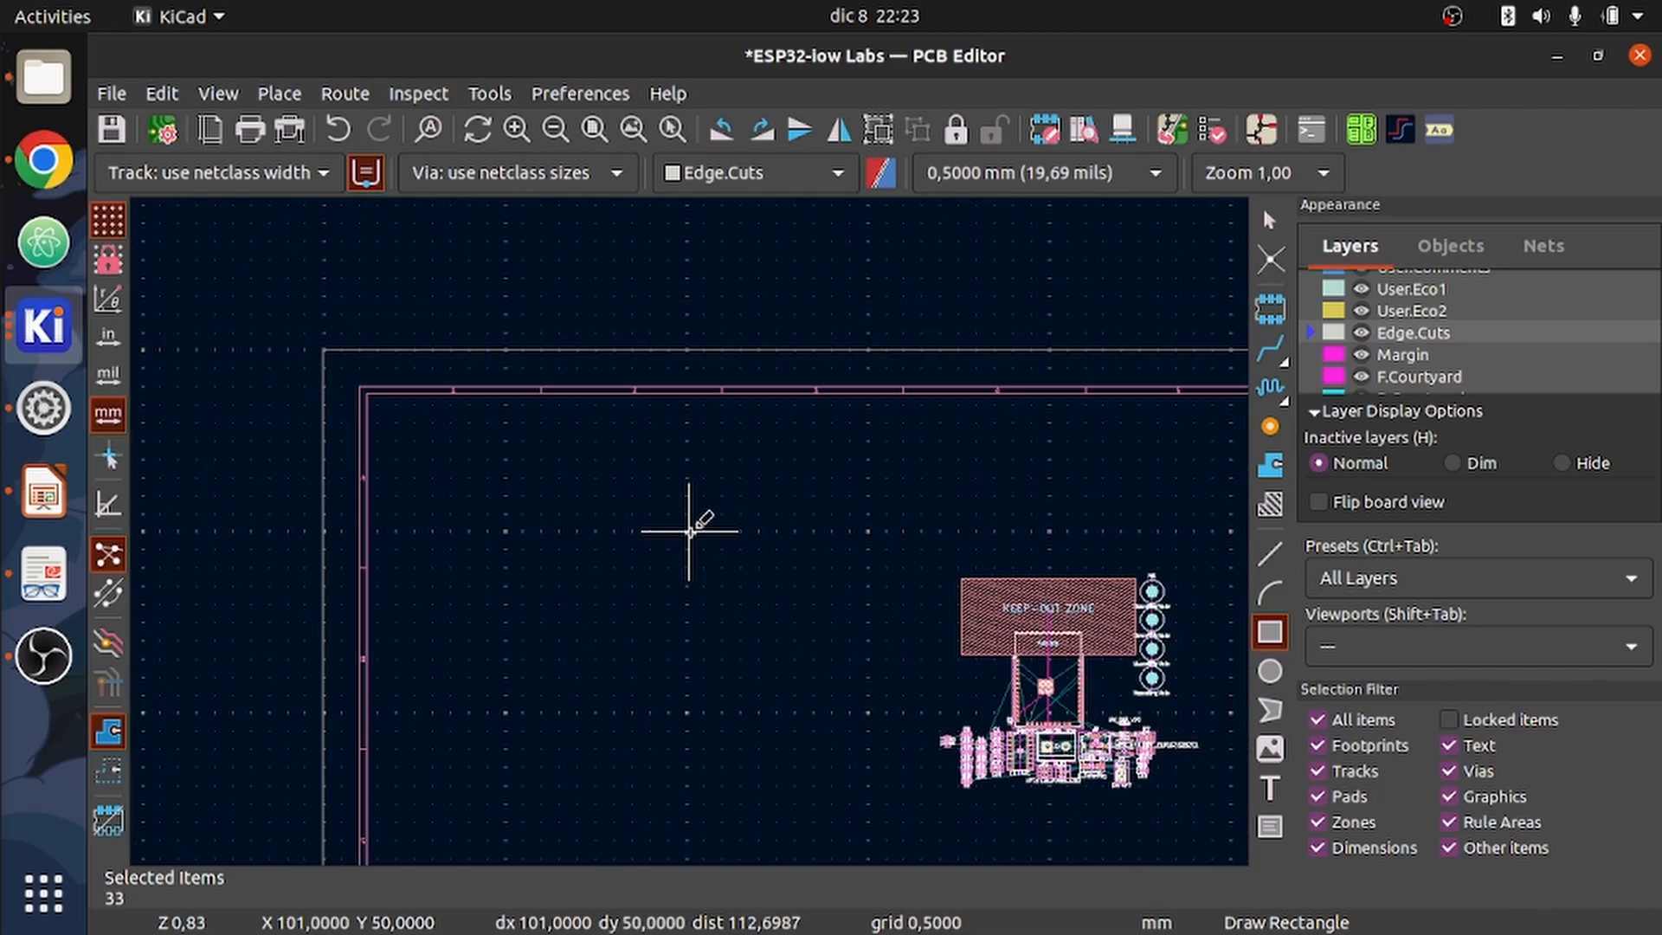
{"action": "scroll", "coordinate": [688, 530], "scroll_direction": "down", "scroll_amount": 1}
{"action": "scroll", "coordinate": [688, 530], "scroll_direction": "up", "scroll_amount": 3}
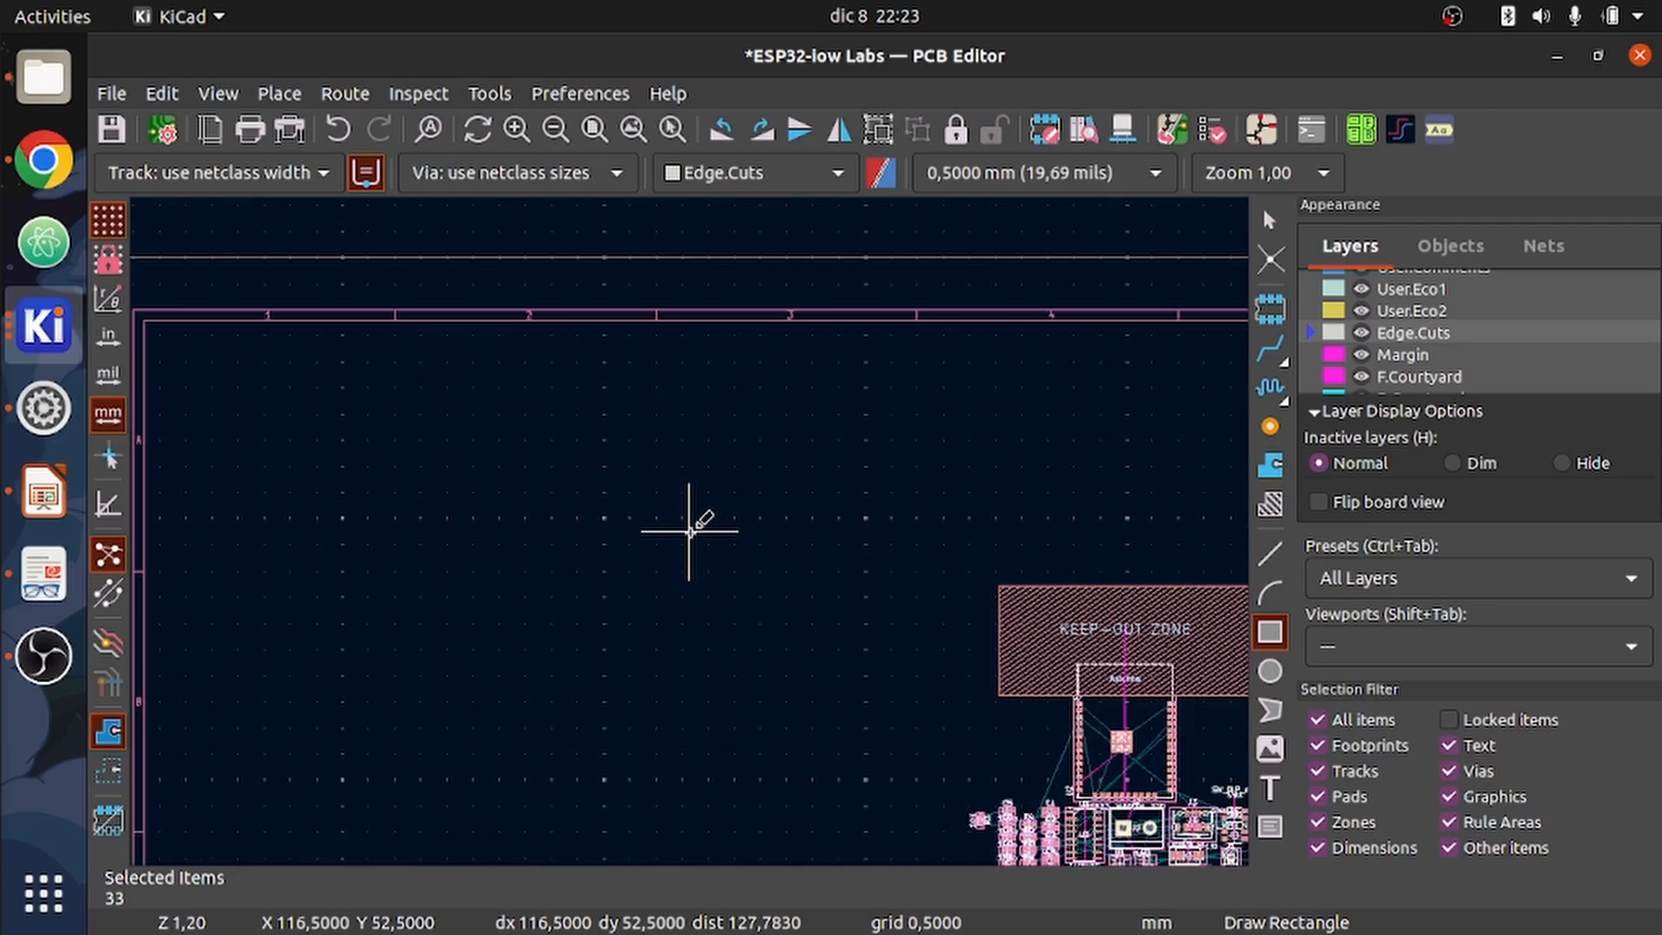
{"action": "scroll", "coordinate": [690, 531], "scroll_direction": "down", "scroll_amount": 3}
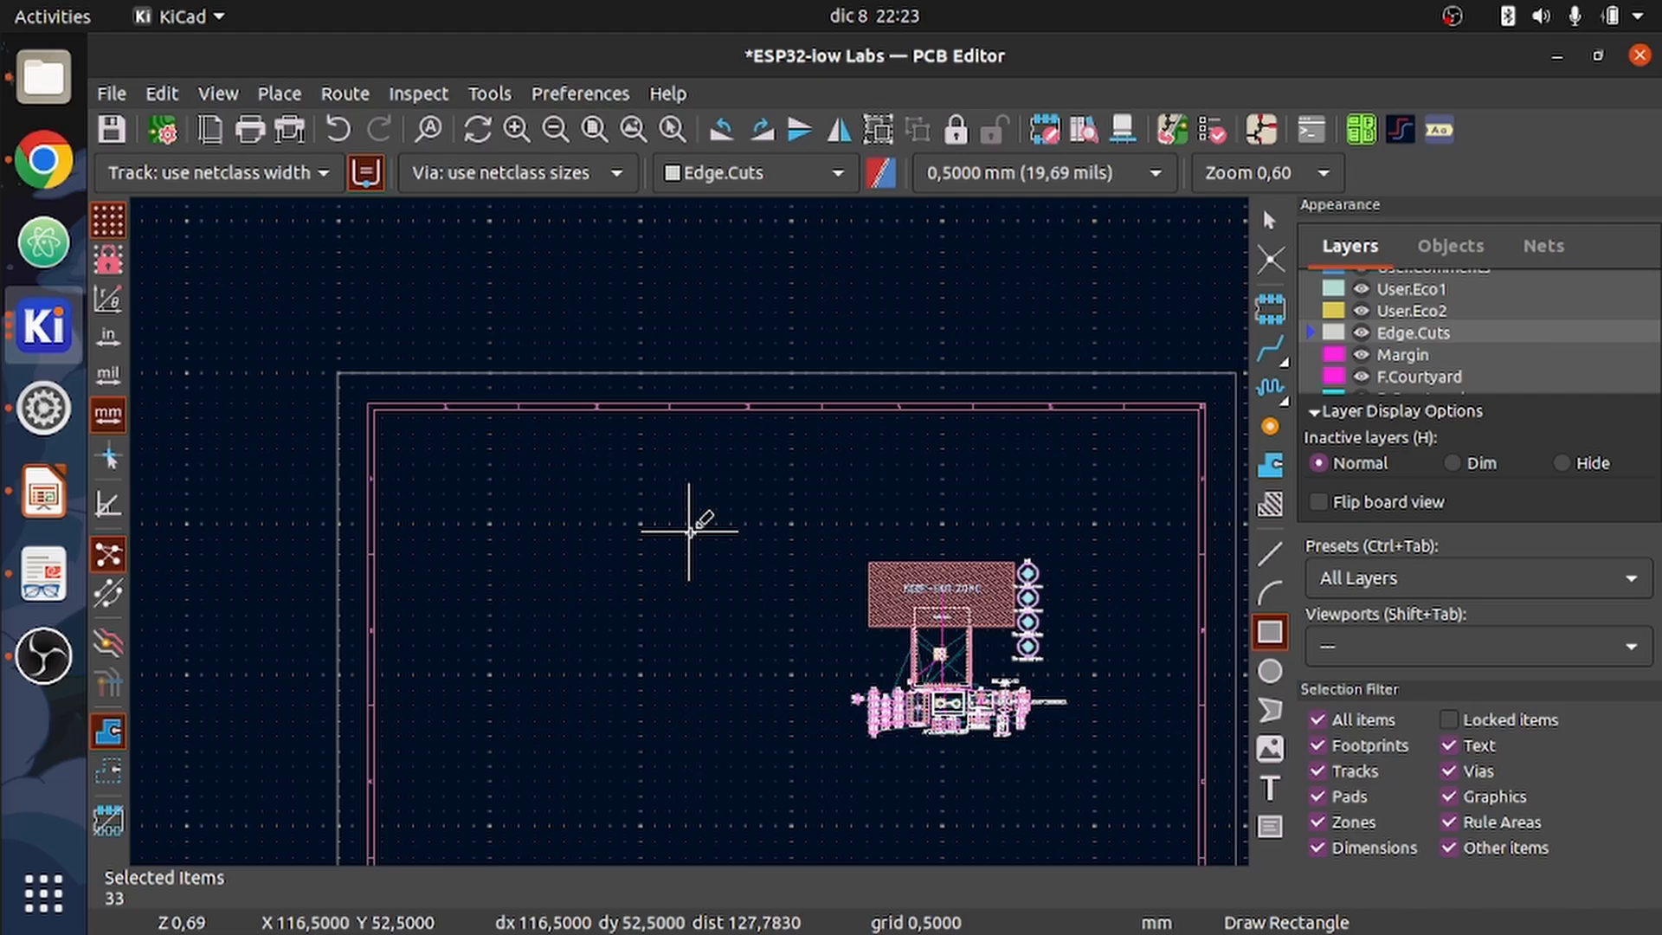
{"action": "scroll", "coordinate": [690, 531], "scroll_direction": "up", "scroll_amount": 3}
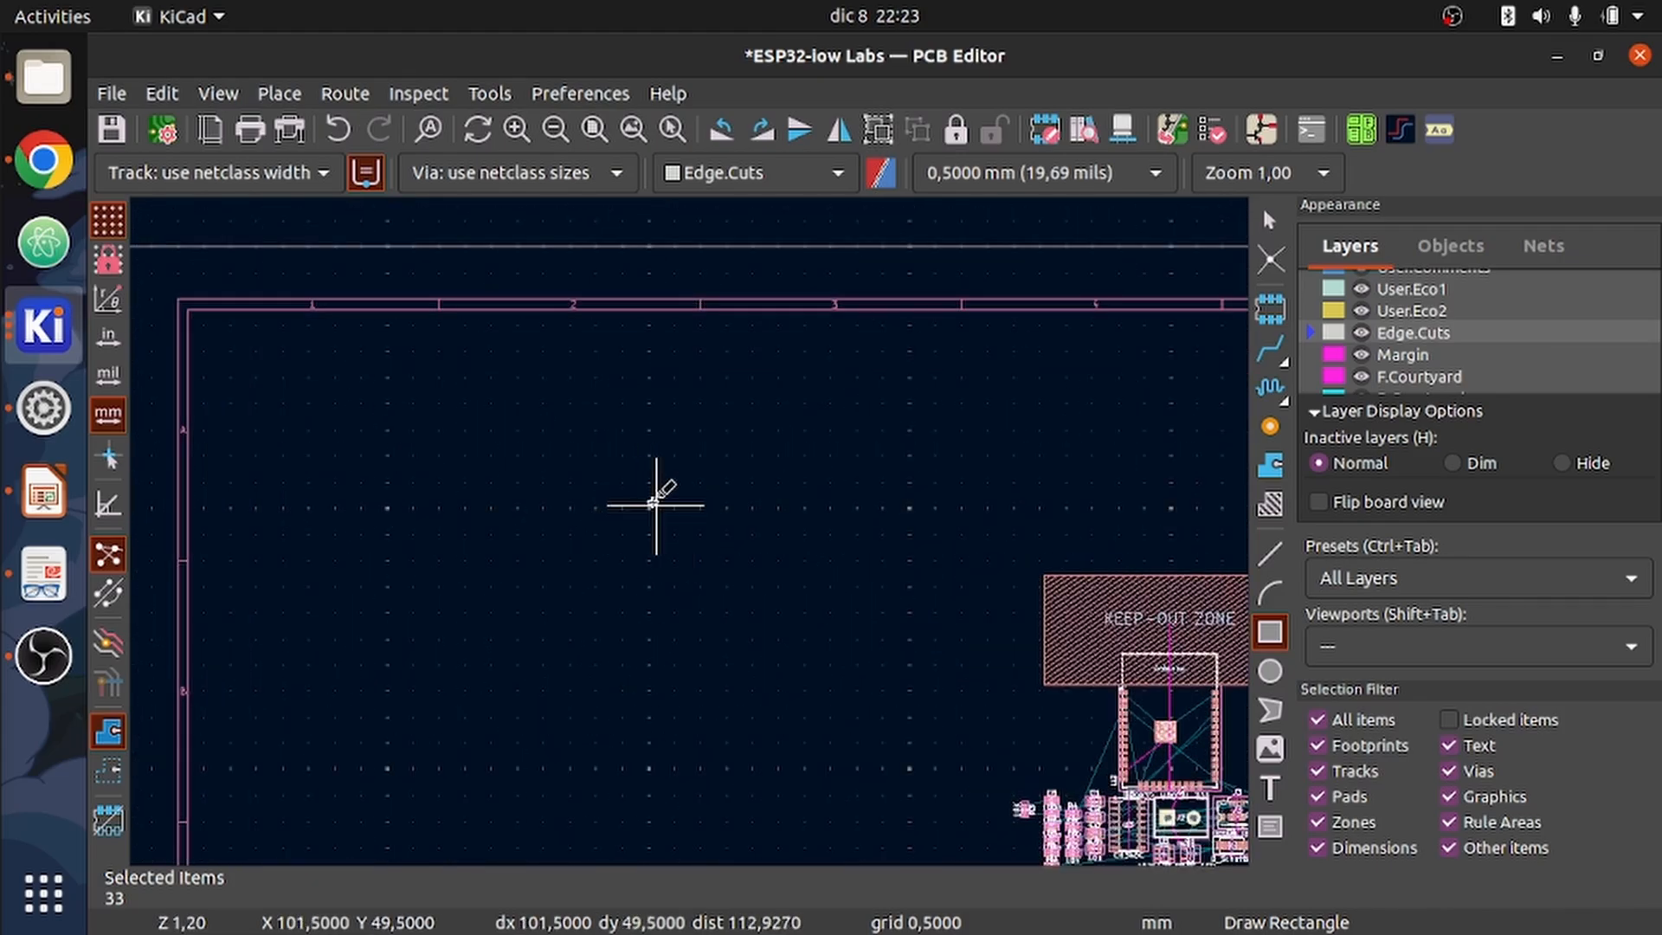
{"action": "left_click", "coordinate": [647, 507]}
{"action": "scroll", "coordinate": [810, 645], "scroll_direction": "down", "scroll_amount": 3}
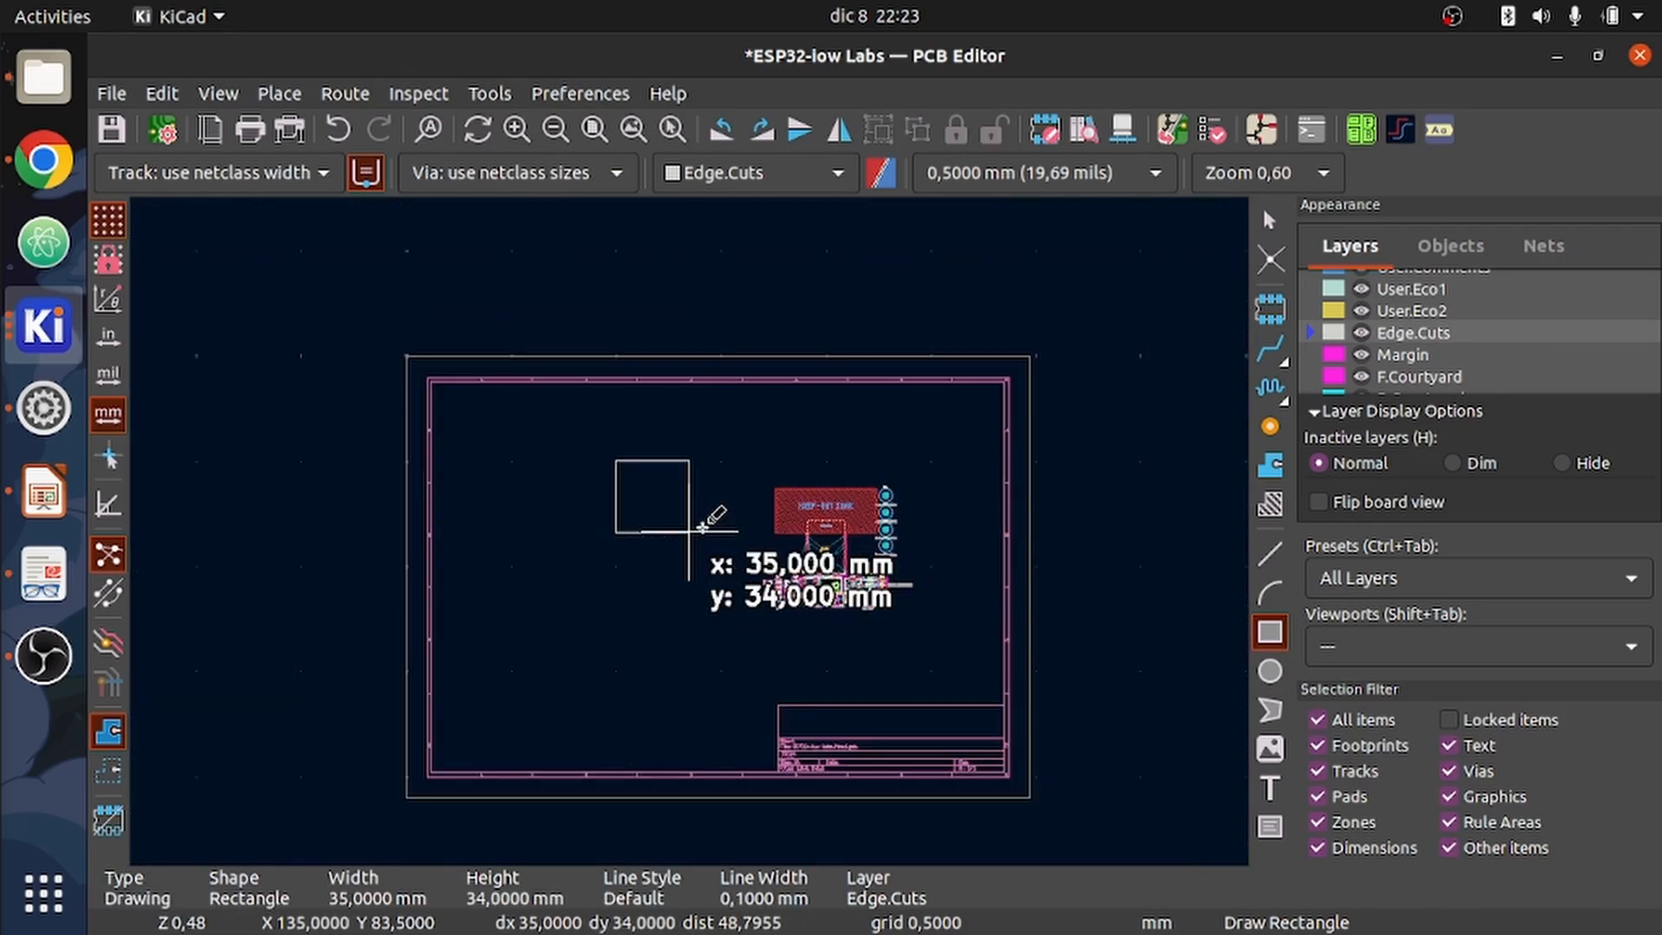
{"action": "left_click", "coordinate": [935, 622]}
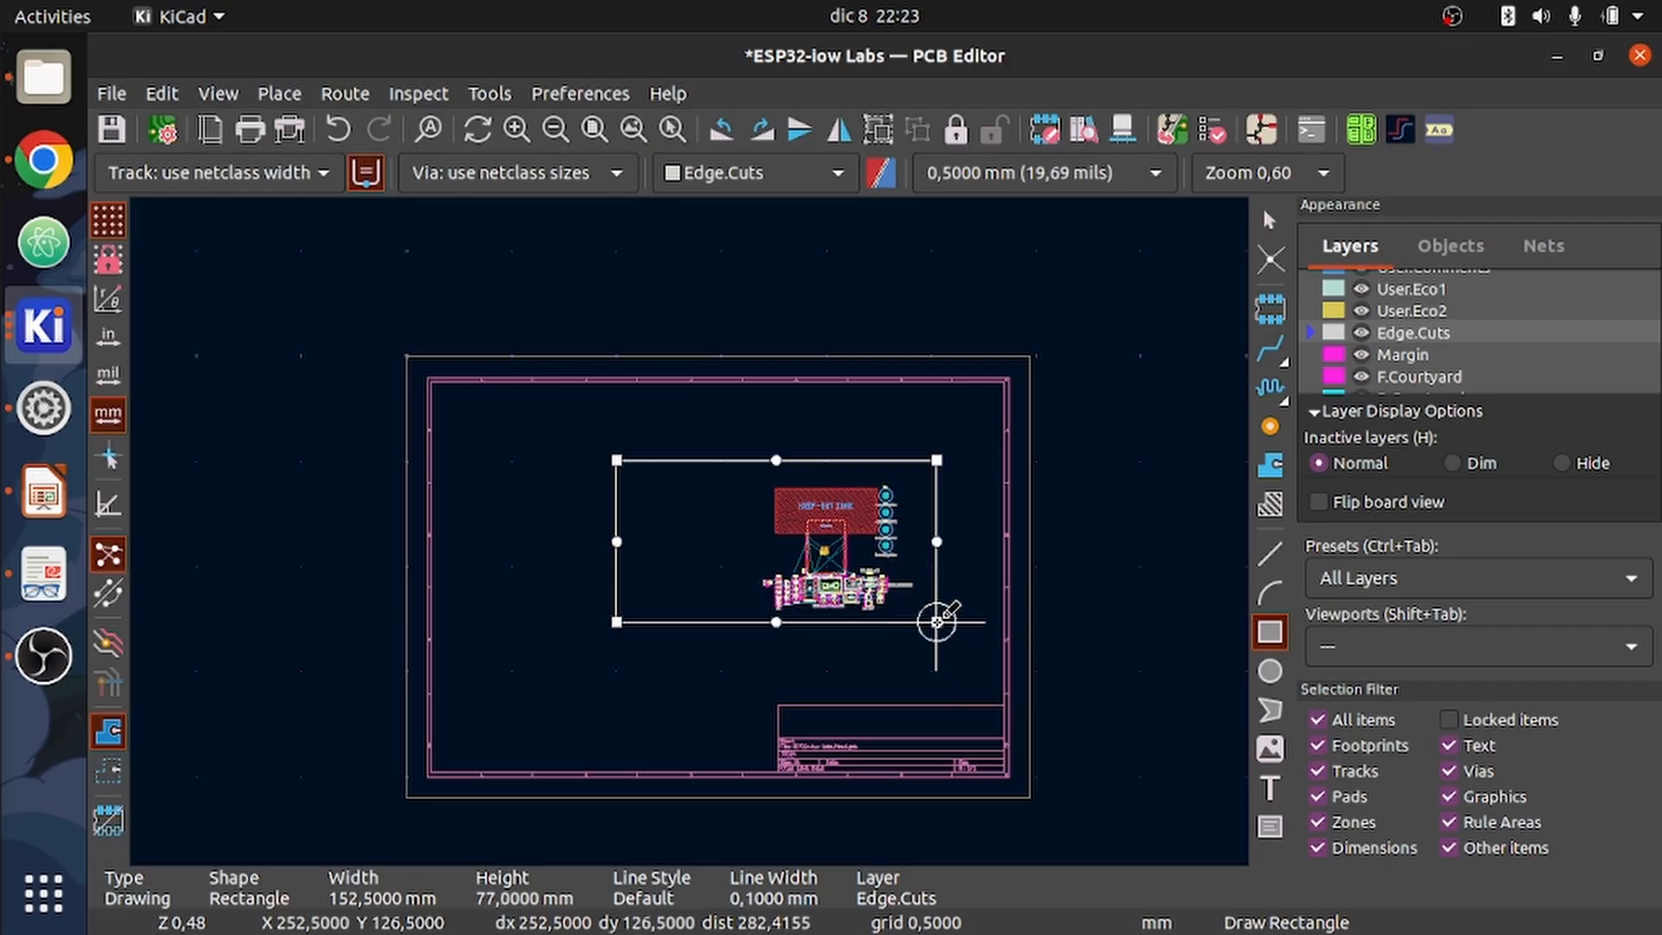
- Set the outline rectangle's start Y to 50 mm and its end point to X 180 mm, Y 100 mm
{"action": "scroll", "coordinate": [690, 531], "scroll_direction": "up", "scroll_amount": 2}
{"action": "scroll", "coordinate": [690, 530], "scroll_direction": "up", "scroll_amount": 2}
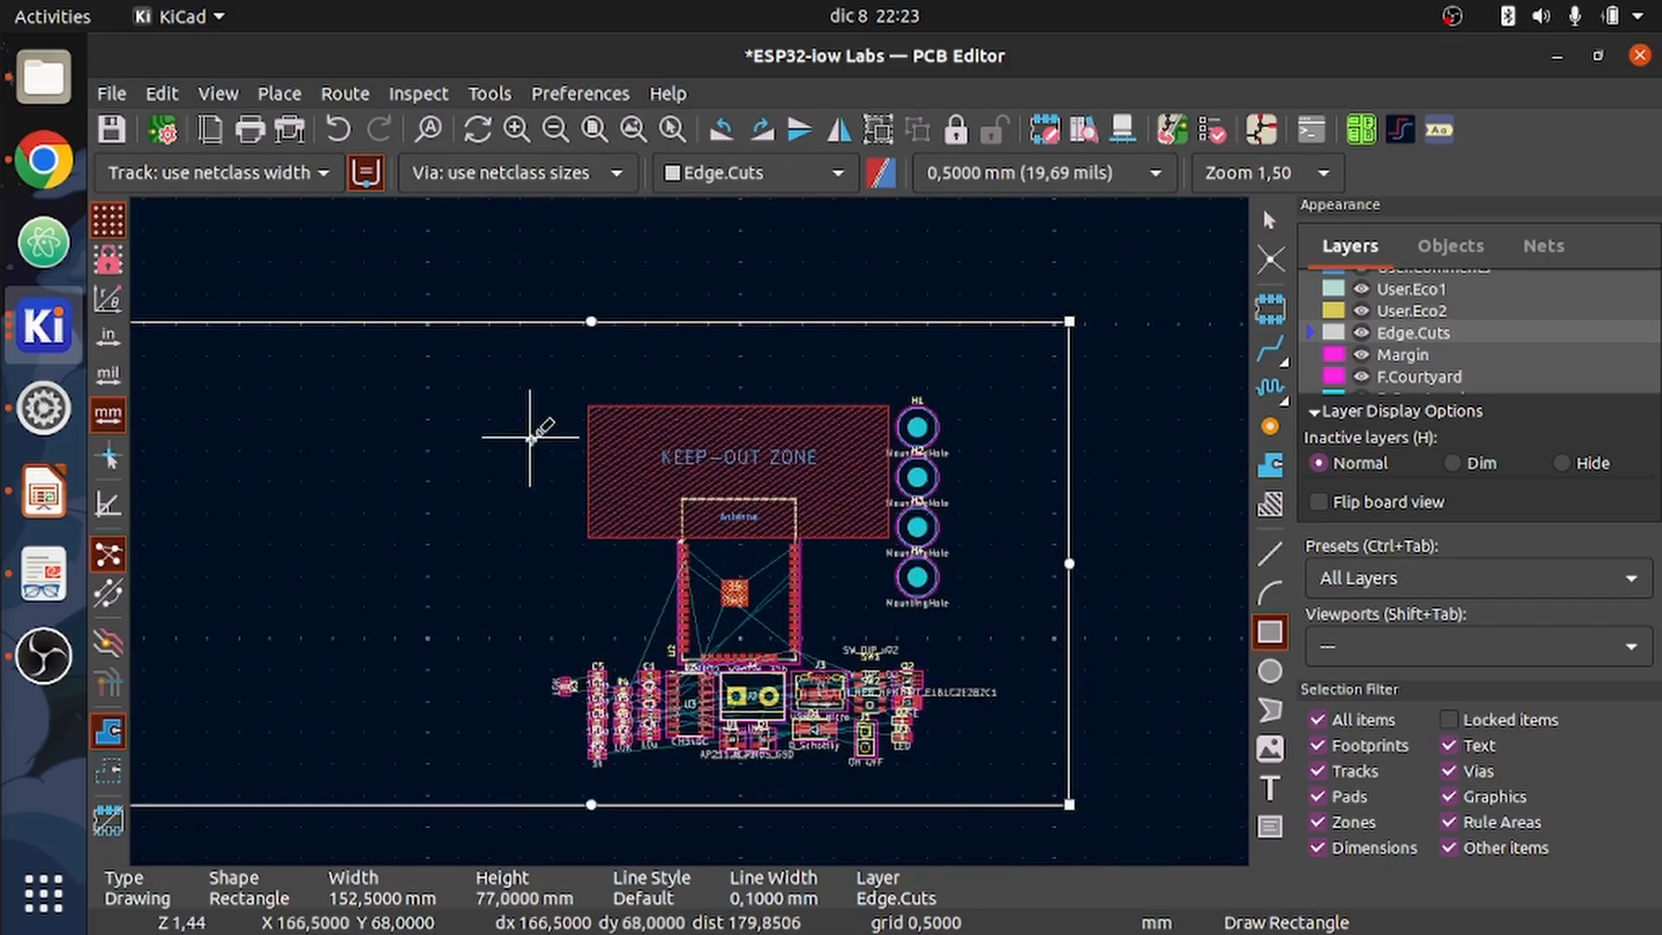
{"action": "scroll", "coordinate": [676, 554], "scroll_direction": "down", "scroll_amount": 4}
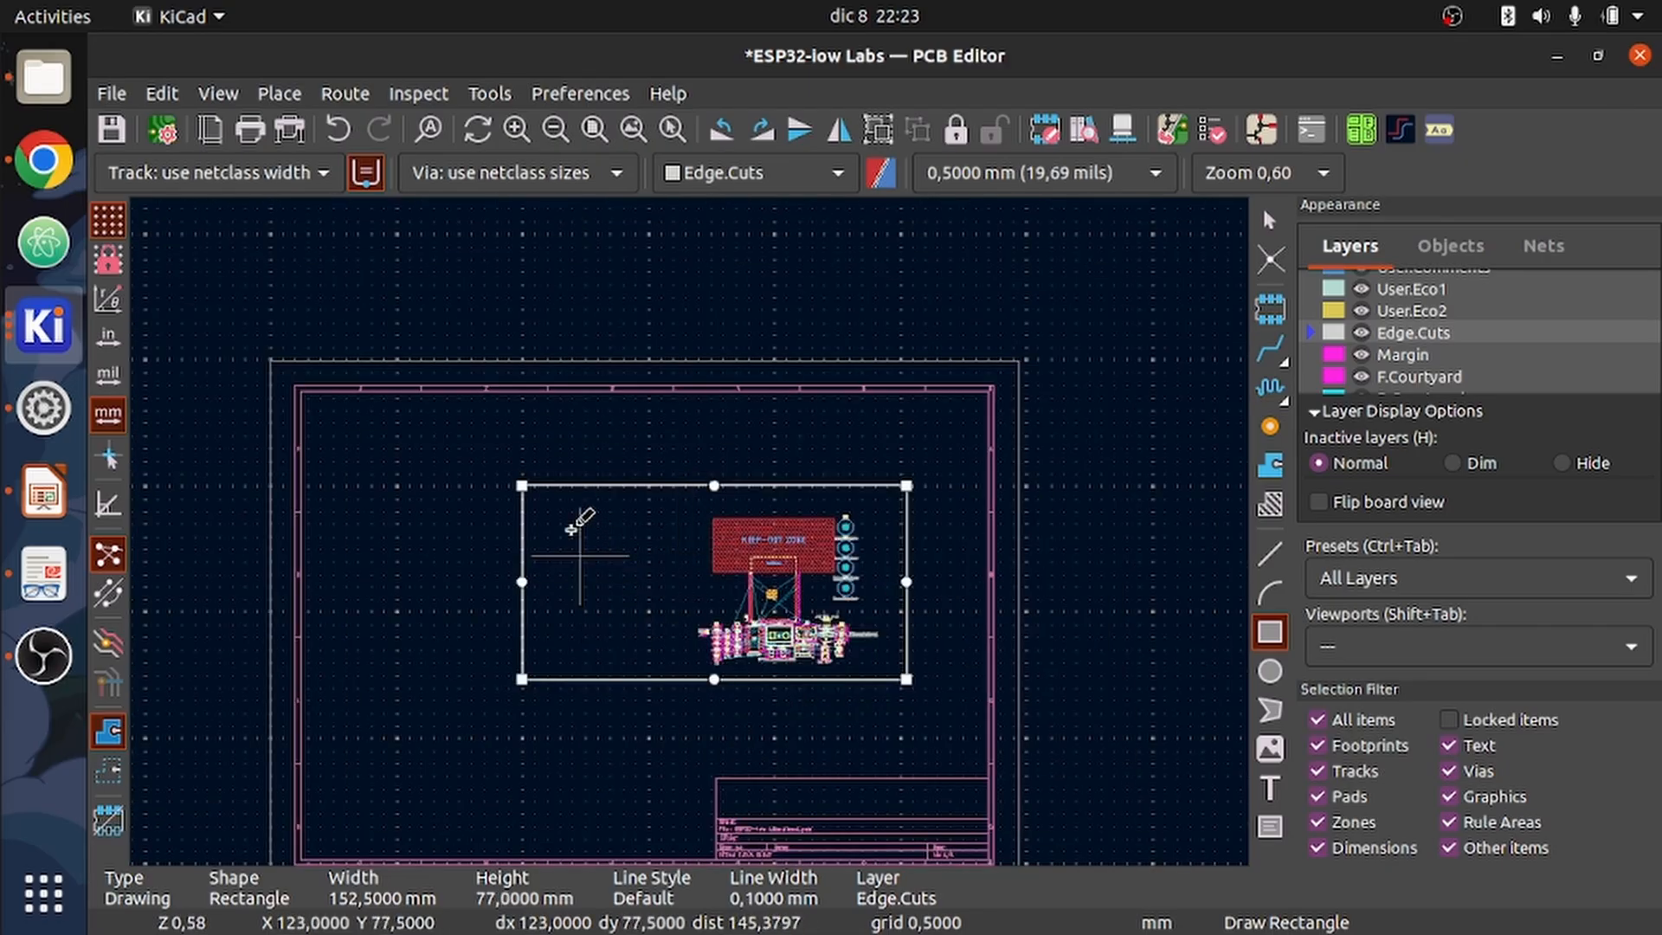
{"action": "key", "text": "e"}
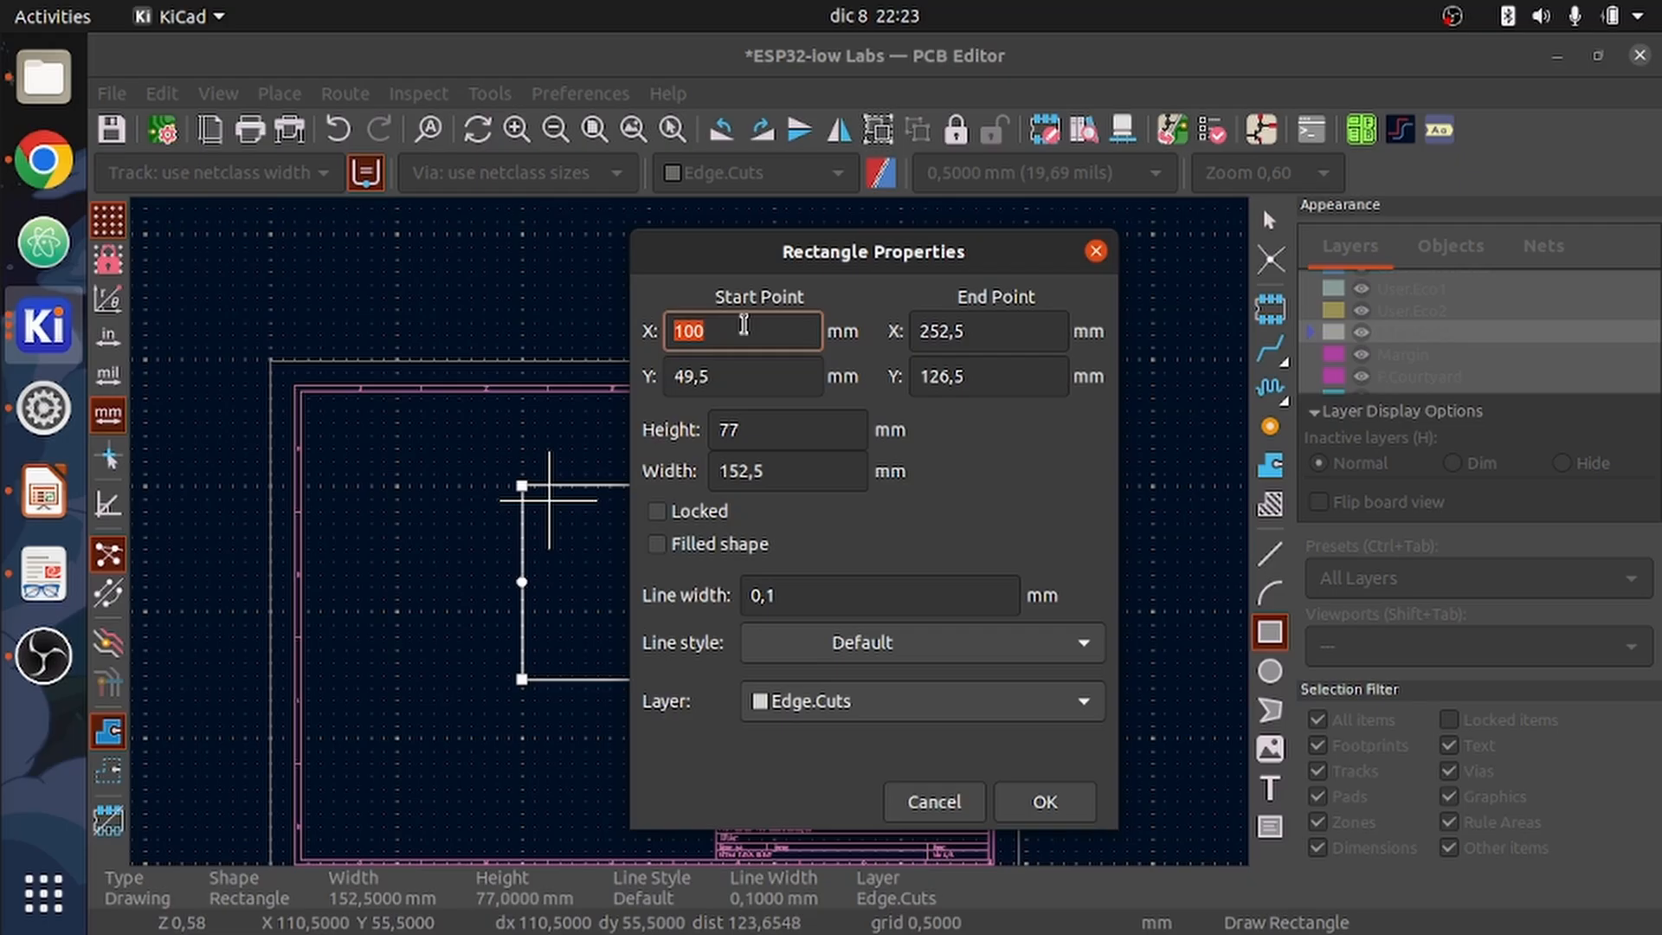
{"action": "left_click", "coordinate": [961, 332]}
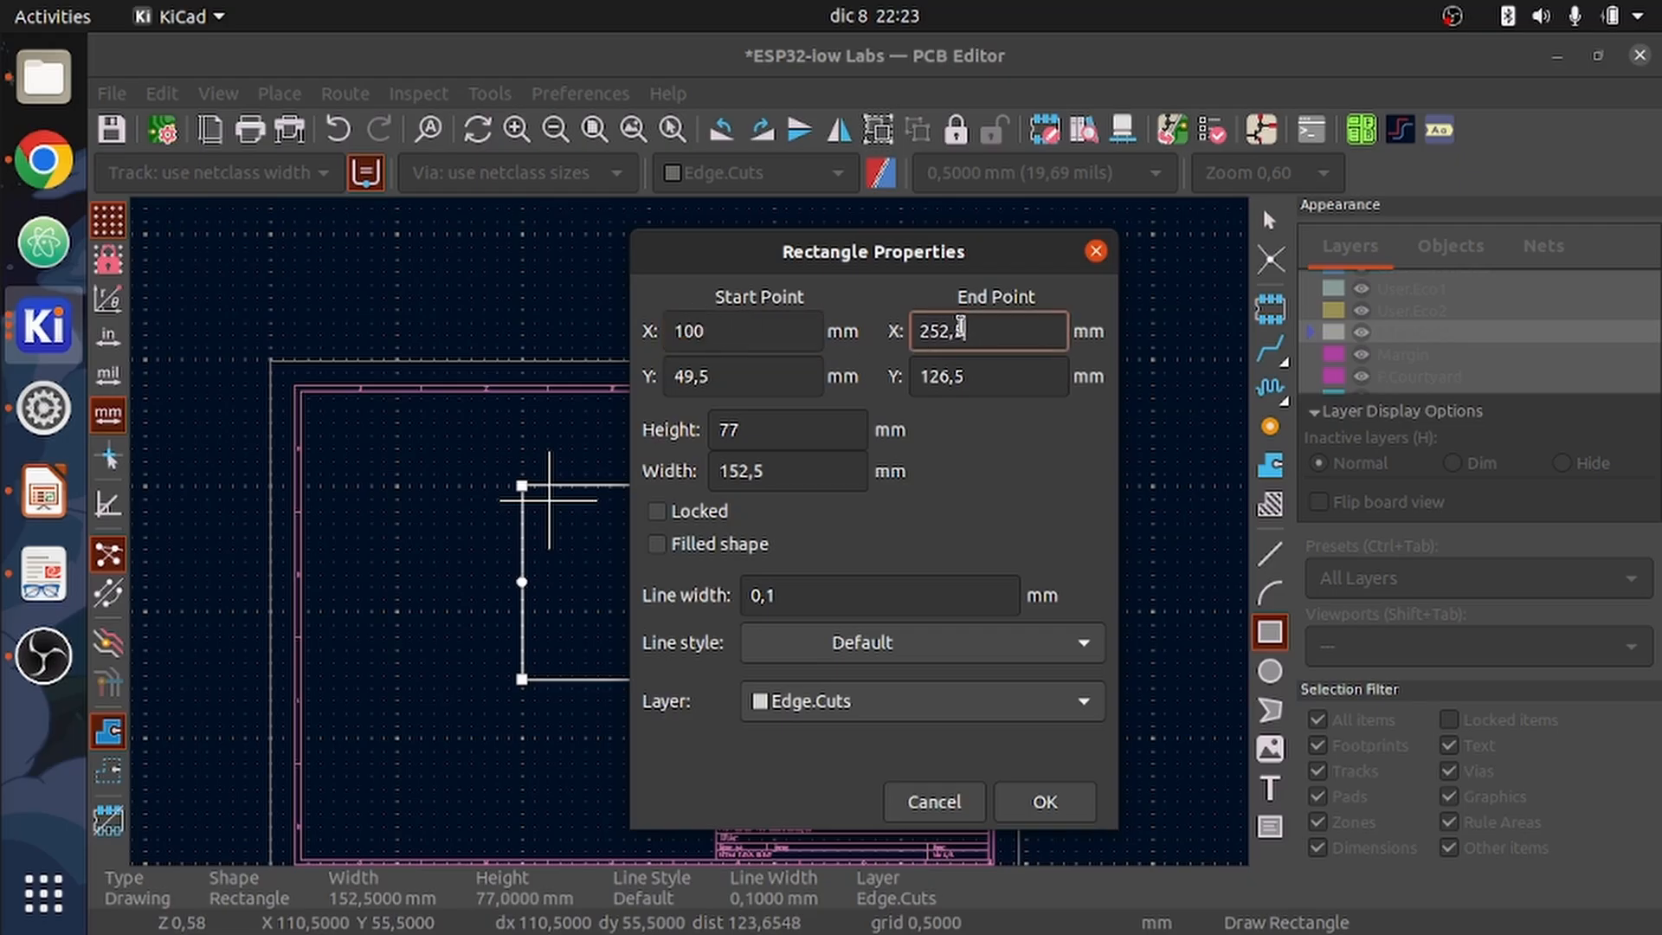
{"action": "left_click_drag", "start_coordinate": [970, 332], "coordinate": [908, 334]}
{"action": "type", "text": "180"}
{"action": "left_click_drag", "start_coordinate": [728, 377], "coordinate": [650, 374]}
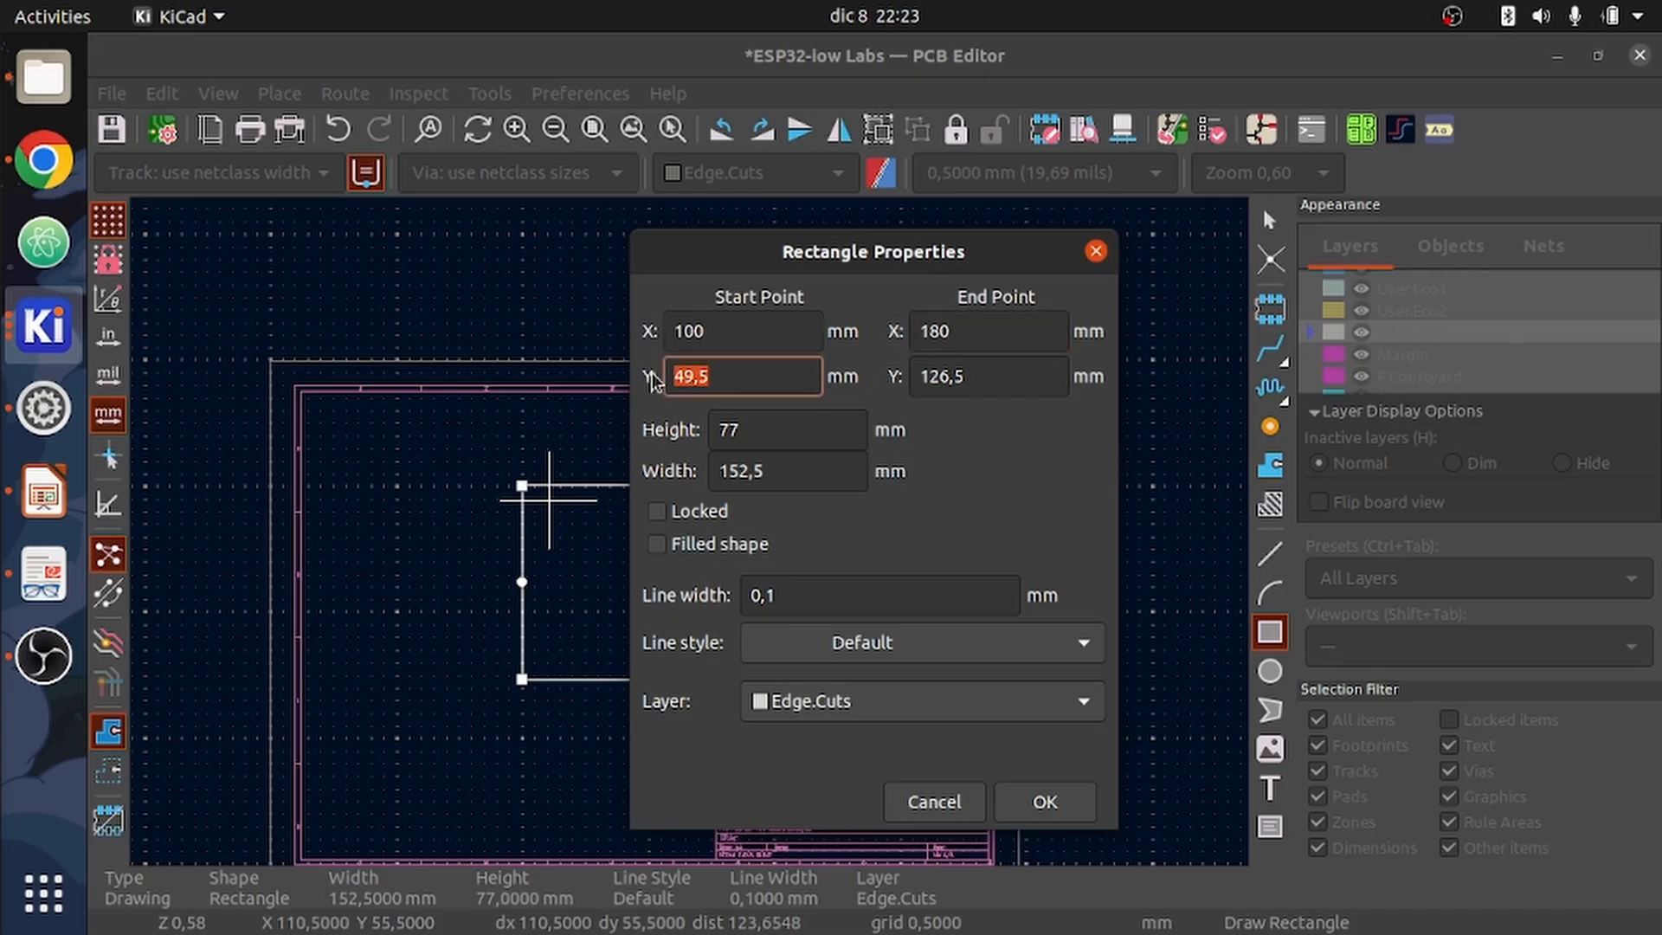
{"action": "type", "text": "50"}
{"action": "left_click_drag", "start_coordinate": [961, 378], "coordinate": [894, 406]}
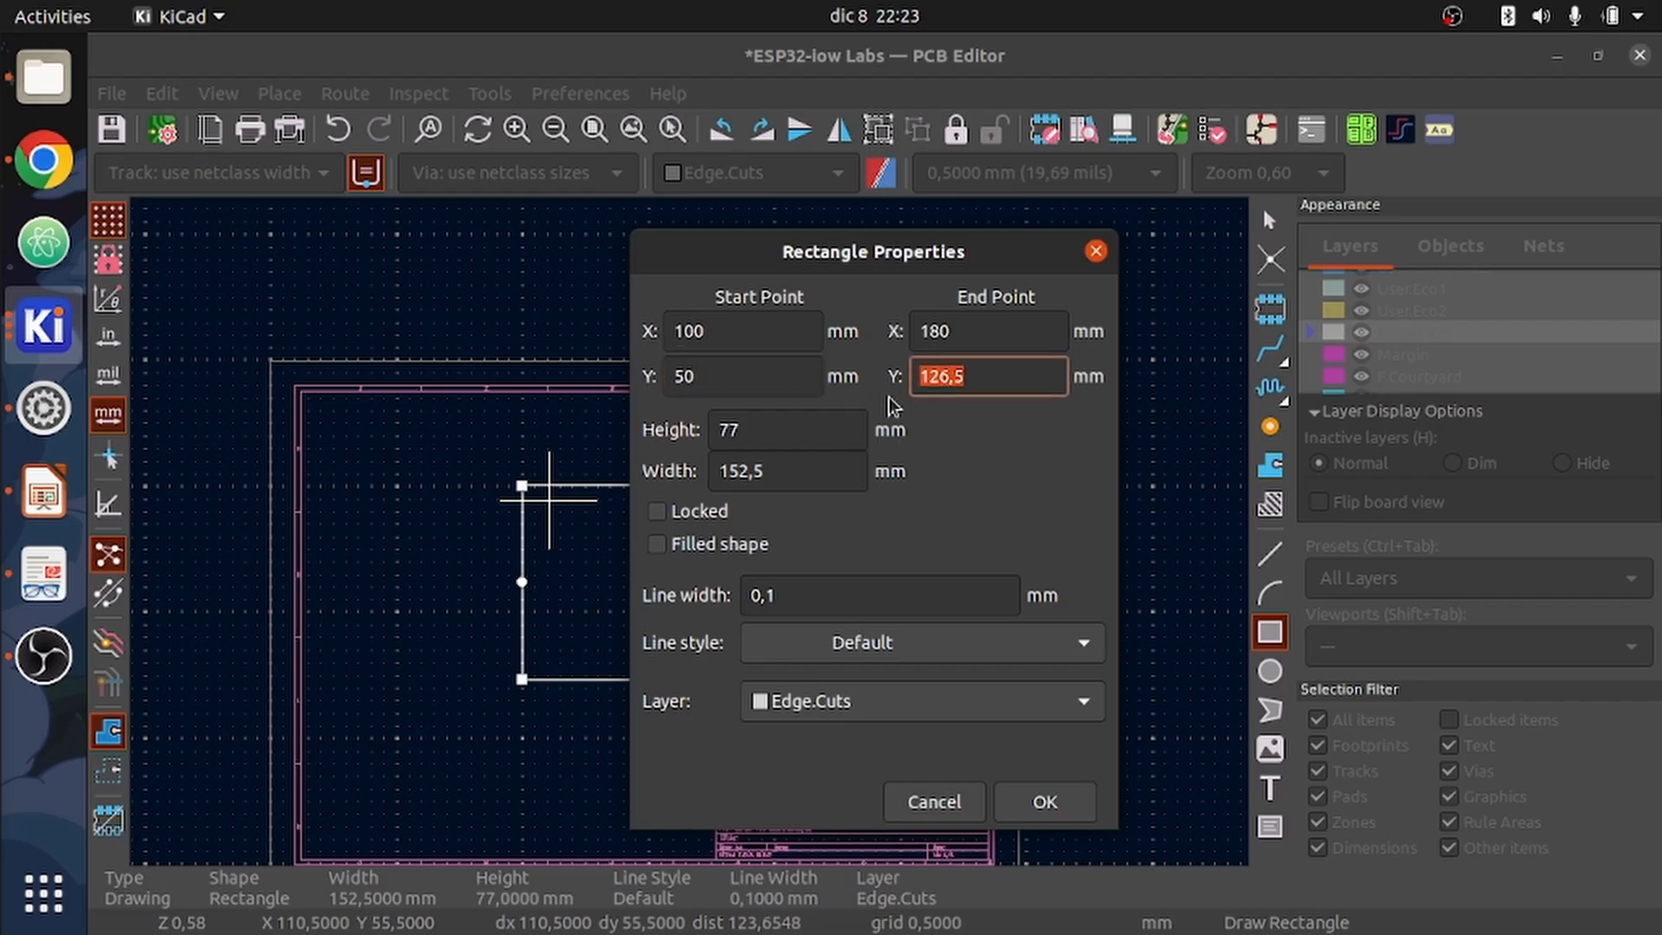
{"action": "type", "text": "100"}
{"action": "left_click", "coordinate": [1045, 802]}
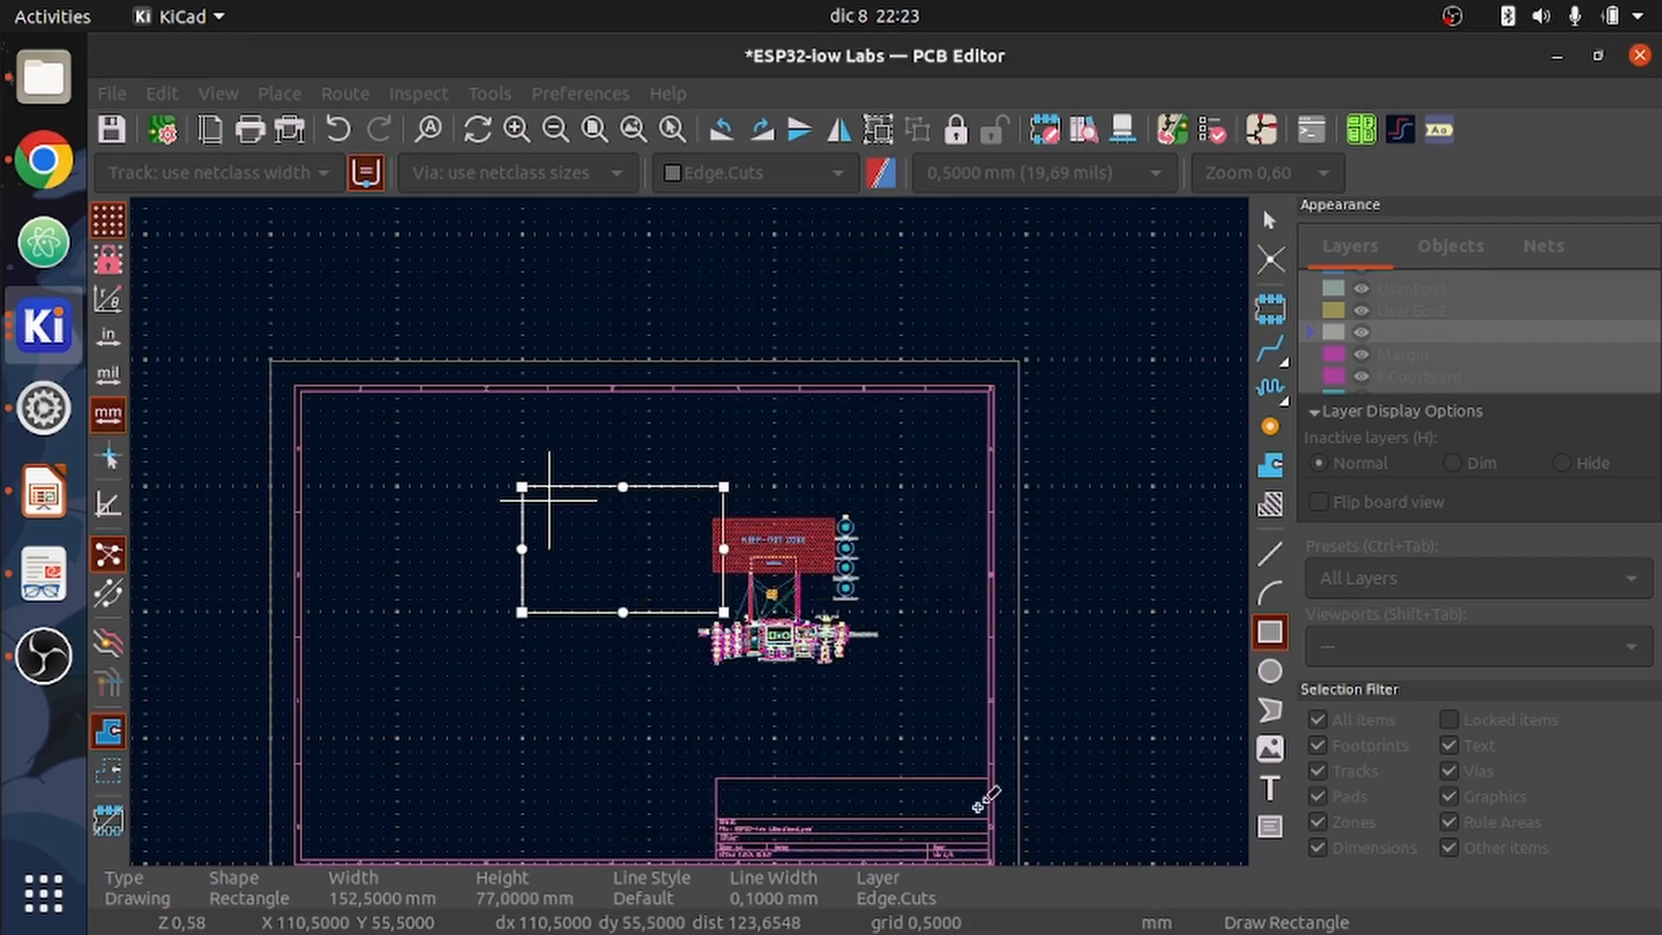
- Set the outline rectangle's line width to 0.2 mm and its line style to Solid
{"action": "scroll", "coordinate": [690, 500], "scroll_direction": "up", "scroll_amount": 4}
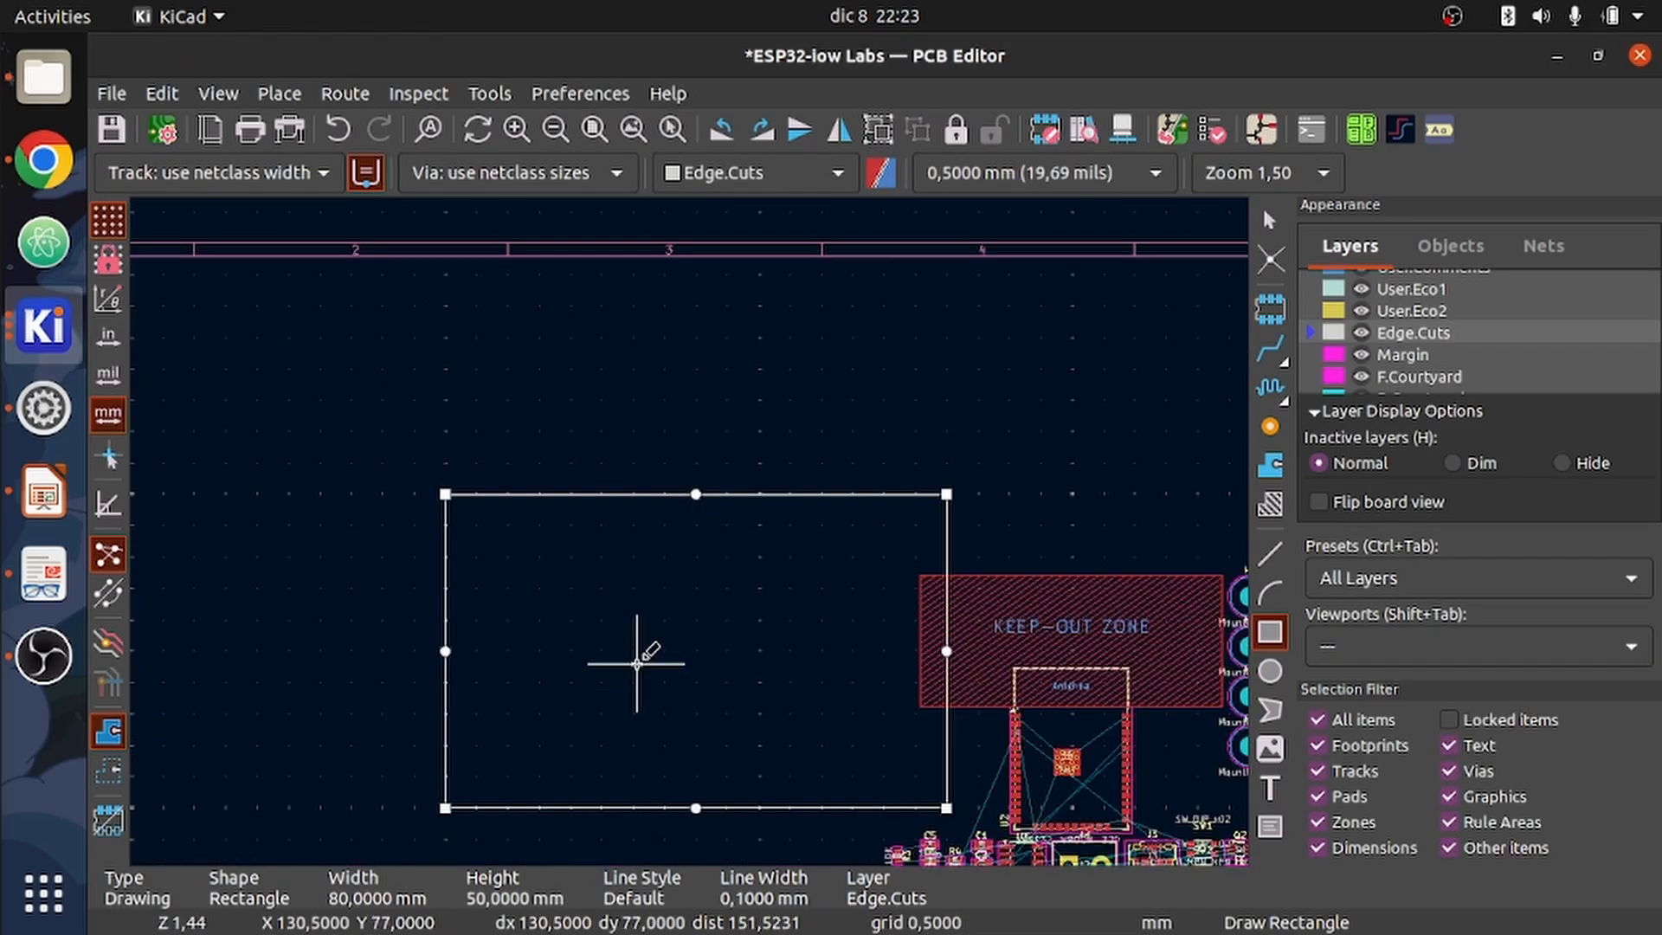
{"action": "key", "text": "e"}
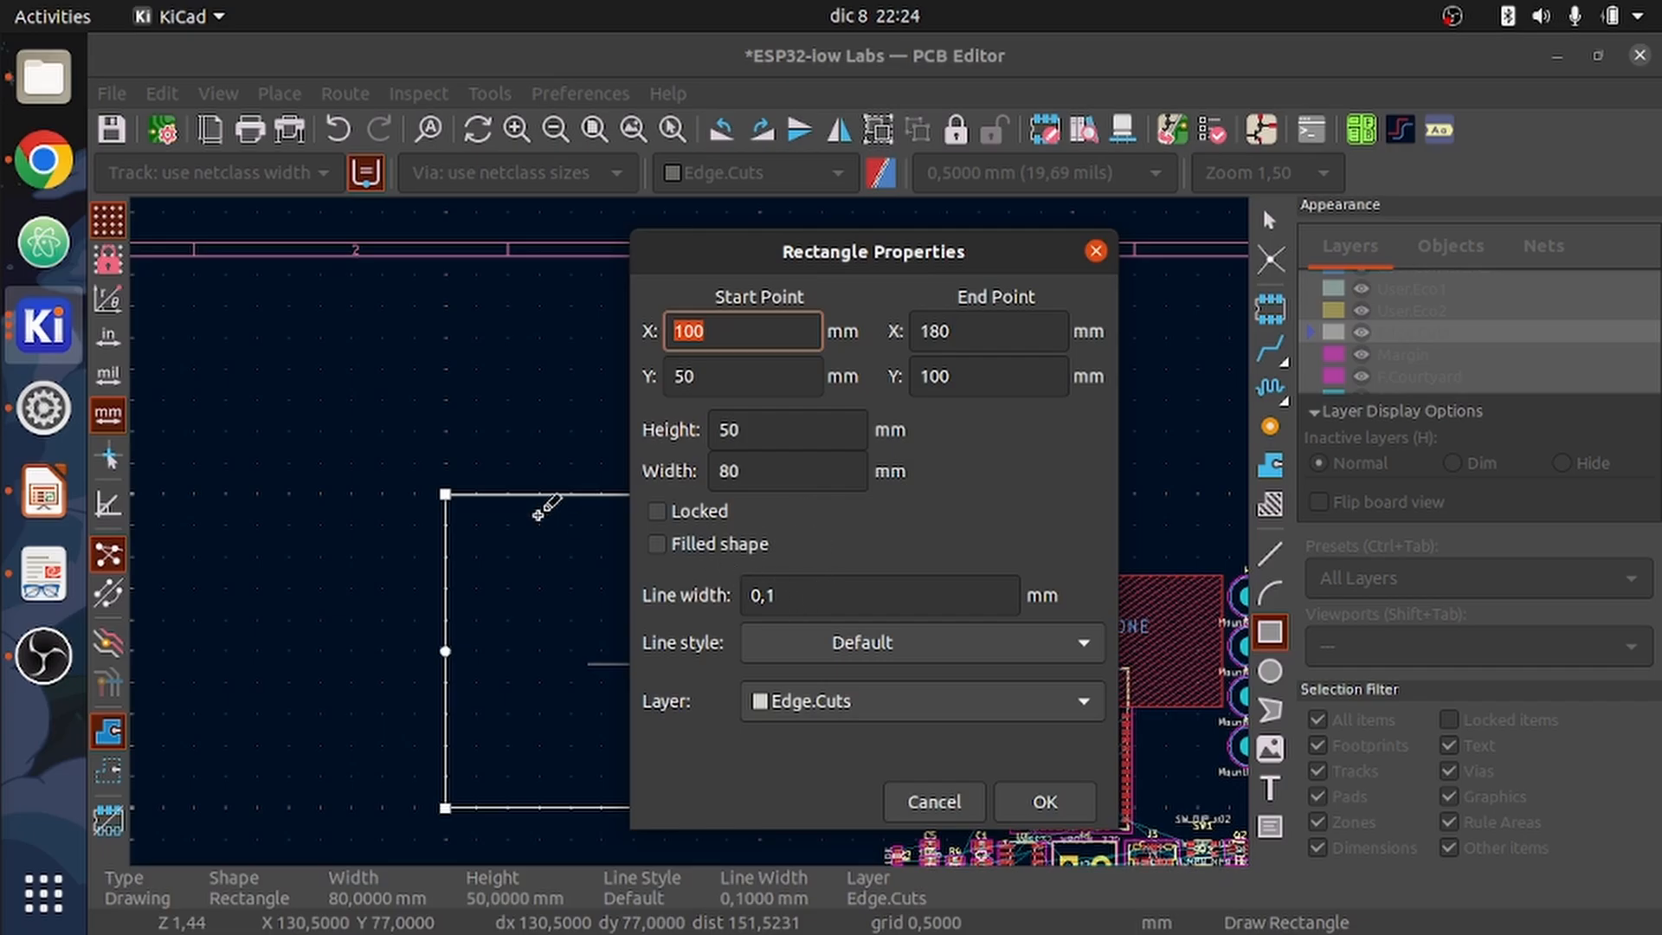
{"action": "left_click", "coordinate": [798, 597]}
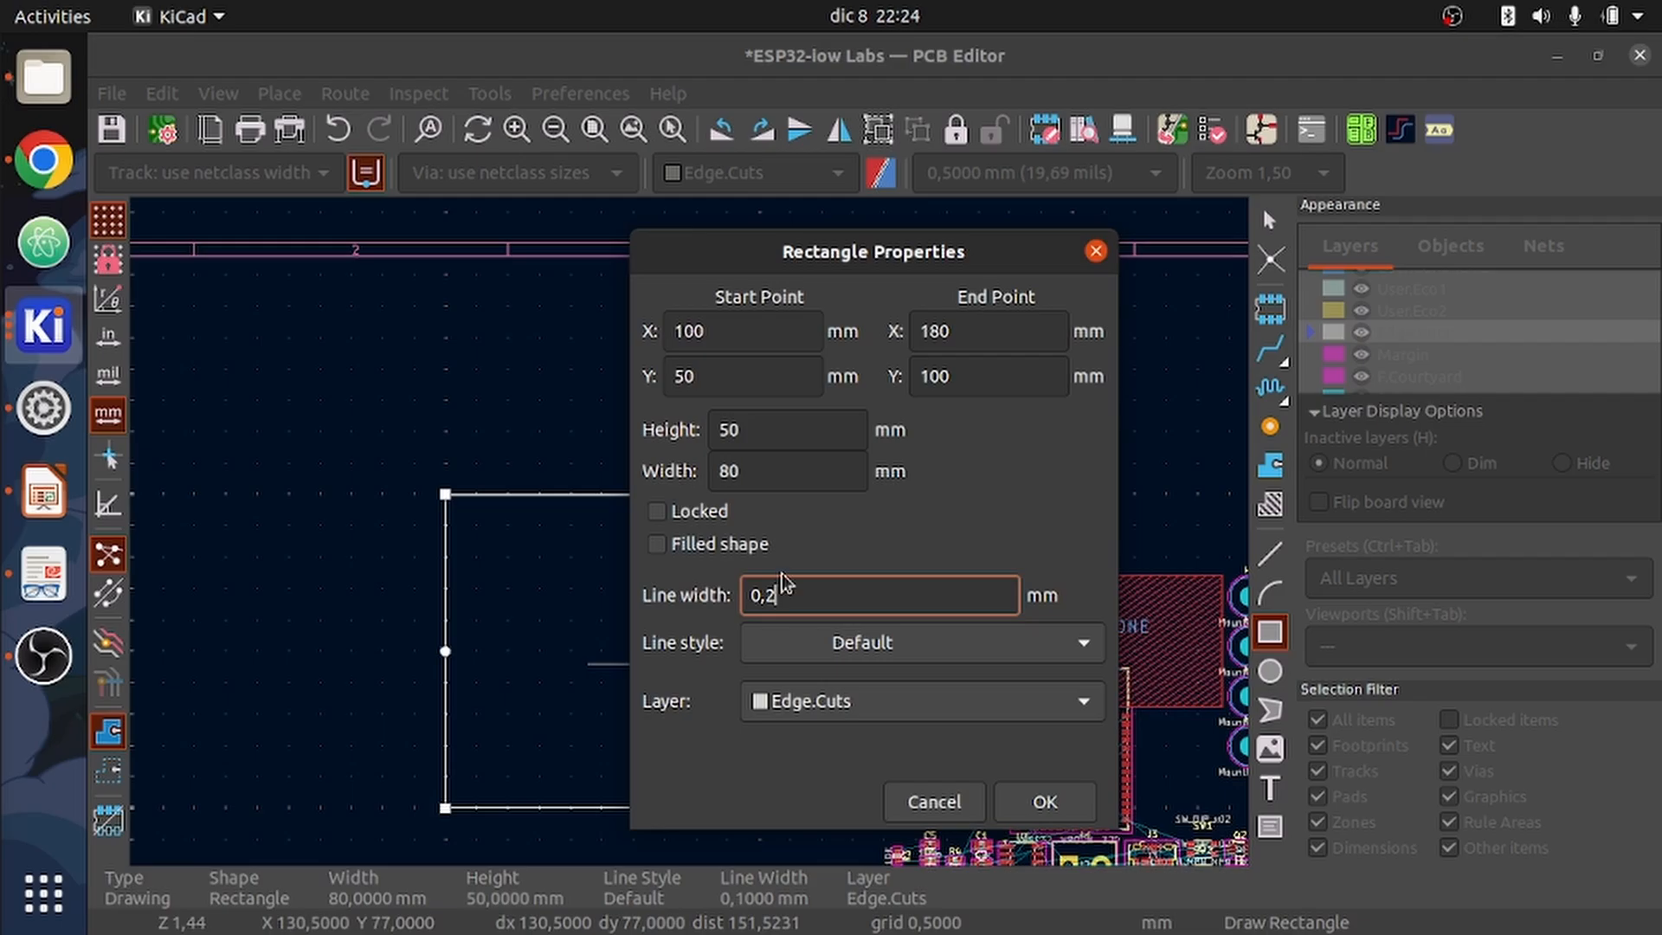
{"action": "type", "text": "2"}
{"action": "left_click", "coordinate": [915, 645]}
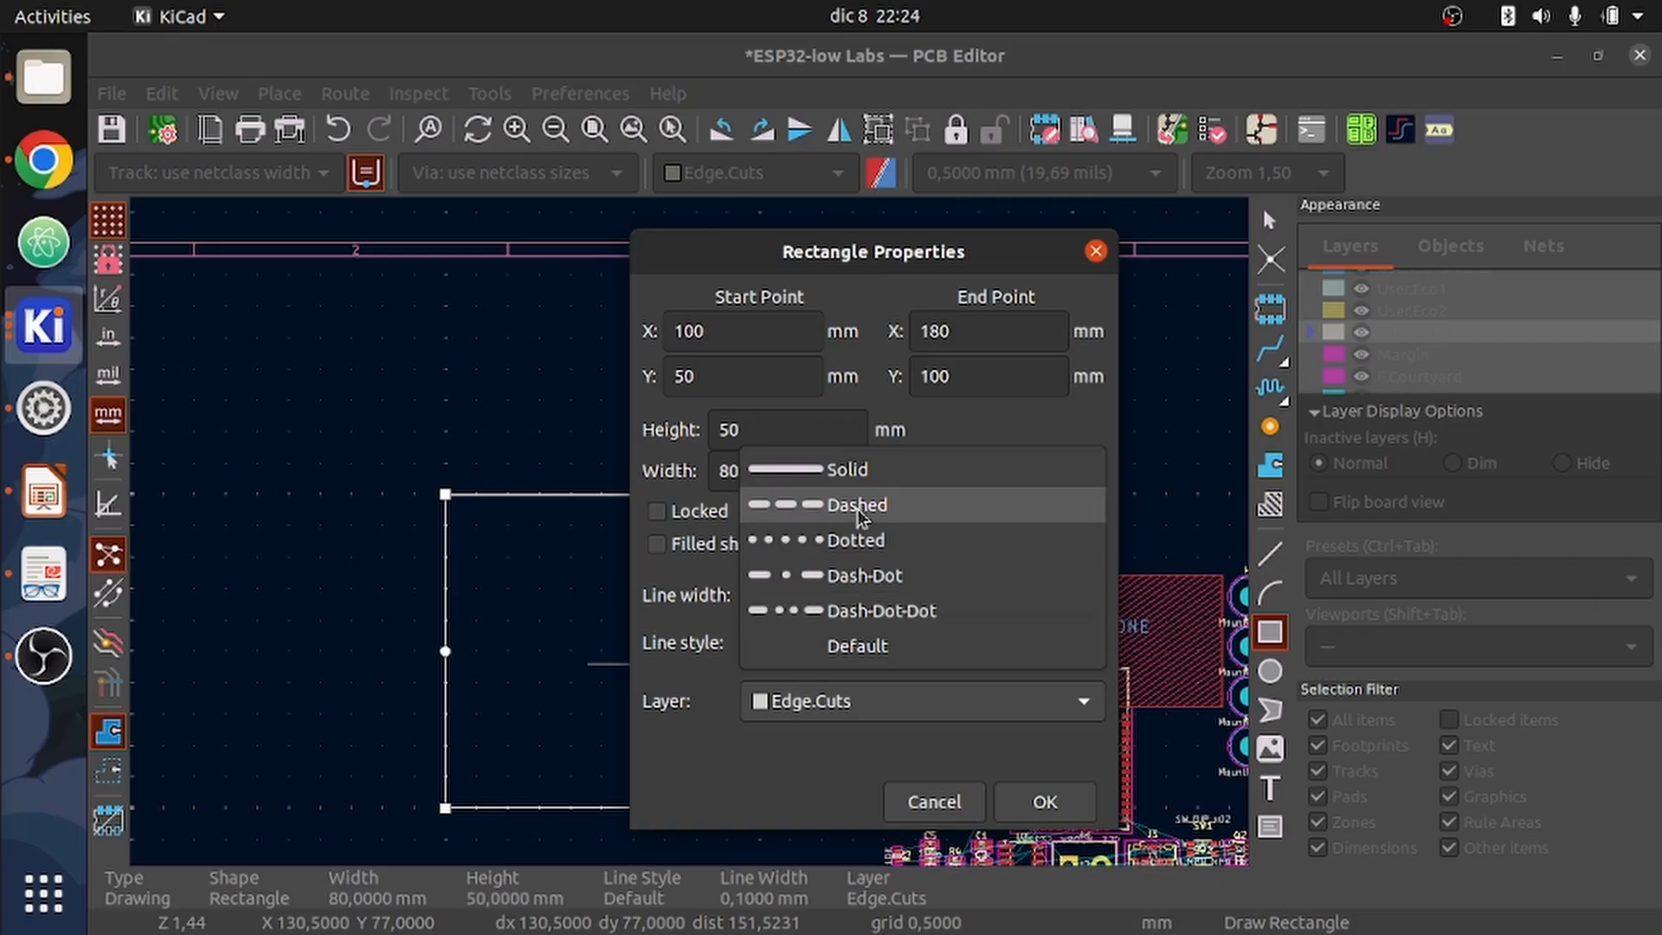
{"action": "left_click", "coordinate": [856, 470]}
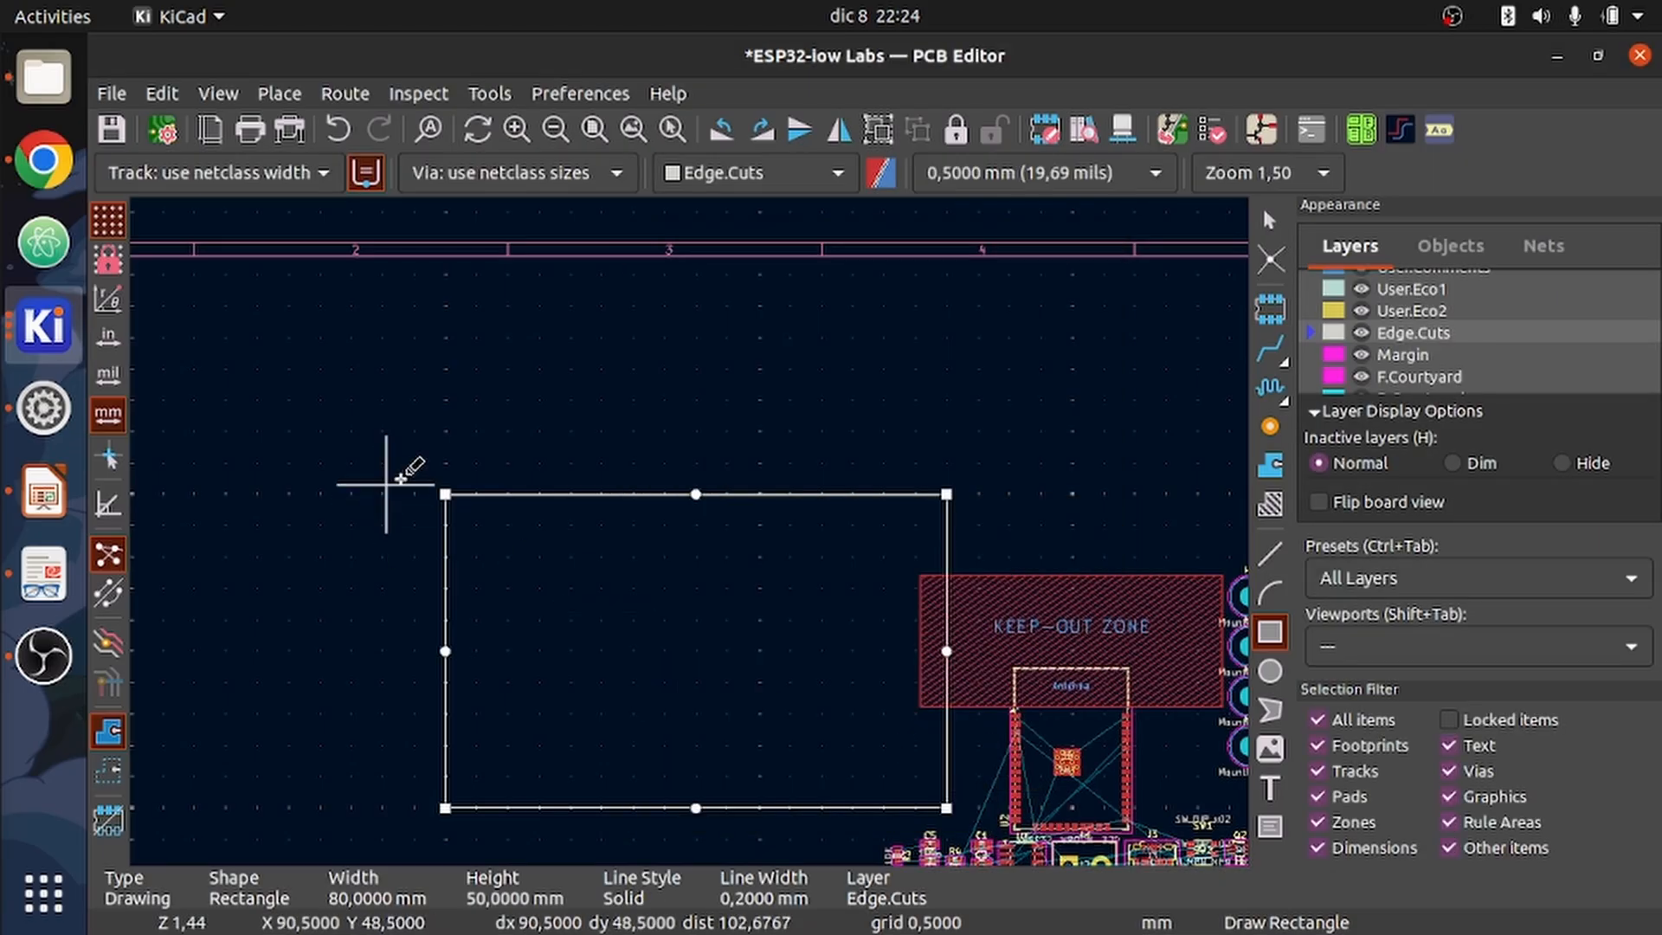
- Finish rectangle drawing and examine the board outline up close and in relation to the keep-out zone and footprints
{"action": "scroll", "coordinate": [548, 514], "scroll_direction": "up", "scroll_amount": 6}
{"action": "scroll", "coordinate": [689, 530], "scroll_direction": "down", "scroll_amount": 7}
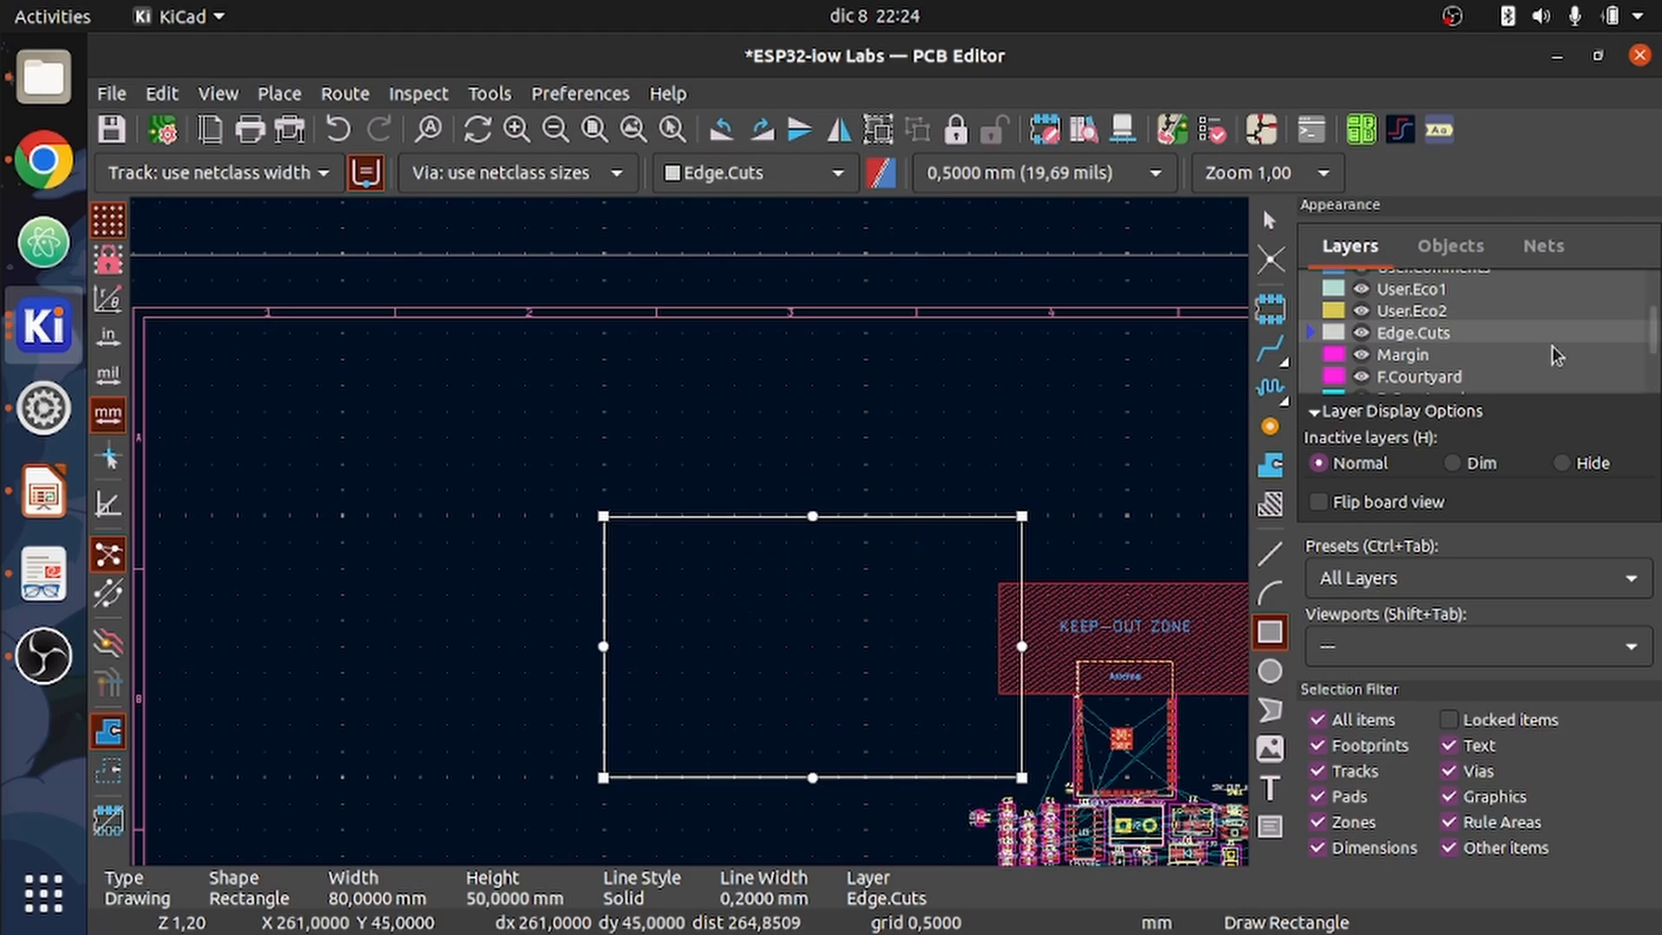
{"action": "scroll", "coordinate": [1442, 338], "scroll_direction": "down", "scroll_amount": 1}
{"action": "scroll", "coordinate": [684, 530], "scroll_direction": "down", "scroll_amount": 2}
{"action": "scroll", "coordinate": [684, 530], "scroll_direction": "up", "scroll_amount": 2}
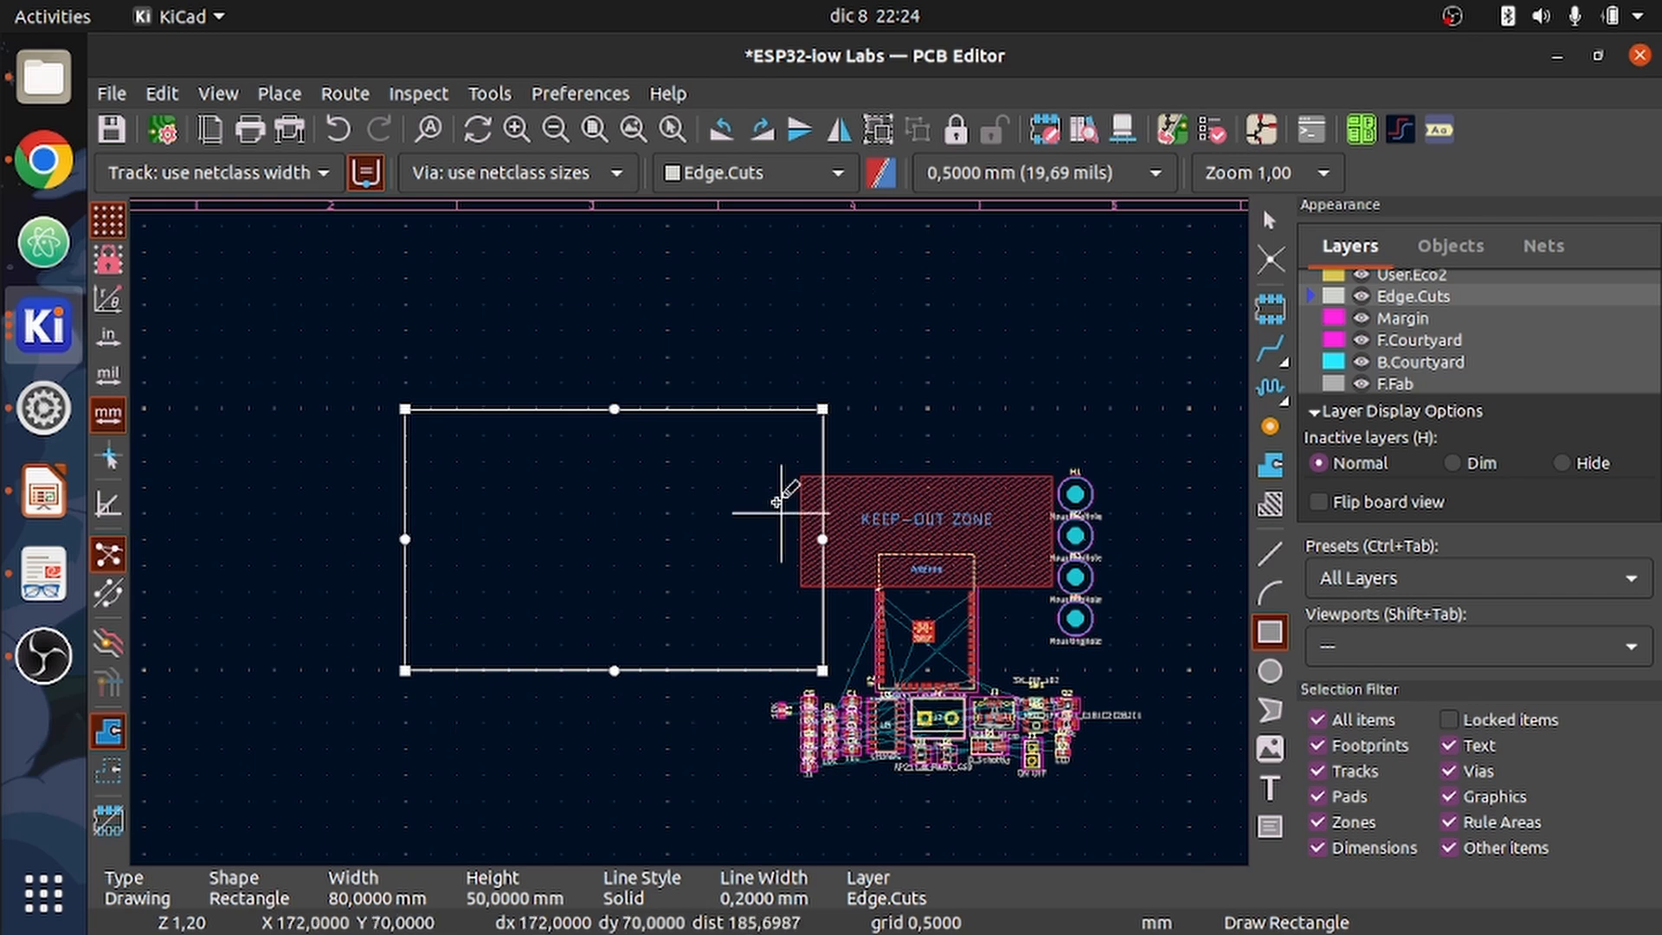
{"action": "scroll", "coordinate": [780, 482], "scroll_direction": "down", "scroll_amount": 5}
{"action": "scroll", "coordinate": [734, 553], "scroll_direction": "up", "scroll_amount": 5}
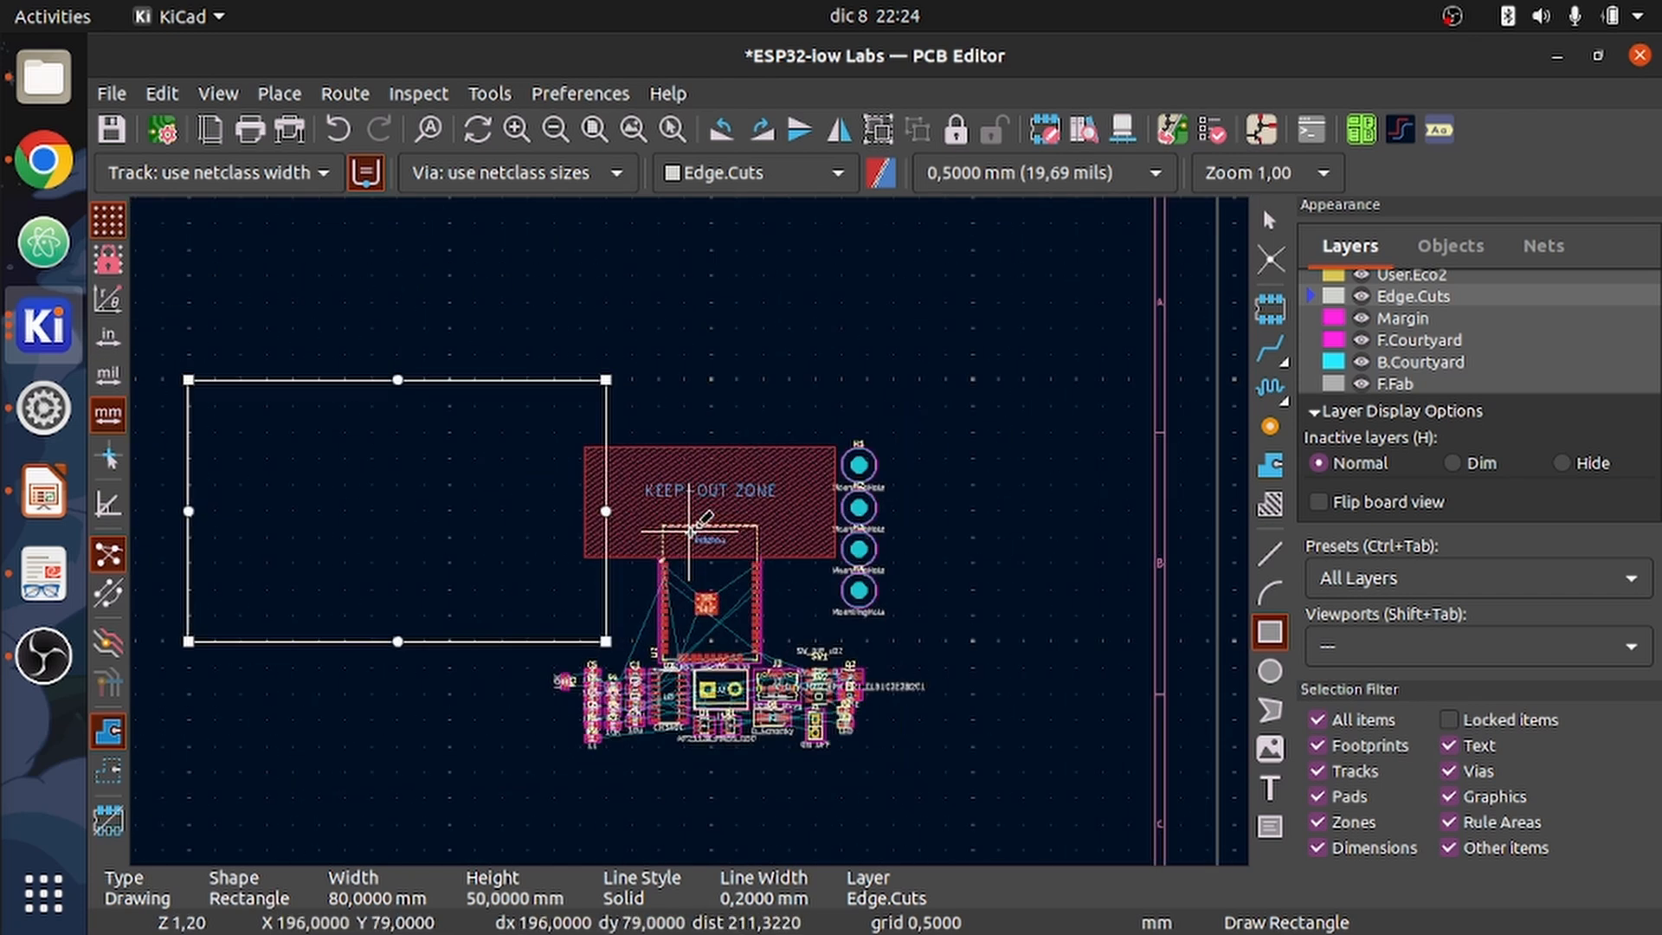
{"action": "middle_click_drag", "start_coordinate": [356, 404], "coordinate": [680, 406]}
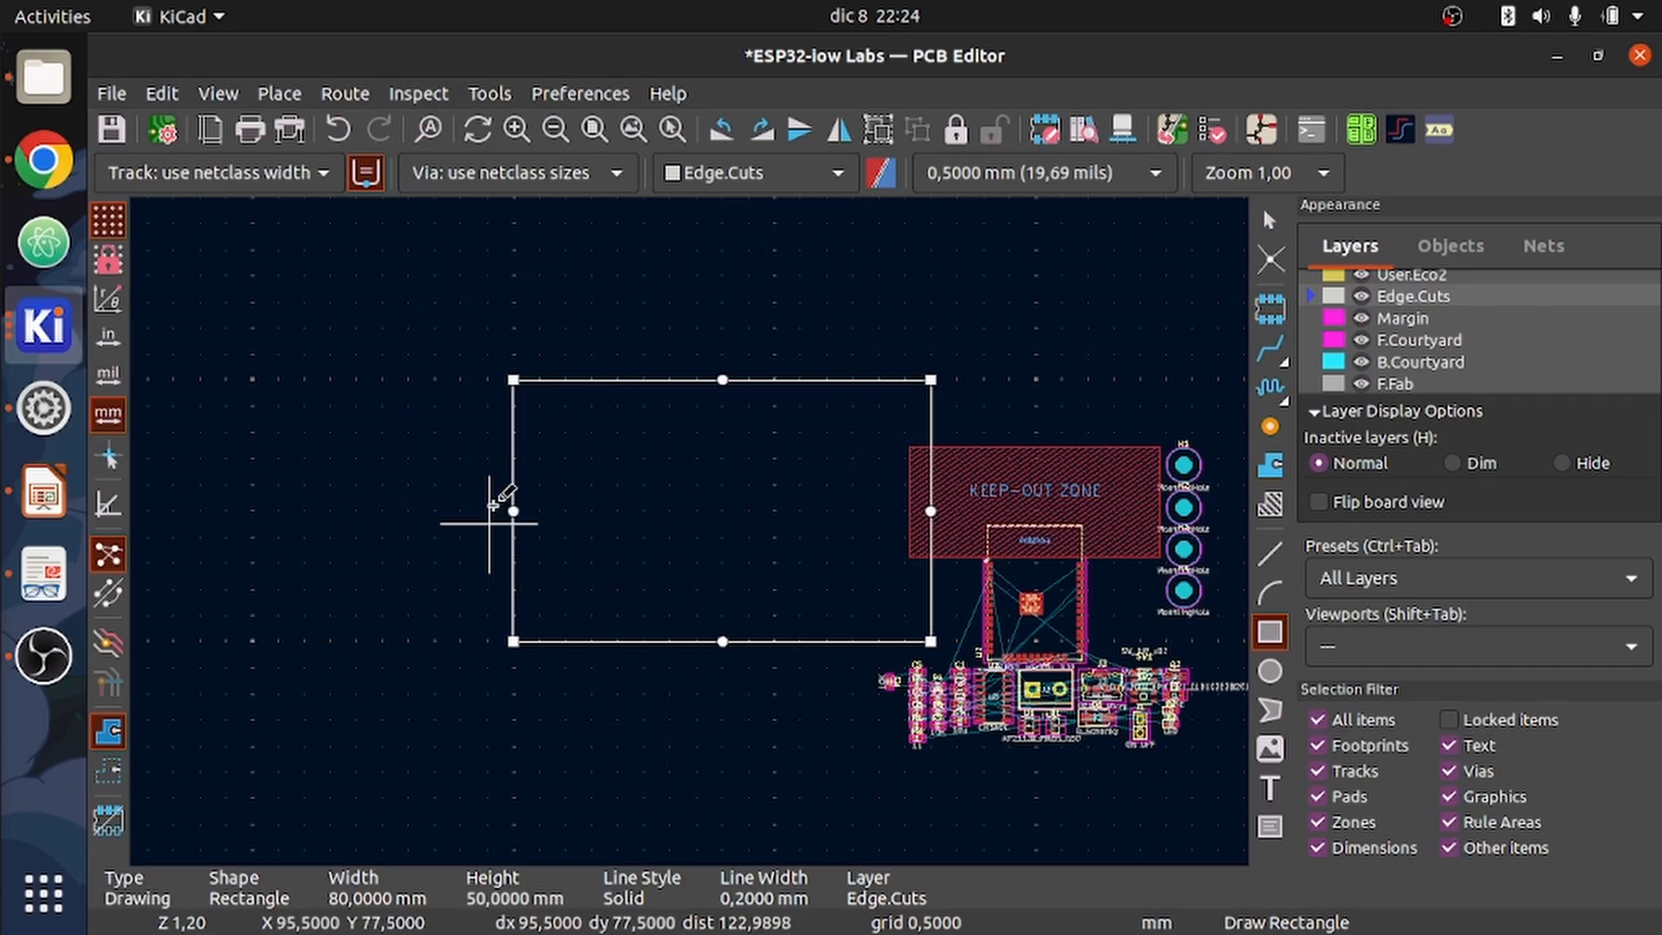
{"action": "key", "text": "Escape"}
{"action": "scroll", "coordinate": [1092, 504], "scroll_direction": "up", "scroll_amount": 2}
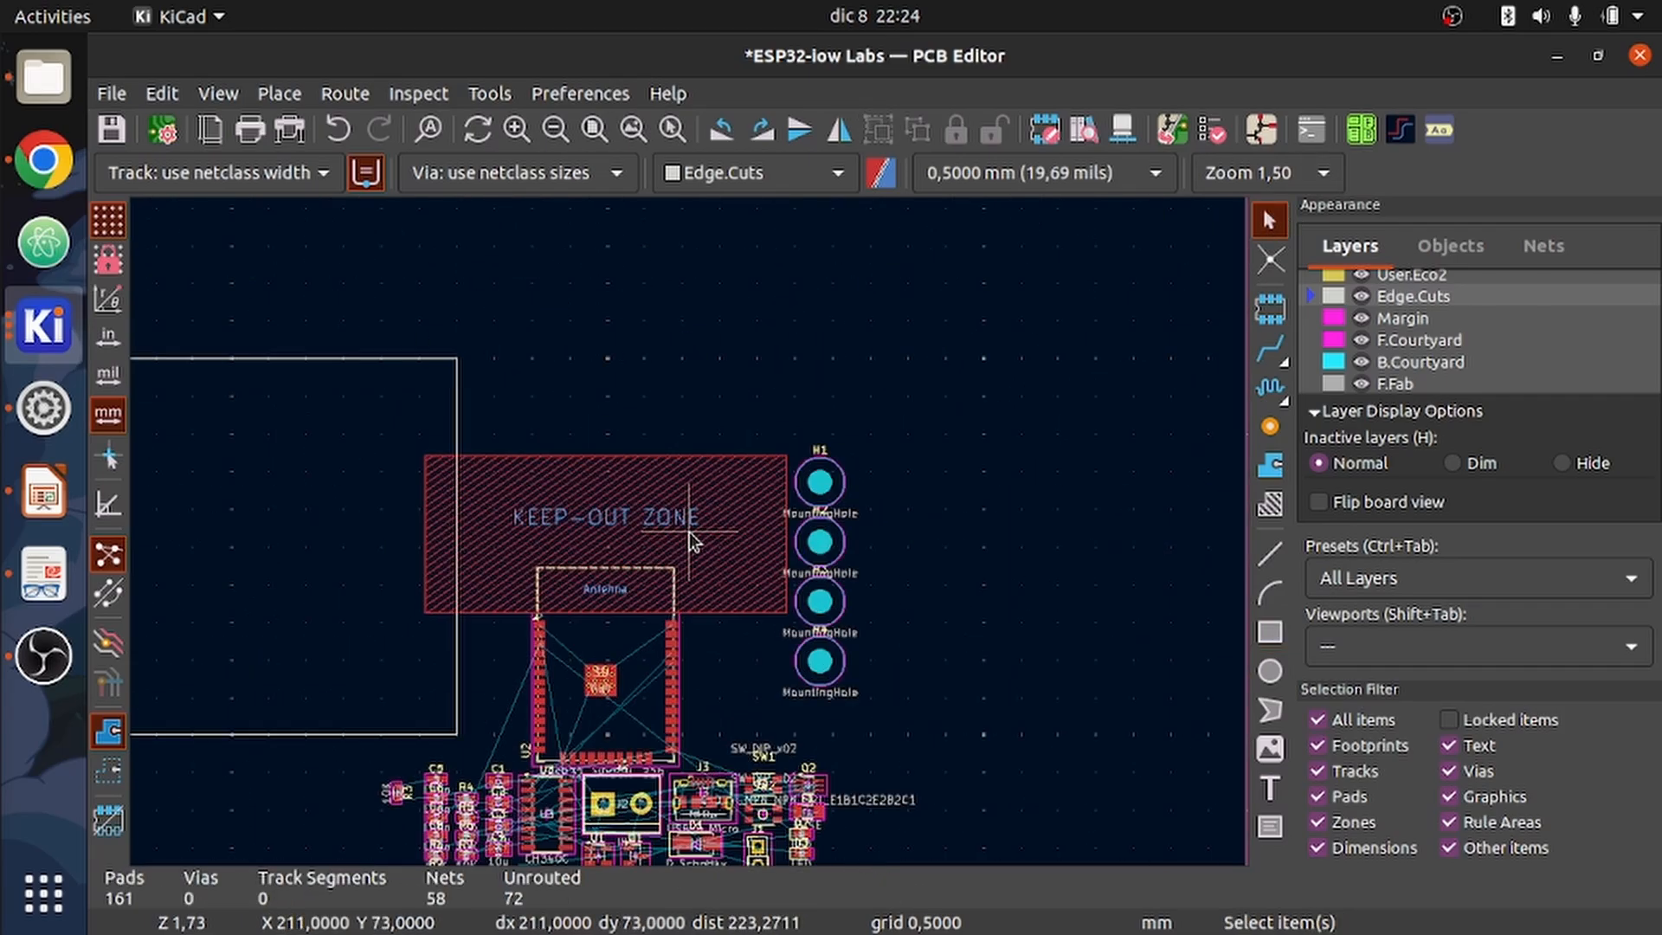
{"action": "scroll", "coordinate": [691, 531], "scroll_direction": "down", "scroll_amount": 3}
{"action": "middle_click_drag", "start_coordinate": [728, 472], "coordinate": [1034, 486]}
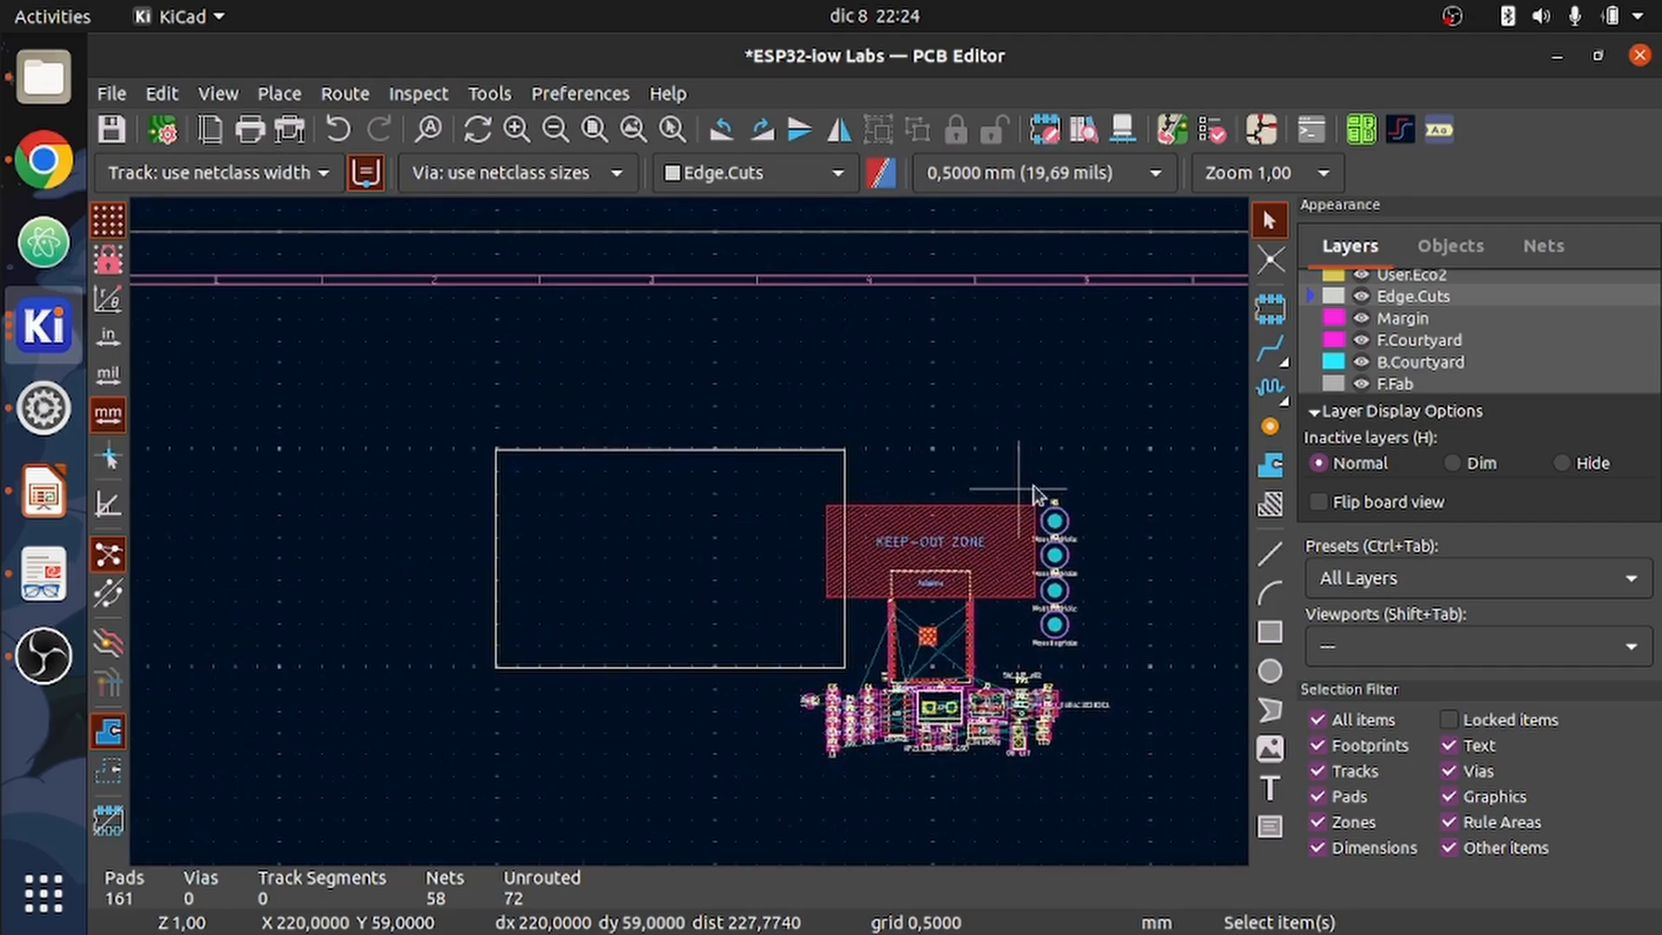
- Make F.Cu the active layer and move mounting hole H1 just inside the board outline's upper-left corner
{"action": "scroll", "coordinate": [1406, 345], "scroll_direction": "up", "scroll_amount": 5}
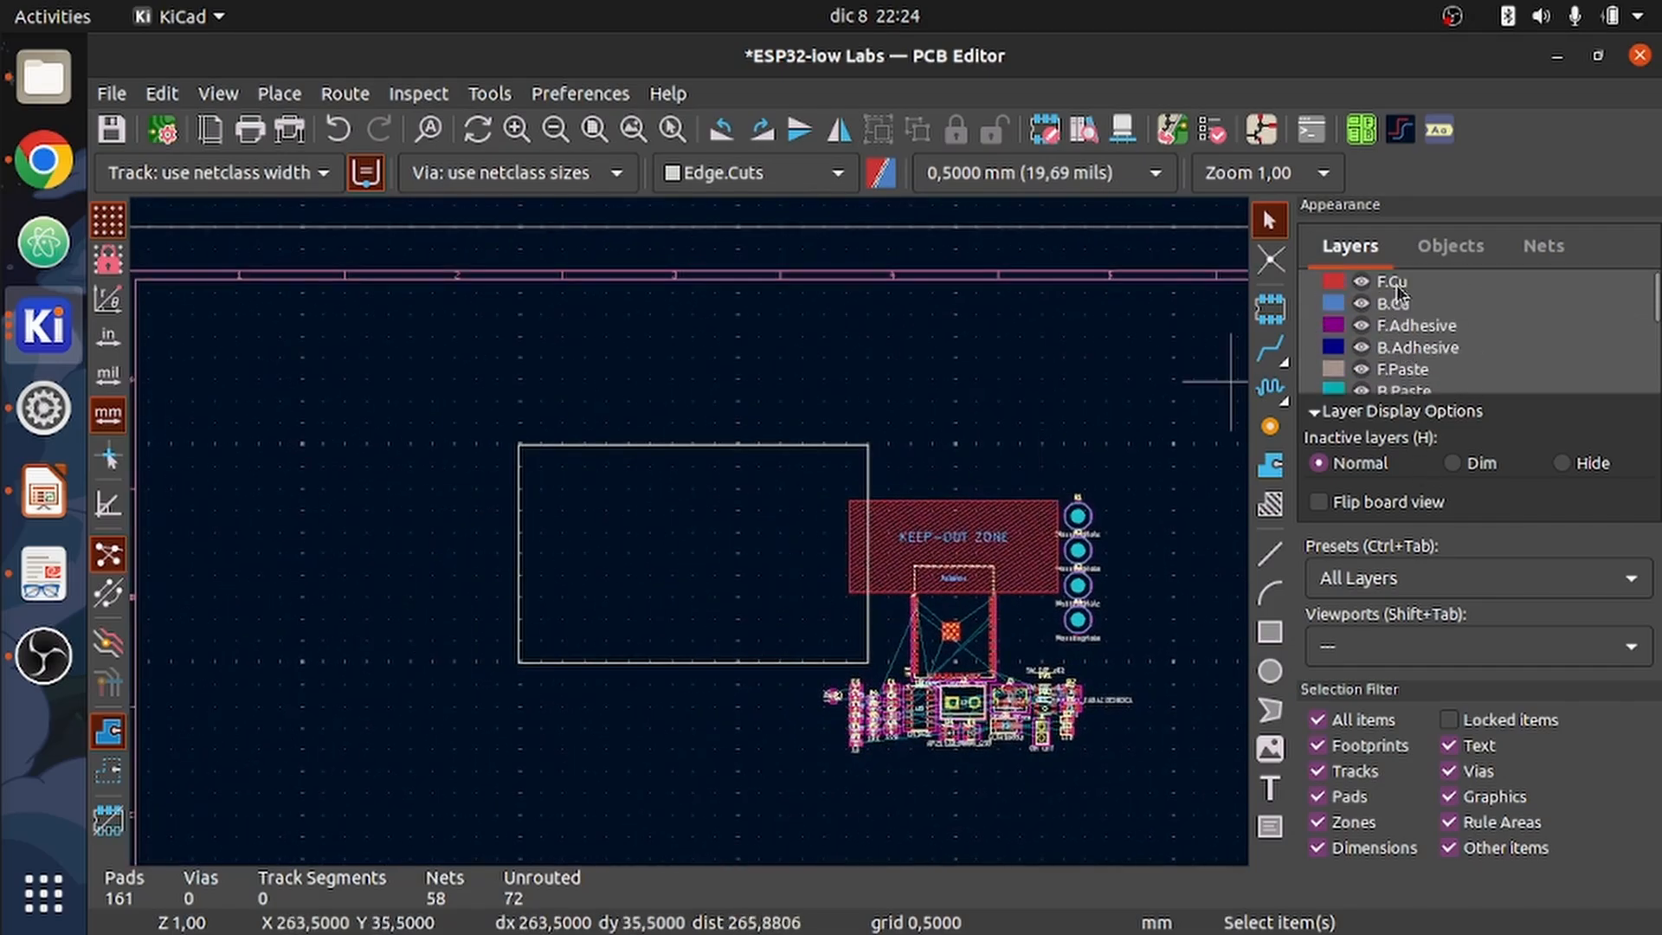
{"action": "left_click", "coordinate": [1392, 283]}
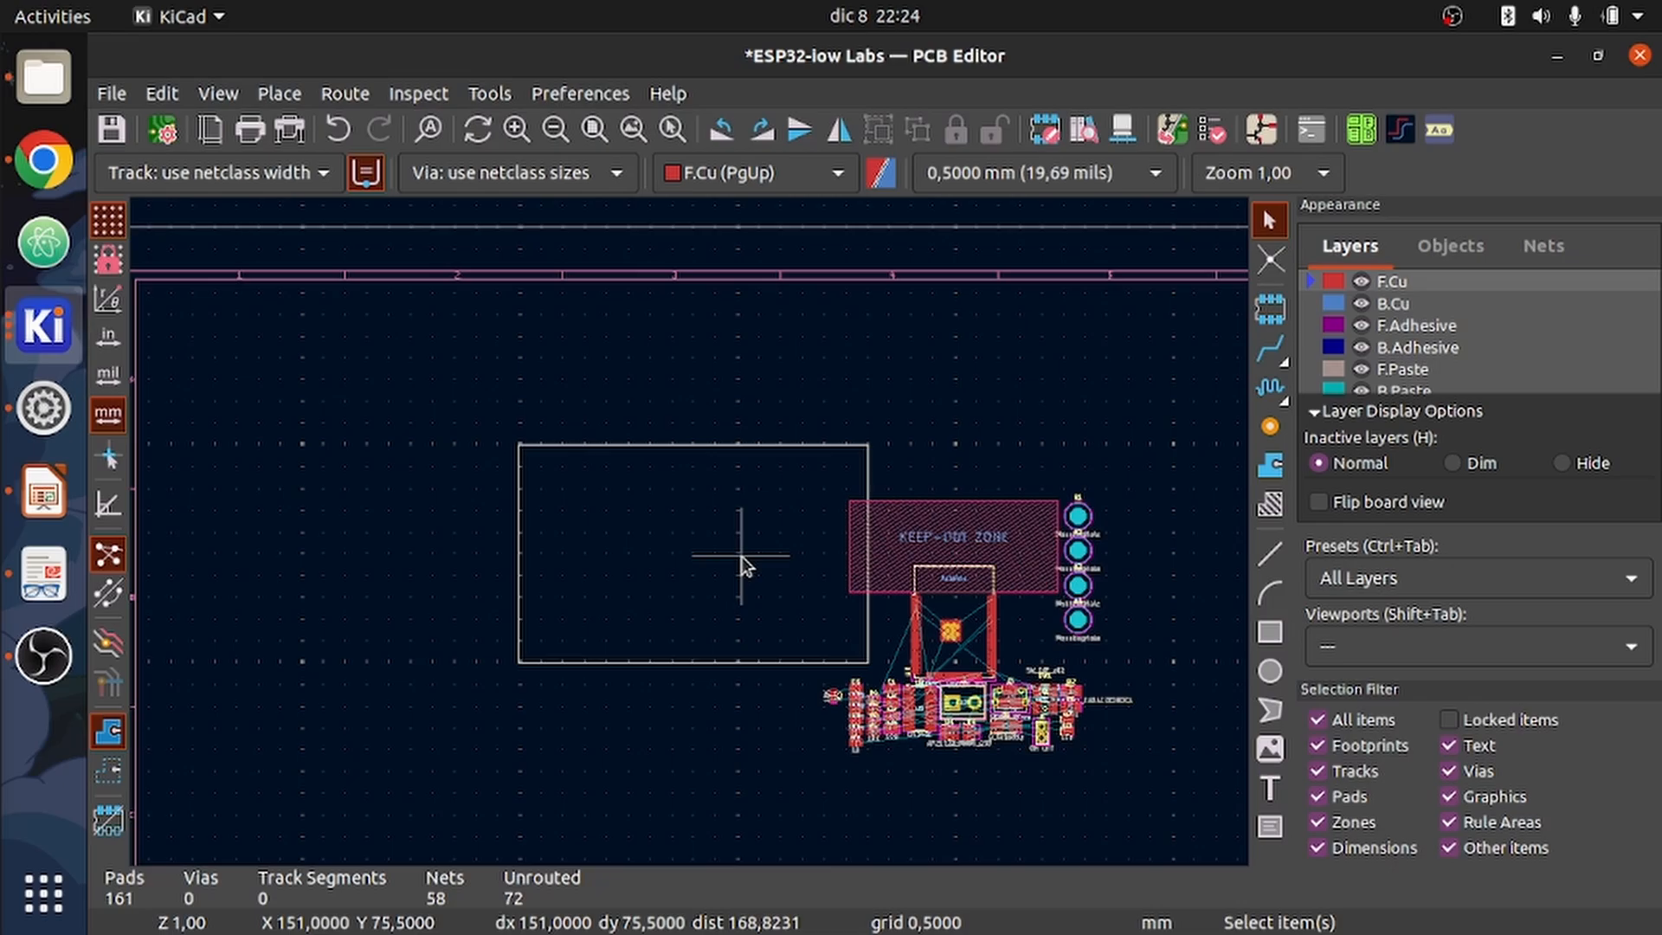
{"action": "left_click", "coordinate": [1078, 517]}
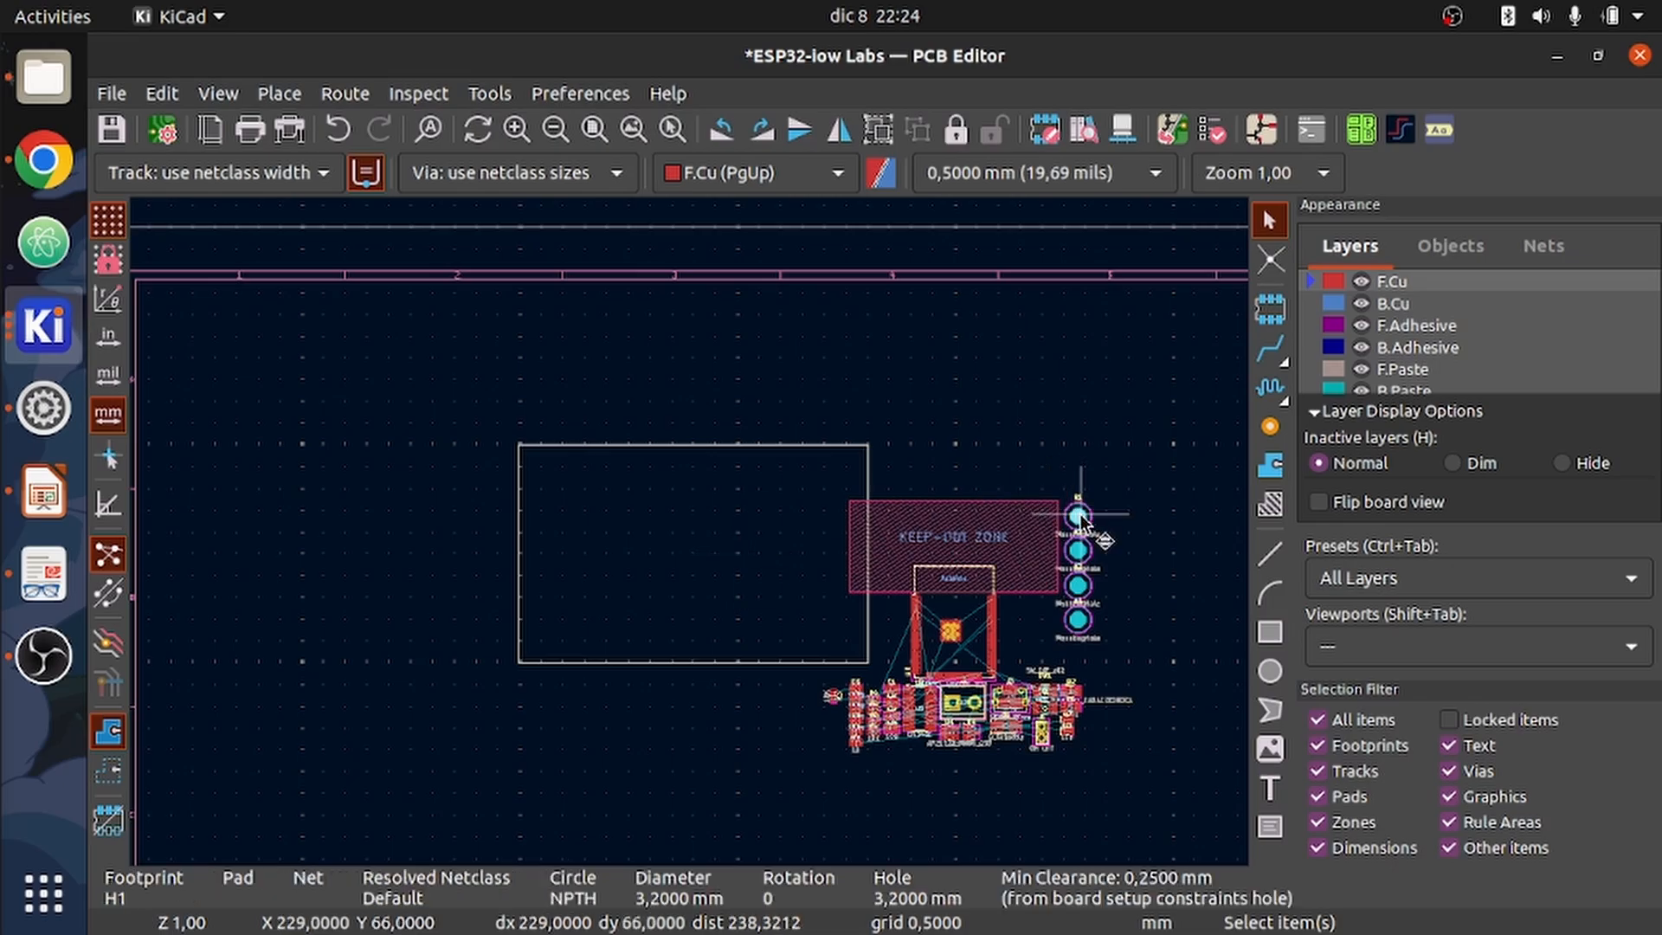
{"action": "left_click_drag", "start_coordinate": [1077, 517], "coordinate": [534, 459]}
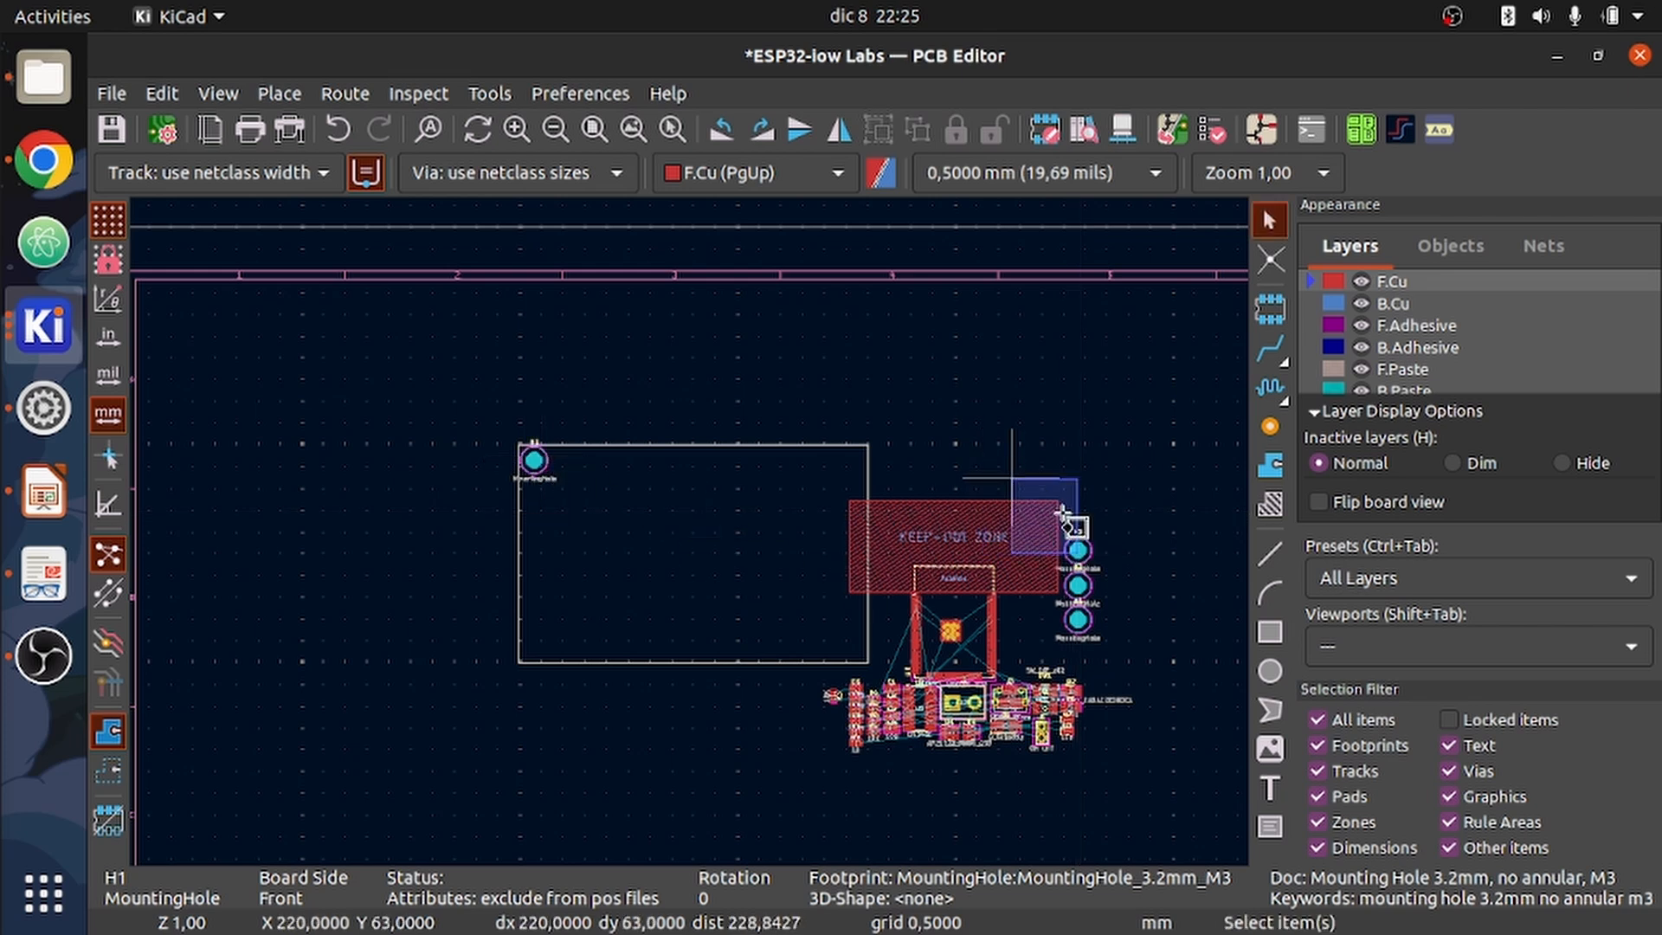
{"action": "left_click", "coordinate": [1105, 528]}
- Move mounting hole H2 into the board outline's lower-left corner and H3 into its upper-right corner
{"action": "scroll", "coordinate": [1105, 529], "scroll_direction": "up", "scroll_amount": 3}
{"action": "scroll", "coordinate": [701, 530], "scroll_direction": "down", "scroll_amount": 5}
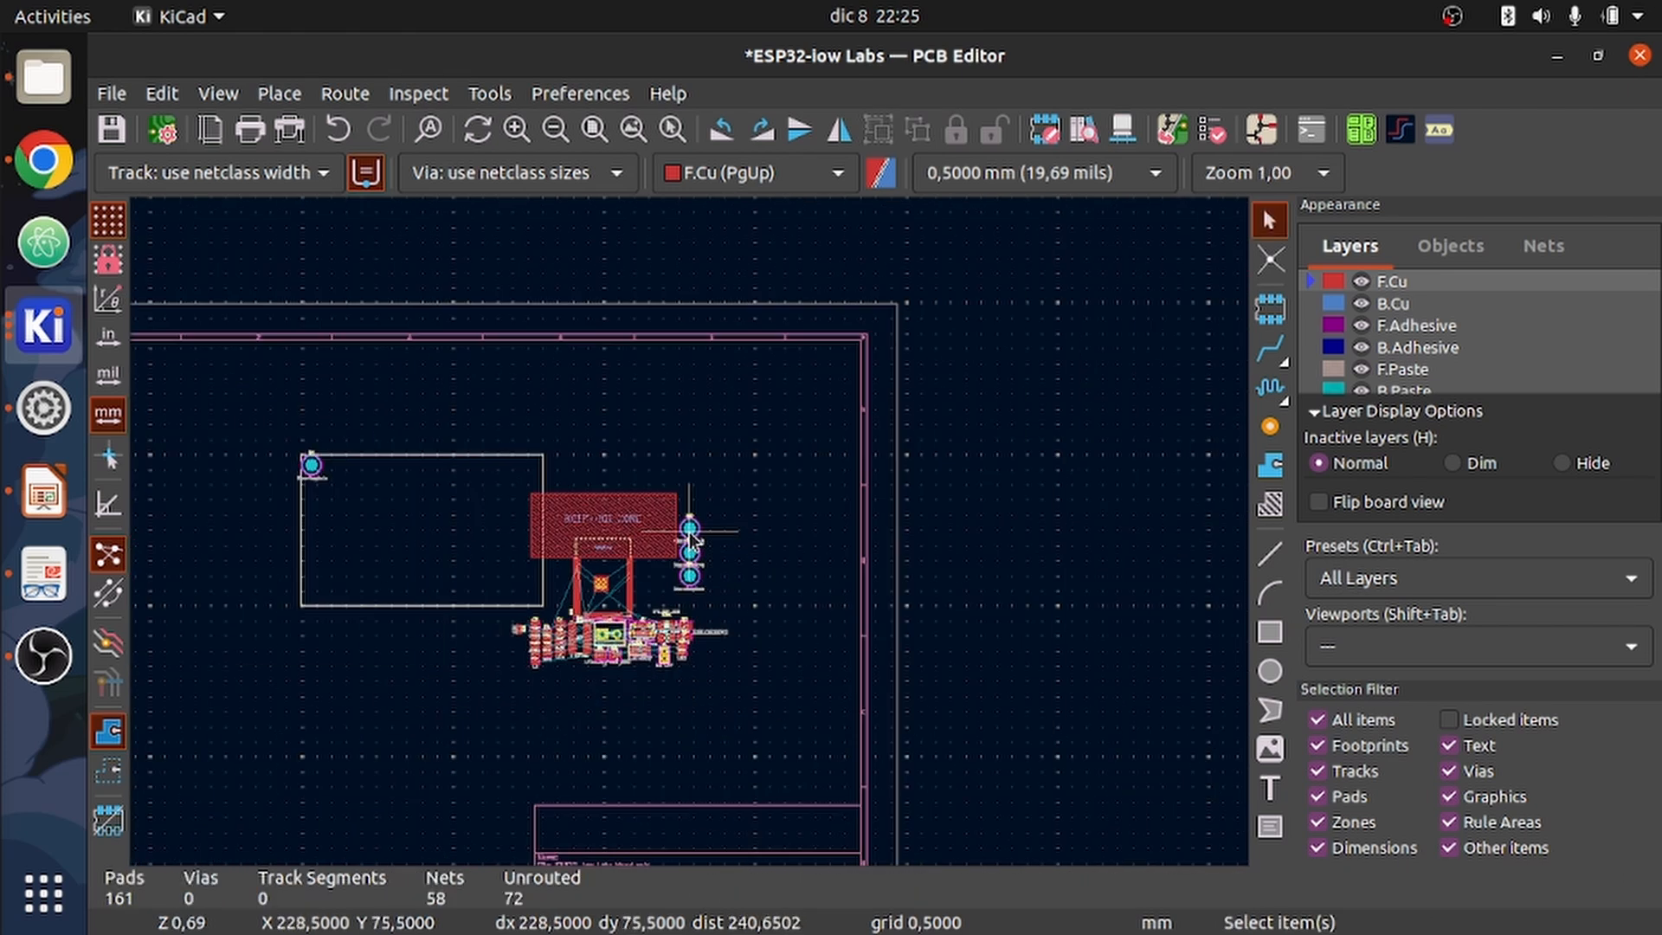
{"action": "left_click", "coordinate": [693, 542]}
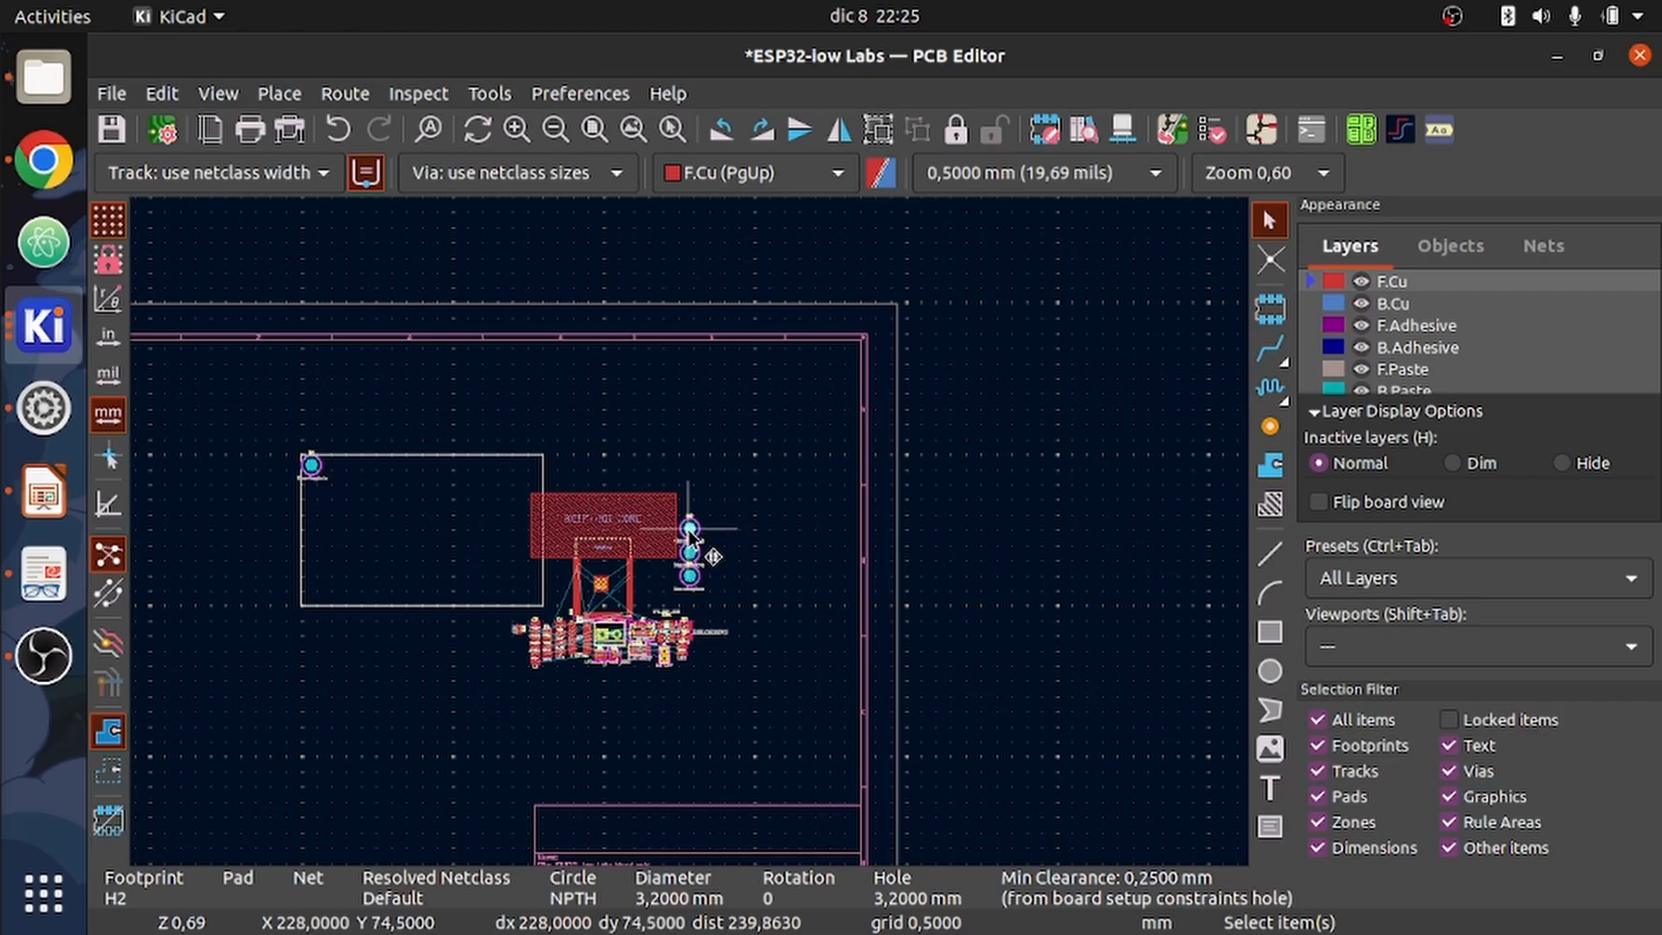
{"action": "left_click_drag", "start_coordinate": [690, 531], "coordinate": [313, 598]}
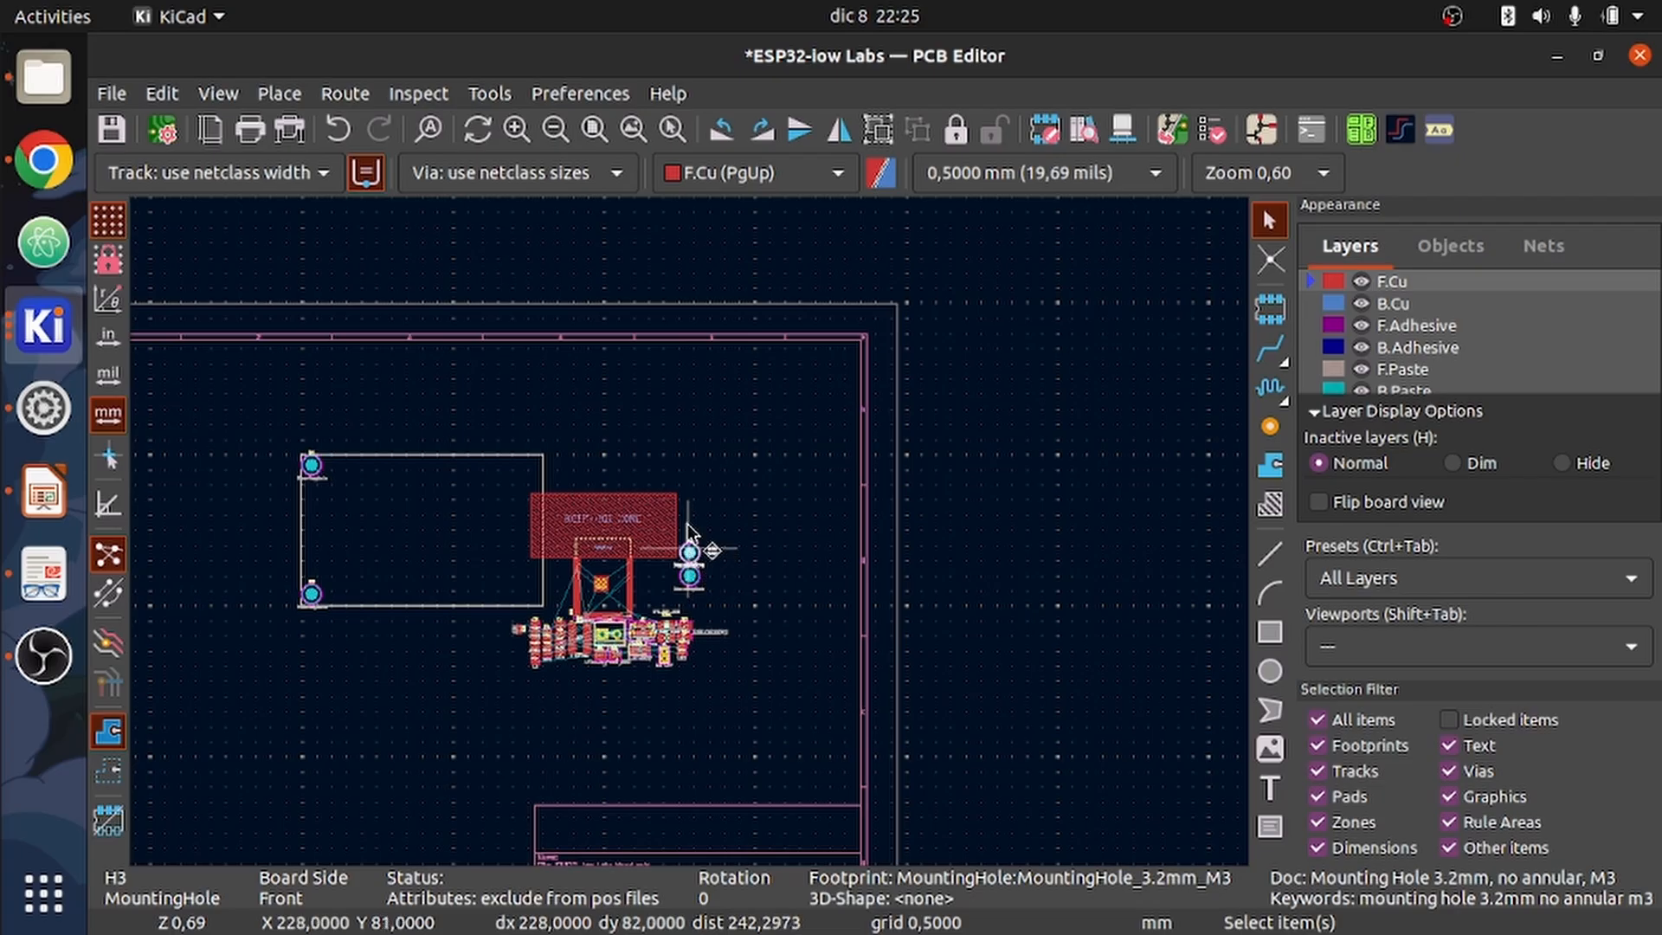
{"action": "left_click_drag", "start_coordinate": [689, 554], "coordinate": [532, 473]}
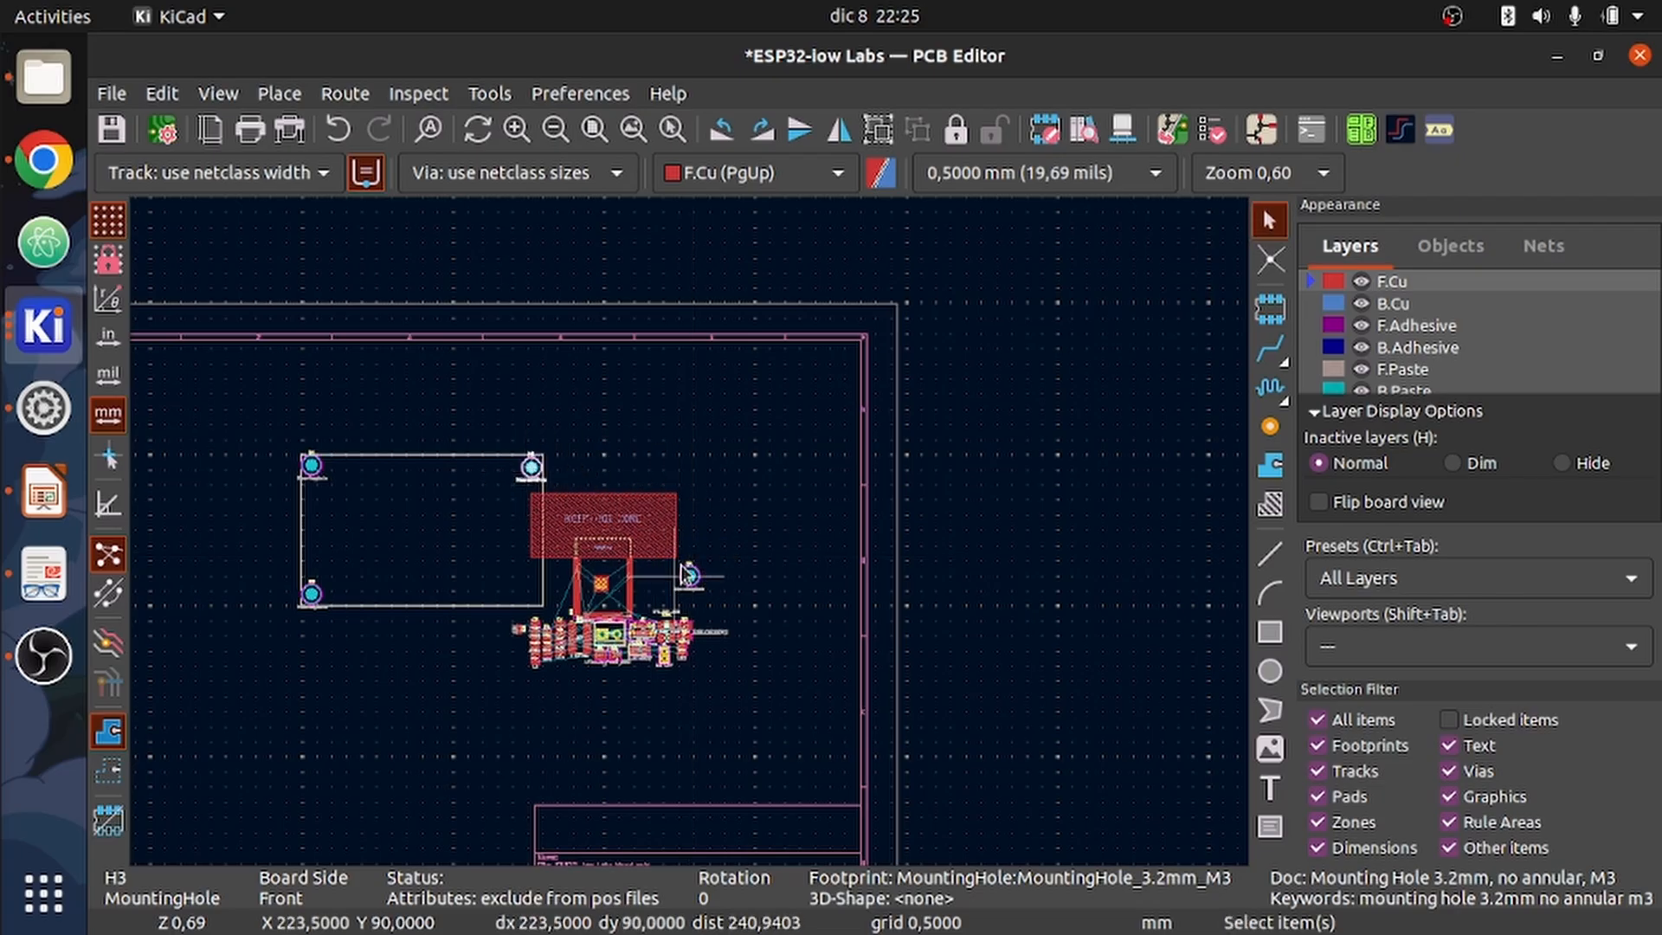
- Move mounting hole H4 into the board outline's lower-right corner
{"action": "left_click", "coordinate": [692, 578]}
{"action": "left_click", "coordinate": [712, 563]}
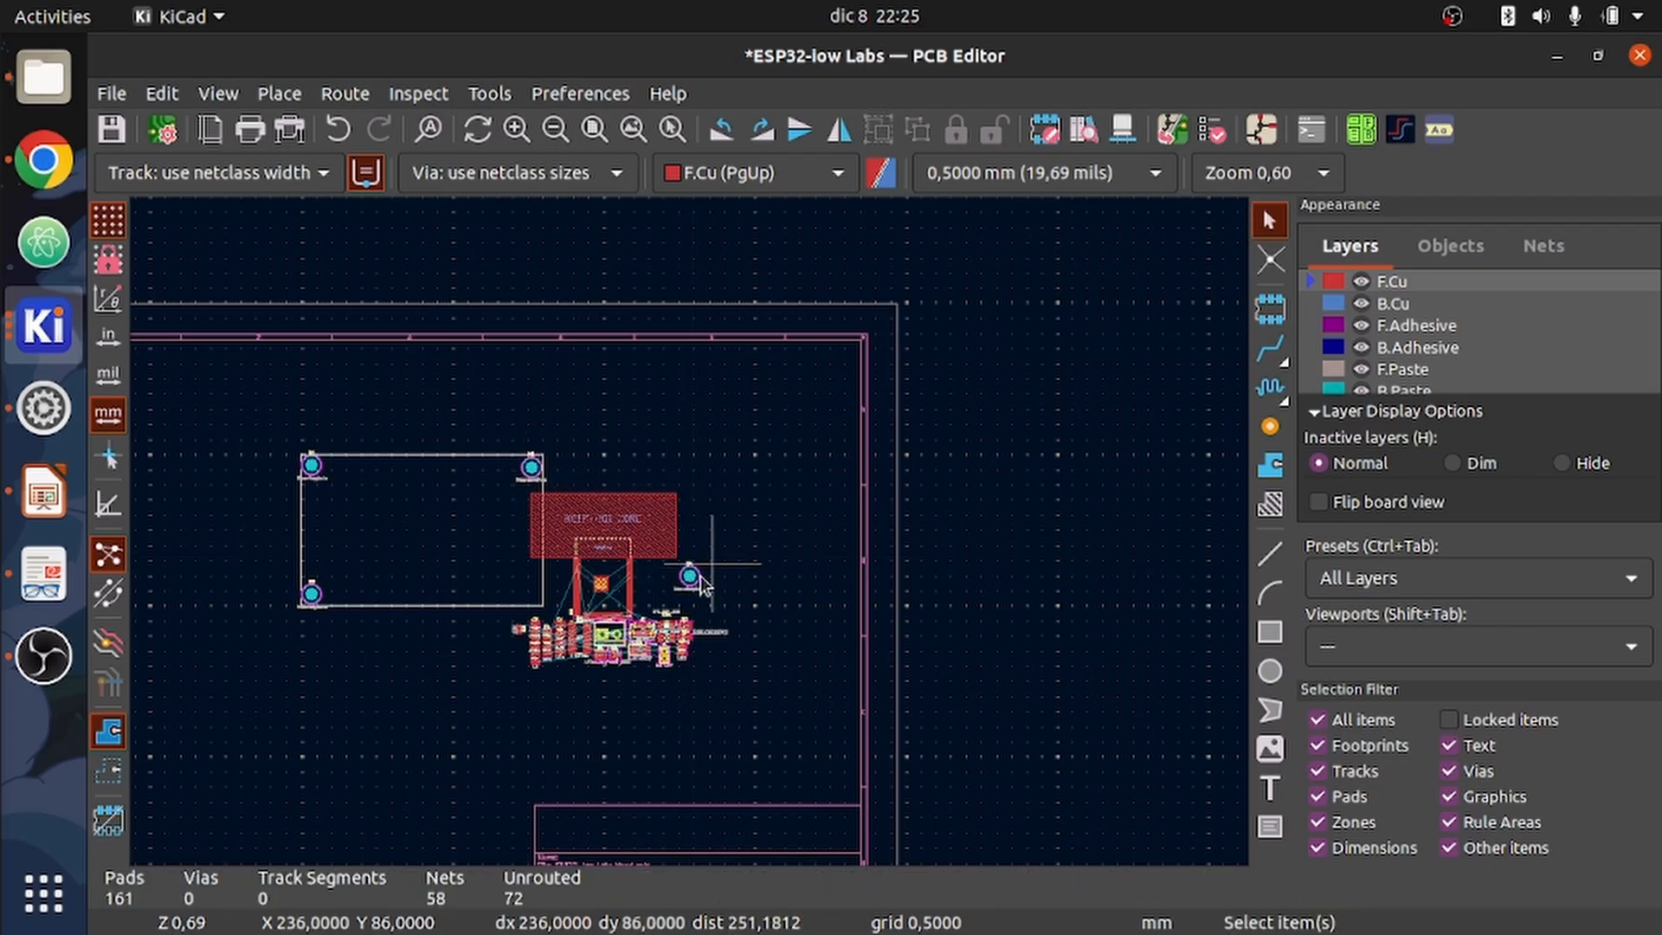
{"action": "left_click", "coordinate": [689, 583]}
{"action": "left_click_drag", "start_coordinate": [692, 576], "coordinate": [533, 597]}
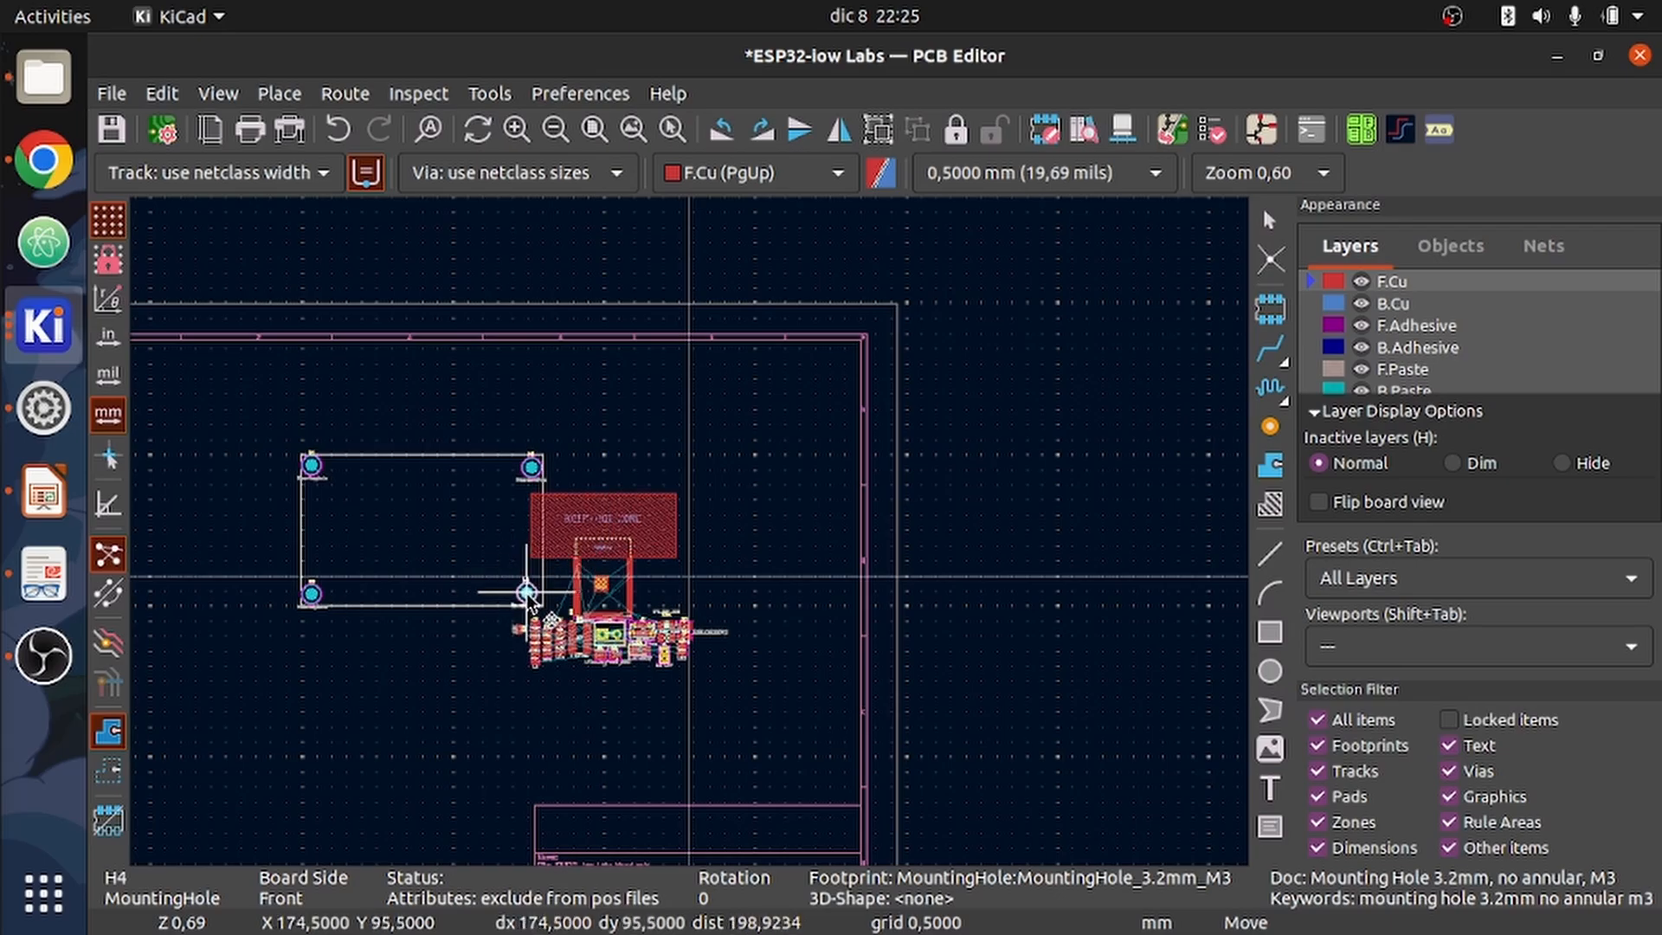
{"action": "scroll", "coordinate": [455, 599], "scroll_direction": "up", "scroll_amount": 4}
{"action": "scroll", "coordinate": [692, 529], "scroll_direction": "down", "scroll_amount": 3}
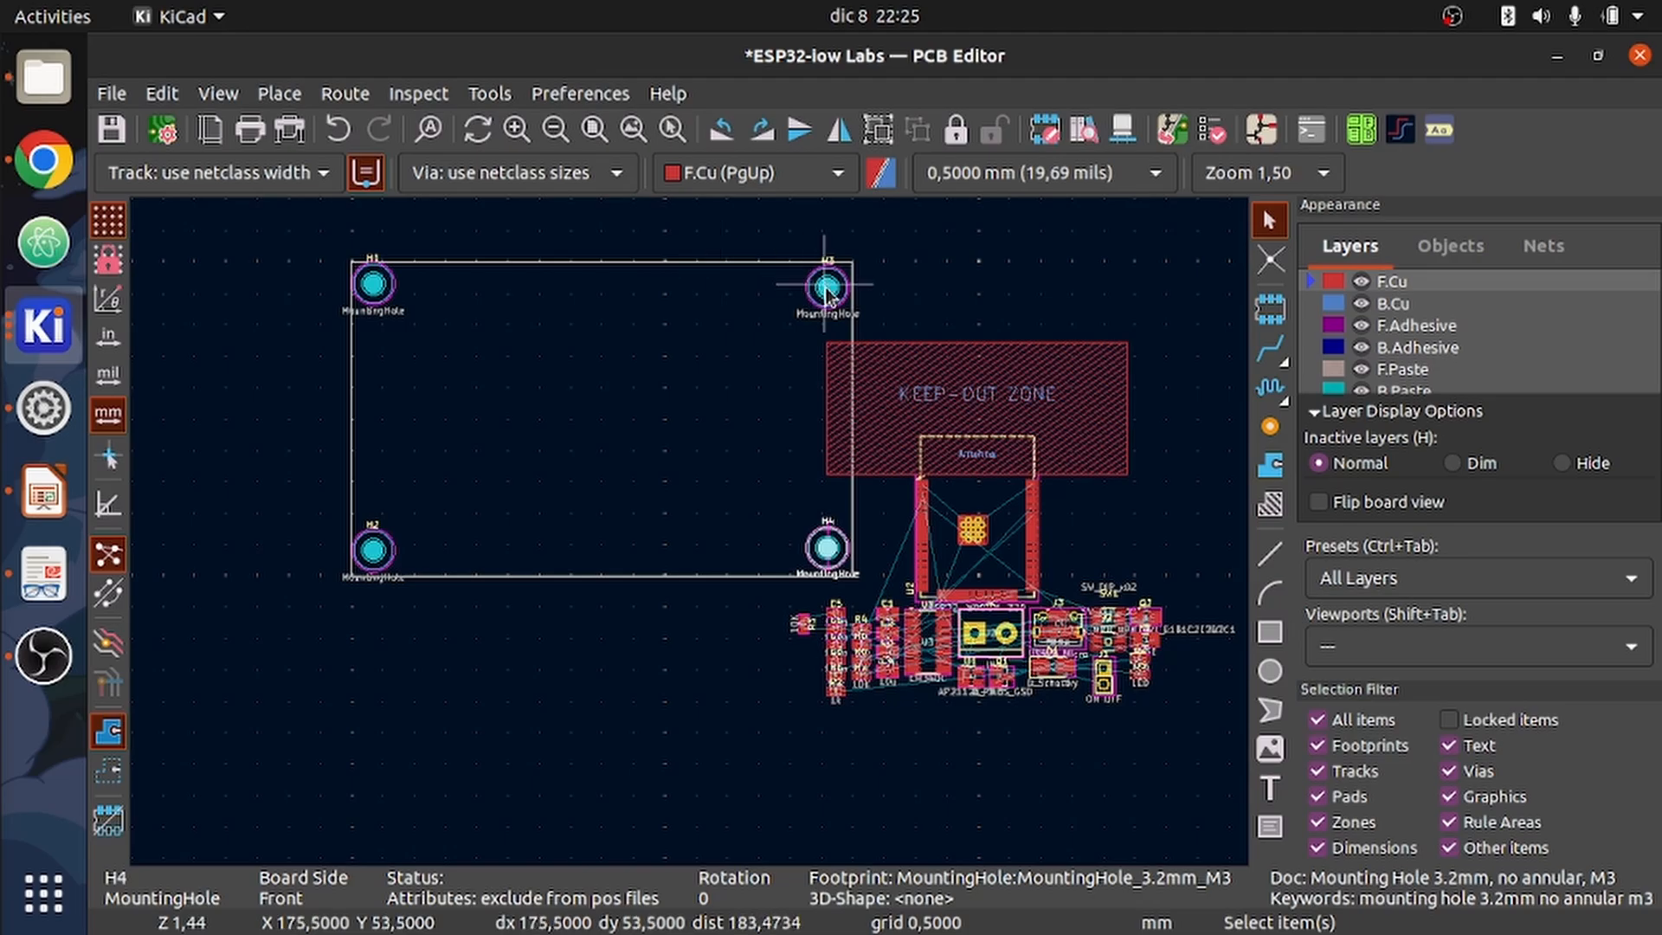
- Nudge mounting hole H4 slightly closer to the outline's lower-right corner
{"action": "scroll", "coordinate": [779, 561], "scroll_direction": "up", "scroll_amount": 5}
{"action": "scroll", "coordinate": [690, 532], "scroll_direction": "up", "scroll_amount": 1}
{"action": "scroll", "coordinate": [689, 531], "scroll_direction": "down", "scroll_amount": 1}
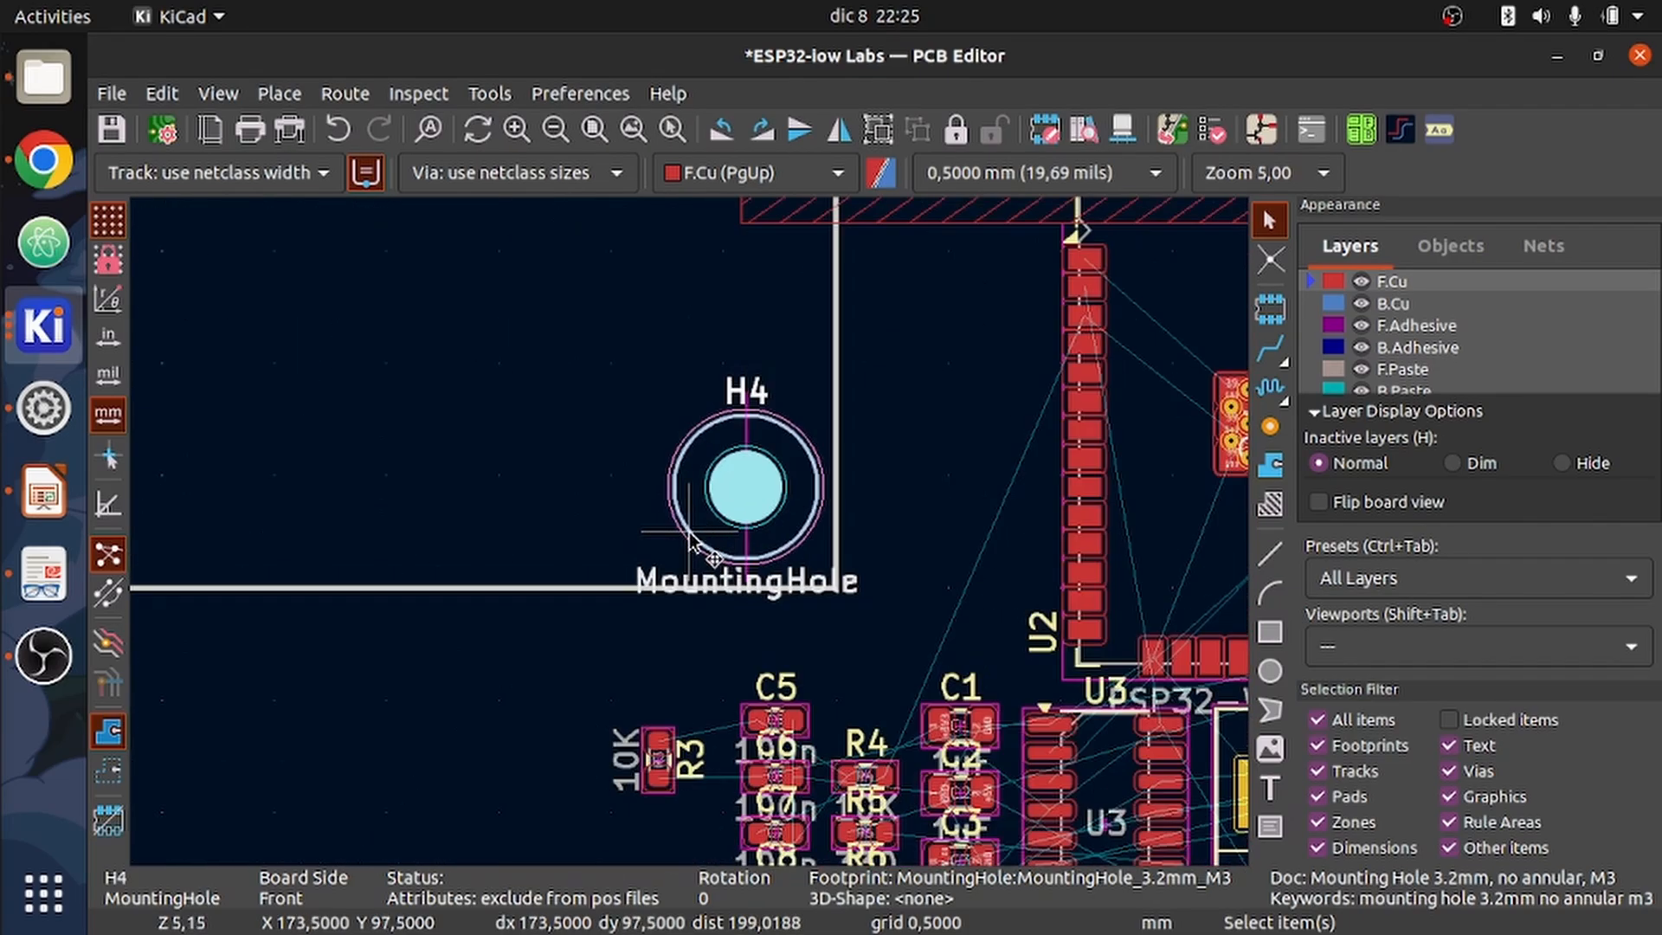
{"action": "left_click", "coordinate": [730, 492]}
{"action": "left_click_drag", "start_coordinate": [736, 496], "coordinate": [758, 509]}
- Try setting the pad position of mounting hole H2 to X 103 mm and Y 97 mm, and undo that change
{"action": "scroll", "coordinate": [277, 419], "scroll_direction": "down", "scroll_amount": 5}
{"action": "scroll", "coordinate": [280, 555], "scroll_direction": "up", "scroll_amount": 2}
{"action": "scroll", "coordinate": [689, 532], "scroll_direction": "up", "scroll_amount": 5}
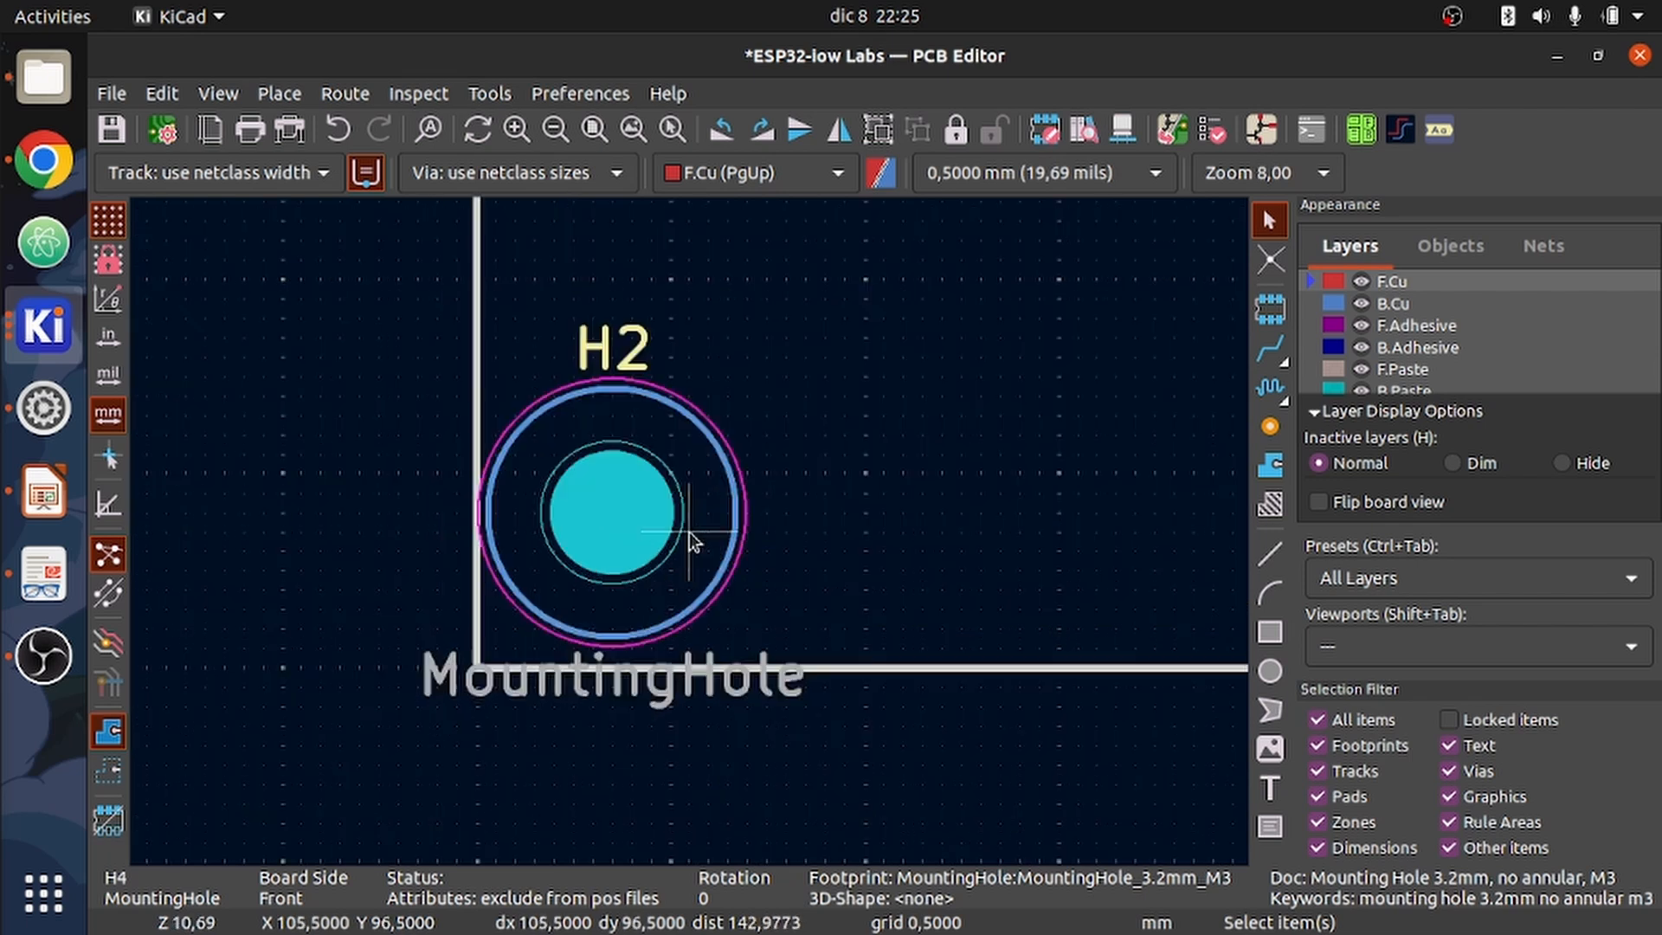
{"action": "left_click", "coordinate": [689, 533]}
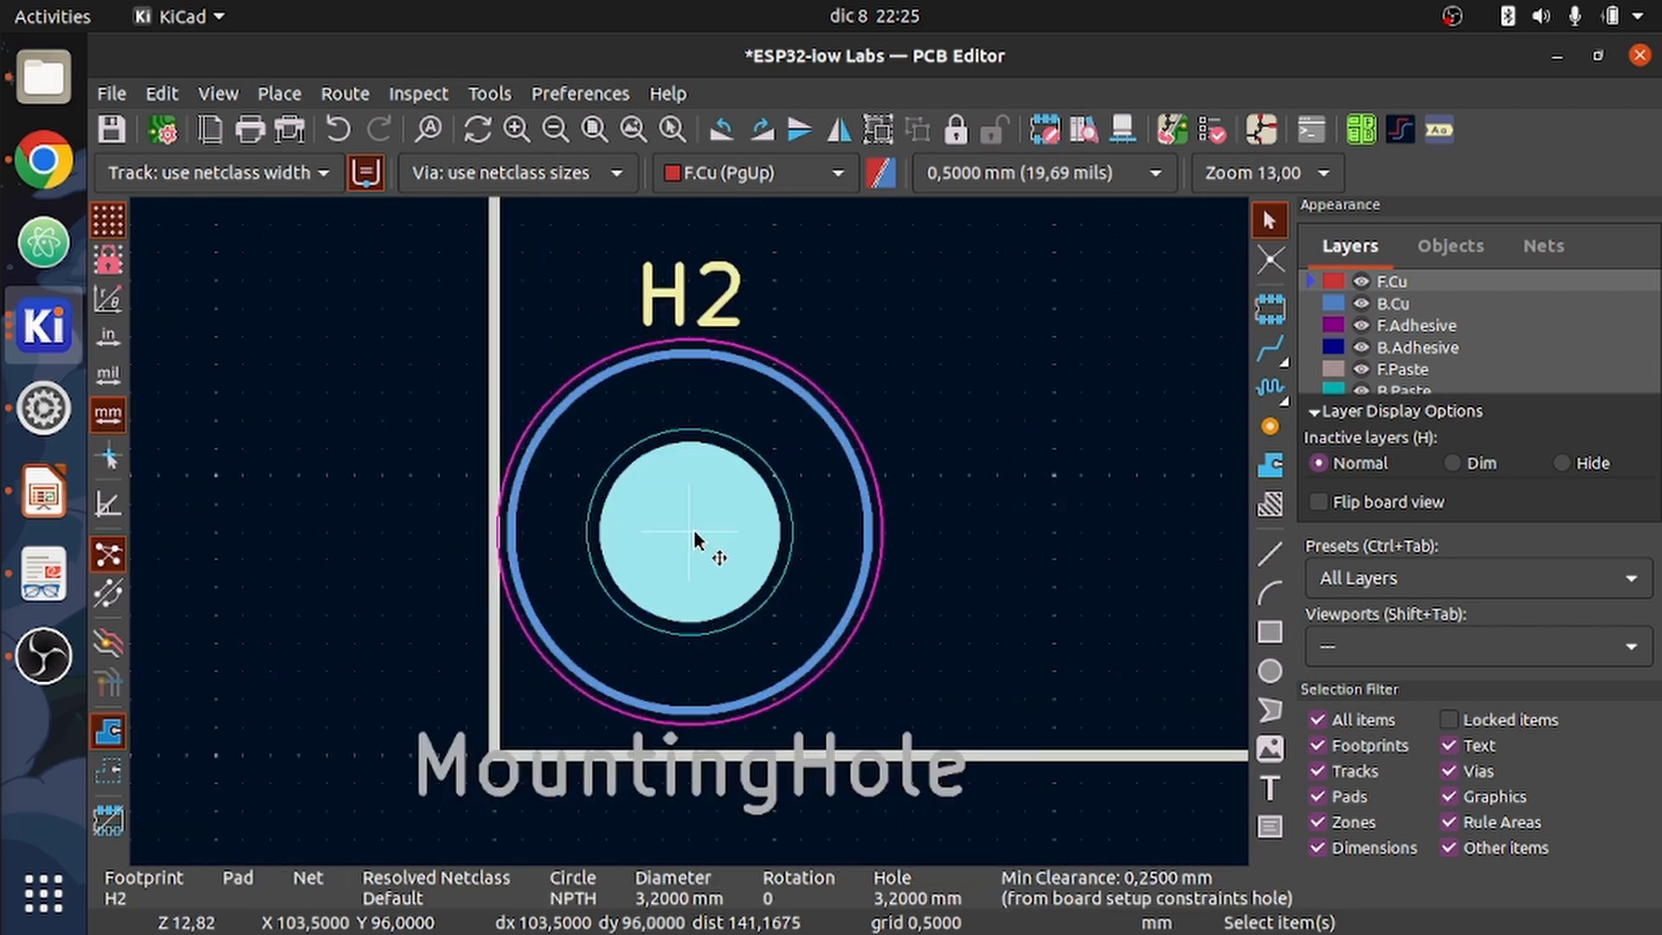
{"action": "double_click", "coordinate": [695, 540]}
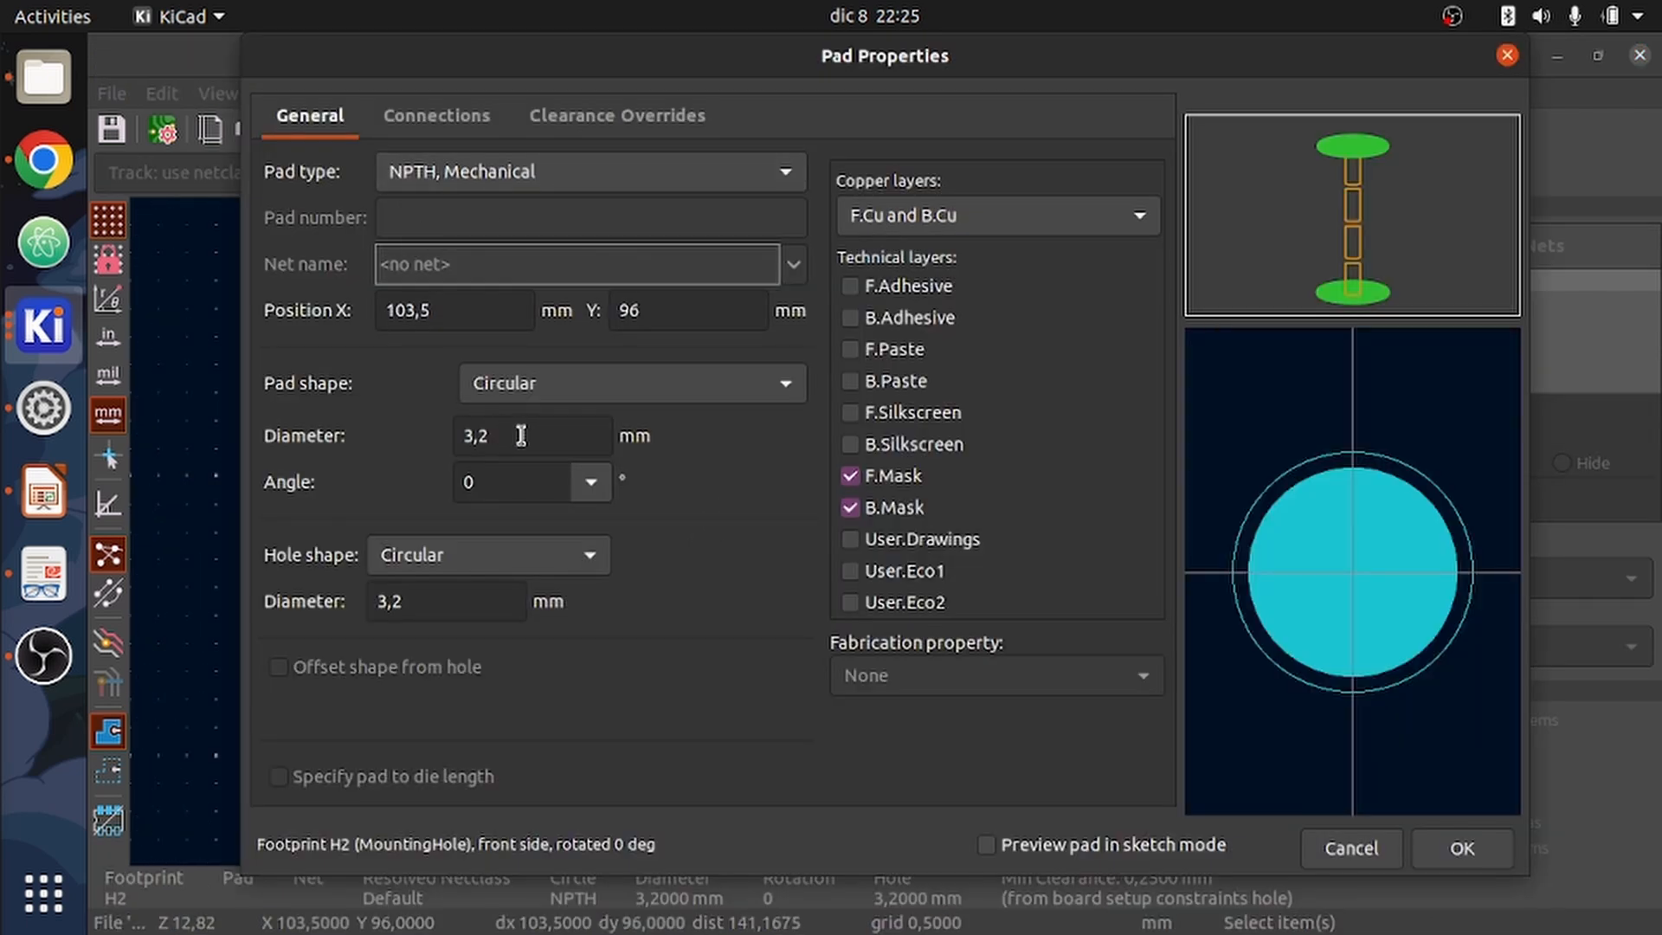
{"action": "left_click_drag", "start_coordinate": [521, 436], "coordinate": [458, 444]}
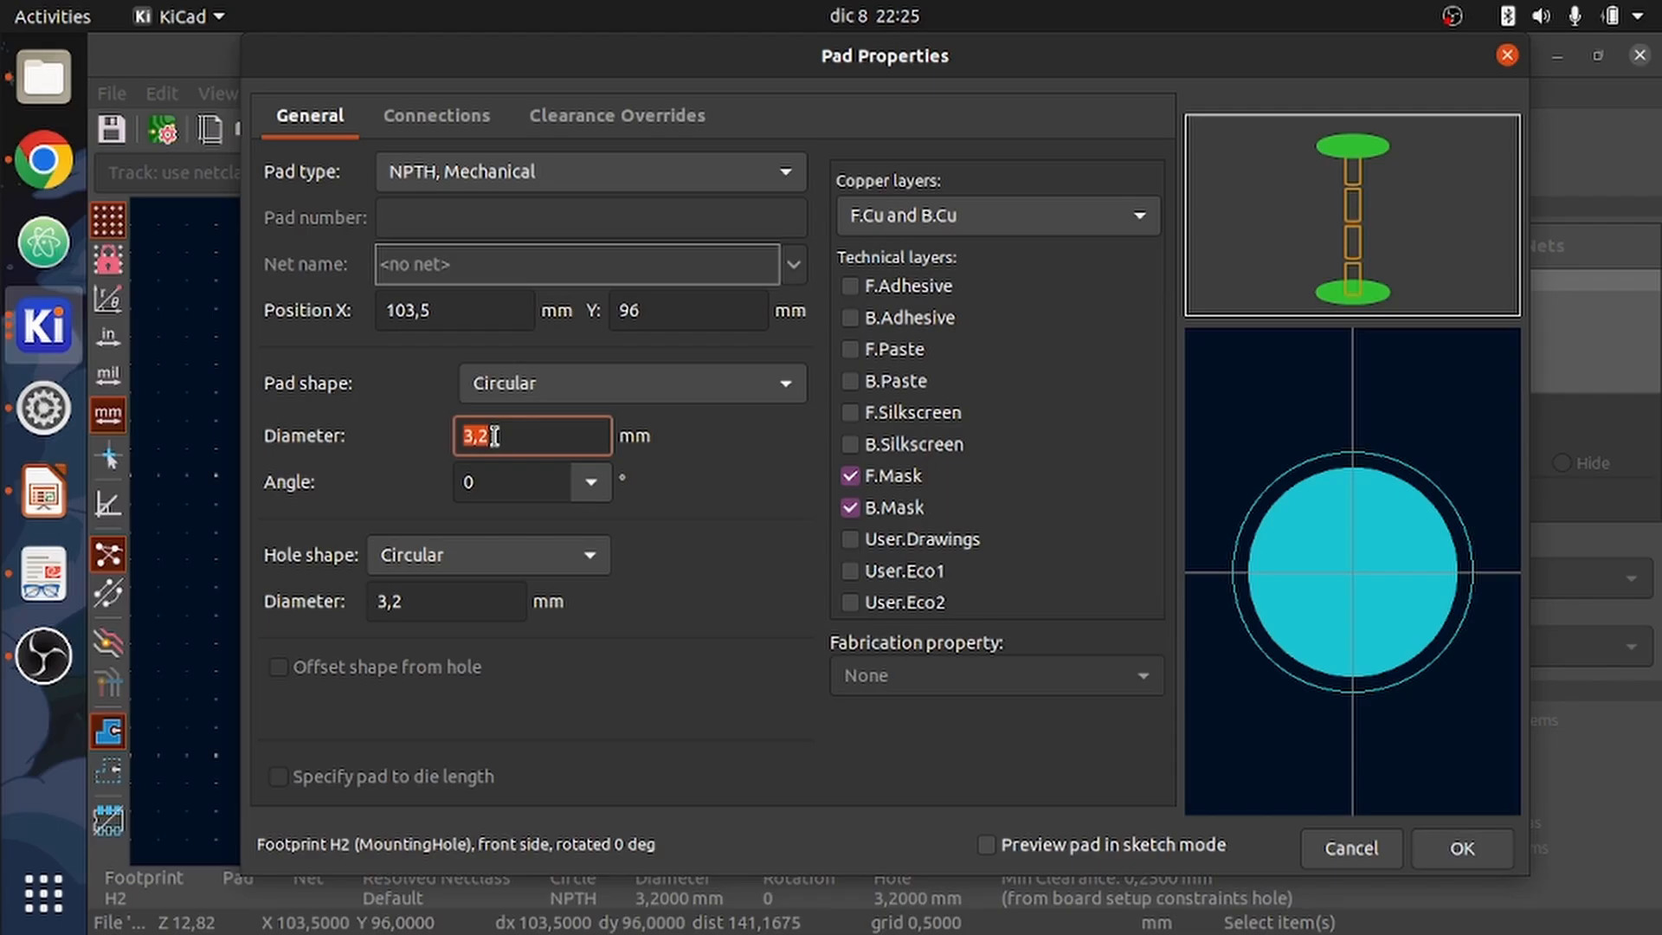
{"action": "left_click", "coordinate": [453, 309]}
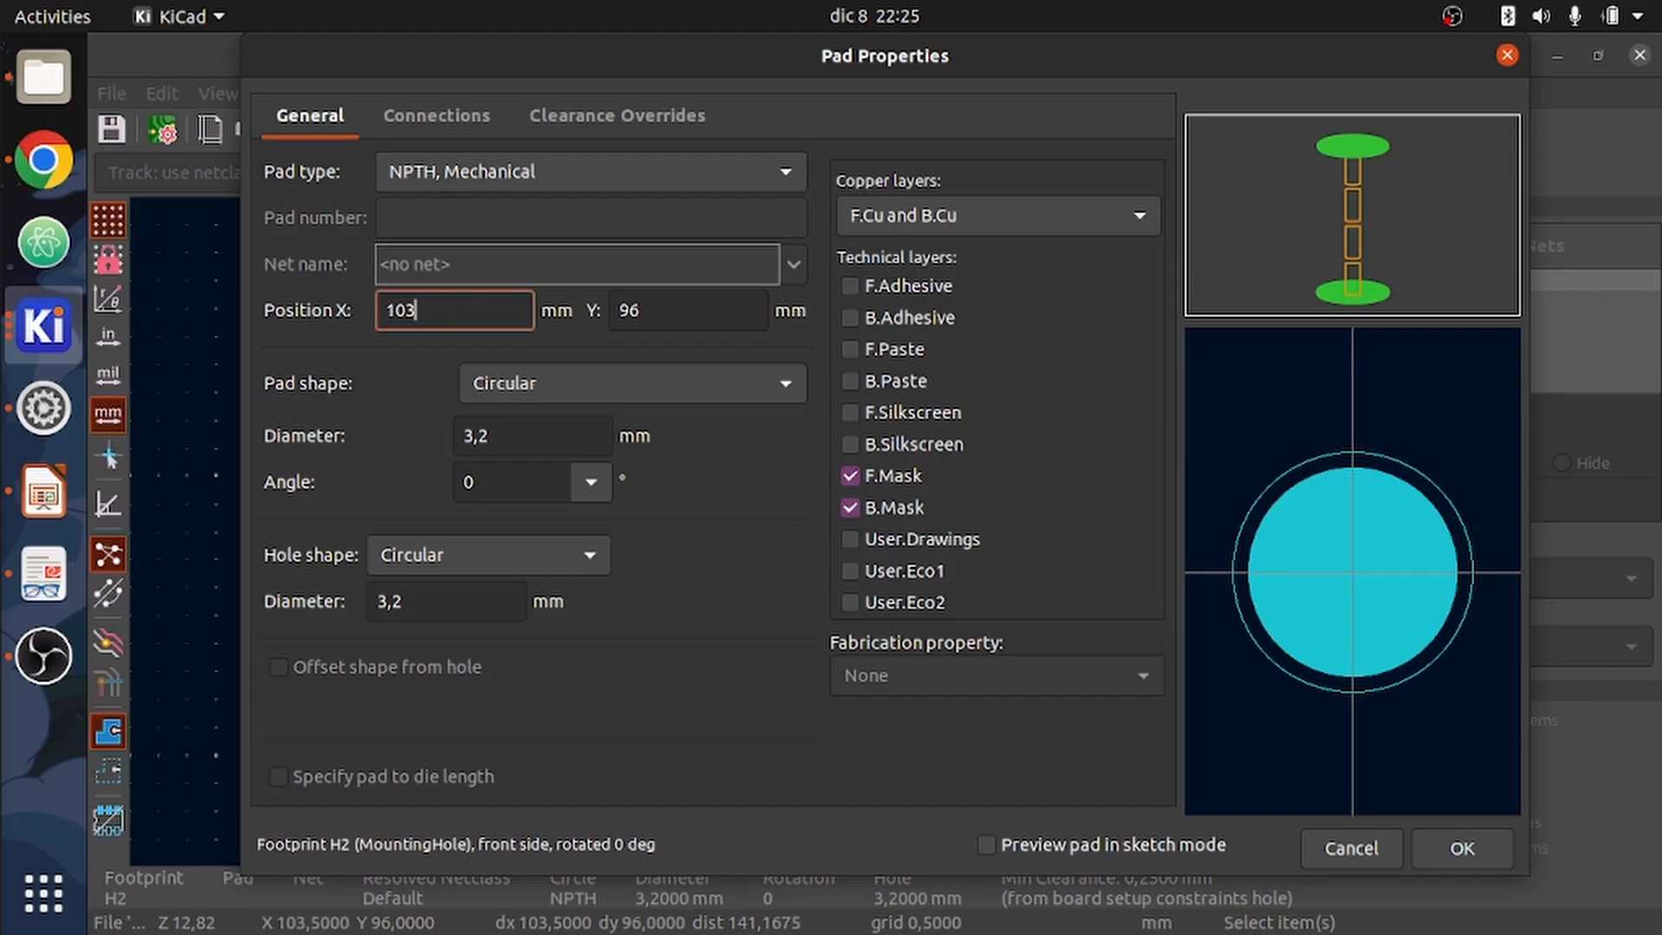
{"action": "left_click", "coordinate": [649, 309]}
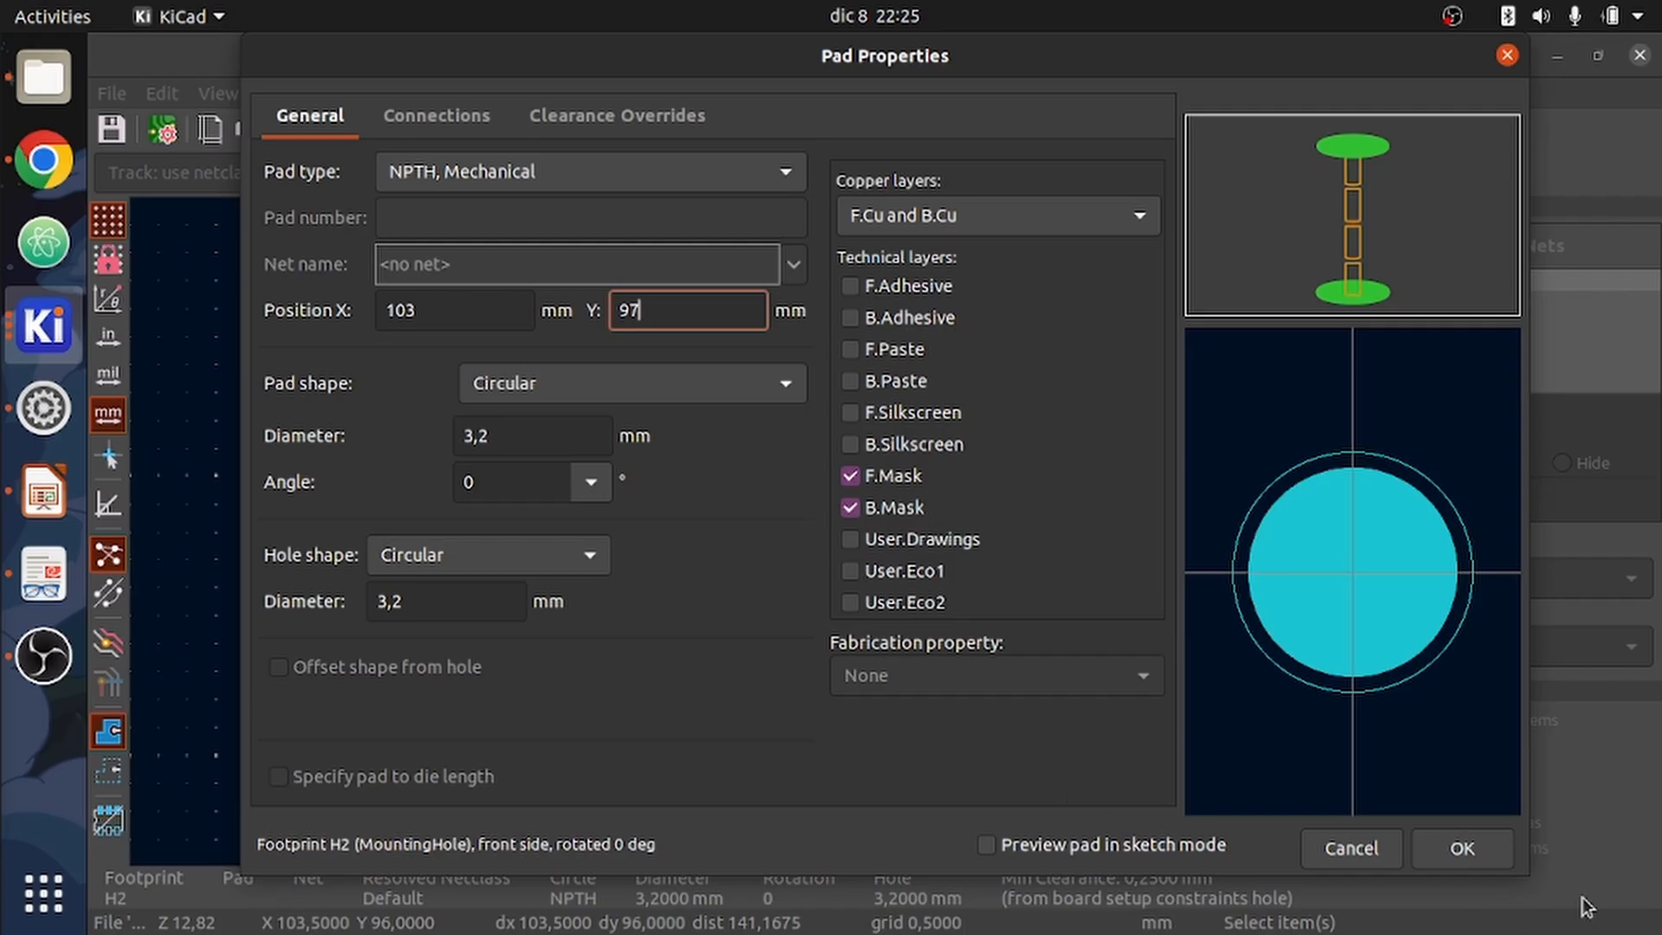
{"action": "left_click", "coordinate": [1480, 853]}
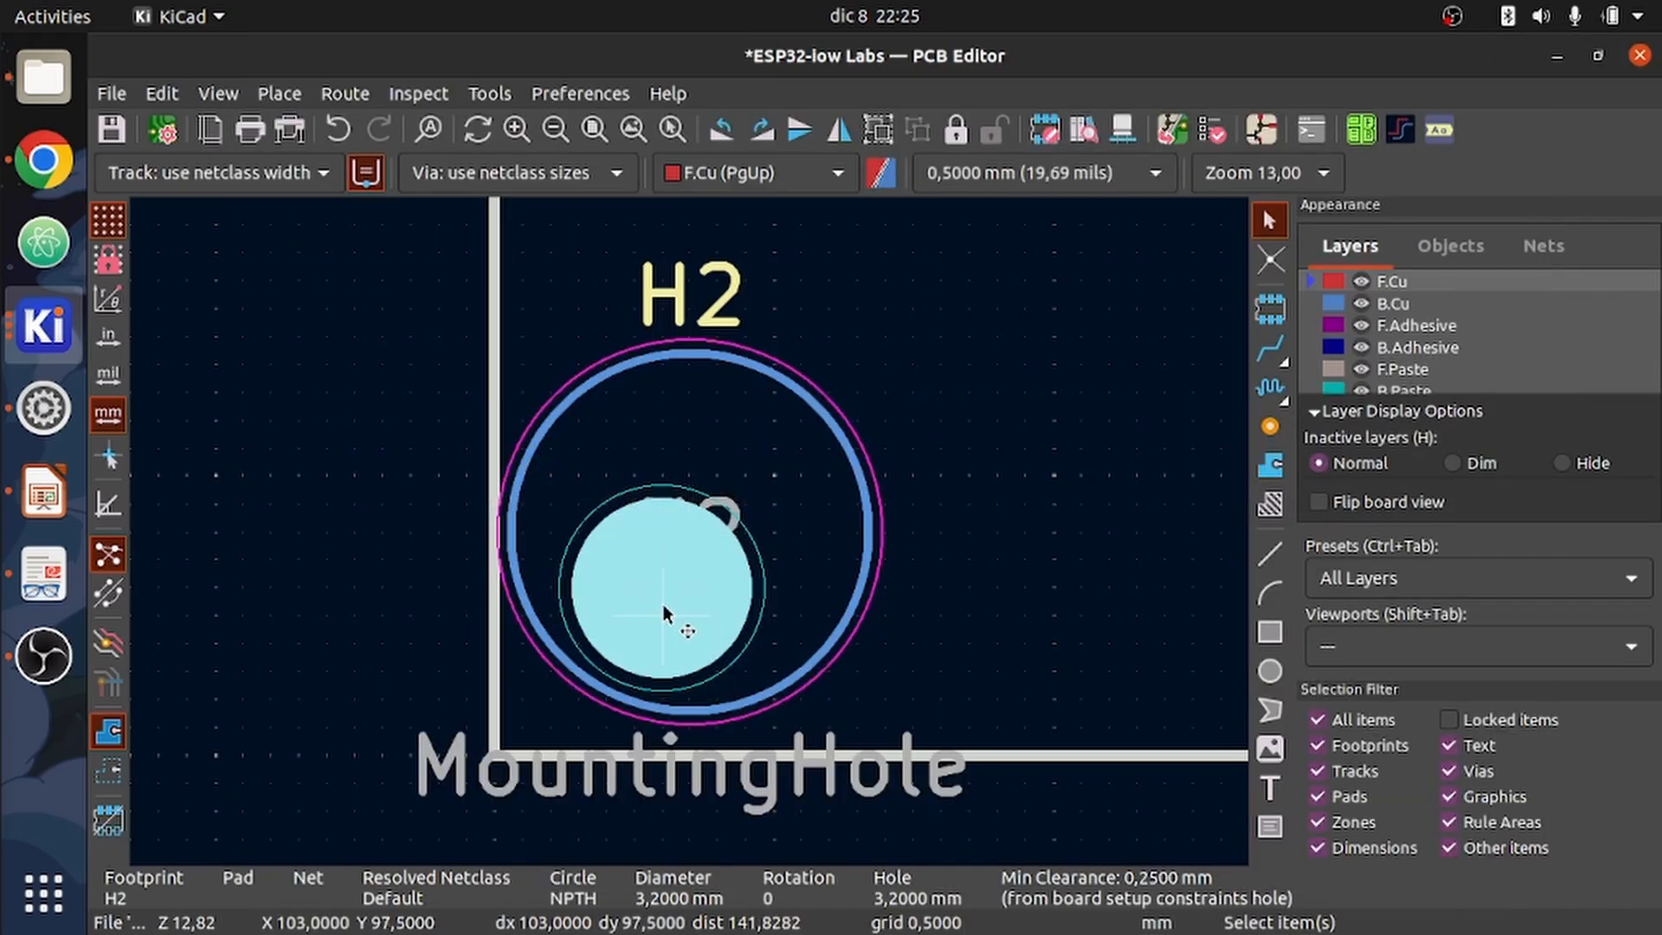
{"action": "left_click", "coordinate": [708, 565]}
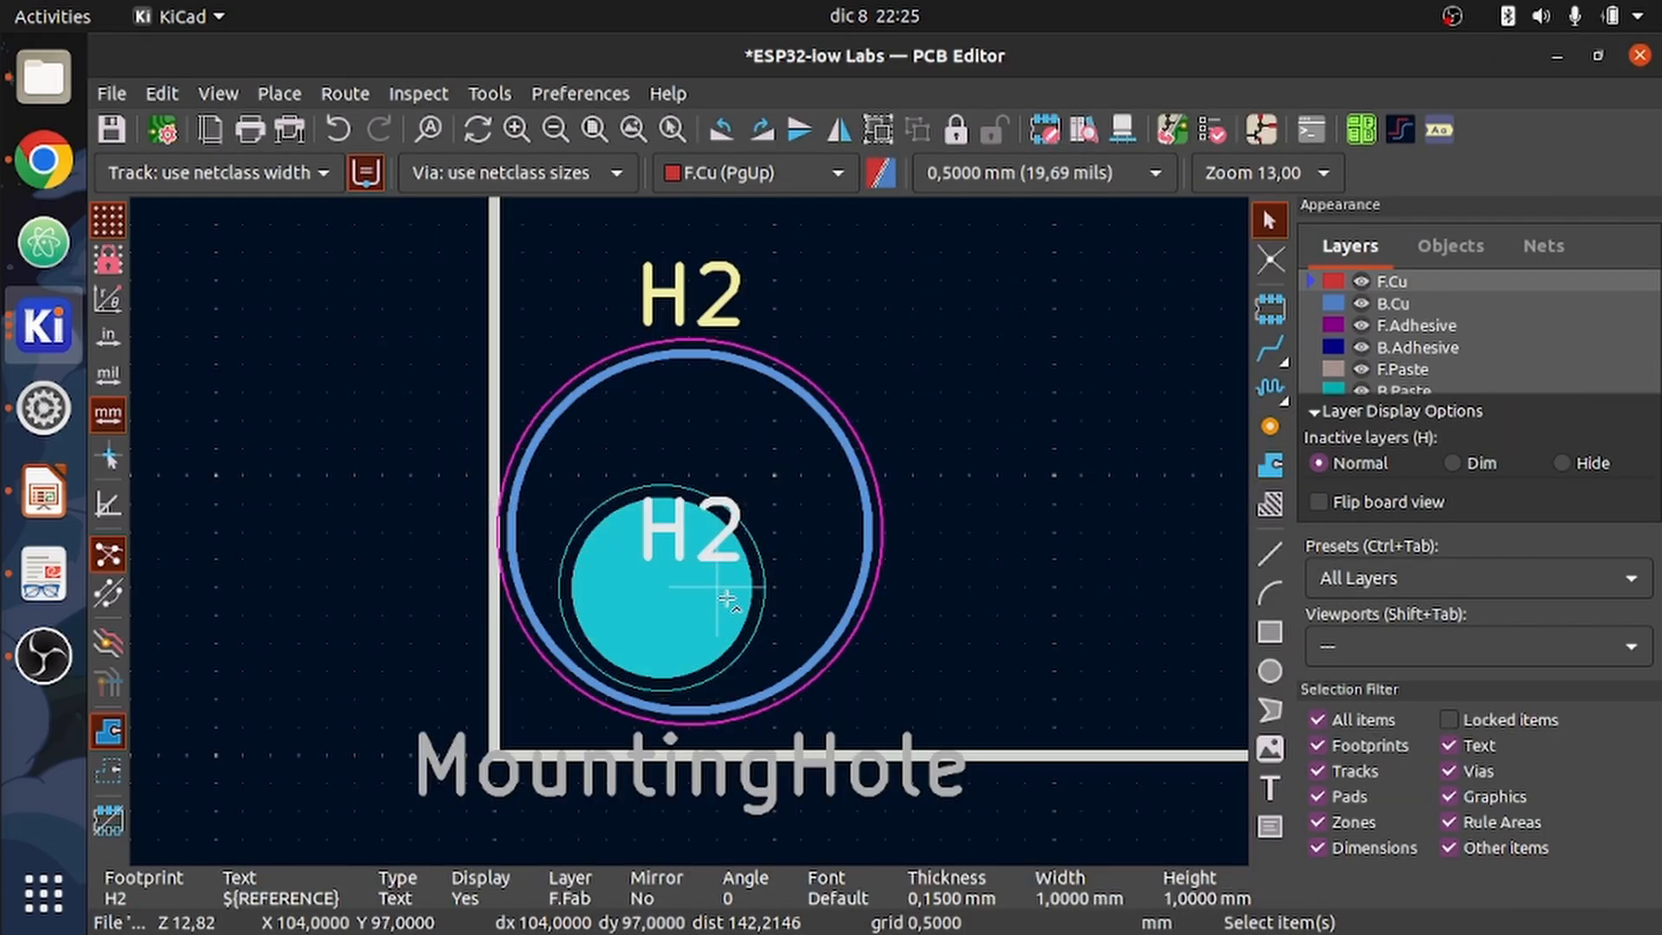
{"action": "key", "text": "ctrl+z"}
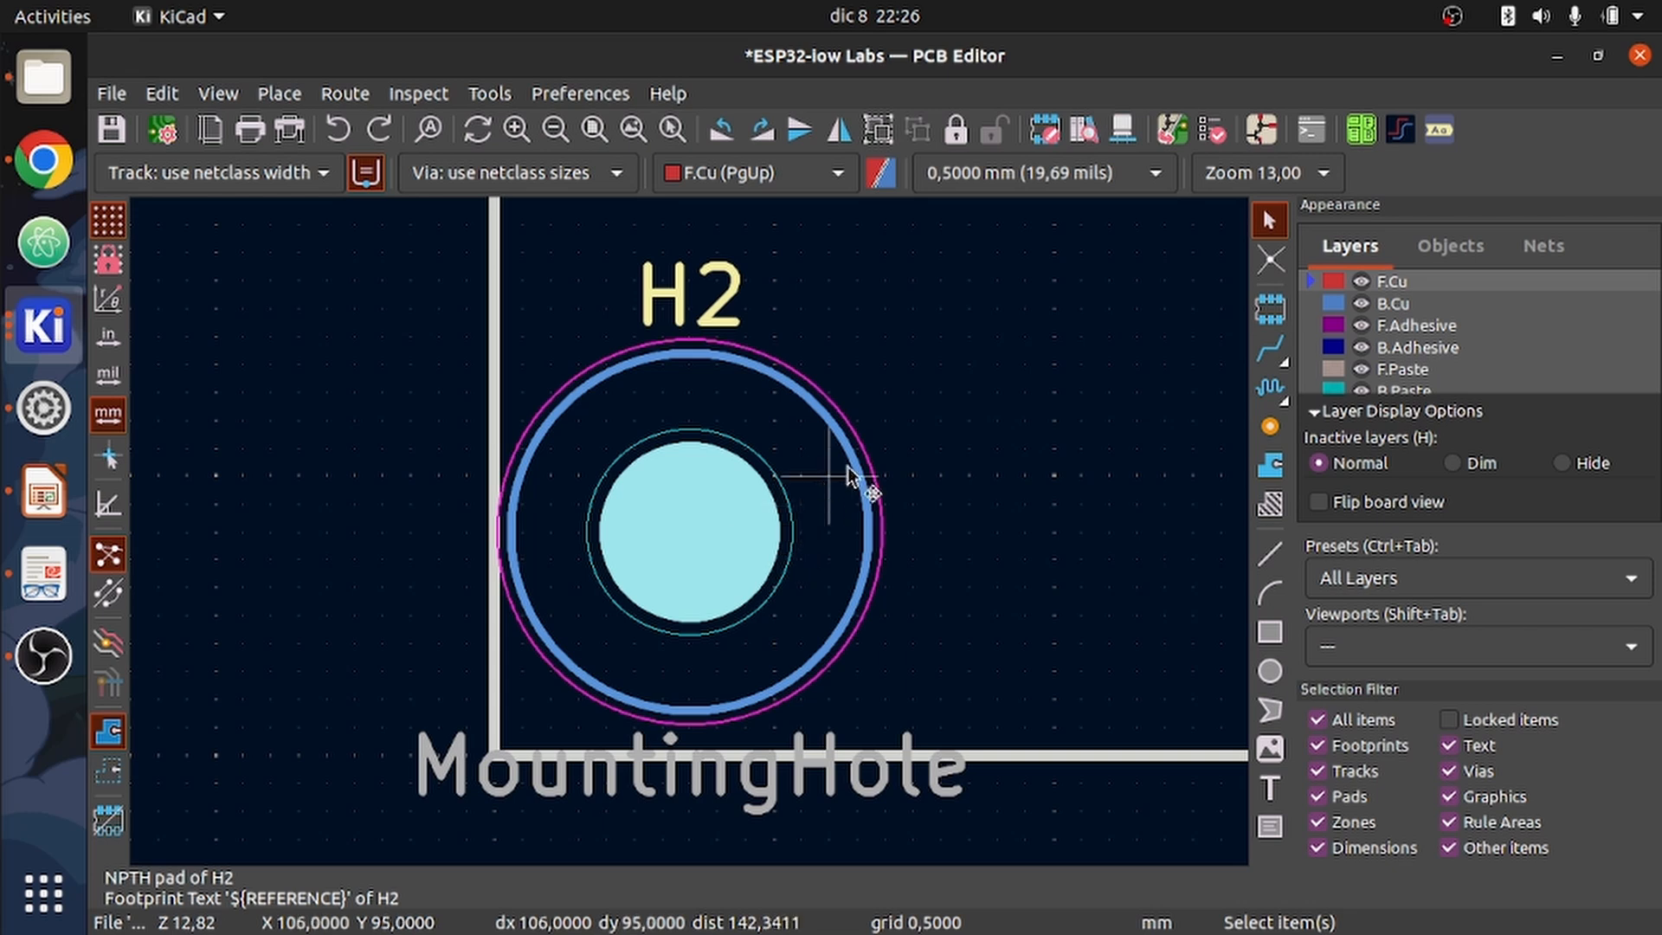
- Set the position of the whole H2 mounting hole footprint to X 103 mm and Y 97 mm
{"action": "left_click", "coordinate": [854, 468]}
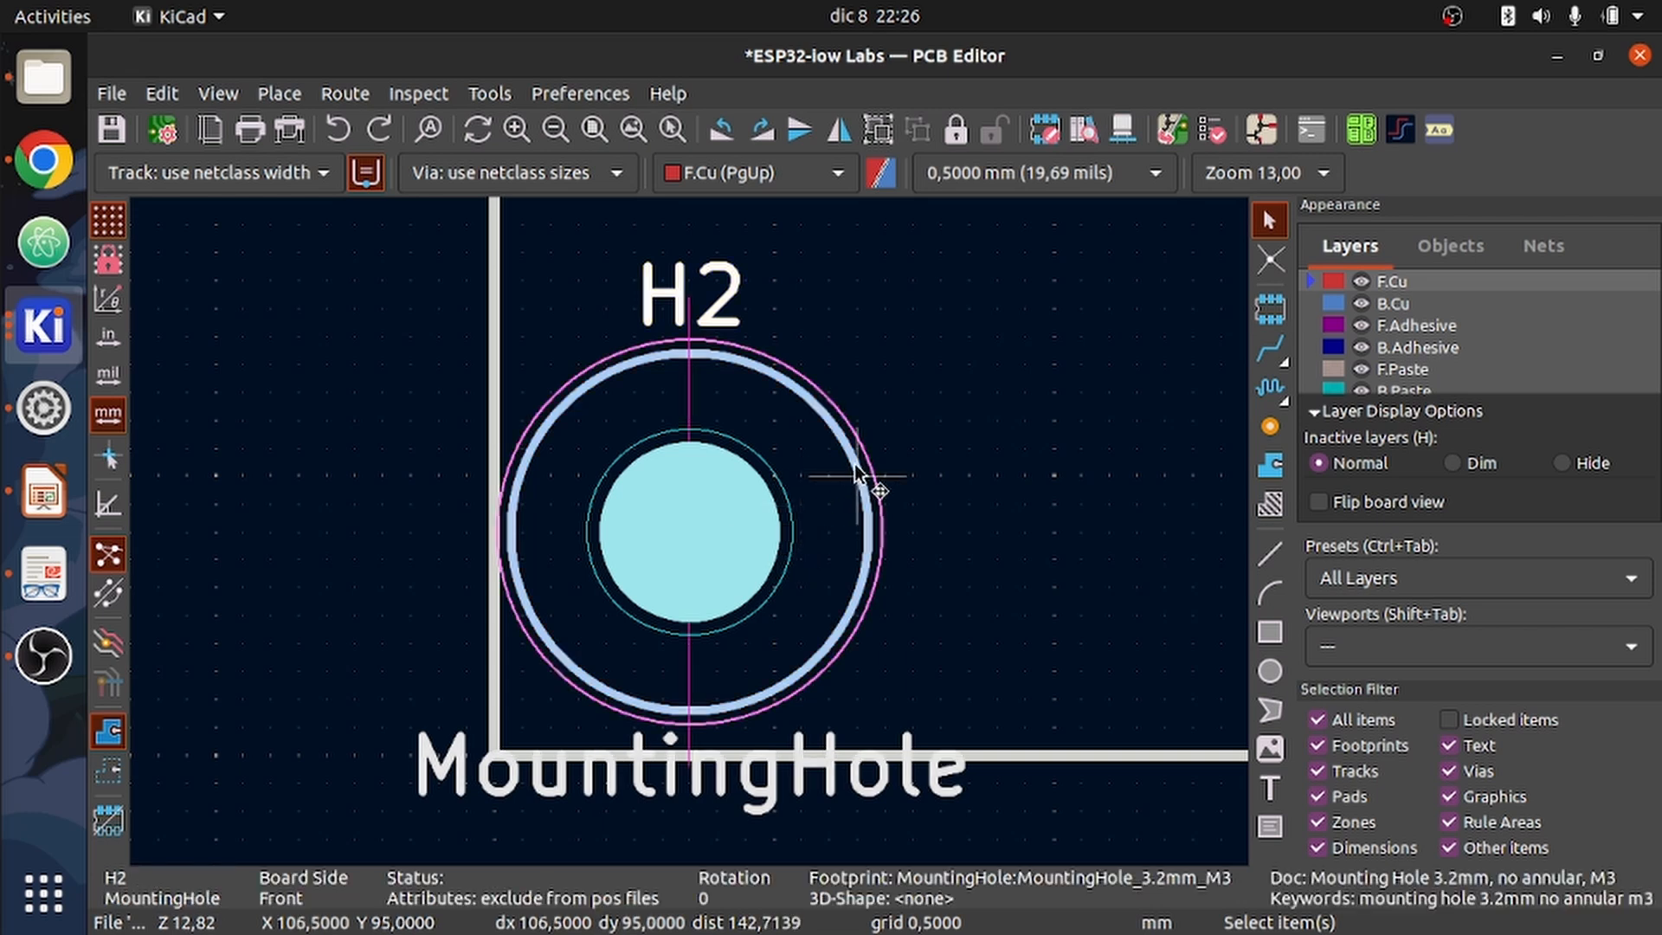
{"action": "double_click", "coordinate": [442, 426]}
{"action": "left_click", "coordinate": [539, 660]}
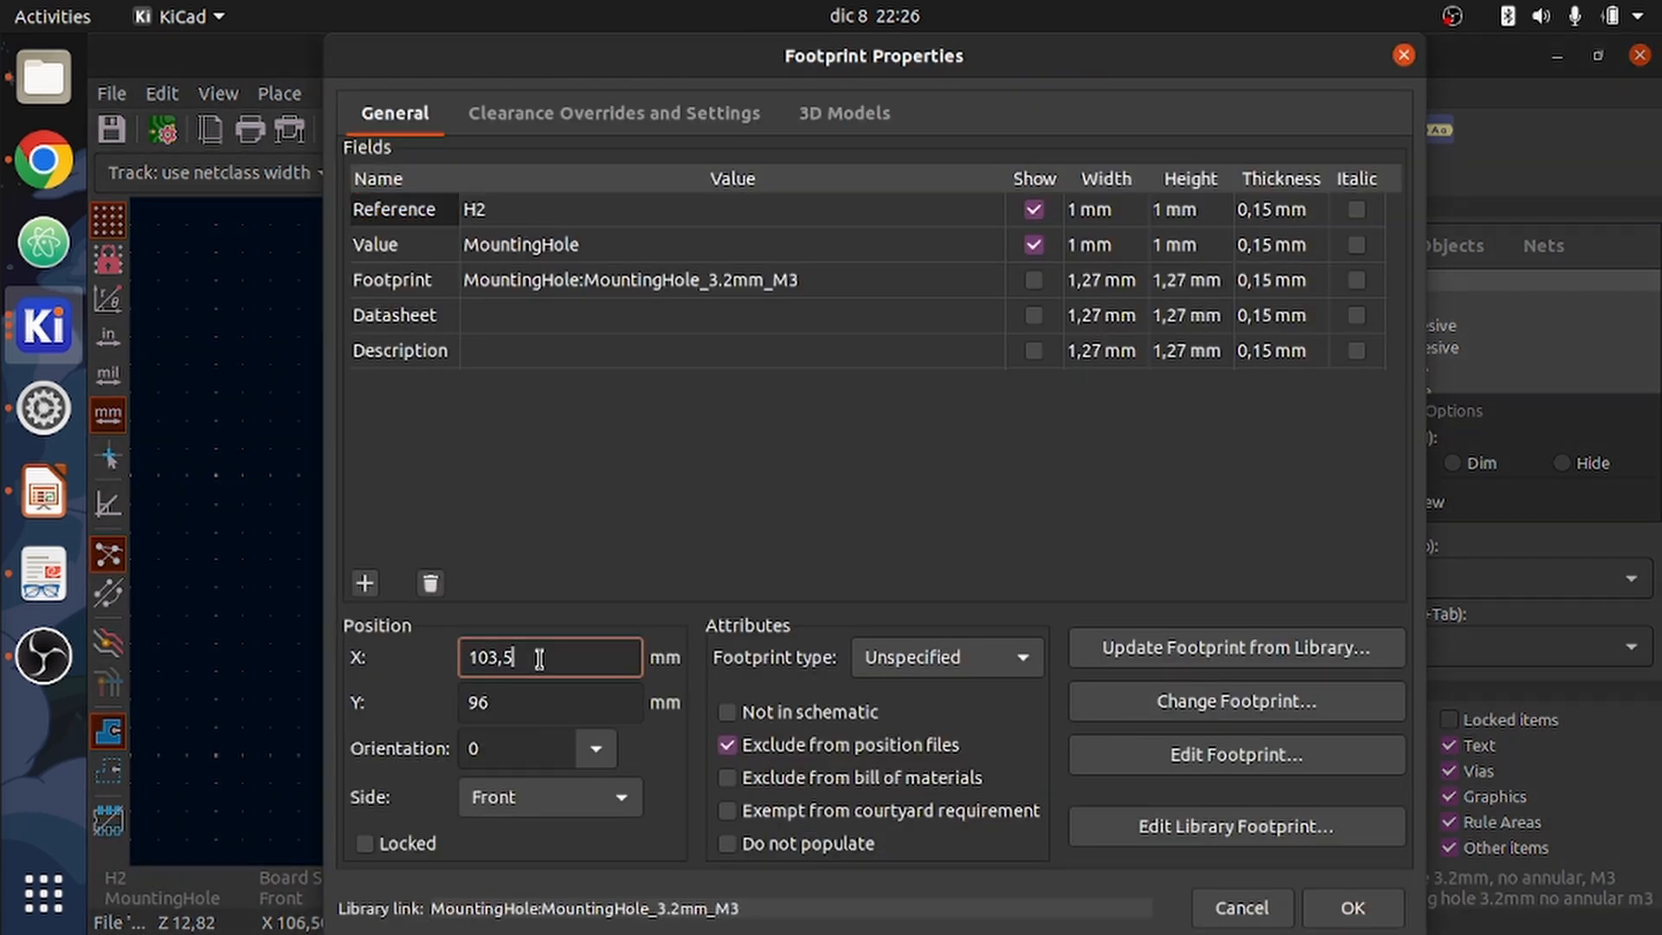
{"action": "left_click", "coordinate": [518, 697]}
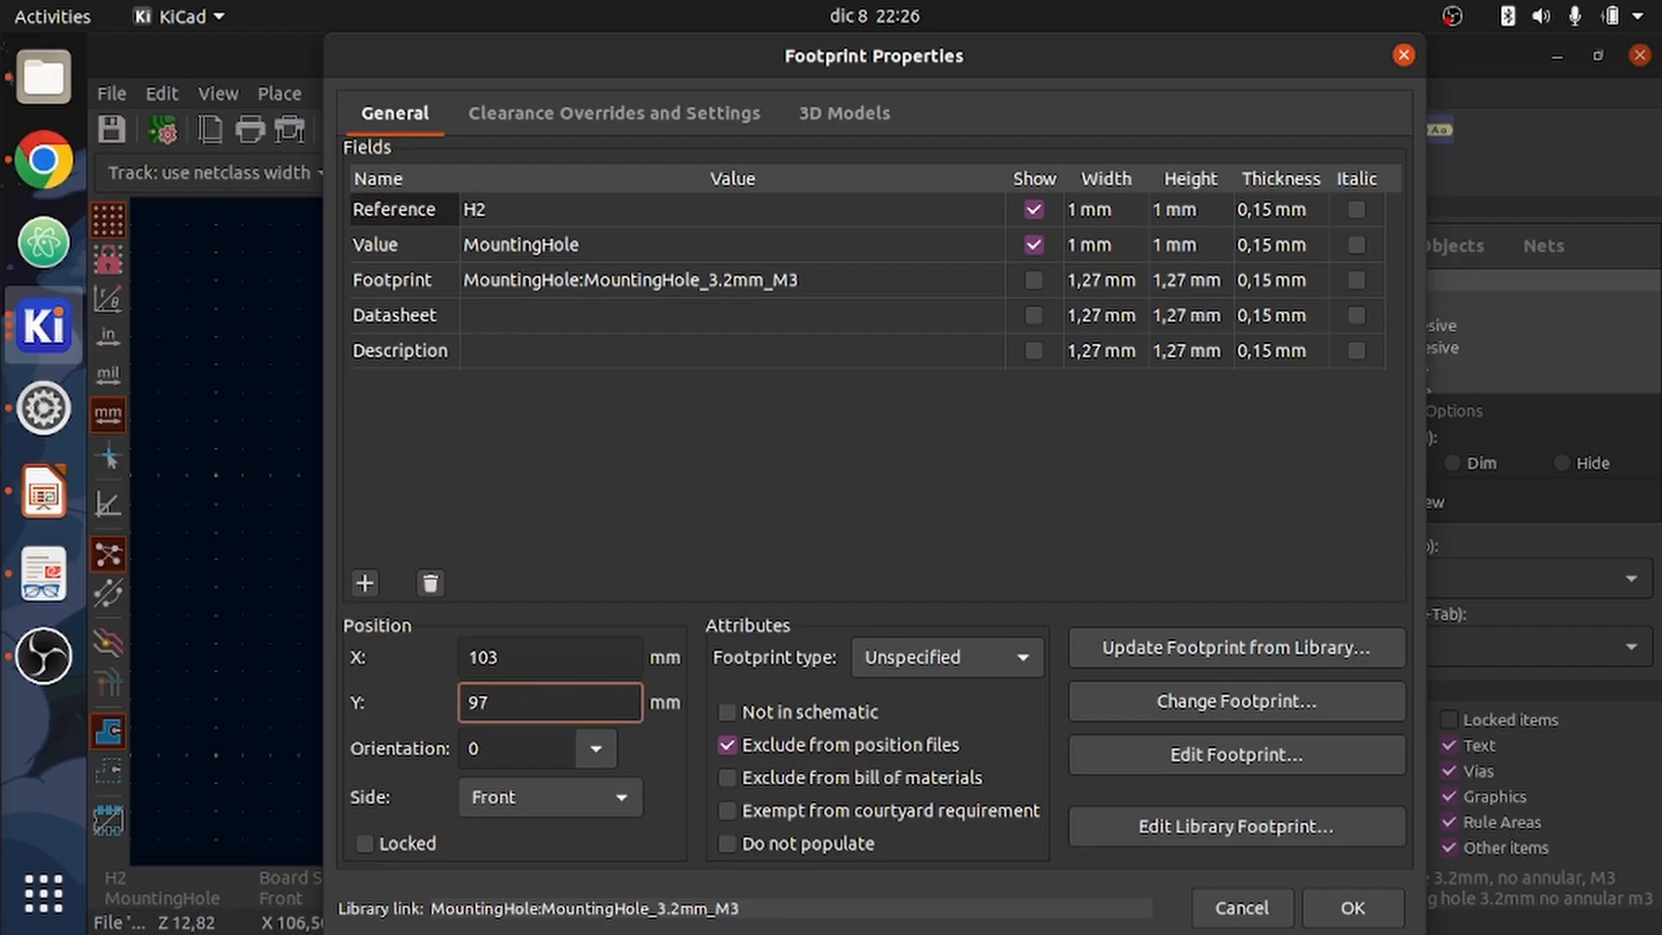
{"action": "left_click", "coordinate": [1349, 906]}
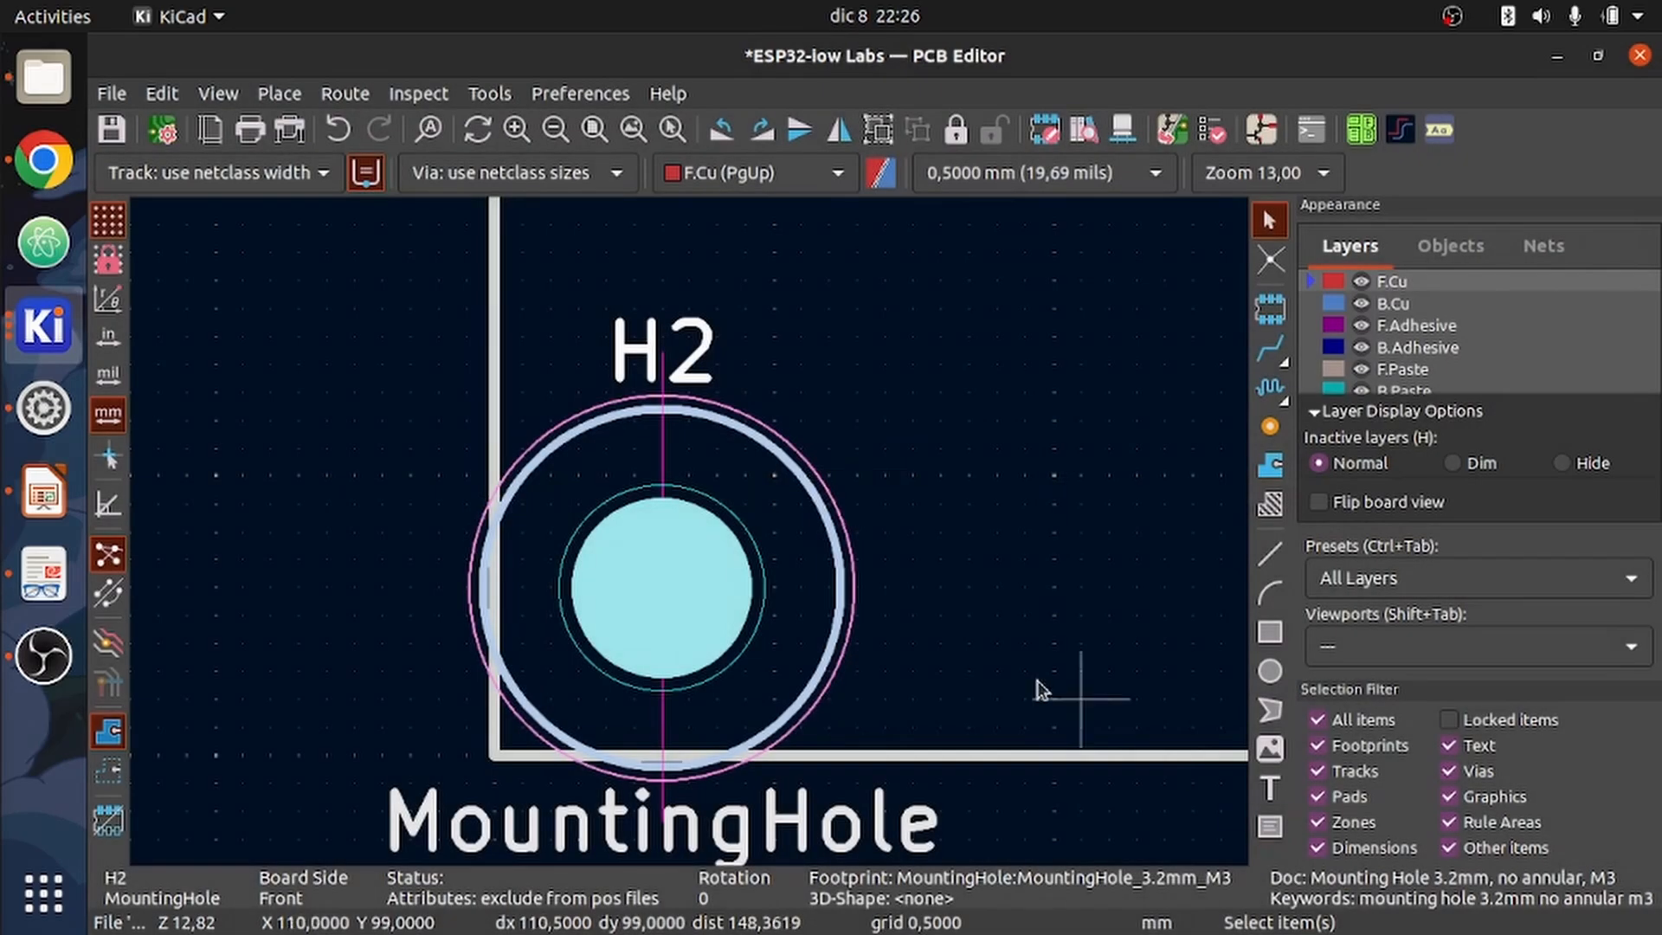
{"action": "scroll", "coordinate": [689, 600], "scroll_direction": "up", "scroll_amount": 5}
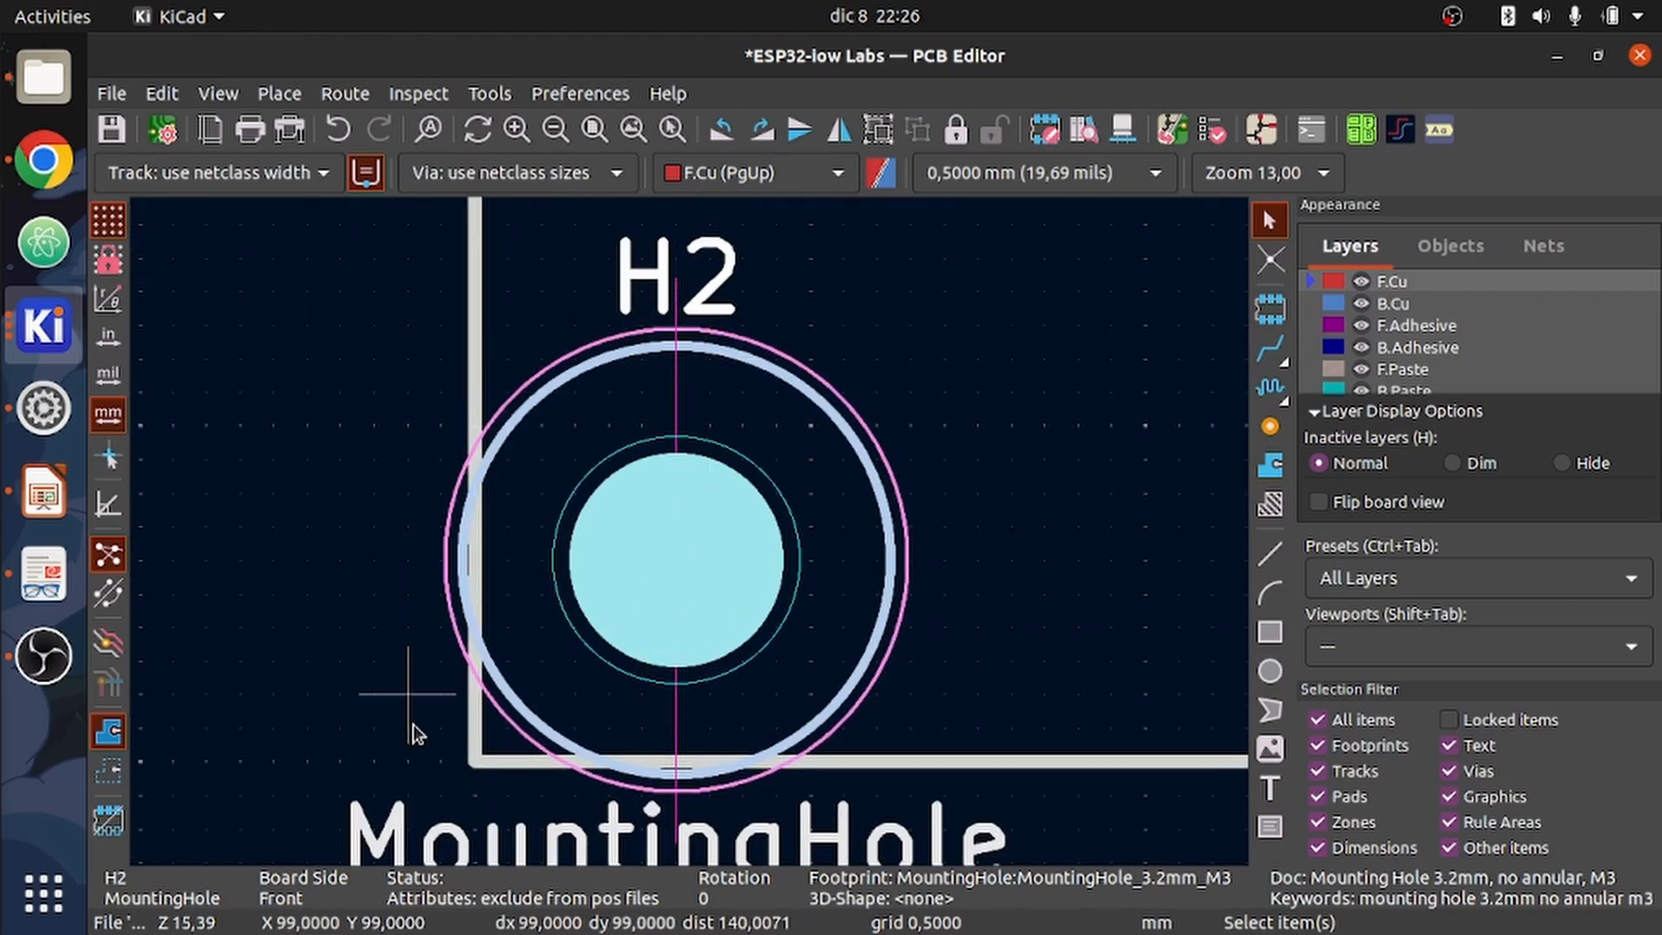
{"action": "scroll", "coordinate": [653, 480], "scroll_direction": "up", "scroll_amount": 2}
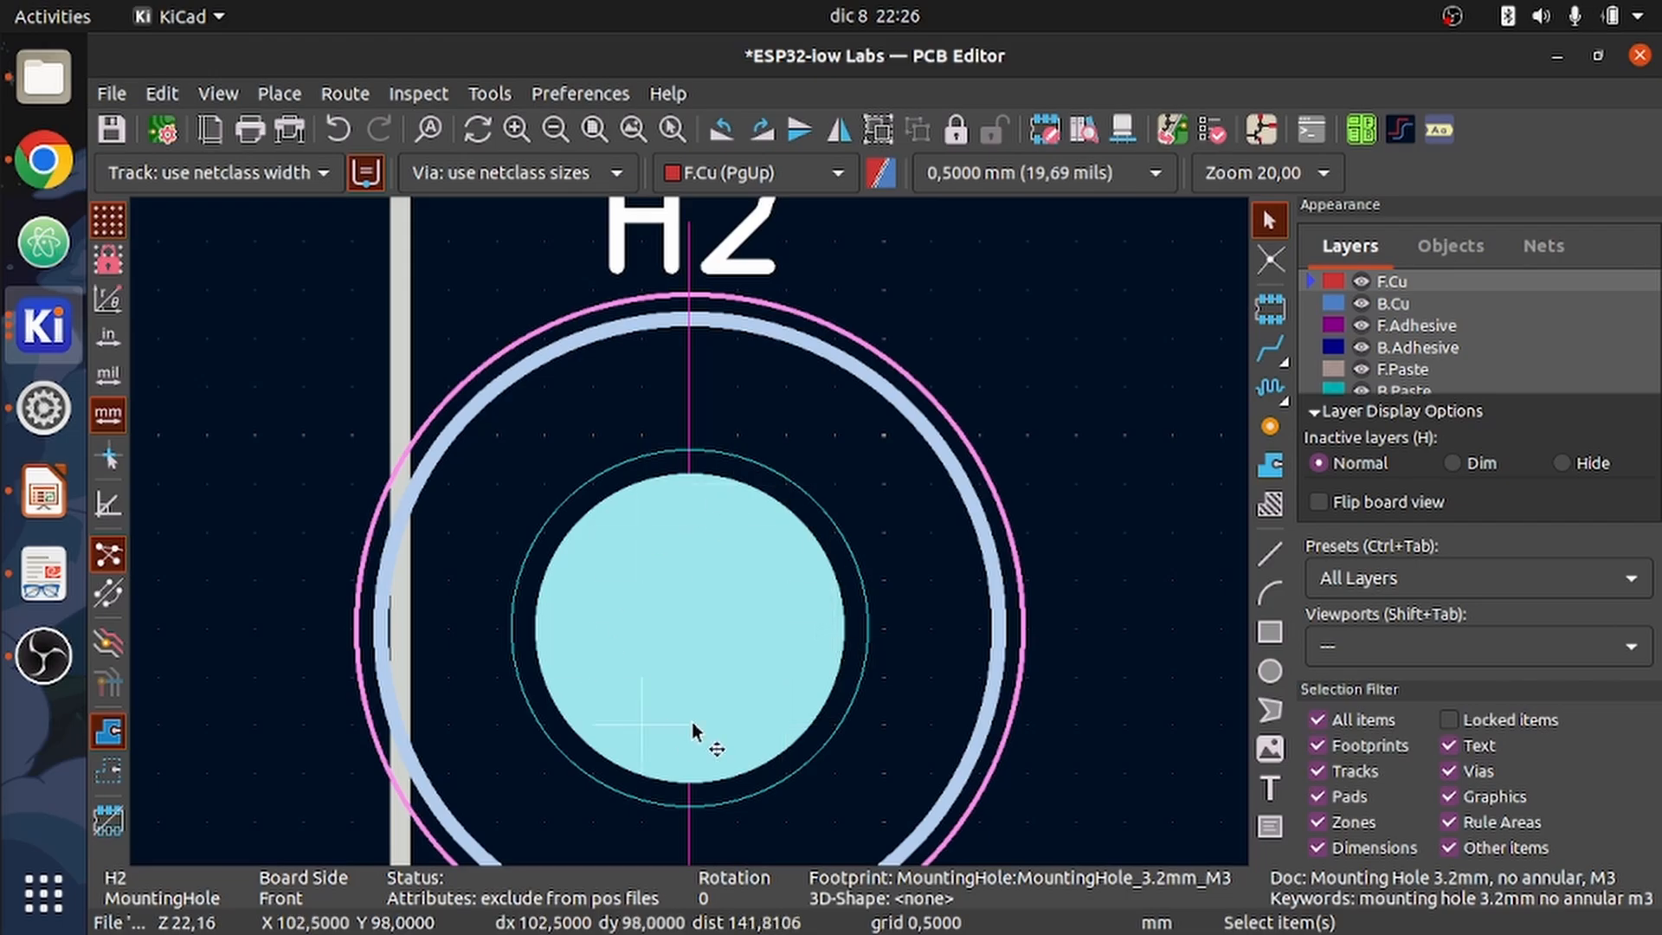
{"action": "scroll", "coordinate": [693, 722], "scroll_direction": "down", "scroll_amount": 10}
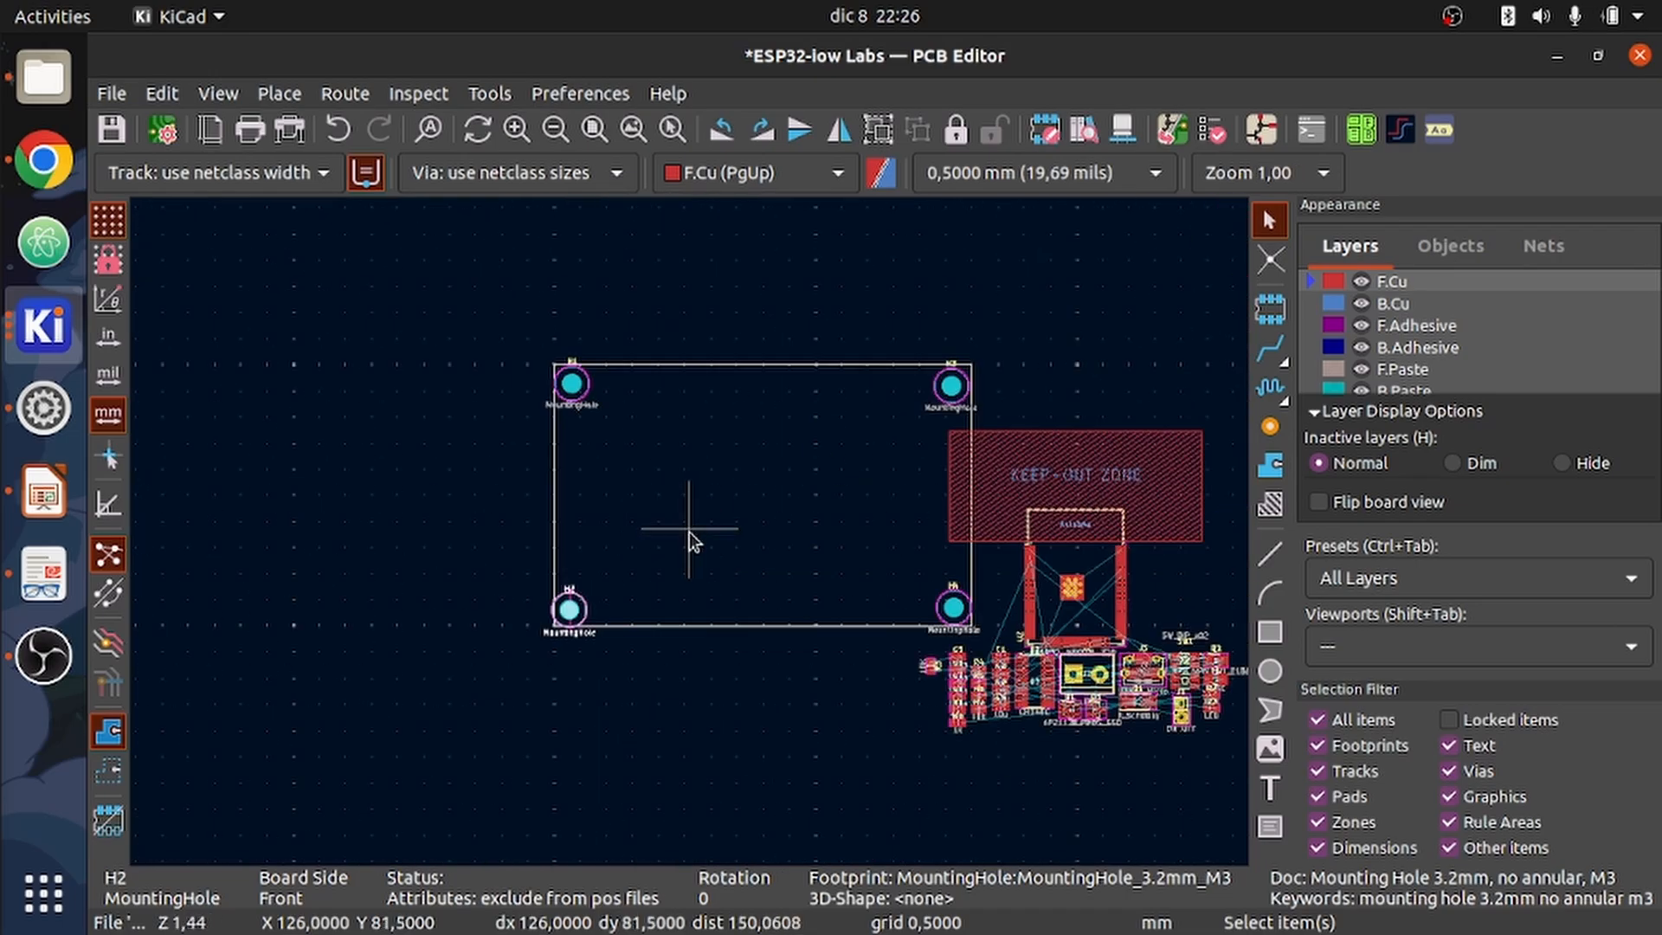
- Rotate the ESP32-WROOM-32D module U2 to -90° and place it at the board's right edge with its keep-out zone outside the outline
{"action": "scroll", "coordinate": [689, 531], "scroll_direction": "up", "scroll_amount": 2}
{"action": "scroll", "coordinate": [689, 535], "scroll_direction": "down", "scroll_amount": 3}
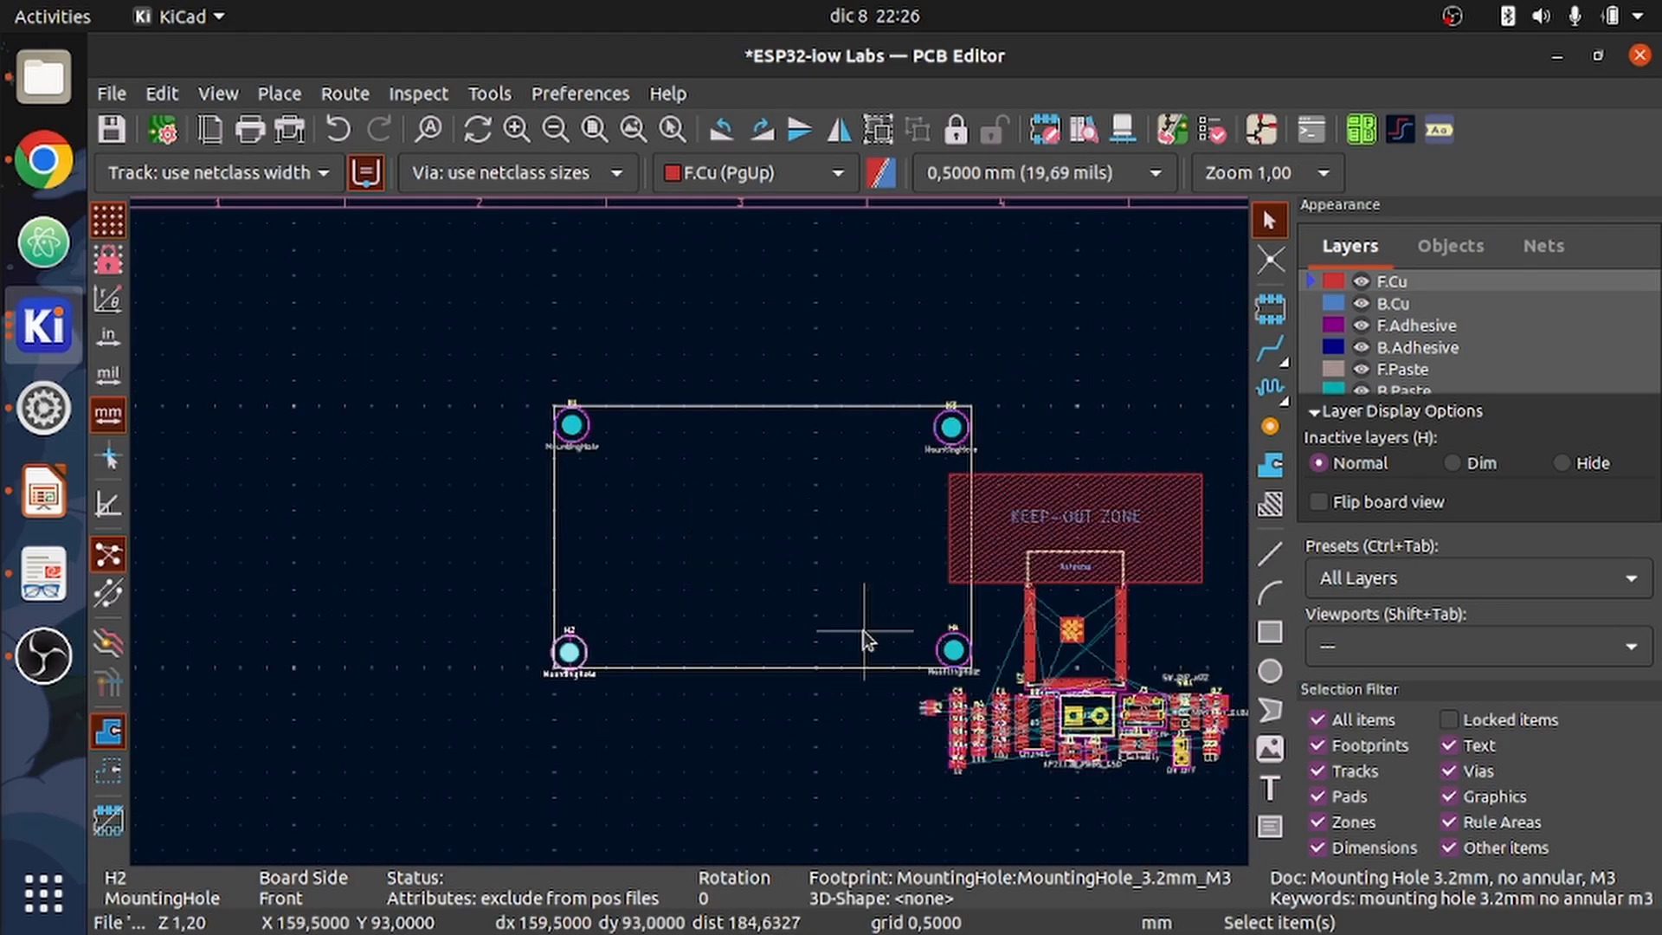
{"action": "scroll", "coordinate": [864, 630], "scroll_direction": "up", "scroll_amount": 4}
{"action": "scroll", "coordinate": [797, 557], "scroll_direction": "down", "scroll_amount": 3}
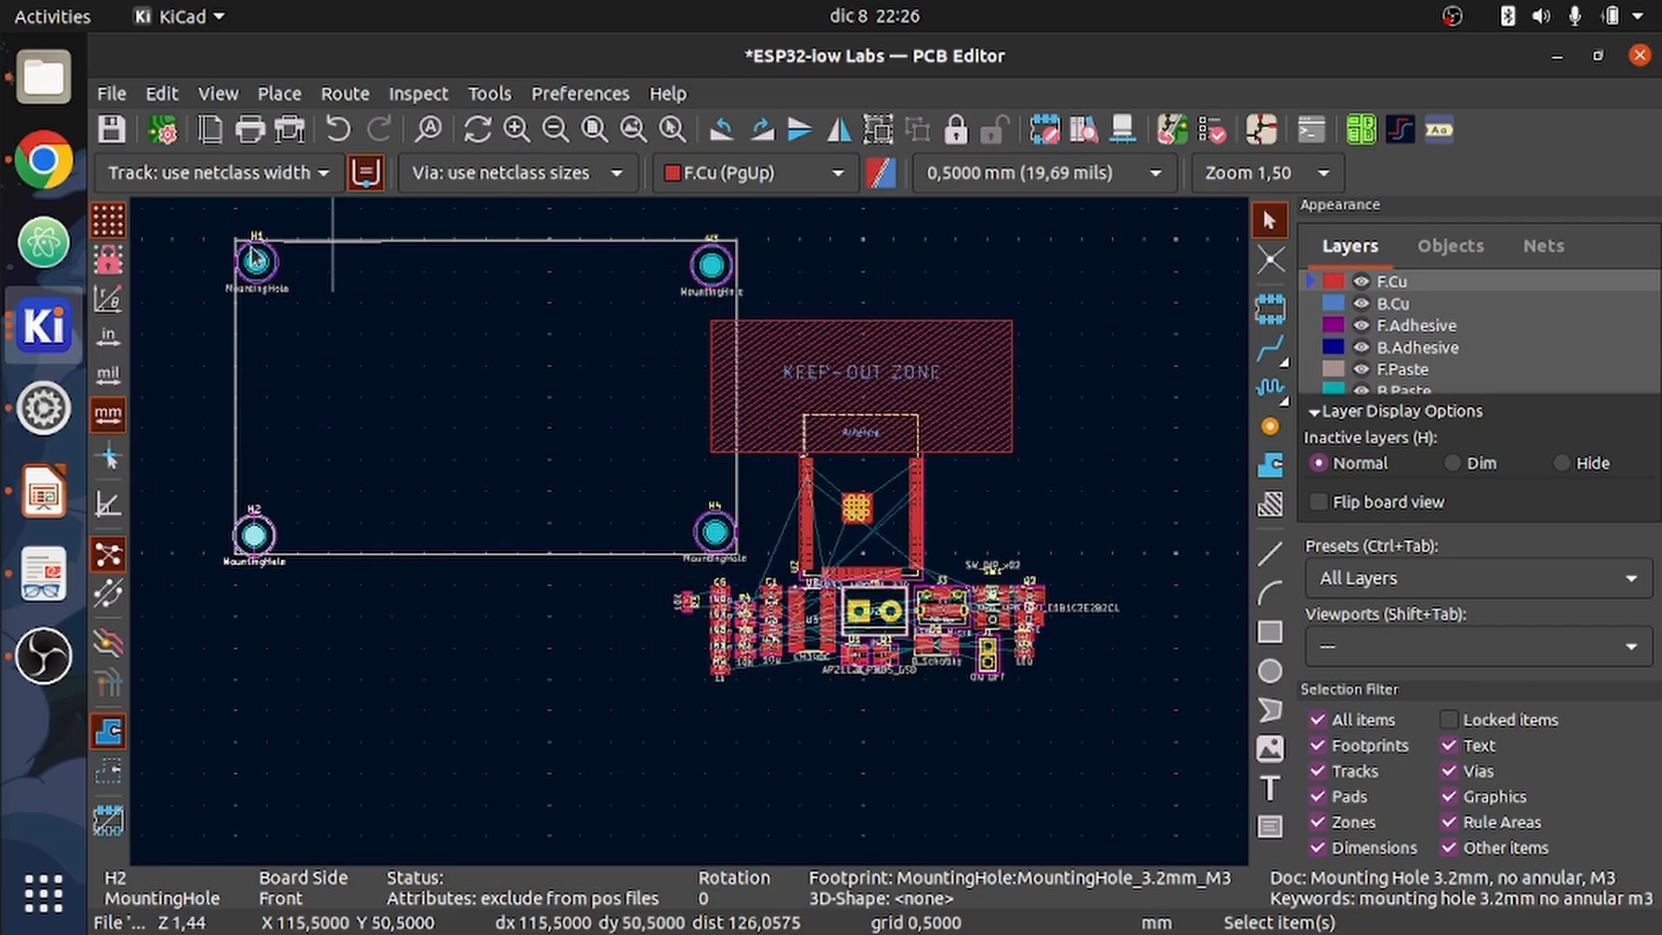
{"action": "left_click_drag", "start_coordinate": [1094, 697], "coordinate": [890, 748]}
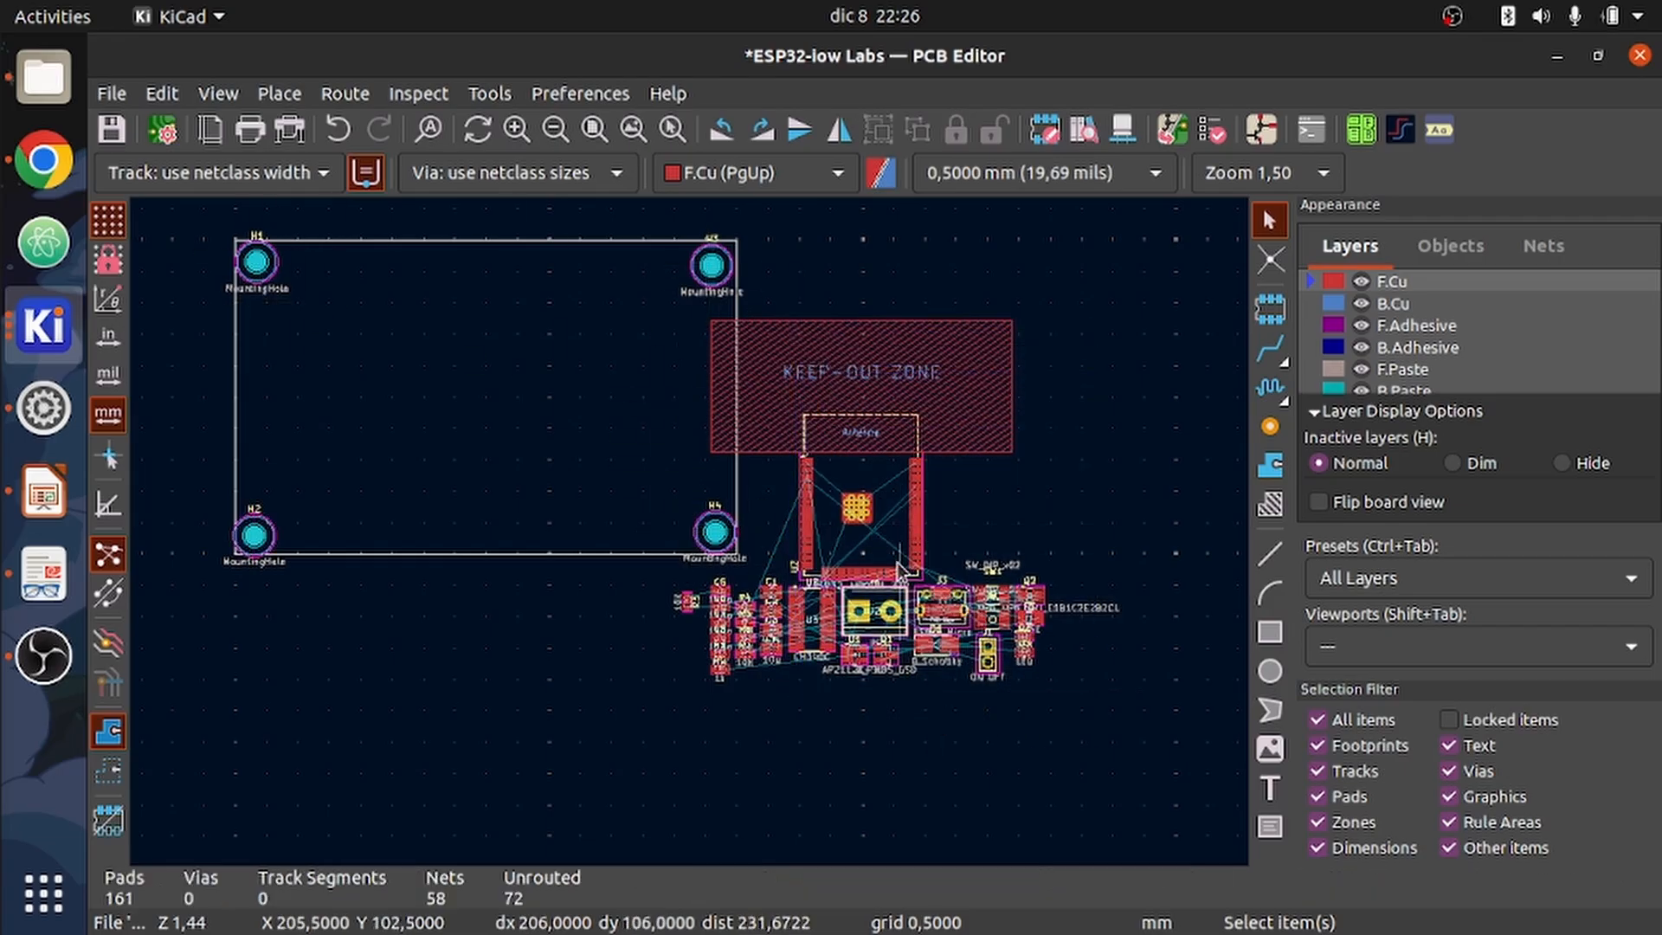
{"action": "left_click", "coordinate": [897, 495]}
{"action": "left_click_drag", "start_coordinate": [898, 492], "coordinate": [720, 472]}
{"action": "key", "text": "r"}
{"action": "key", "text": "r"}
{"action": "key", "text": "r"}
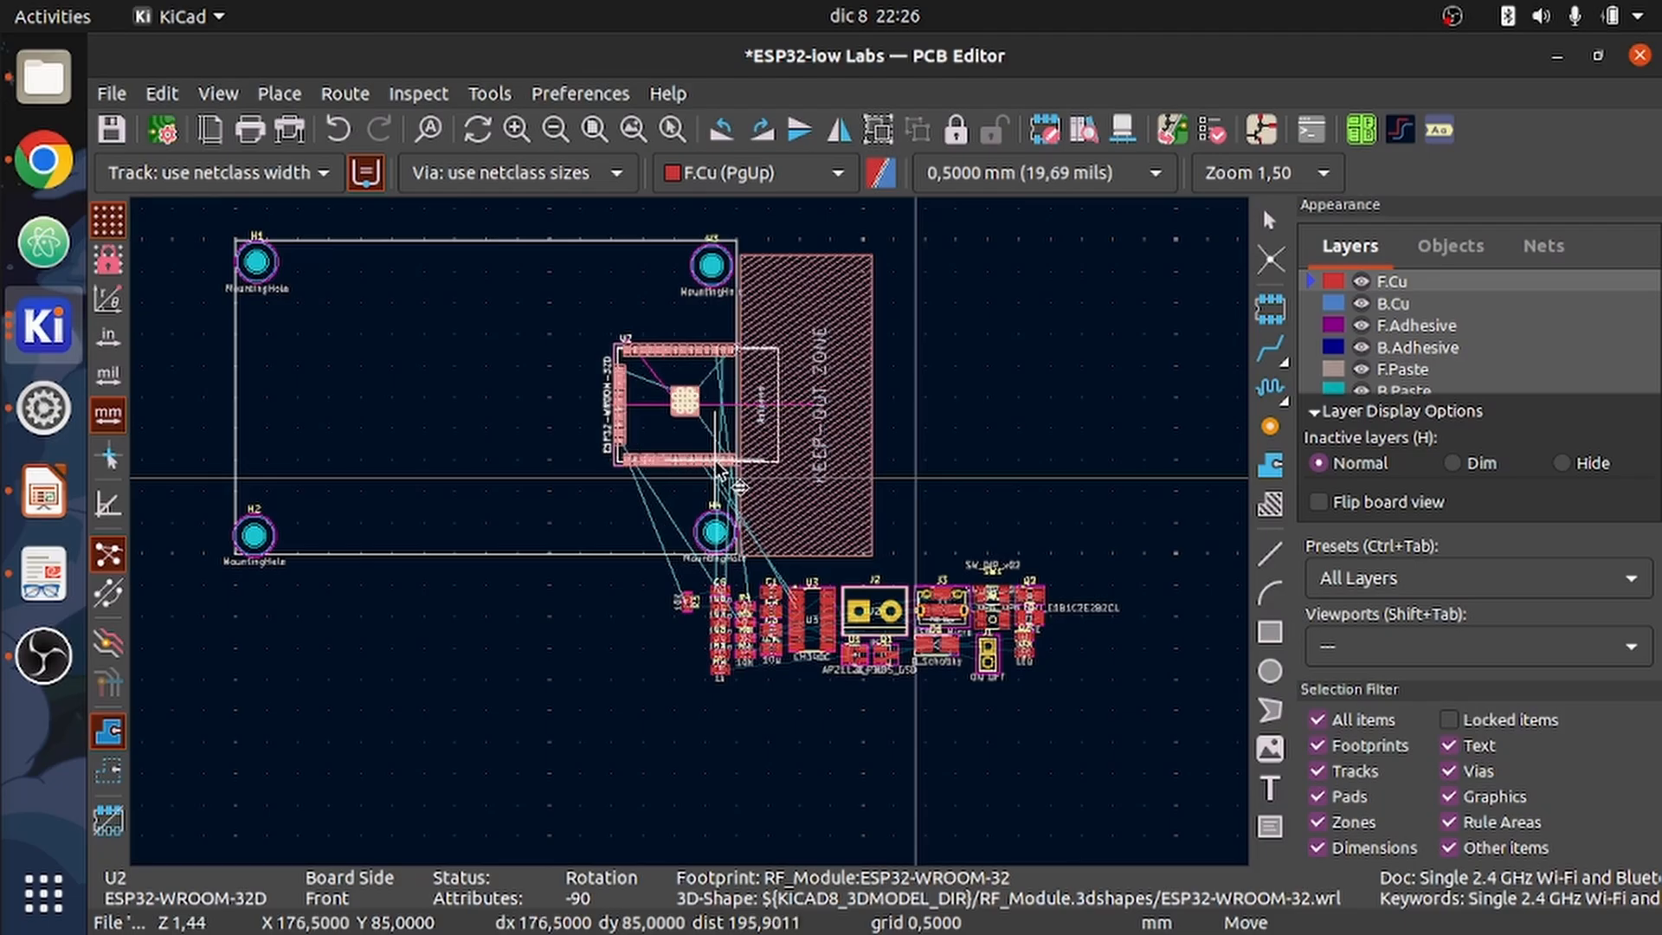
{"action": "left_click", "coordinate": [720, 472]}
- Move the group of remaining component footprints below the board into the outline's lower half, beside U2, rotated by 180°
{"action": "scroll", "coordinate": [693, 547], "scroll_direction": "up", "scroll_amount": 2}
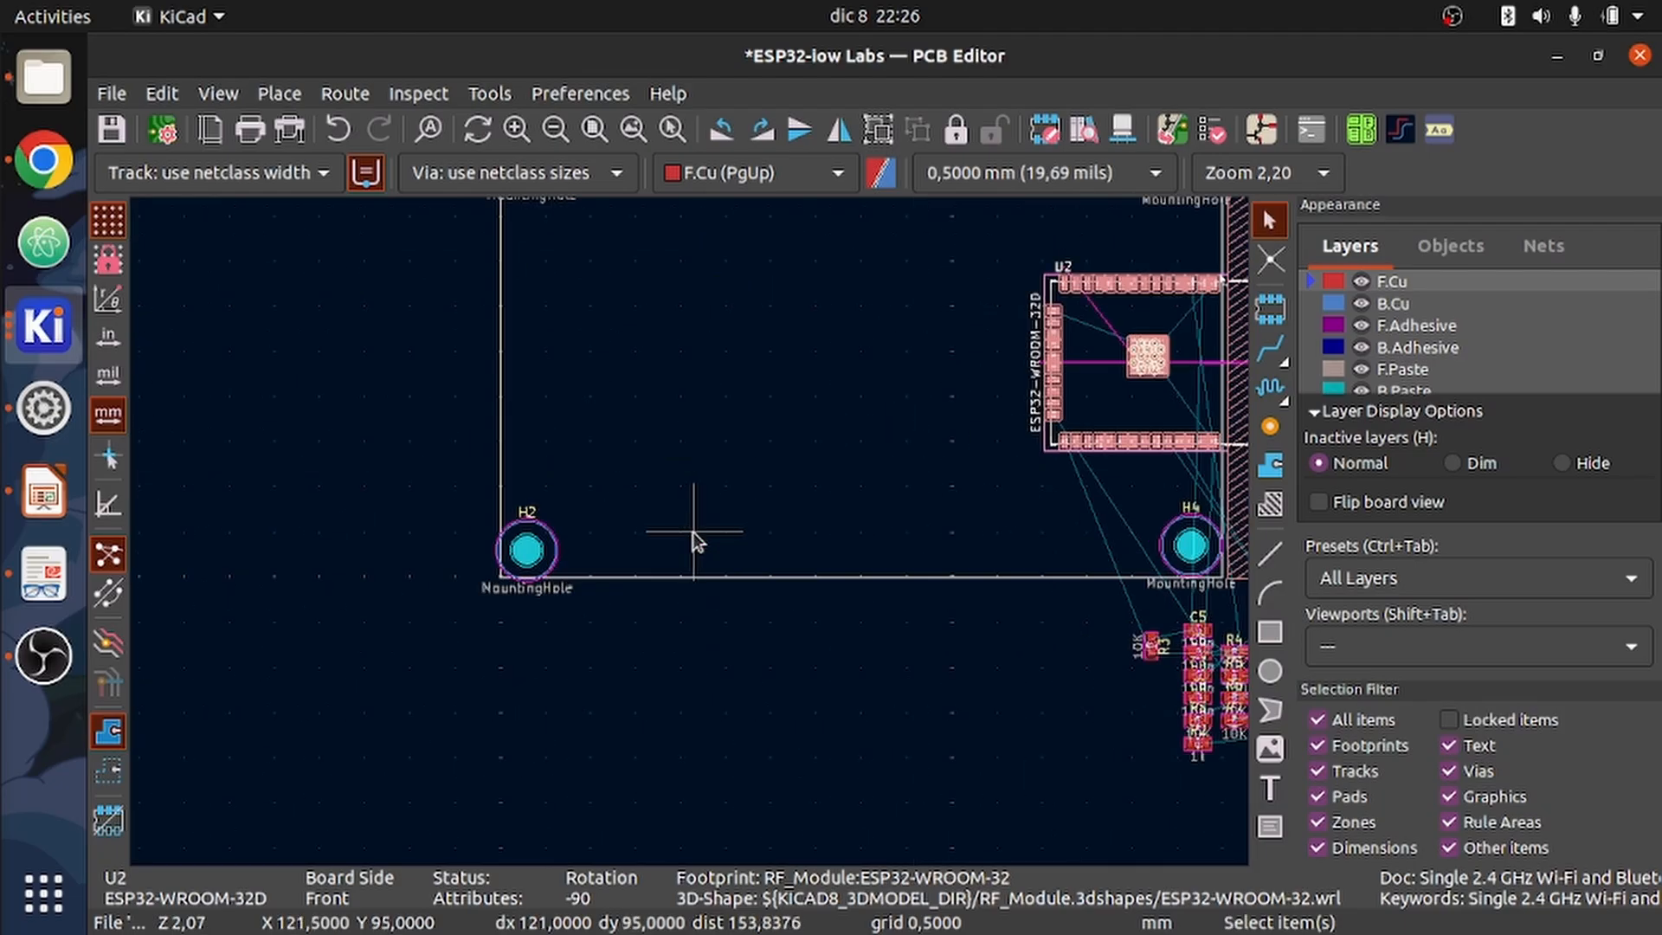
{"action": "scroll", "coordinate": [692, 541], "scroll_direction": "down", "scroll_amount": 4}
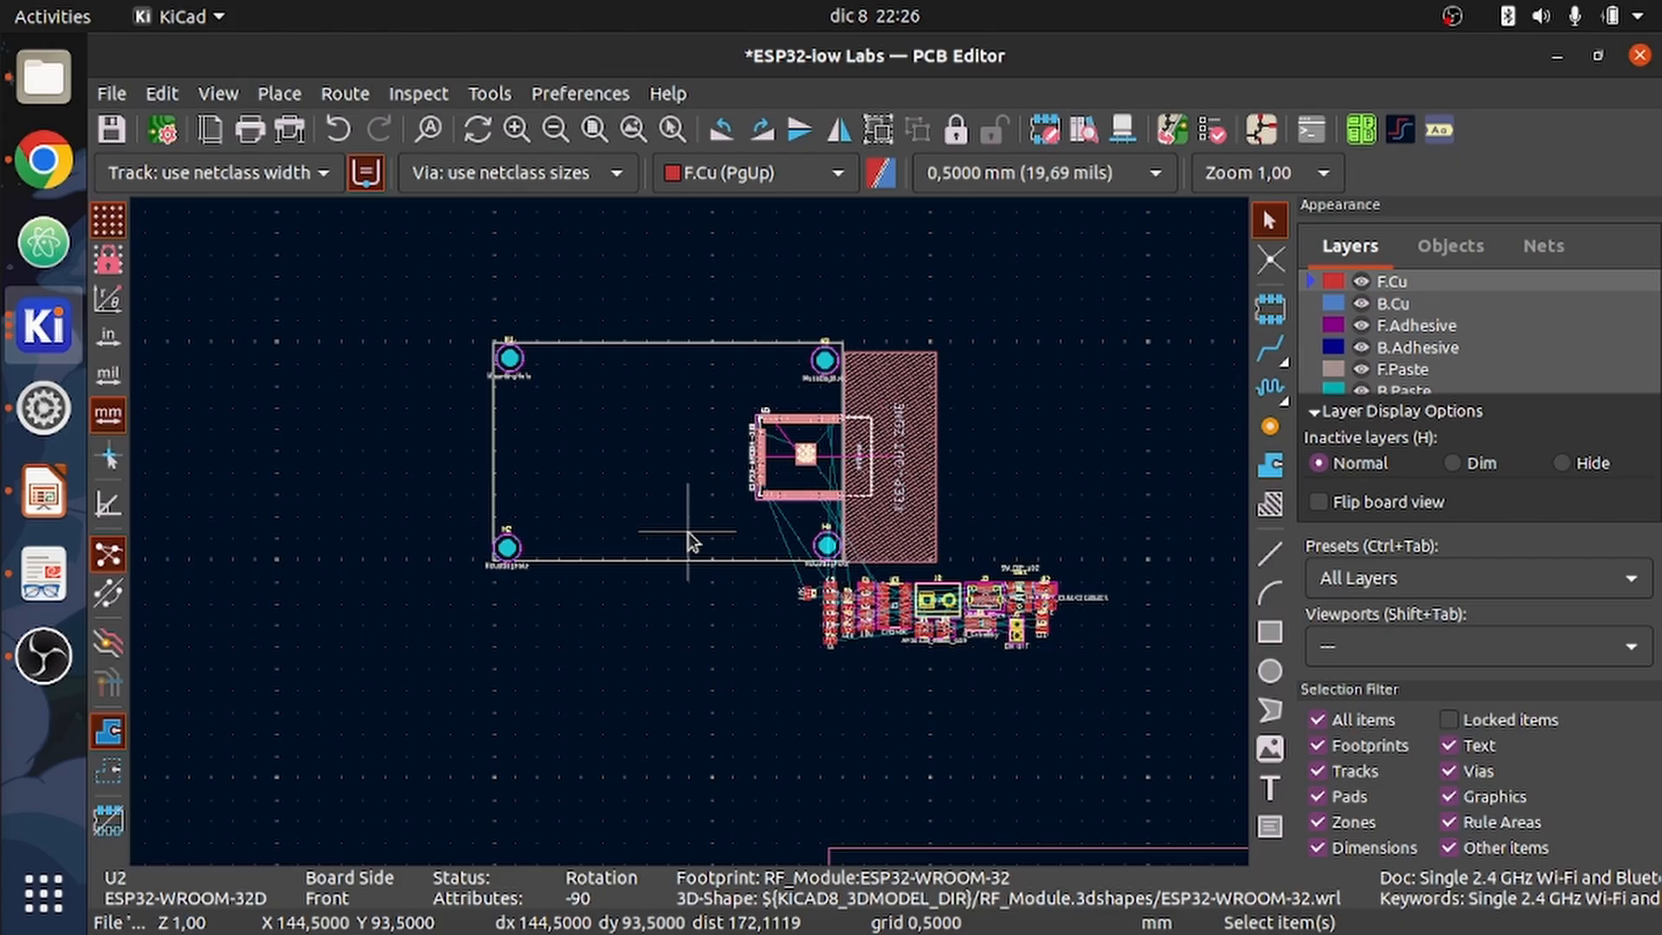
{"action": "scroll", "coordinate": [1105, 768], "scroll_direction": "up", "scroll_amount": 2}
{"action": "middle_click_drag", "start_coordinate": [628, 551], "coordinate": [933, 668]}
{"action": "left_click_drag", "start_coordinate": [949, 651], "coordinate": [463, 509]}
{"action": "key", "text": "m"}
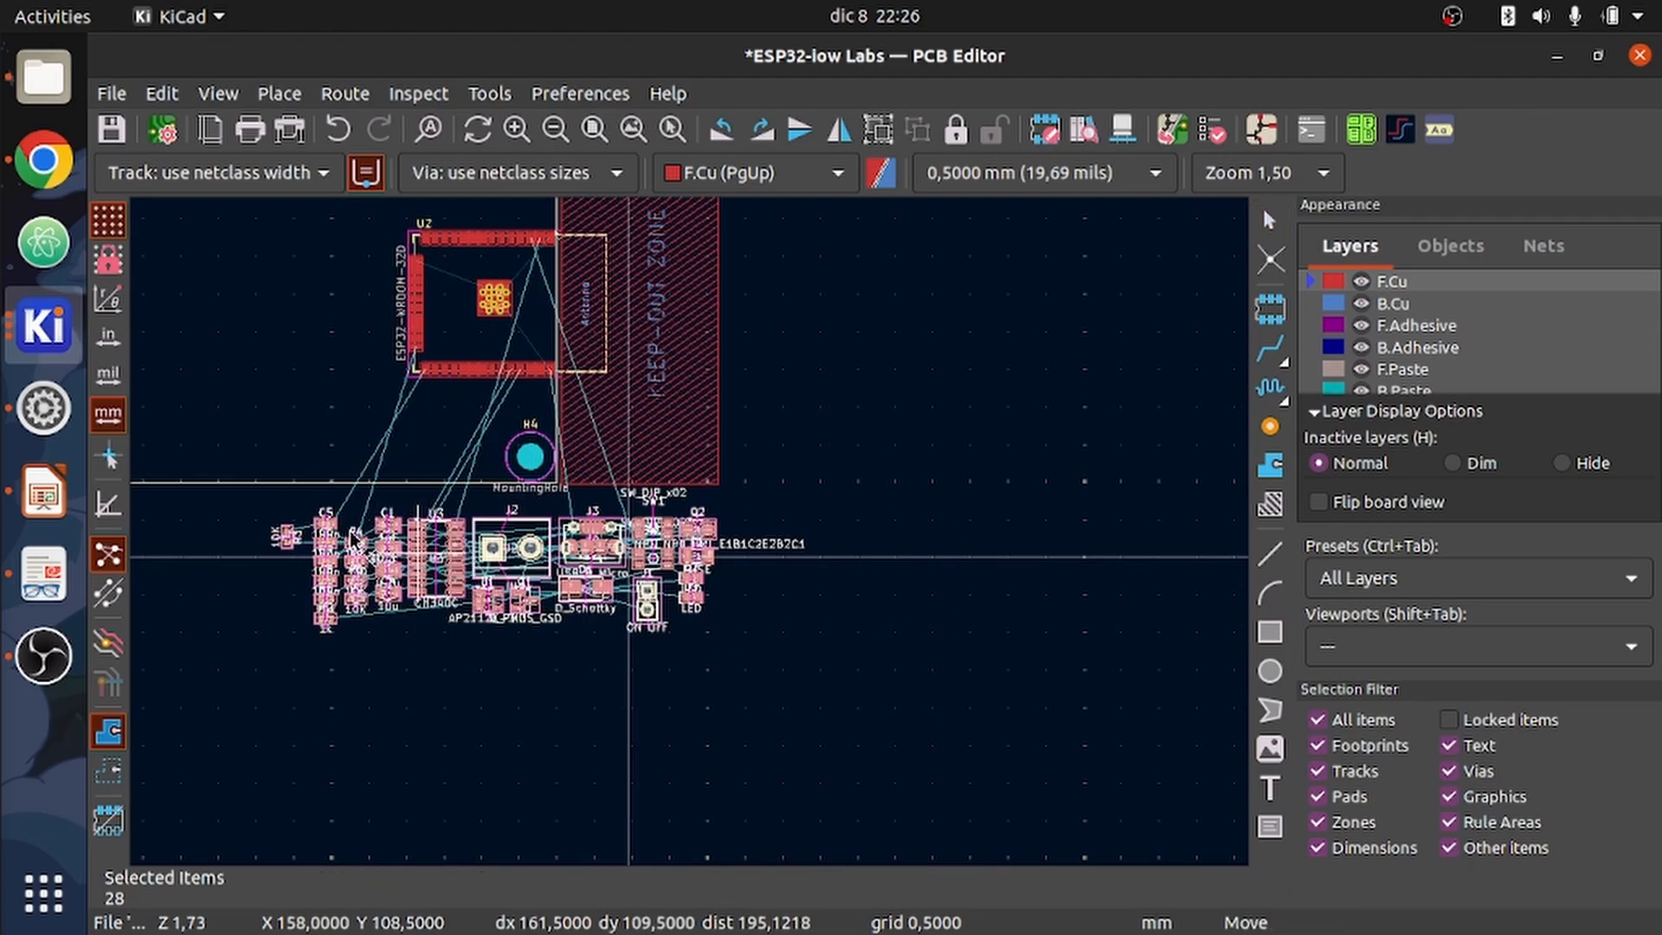
{"action": "scroll", "coordinate": [617, 448], "scroll_direction": "down", "scroll_amount": 4}
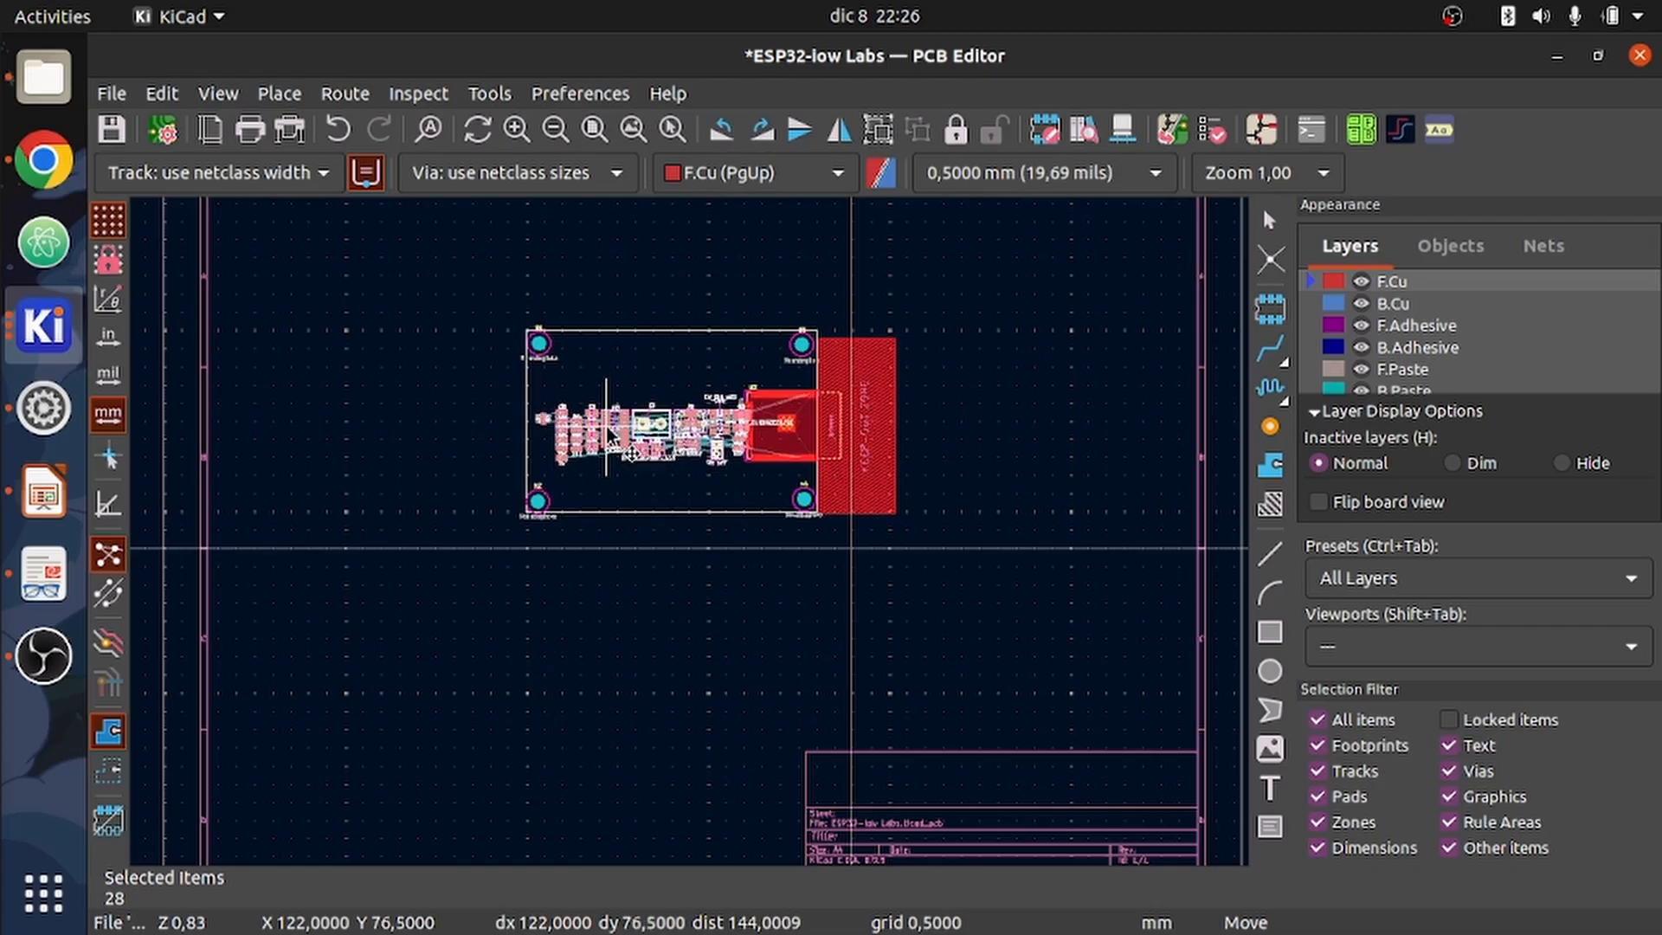
{"action": "key", "text": "r"}
{"action": "key", "text": "r"}
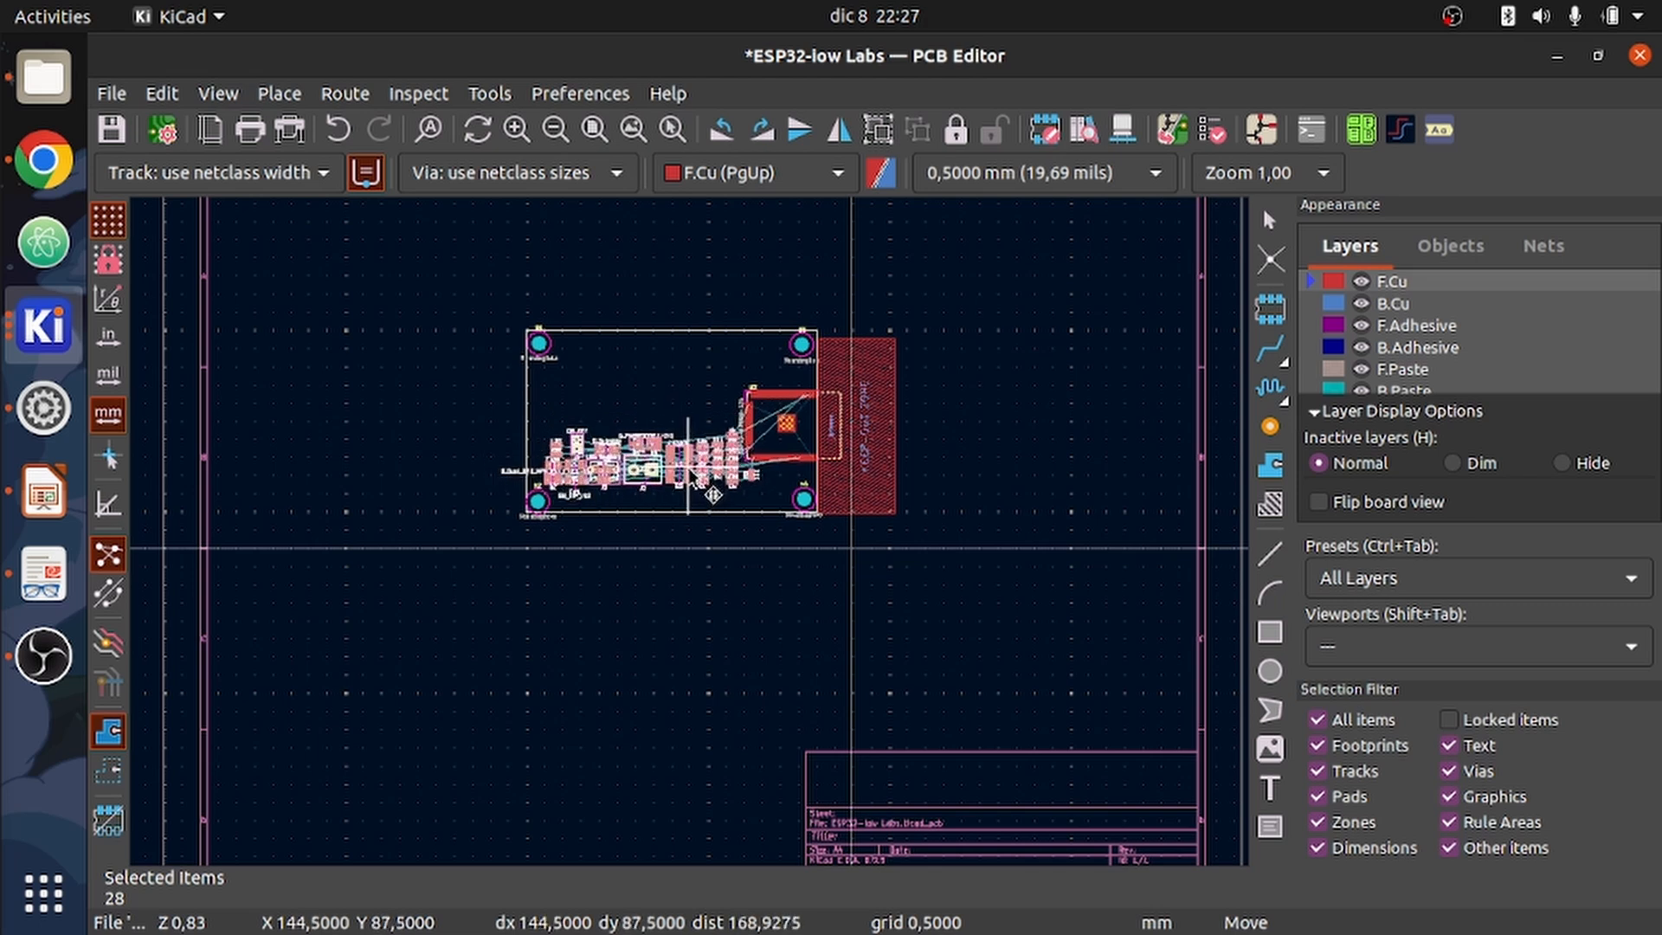
{"action": "left_click", "coordinate": [714, 494]}
- Examine the component group's placement within the board outline and switch to Actividad_Taller_de_PCB.pdf in Document Viewer
{"action": "scroll", "coordinate": [714, 494], "scroll_direction": "up", "scroll_amount": 3}
{"action": "scroll", "coordinate": [690, 540], "scroll_direction": "up", "scroll_amount": 3}
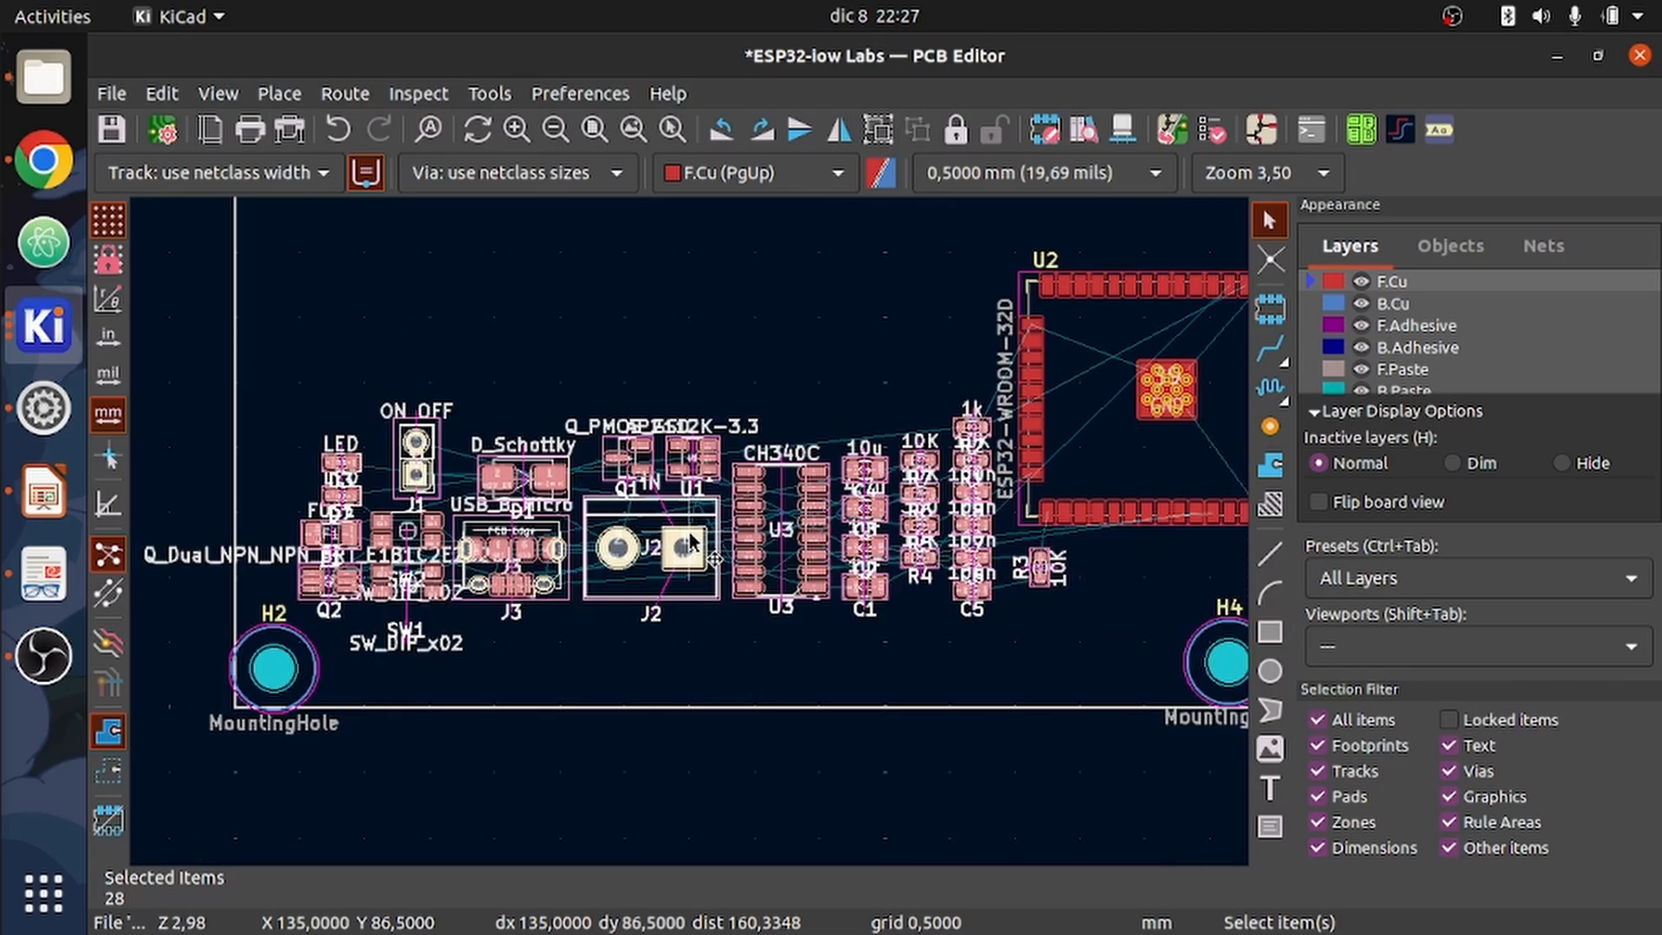
{"action": "scroll", "coordinate": [693, 541], "scroll_direction": "down", "scroll_amount": 2}
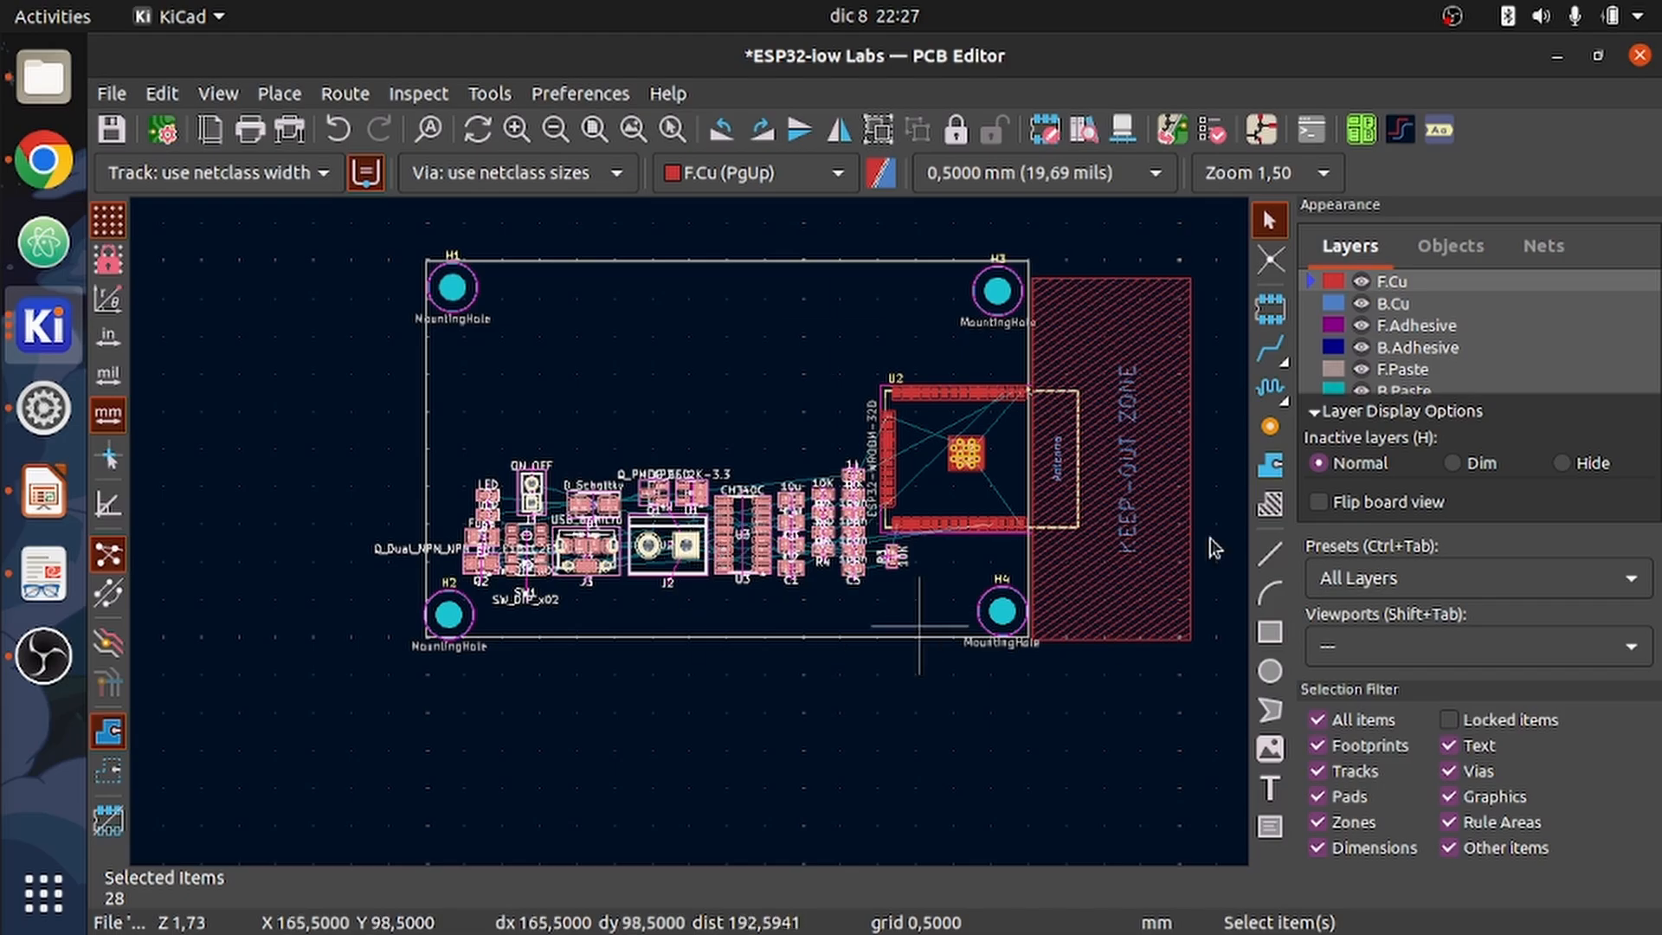
{"action": "scroll", "coordinate": [753, 516], "scroll_direction": "up", "scroll_amount": 2}
{"action": "scroll", "coordinate": [728, 524], "scroll_direction": "down", "scroll_amount": 4}
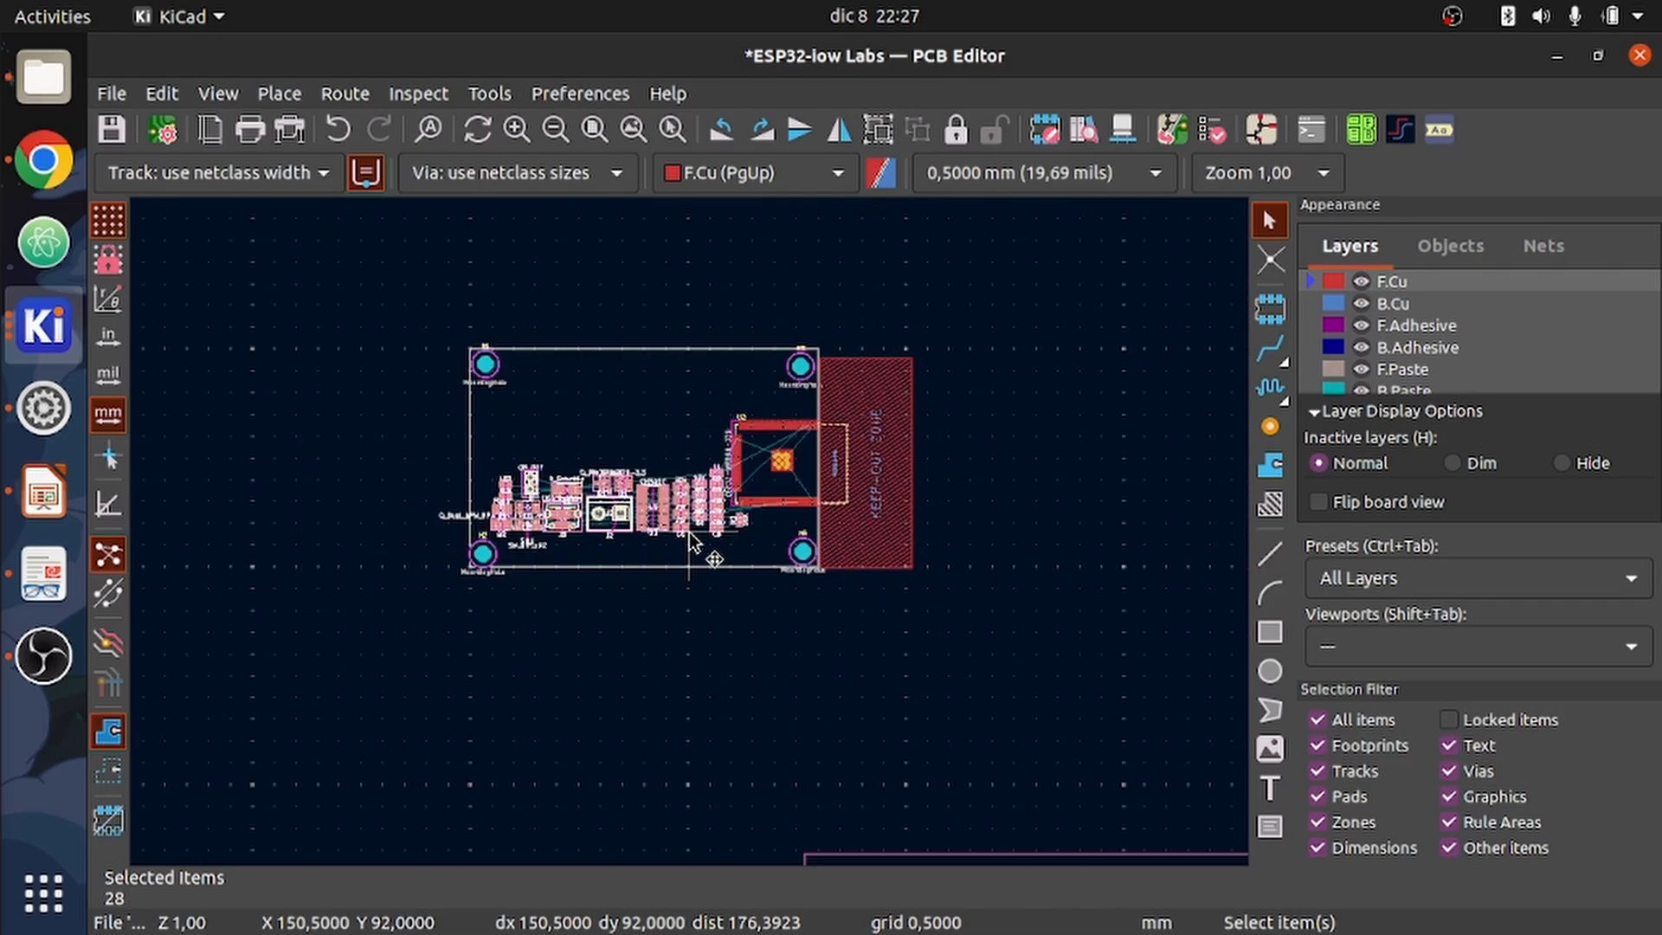
{"action": "scroll", "coordinate": [697, 529], "scroll_direction": "up", "scroll_amount": 2}
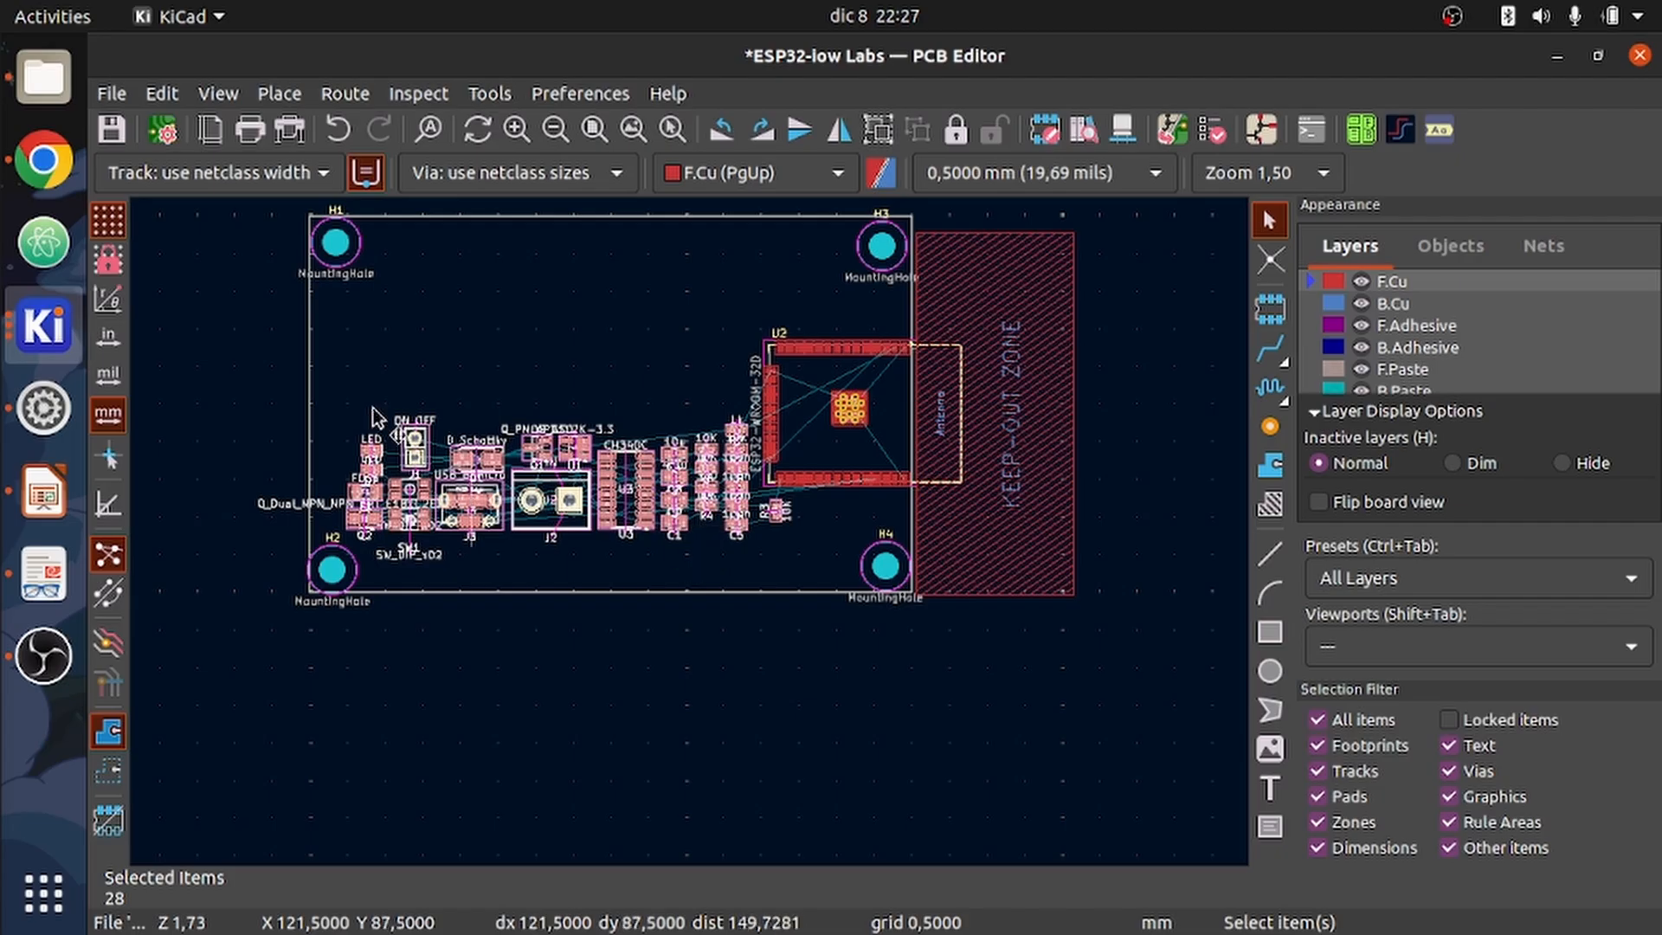
{"action": "scroll", "coordinate": [563, 554], "scroll_direction": "up", "scroll_amount": 2}
{"action": "scroll", "coordinate": [691, 541], "scroll_direction": "down", "scroll_amount": 2}
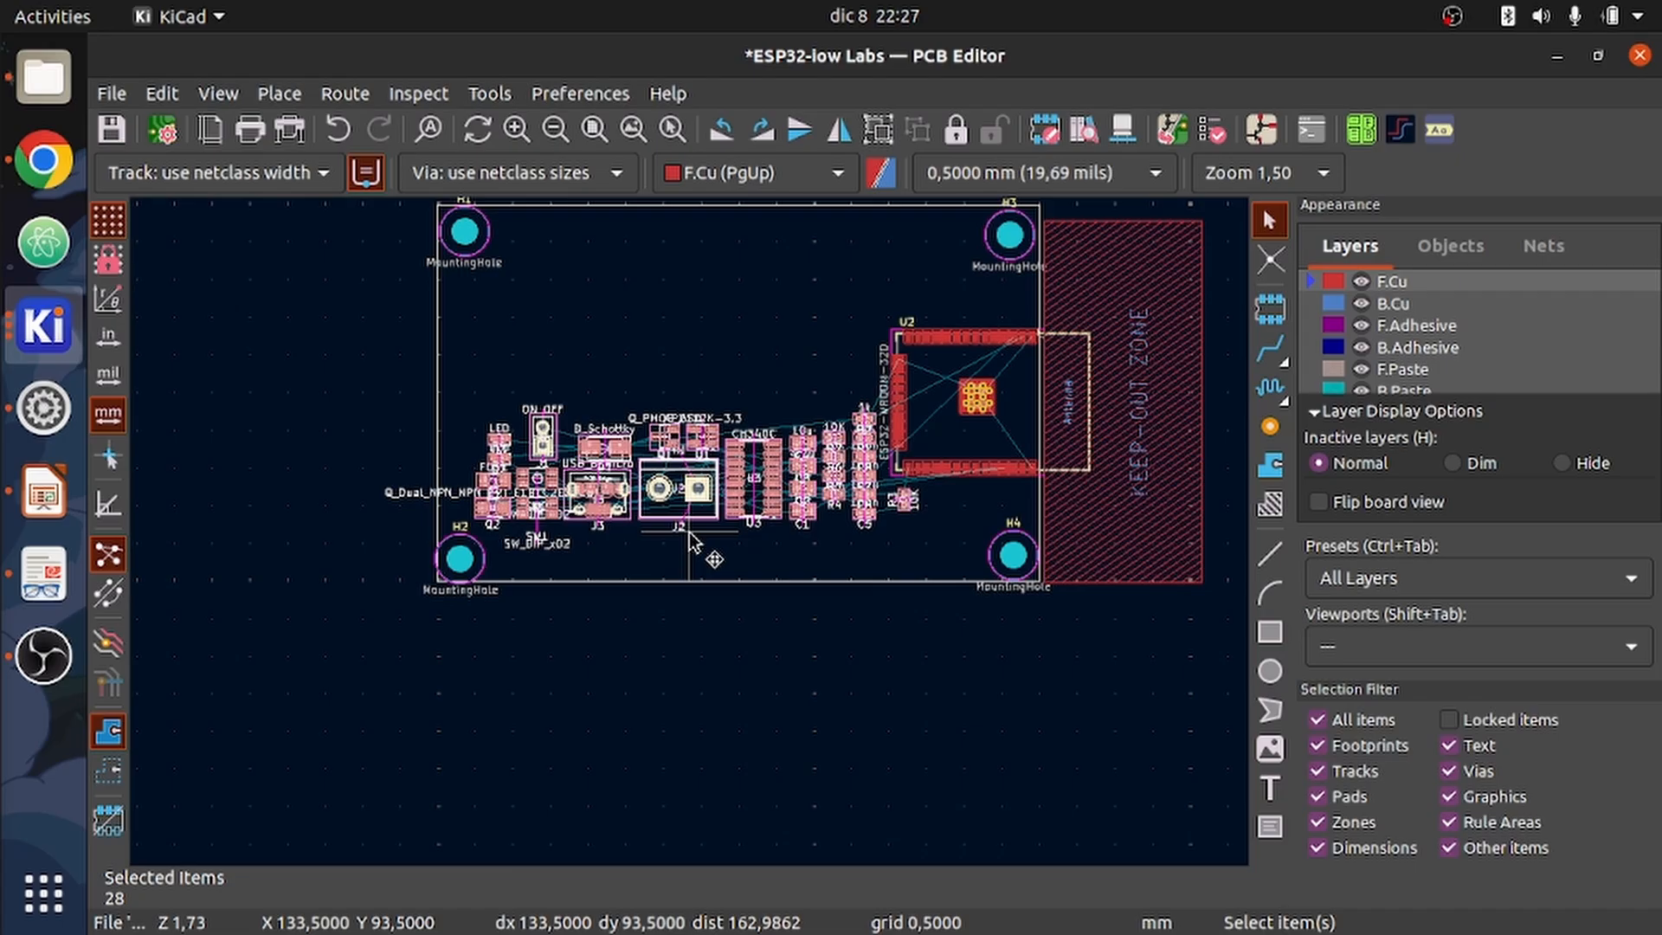
{"action": "left_click", "coordinate": [47, 572]}
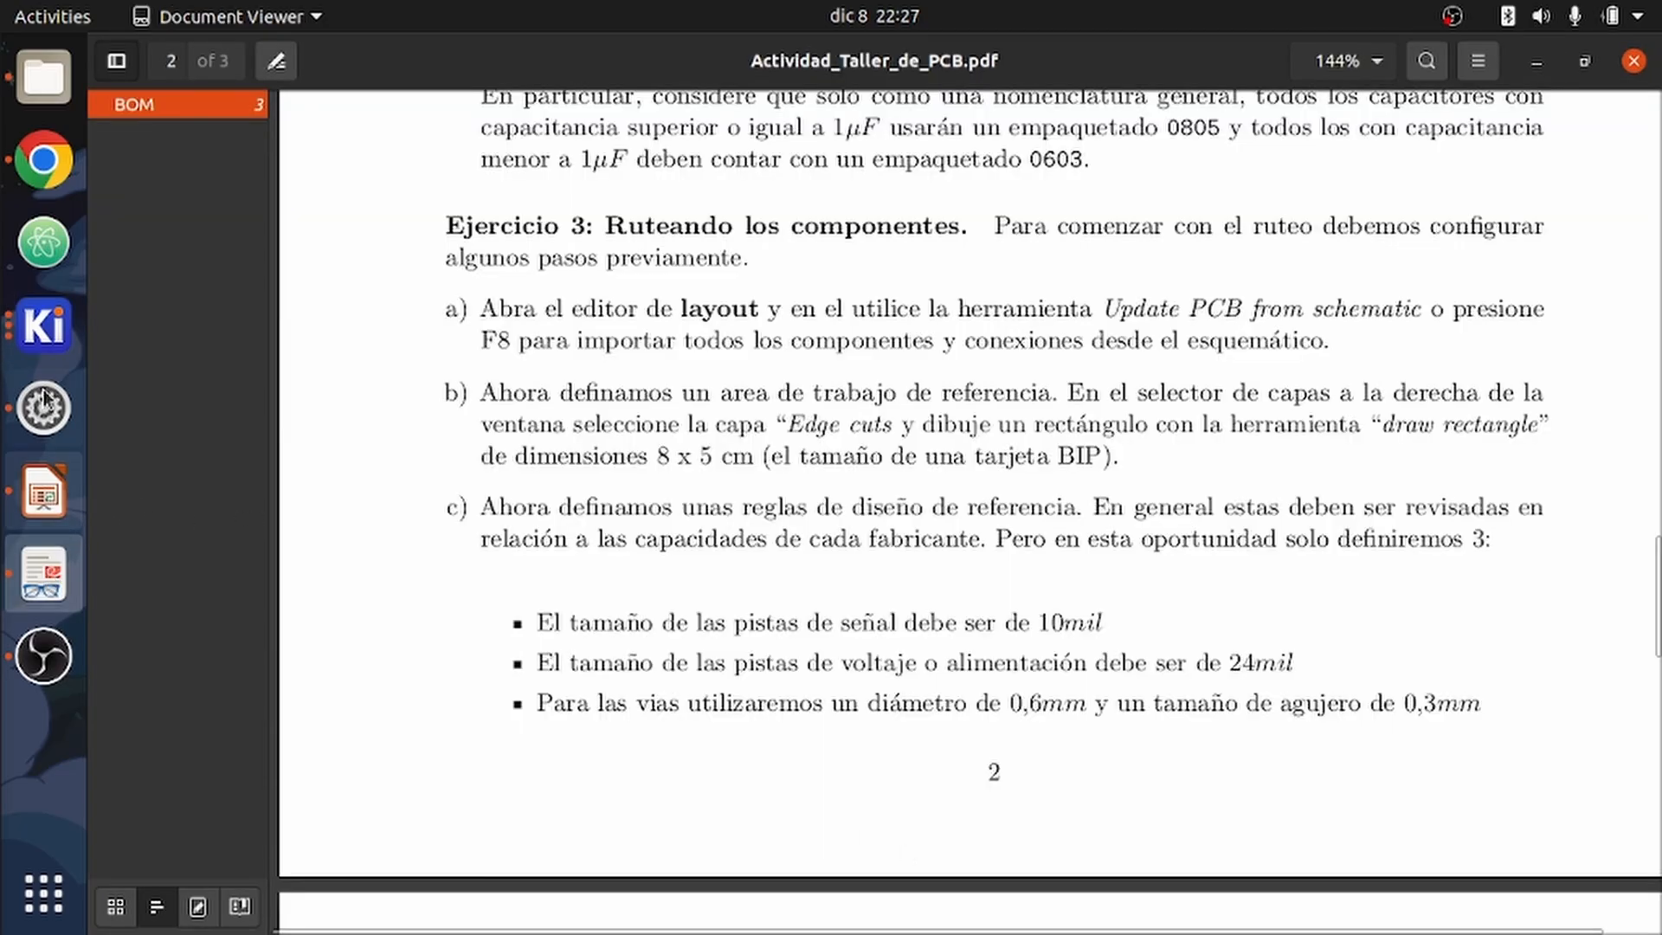
- Switch through the PCB Editor to the KiCad Schematic Editor and clear the selection of schematic objects
{"action": "left_click", "coordinate": [44, 327]}
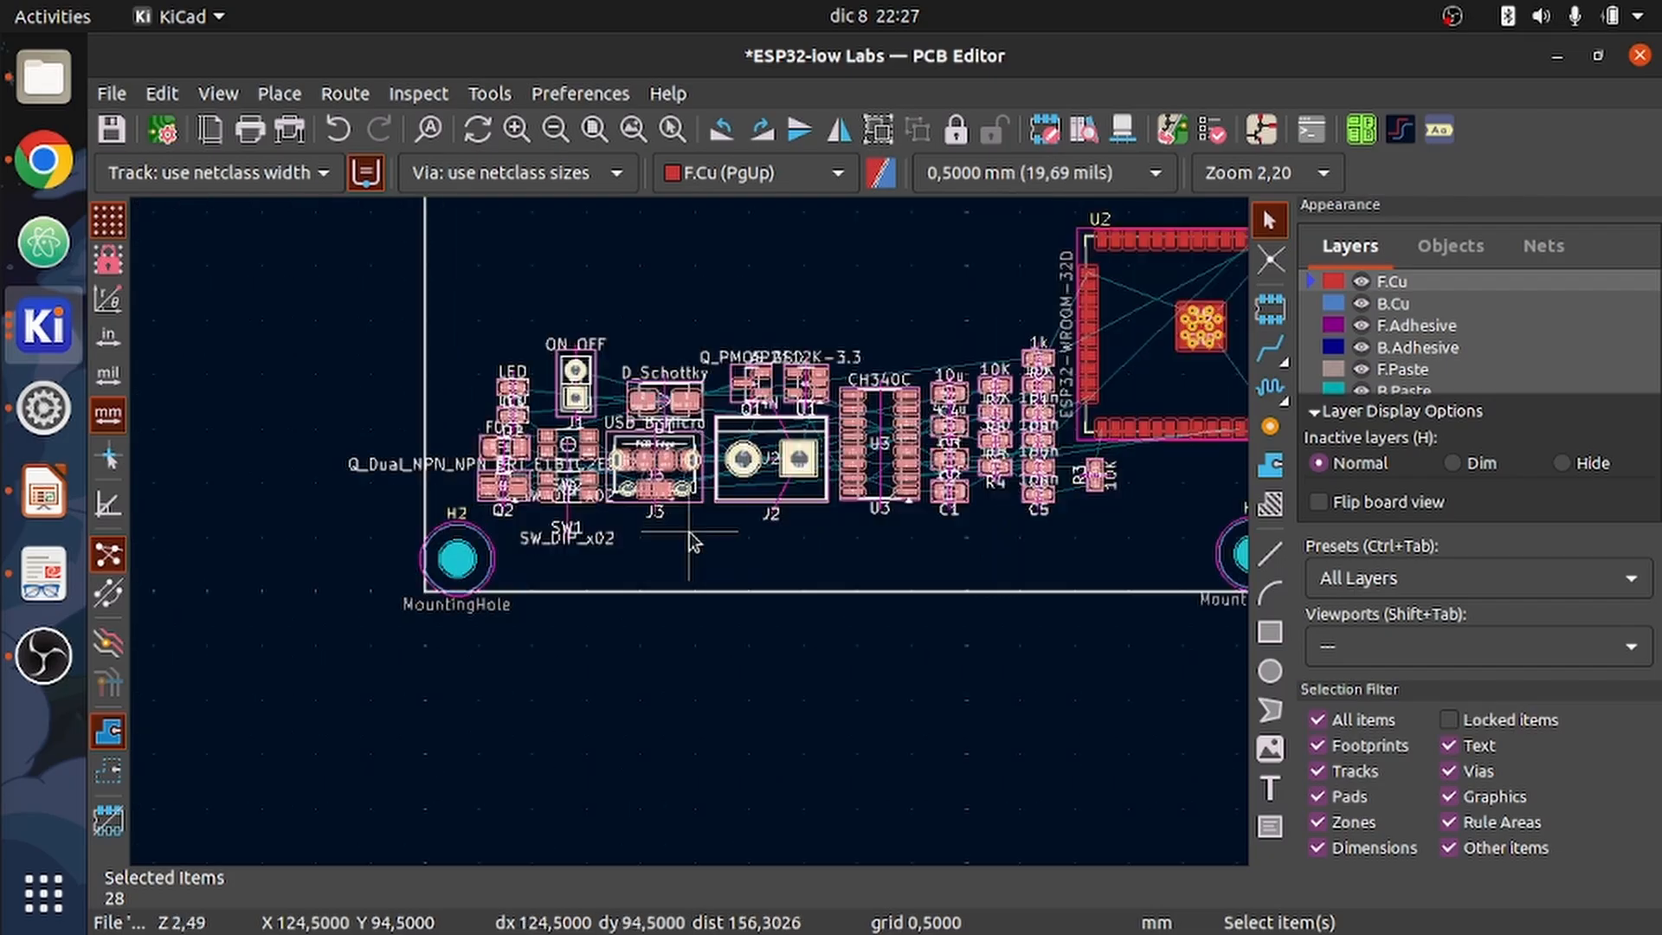
{"action": "scroll", "coordinate": [693, 541], "scroll_direction": "down", "scroll_amount": 2}
{"action": "middle_click_drag", "start_coordinate": [746, 564], "coordinate": [724, 589]}
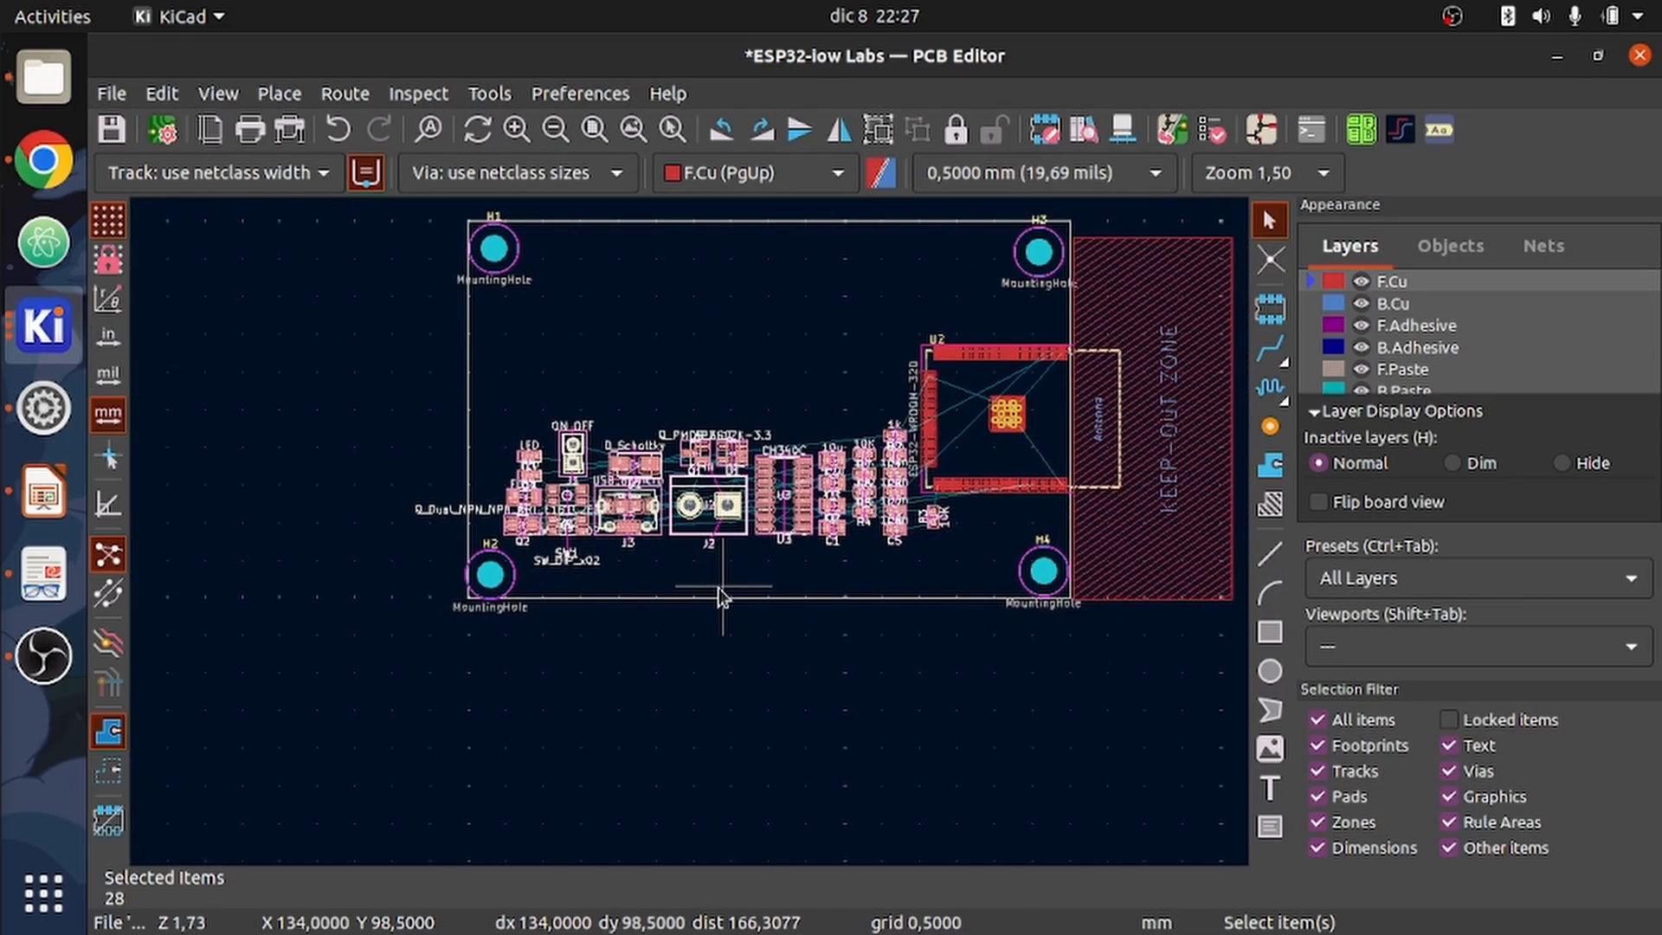
{"action": "left_click", "coordinate": [43, 327]}
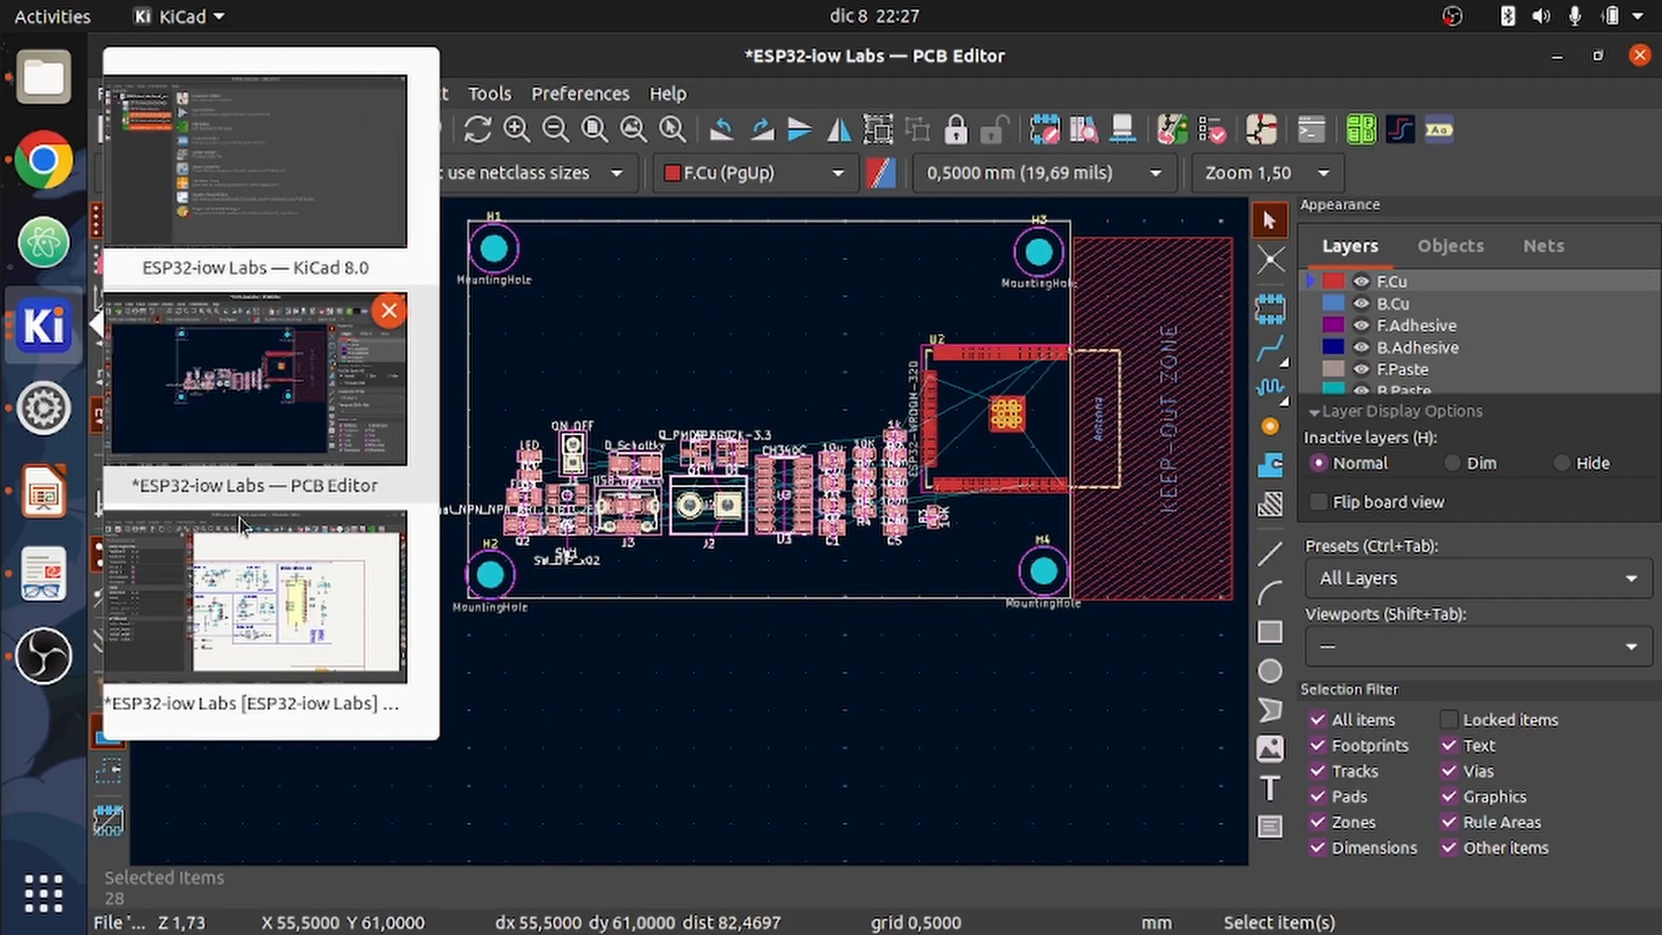
{"action": "left_click", "coordinate": [251, 597]}
{"action": "scroll", "coordinate": [1083, 630], "scroll_direction": "up", "scroll_amount": 2}
{"action": "scroll", "coordinate": [1092, 569], "scroll_direction": "down", "scroll_amount": 1}
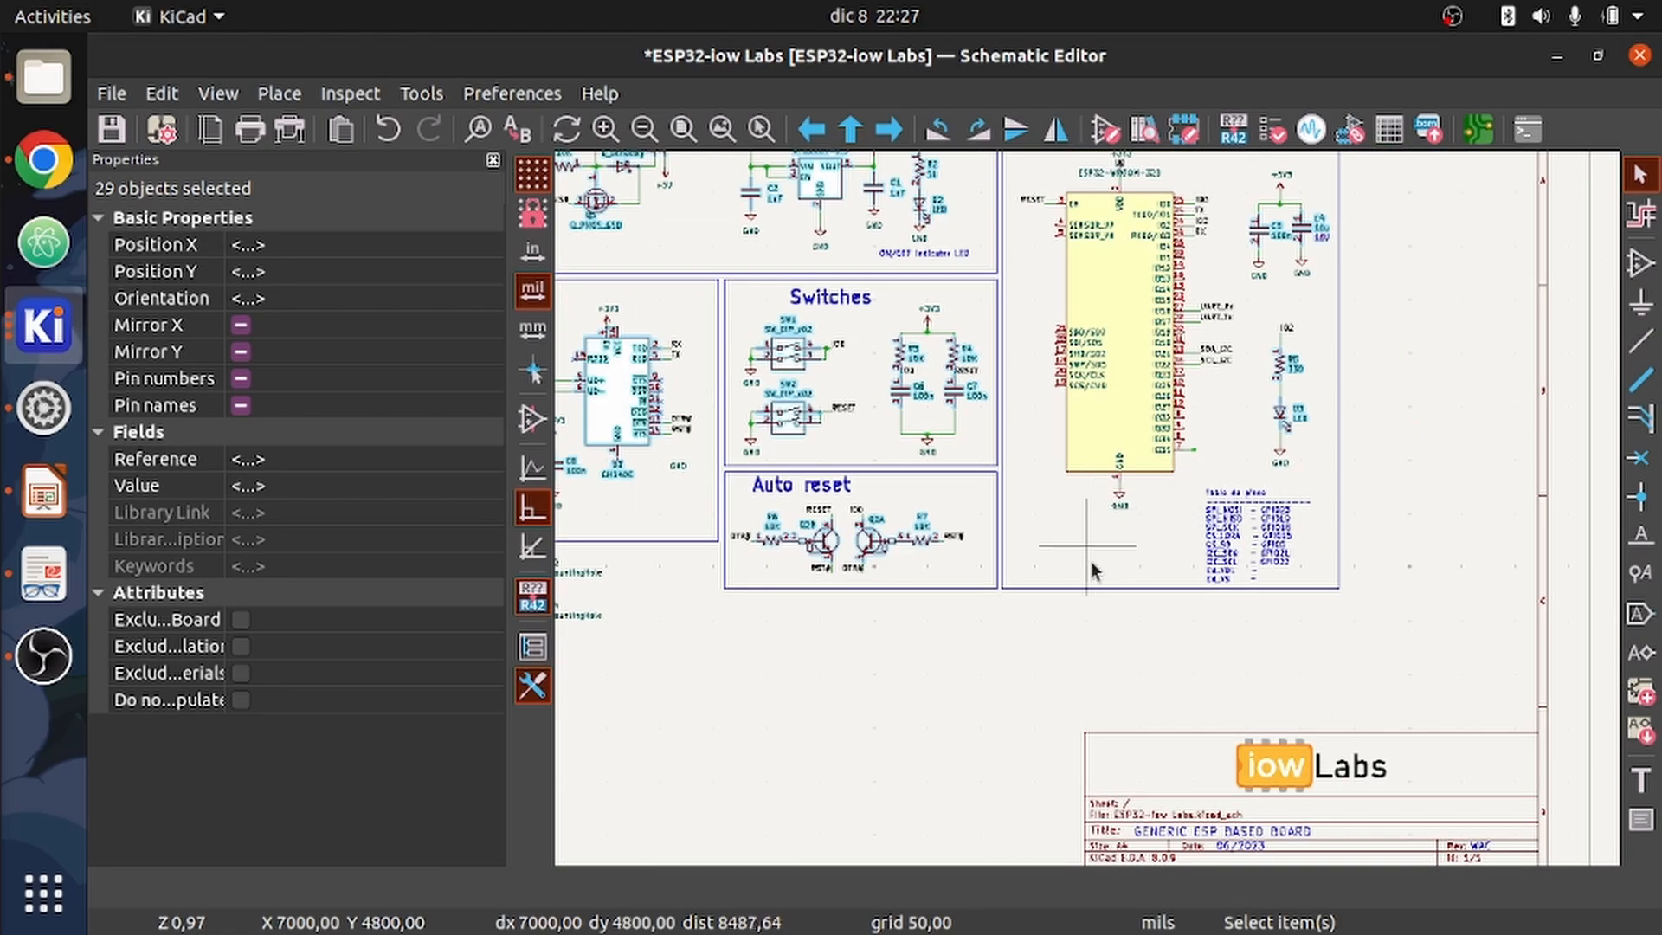
{"action": "middle_click_drag", "start_coordinate": [1093, 570], "coordinate": [1320, 627]}
{"action": "left_click", "coordinate": [1218, 753]}
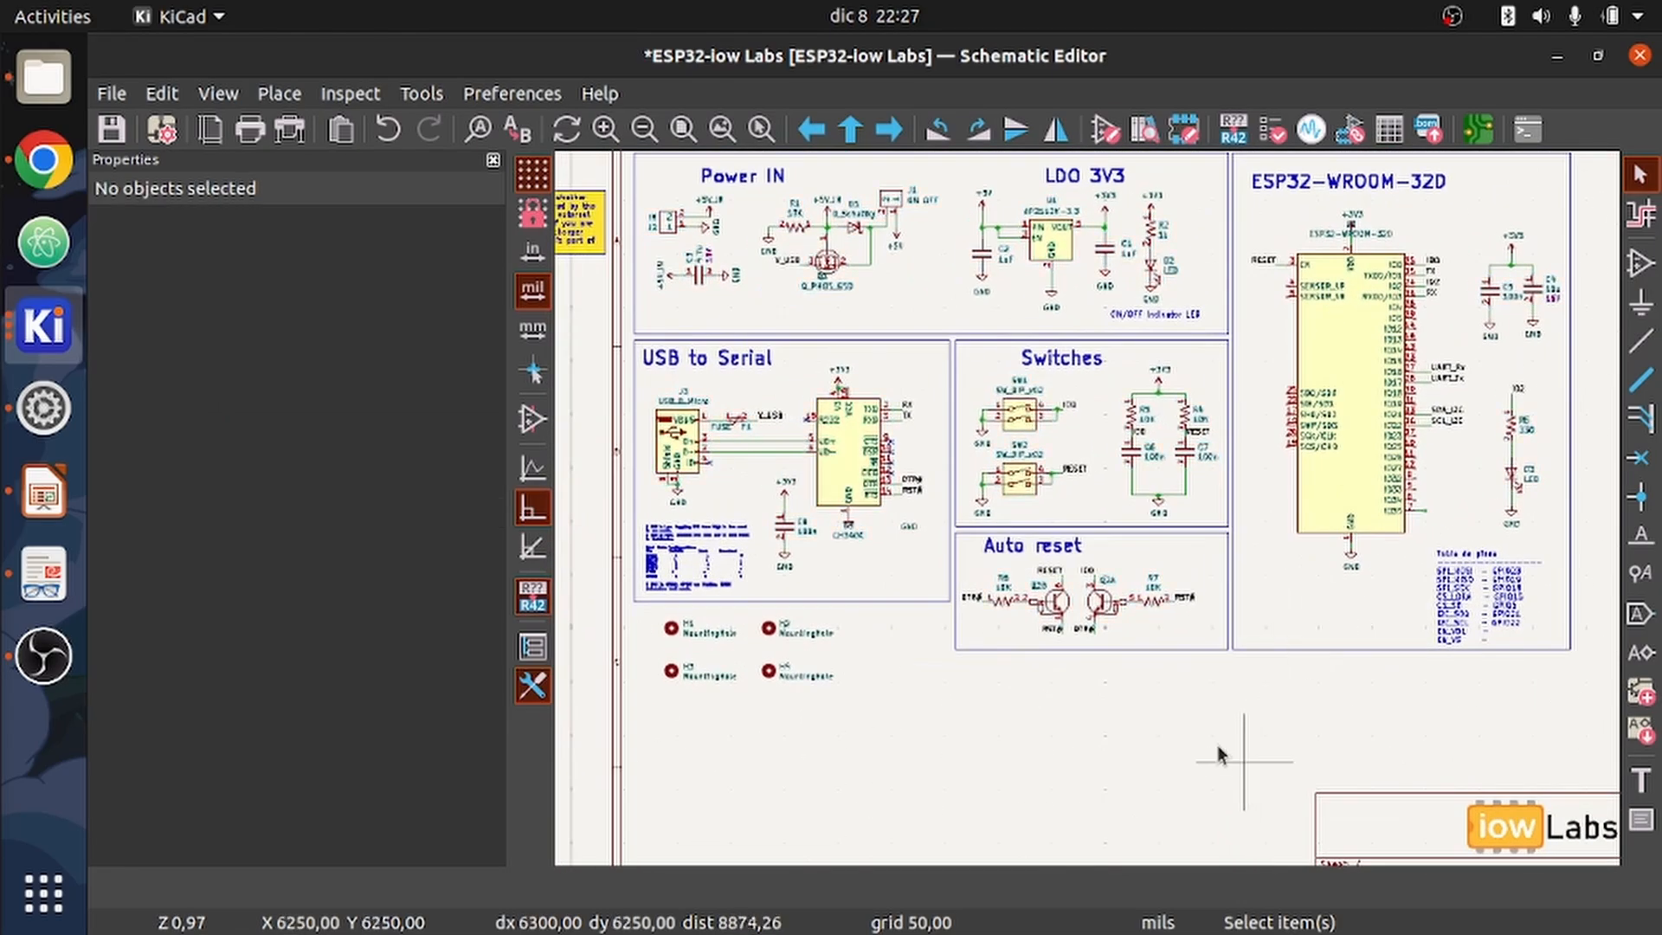
- Examine J3, fuse F1, the CH340C and C8 in the USB to Serial block, and locate C8 on the board
{"action": "scroll", "coordinate": [1083, 493], "scroll_direction": "up", "scroll_amount": 2}
{"action": "scroll", "coordinate": [1089, 518], "scroll_direction": "up", "scroll_amount": 1}
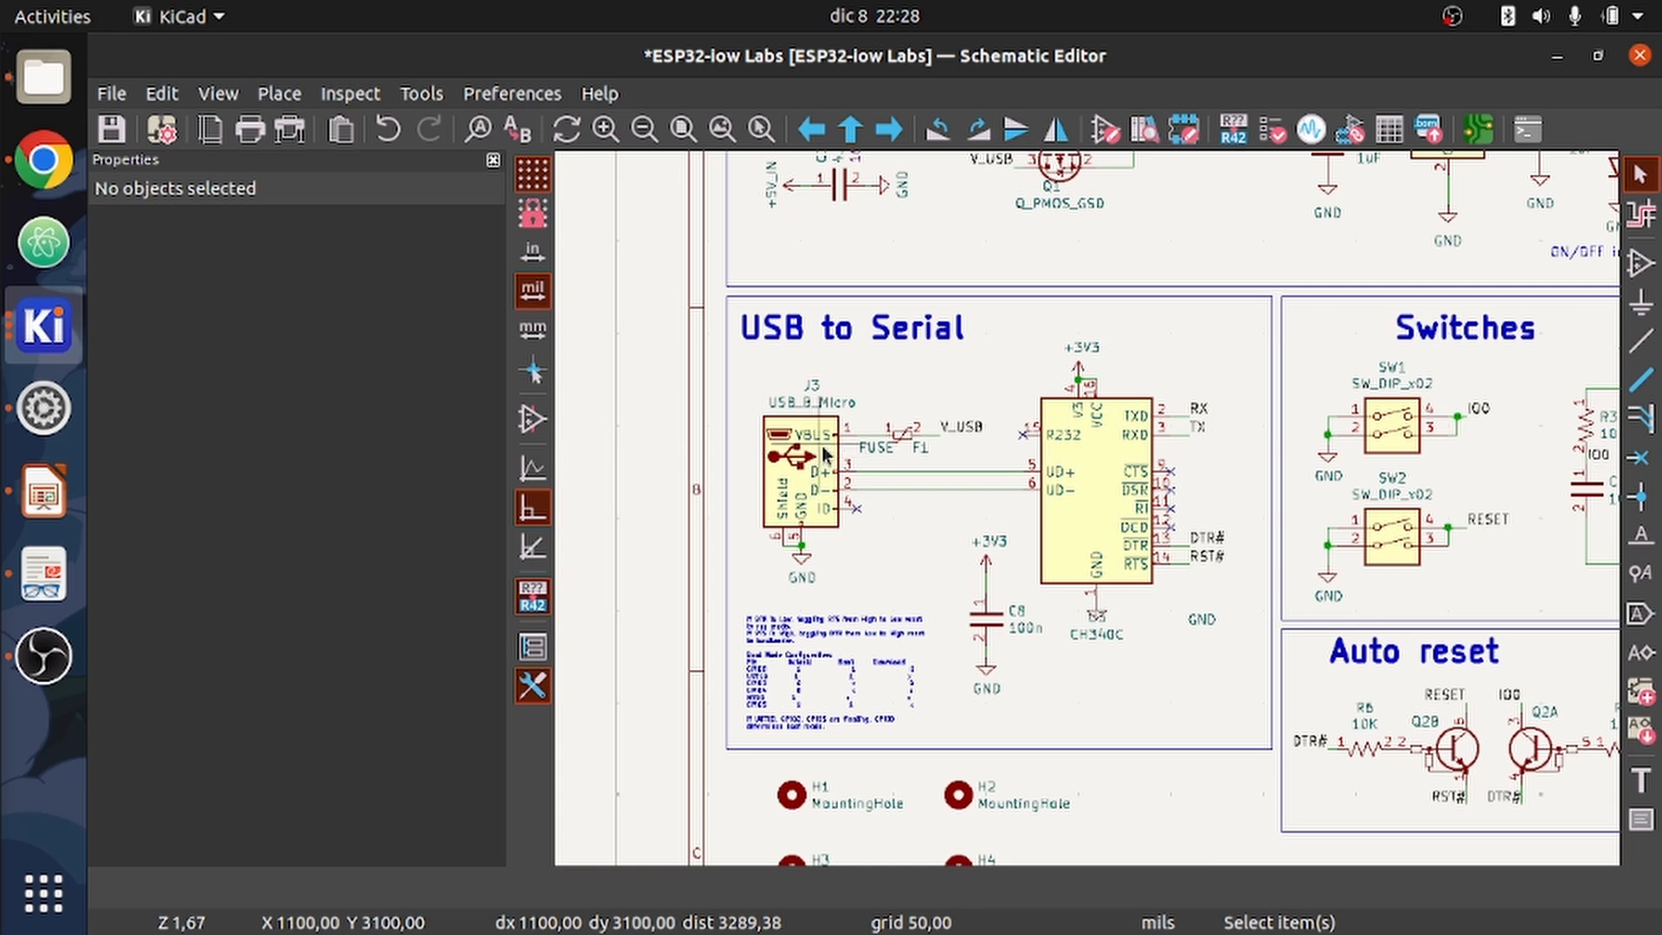
{"action": "left_click", "coordinate": [820, 490]}
{"action": "left_click", "coordinate": [910, 441]}
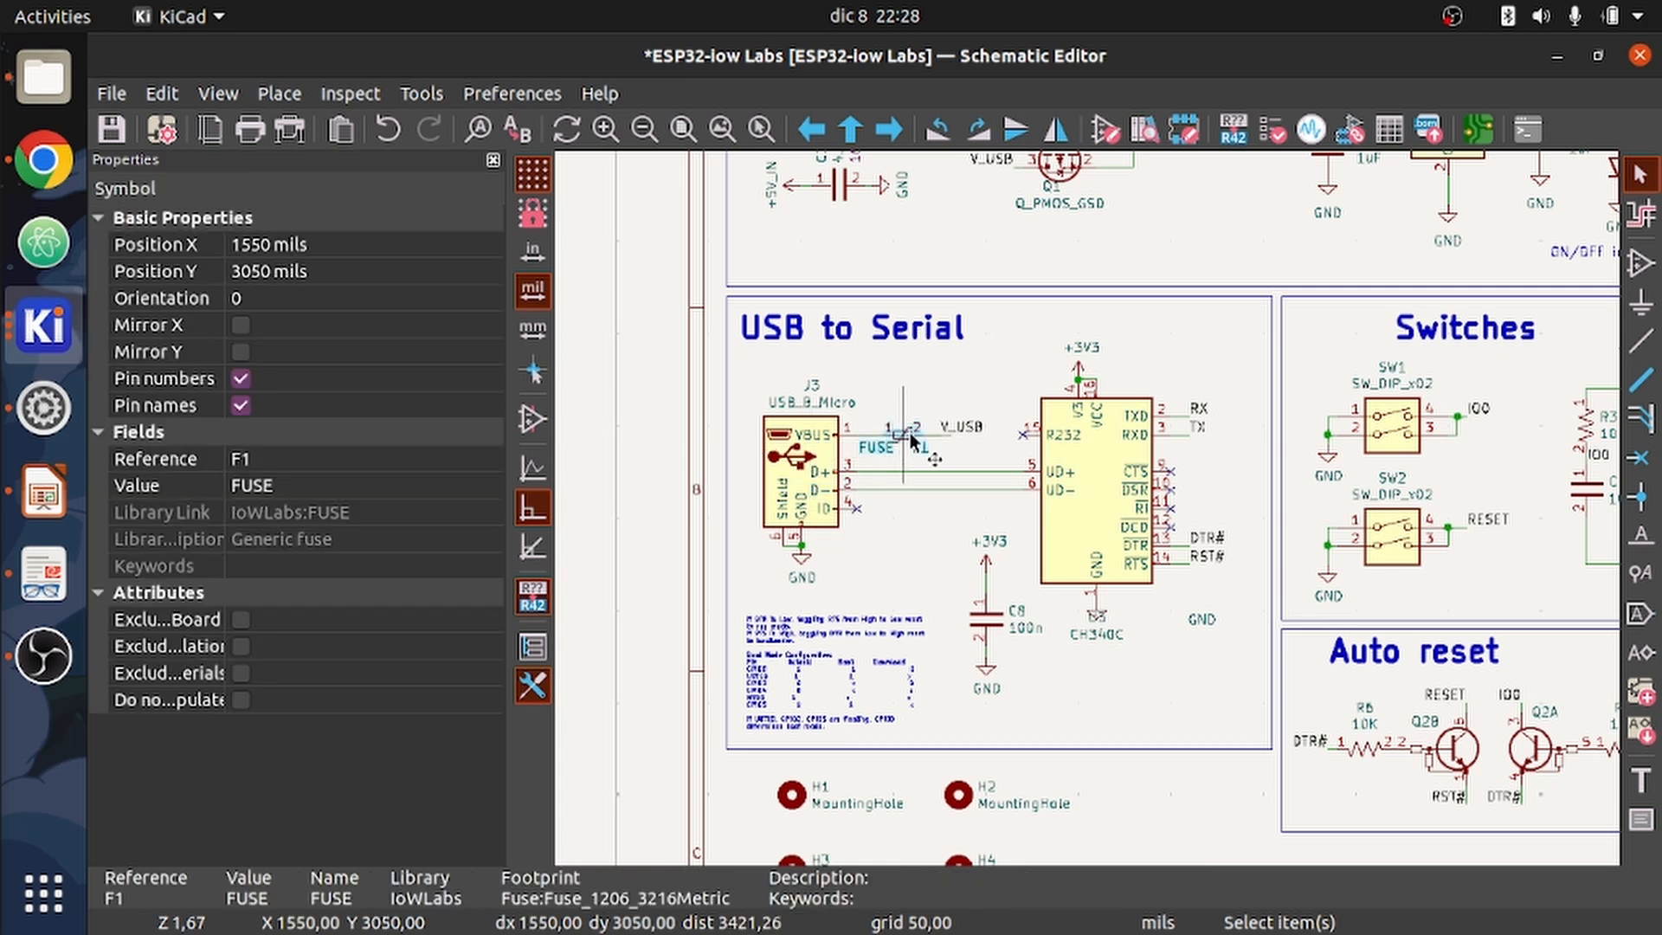
{"action": "left_click", "coordinate": [1126, 492]}
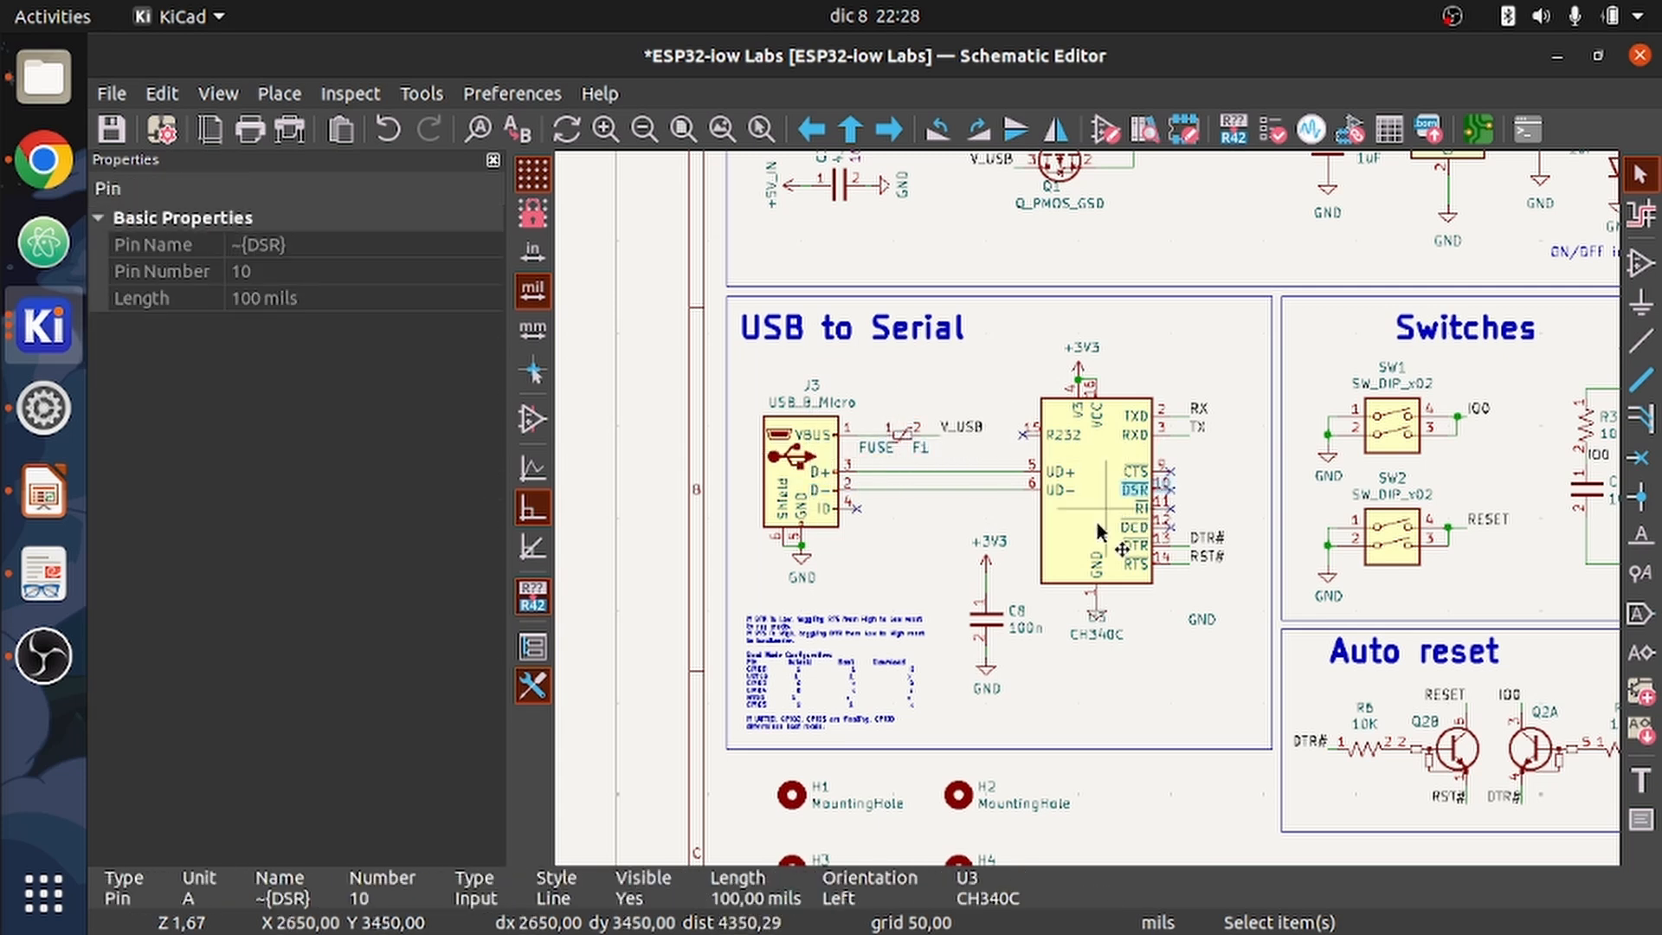
{"action": "left_click", "coordinate": [995, 627]}
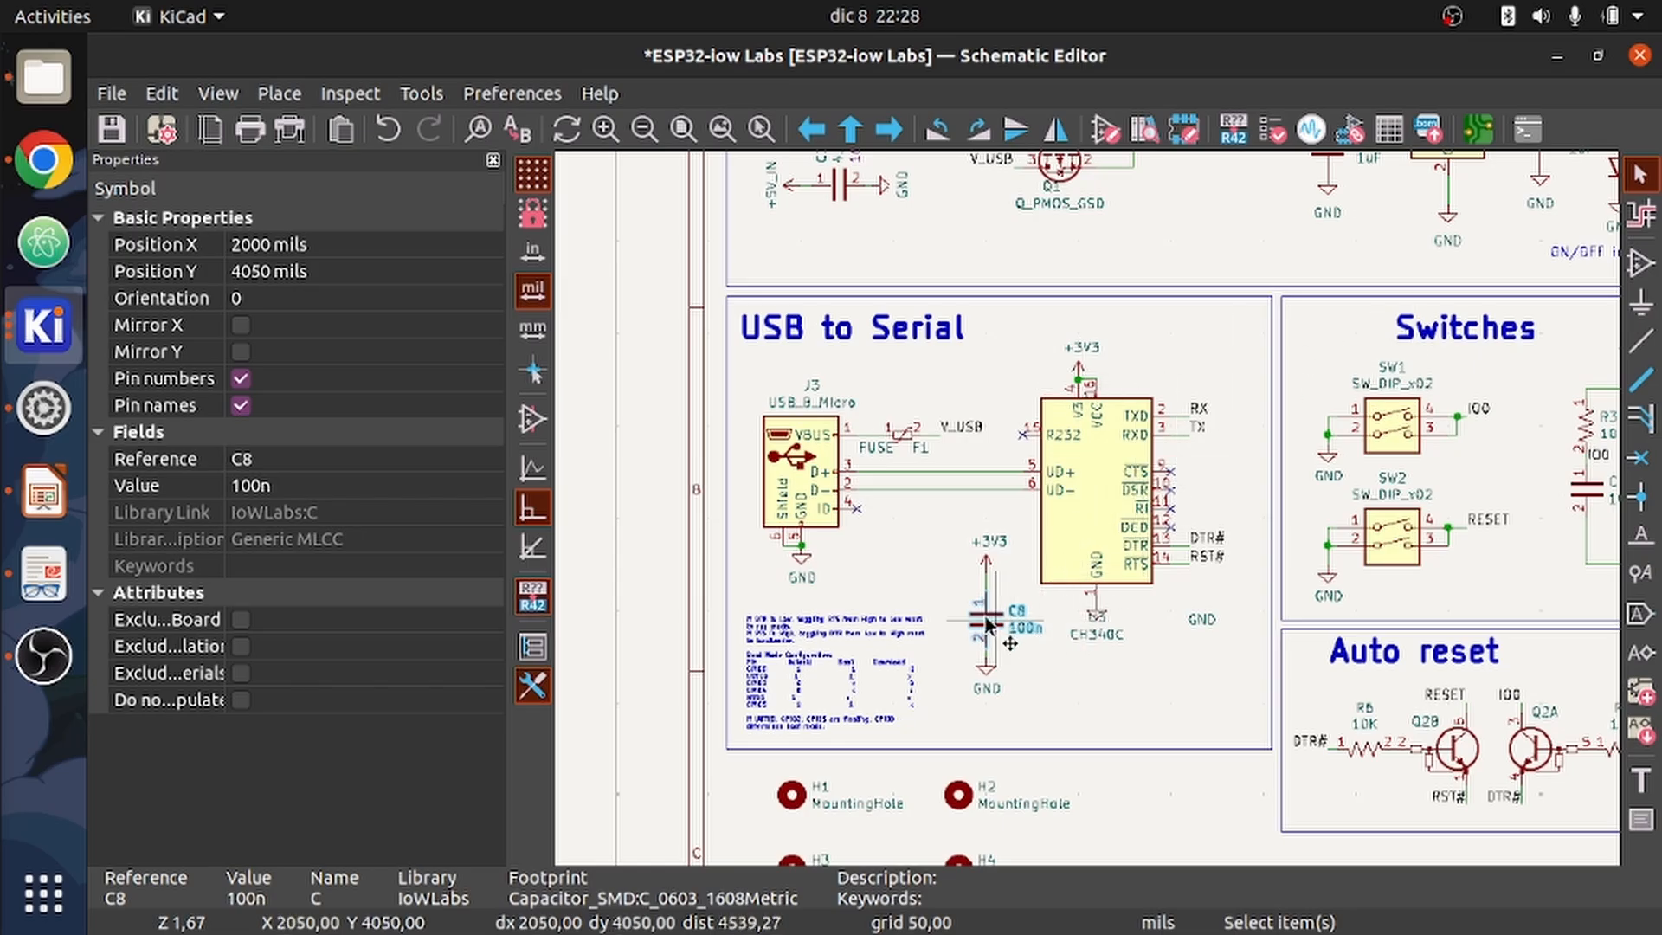
{"action": "left_click", "coordinate": [944, 561]}
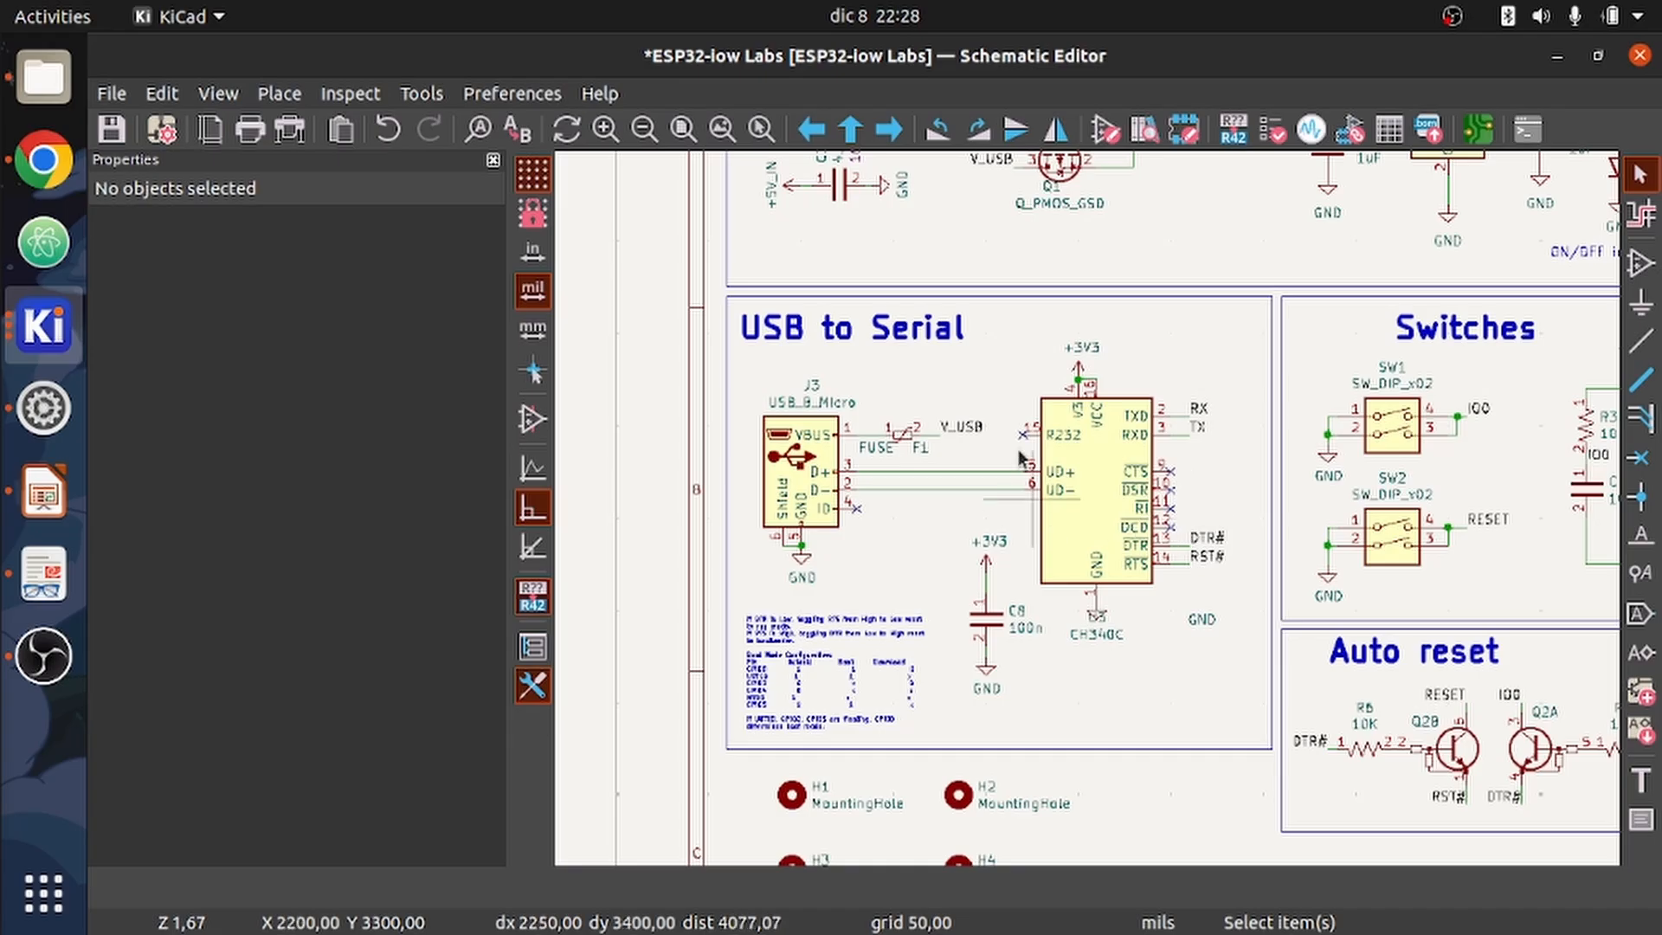
{"action": "key", "text": "alt+Tab"}
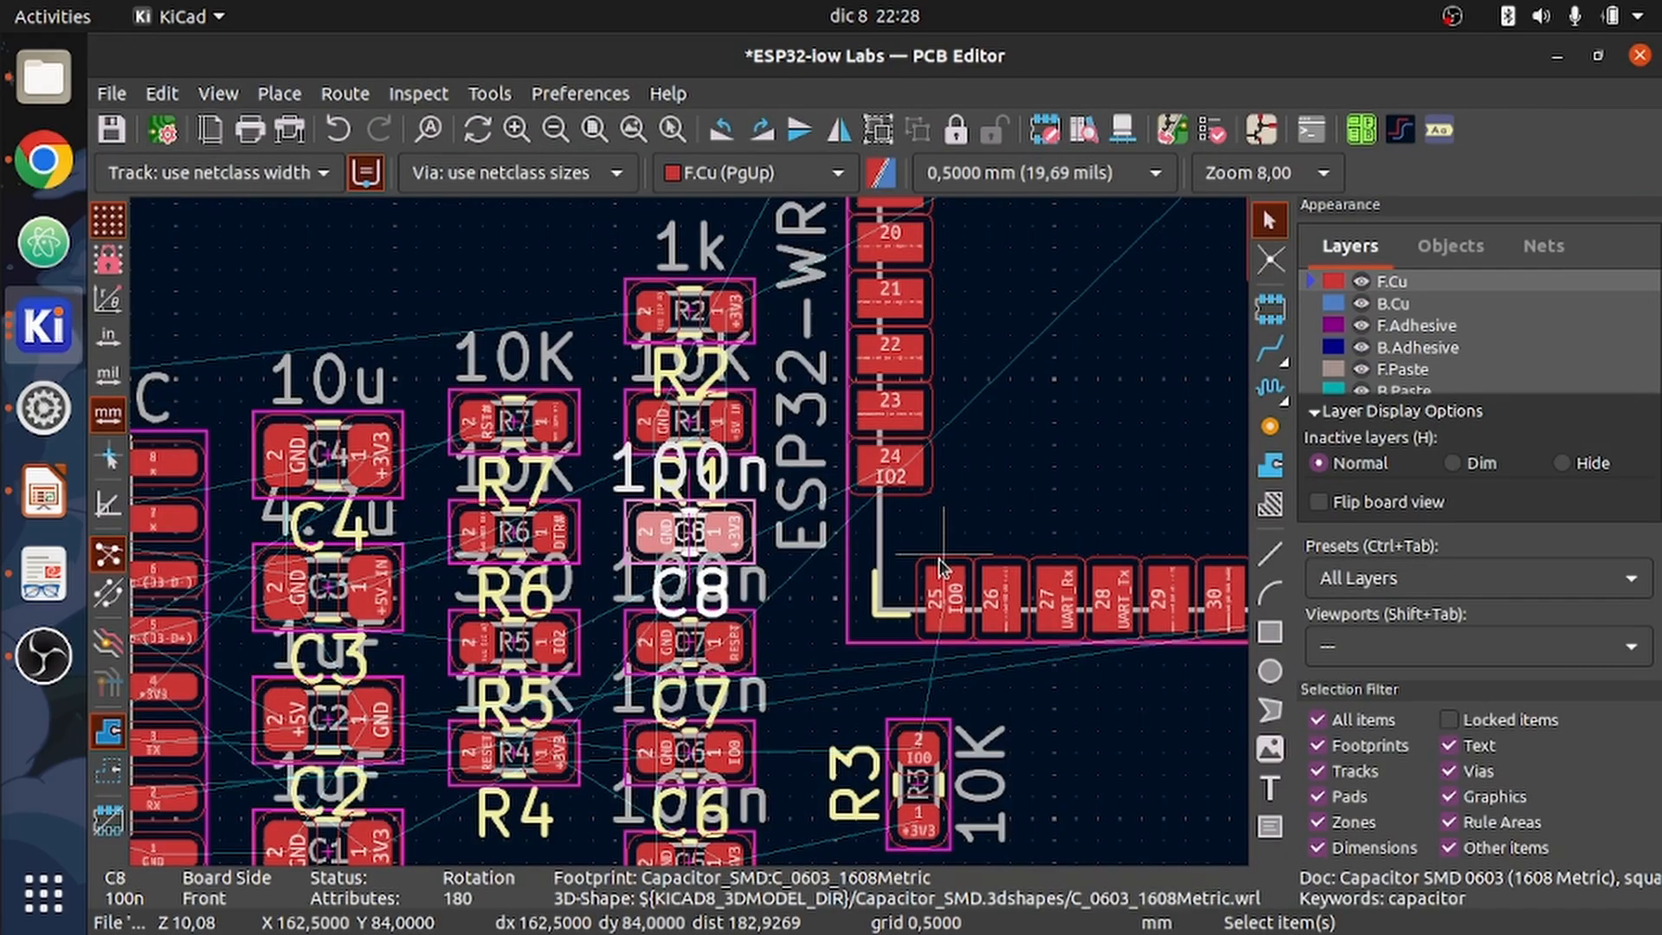
{"action": "key", "text": "alt+Tab"}
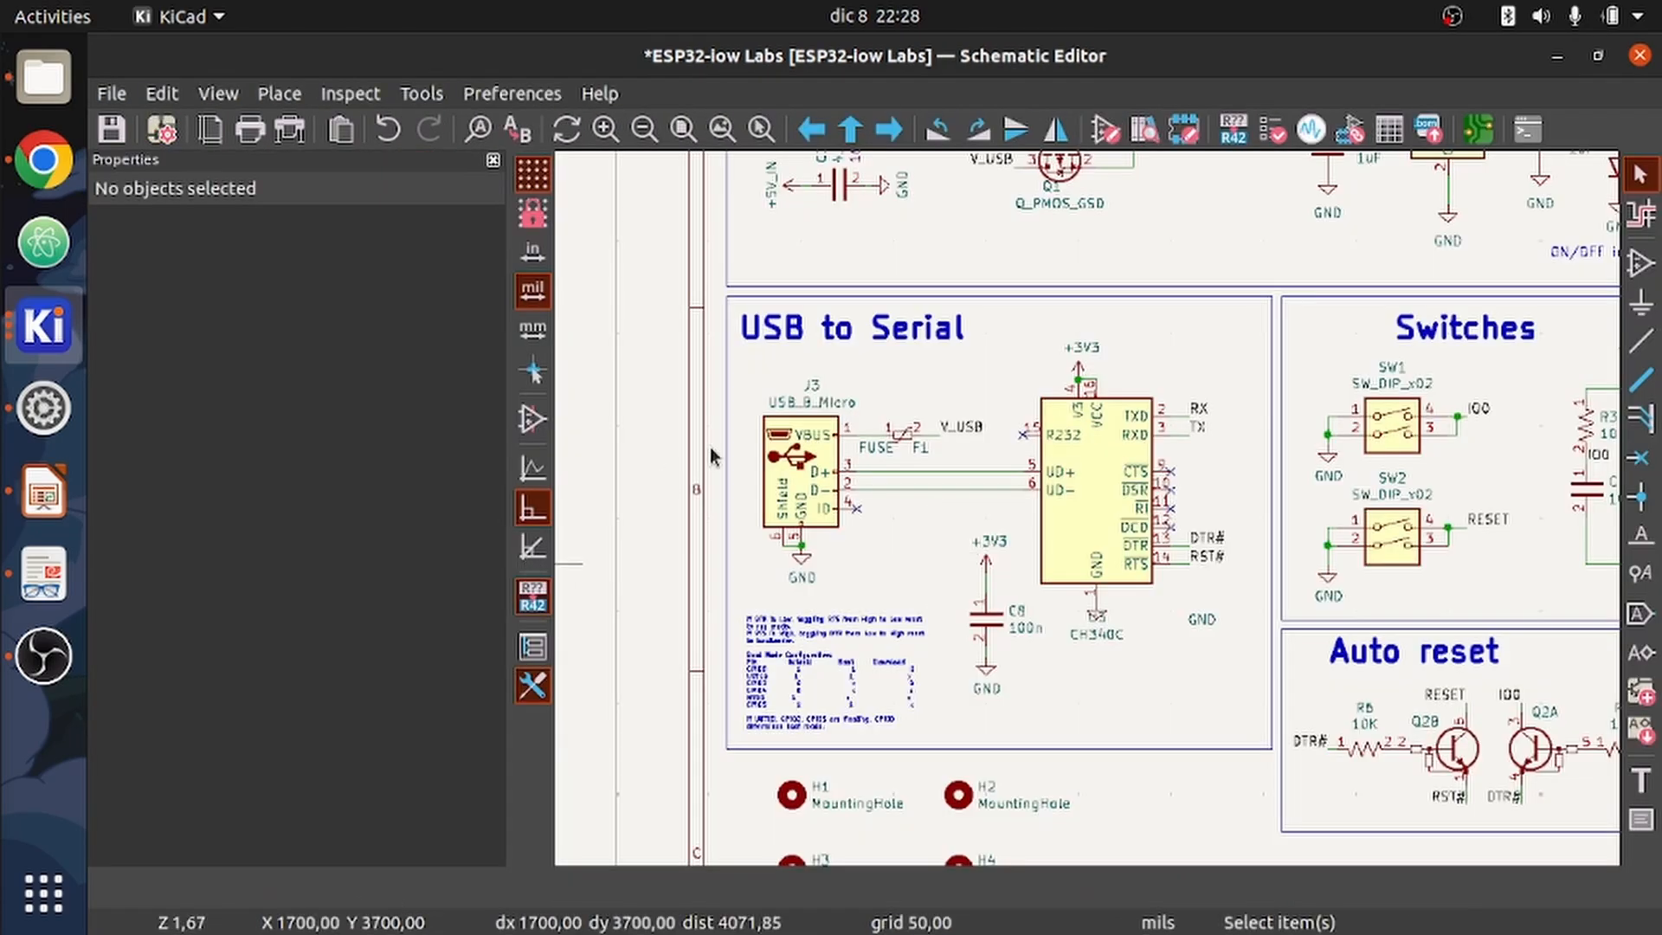
- Select USB connector J3 through the schematic and move its footprint to the board's upper edge, left of mounting hole H3
{"action": "left_click", "coordinate": [763, 482]}
{"action": "key", "text": "alt+Tab"}
{"action": "scroll", "coordinate": [680, 526], "scroll_direction": "down", "scroll_amount": 3}
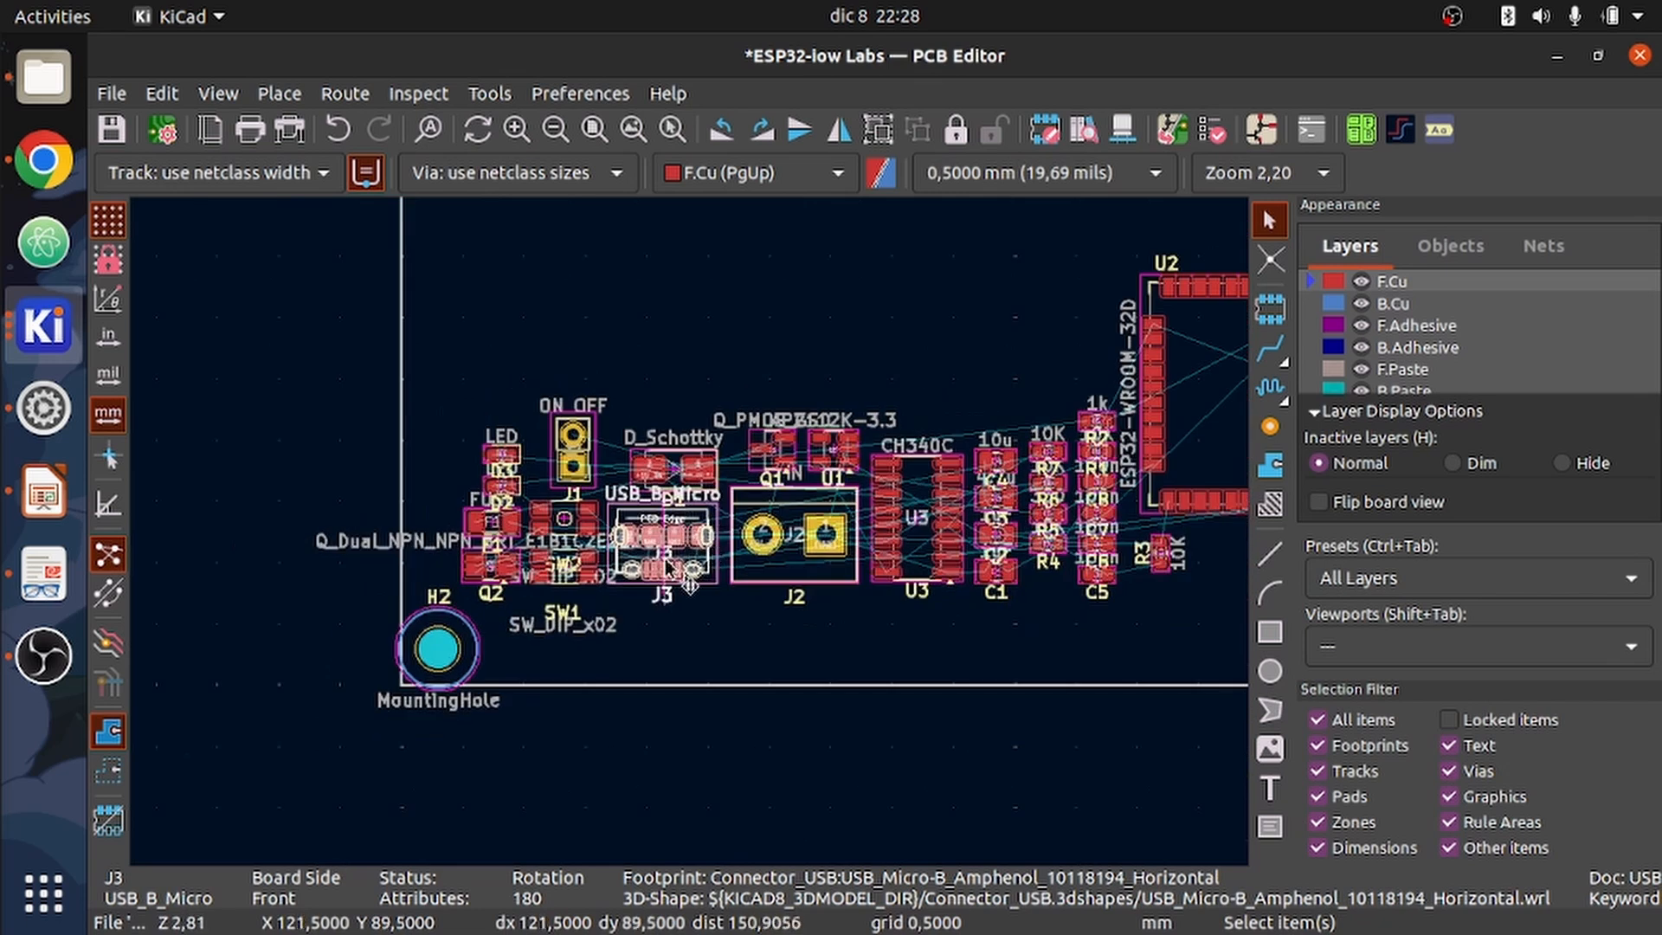
{"action": "scroll", "coordinate": [678, 542], "scroll_direction": "up", "scroll_amount": 3}
{"action": "left_click", "coordinate": [680, 530]}
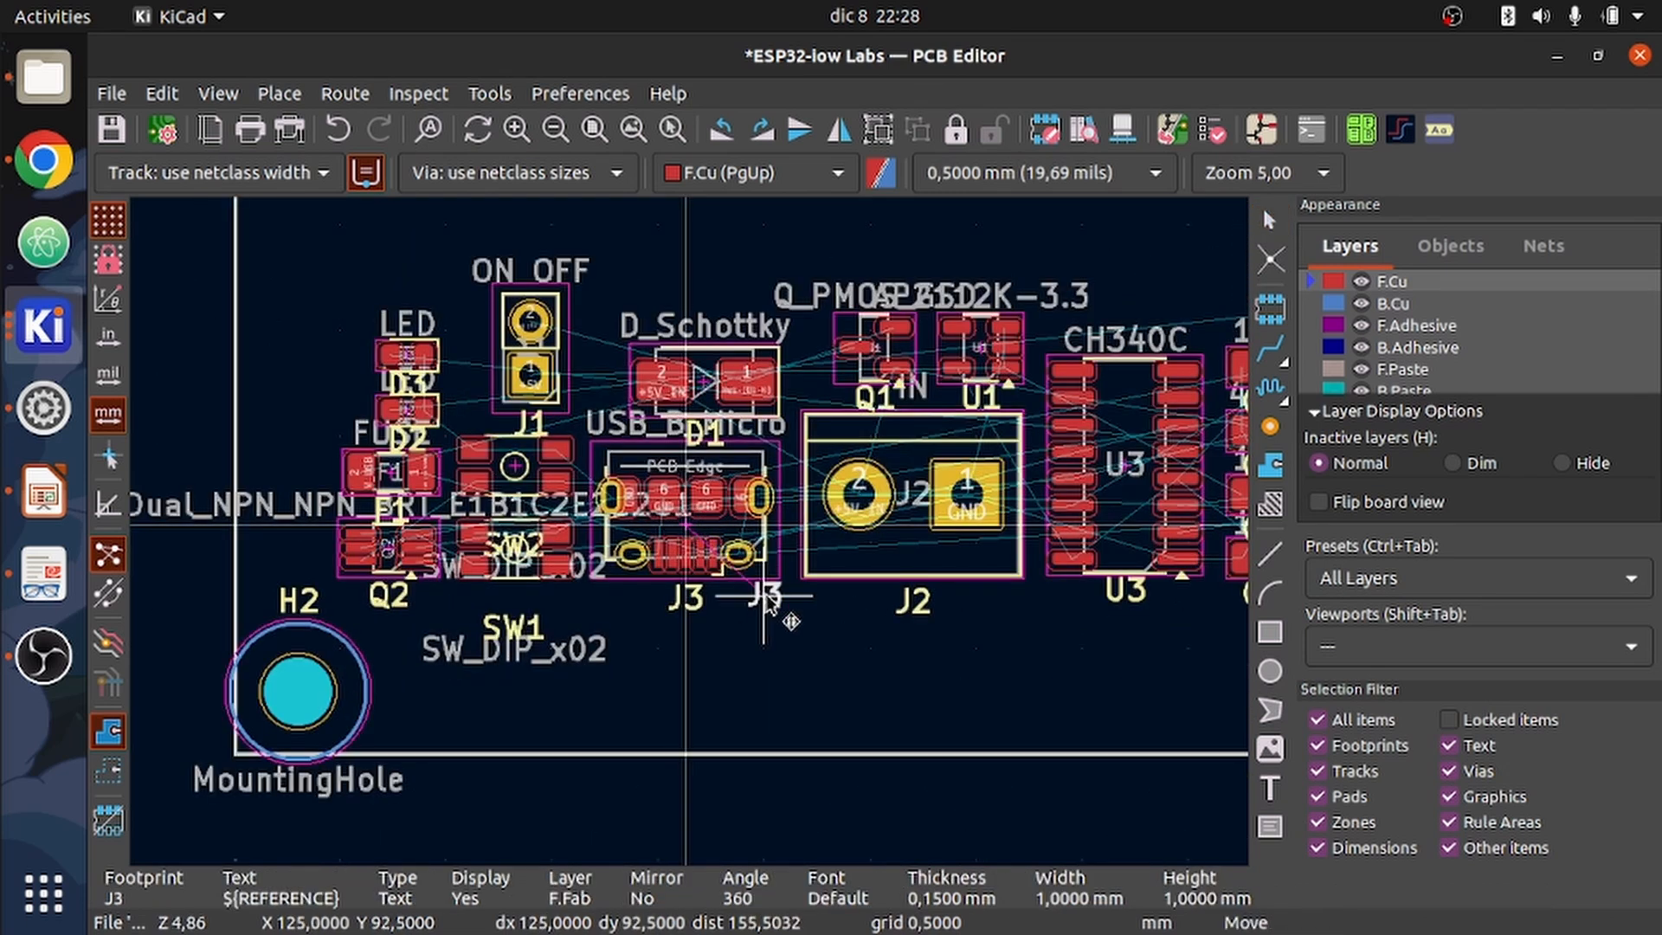
{"action": "left_click", "coordinate": [726, 529]}
{"action": "left_click_drag", "start_coordinate": [732, 543], "coordinate": [922, 328]}
{"action": "scroll", "coordinate": [1013, 232], "scroll_direction": "down", "scroll_amount": 3}
{"action": "scroll", "coordinate": [923, 325], "scroll_direction": "up", "scroll_amount": 8}
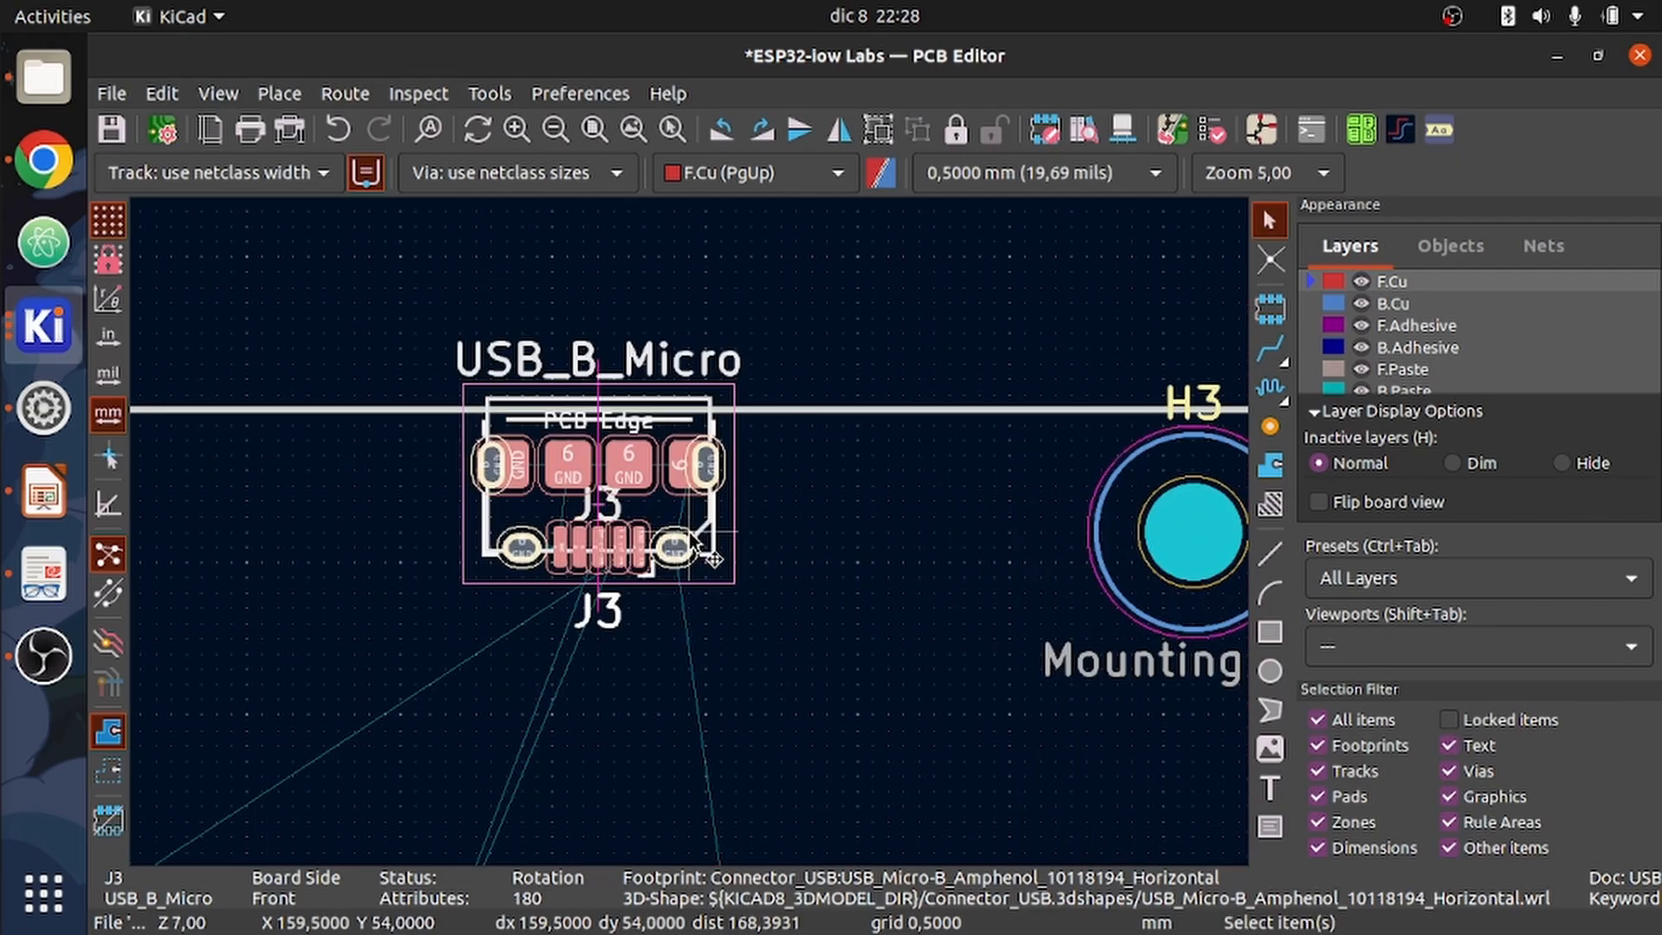
- Adjust J3's position so its PCB Edge line coincides with the upper edge of the board outline
{"action": "scroll", "coordinate": [638, 422], "scroll_direction": "up", "scroll_amount": 4}
{"action": "scroll", "coordinate": [694, 538], "scroll_direction": "down", "scroll_amount": 2}
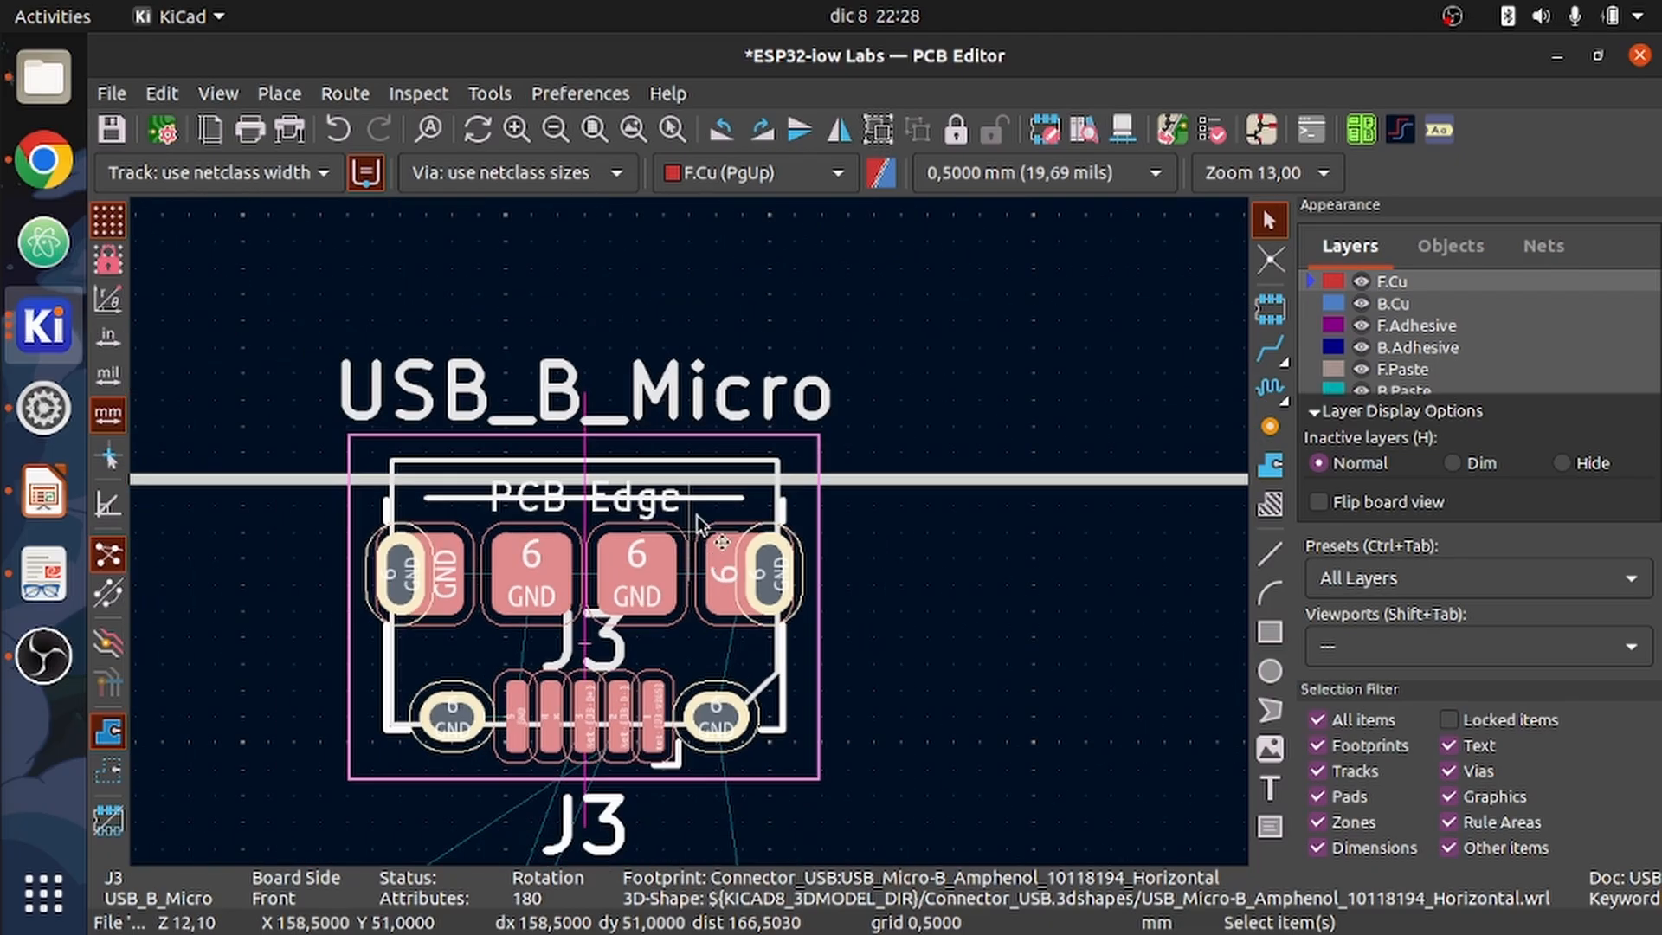
{"action": "key", "text": "m"}
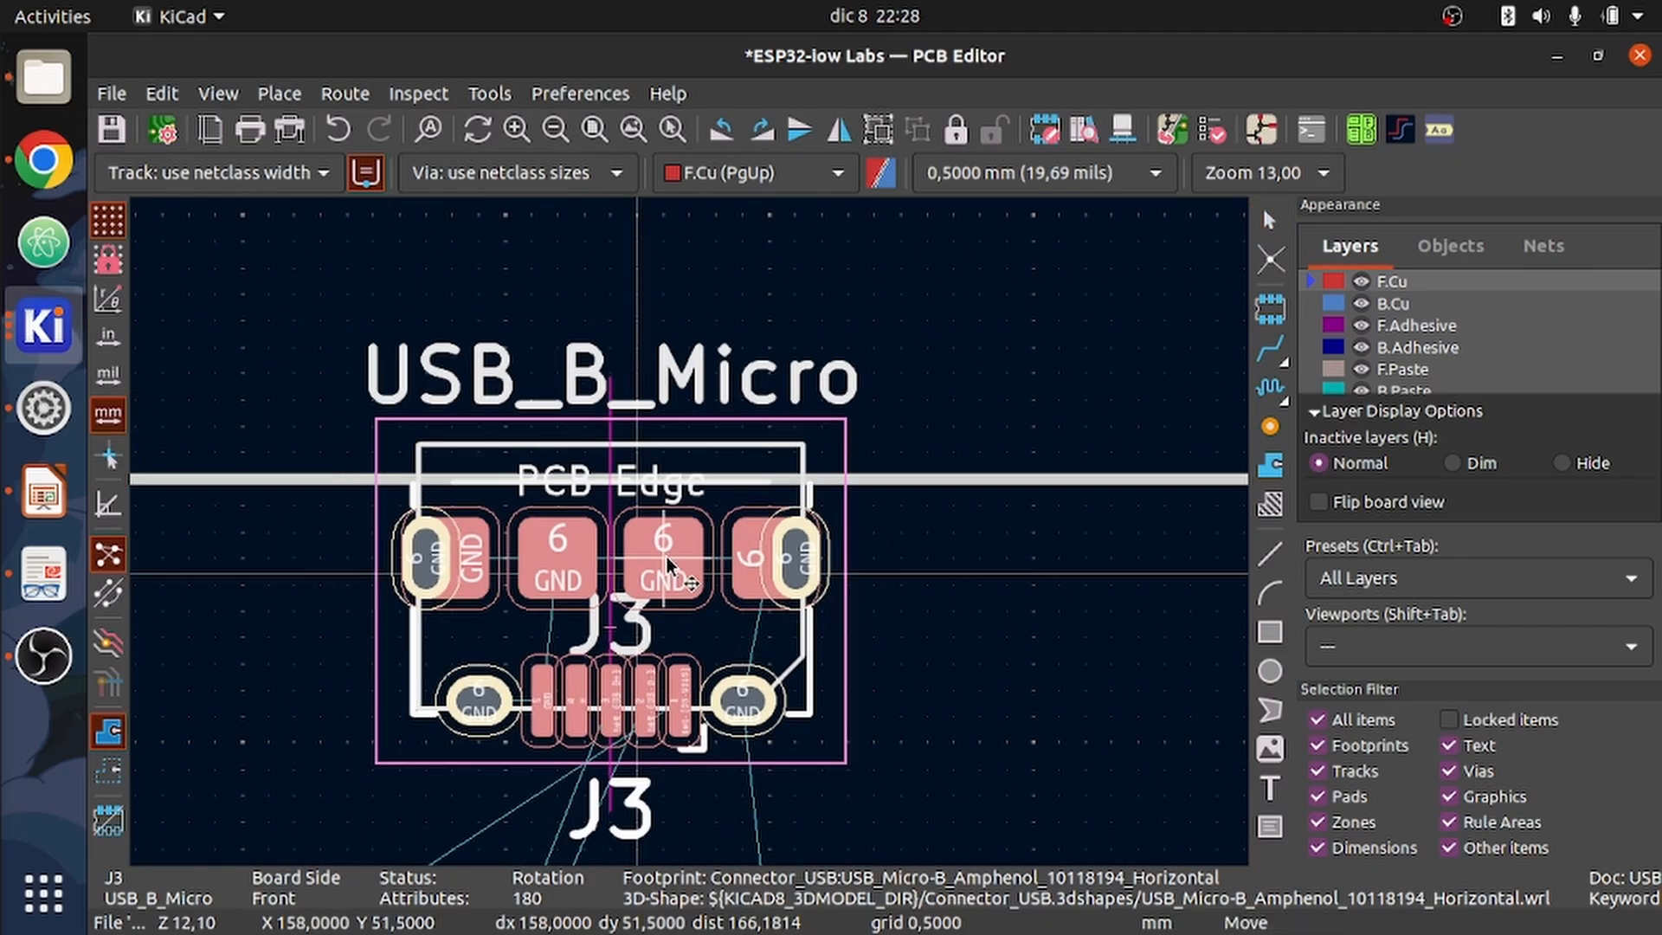
{"action": "left_click", "coordinate": [669, 569]}
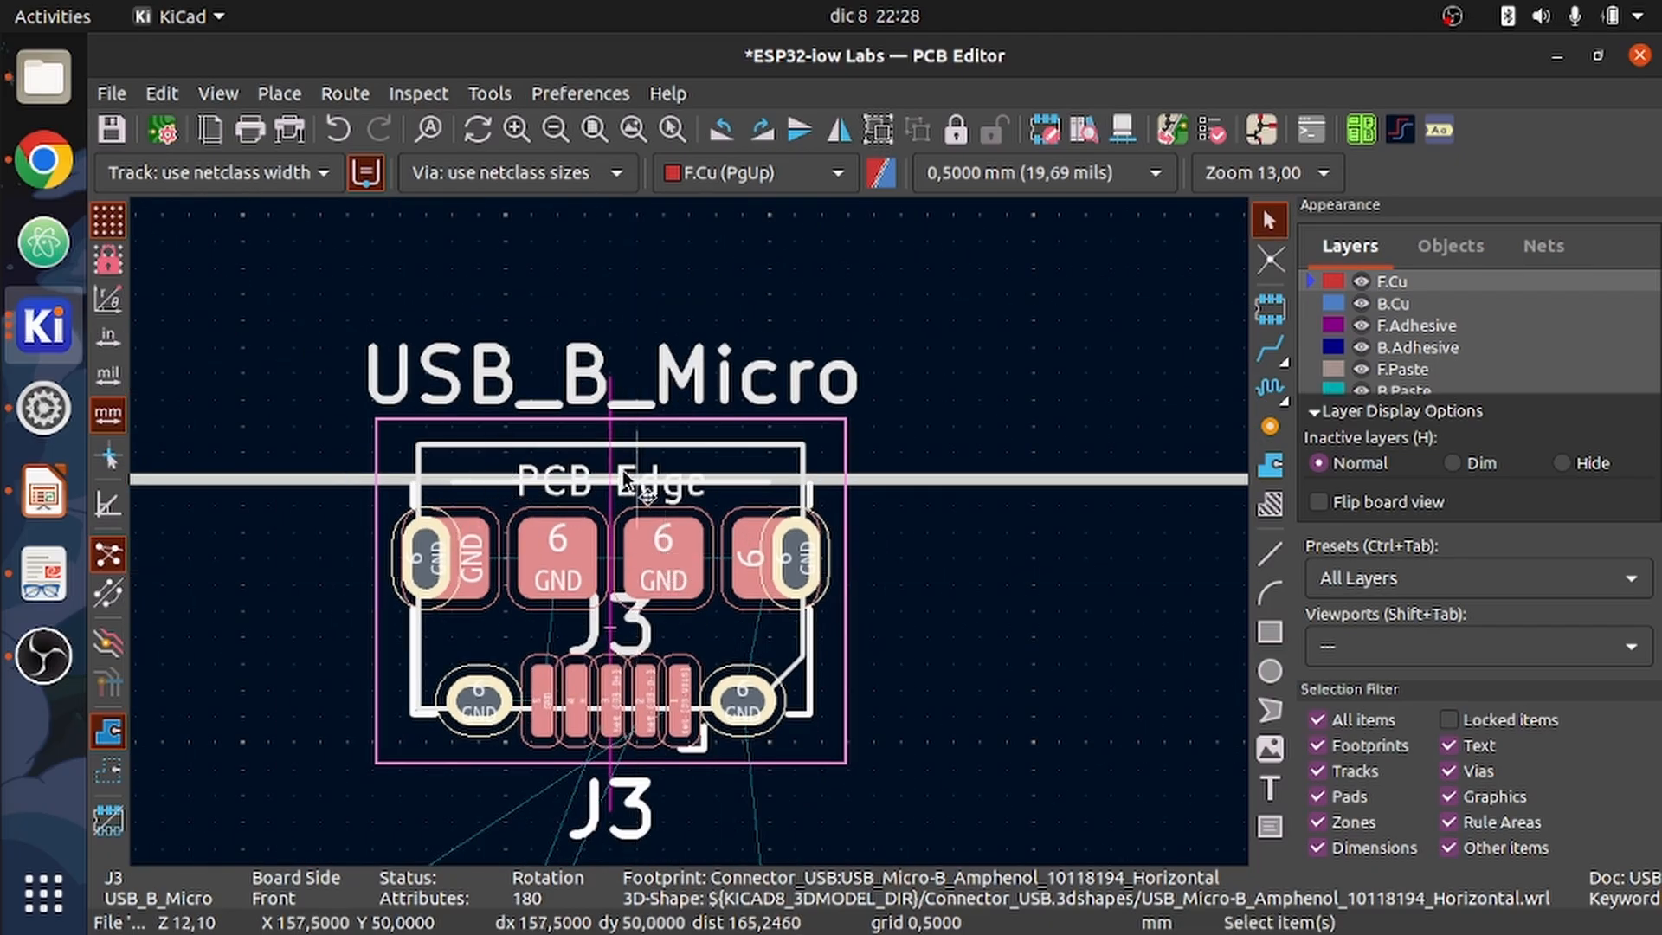
- Move the CH340C footprint U3 below the USB connector J3 and rotate it to -90°
{"action": "scroll", "coordinate": [539, 450], "scroll_direction": "down", "scroll_amount": 4}
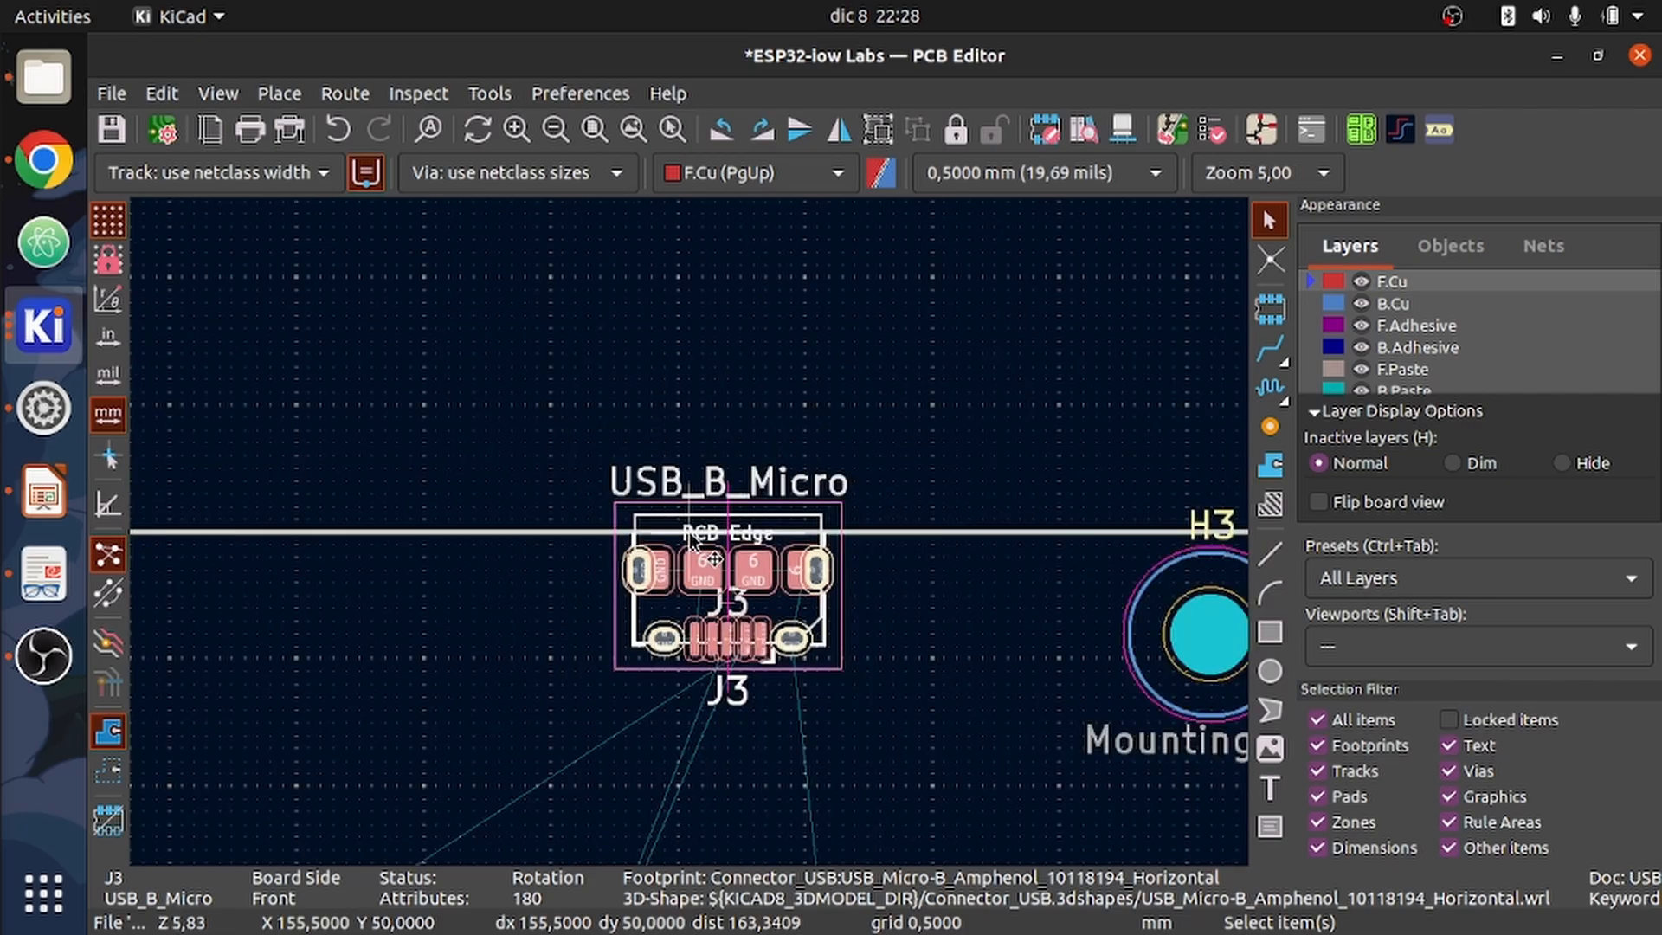
{"action": "scroll", "coordinate": [689, 531], "scroll_direction": "up", "scroll_amount": 2}
{"action": "scroll", "coordinate": [690, 532], "scroll_direction": "down", "scroll_amount": 2}
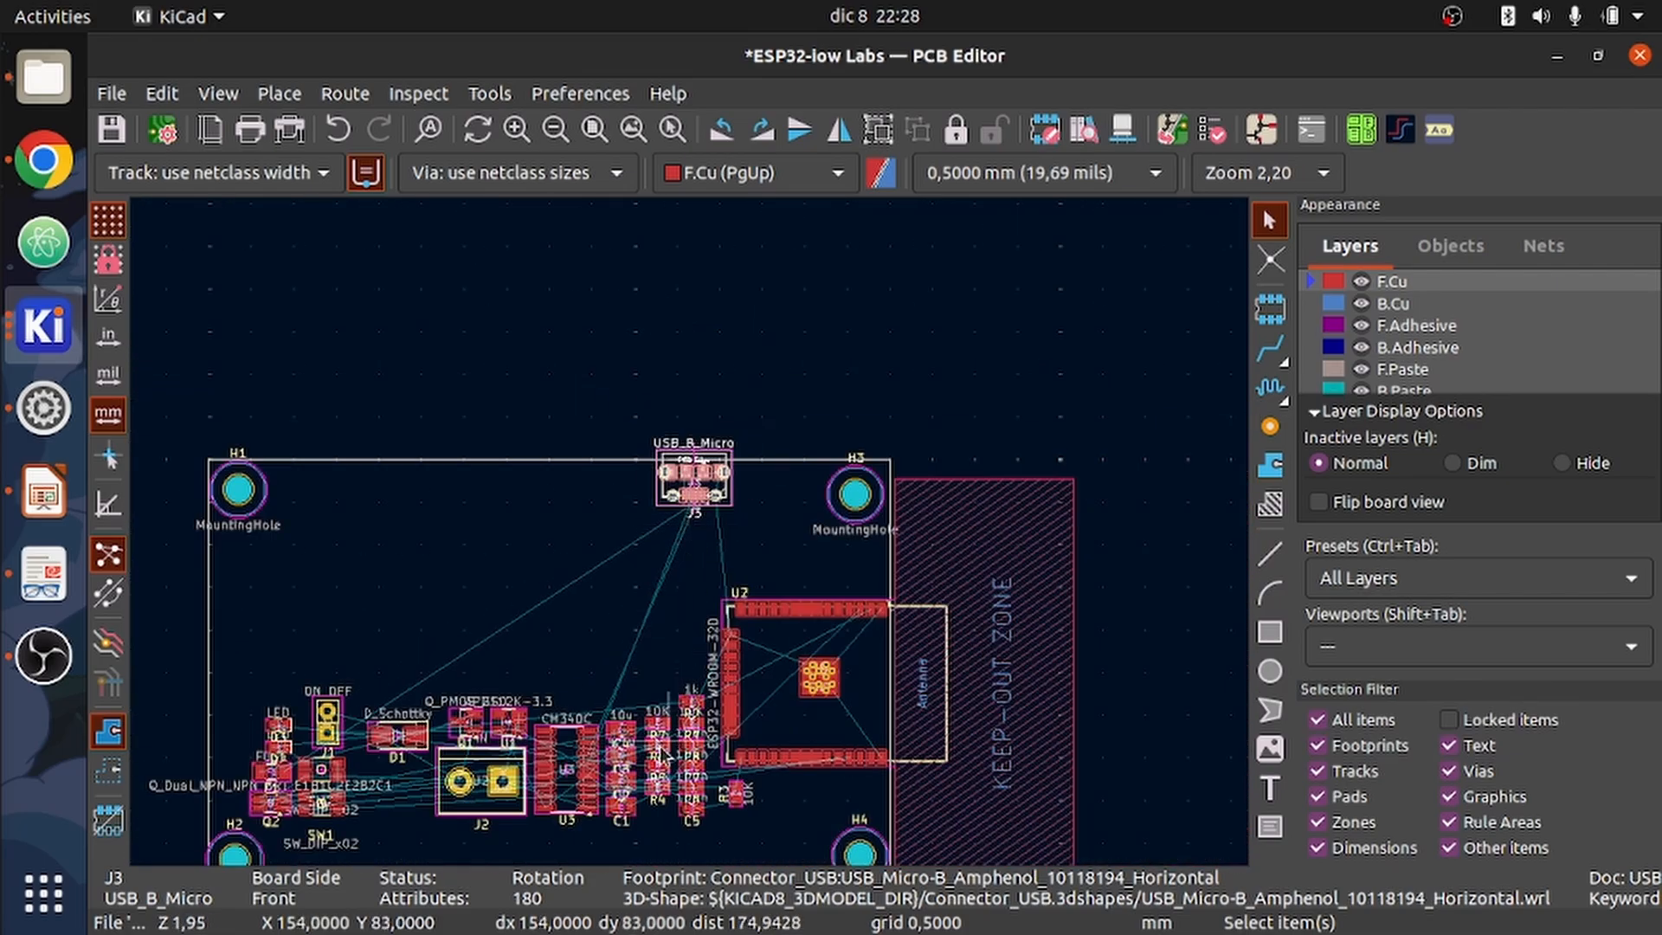
{"action": "scroll", "coordinate": [510, 798], "scroll_direction": "up", "scroll_amount": 1}
{"action": "left_click", "coordinate": [794, 468]}
{"action": "key", "text": "m"}
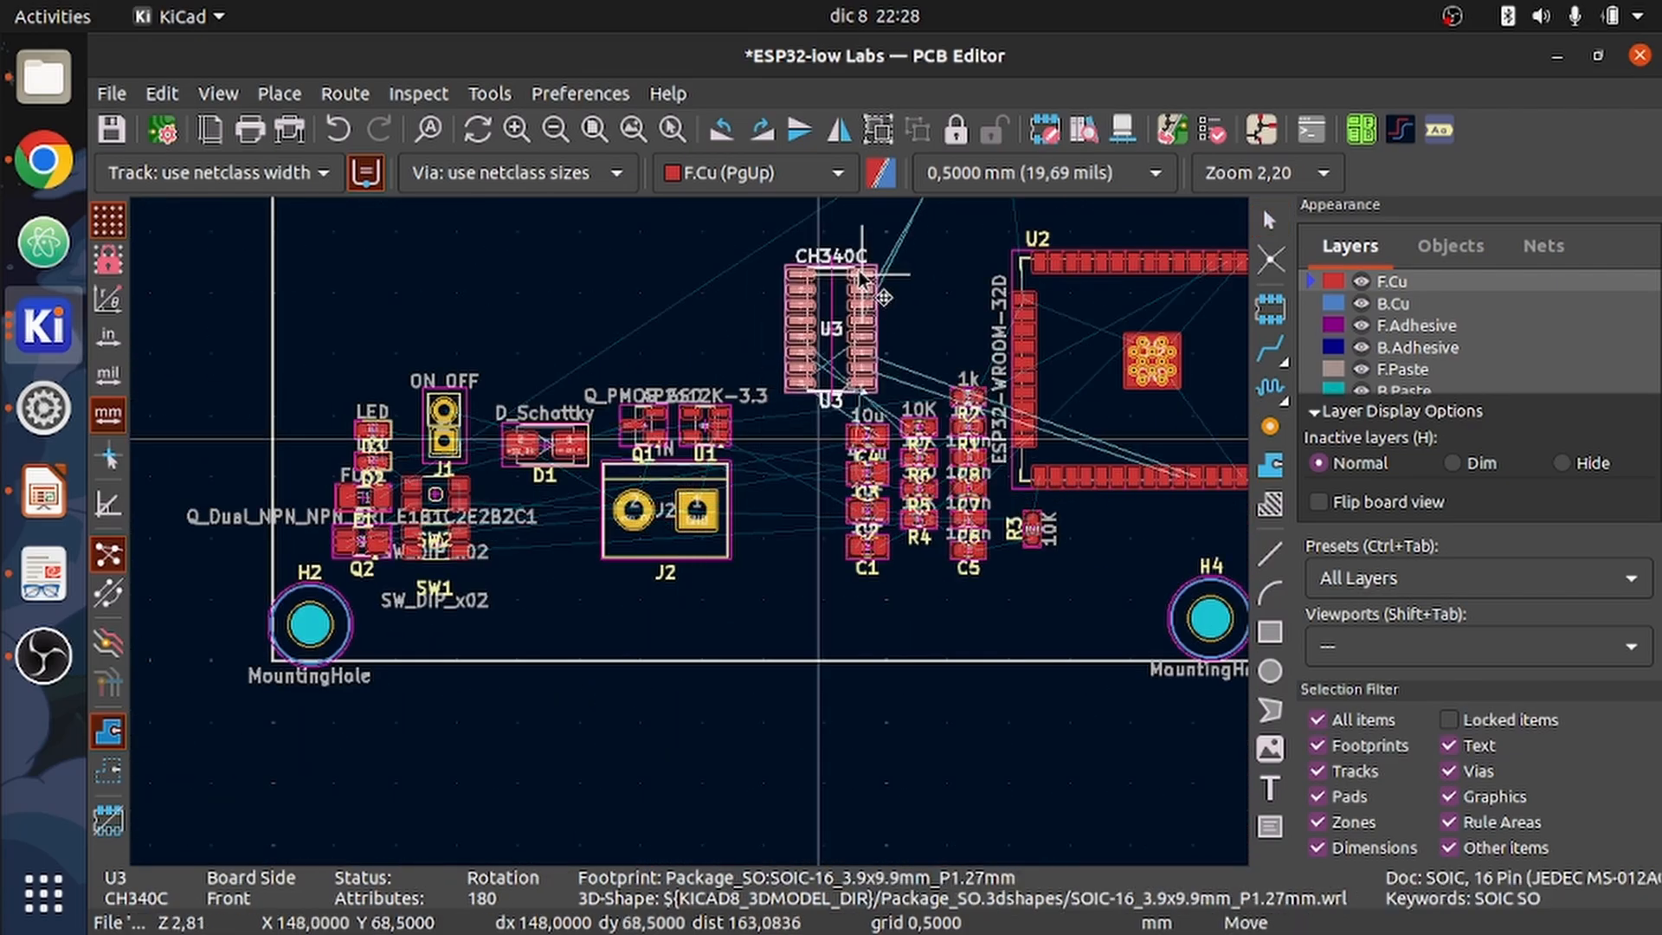
{"action": "scroll", "coordinate": [684, 498], "scroll_direction": "down", "scroll_amount": 3}
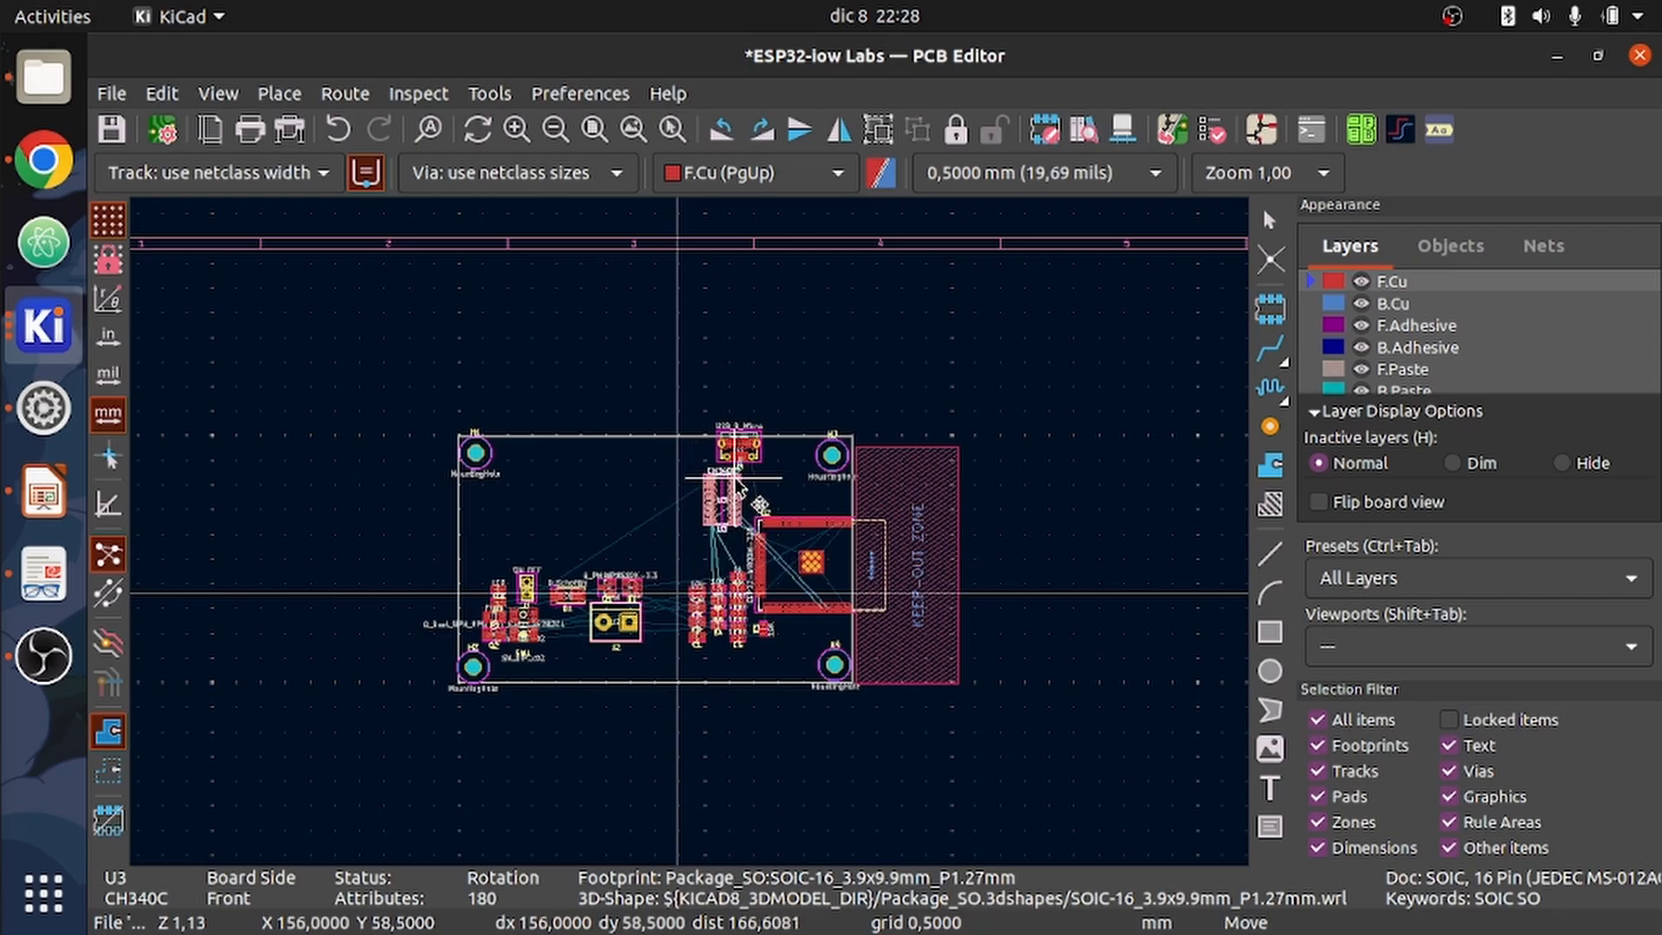
{"action": "scroll", "coordinate": [667, 547], "scroll_direction": "up", "scroll_amount": 4}
{"action": "key", "text": "r"}
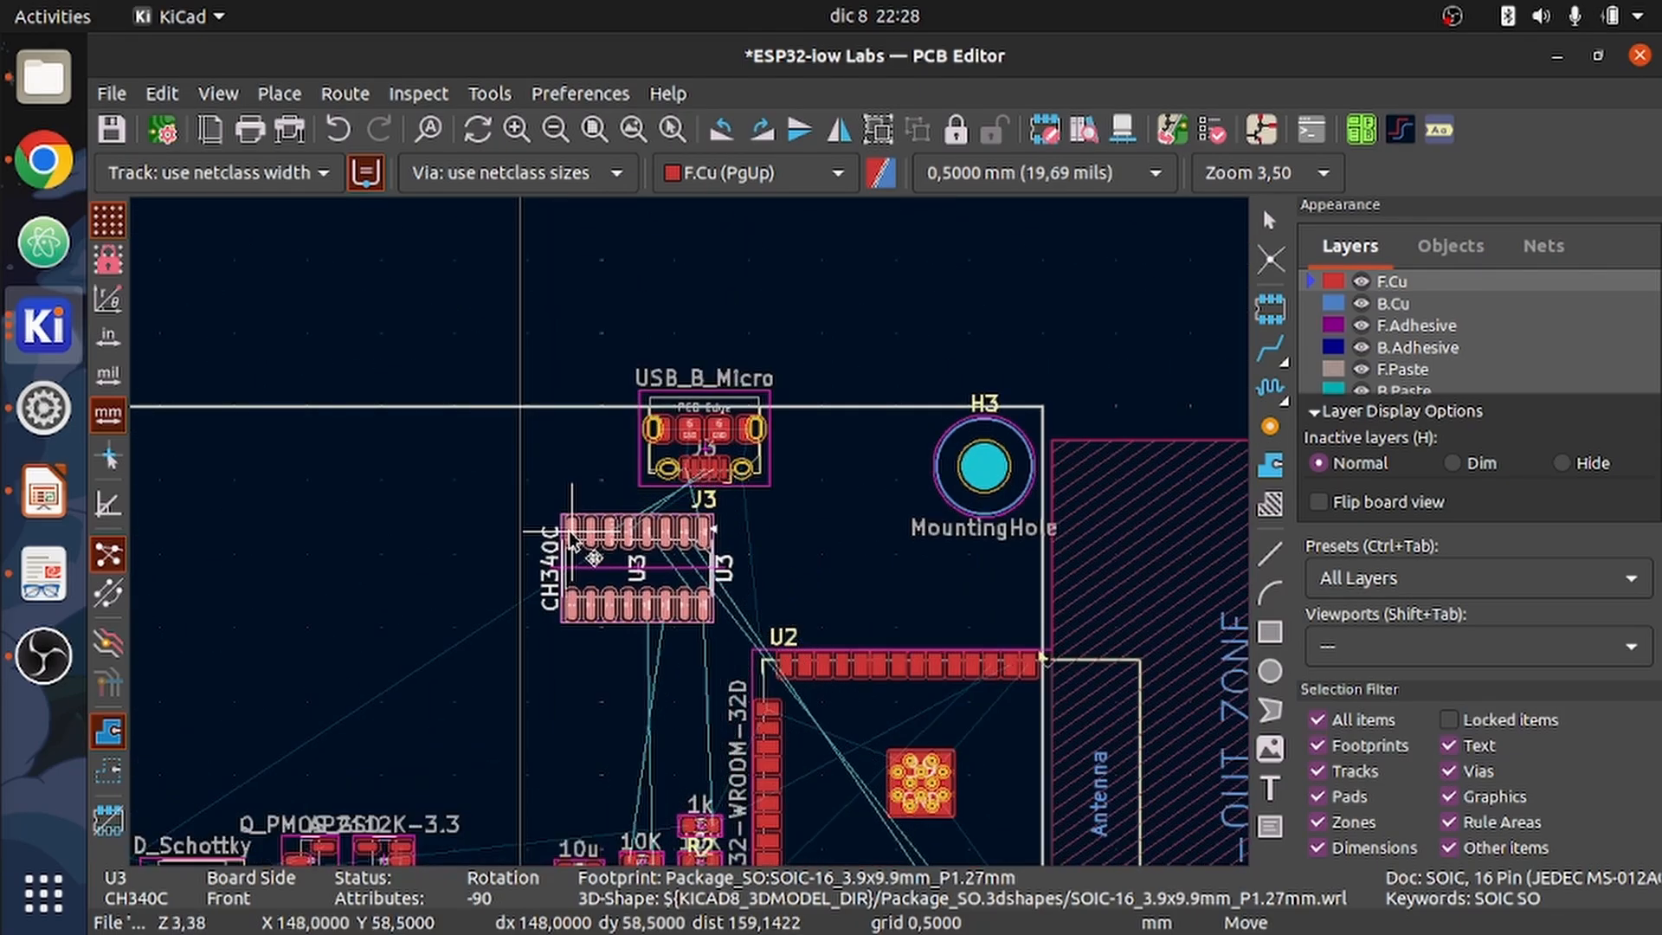
{"action": "left_click", "coordinate": [572, 558]}
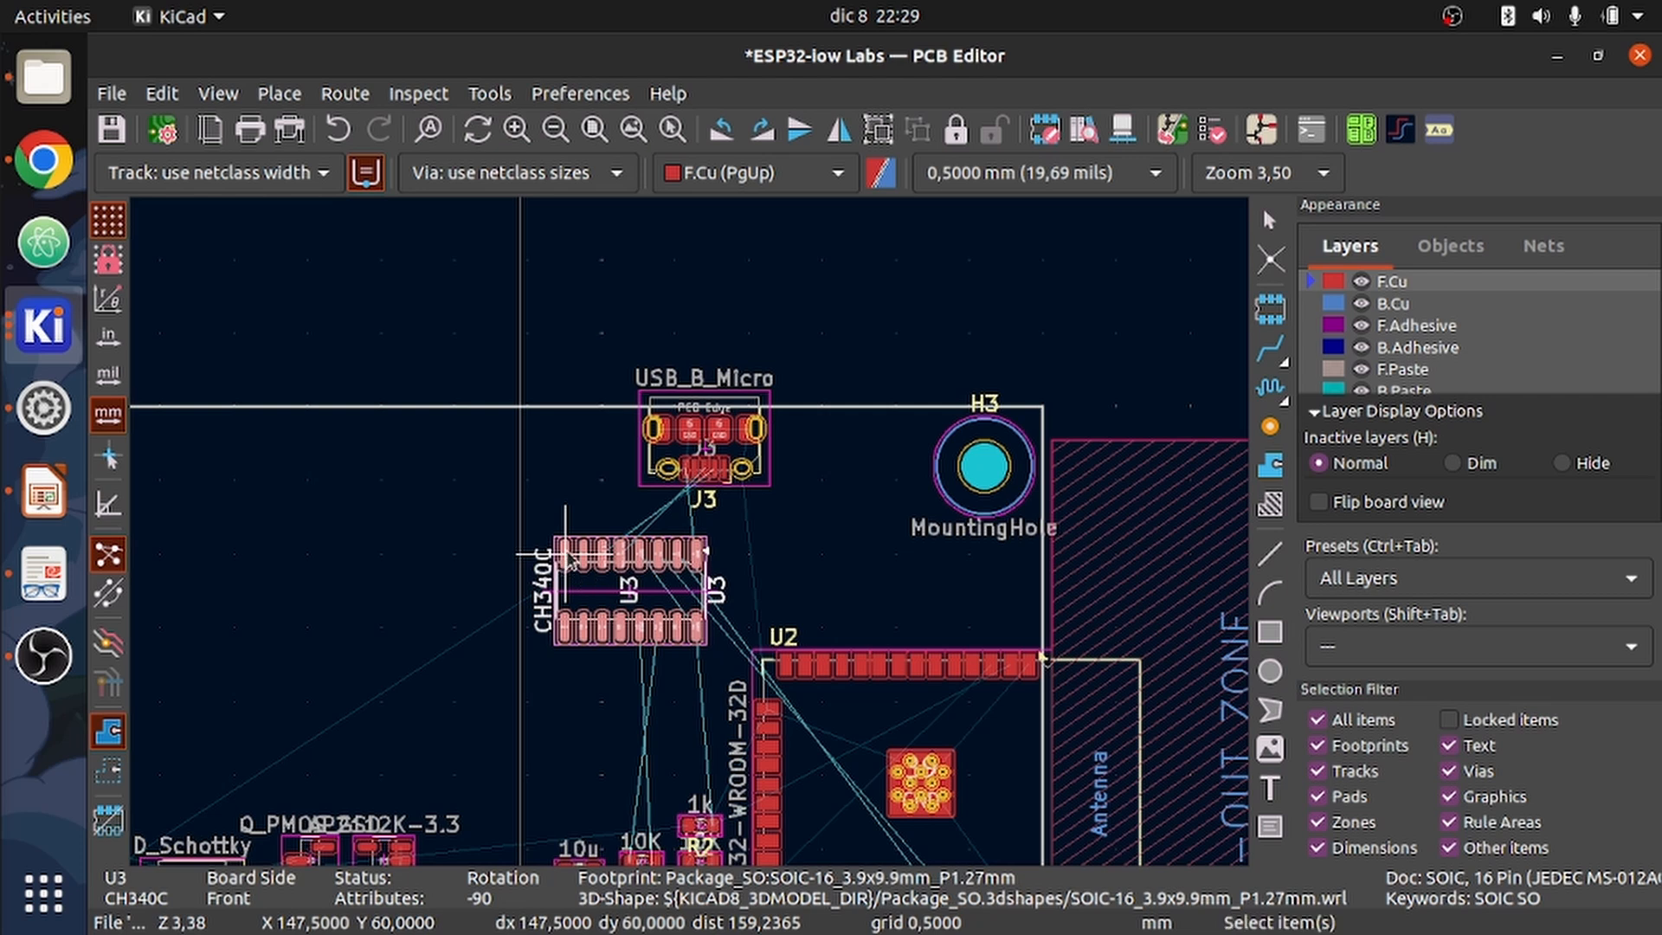
- Select the 100n capacitor C8 through the schematic and move its footprint to the right of U3, above U2
{"action": "scroll", "coordinate": [554, 675], "scroll_direction": "down", "scroll_amount": 2}
{"action": "scroll", "coordinate": [548, 678], "scroll_direction": "up", "scroll_amount": 2}
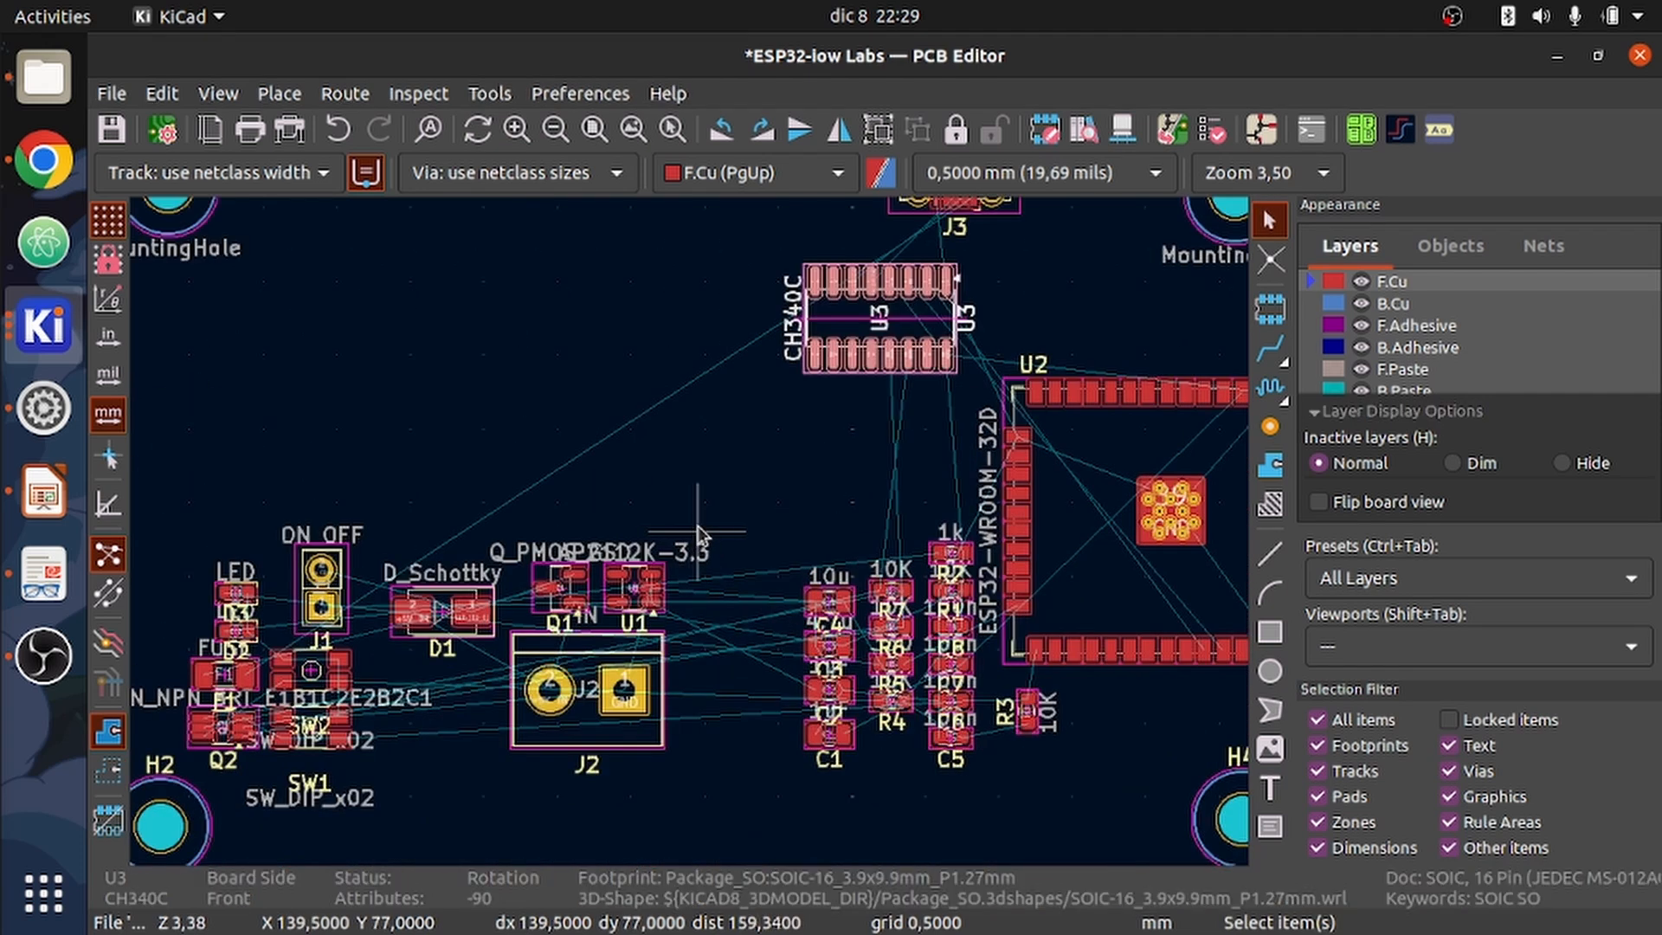
{"action": "key", "text": "alt+Tab"}
{"action": "left_click", "coordinate": [987, 617]}
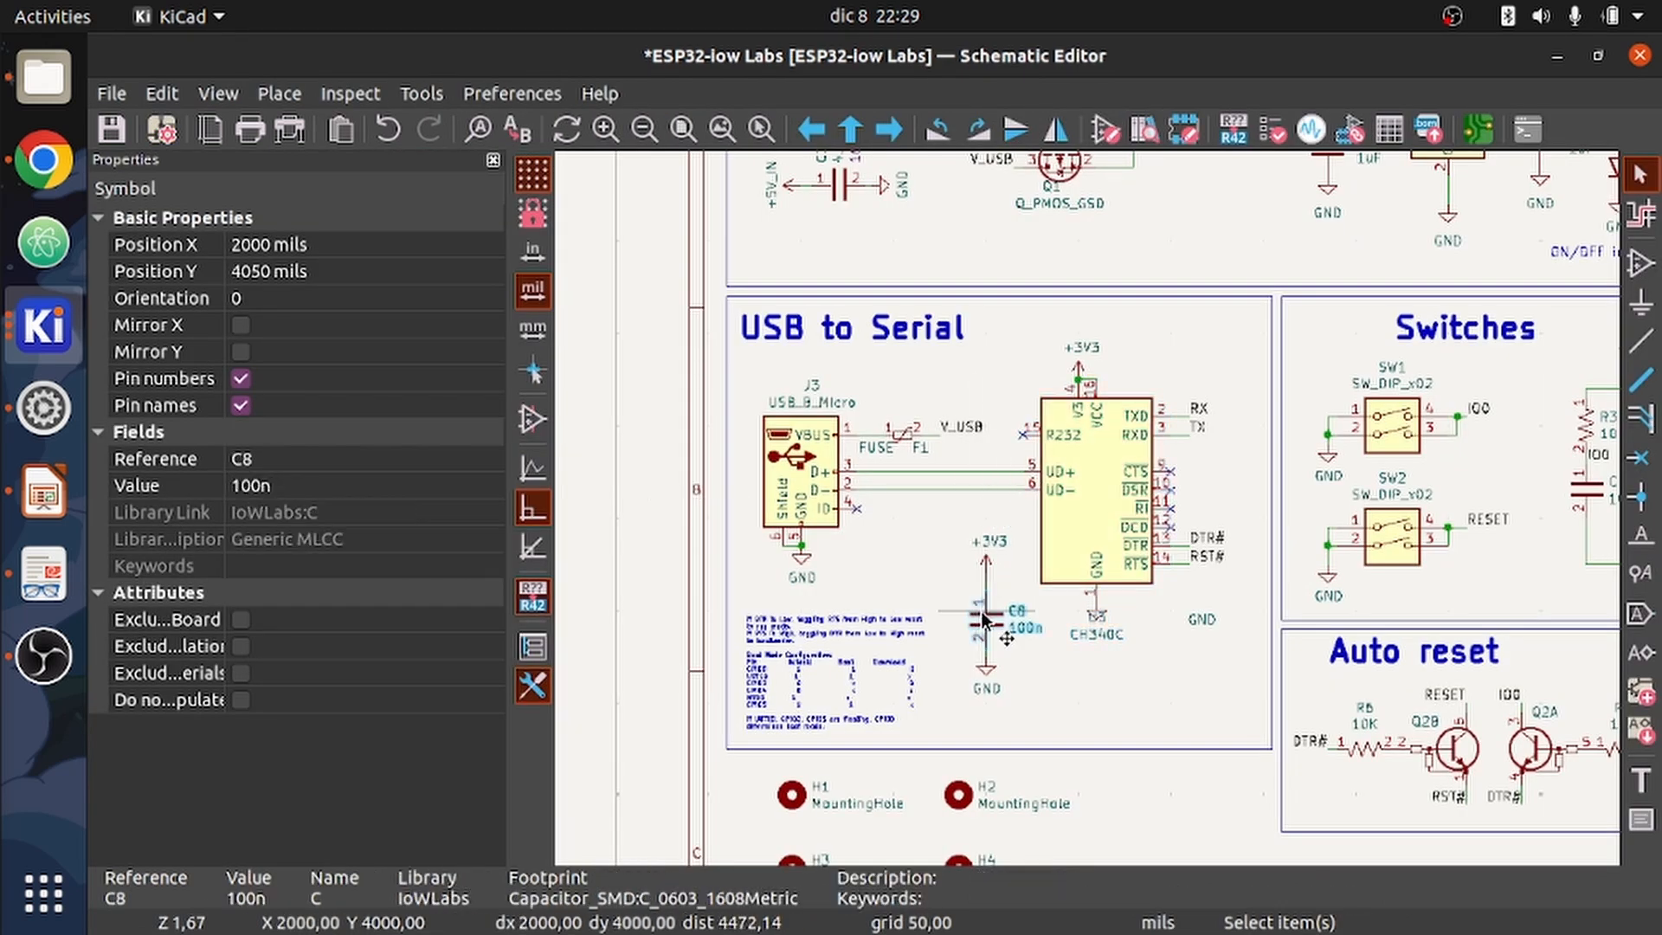
{"action": "key", "text": "alt+Tab"}
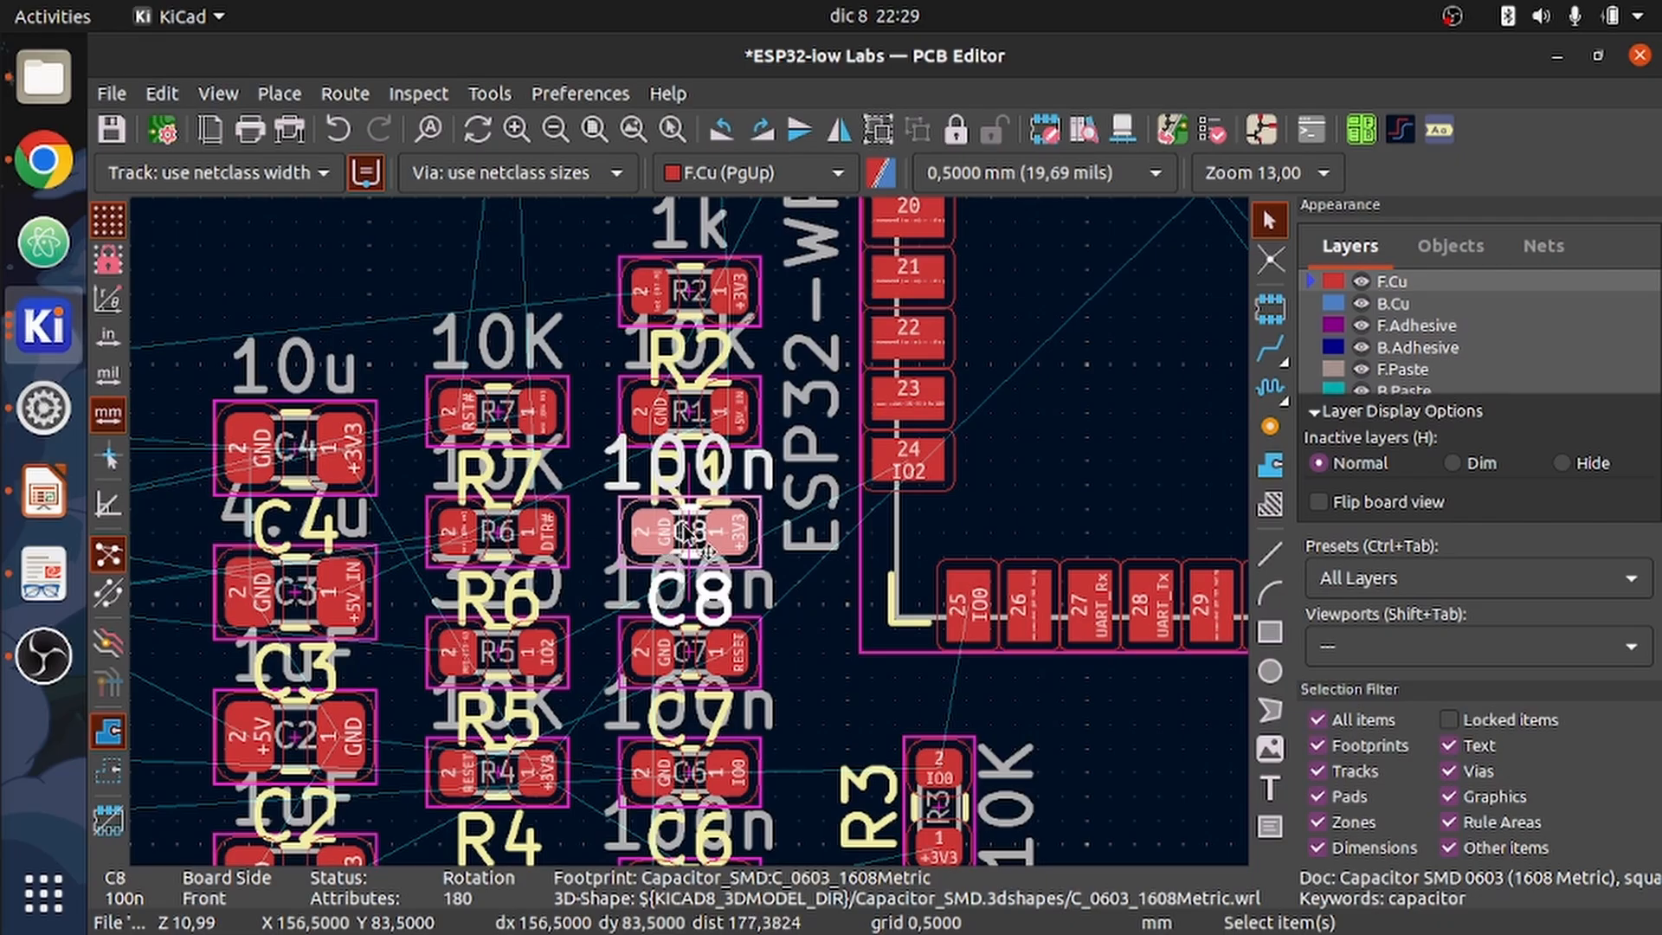
{"action": "key", "text": "m"}
{"action": "scroll", "coordinate": [688, 533], "scroll_direction": "down", "scroll_amount": 2}
{"action": "scroll", "coordinate": [693, 537], "scroll_direction": "up", "scroll_amount": 1}
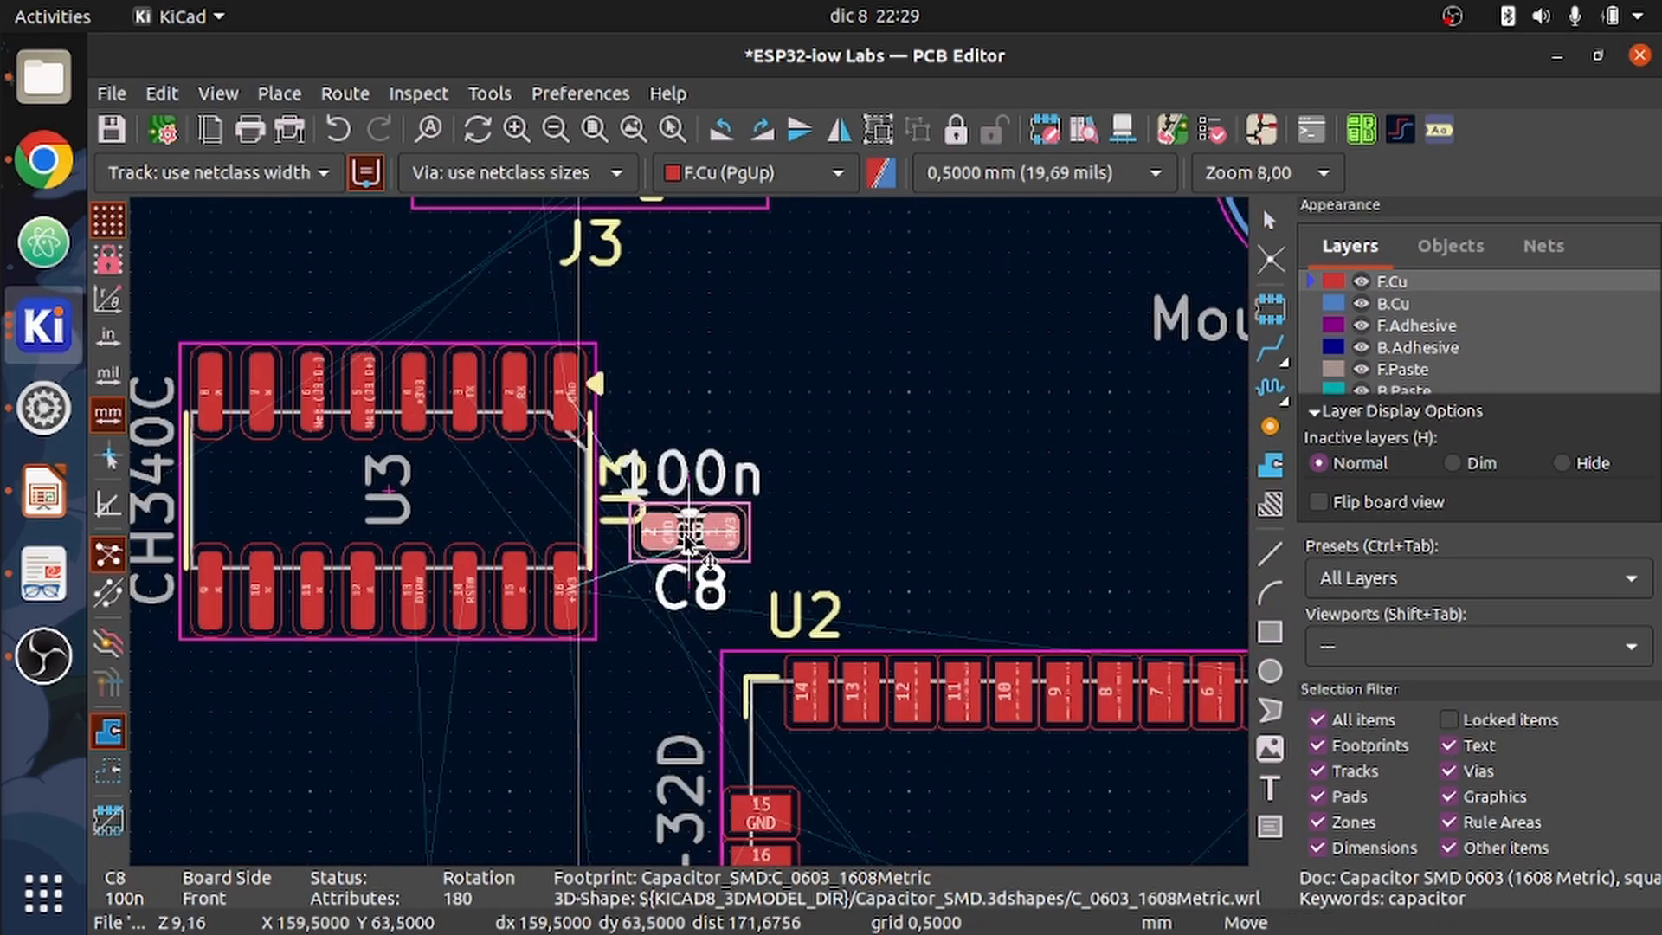
{"action": "scroll", "coordinate": [389, 502], "scroll_direction": "down", "scroll_amount": 1}
{"action": "scroll", "coordinate": [689, 533], "scroll_direction": "up", "scroll_amount": 3}
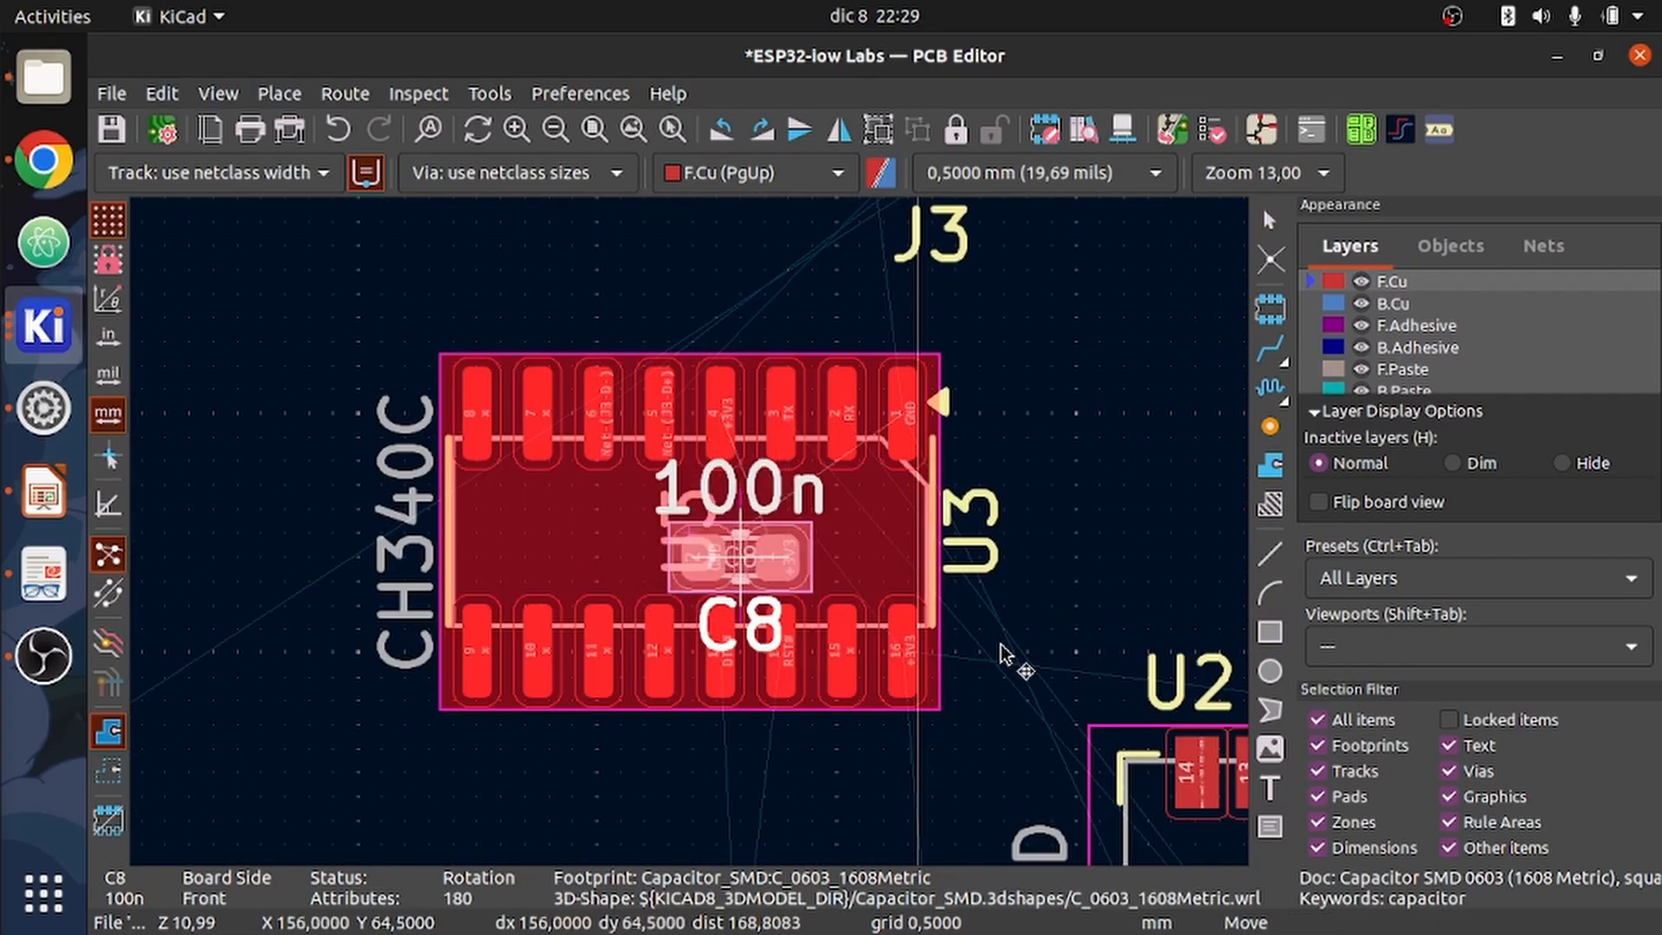
{"action": "left_click", "coordinate": [1123, 557]}
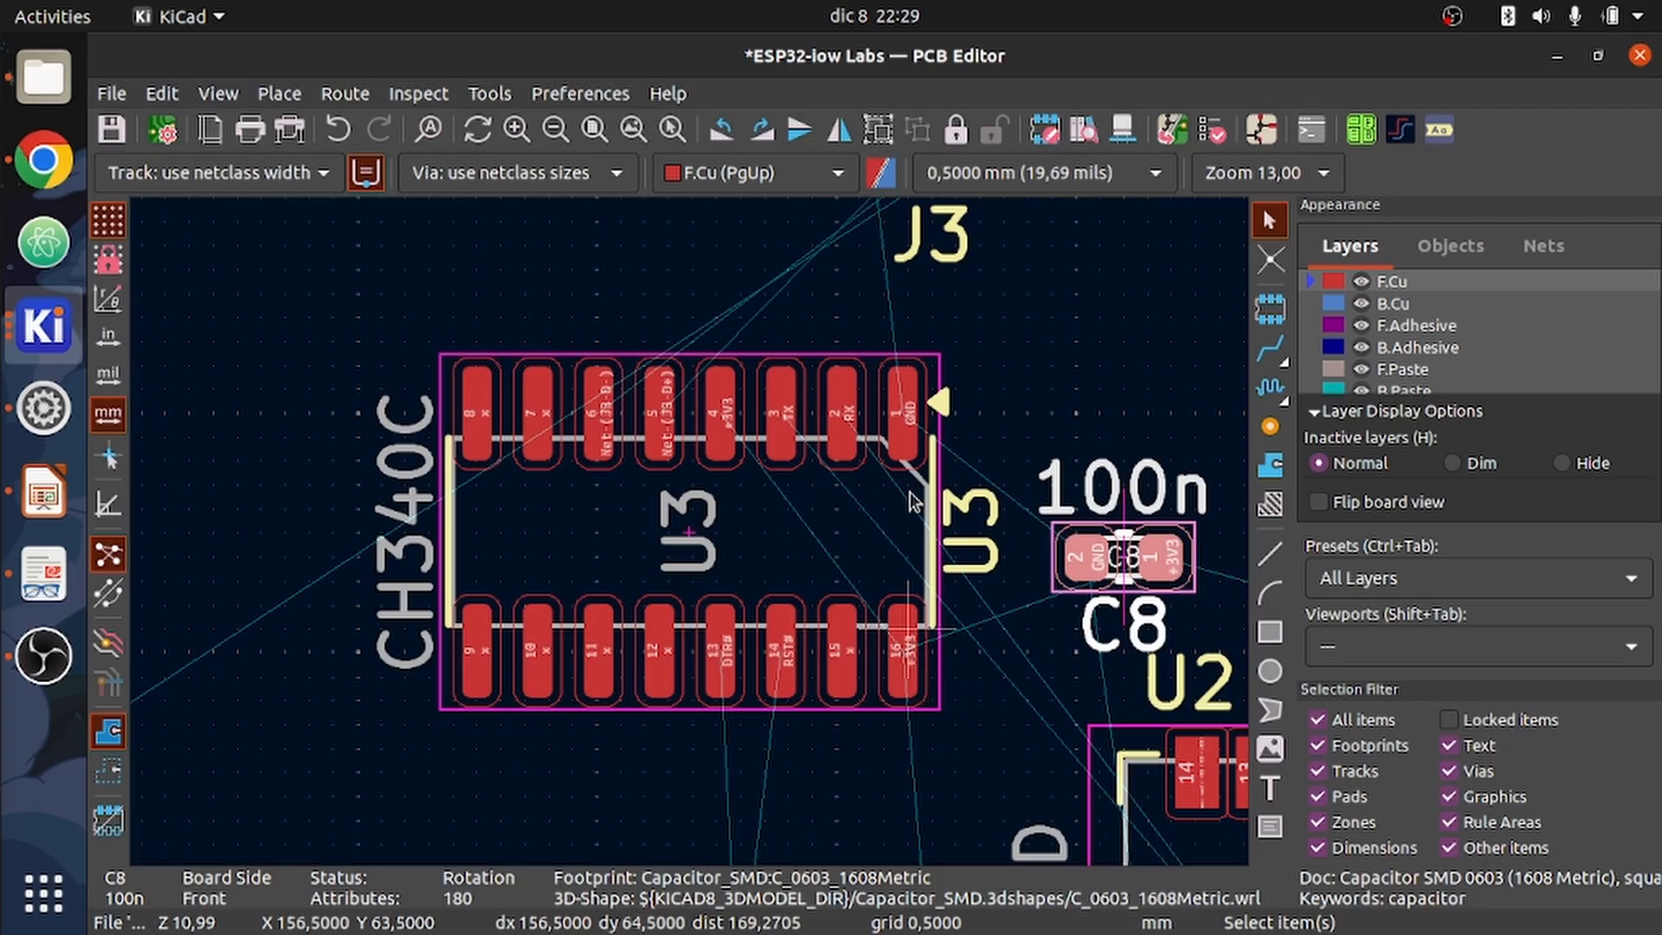
- Rotate C8 to 90° and place it right beside U3's pin 16, with its +3V3 pad facing down
{"action": "scroll", "coordinate": [892, 500], "scroll_direction": "down", "scroll_amount": 1}
{"action": "scroll", "coordinate": [805, 464], "scroll_direction": "up", "scroll_amount": 2}
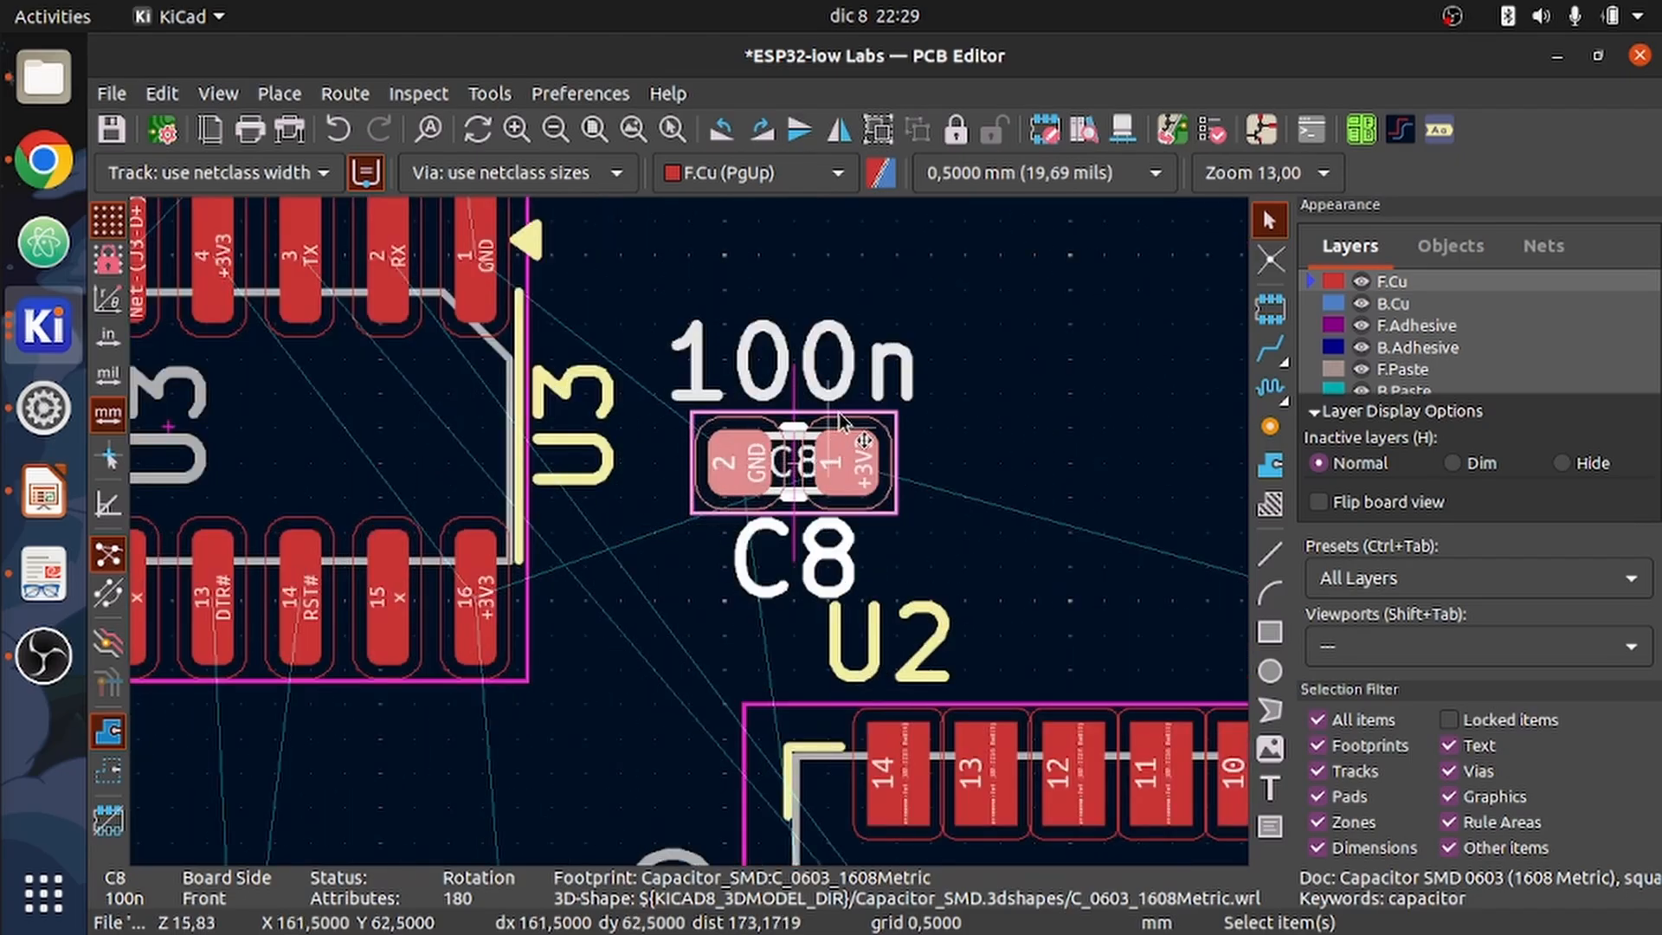
{"action": "key", "text": "m"}
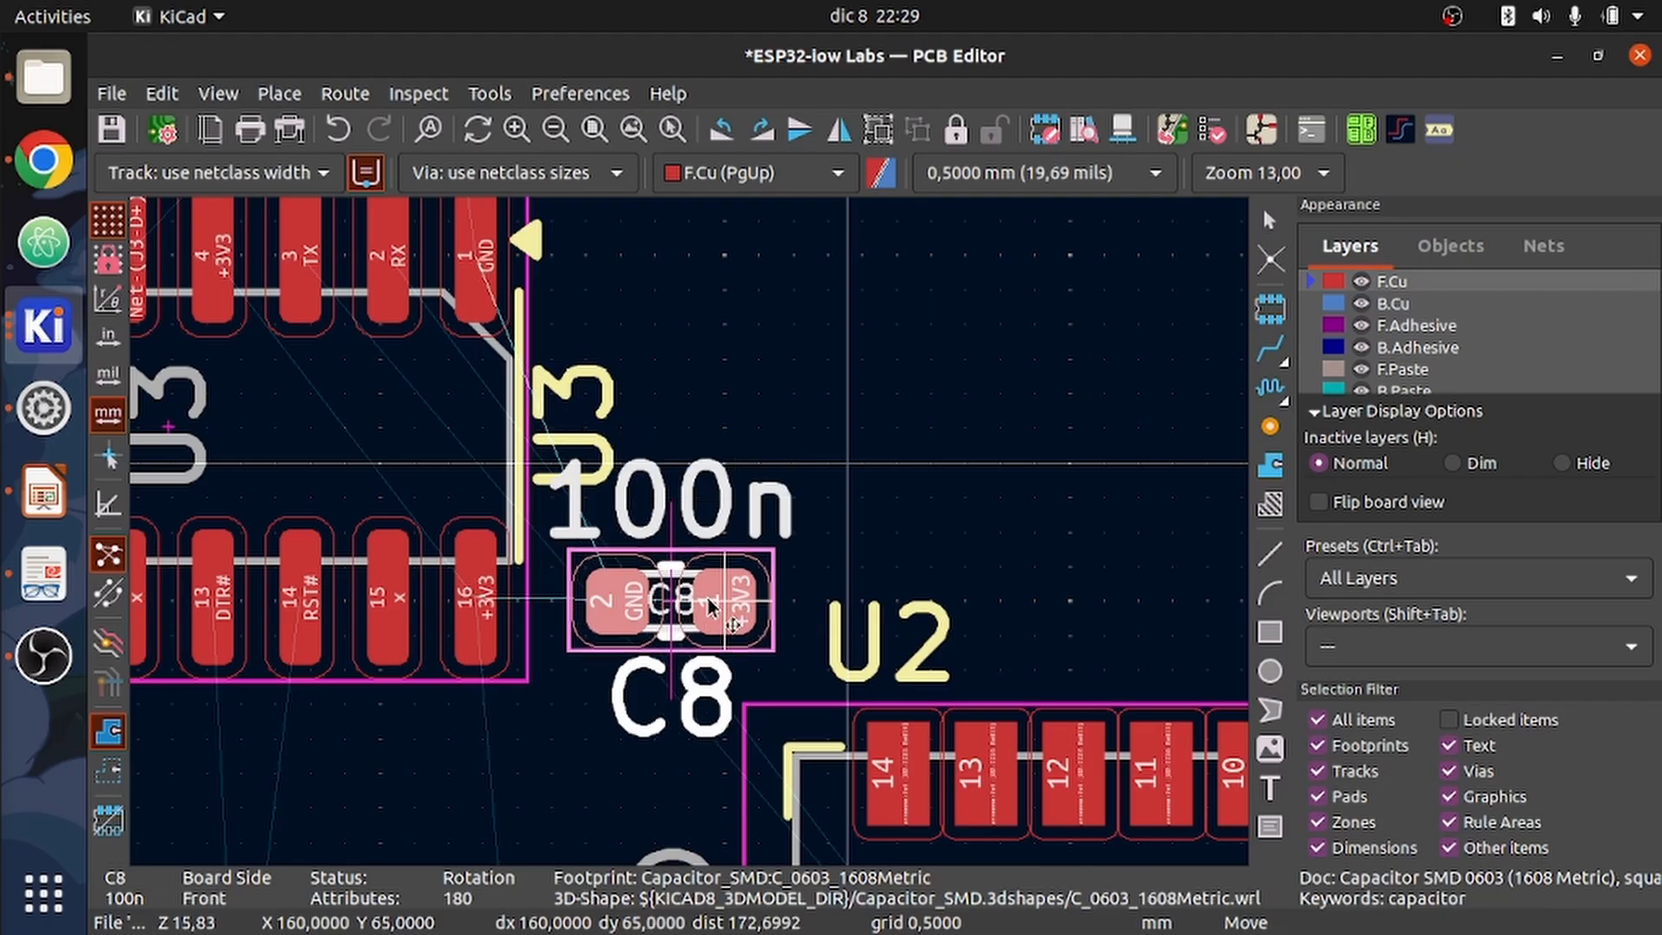
{"action": "key", "text": "r"}
{"action": "key", "text": "r"}
{"action": "key", "text": "r"}
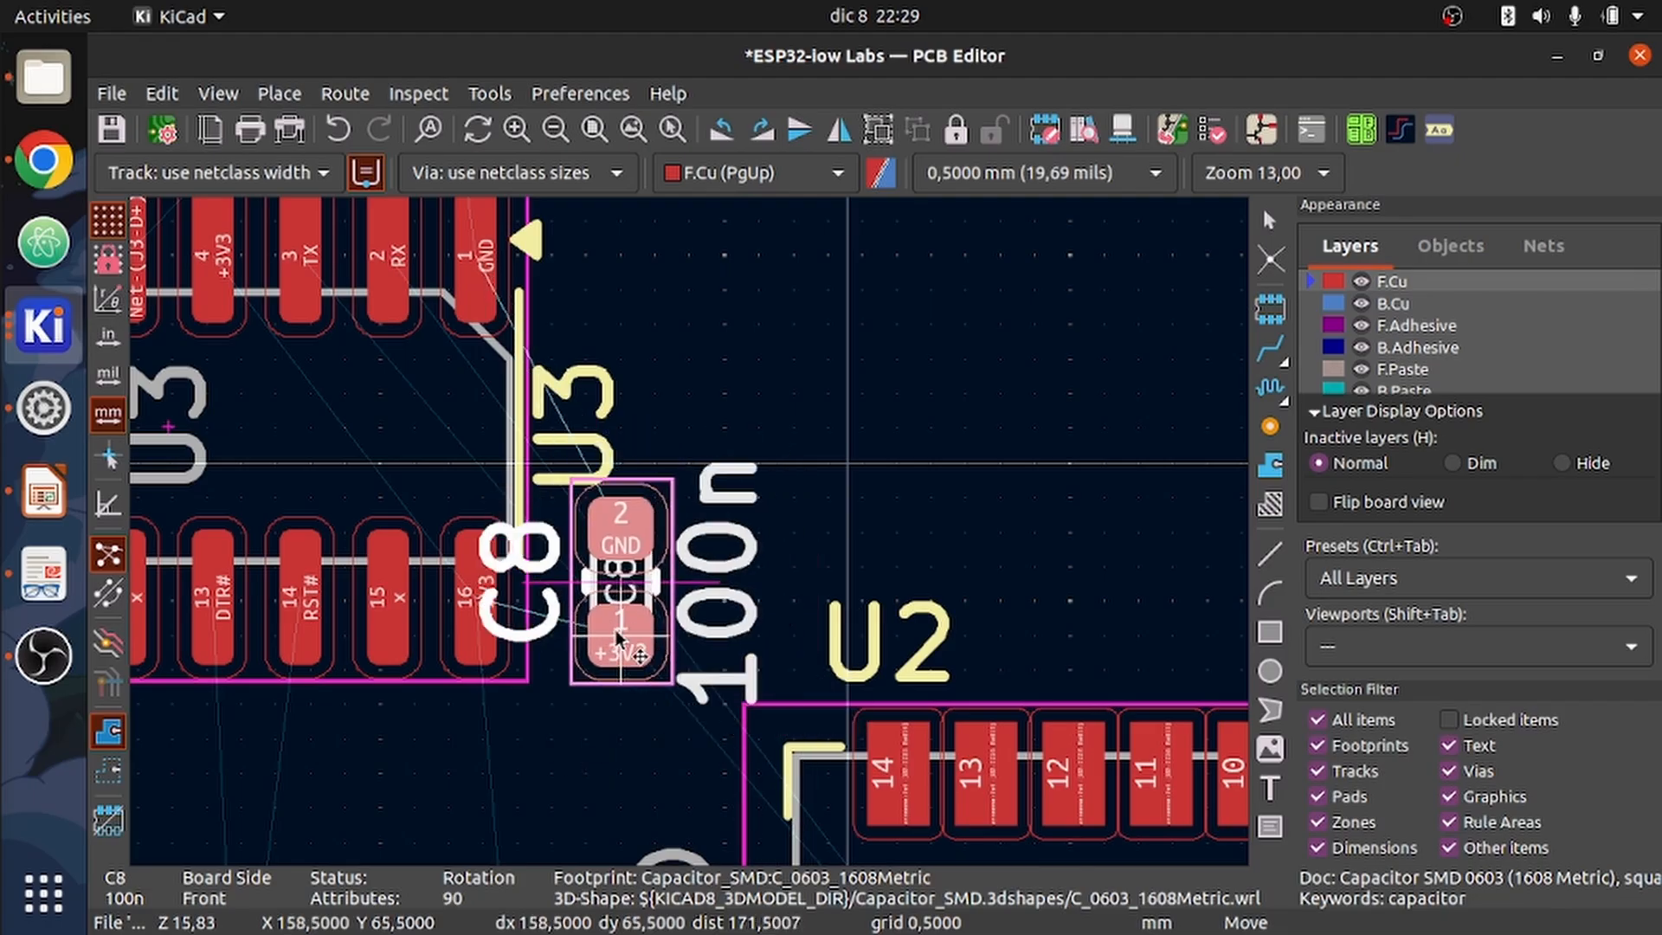
{"action": "left_click", "coordinate": [606, 639]}
{"action": "scroll", "coordinate": [680, 725], "scroll_direction": "up", "scroll_amount": 4}
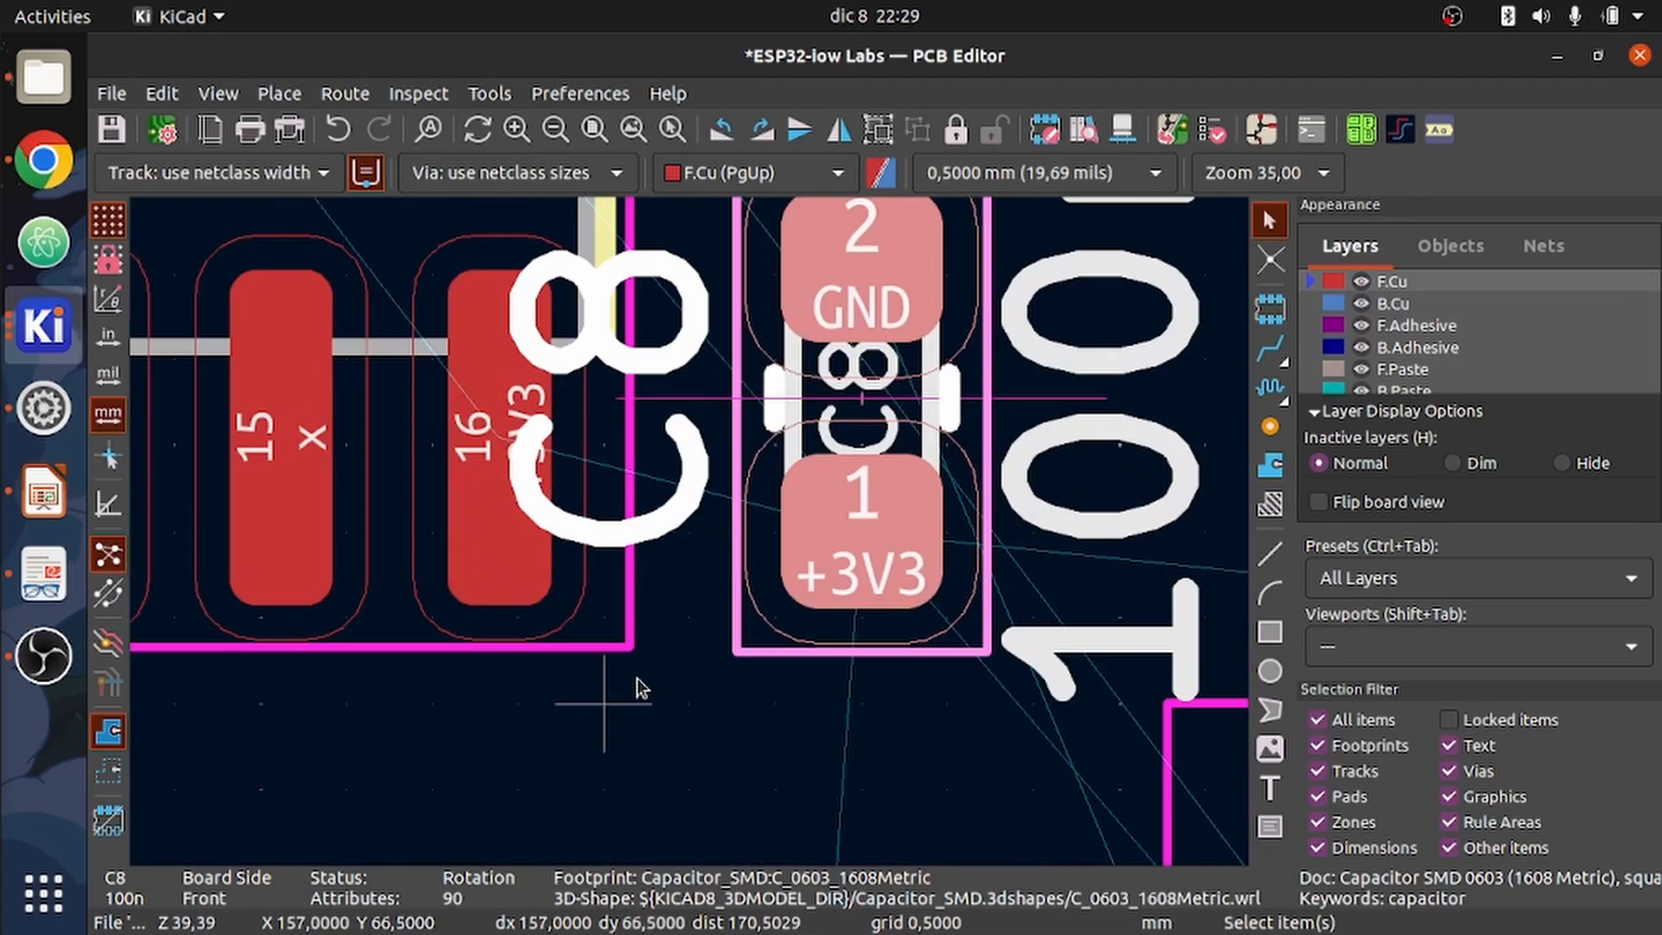
{"action": "scroll", "coordinate": [680, 726], "scroll_direction": "down", "scroll_amount": 4}
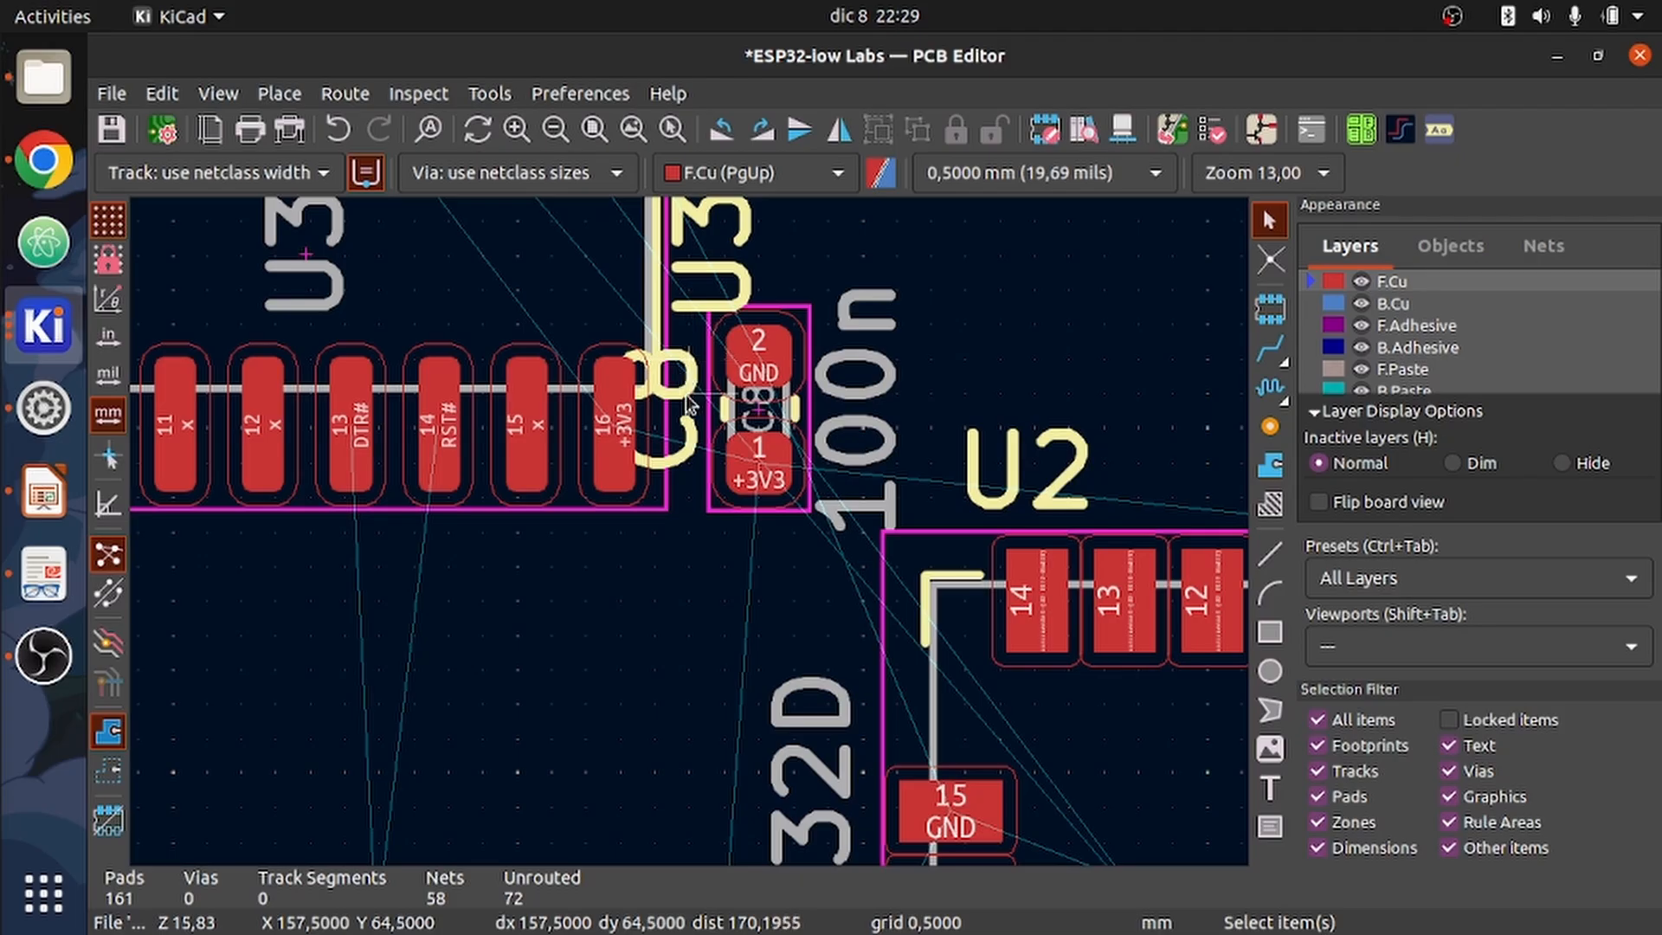
- Move C8's reference text to the right of the capacitor and shift U3's reference text slightly upward beside its footprint
{"action": "left_click", "coordinate": [684, 428]}
{"action": "key", "text": "m"}
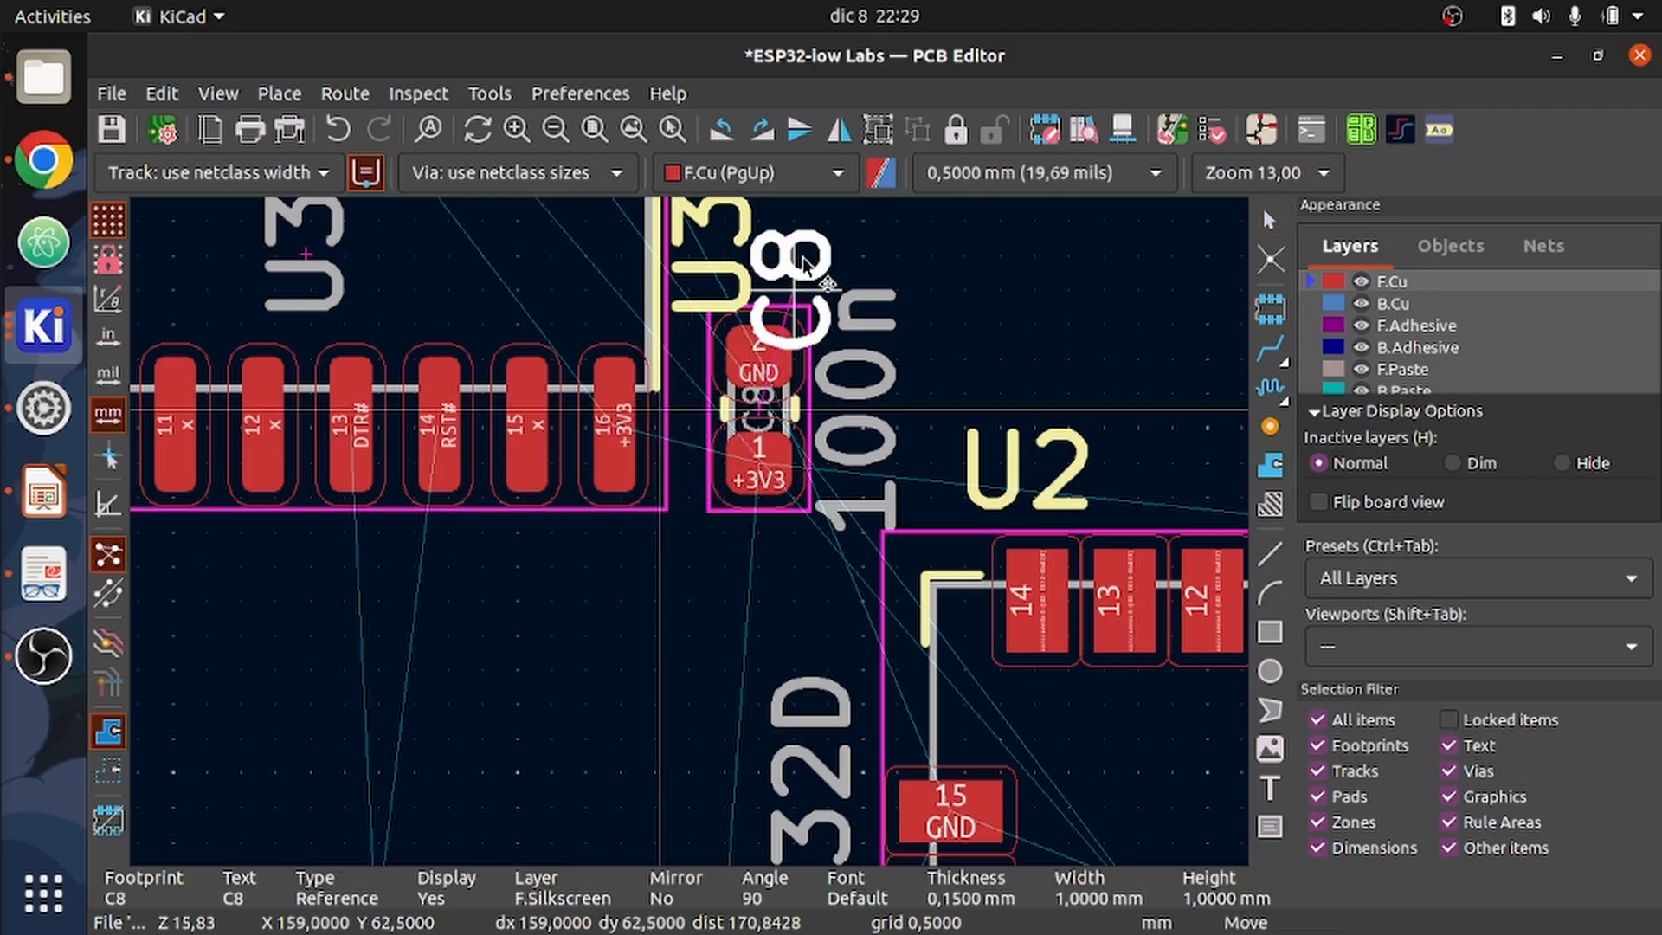
{"action": "scroll", "coordinate": [680, 450], "scroll_direction": "down", "scroll_amount": 2}
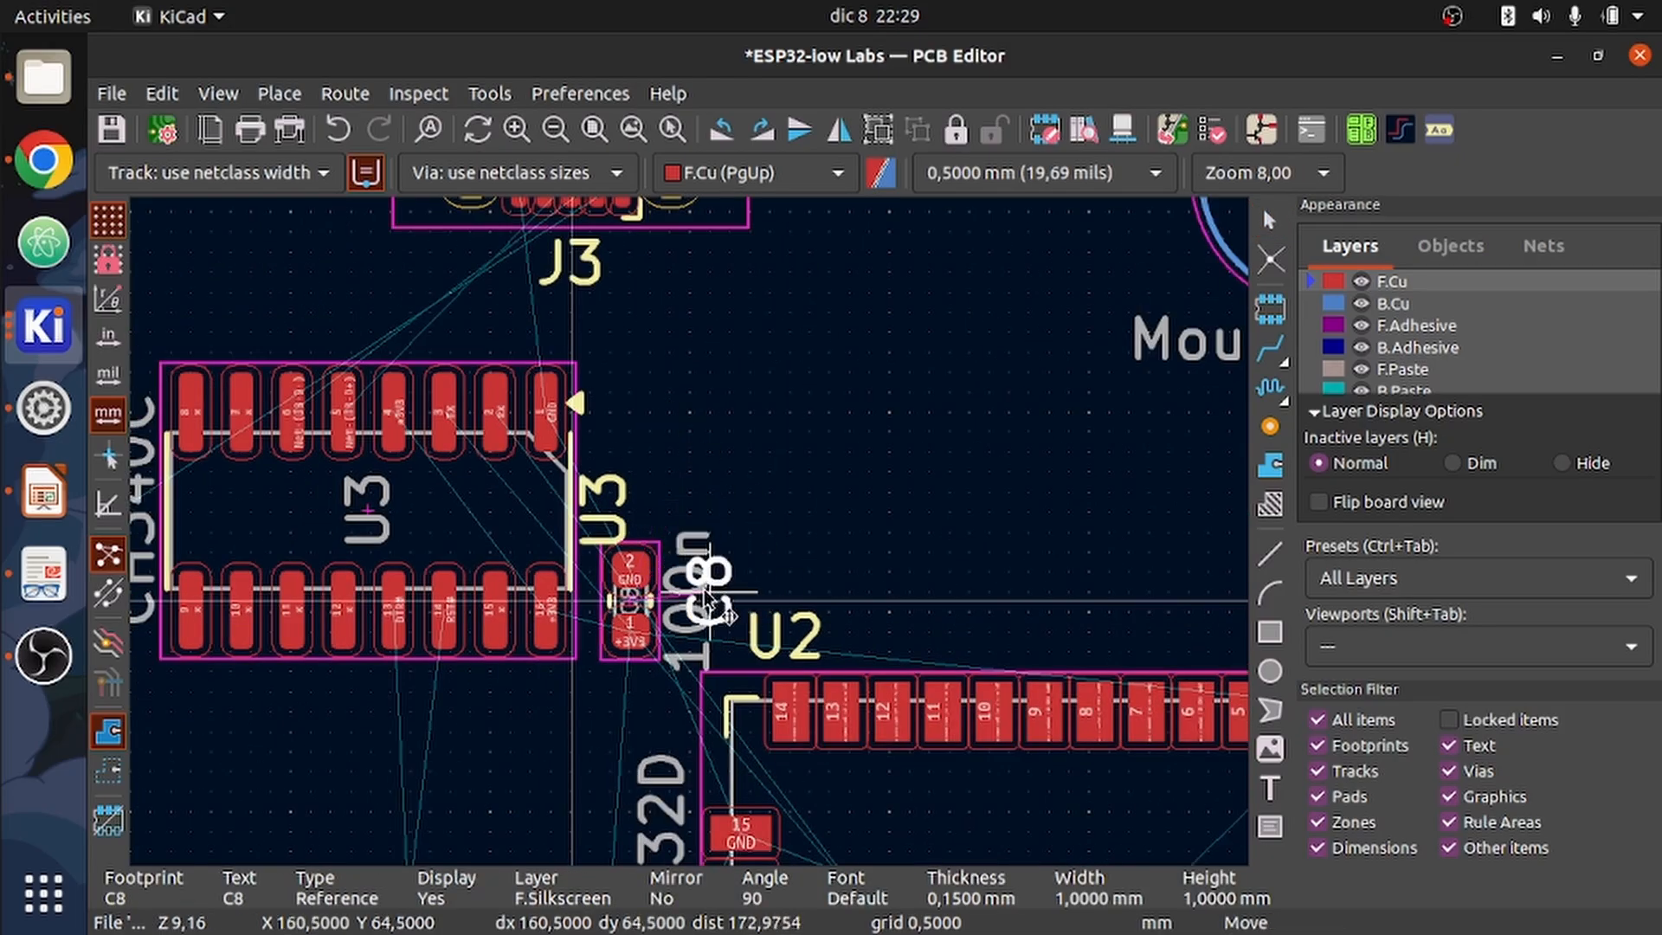
{"action": "left_click", "coordinate": [684, 569]}
{"action": "left_click", "coordinate": [604, 511]}
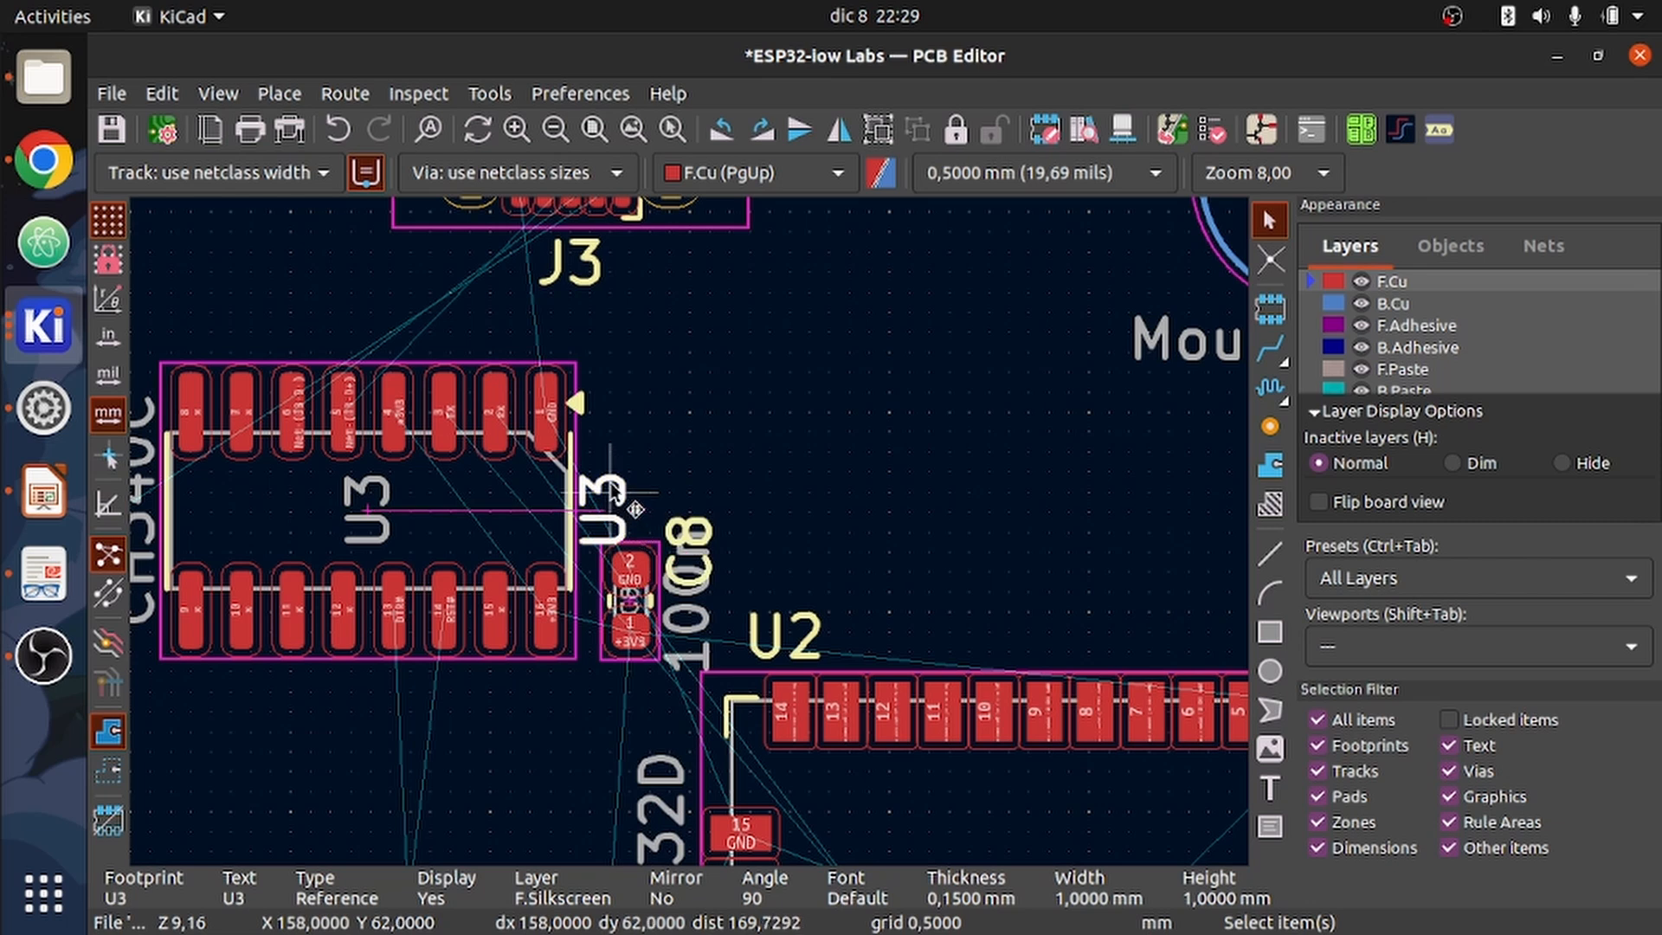
{"action": "key", "text": "m"}
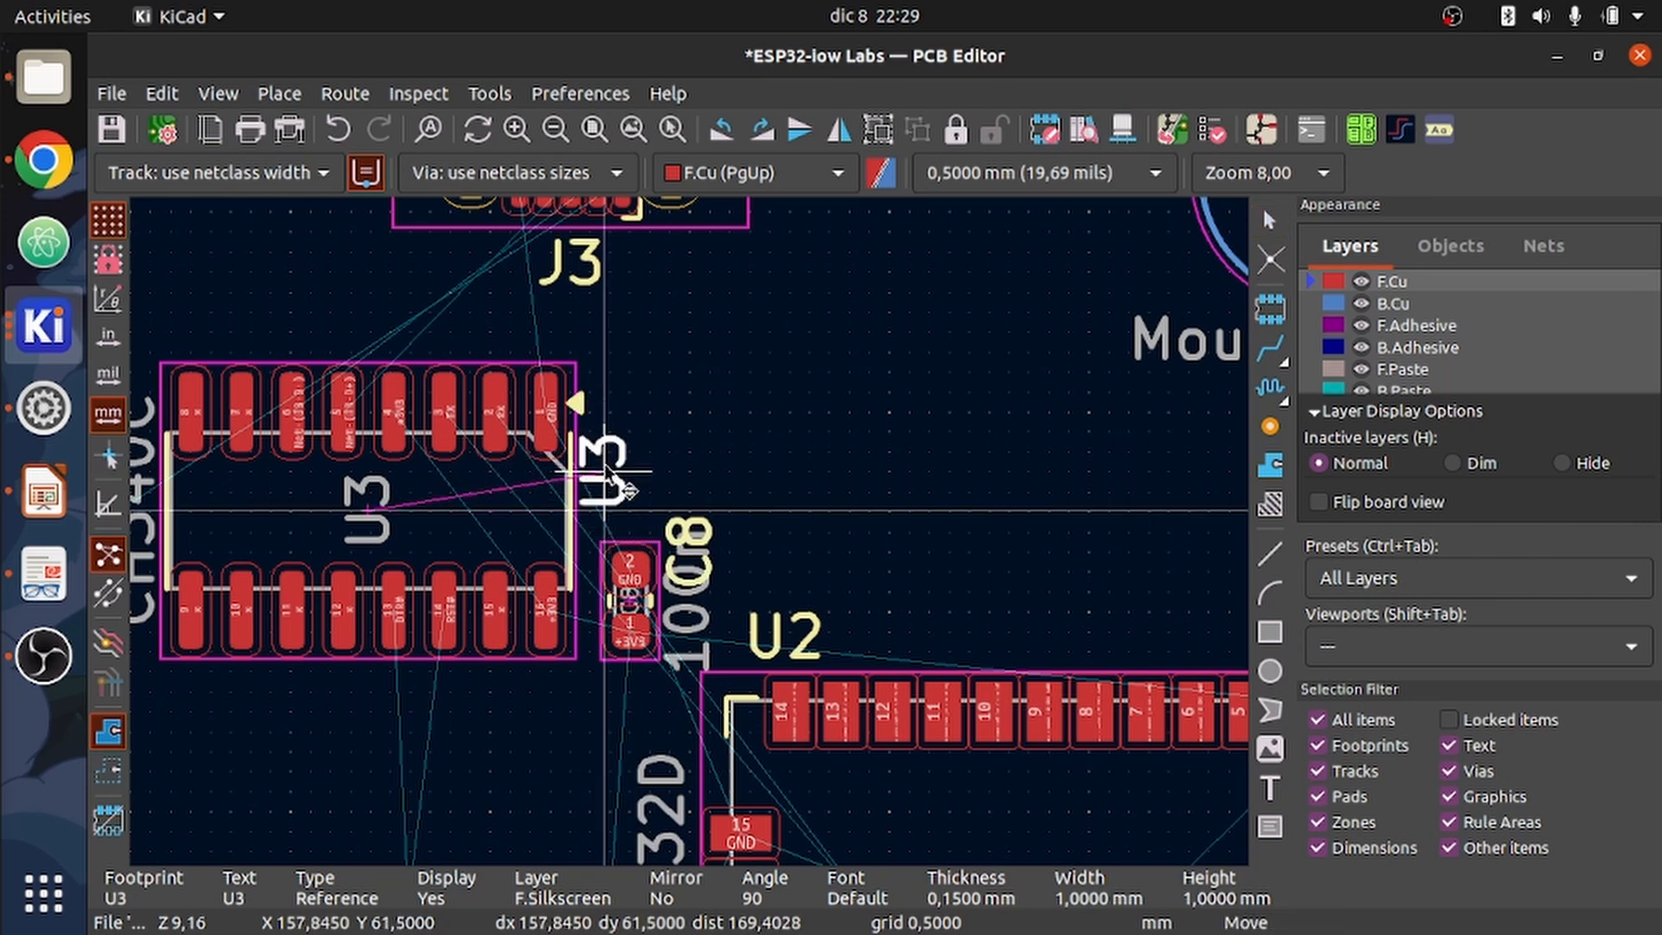
{"action": "left_click", "coordinate": [606, 506]}
- Select U3 and C8 together and move them left and slightly up, keeping them below the USB connector J3
{"action": "scroll", "coordinate": [693, 541], "scroll_direction": "down", "scroll_amount": 2}
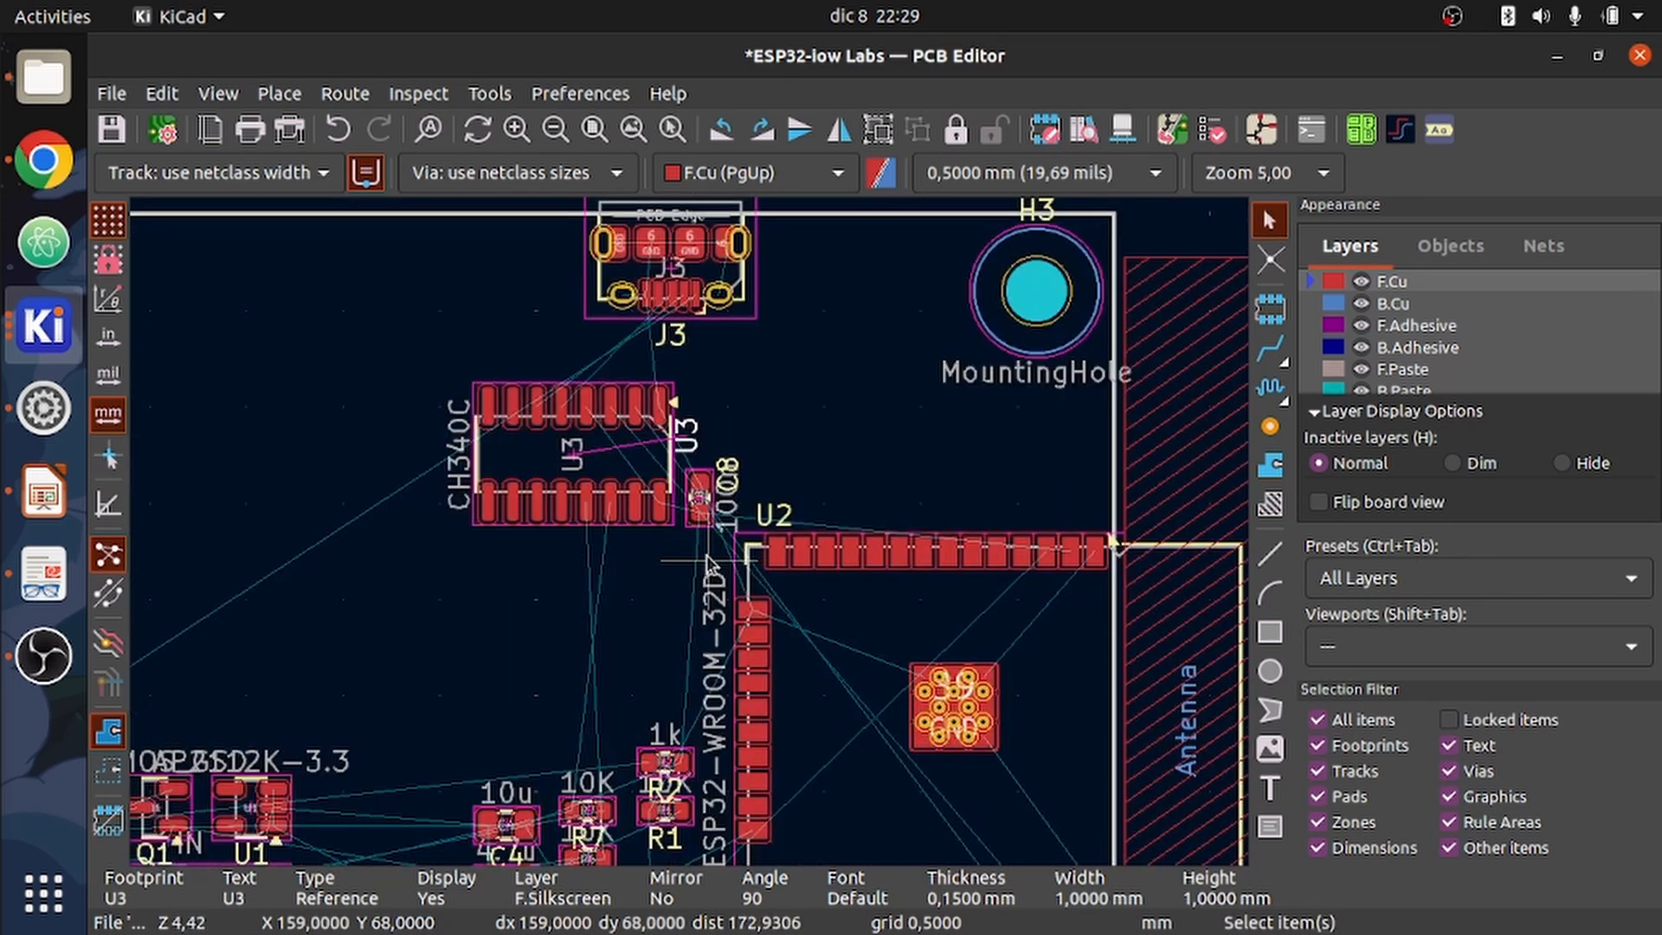
{"action": "left_click_drag", "start_coordinate": [728, 562], "coordinate": [543, 419]}
{"action": "key", "text": "m"}
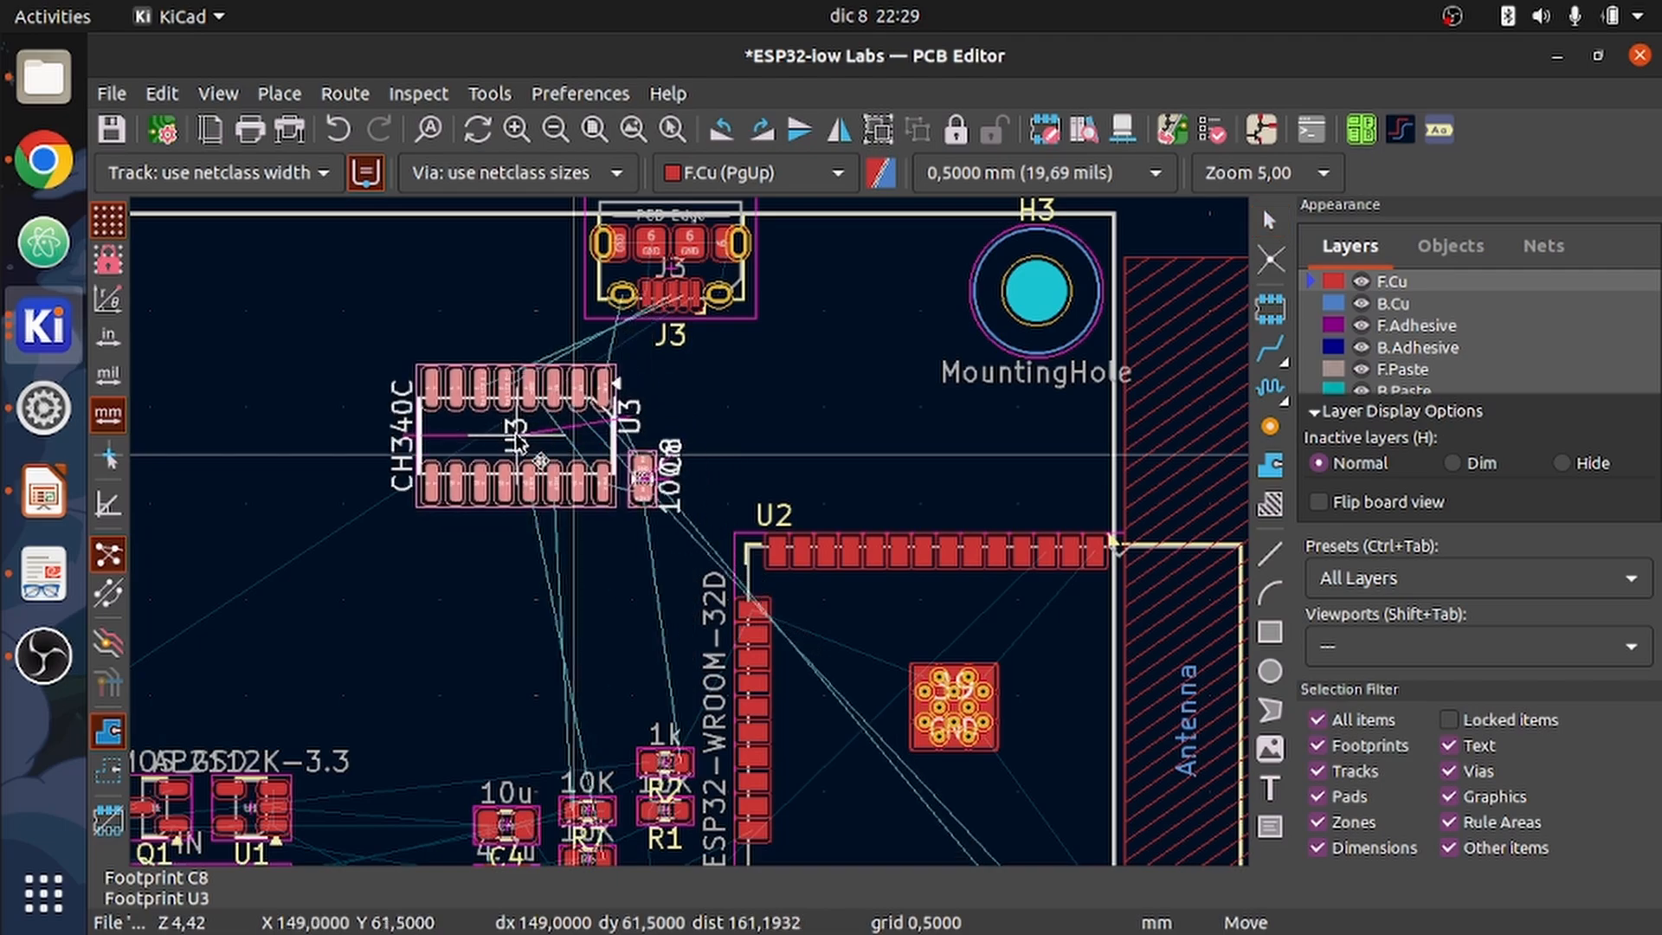
{"action": "left_click", "coordinate": [518, 442]}
{"action": "left_click", "coordinate": [799, 413]}
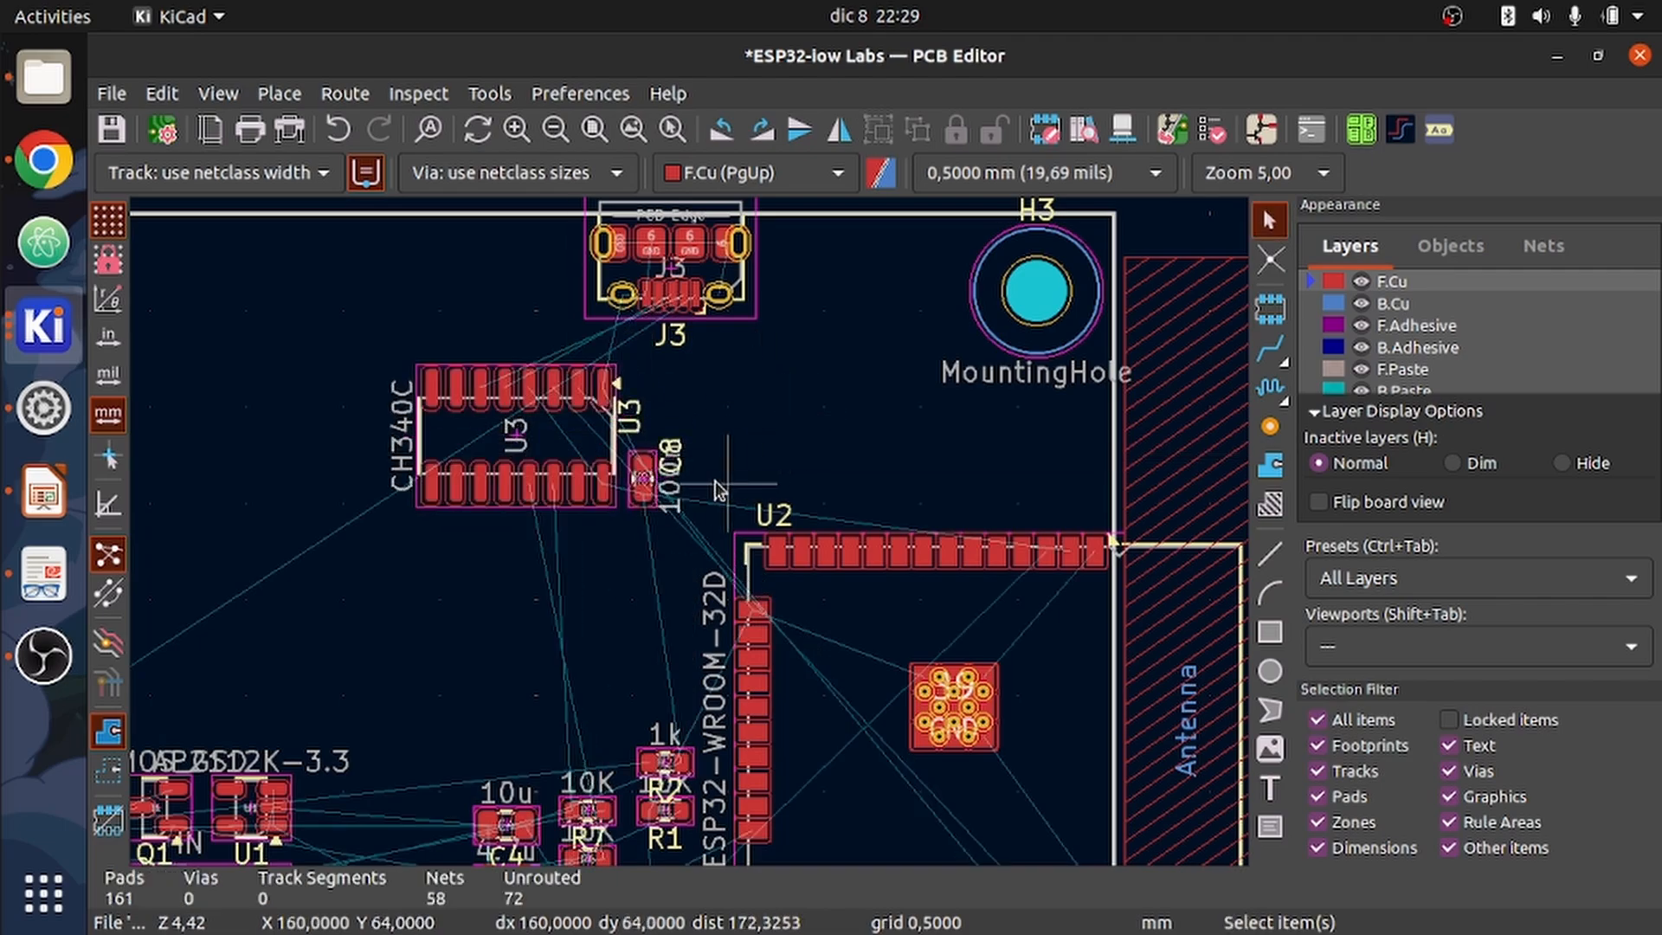
- Select fuse F1 through the schematic, rotate its footprint to -90°, and place it below J3 and to the right of U3
{"action": "scroll", "coordinate": [624, 494], "scroll_direction": "up", "scroll_amount": 1}
{"action": "scroll", "coordinate": [690, 532], "scroll_direction": "down", "scroll_amount": 3}
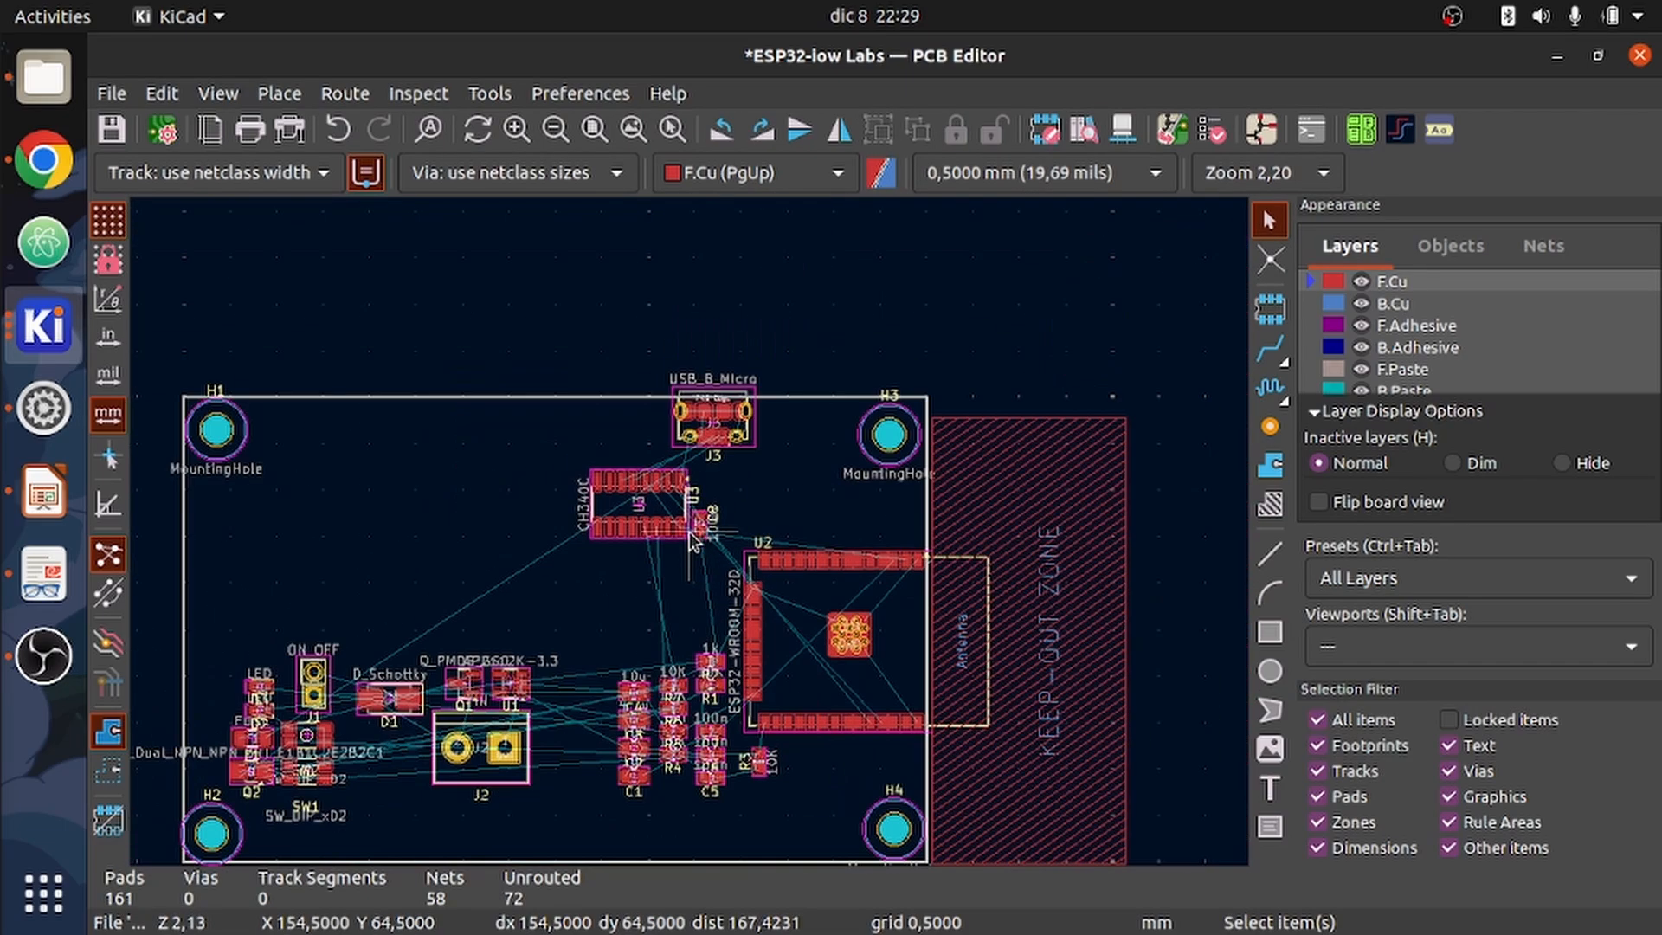
{"action": "key", "text": "alt+Tab"}
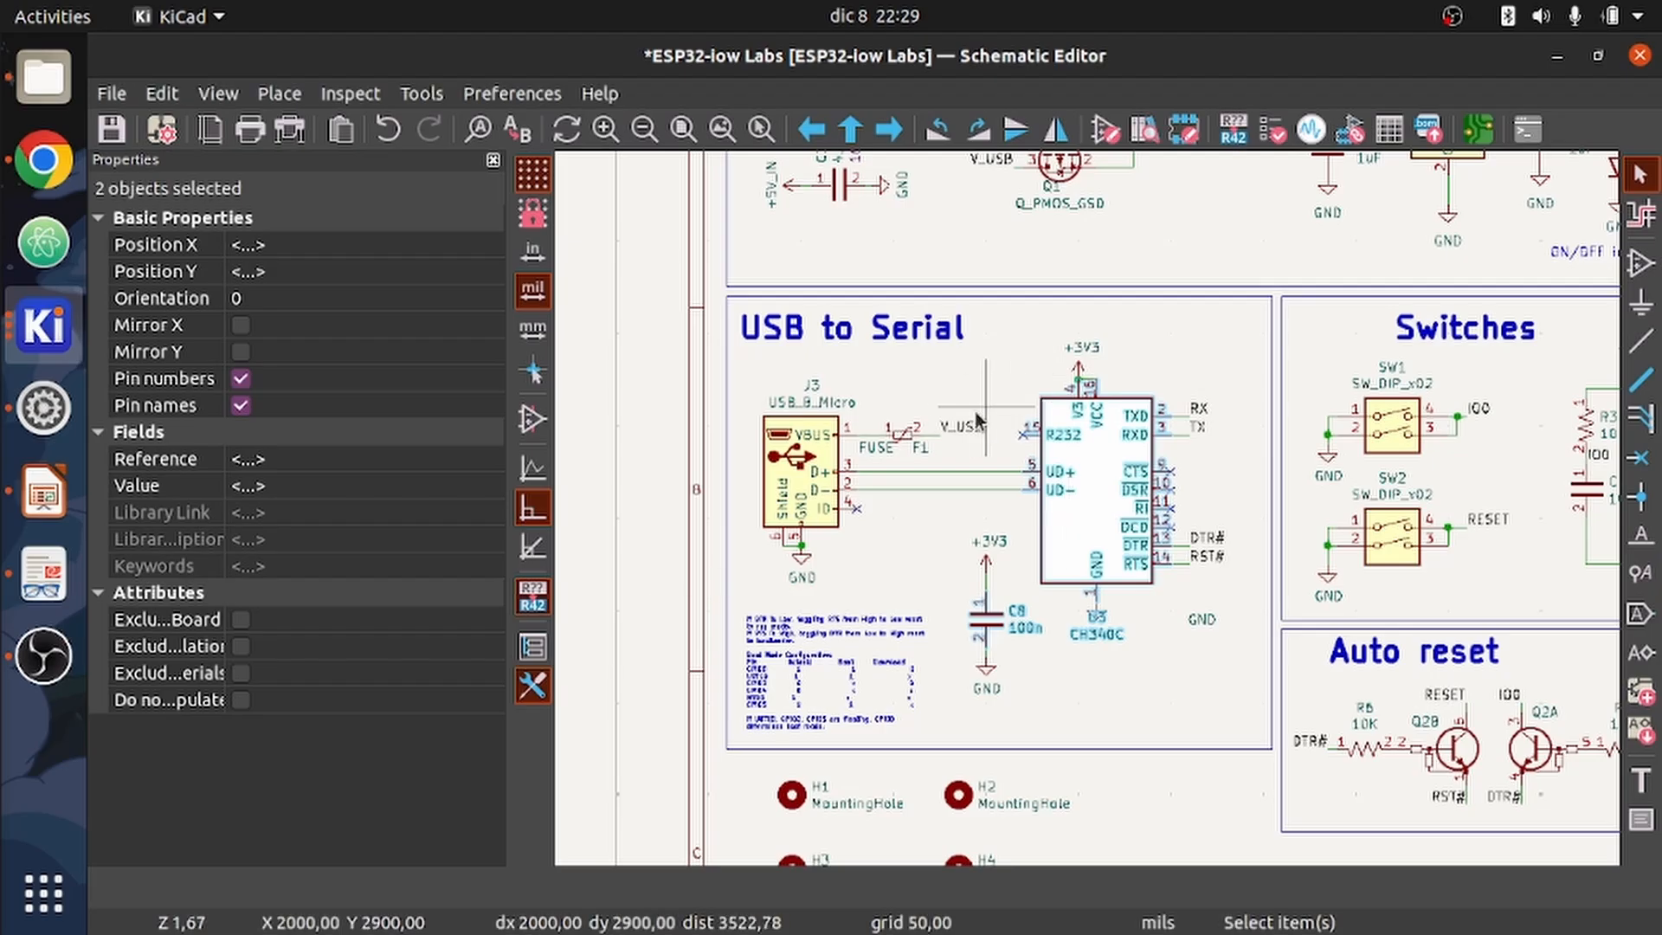
{"action": "left_click", "coordinate": [903, 439]}
{"action": "key", "text": "alt+Tab"}
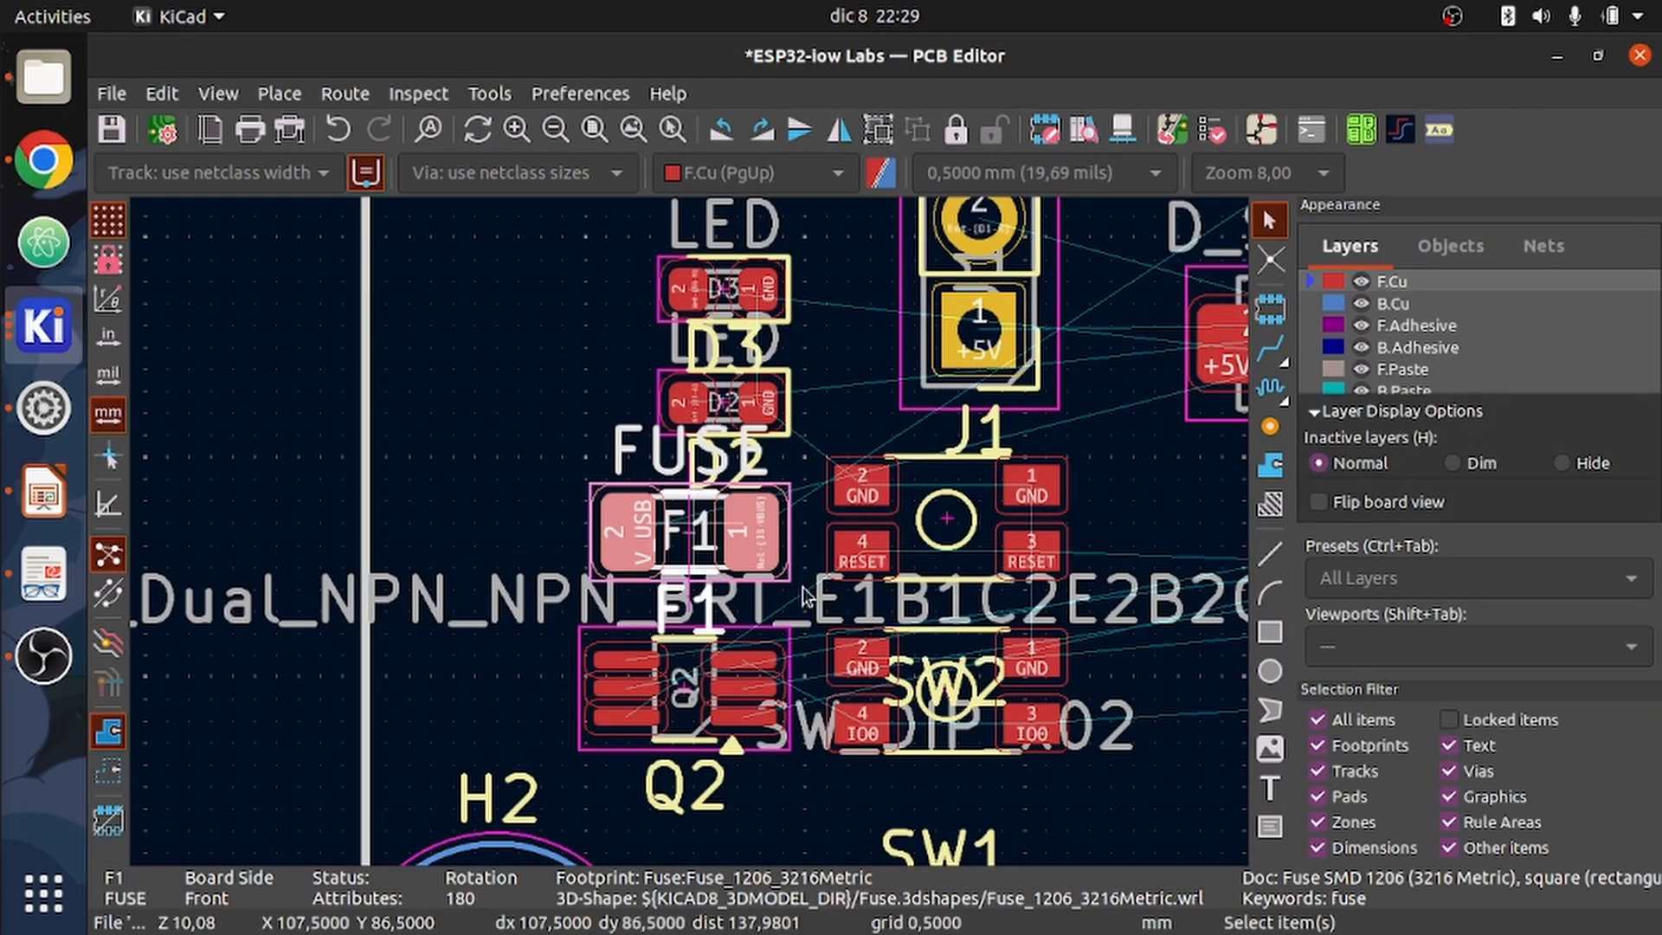
{"action": "key", "text": "m"}
{"action": "scroll", "coordinate": [794, 473], "scroll_direction": "down", "scroll_amount": 8}
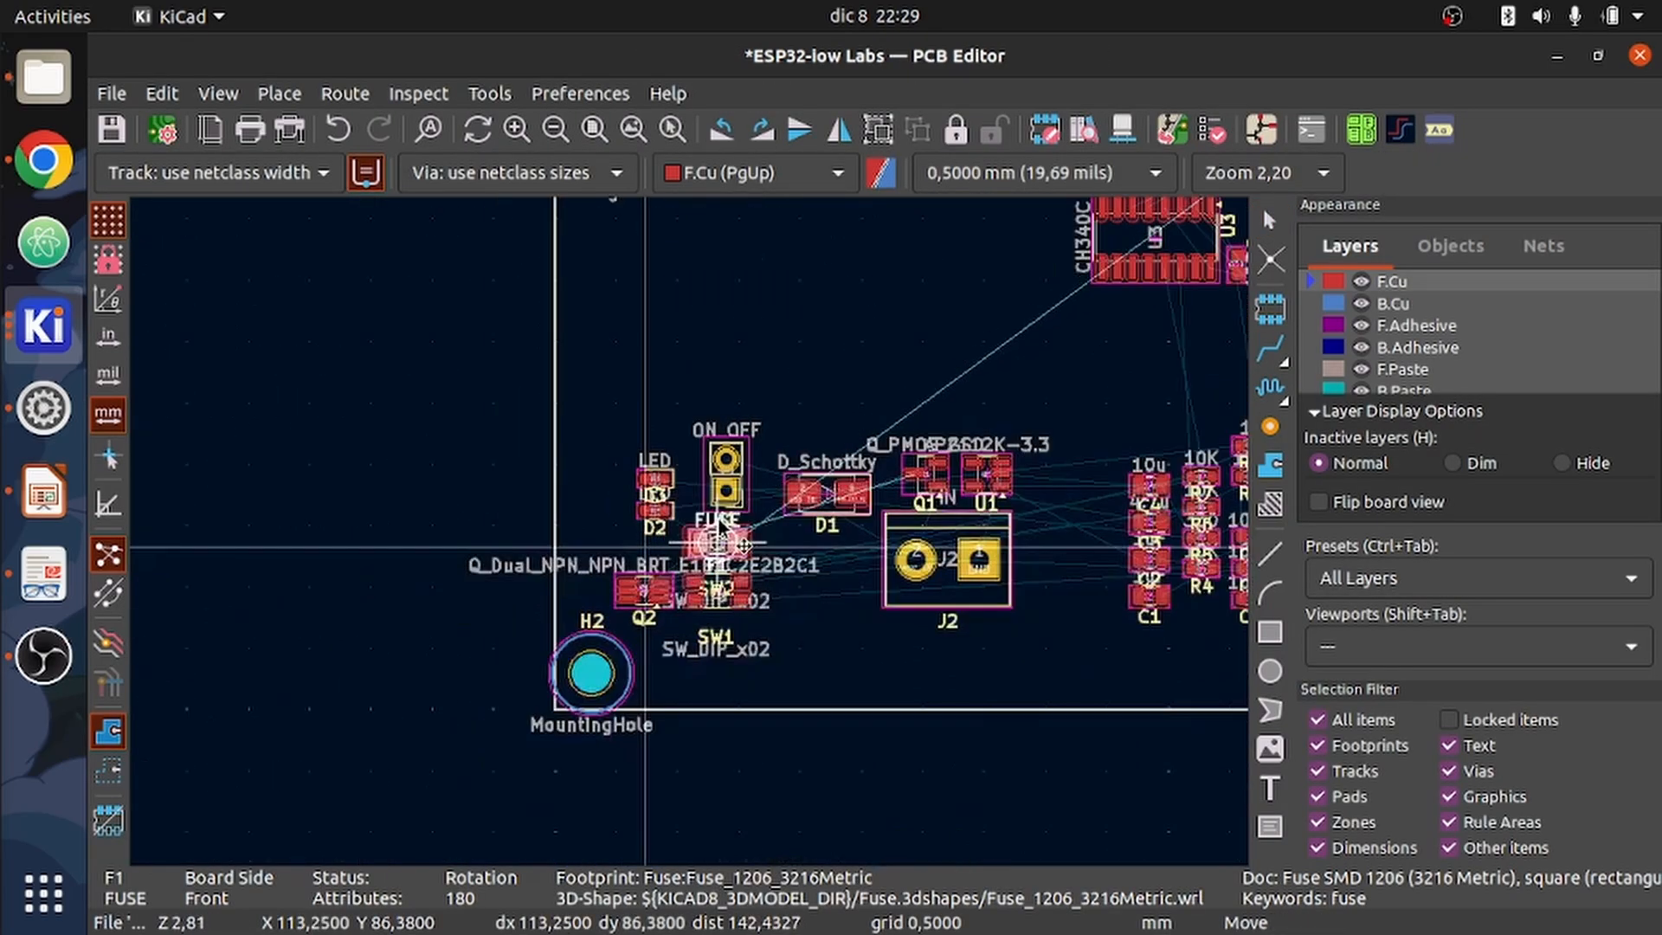
{"action": "scroll", "coordinate": [797, 475], "scroll_direction": "up", "scroll_amount": 10}
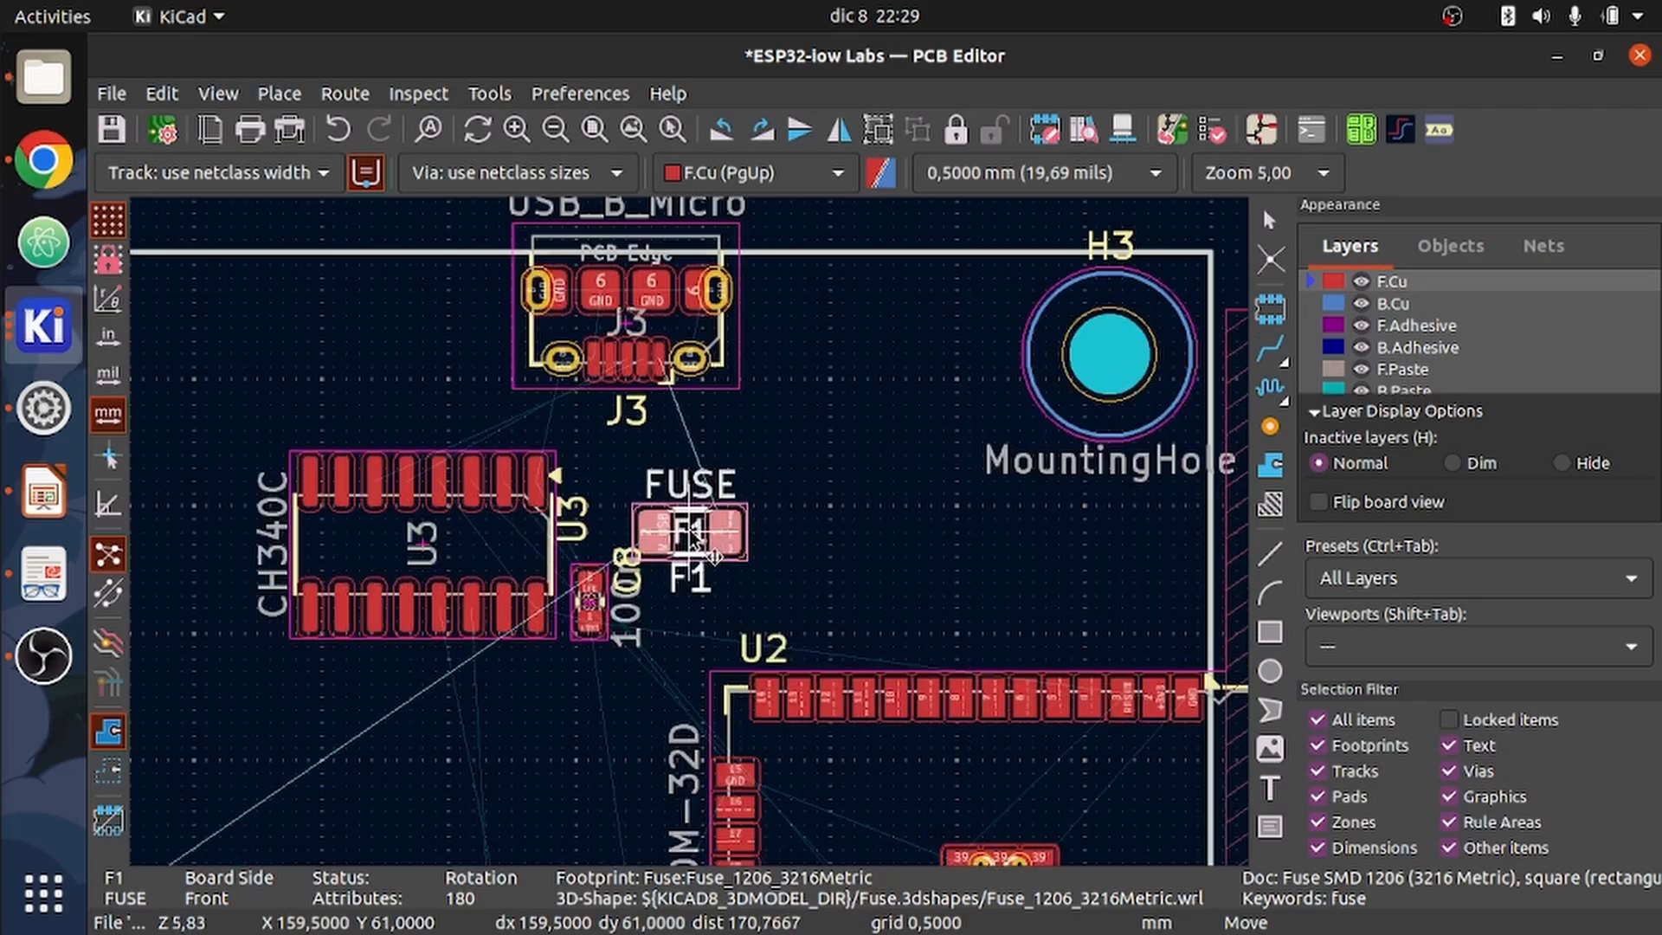
{"action": "key", "text": "r"}
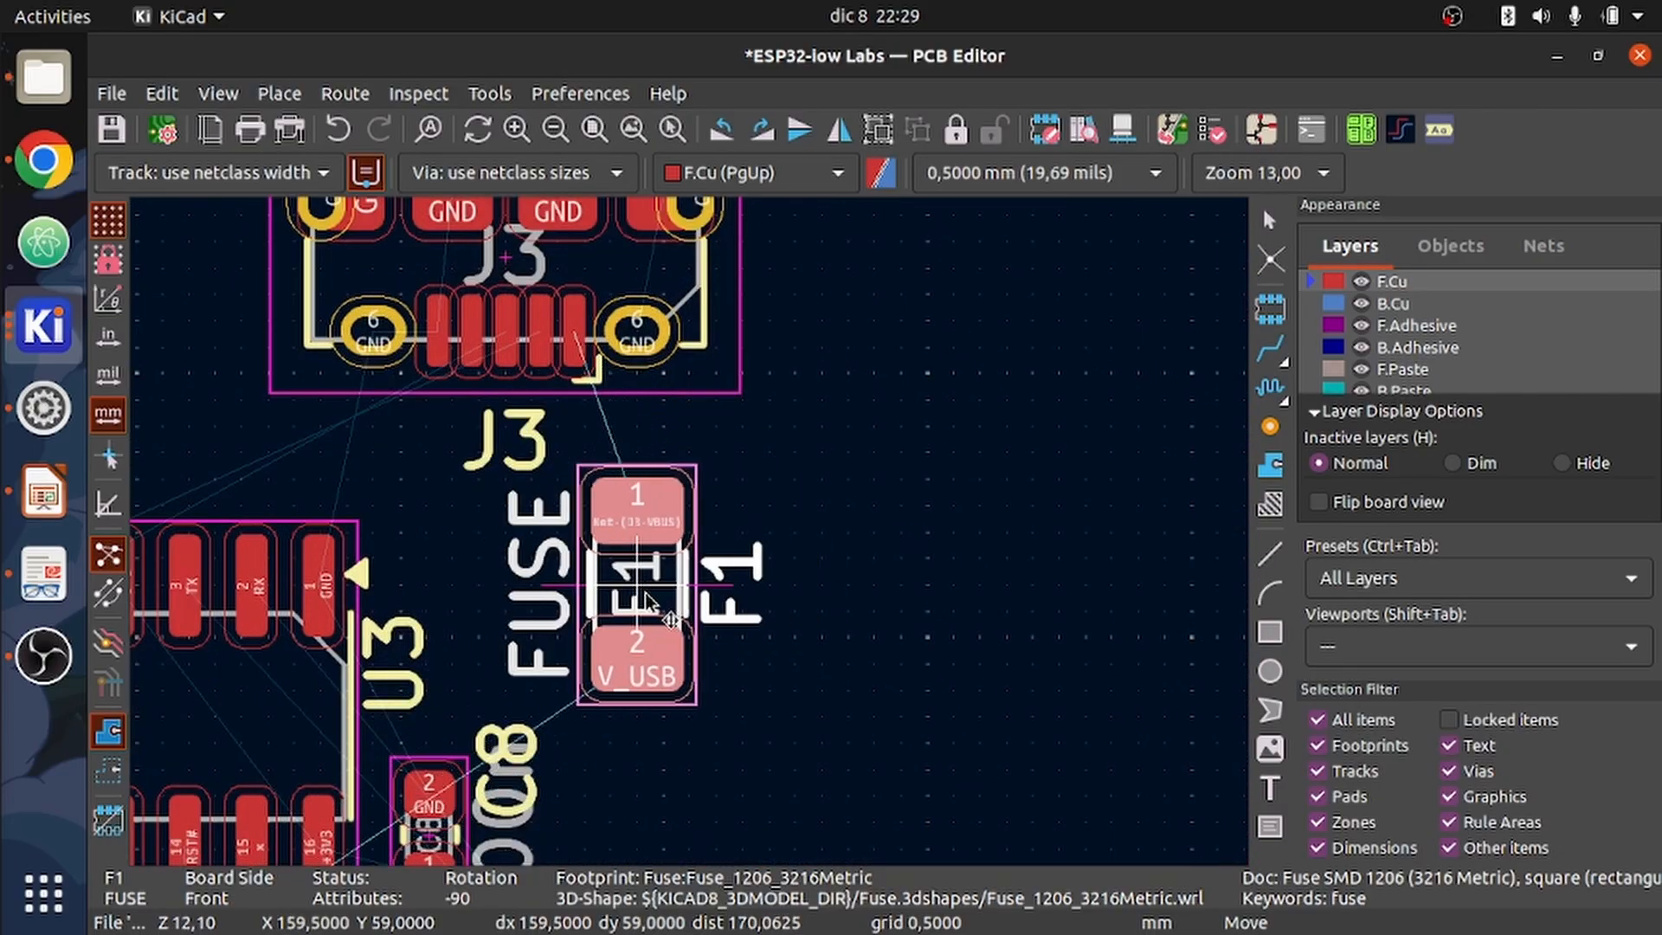
{"action": "left_click", "coordinate": [655, 610]}
{"action": "left_click", "coordinate": [932, 656]}
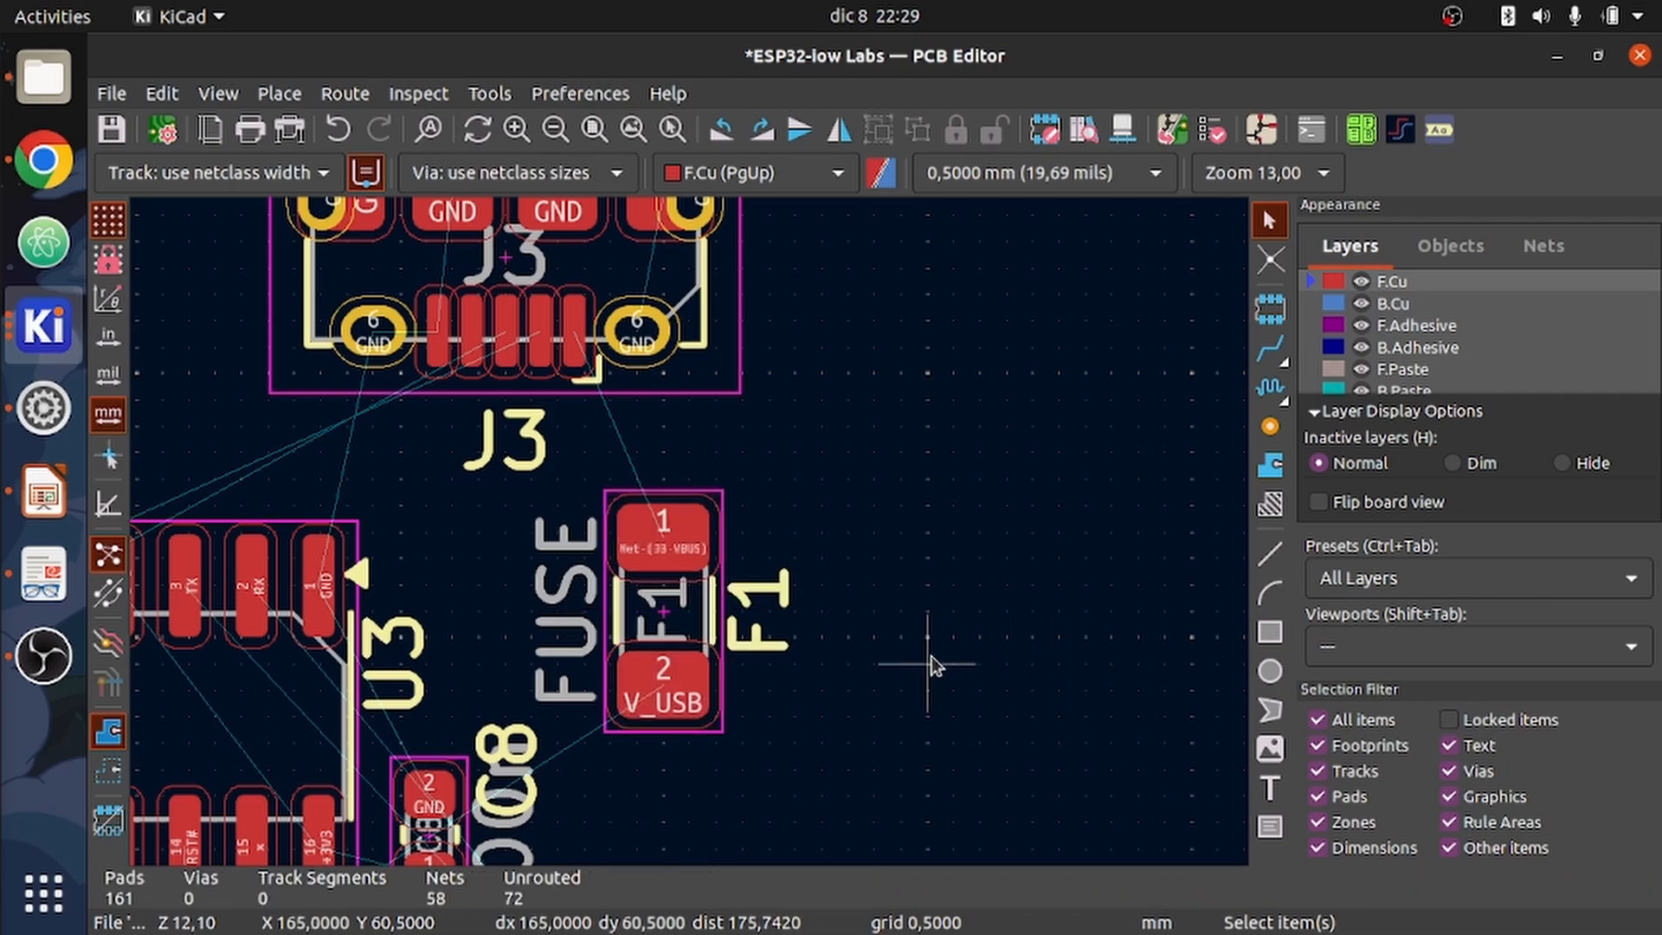
- Select the cluster of resistors and capacitors left of U2 and move the whole group below the board outline
{"action": "scroll", "coordinate": [689, 531], "scroll_direction": "down", "scroll_amount": 5}
{"action": "scroll", "coordinate": [689, 532], "scroll_direction": "down", "scroll_amount": 2}
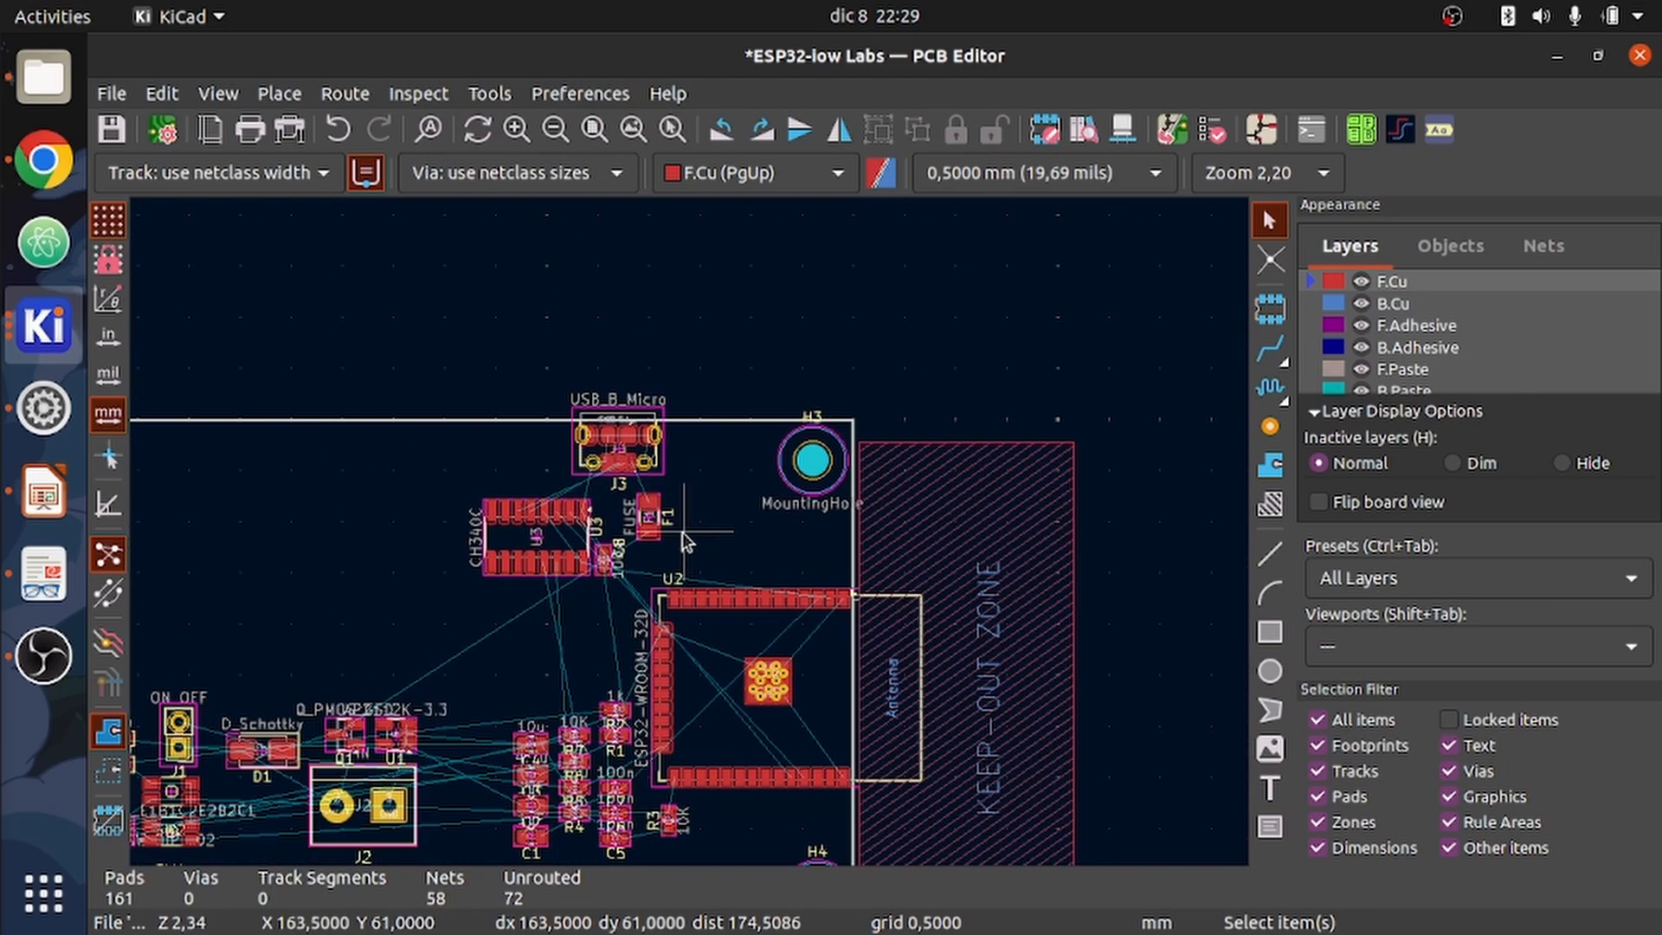
{"action": "scroll", "coordinate": [683, 532], "scroll_direction": "down", "scroll_amount": 1}
{"action": "scroll", "coordinate": [690, 534], "scroll_direction": "up", "scroll_amount": 1}
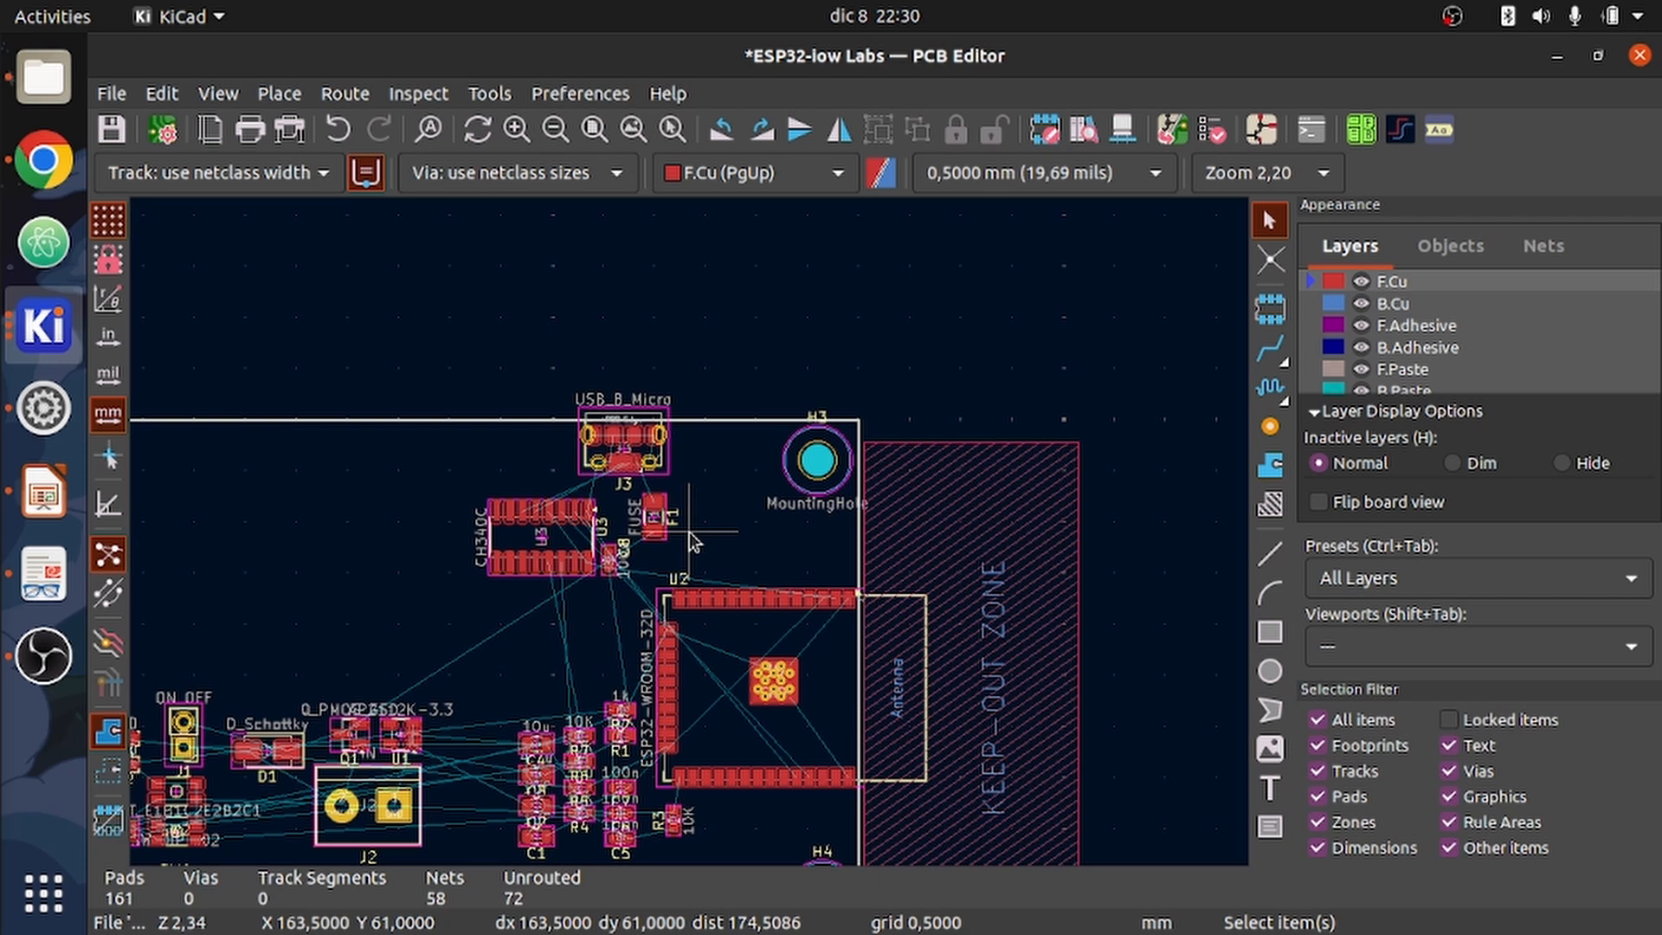
{"action": "scroll", "coordinate": [689, 531], "scroll_direction": "down", "scroll_amount": 2}
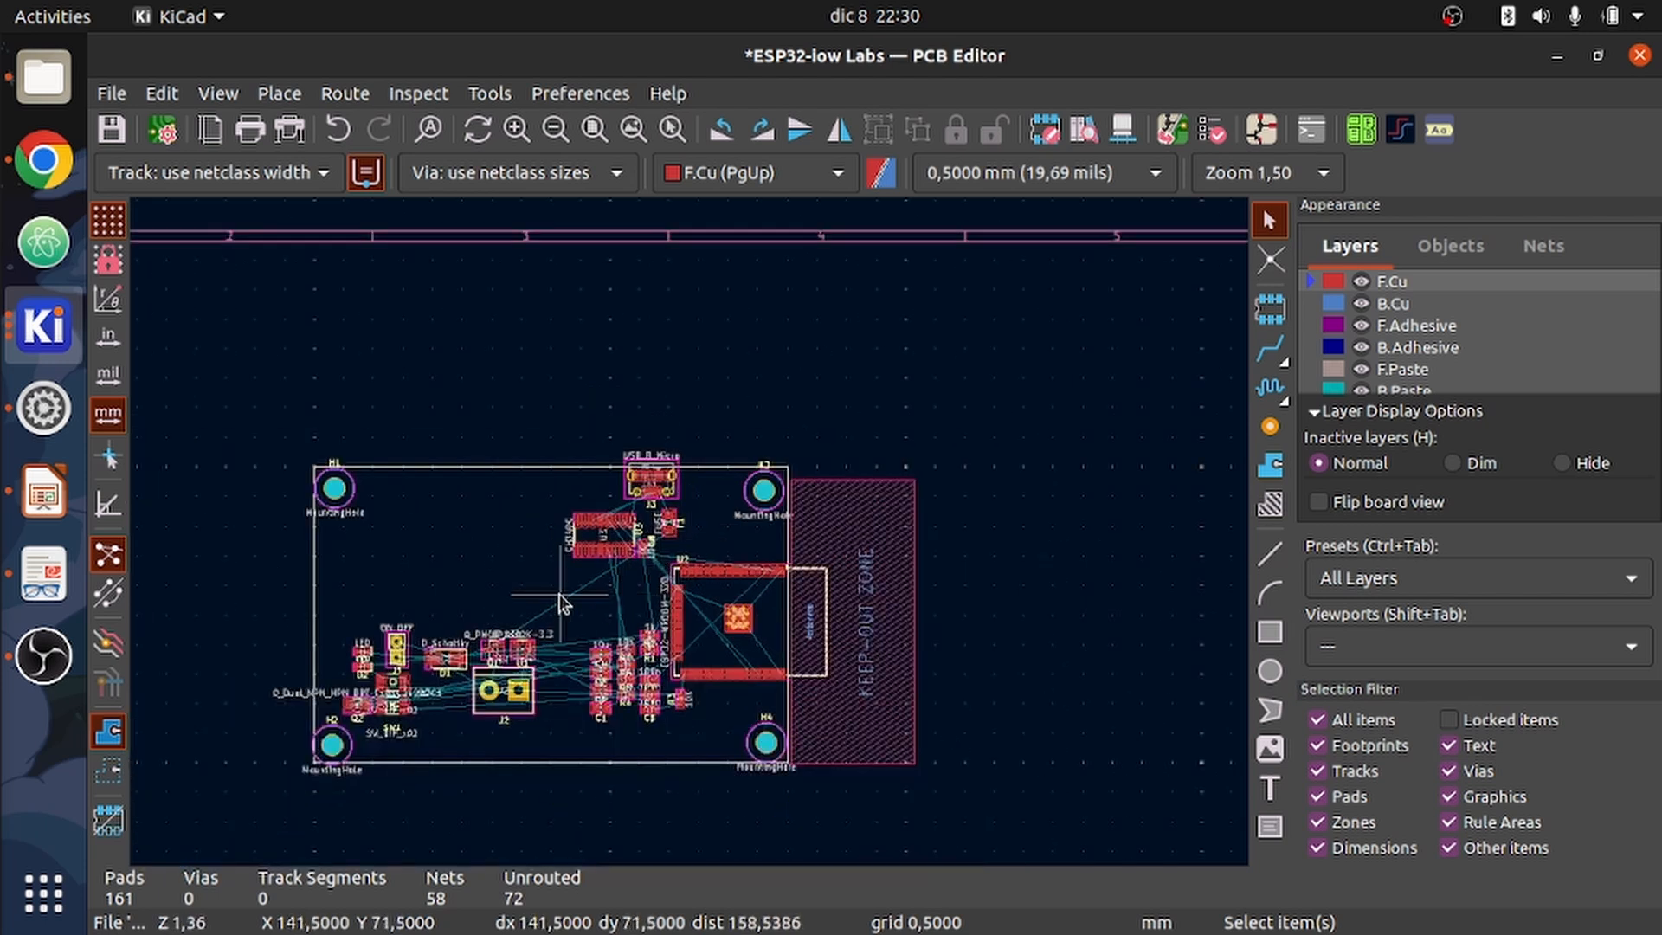
{"action": "middle_click_drag", "start_coordinate": [559, 595], "coordinate": [565, 521]}
{"action": "scroll", "coordinate": [613, 641], "scroll_direction": "up", "scroll_amount": 4}
{"action": "scroll", "coordinate": [613, 641], "scroll_direction": "down", "scroll_amount": 3}
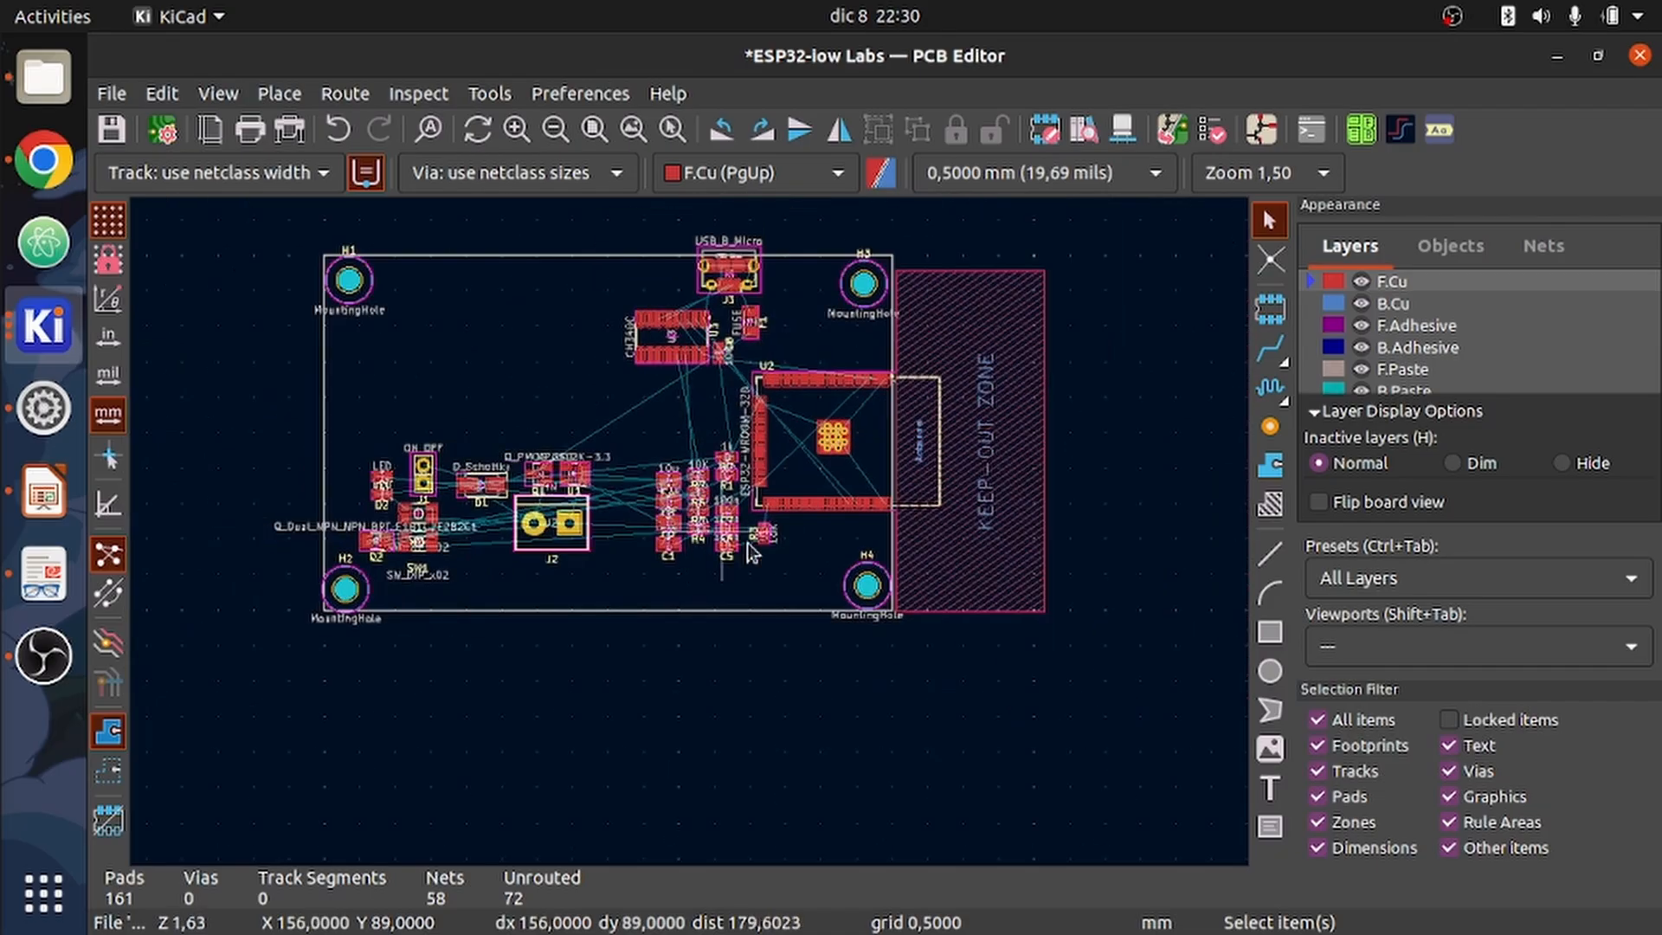
{"action": "left_click_drag", "start_coordinate": [718, 572], "coordinate": [659, 431]}
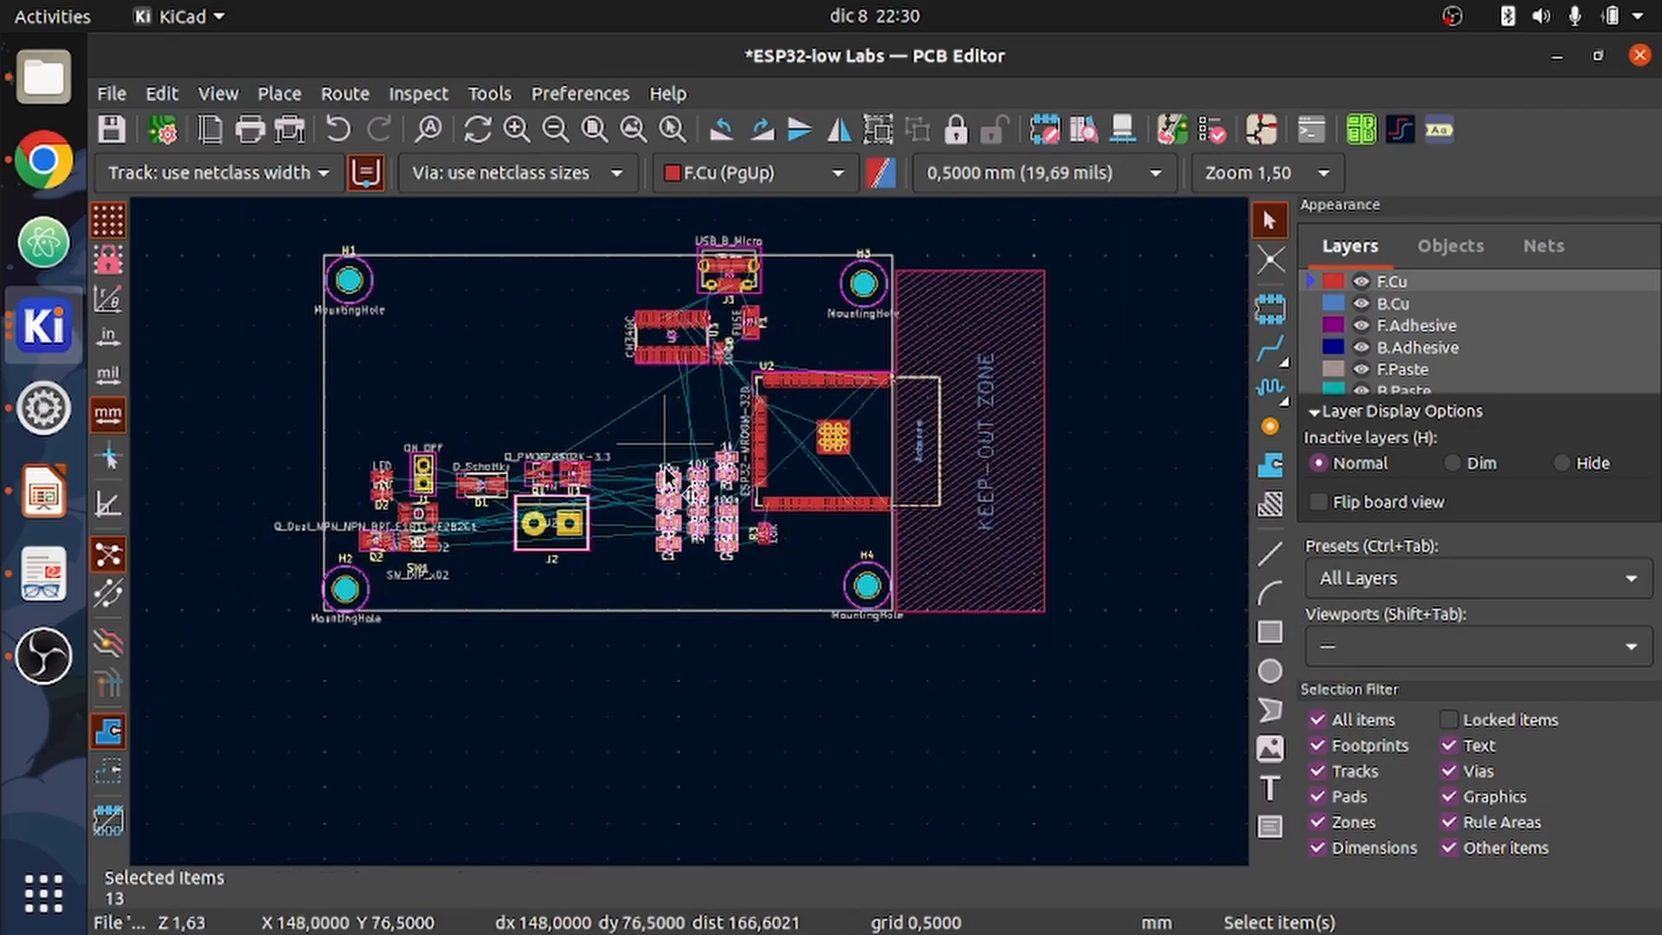
{"action": "key", "text": "m"}
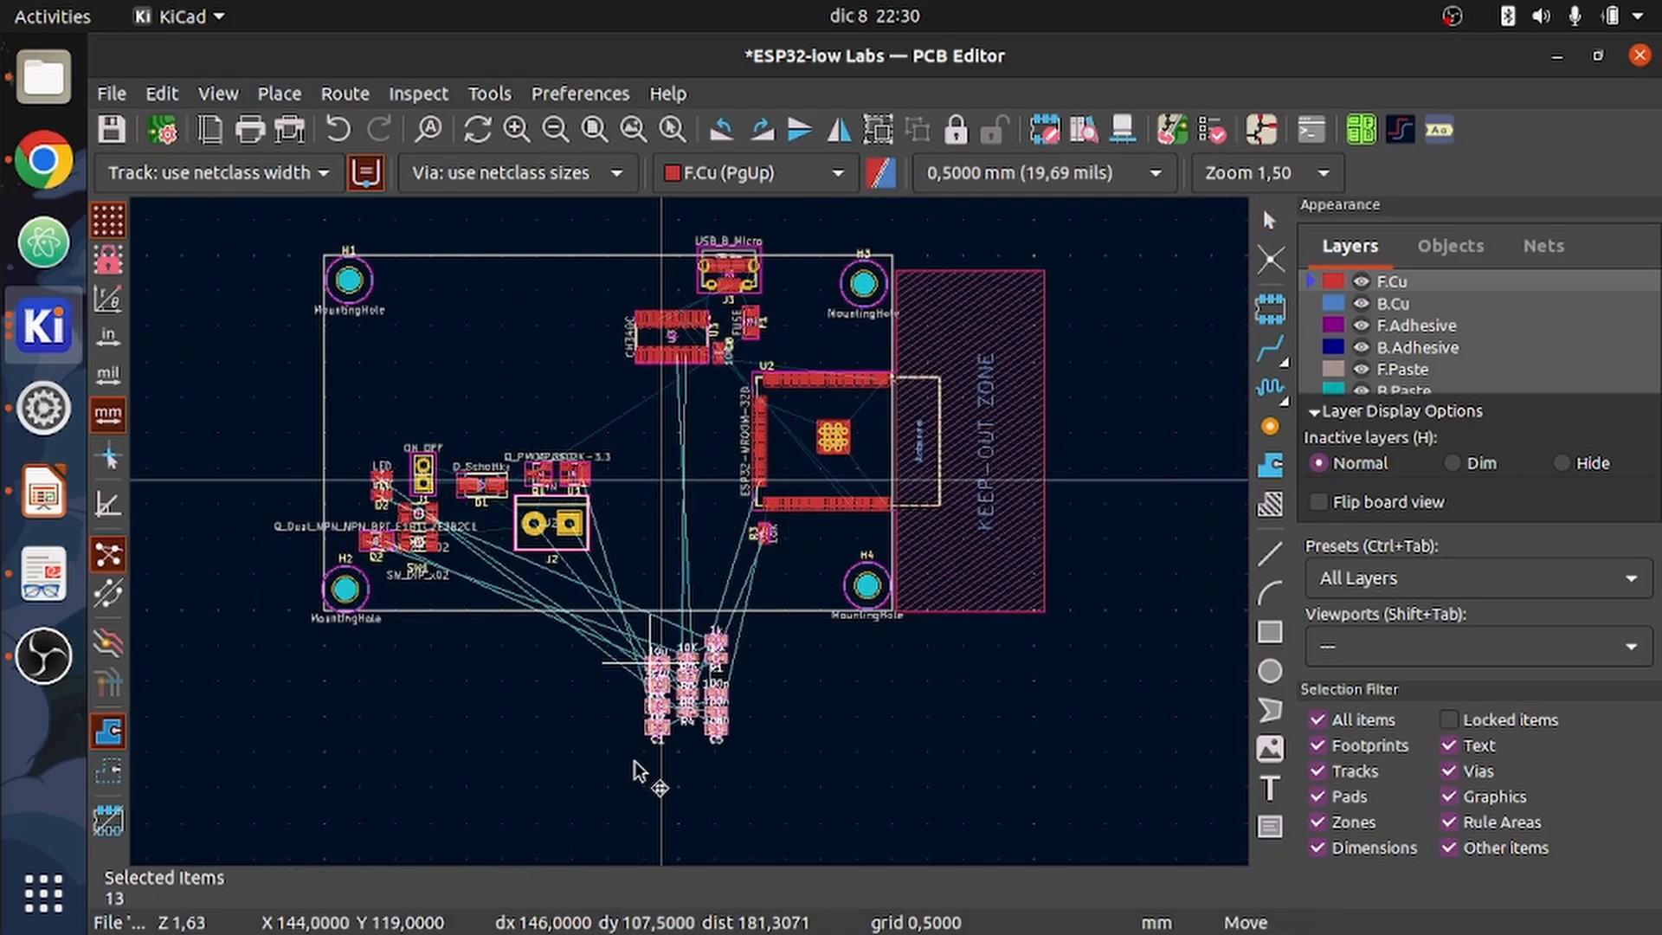
{"action": "left_click", "coordinate": [609, 689]}
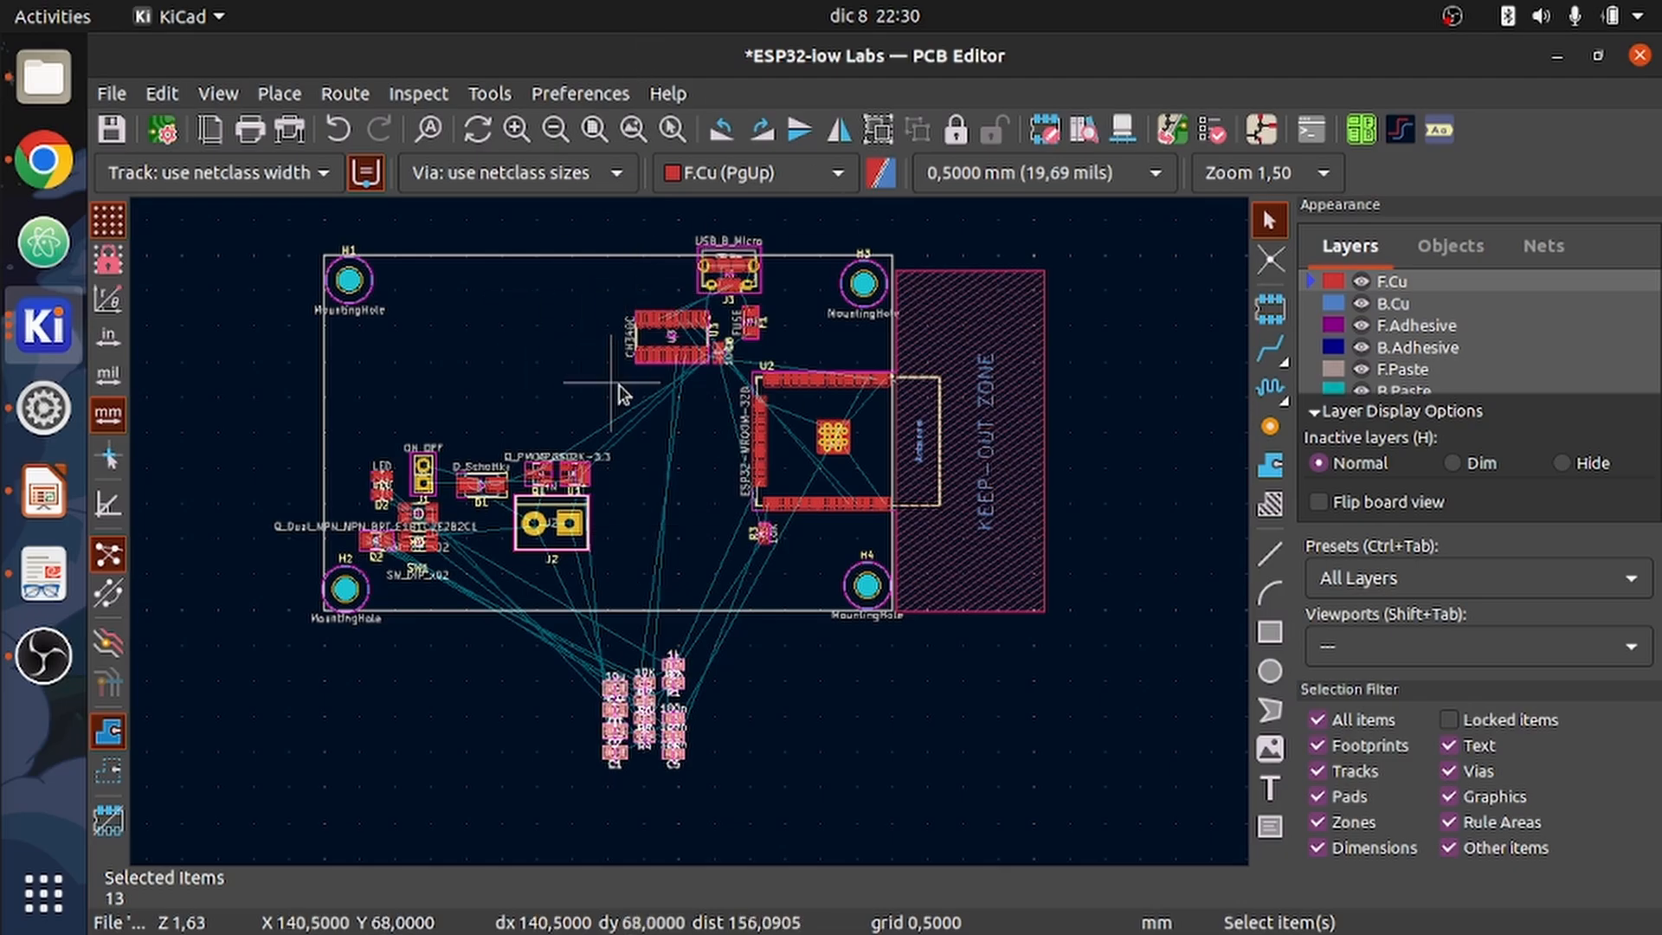
- Examine the placed USB to Serial parts, the remaining components inside the board outline, and their ratsnest connections
{"action": "scroll", "coordinate": [719, 337], "scroll_direction": "up", "scroll_amount": 4}
{"action": "scroll", "coordinate": [693, 543], "scroll_direction": "down", "scroll_amount": 2}
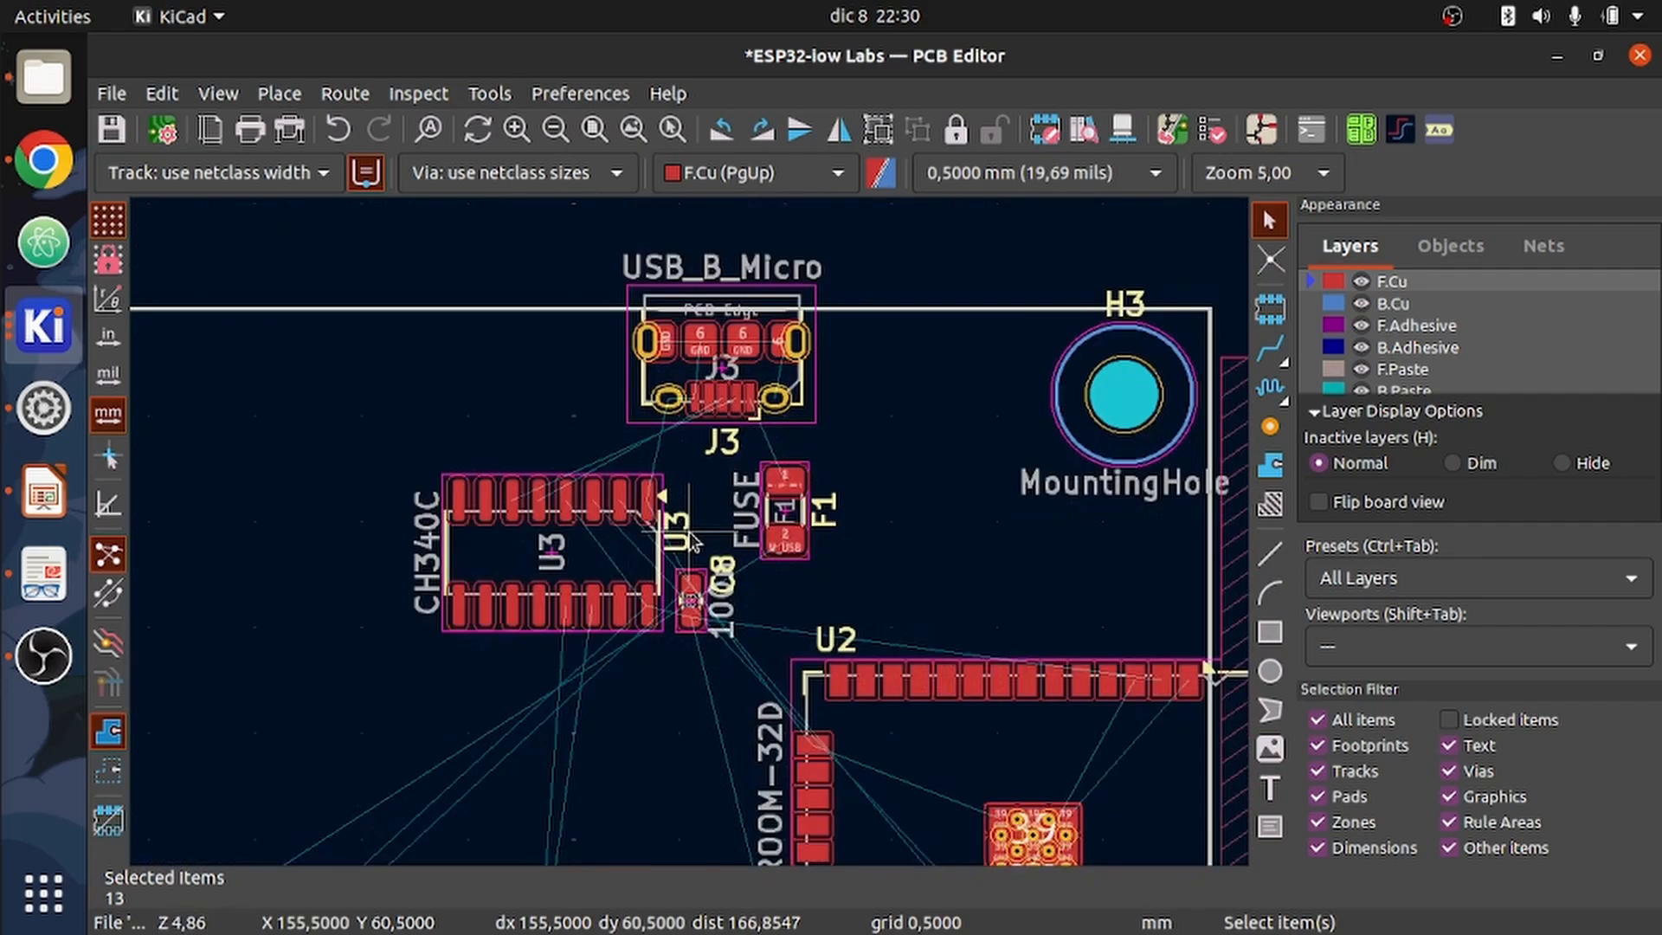
{"action": "scroll", "coordinate": [692, 542], "scroll_direction": "up", "scroll_amount": 2}
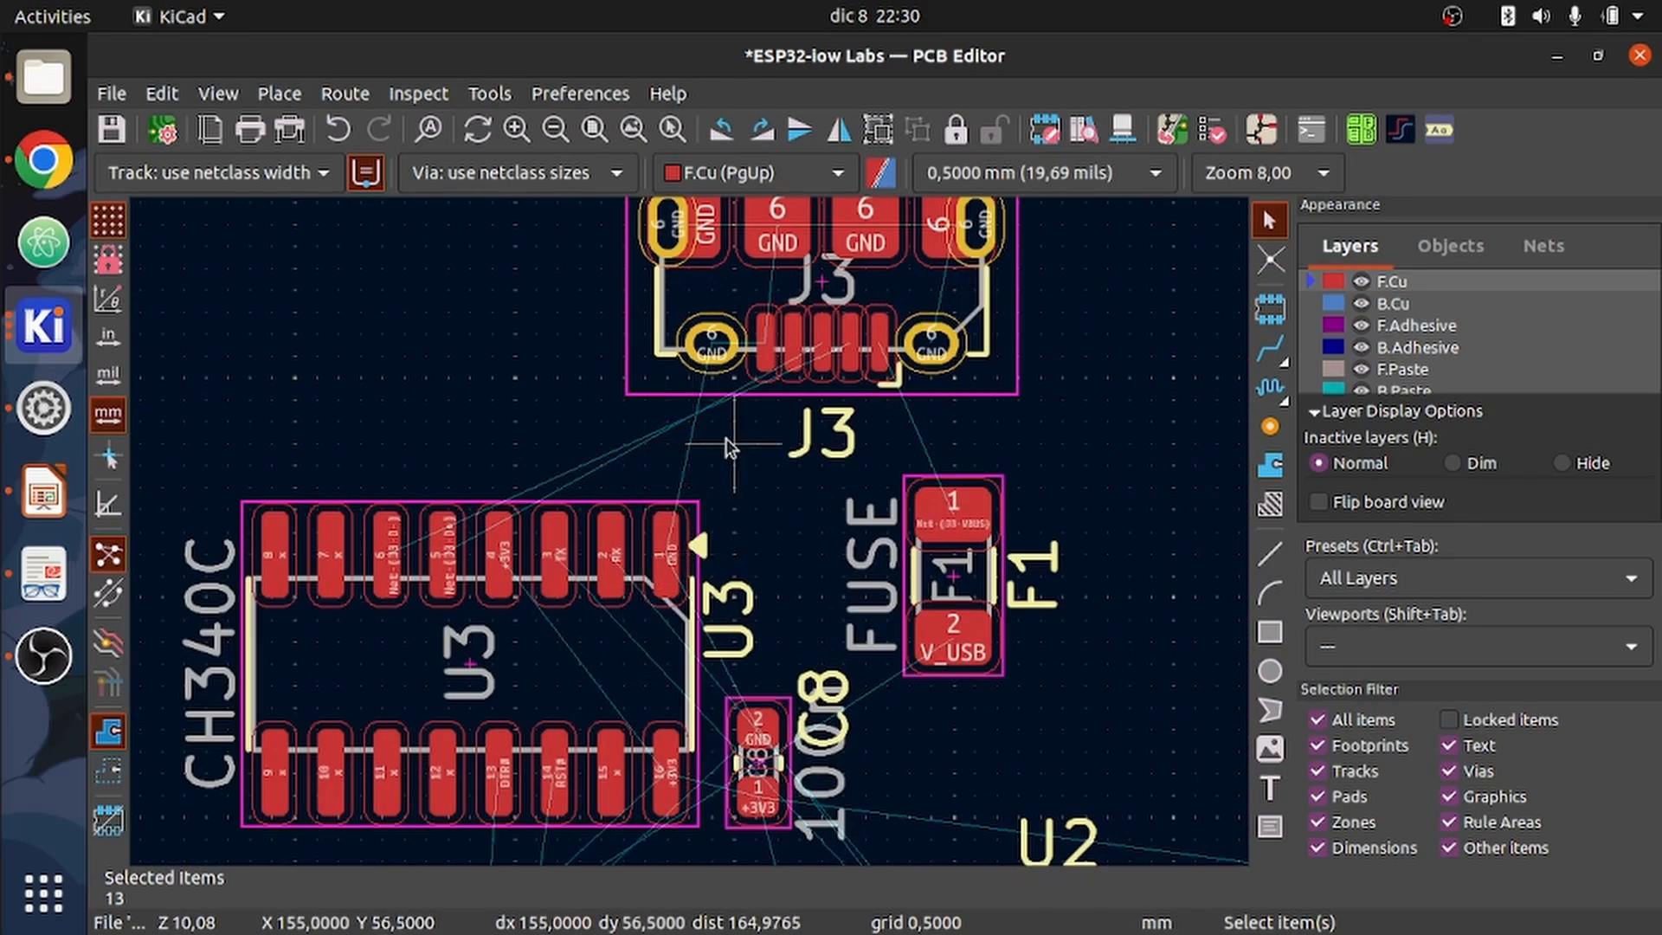
{"action": "scroll", "coordinate": [691, 541], "scroll_direction": "down", "scroll_amount": 4}
{"action": "scroll", "coordinate": [691, 541], "scroll_direction": "down", "scroll_amount": 2}
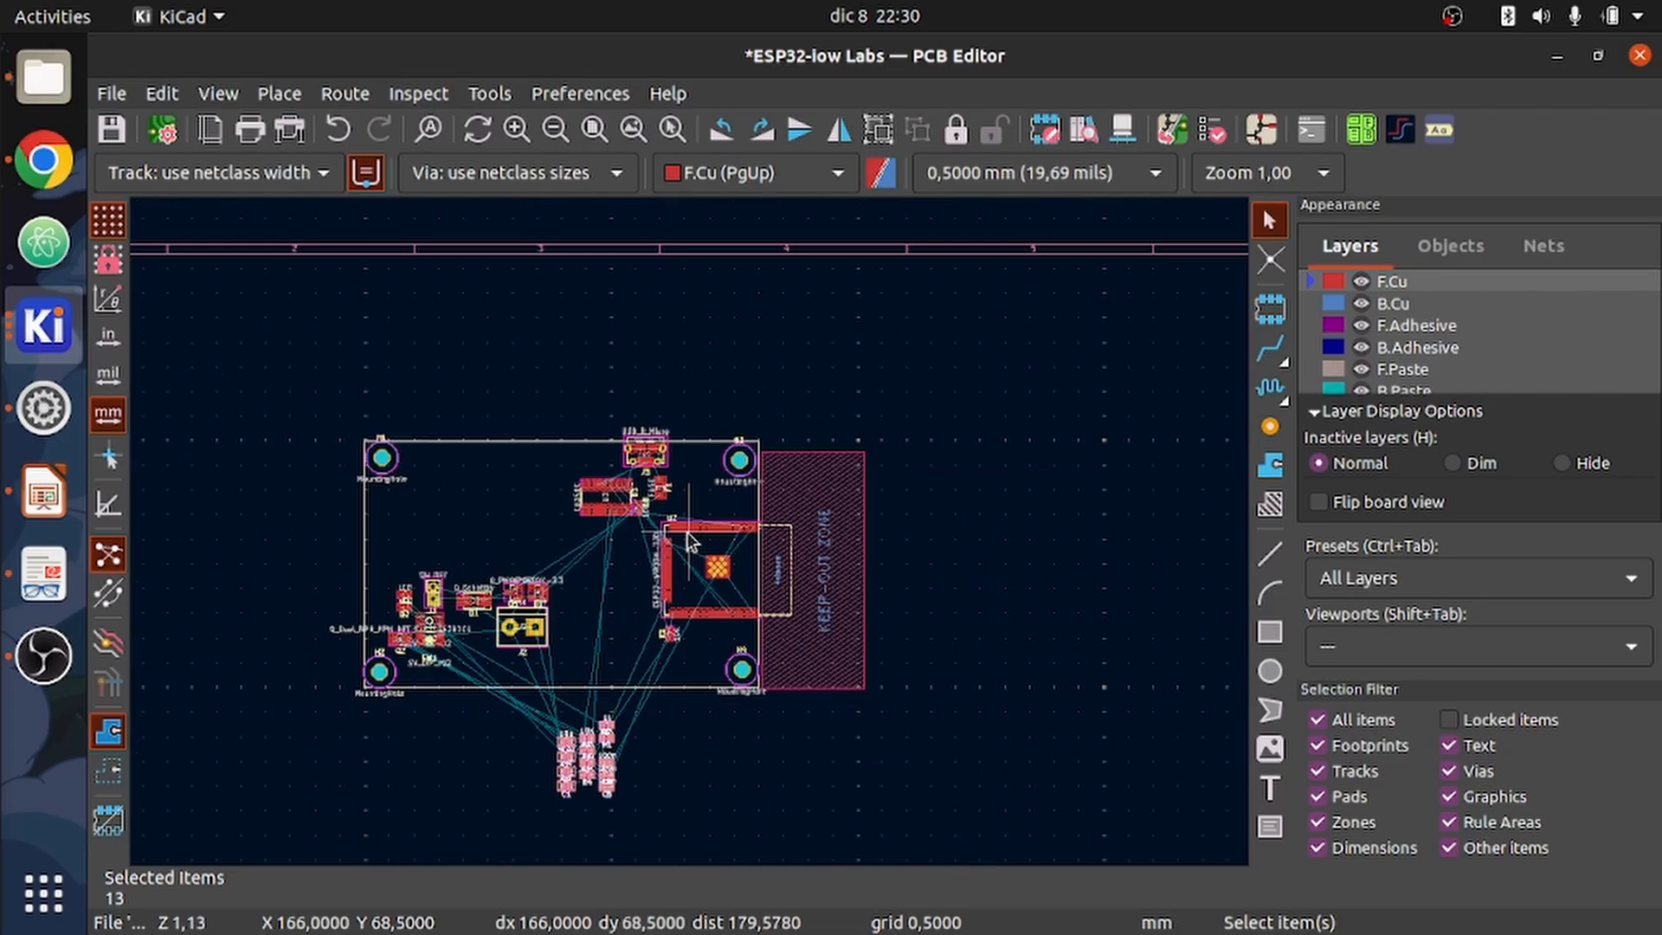
{"action": "scroll", "coordinate": [691, 541], "scroll_direction": "up", "scroll_amount": 4}
{"action": "scroll", "coordinate": [690, 542], "scroll_direction": "up", "scroll_amount": 3}
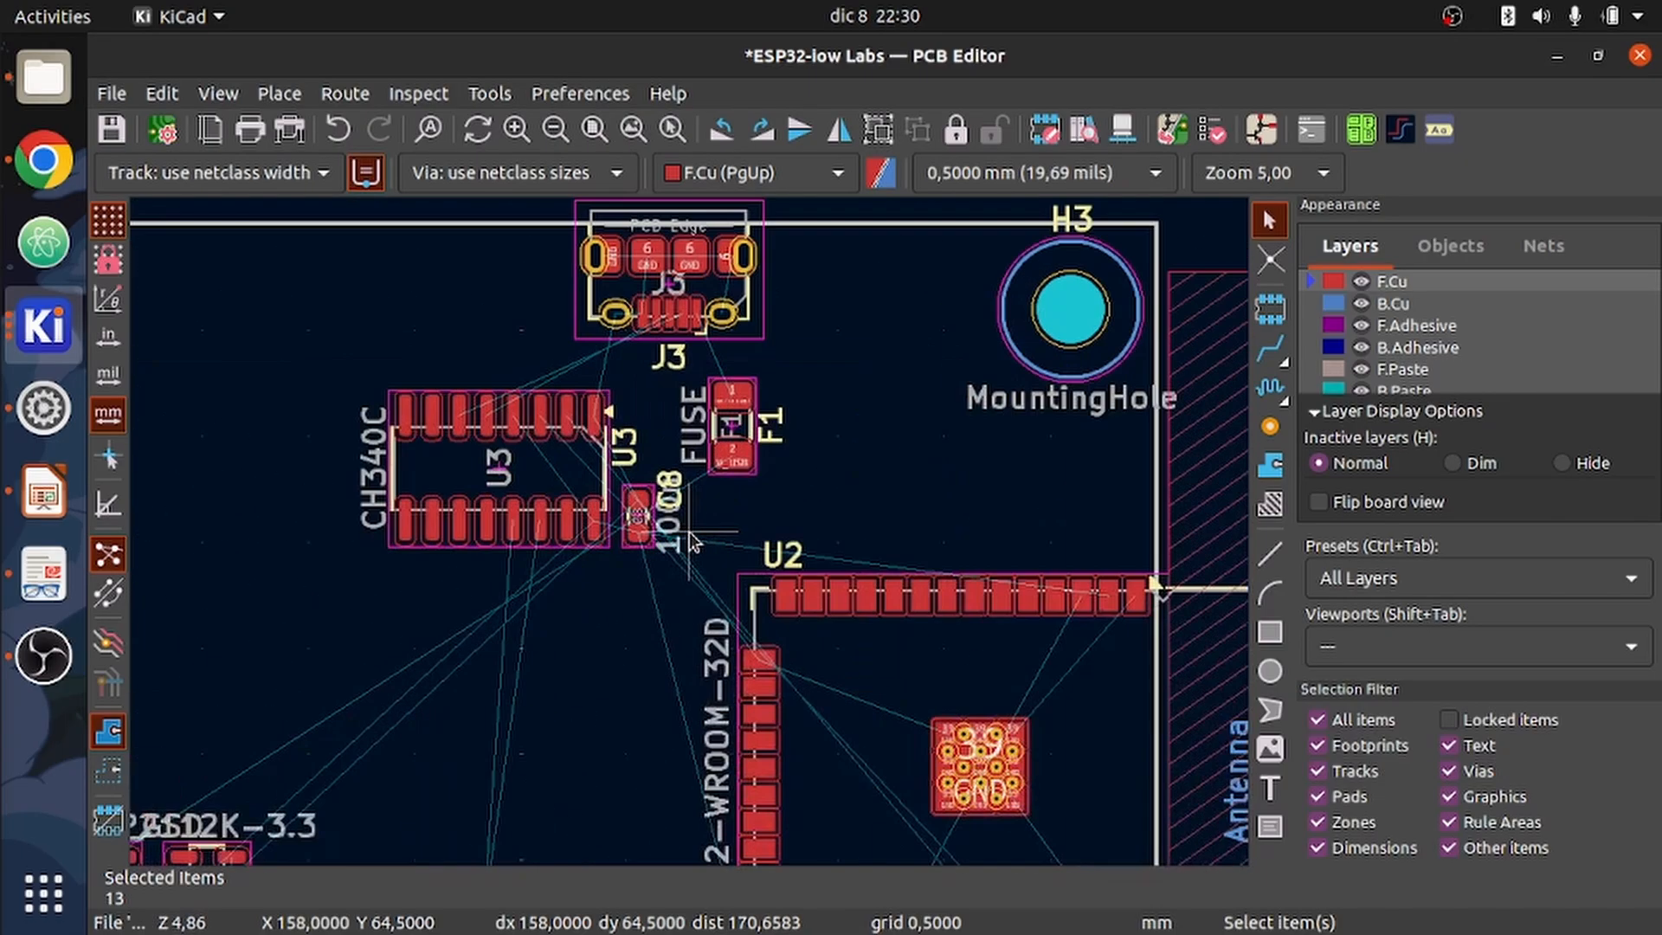
{"action": "scroll", "coordinate": [691, 541], "scroll_direction": "down", "scroll_amount": 4}
{"action": "scroll", "coordinate": [690, 541], "scroll_direction": "down", "scroll_amount": 1}
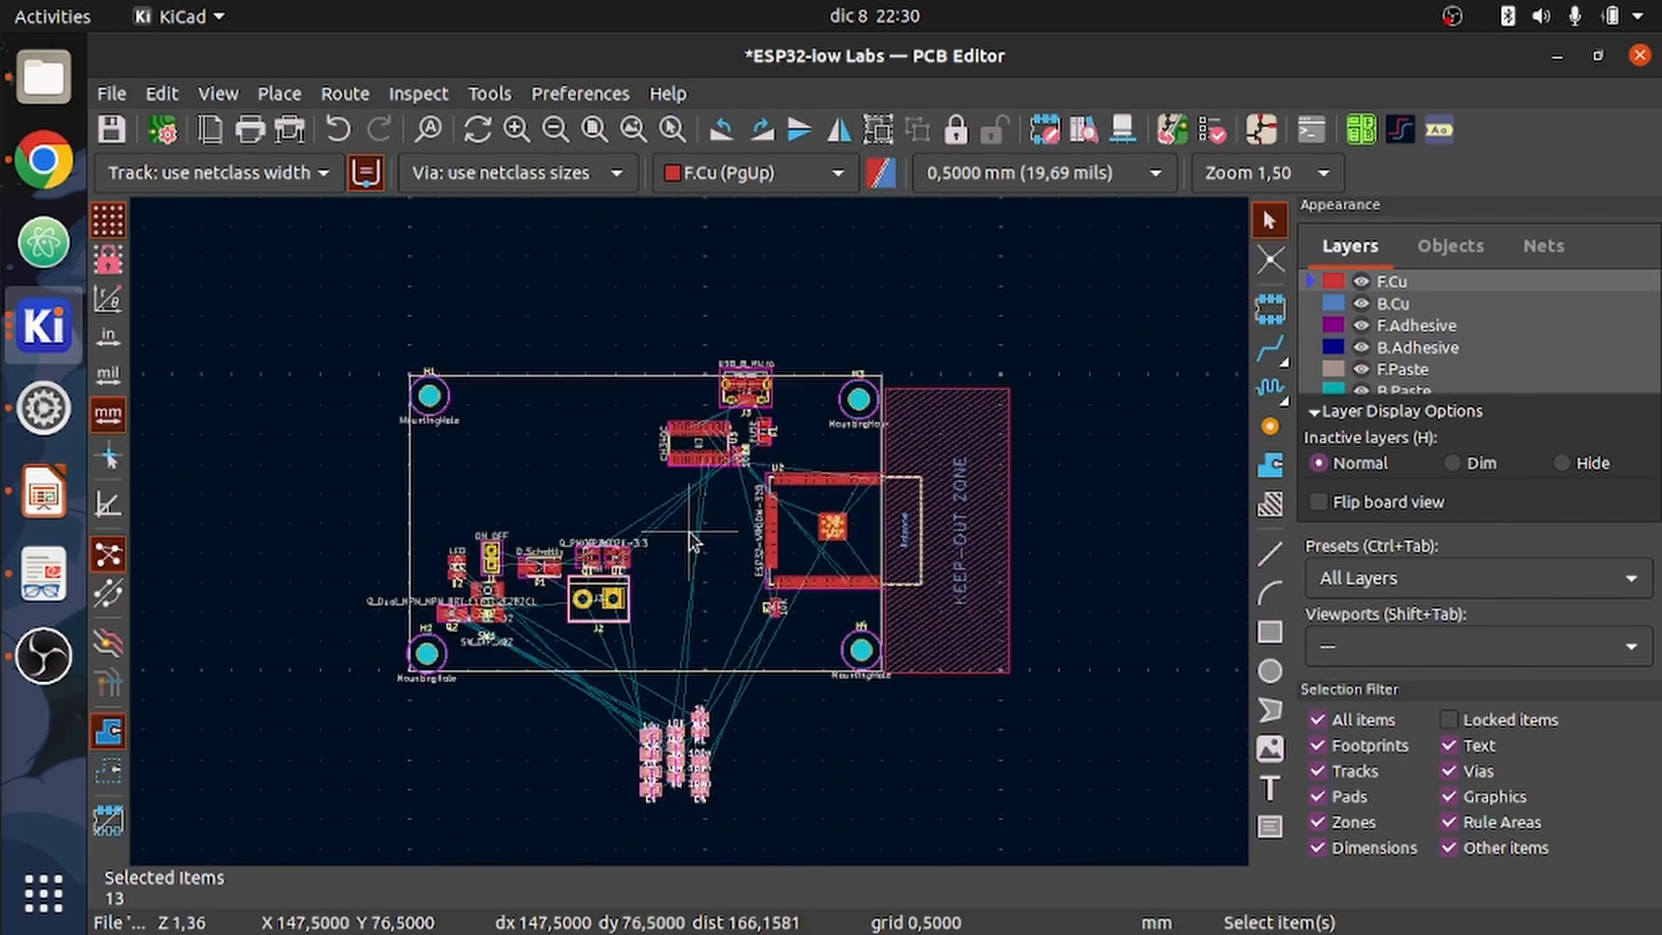
{"action": "middle_click_drag", "start_coordinate": [693, 533], "coordinate": [837, 411]}
{"action": "scroll", "coordinate": [794, 534], "scroll_direction": "up", "scroll_amount": 4}
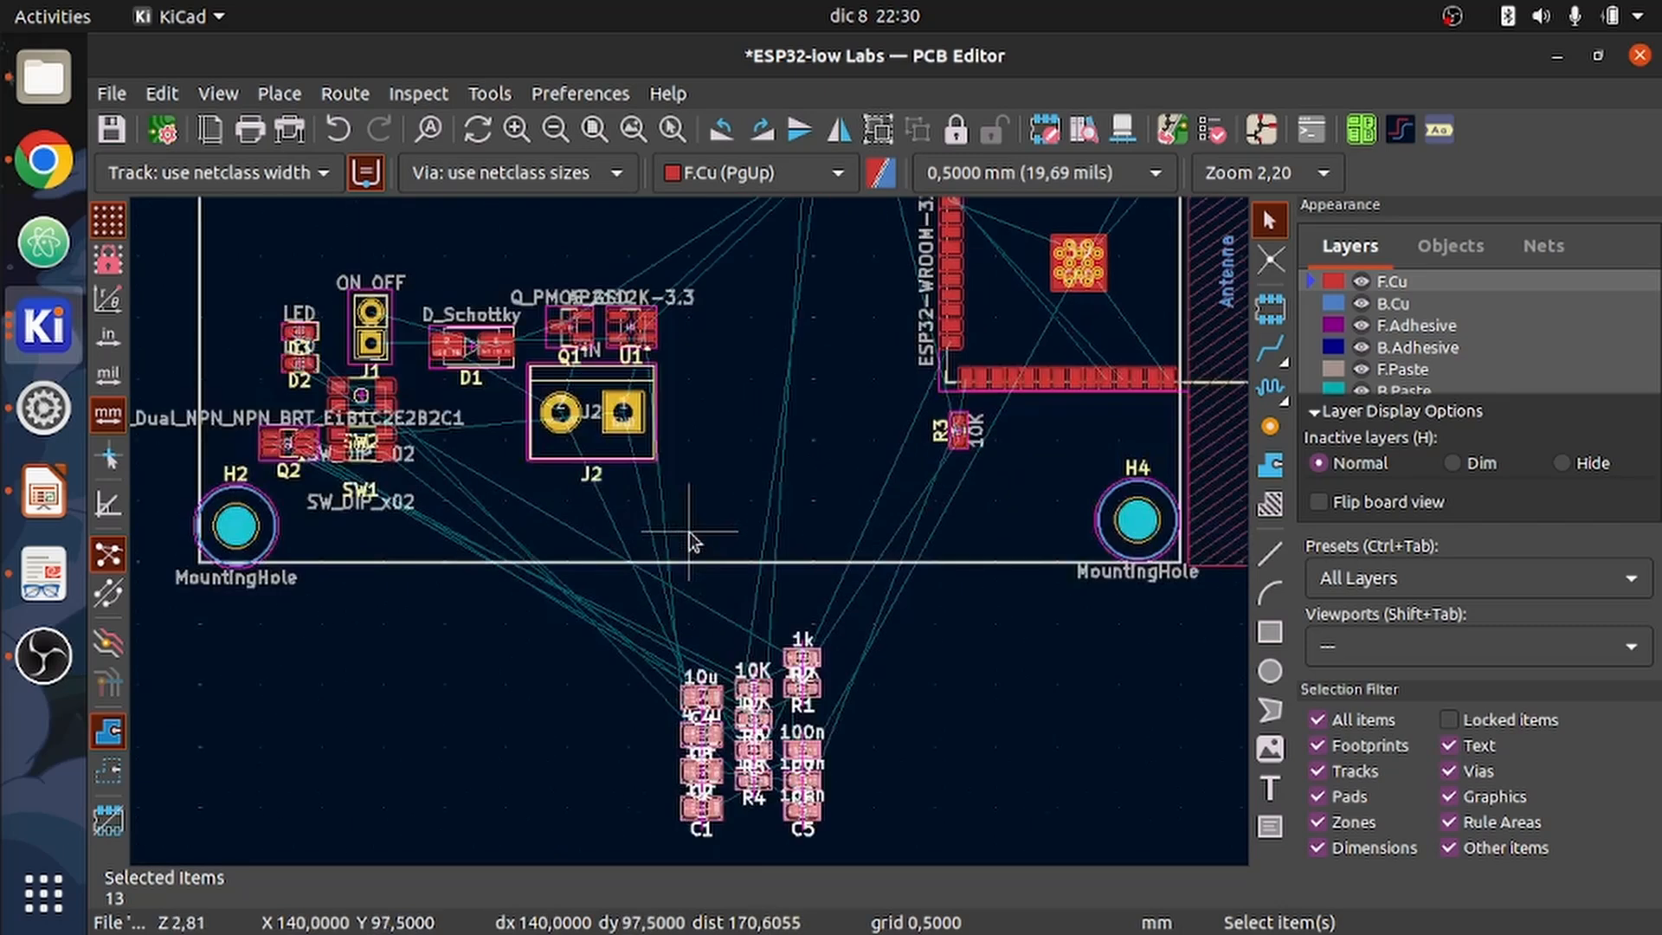
{"action": "scroll", "coordinate": [691, 541], "scroll_direction": "down", "scroll_amount": 3}
{"action": "scroll", "coordinate": [684, 445], "scroll_direction": "up", "scroll_amount": 2}
{"action": "scroll", "coordinate": [690, 534], "scroll_direction": "down", "scroll_amount": 2}
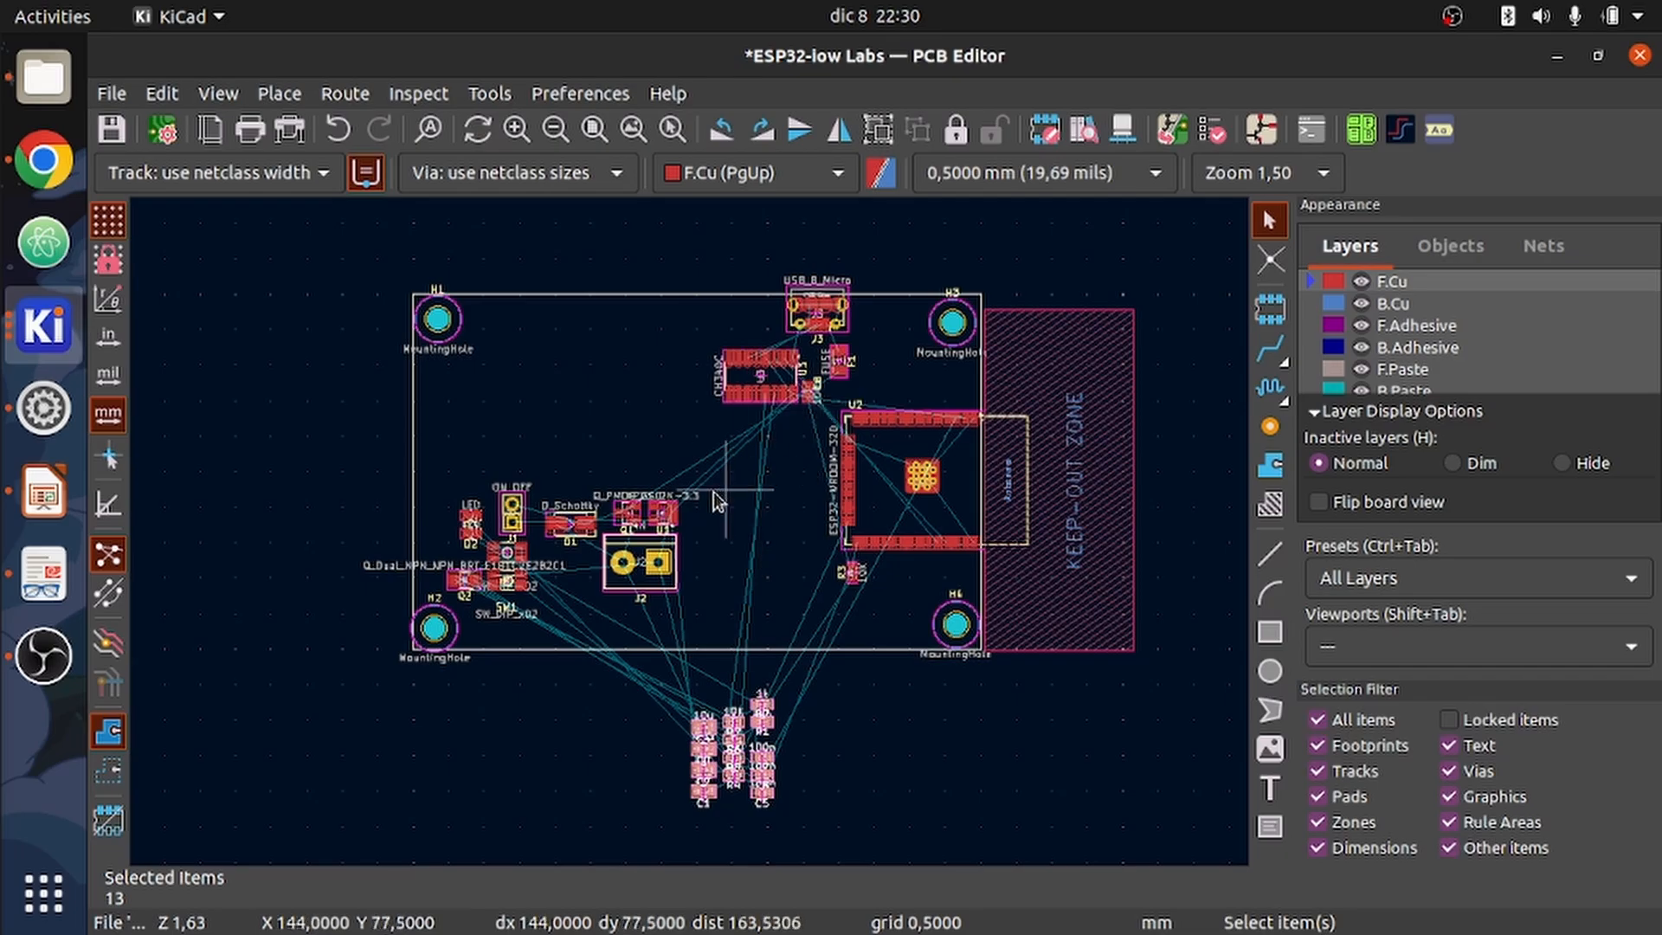
{"action": "scroll", "coordinate": [631, 520], "scroll_direction": "up", "scroll_amount": 1}
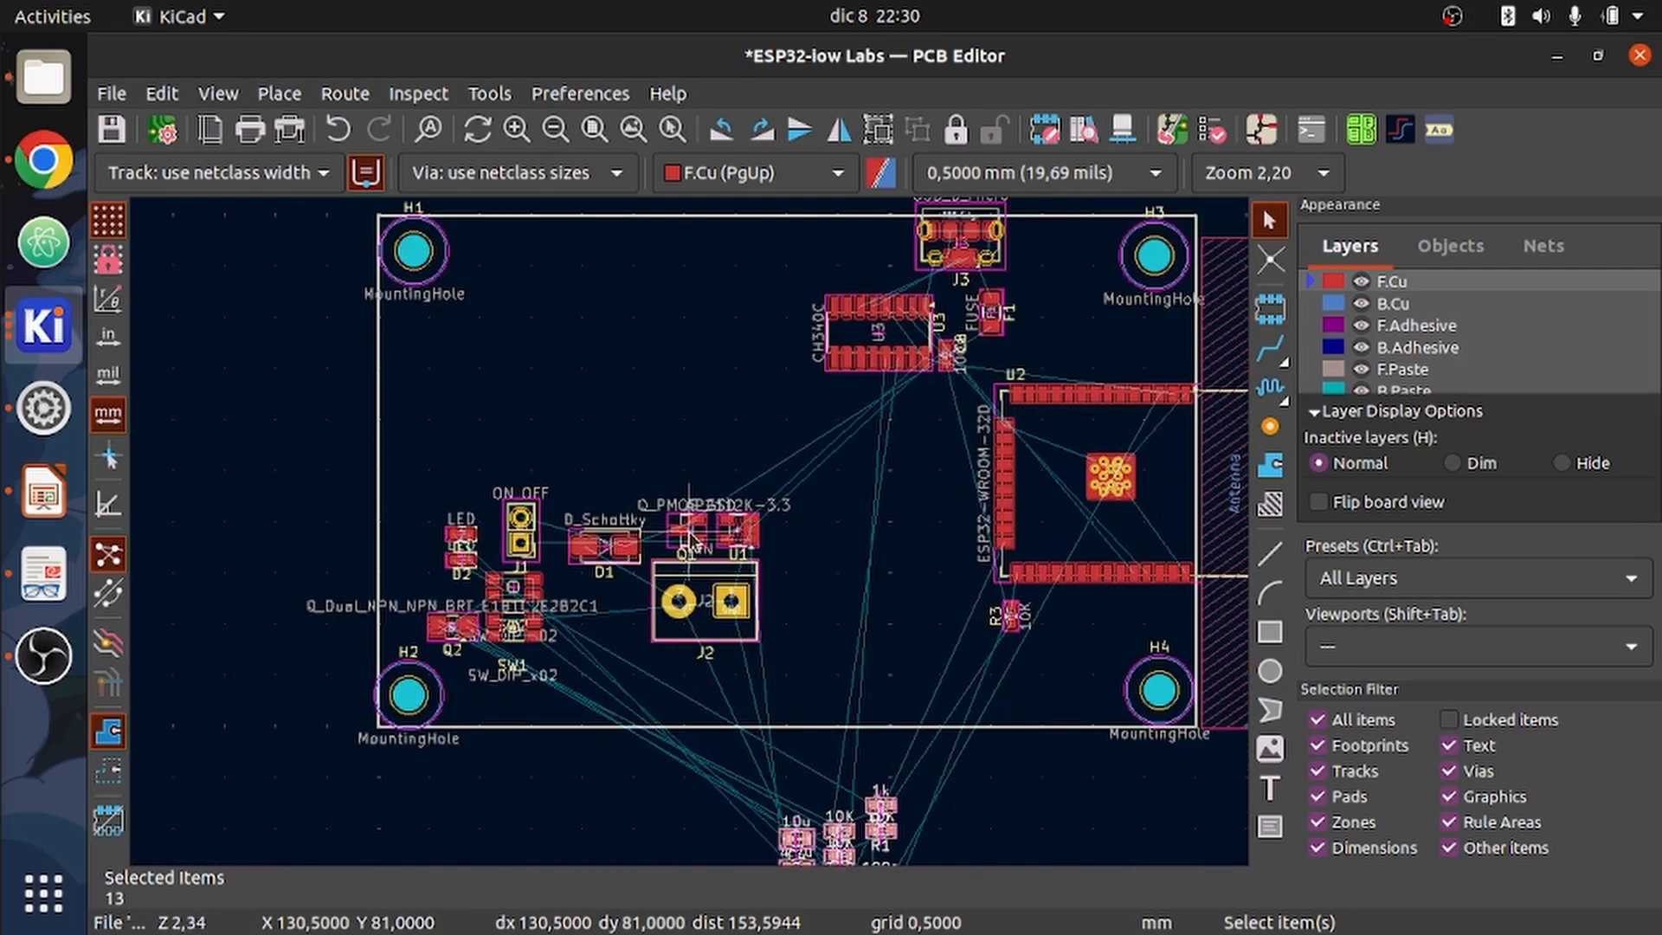
{"action": "scroll", "coordinate": [948, 431], "scroll_direction": "up", "scroll_amount": 1}
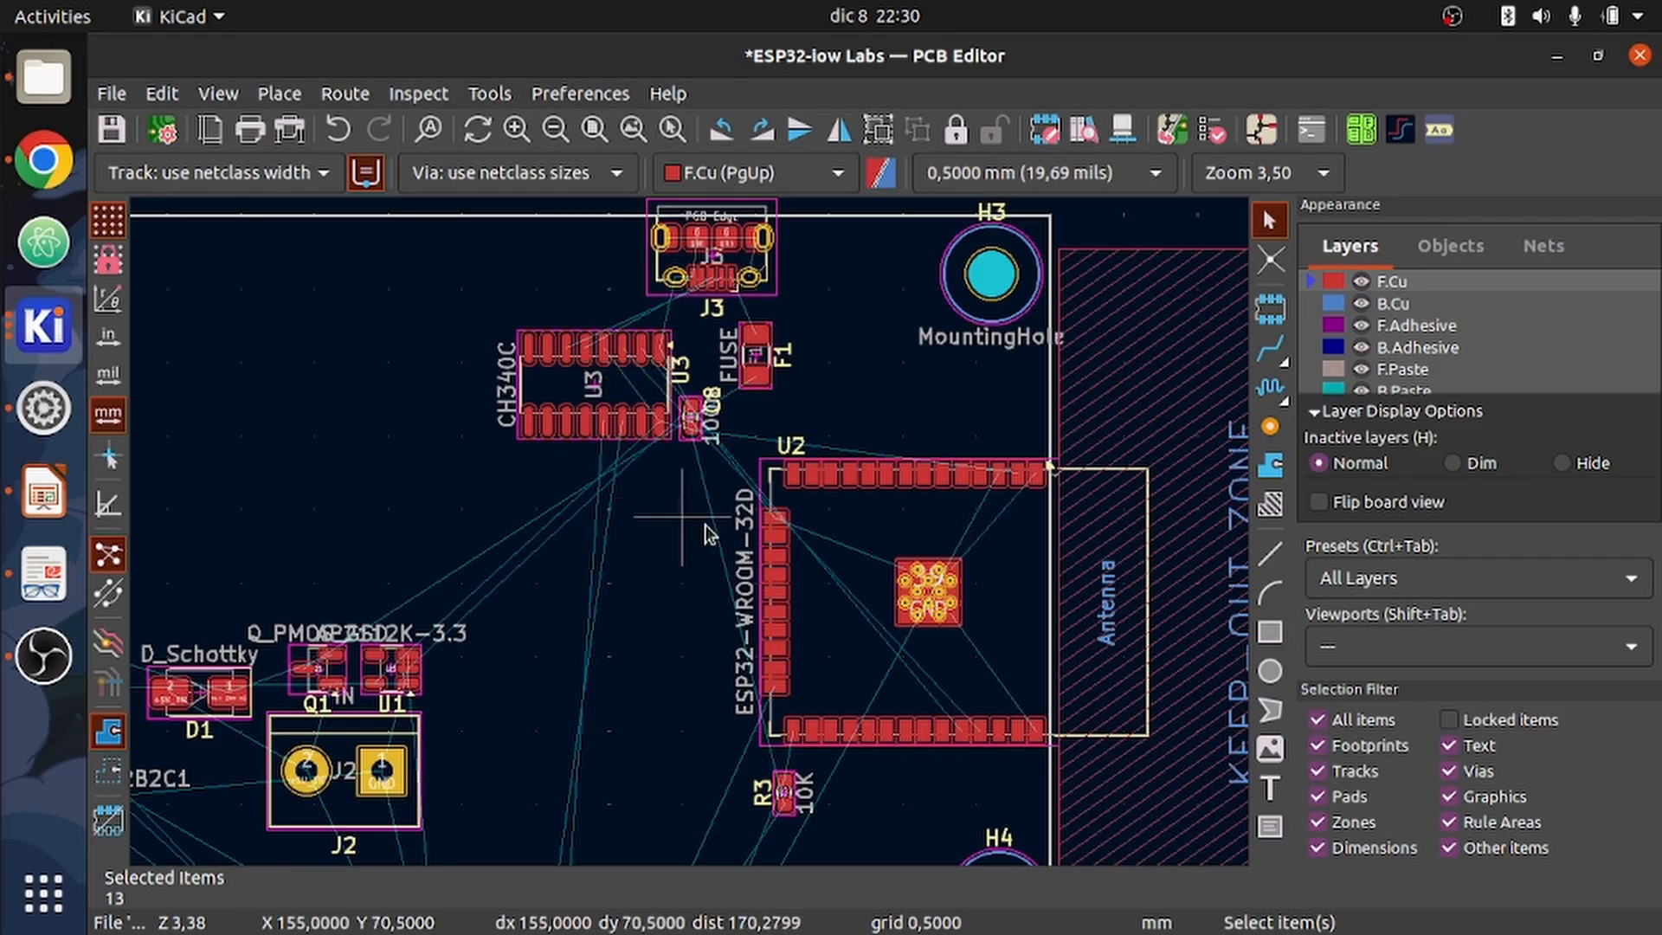
- Move the Schottky diode D1 upward, clear of the parts around J1 and Q1
{"action": "scroll", "coordinate": [962, 734], "scroll_direction": "down", "scroll_amount": 3}
{"action": "scroll", "coordinate": [693, 543], "scroll_direction": "up", "scroll_amount": 5}
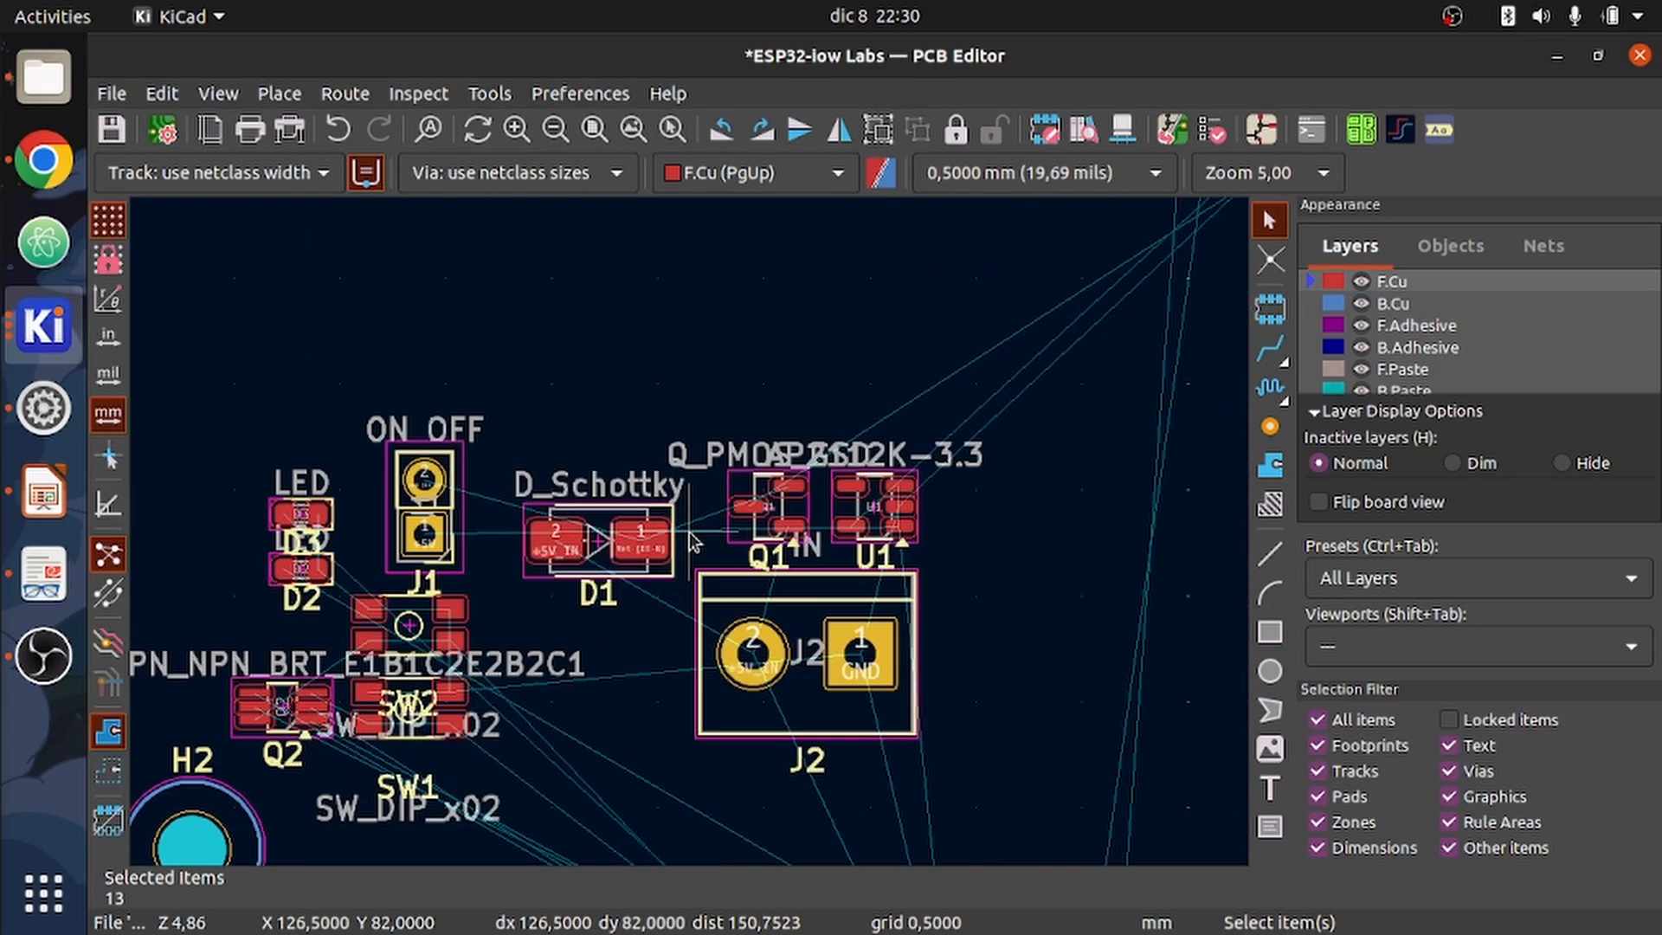
{"action": "scroll", "coordinate": [641, 571], "scroll_direction": "up", "scroll_amount": 1}
{"action": "scroll", "coordinate": [693, 539], "scroll_direction": "down", "scroll_amount": 3}
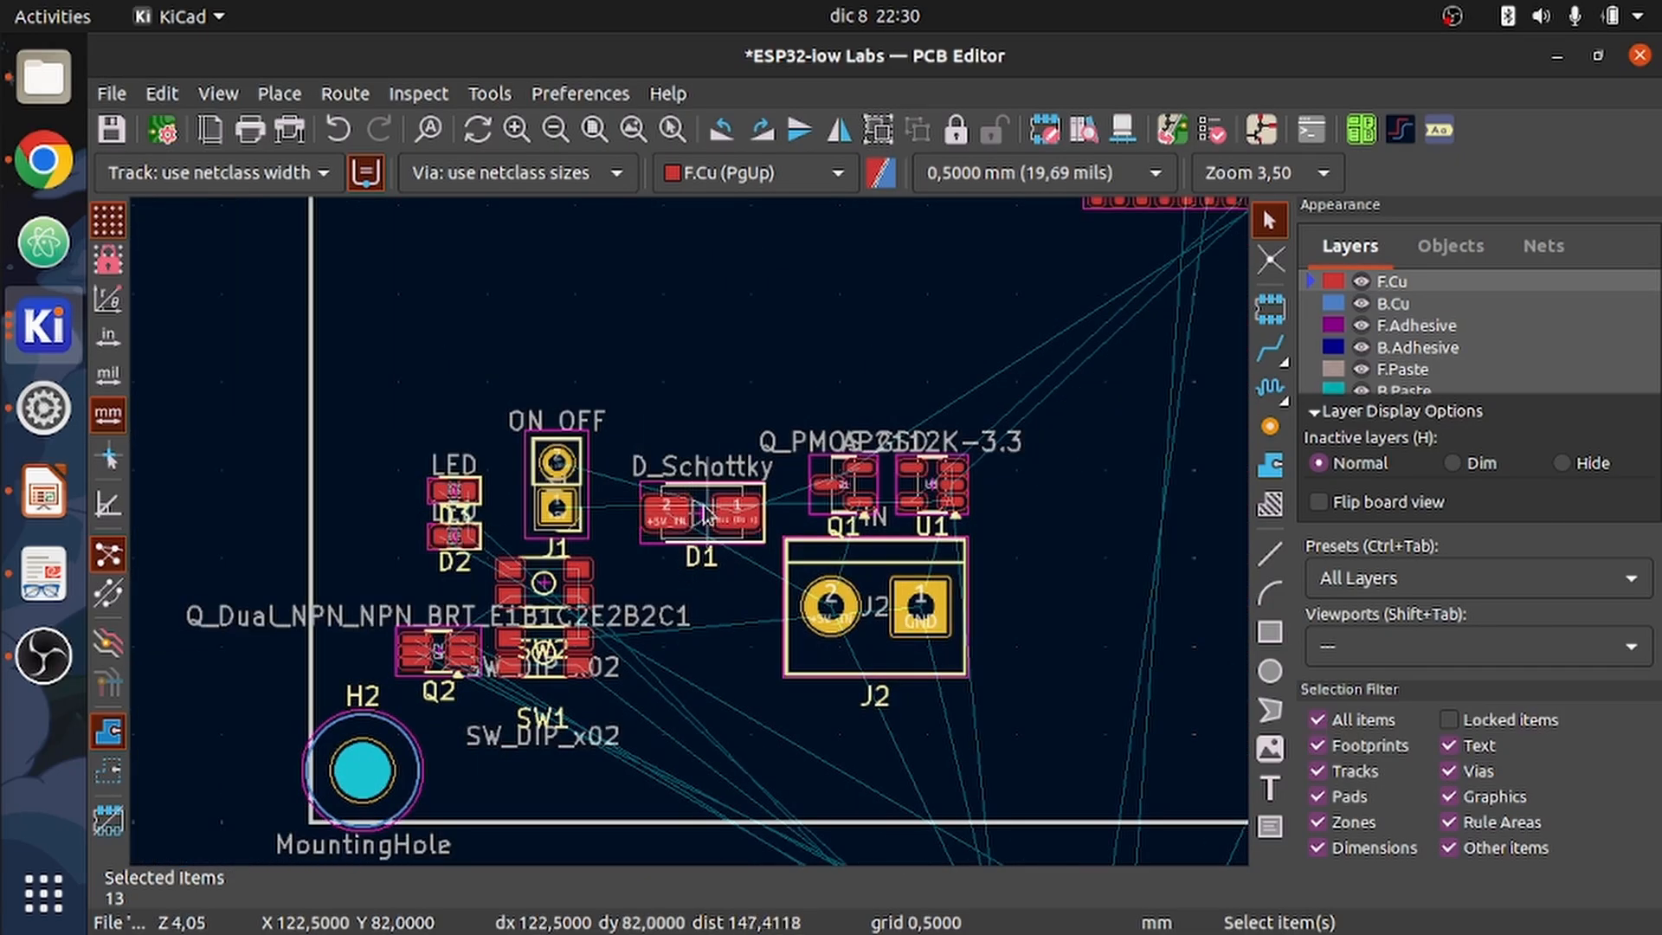
{"action": "left_click", "coordinate": [707, 495]}
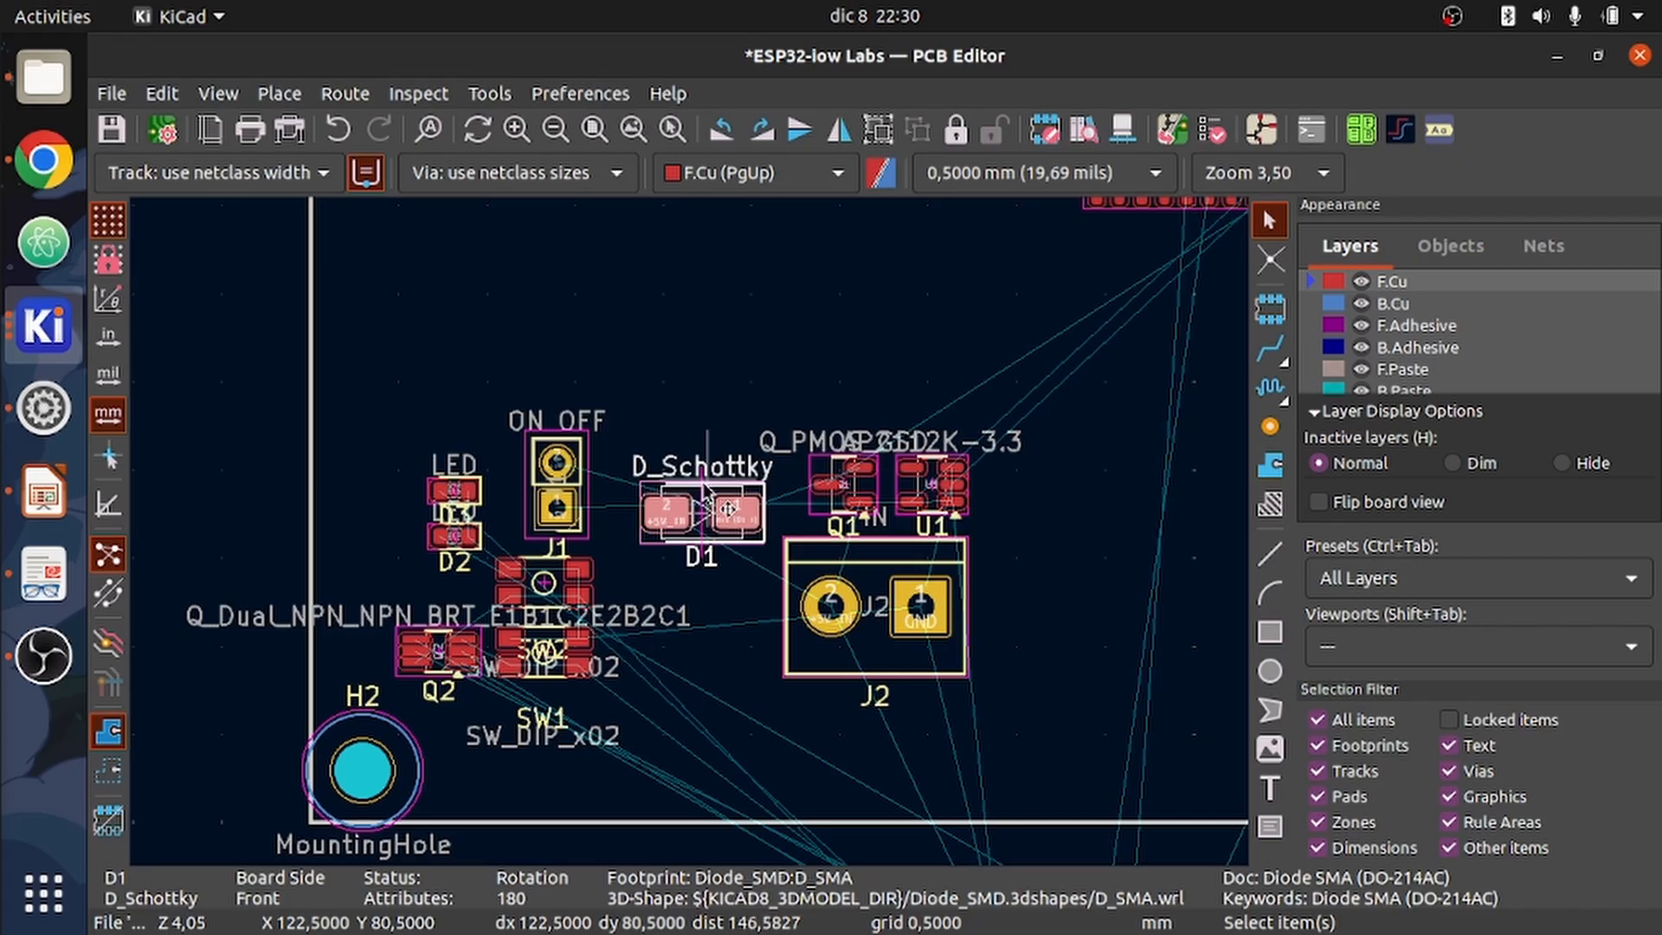
{"action": "left_click_drag", "start_coordinate": [704, 481], "coordinate": [690, 284]}
- Review the LDO 3V3 block in the schematic, return to the PCB Editor, and locate regulator U1 on the board
{"action": "scroll", "coordinate": [523, 750], "scroll_direction": "down", "scroll_amount": 1}
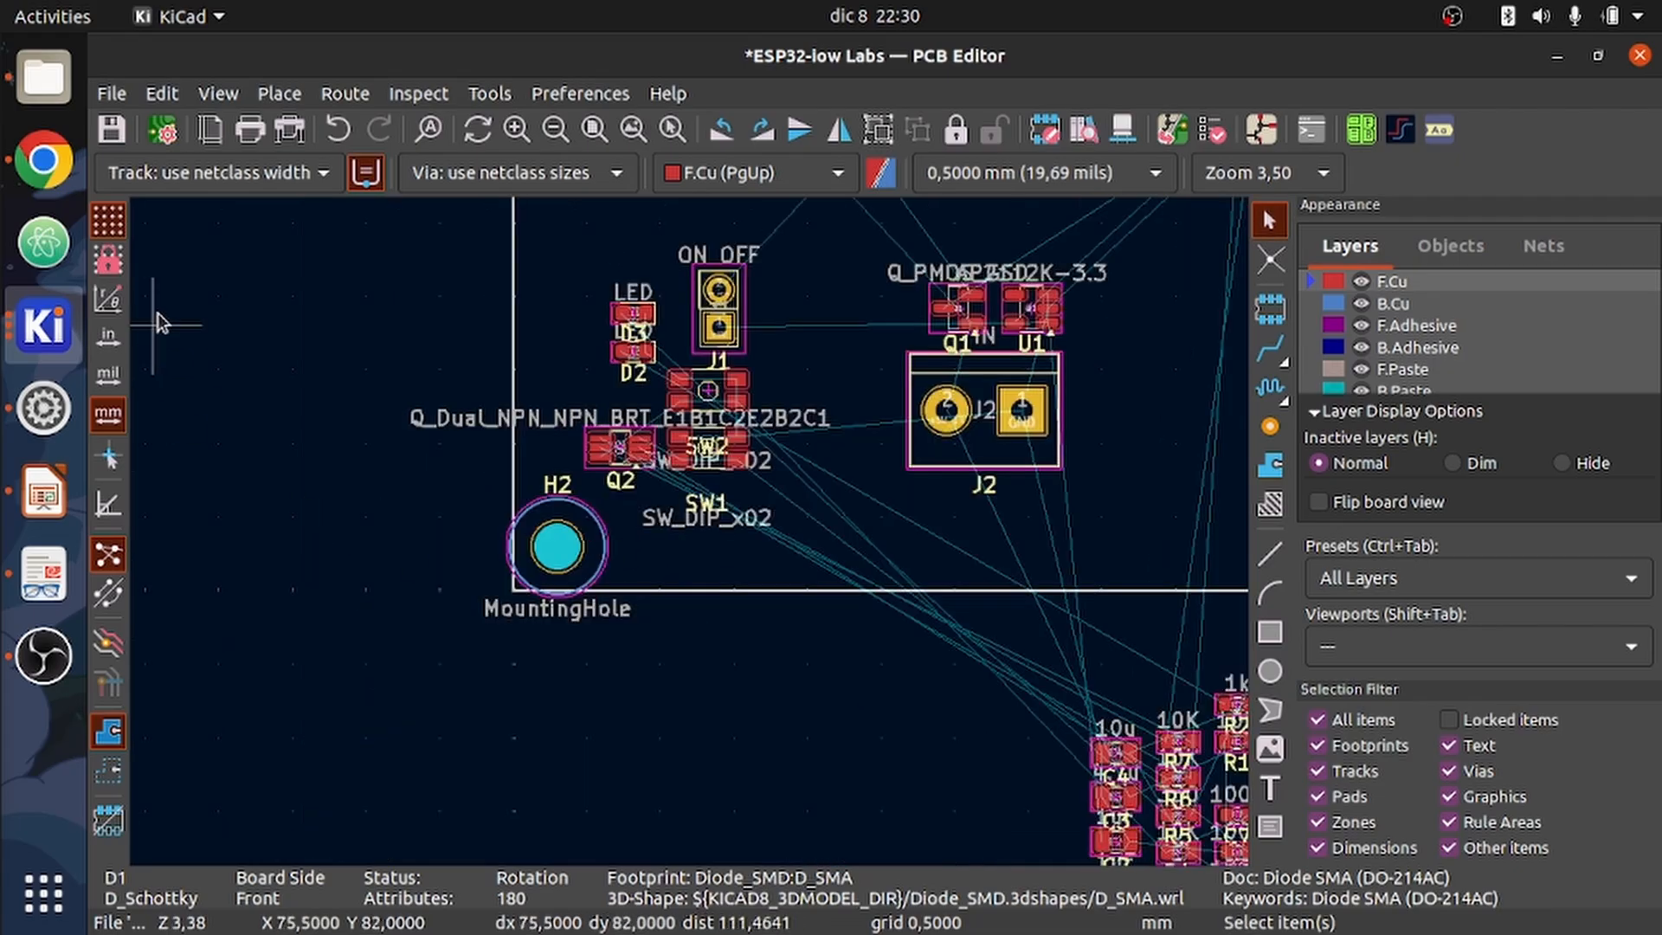
{"action": "left_click", "coordinate": [44, 325]}
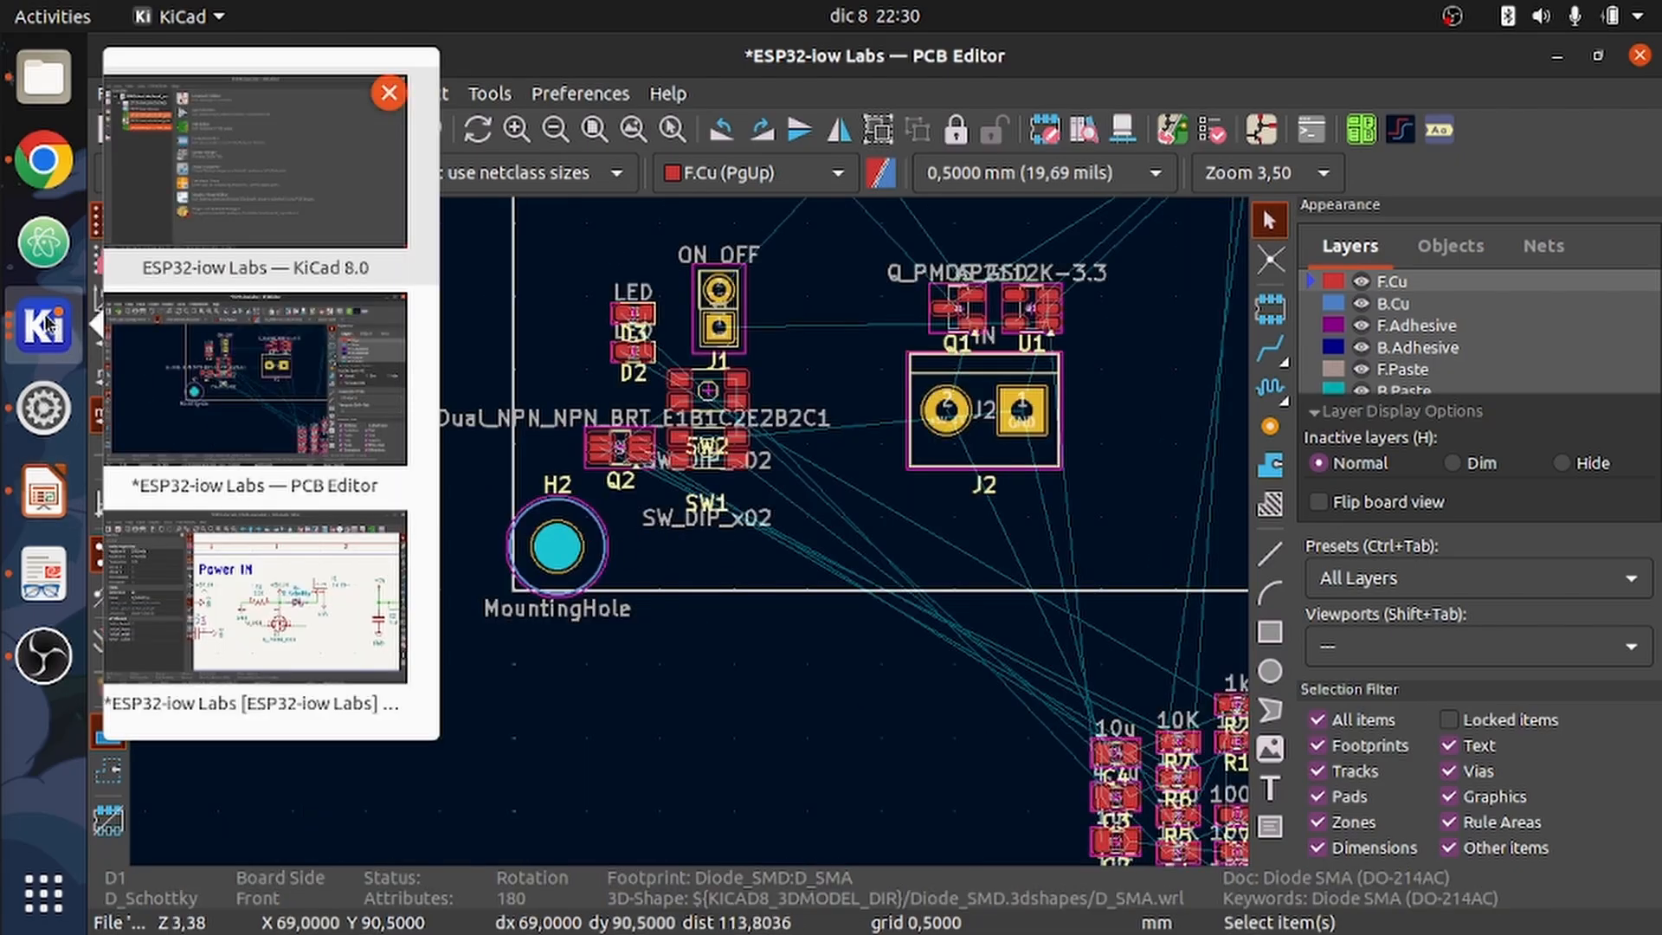
{"action": "left_click", "coordinate": [202, 609]}
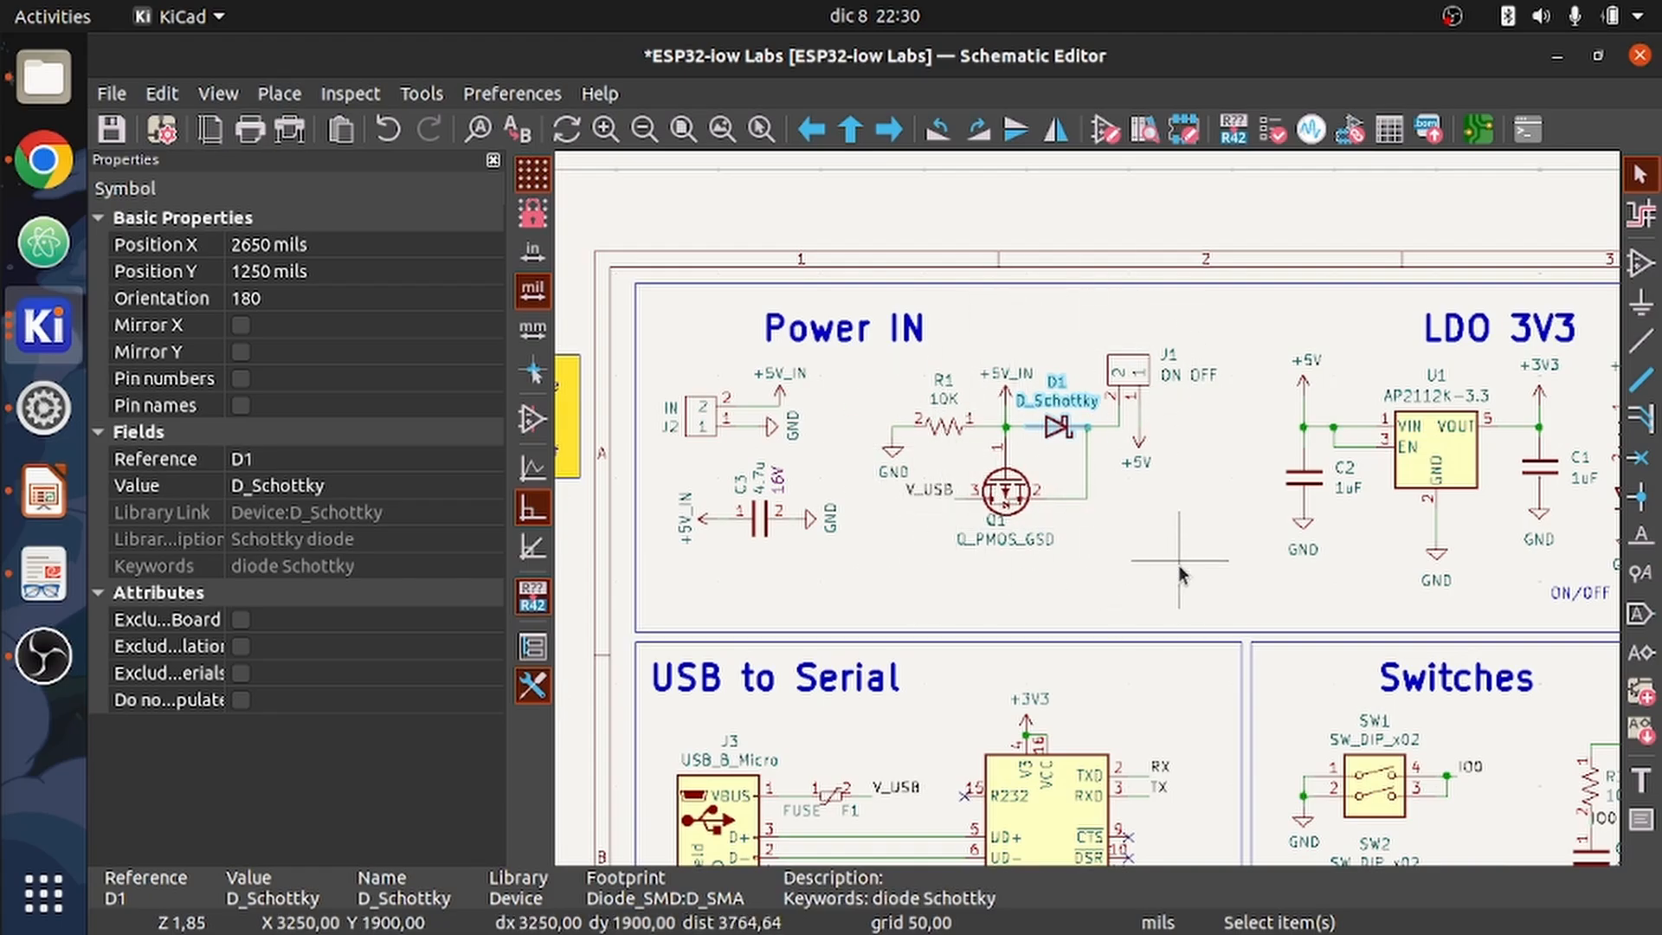
{"action": "middle_click_drag", "start_coordinate": [1180, 564], "coordinate": [768, 557]}
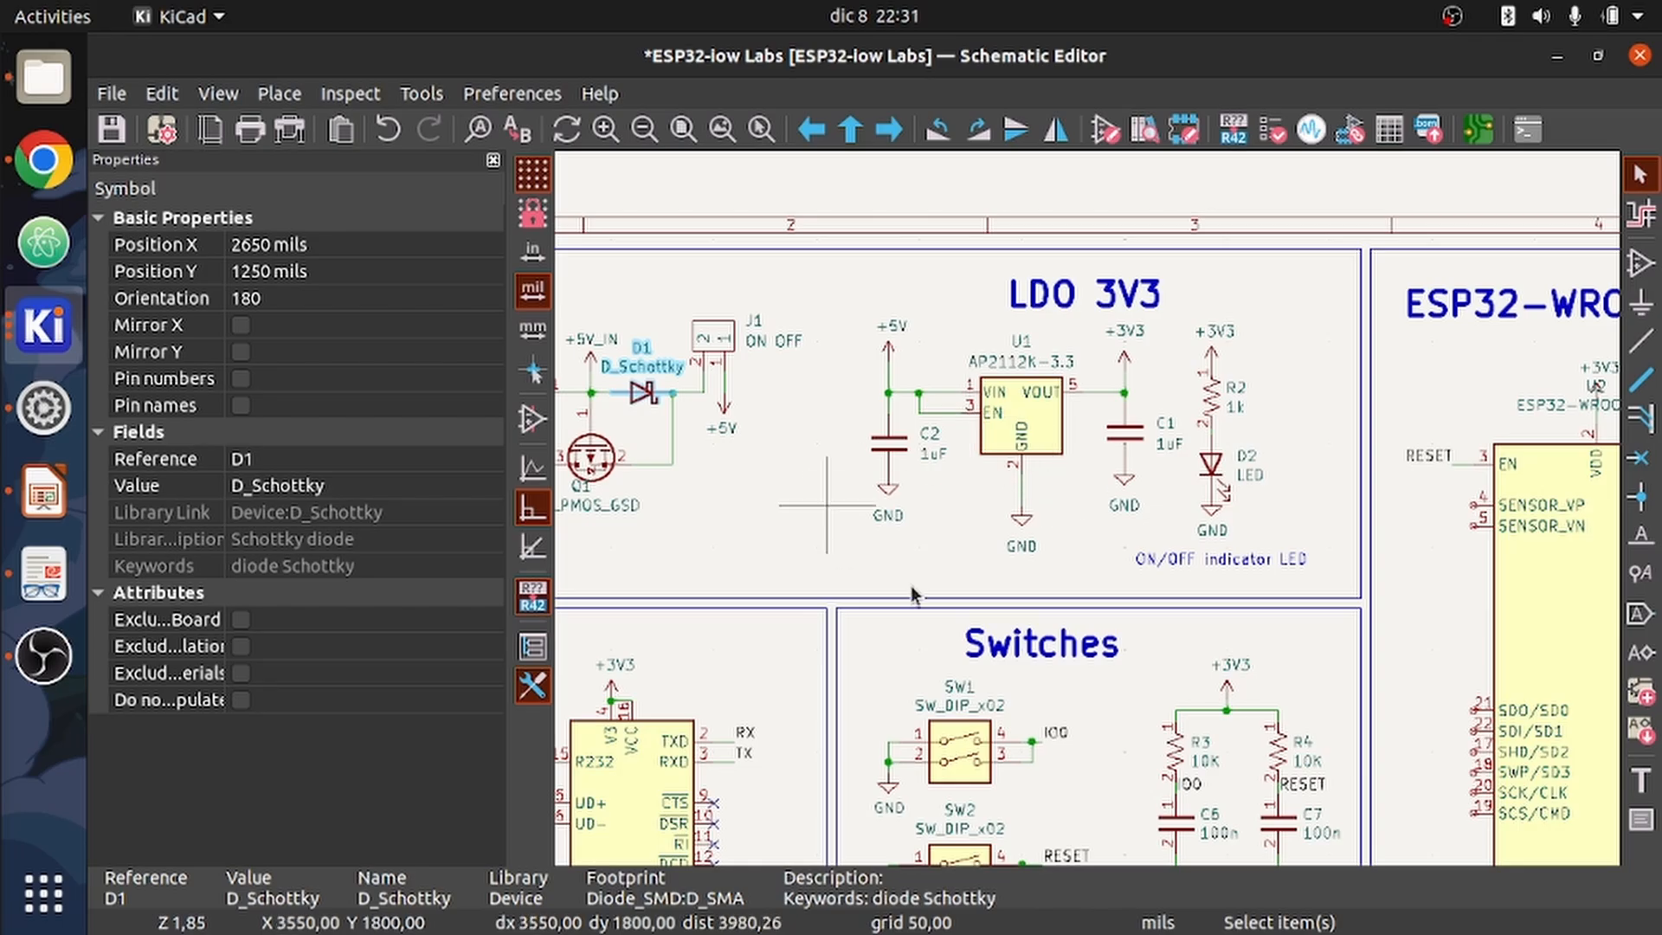
{"action": "scroll", "coordinate": [1250, 481], "scroll_direction": "down", "scroll_amount": 2}
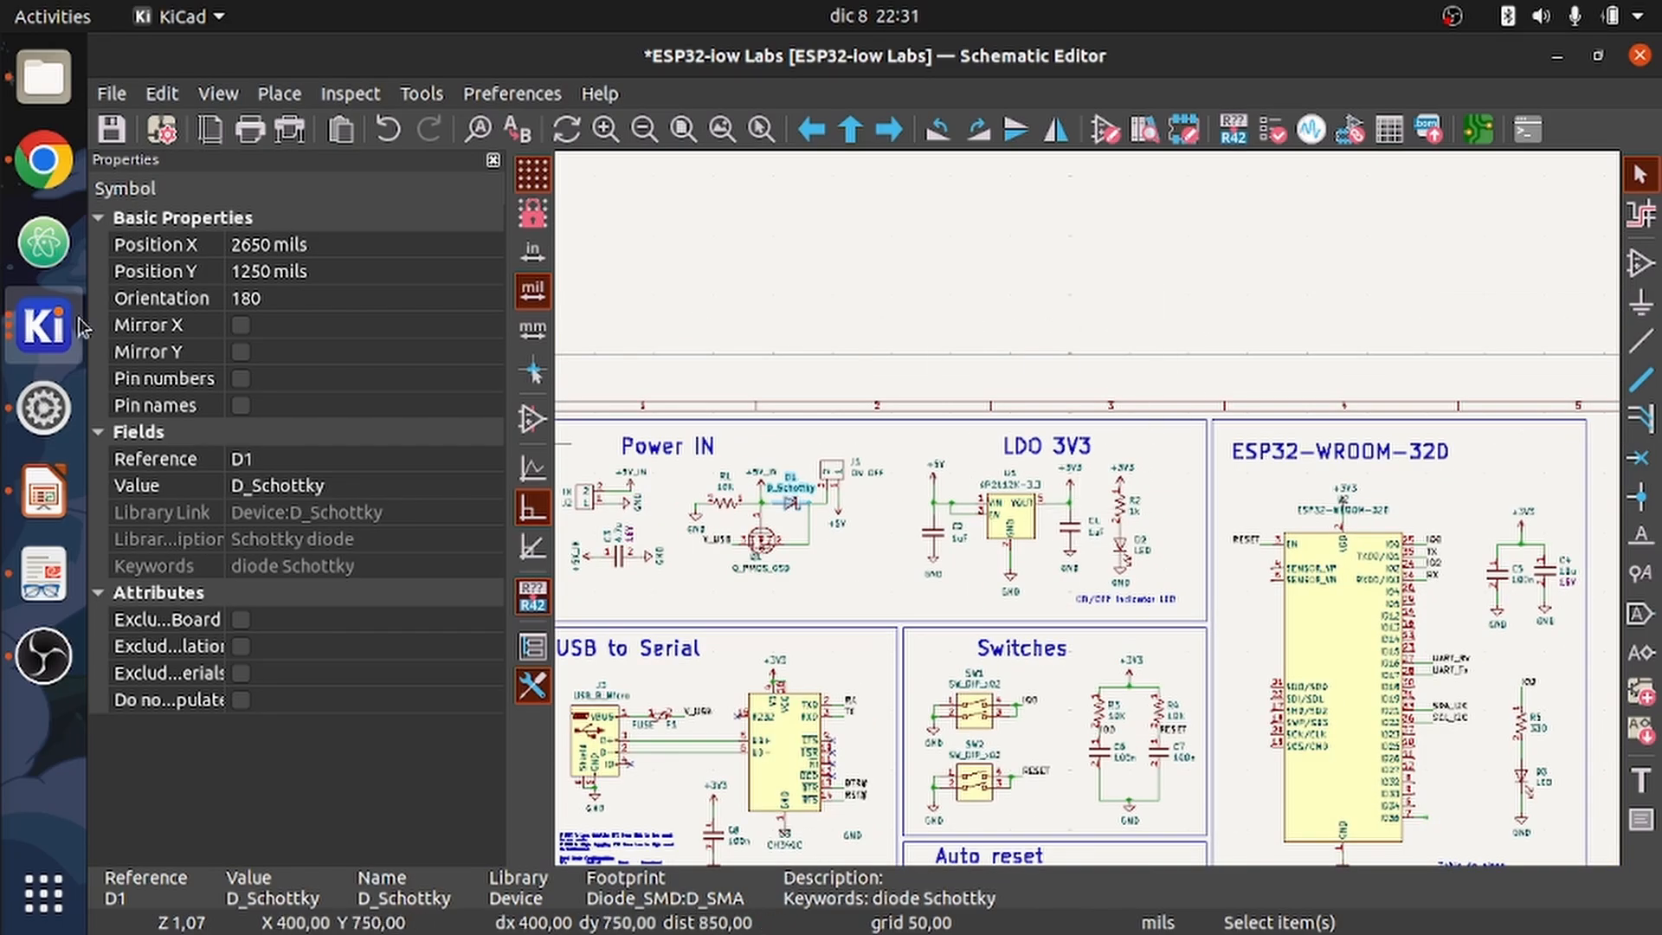
{"action": "left_click", "coordinate": [57, 336]}
{"action": "left_click", "coordinate": [170, 378]}
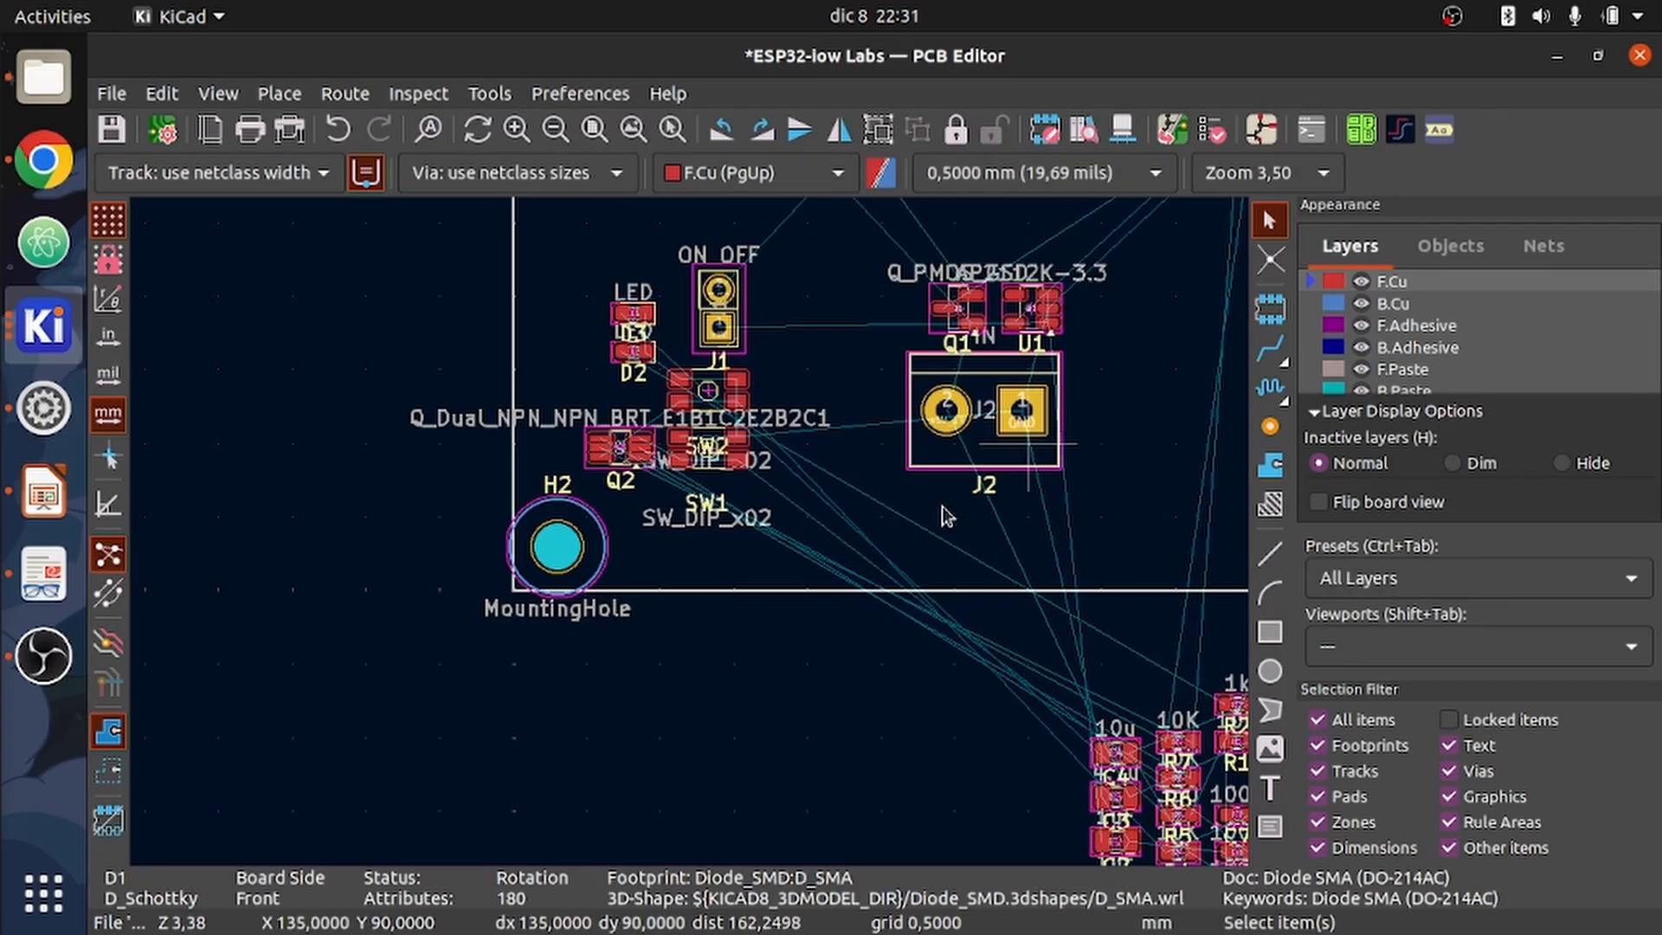
{"action": "scroll", "coordinate": [575, 530], "scroll_direction": "down", "scroll_amount": 4}
{"action": "scroll", "coordinate": [690, 532], "scroll_direction": "up", "scroll_amount": 3}
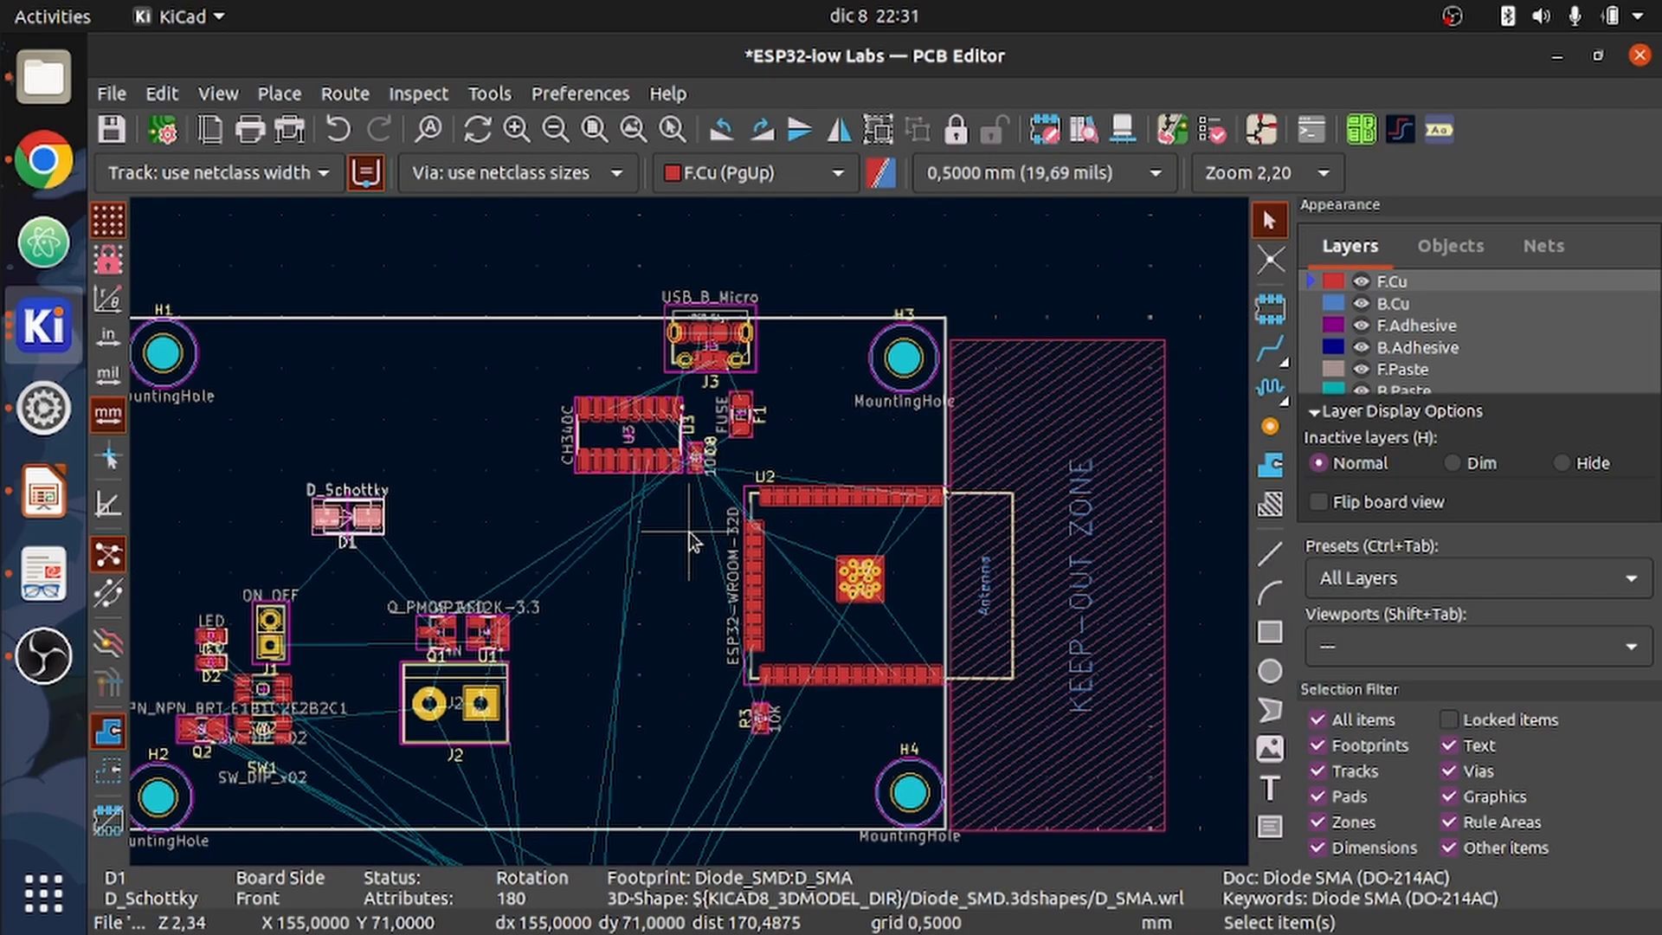
{"action": "scroll", "coordinate": [690, 533], "scroll_direction": "down", "scroll_amount": 2}
{"action": "scroll", "coordinate": [690, 532], "scroll_direction": "up", "scroll_amount": 1}
{"action": "scroll", "coordinate": [691, 533], "scroll_direction": "up", "scroll_amount": 3}
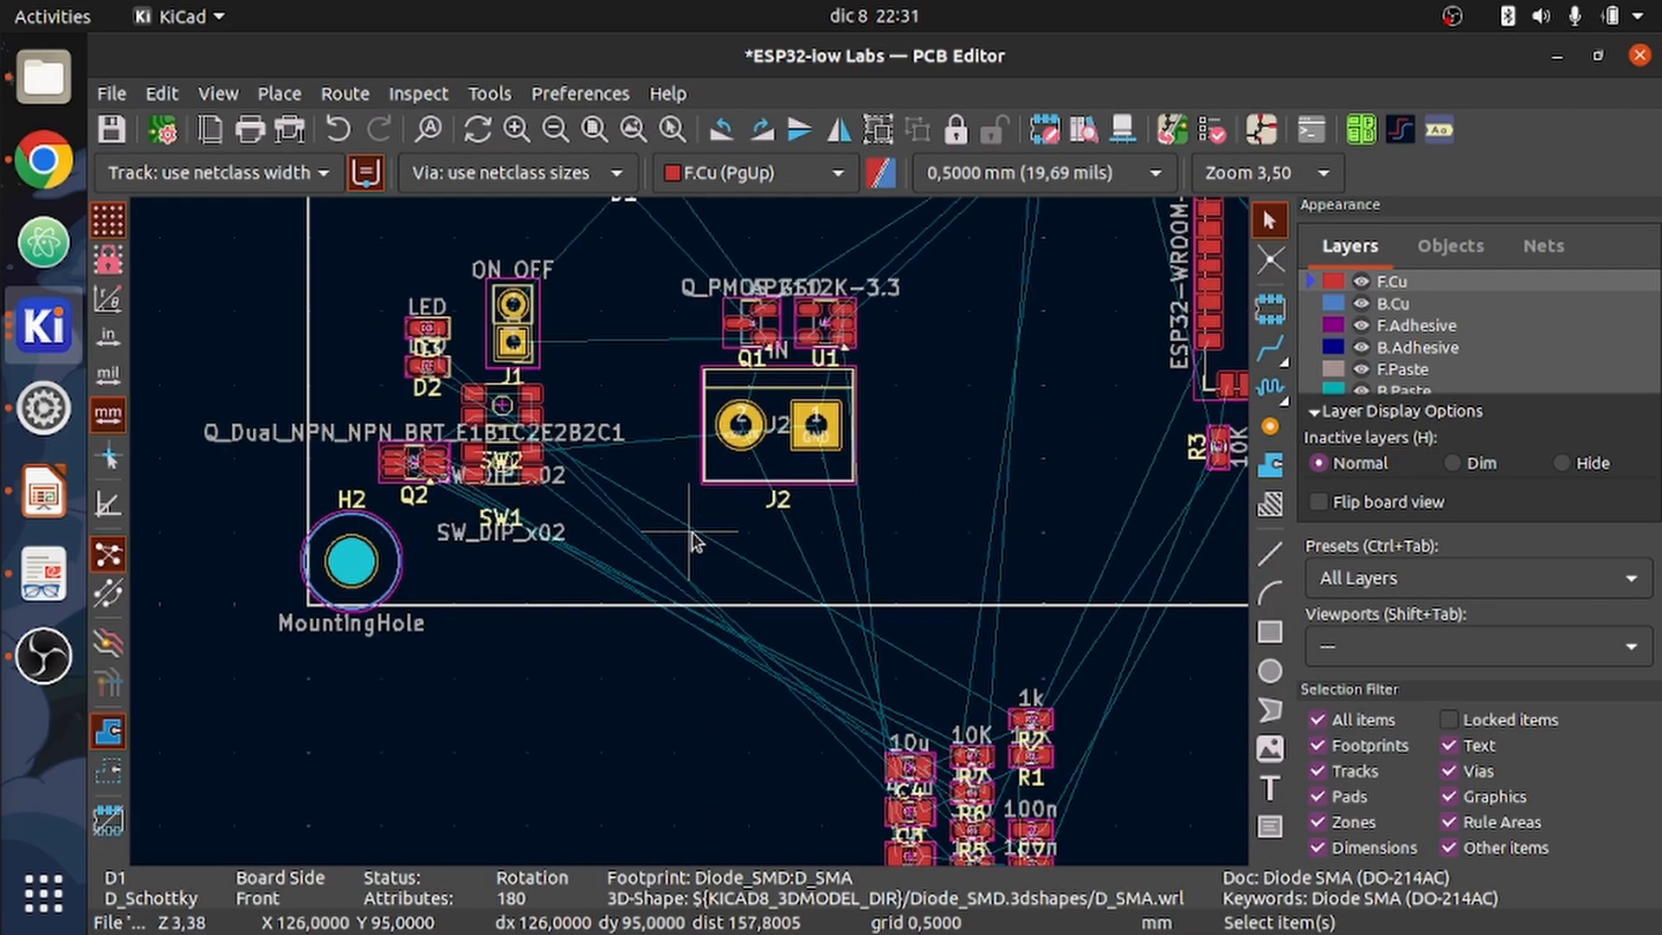
{"action": "scroll", "coordinate": [690, 533], "scroll_direction": "down", "scroll_amount": 3}
{"action": "scroll", "coordinate": [690, 534], "scroll_direction": "up", "scroll_amount": 1}
{"action": "scroll", "coordinate": [690, 533], "scroll_direction": "up", "scroll_amount": 4}
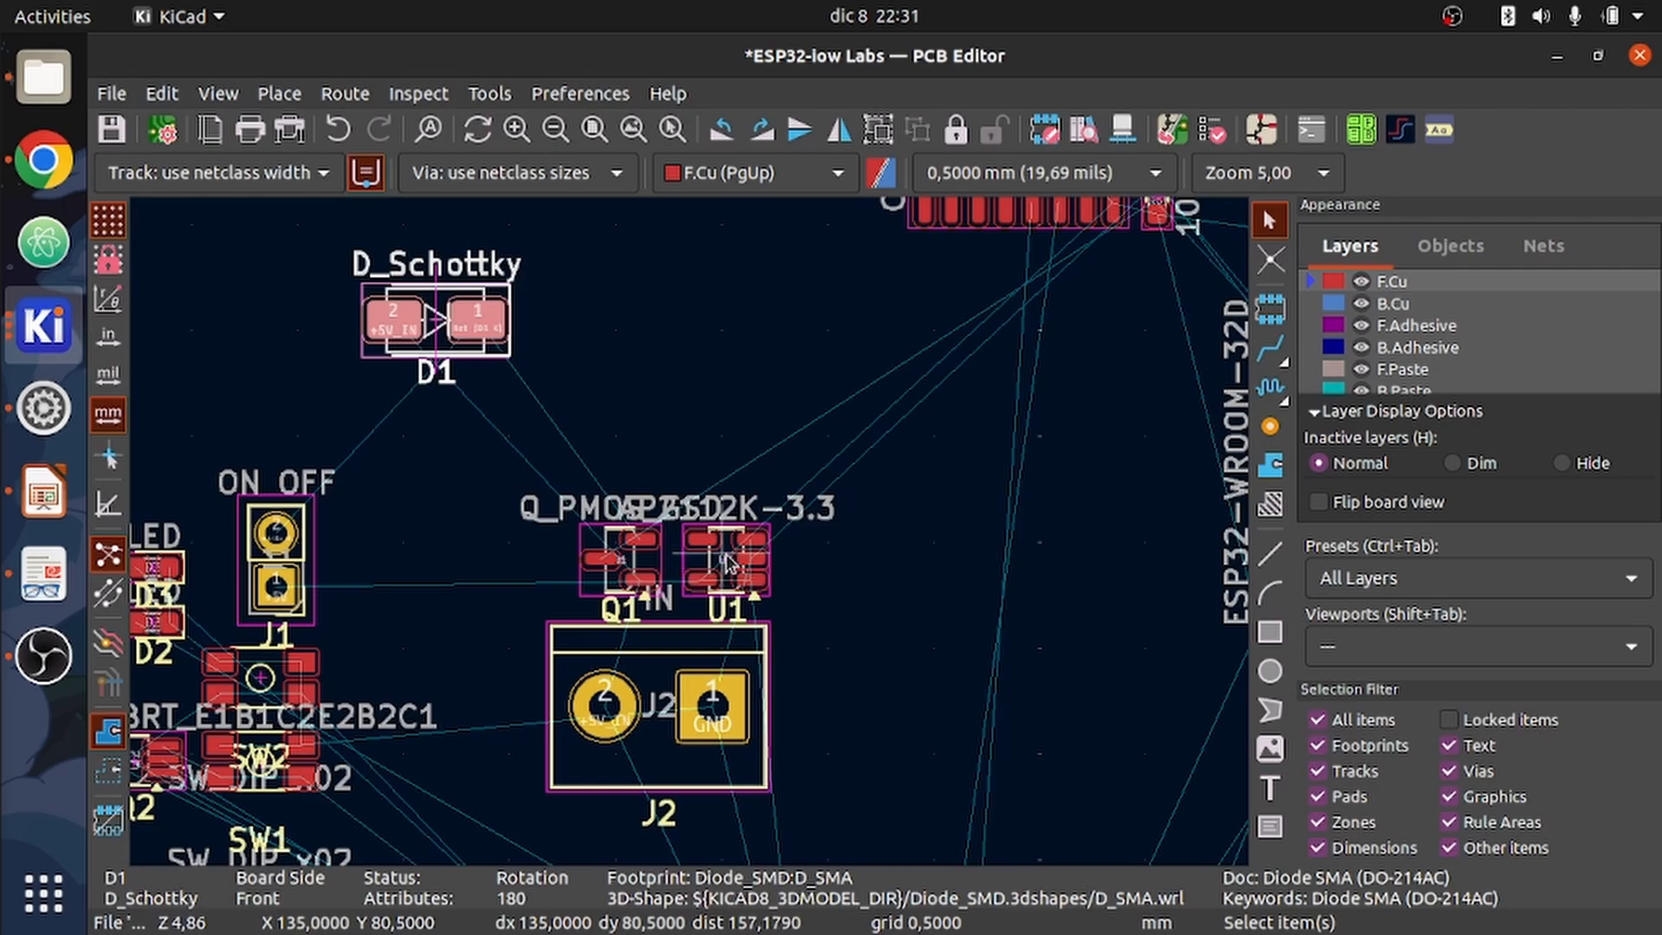
{"action": "left_click", "coordinate": [727, 561]}
{"action": "key", "text": "m"}
{"action": "key", "text": "Escape"}
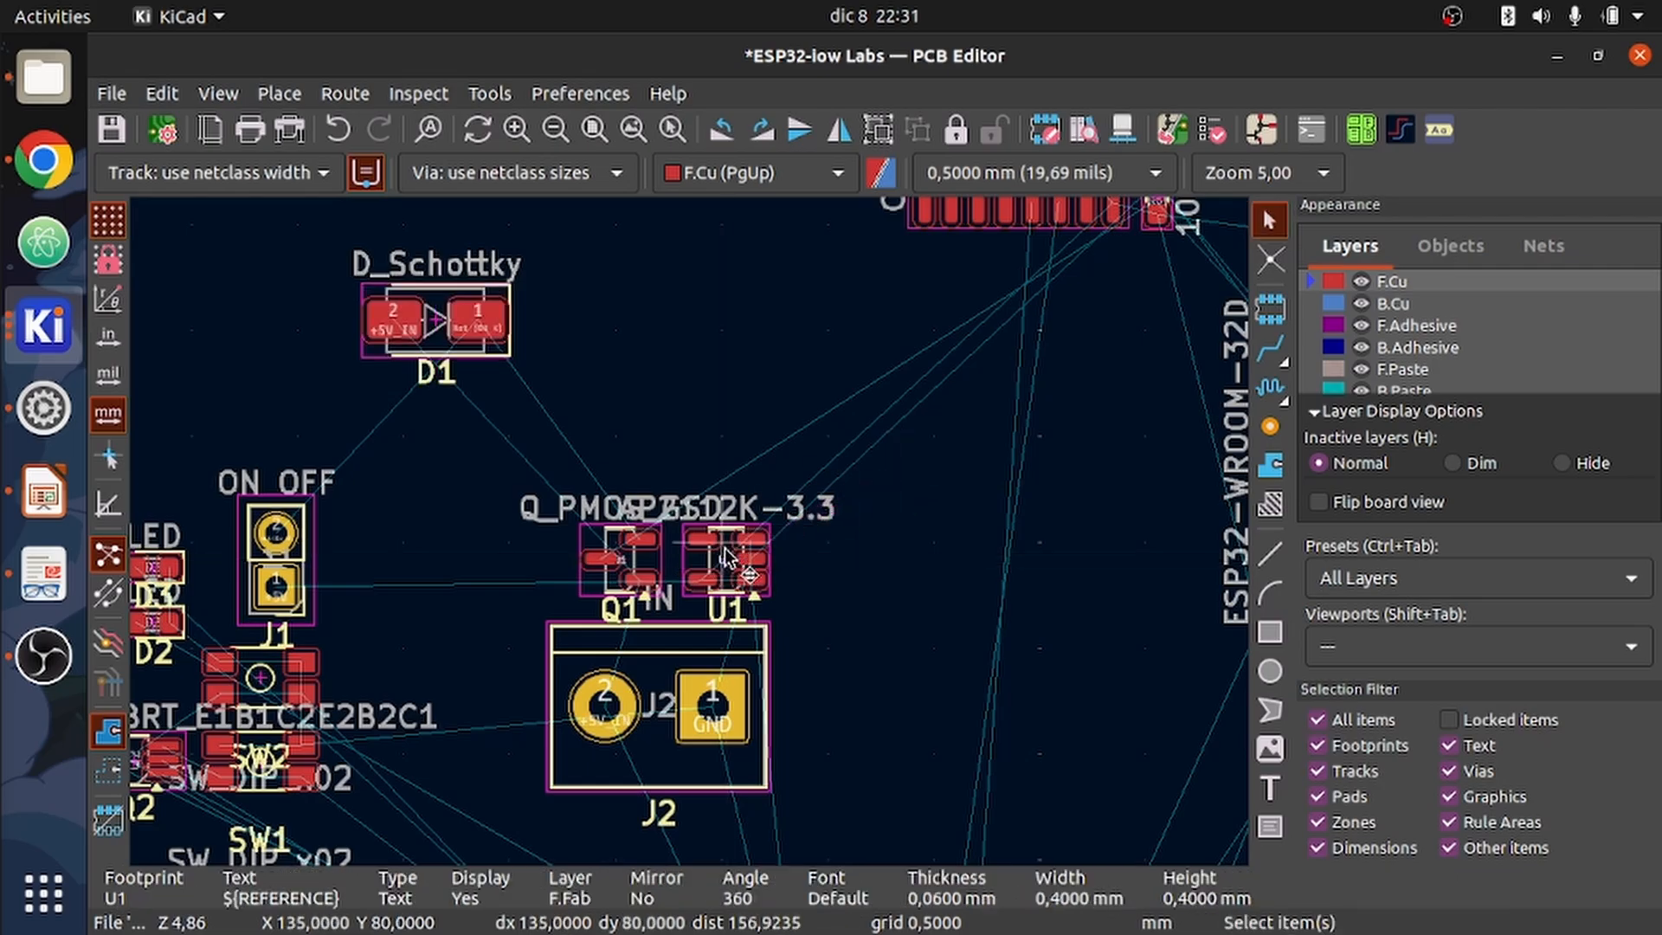
- Move regulator U1 between USB connector J3 and mounting hole H3, rotating its footprint to -90°
{"action": "left_click", "coordinate": [723, 540]}
{"action": "key", "text": "m"}
{"action": "scroll", "coordinate": [1078, 423], "scroll_direction": "down", "scroll_amount": 6}
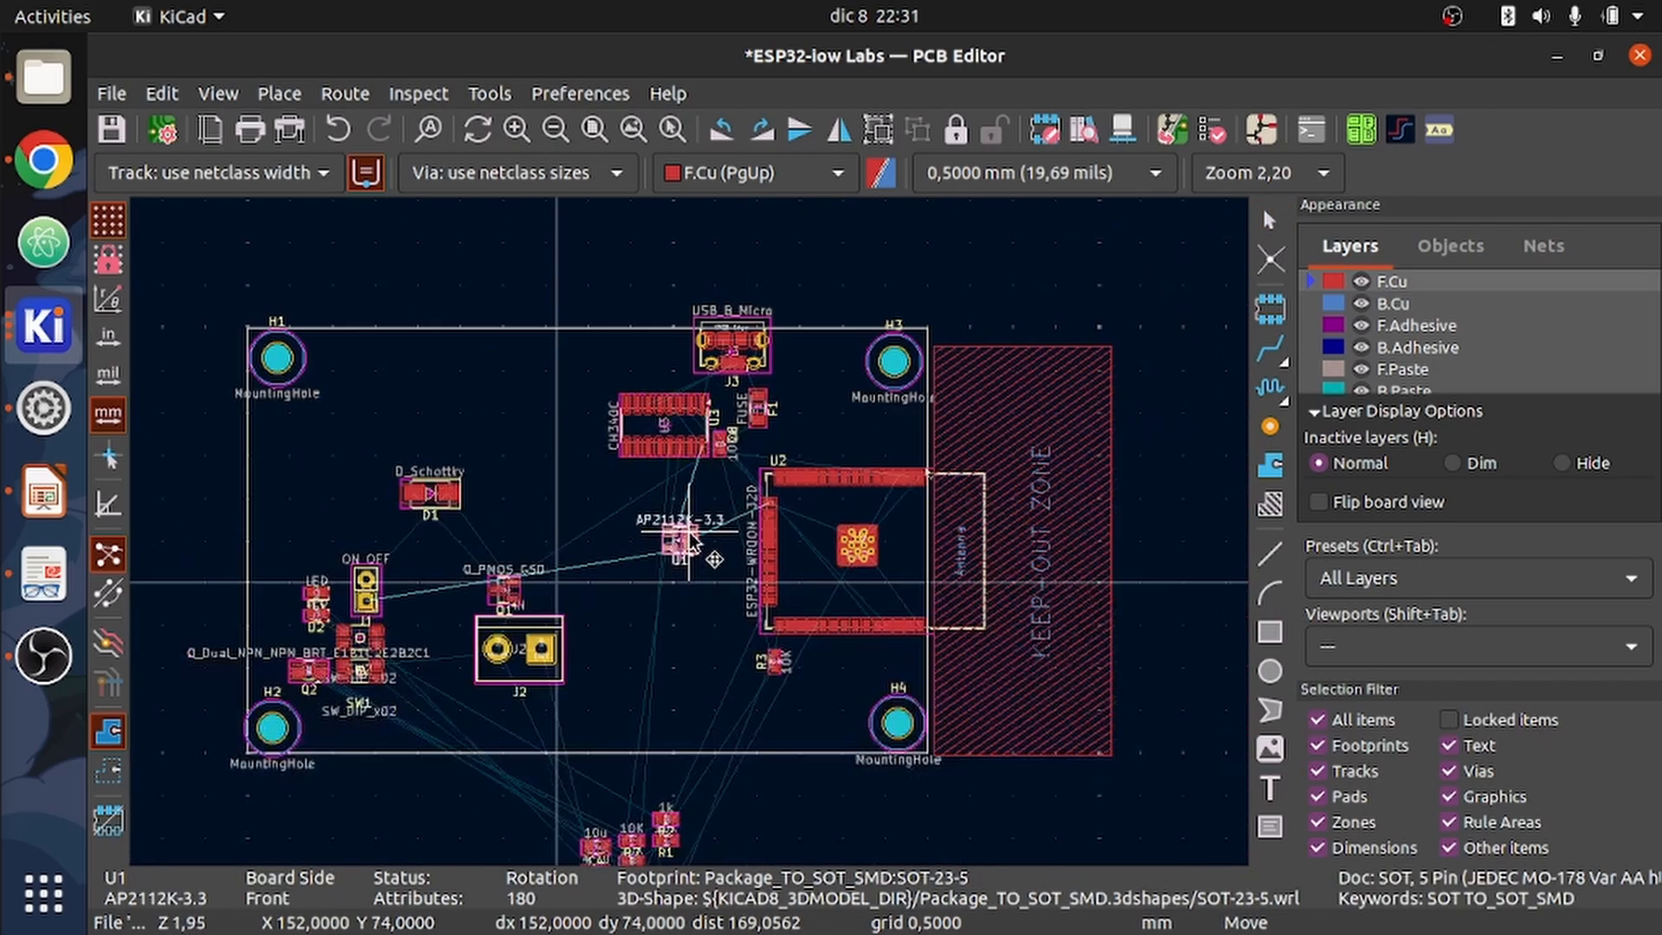
{"action": "scroll", "coordinate": [794, 426], "scroll_direction": "up", "scroll_amount": 3}
{"action": "scroll", "coordinate": [693, 541], "scroll_direction": "up", "scroll_amount": 4}
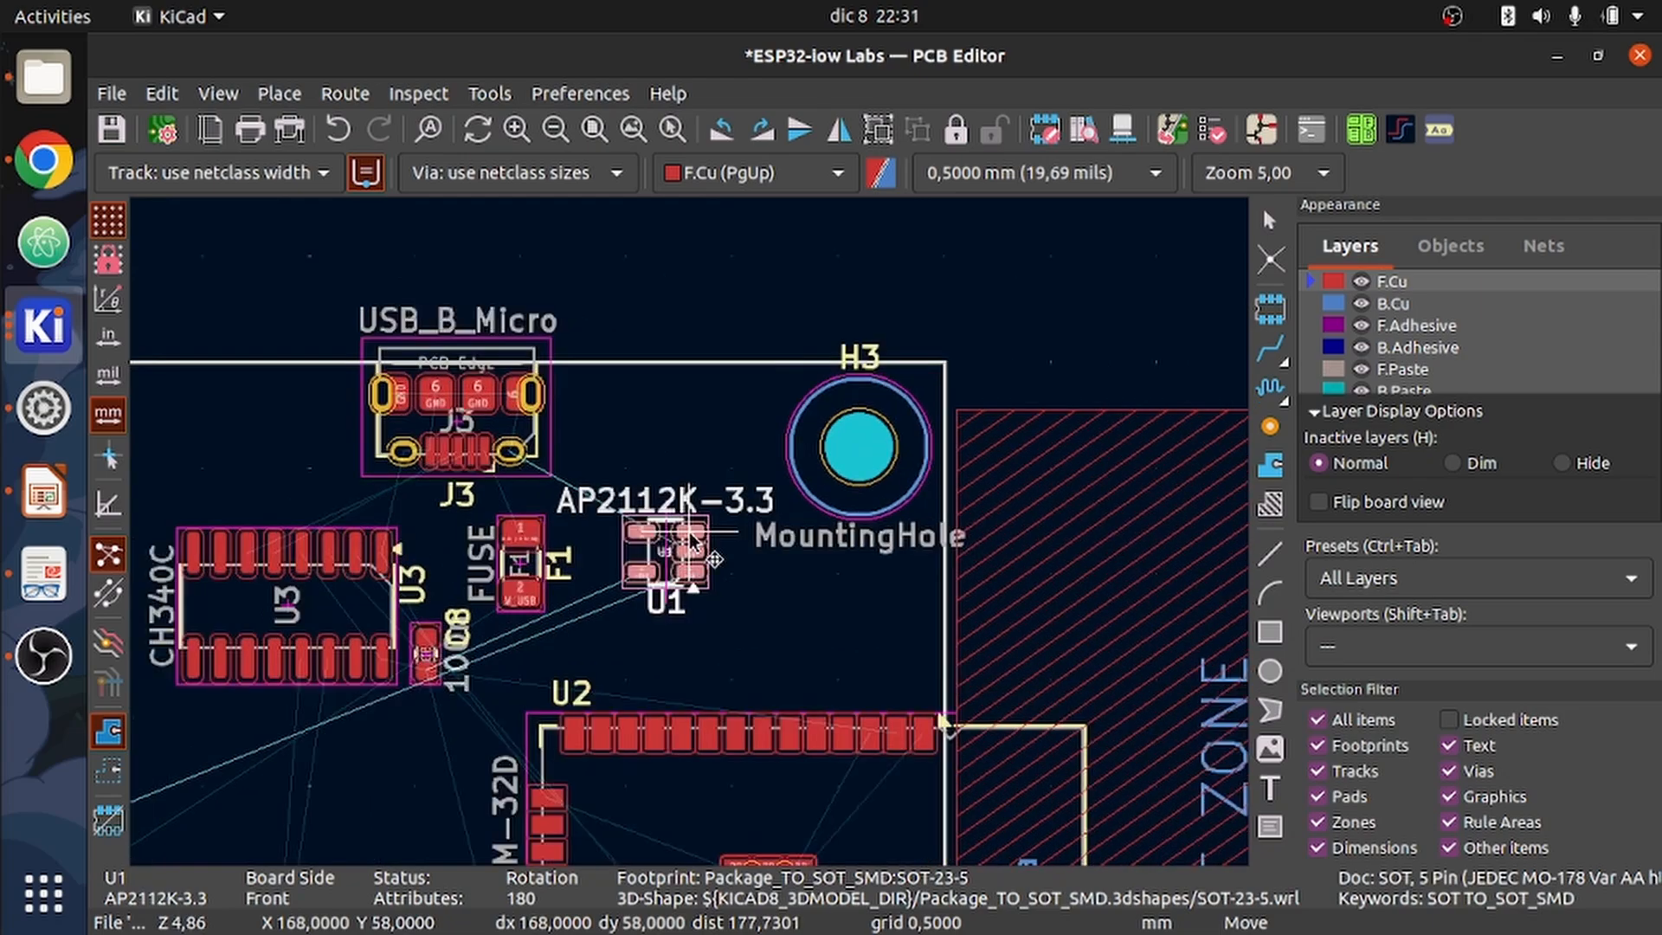
{"action": "key", "text": "r"}
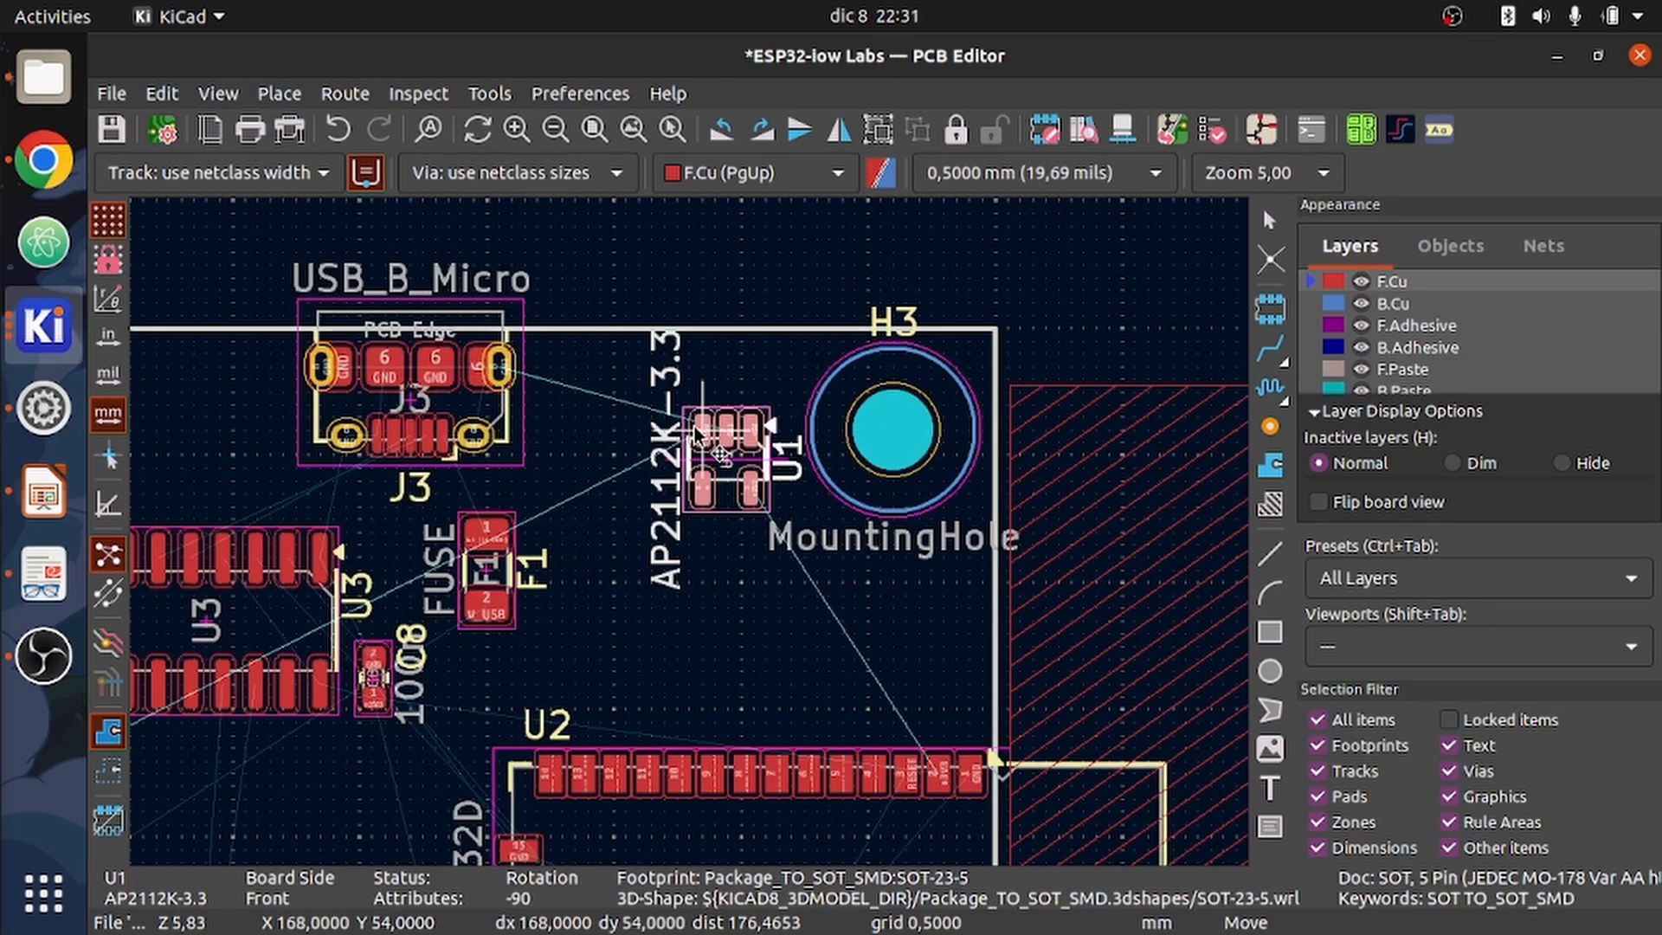
{"action": "left_click", "coordinate": [684, 454]}
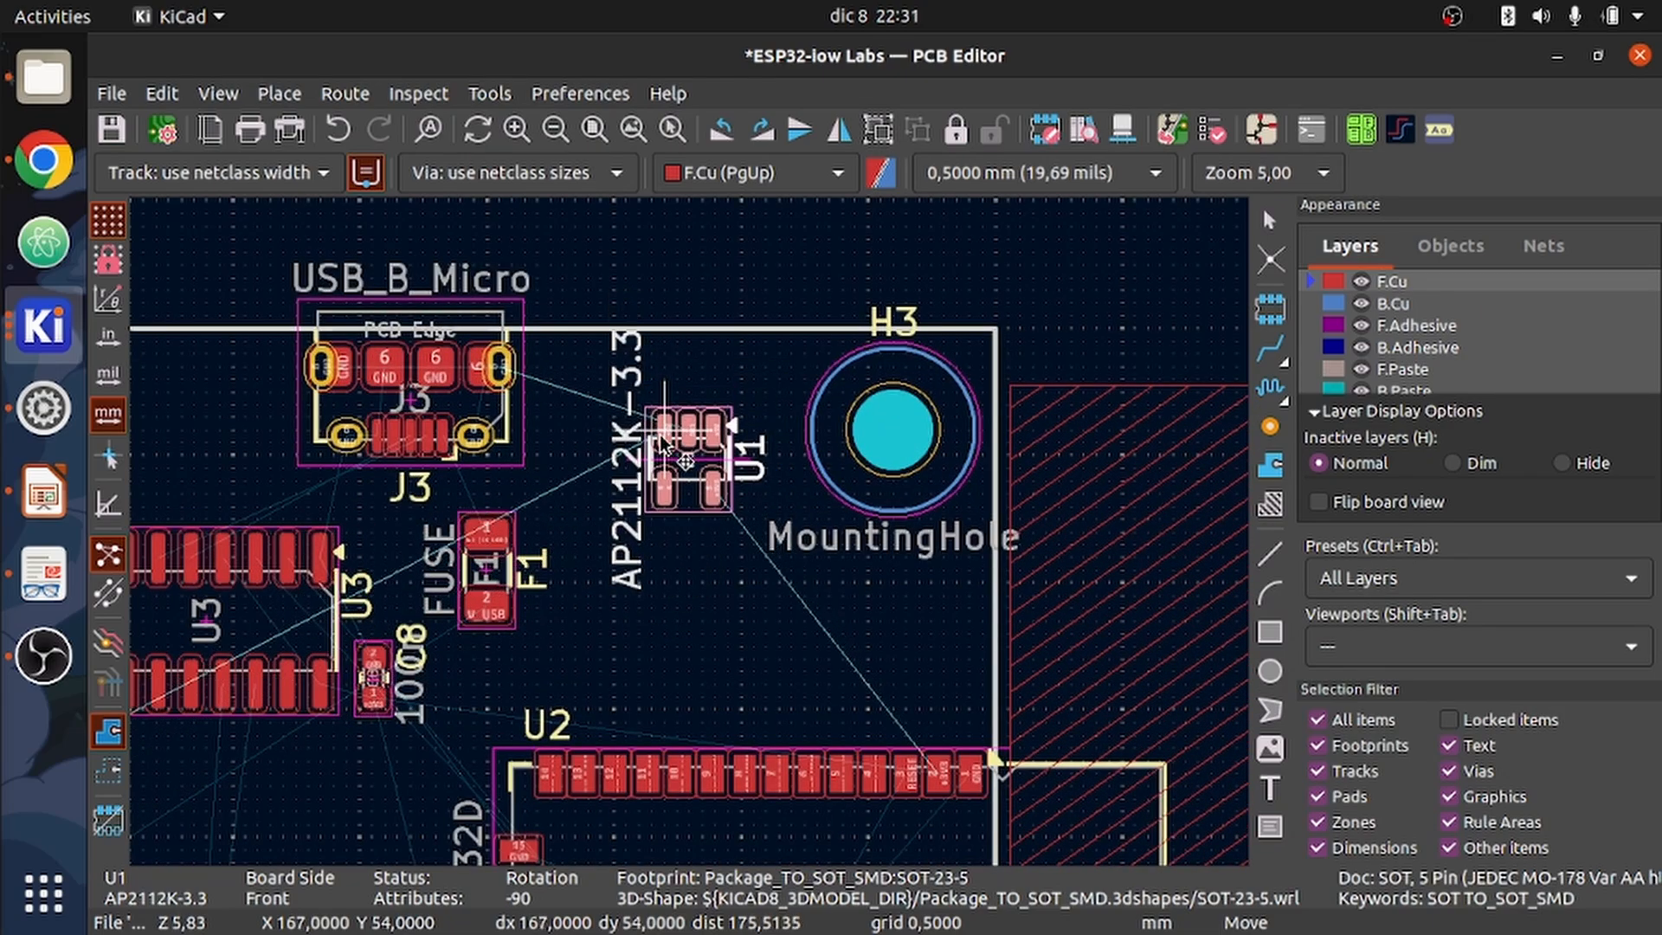
- Shift J3, U3, F1 and C8 left as a group, and move regulator U1 left, farther from mounting hole H3
{"action": "scroll", "coordinate": [529, 670], "scroll_direction": "down", "scroll_amount": 2}
{"action": "left_click_drag", "start_coordinate": [693, 541], "coordinate": [433, 308]}
{"action": "left_click_drag", "start_coordinate": [592, 379], "coordinate": [363, 379]}
{"action": "left_click", "coordinate": [365, 378]}
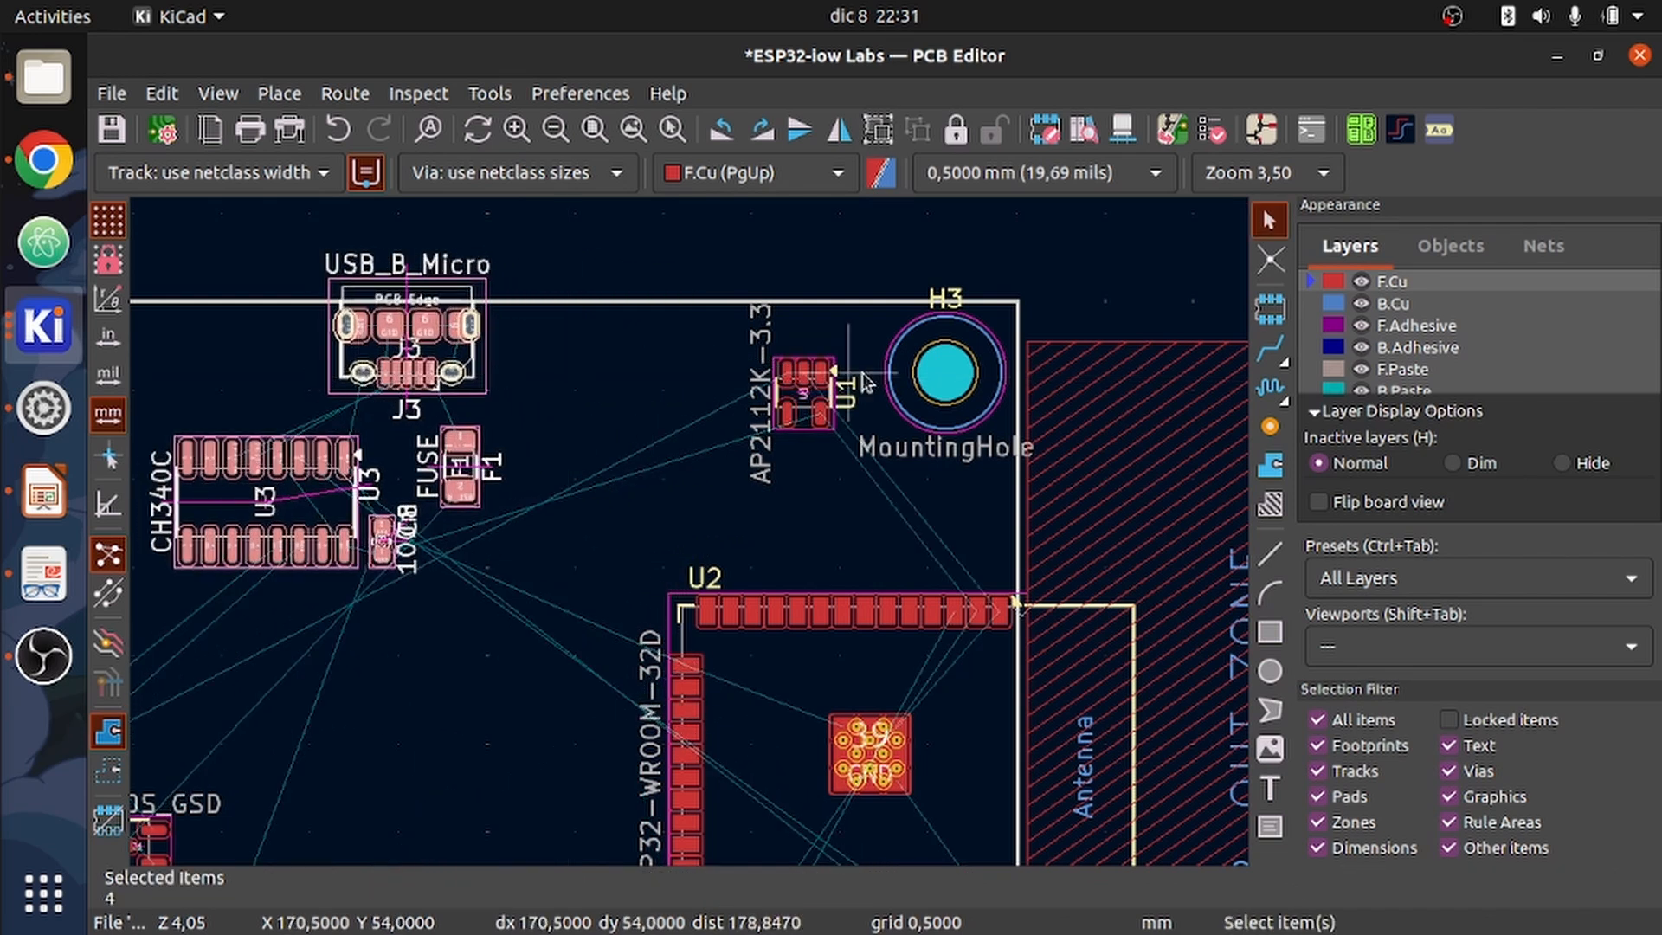
{"action": "left_click", "coordinate": [809, 408]}
{"action": "left_click_drag", "start_coordinate": [802, 400], "coordinate": [690, 387]}
- Select capacitors C2 and C1 through the schematic's LDO 3V3 block and place both footprints between F1 and U1
{"action": "scroll", "coordinate": [594, 549], "scroll_direction": "down", "scroll_amount": 4}
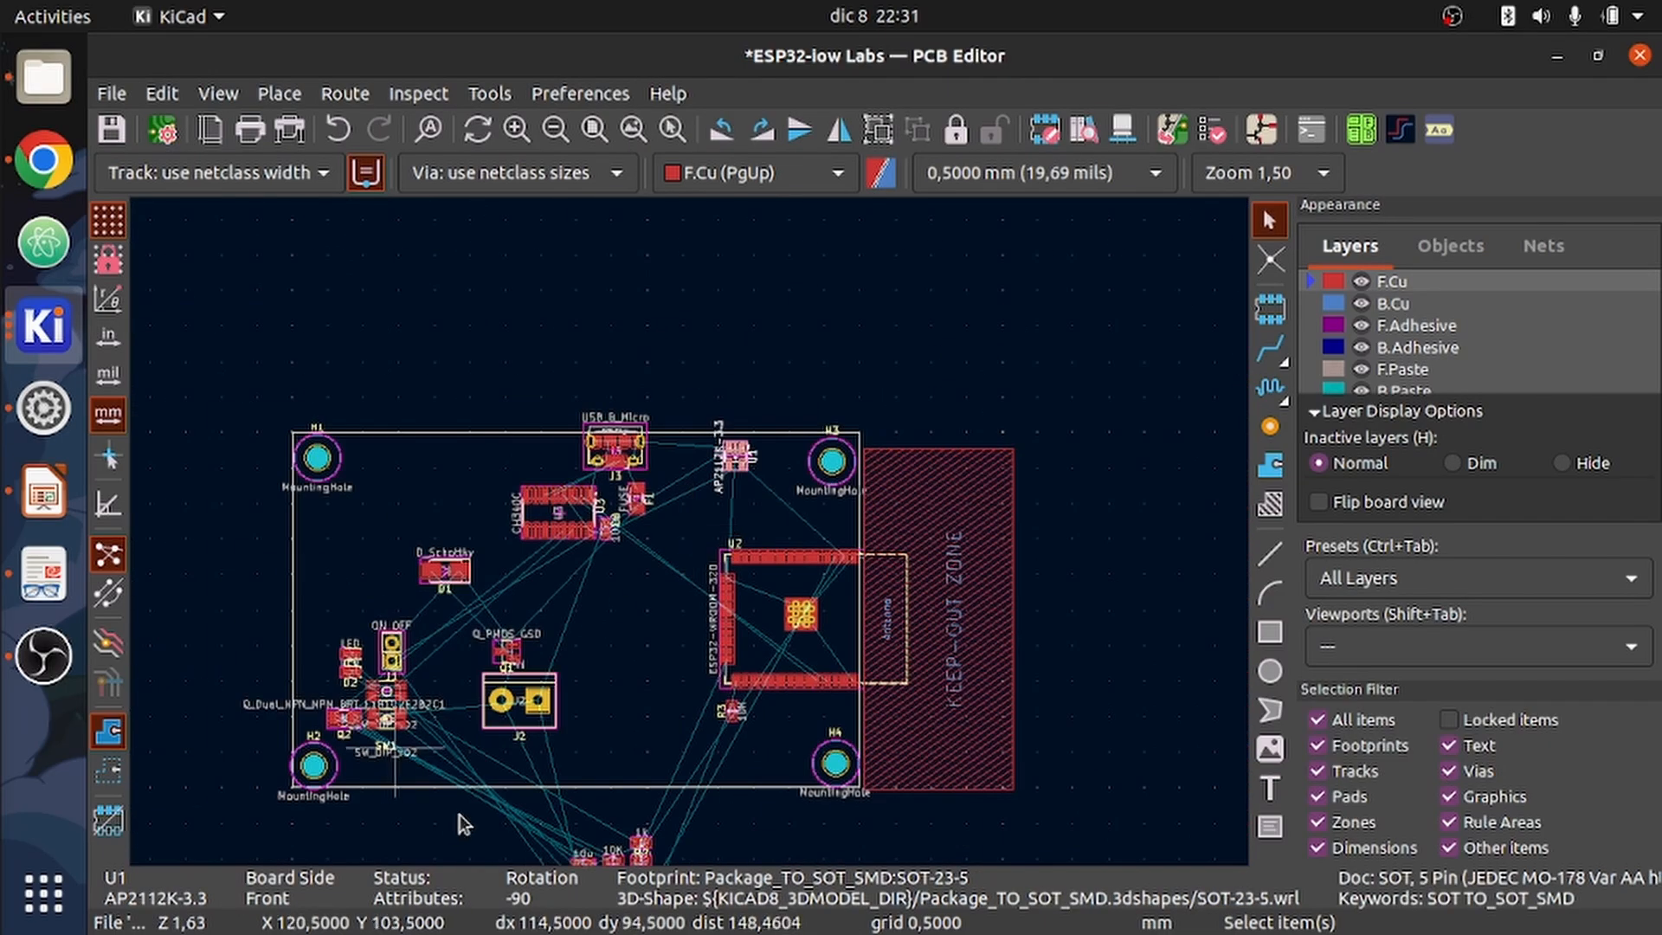
{"action": "scroll", "coordinate": [542, 769], "scroll_direction": "down", "scroll_amount": 3}
{"action": "scroll", "coordinate": [709, 590], "scroll_direction": "up", "scroll_amount": 4}
{"action": "scroll", "coordinate": [690, 539], "scroll_direction": "up", "scroll_amount": 3}
{"action": "key", "text": "alt+Tab"}
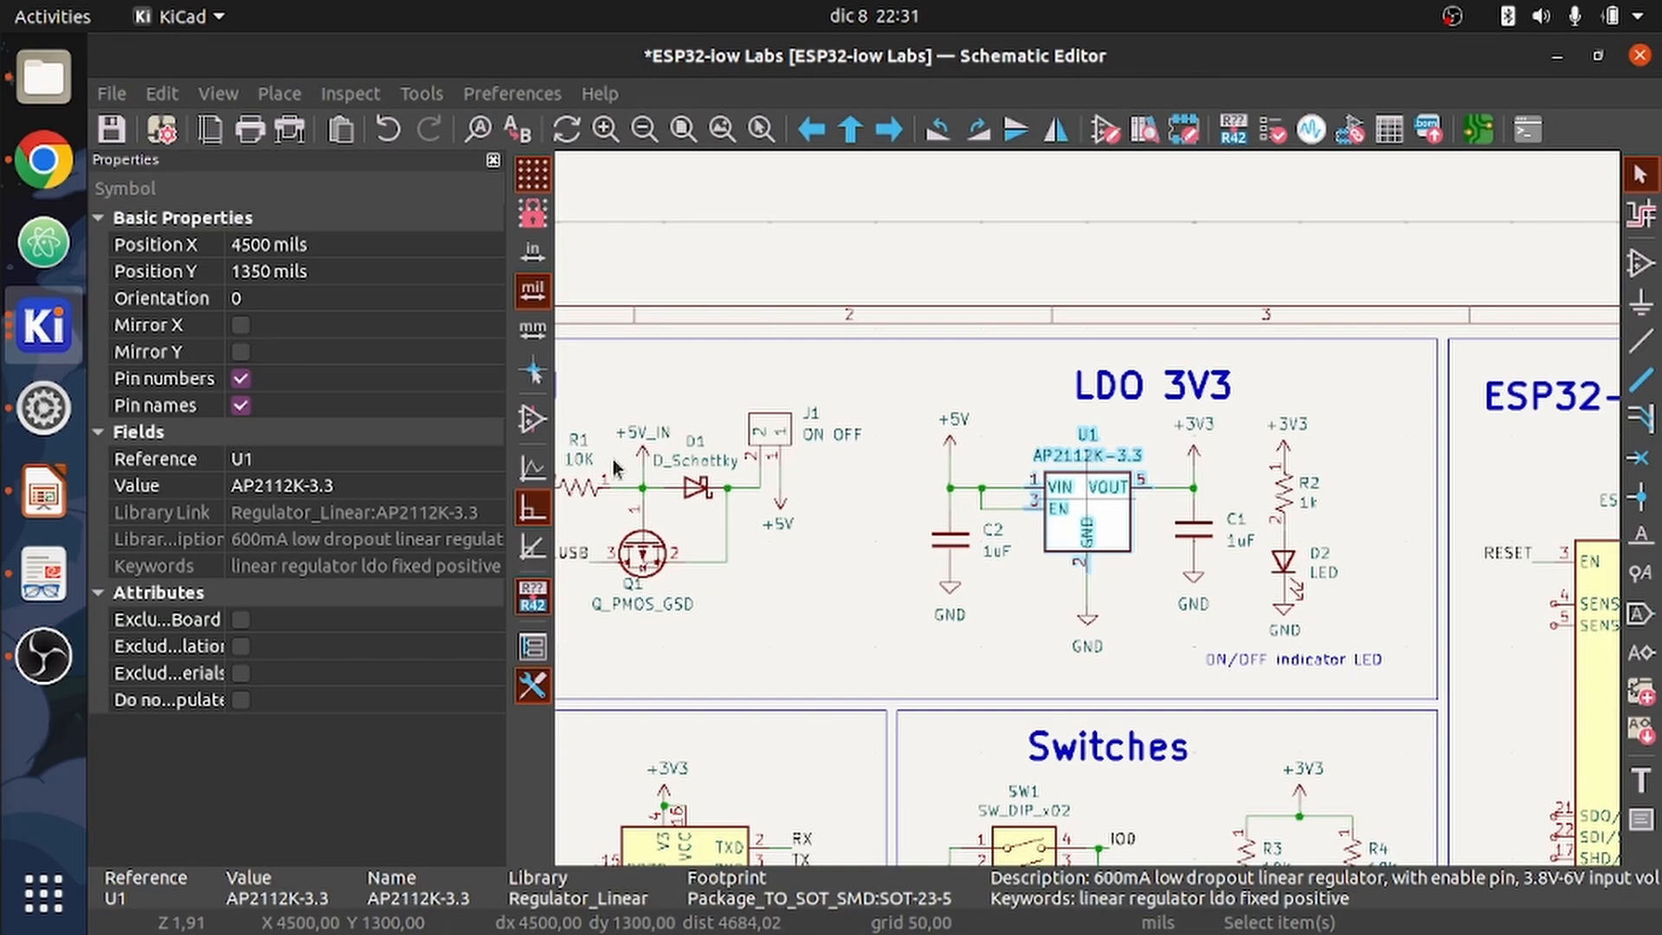
{"action": "left_click", "coordinate": [968, 538]}
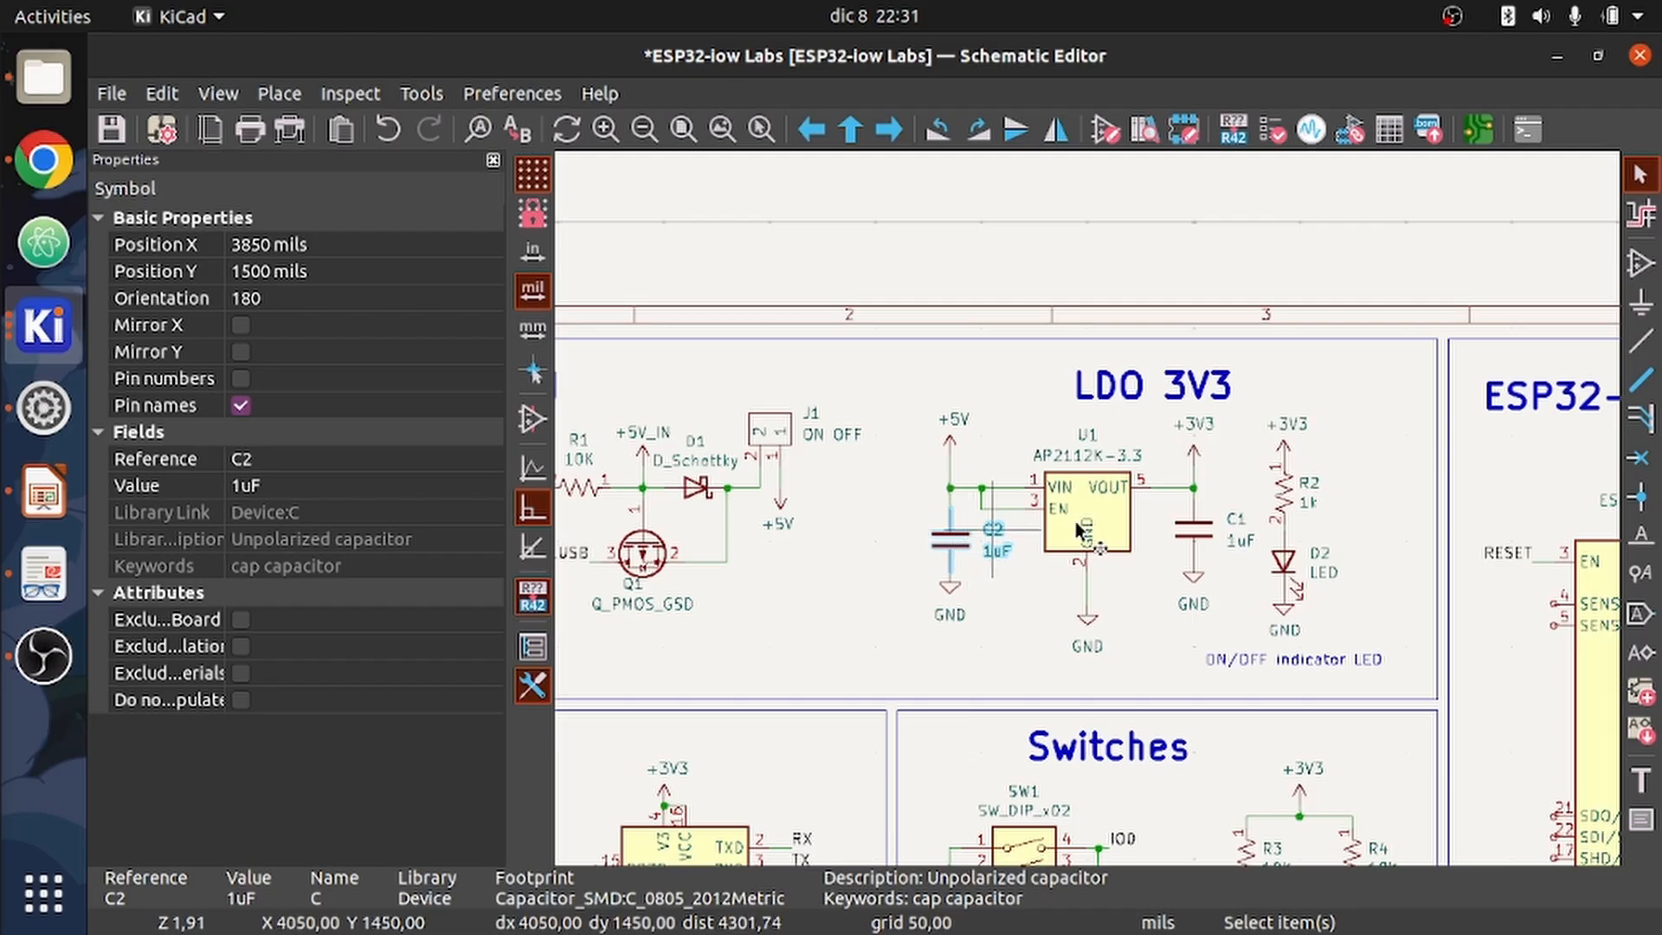
{"action": "left_click", "coordinate": [1200, 537], "text": "shift"}
{"action": "key", "text": "alt+Tab"}
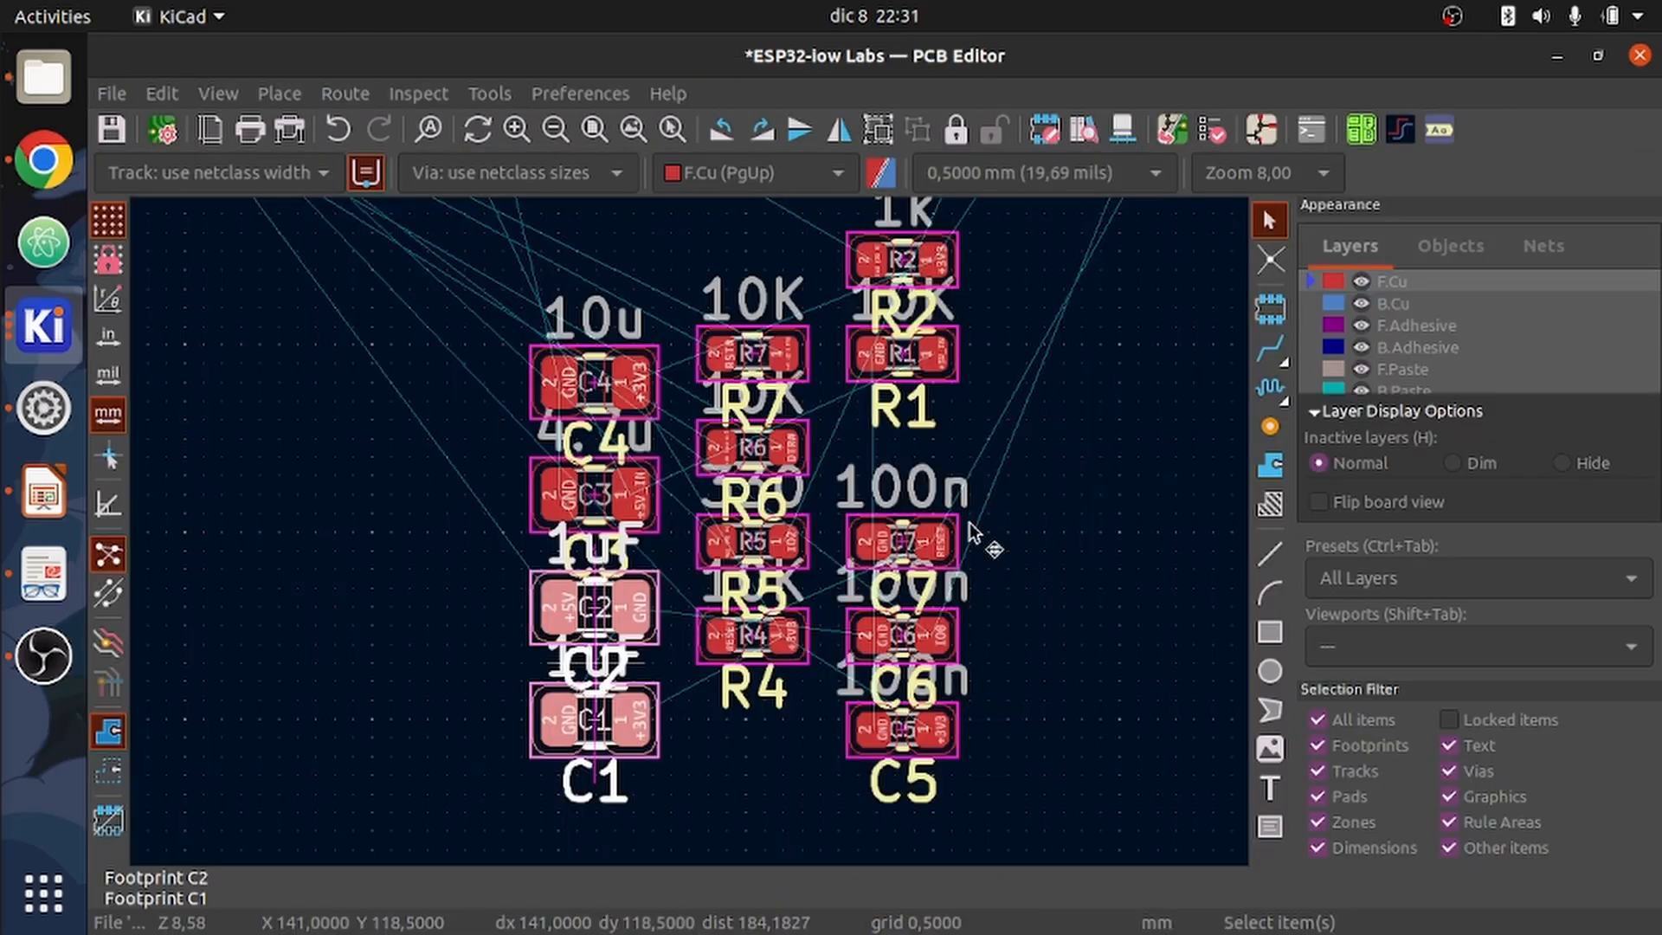
{"action": "key", "text": "m"}
{"action": "scroll", "coordinate": [738, 462], "scroll_direction": "down", "scroll_amount": 8}
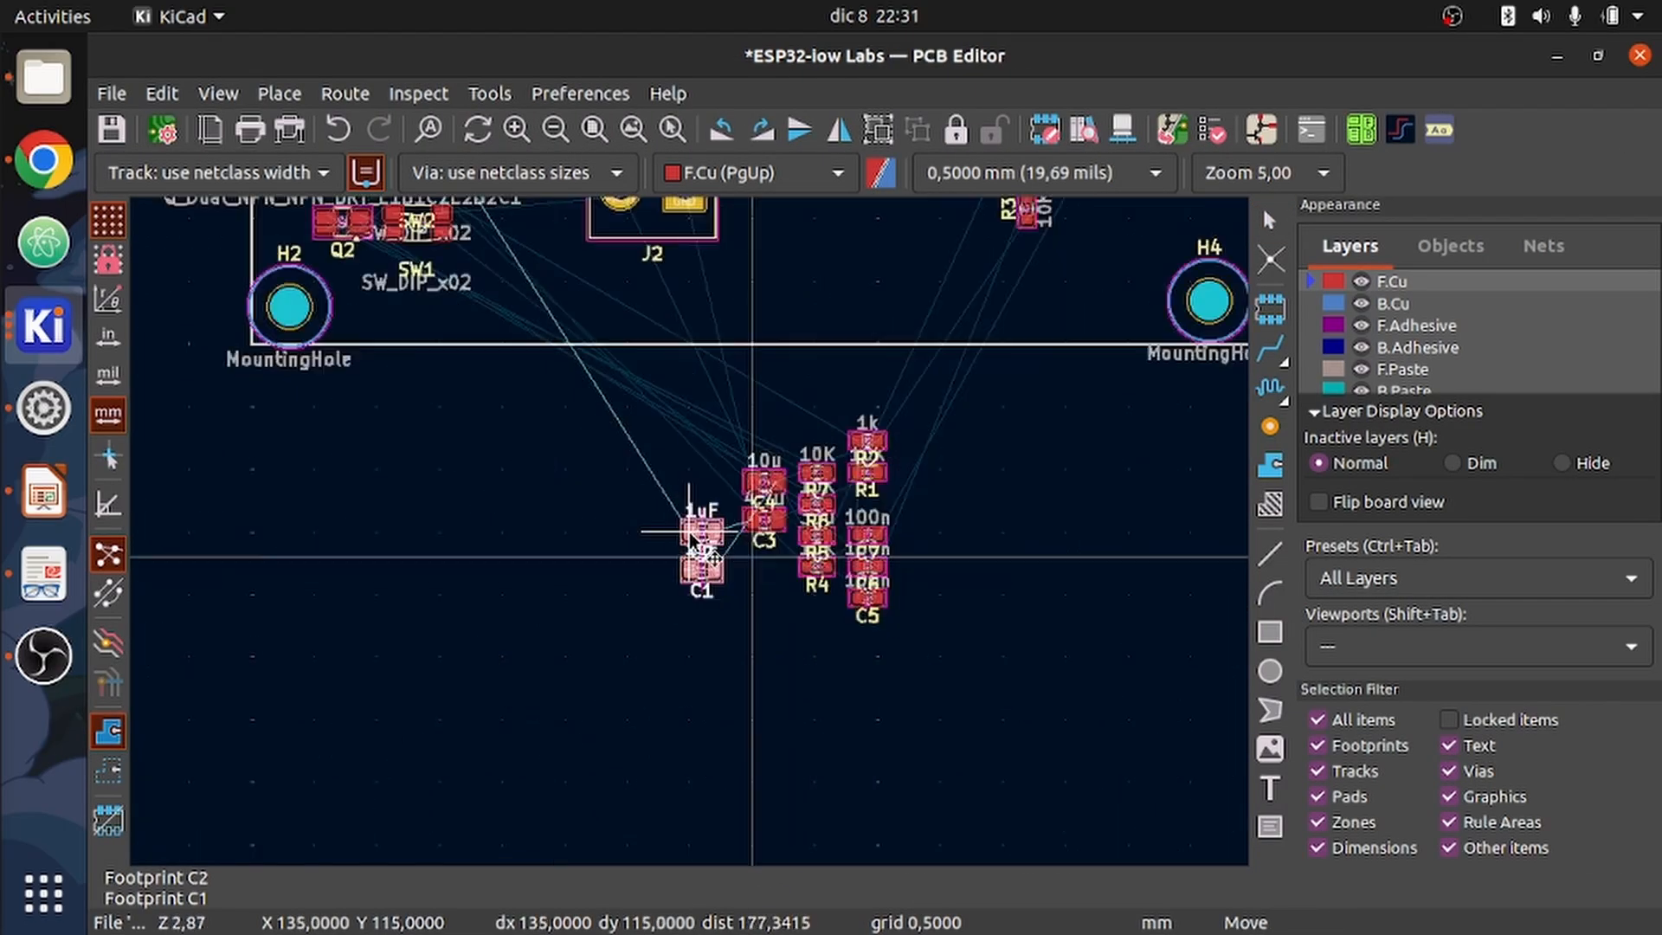
{"action": "scroll", "coordinate": [739, 462], "scroll_direction": "up", "scroll_amount": 8}
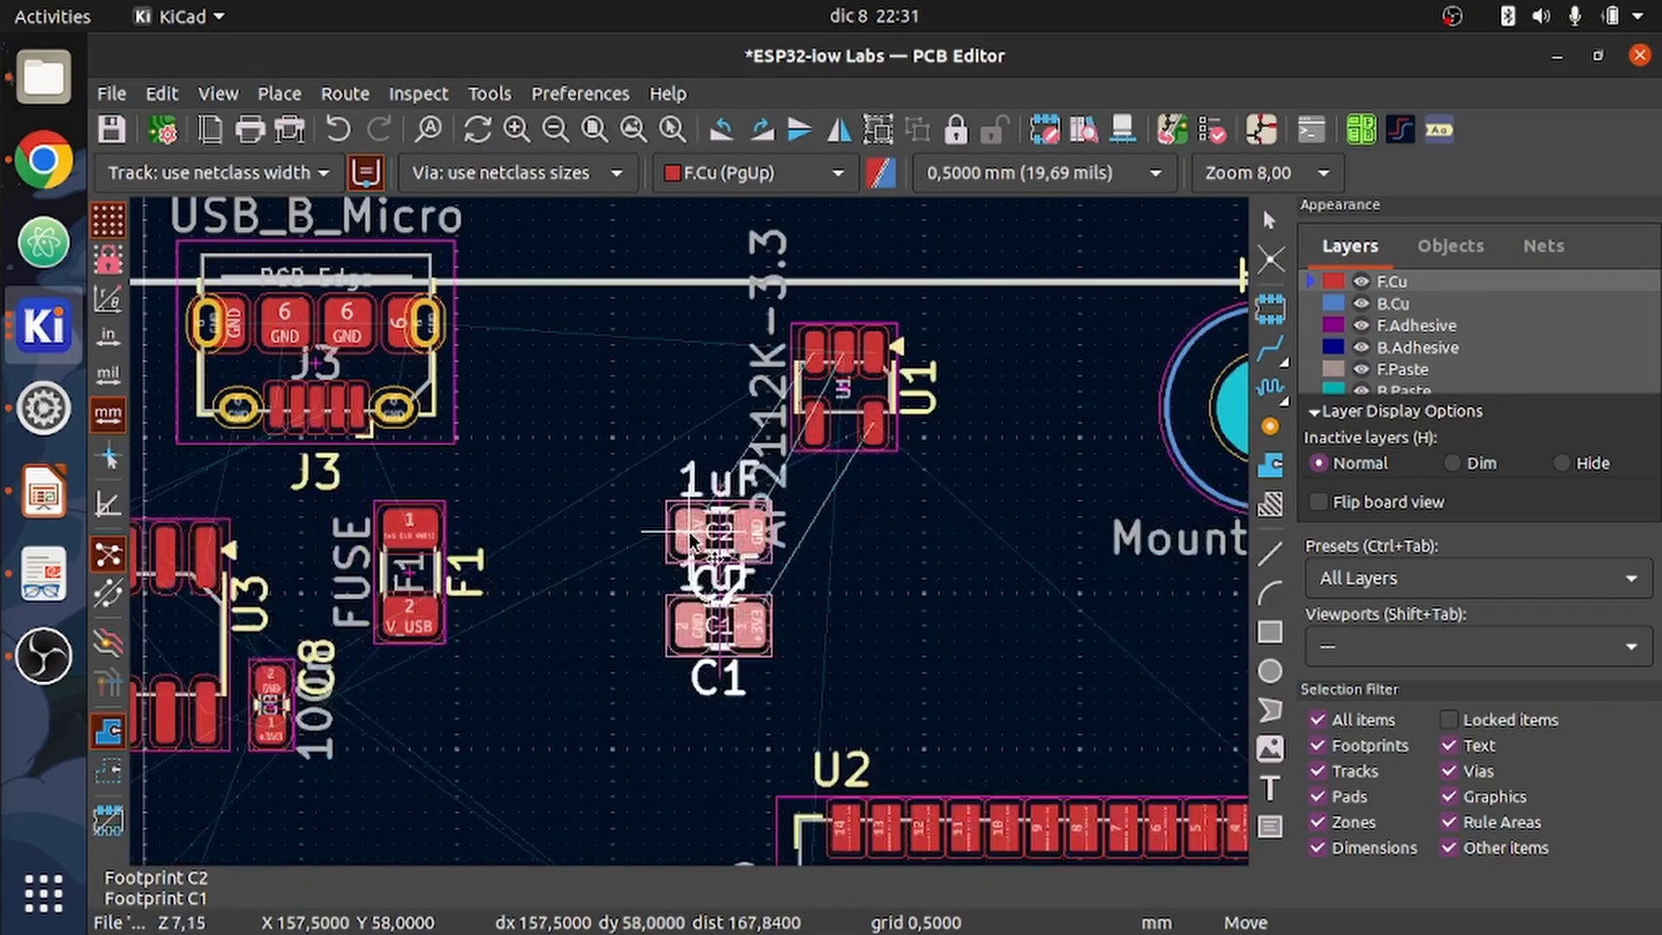
{"action": "left_click", "coordinate": [682, 459]}
{"action": "key", "text": "Escape"}
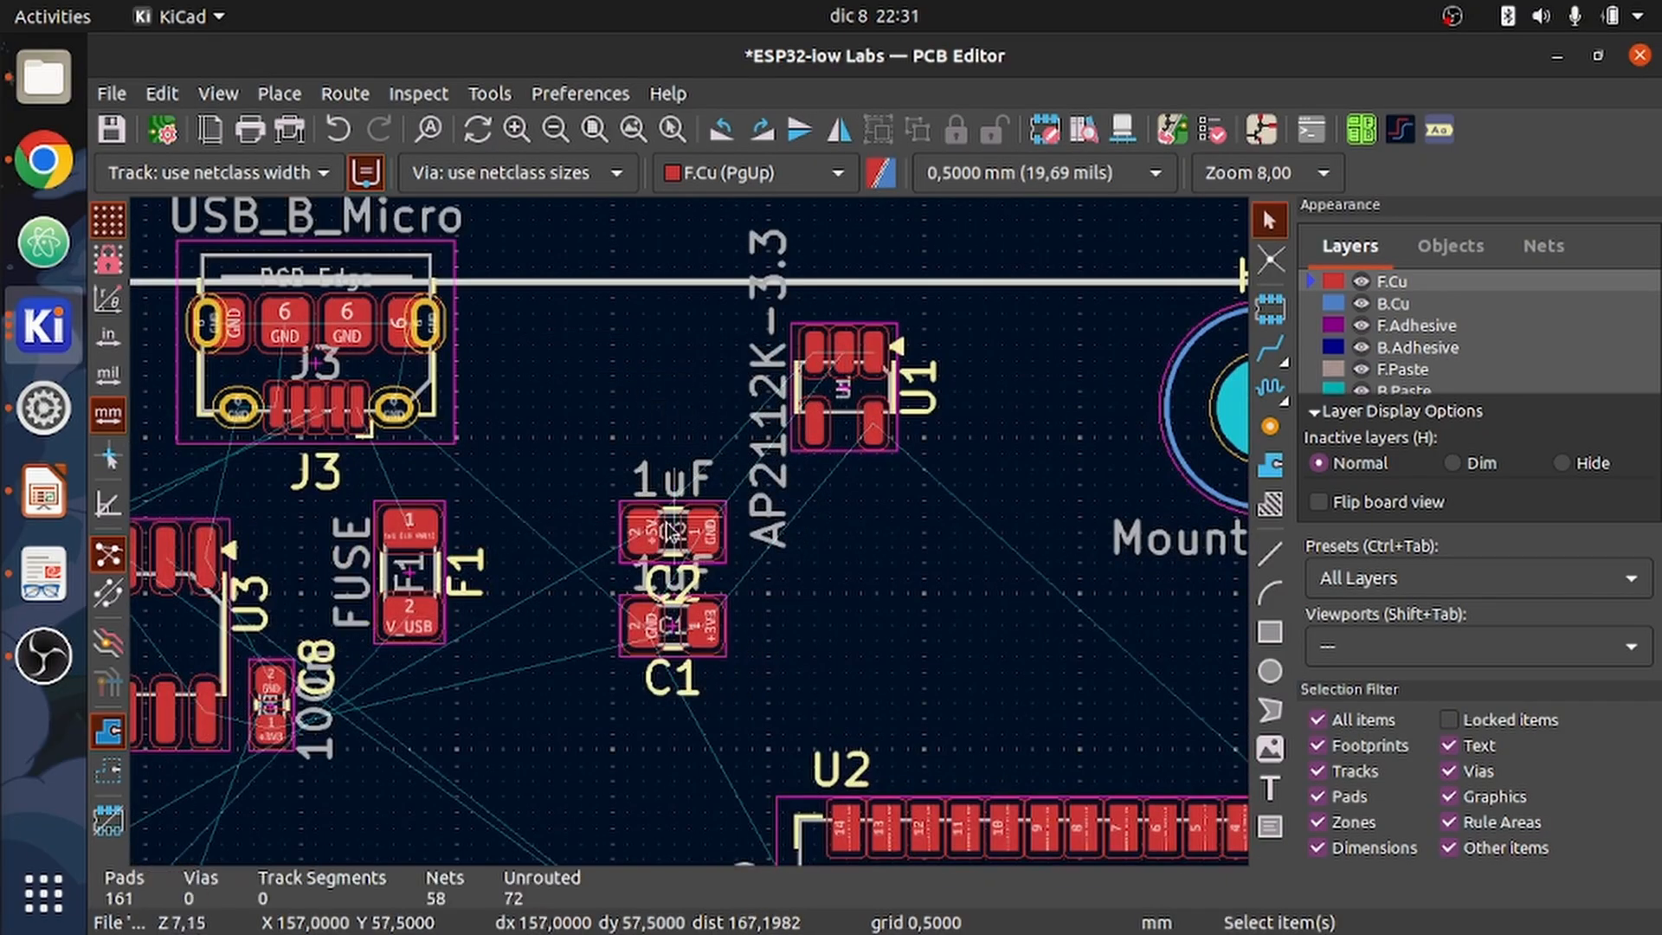
- Move capacitor C2 up beside regulator U1, rotating it so its GND pad faces away from U1
{"action": "left_click", "coordinate": [683, 532]}
{"action": "left_click", "coordinate": [663, 520]}
{"action": "key", "text": "m"}
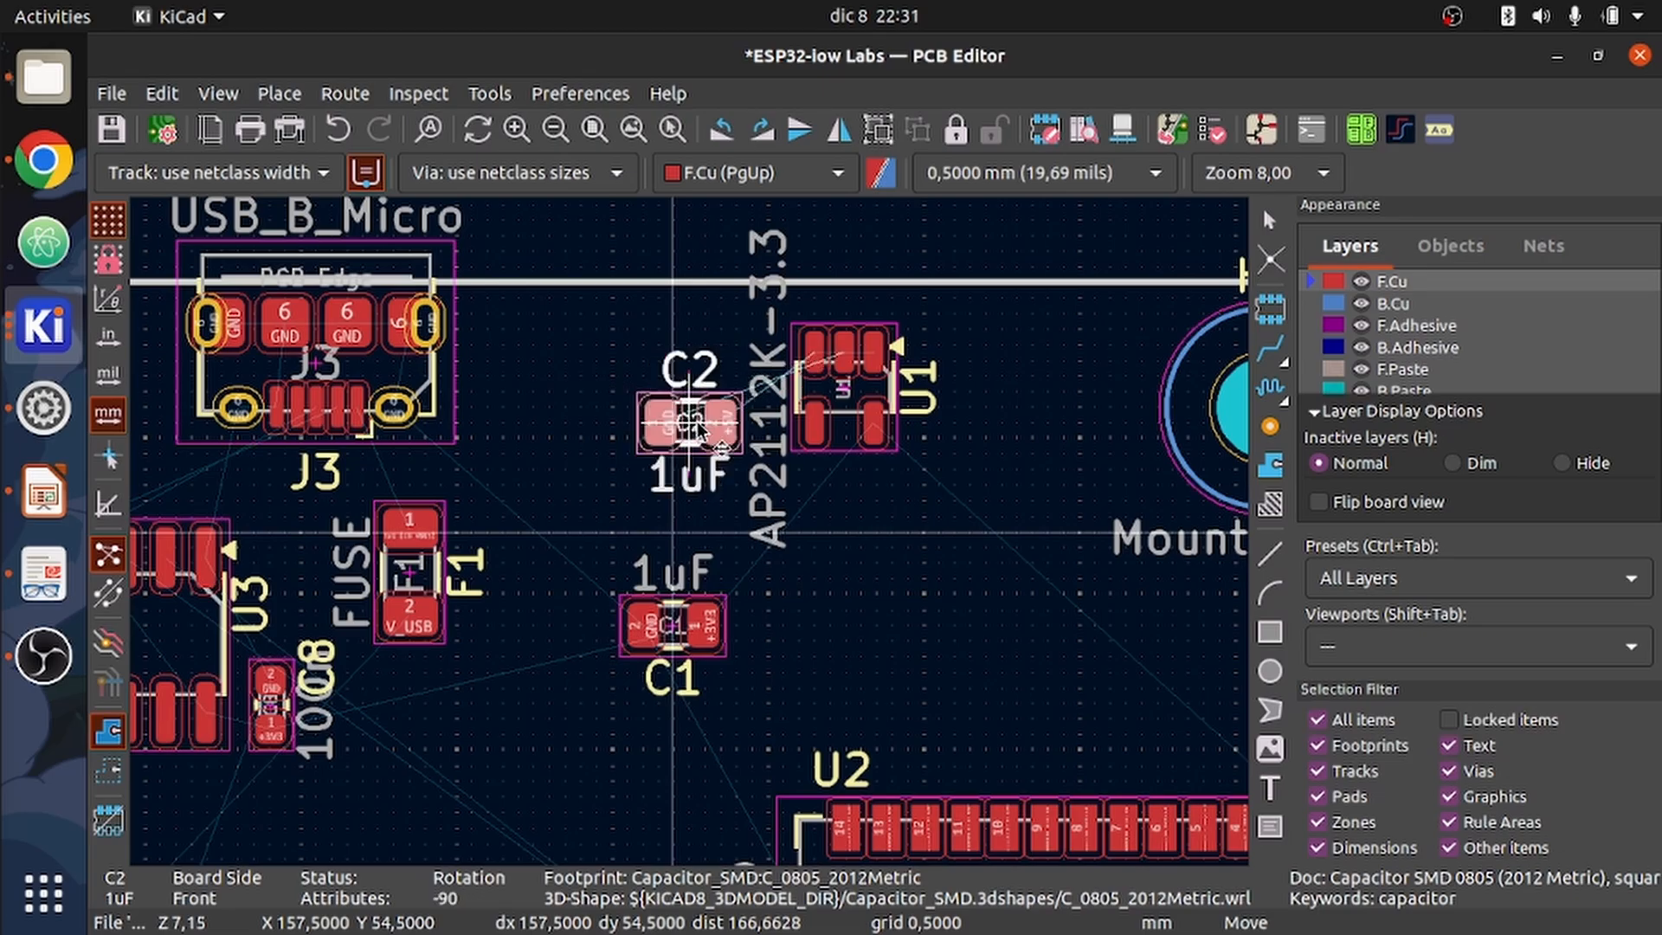
- Rotate capacitors C2 and C1 to stand vertically and place them on the left and right sides of U1
{"action": "key", "text": "shift+r"}
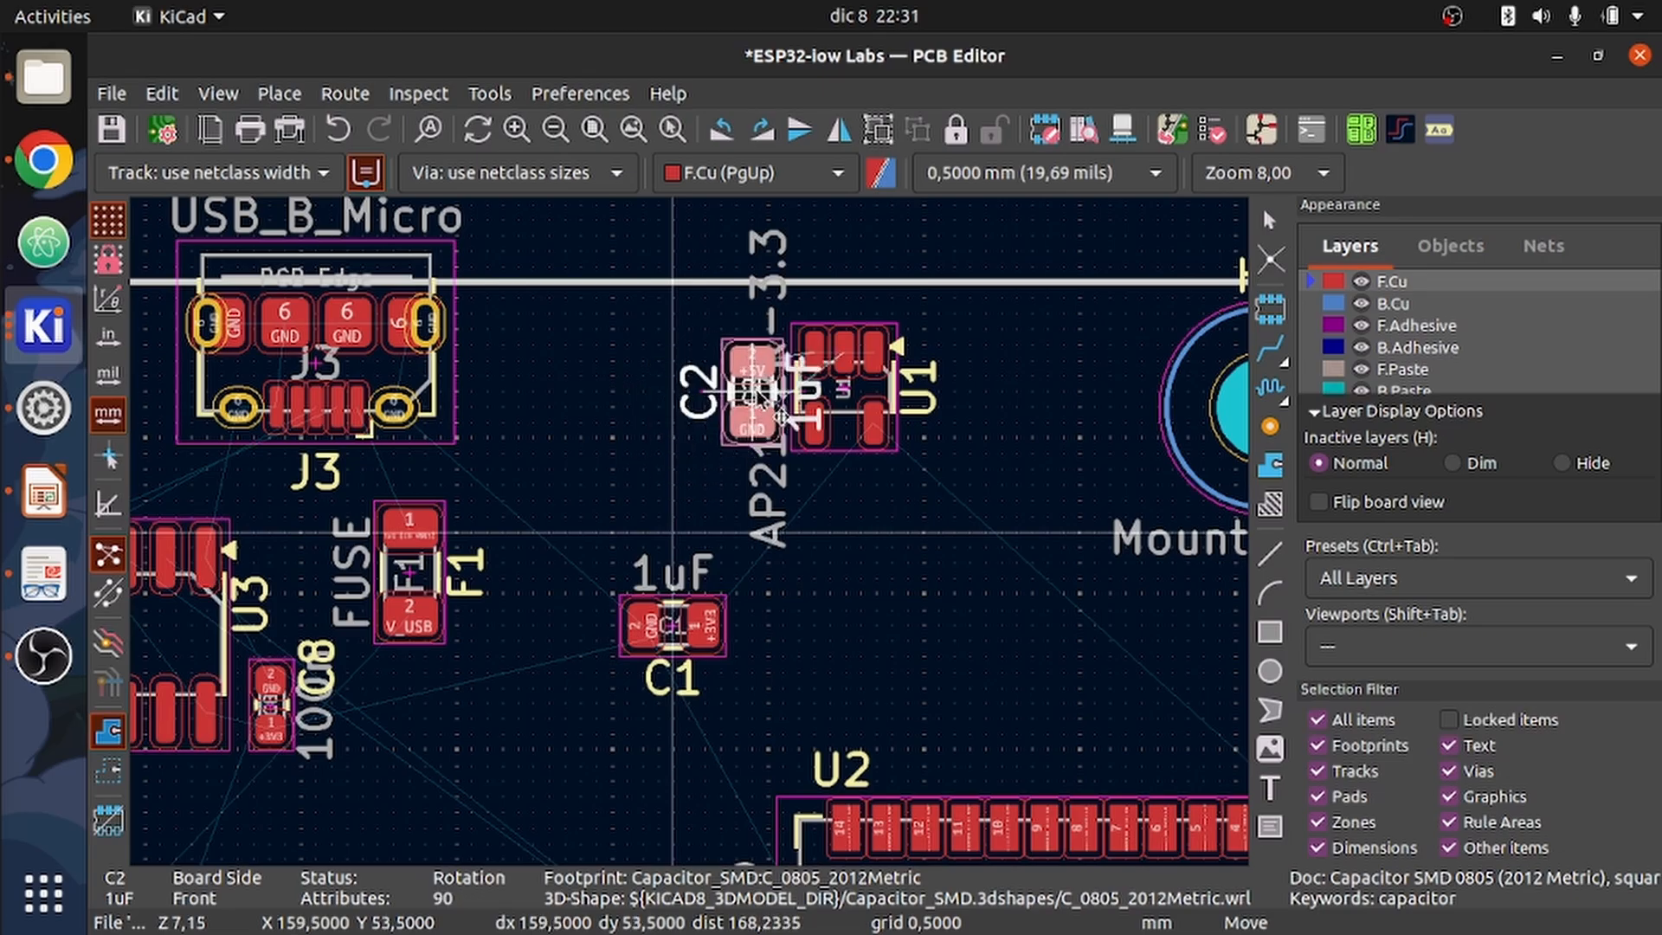
{"action": "left_click", "coordinate": [760, 398]}
{"action": "left_click", "coordinate": [700, 625]}
{"action": "key", "text": "m"}
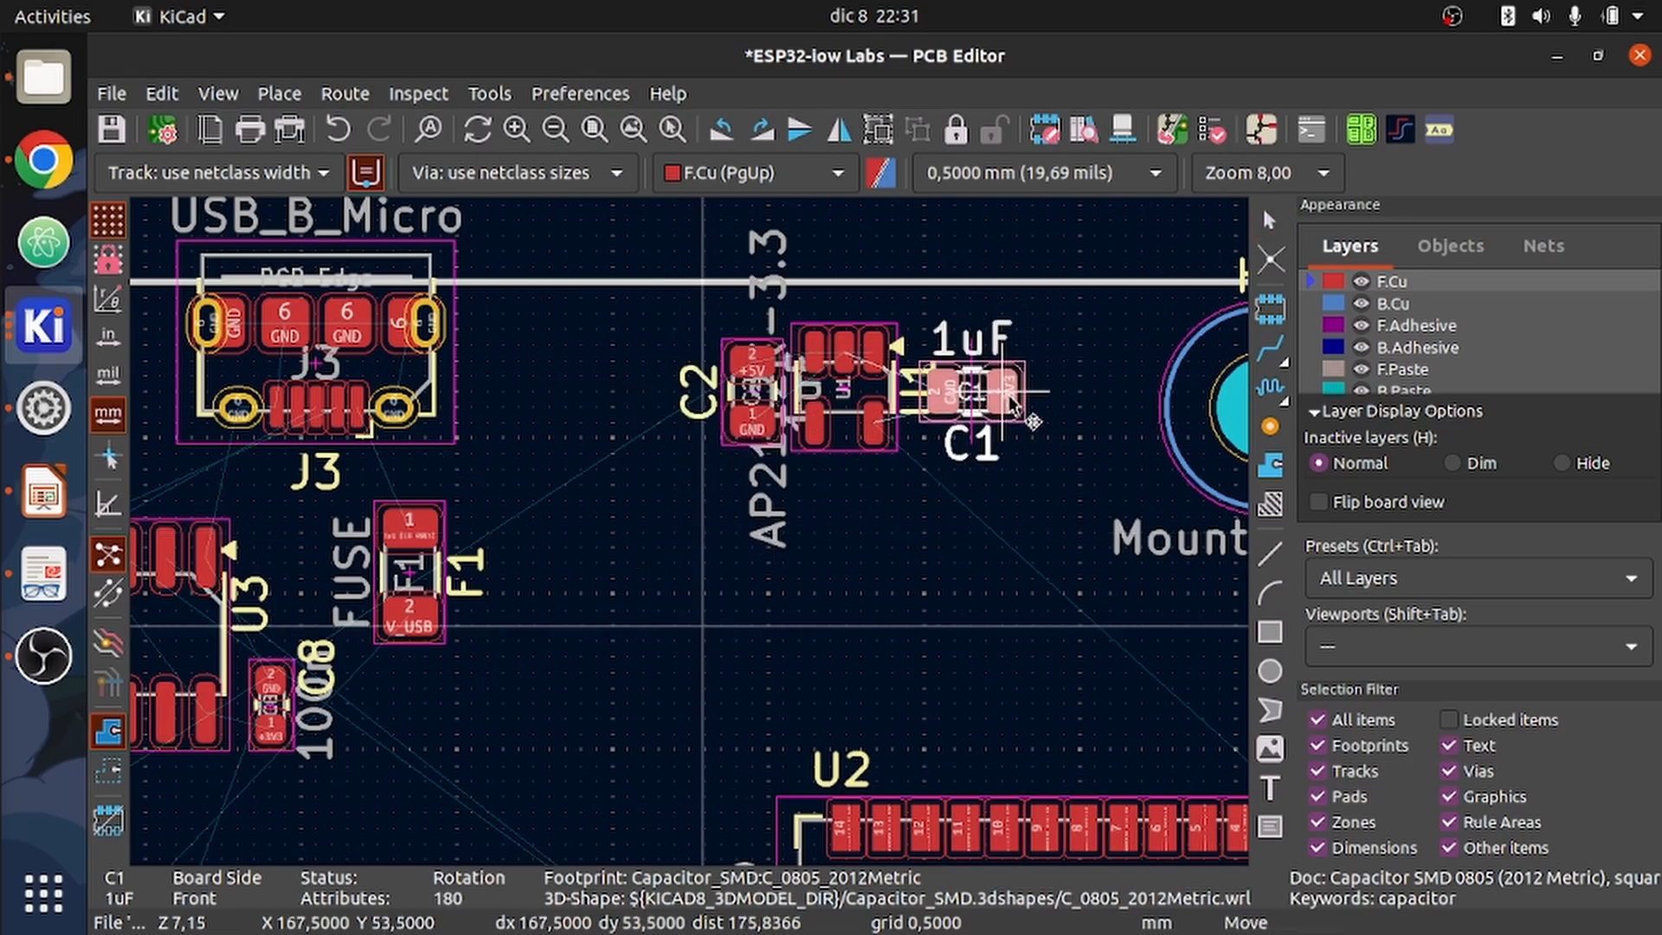
{"action": "key", "text": "shift+r"}
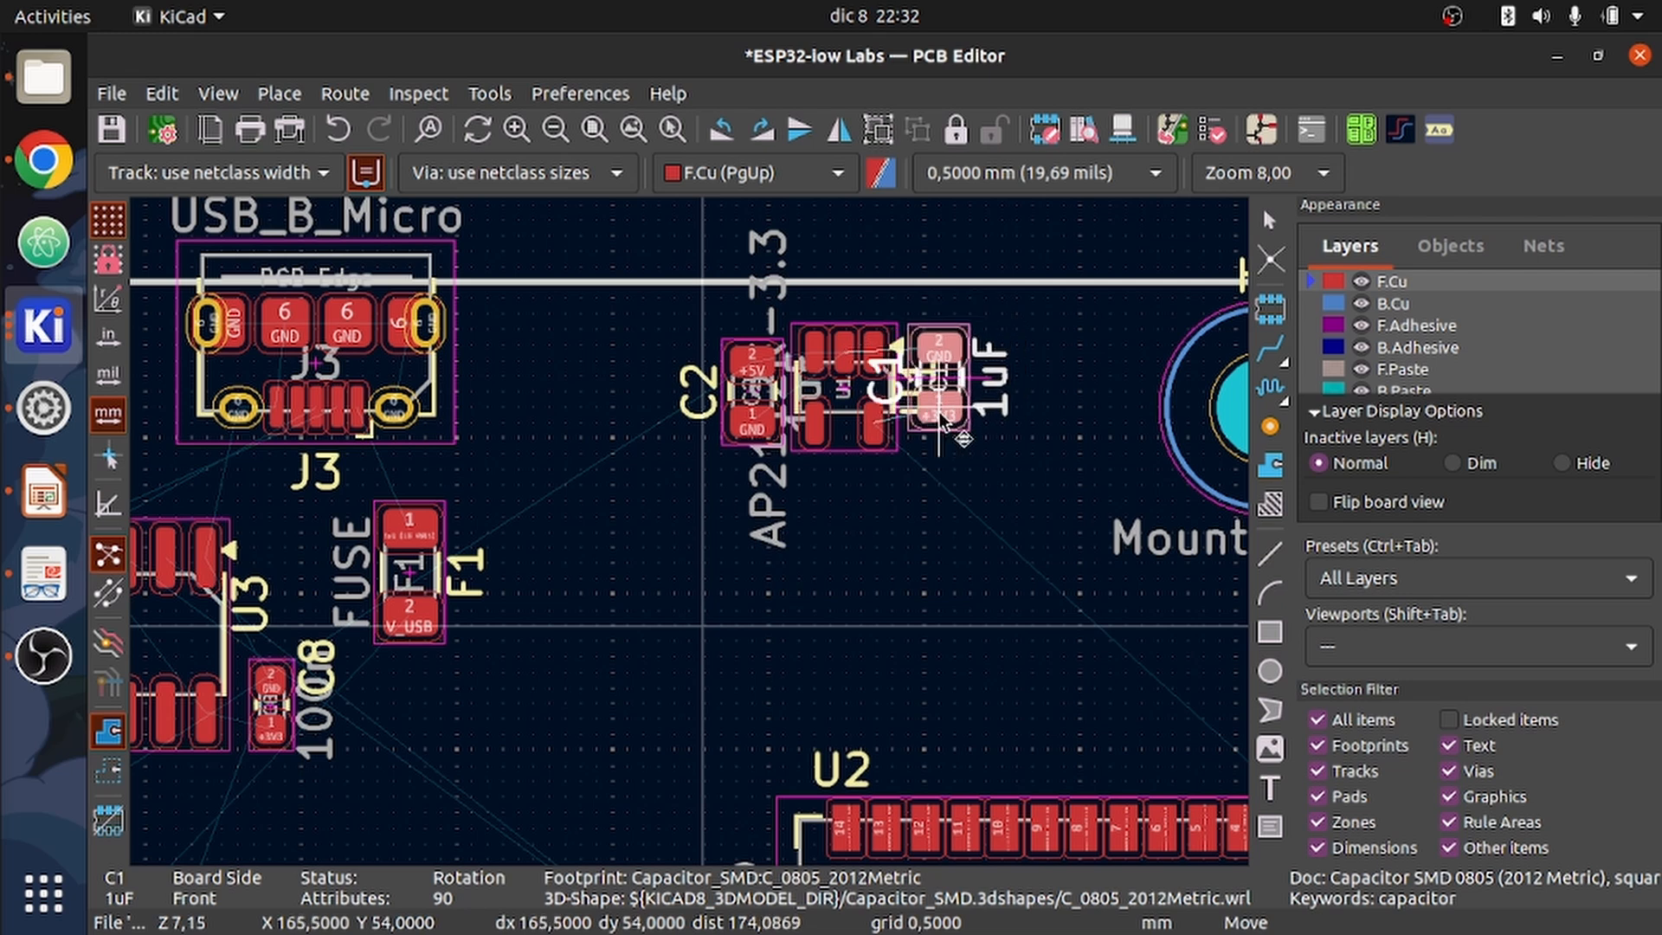
{"action": "left_click", "coordinate": [942, 423]}
{"action": "scroll", "coordinate": [942, 422], "scroll_direction": "up", "scroll_amount": 3}
{"action": "scroll", "coordinate": [529, 631], "scroll_direction": "down", "scroll_amount": 2}
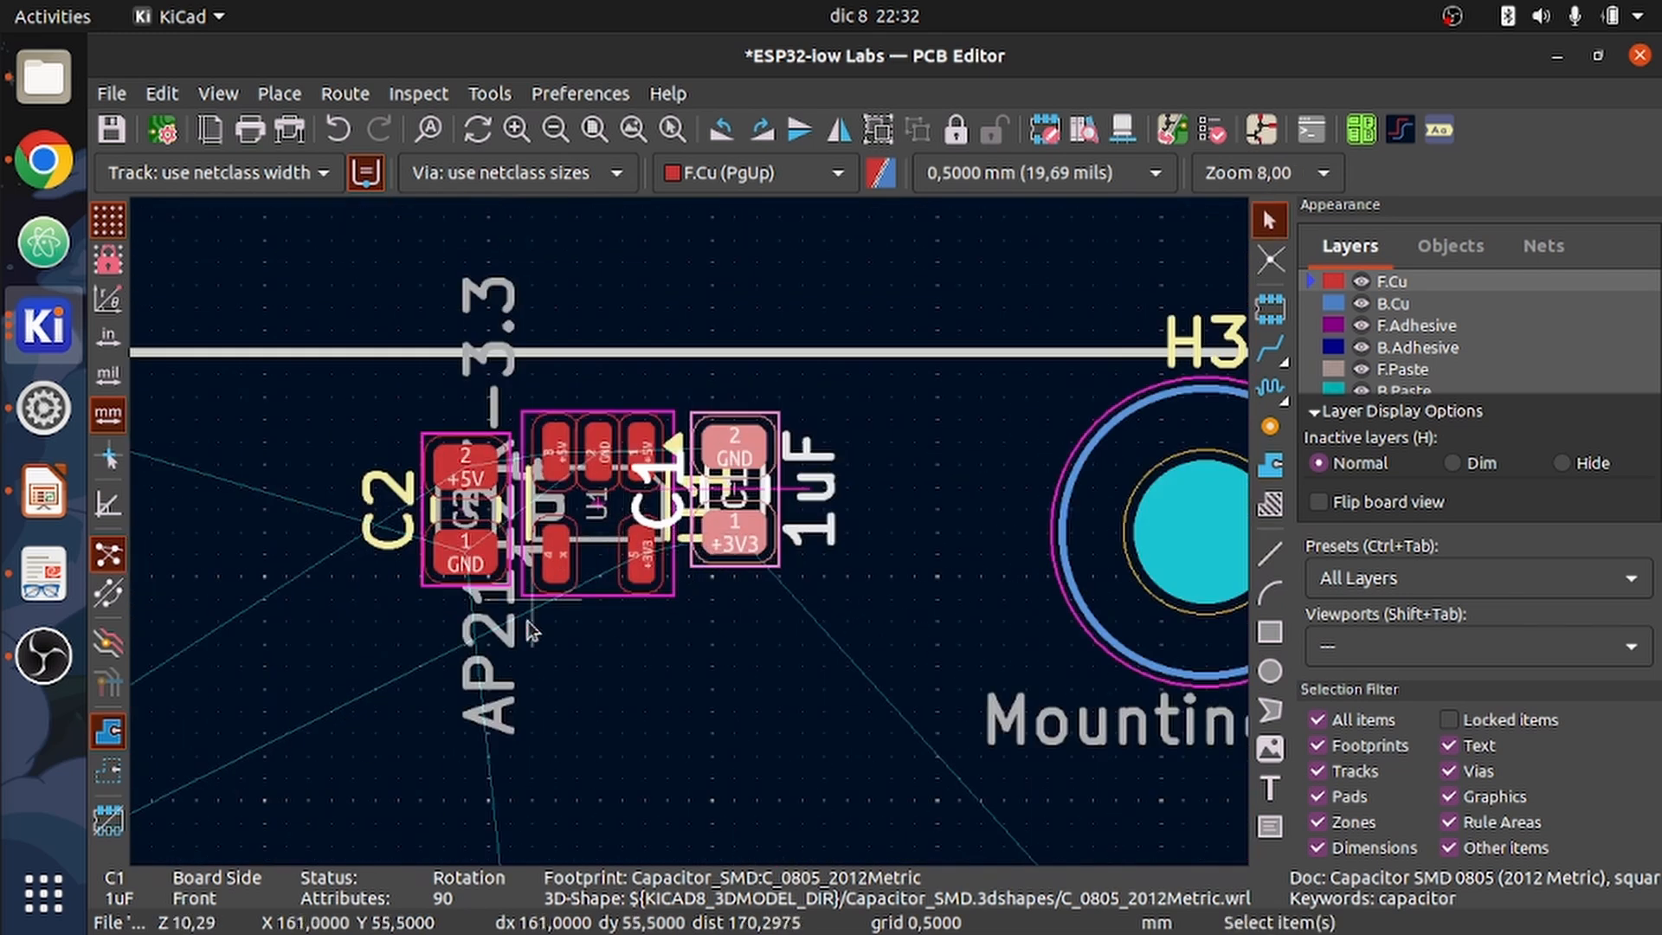
{"action": "left_click", "coordinate": [667, 661]}
- Hide the User.Drawings, F.Fab and B.Fab layers
{"action": "scroll", "coordinate": [667, 662], "scroll_direction": "up", "scroll_amount": 1}
{"action": "middle_click_drag", "start_coordinate": [691, 532], "coordinate": [878, 661]}
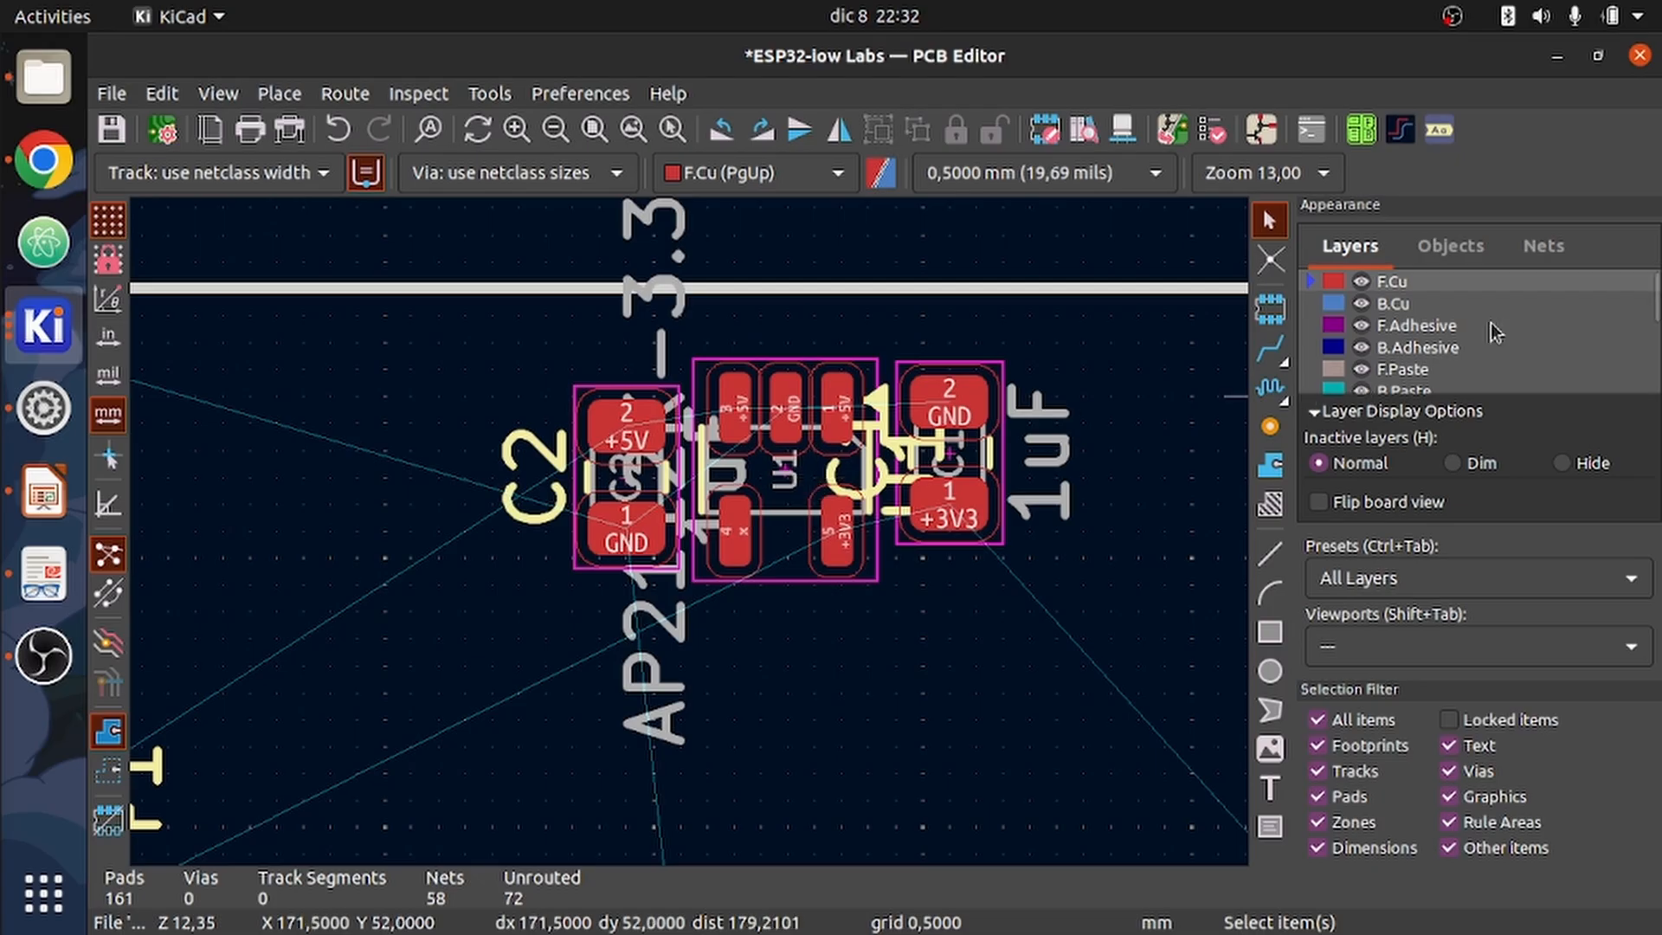
{"action": "scroll", "coordinate": [1495, 333], "scroll_direction": "down", "scroll_amount": 5}
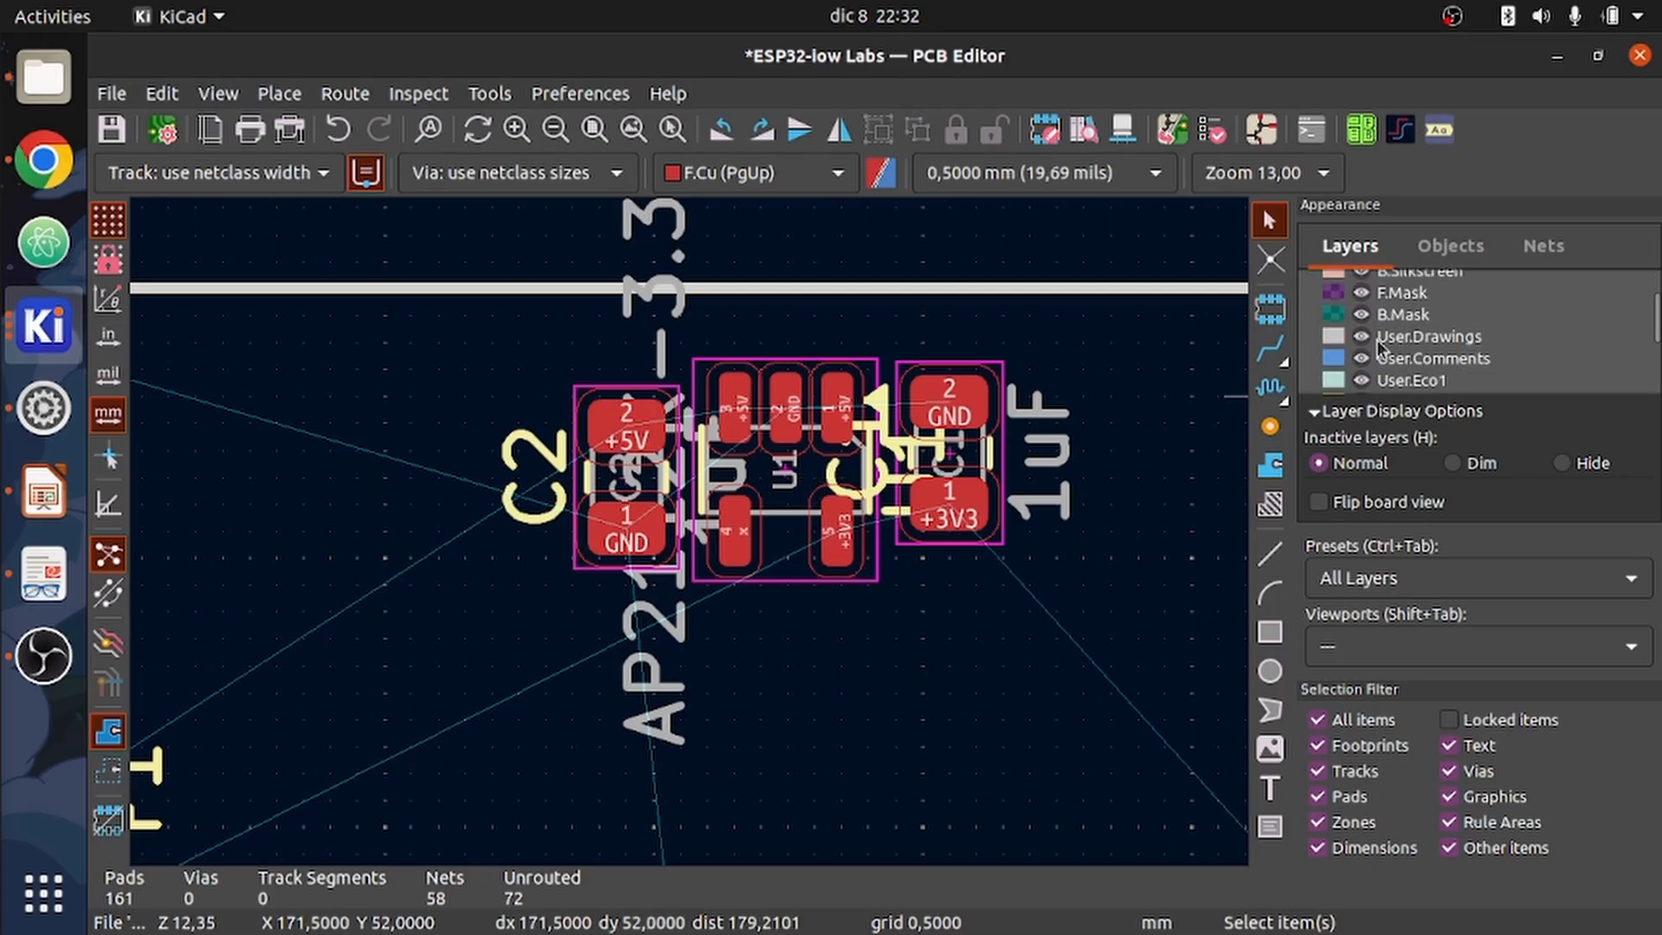
{"action": "left_click", "coordinate": [1365, 338]}
{"action": "scroll", "coordinate": [1373, 354], "scroll_direction": "down", "scroll_amount": 4}
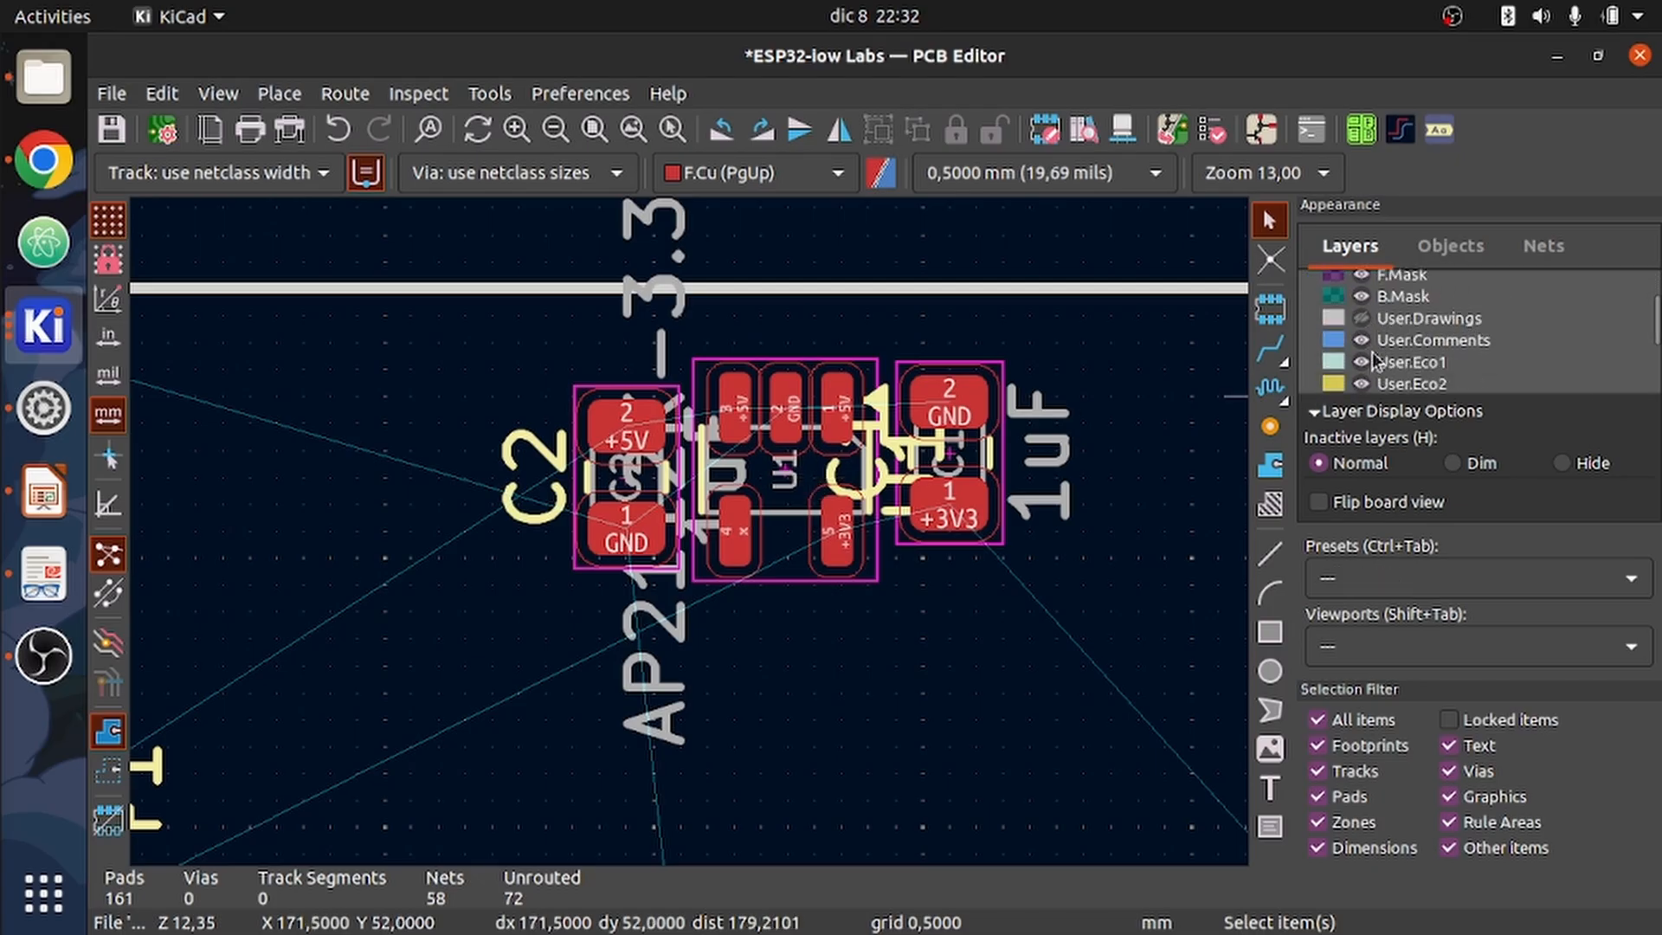
{"action": "scroll", "coordinate": [1375, 357], "scroll_direction": "down", "scroll_amount": 1}
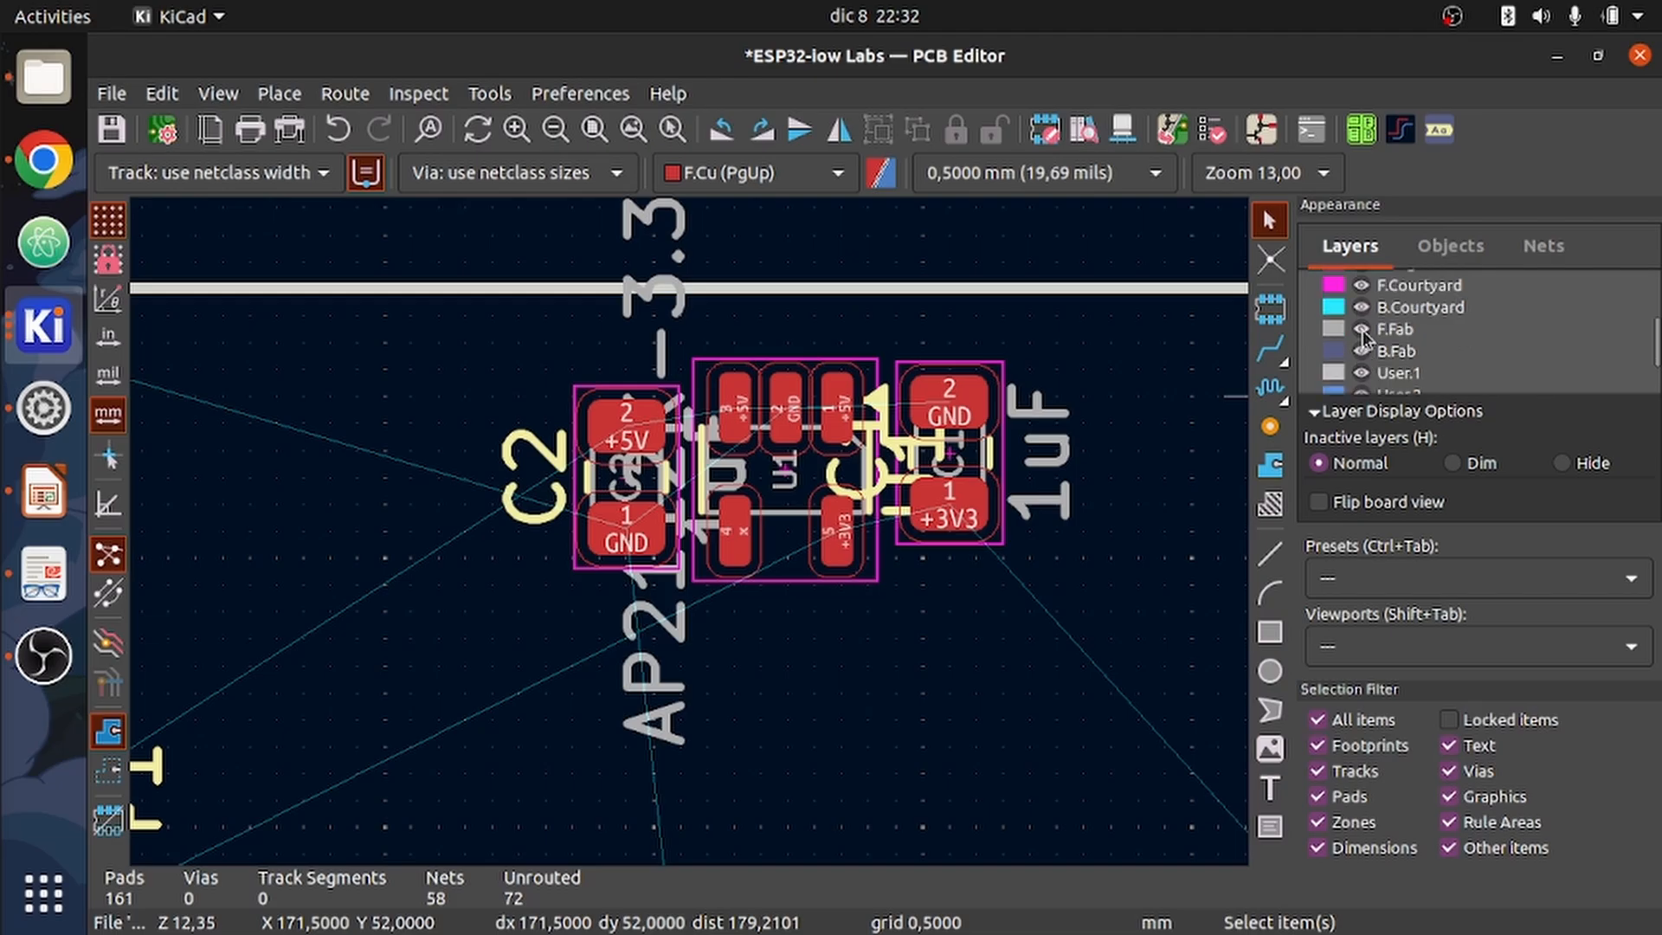
{"action": "left_click", "coordinate": [1362, 330]}
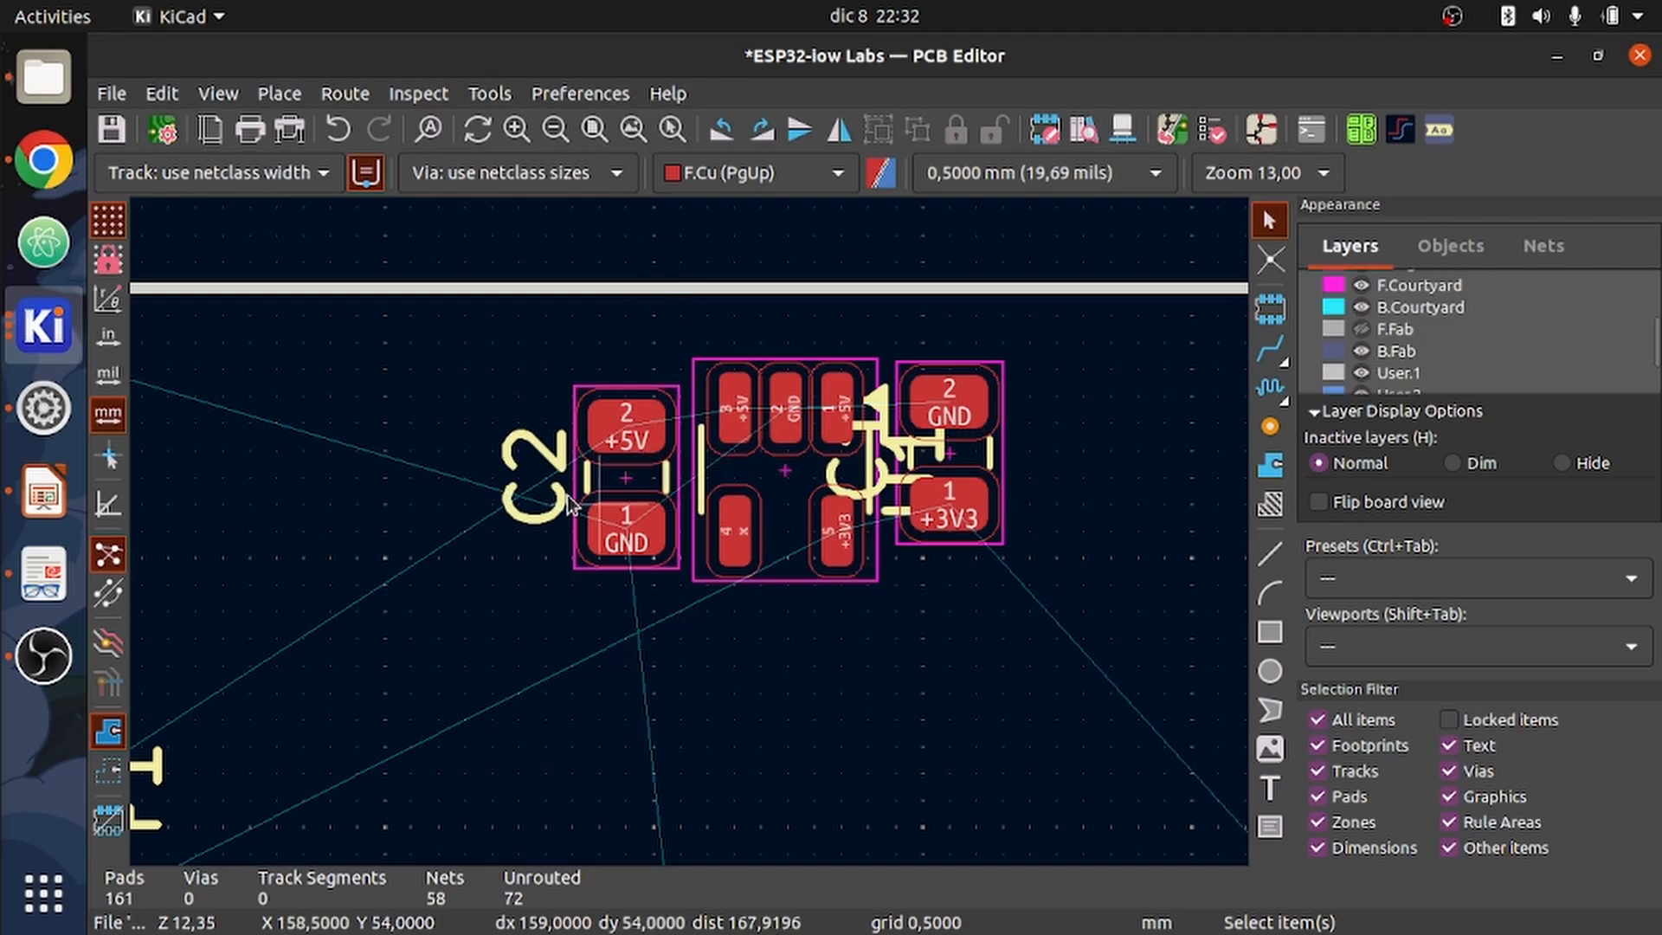
{"action": "left_click", "coordinate": [1361, 351]}
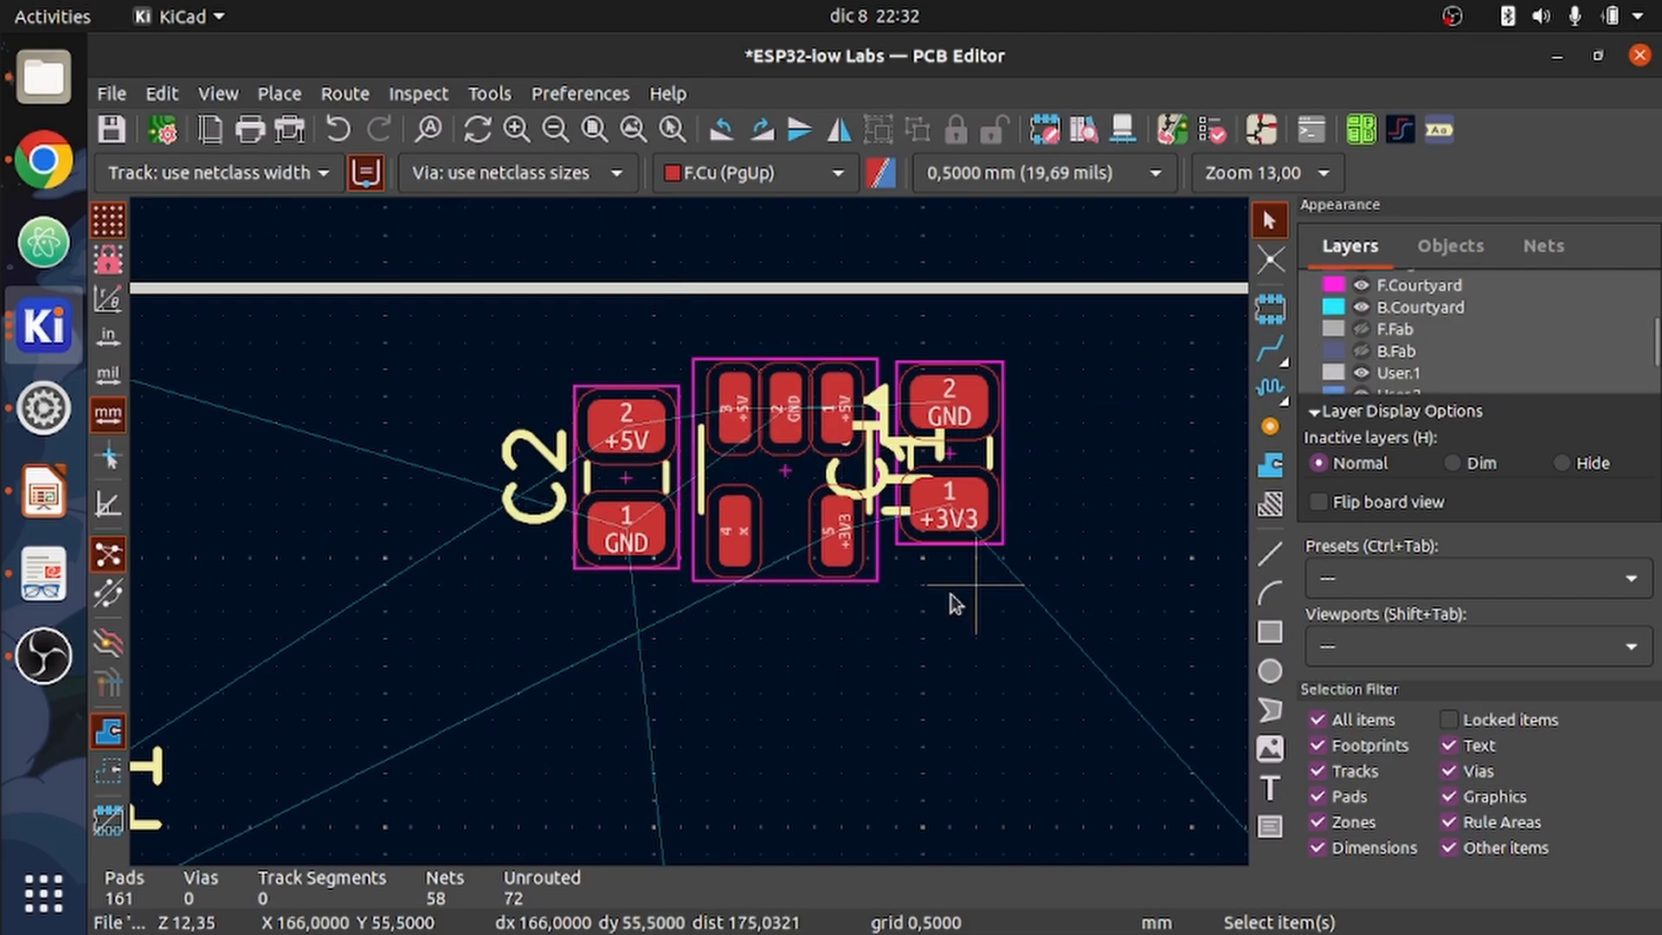
- Move the U1 reference text to just below its footprint and rotate it to a horizontal 0° angle
{"action": "scroll", "coordinate": [689, 534], "scroll_direction": "down", "scroll_amount": 6}
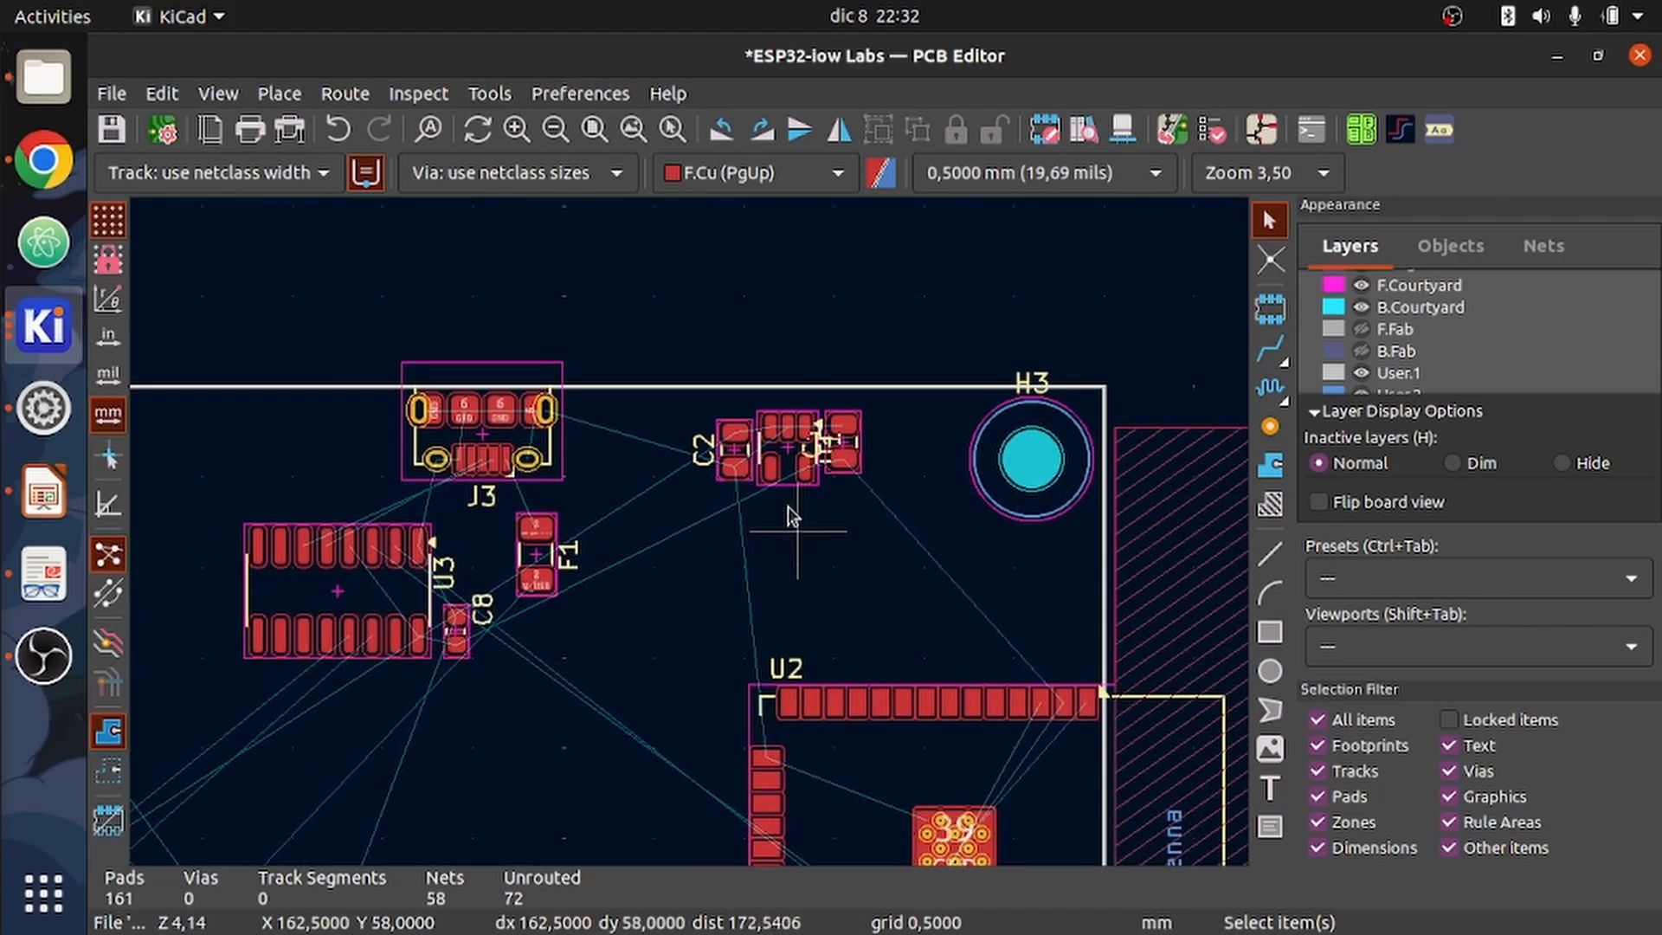
{"action": "scroll", "coordinate": [755, 467], "scroll_direction": "up", "scroll_amount": 4}
{"action": "left_click", "coordinate": [755, 465]}
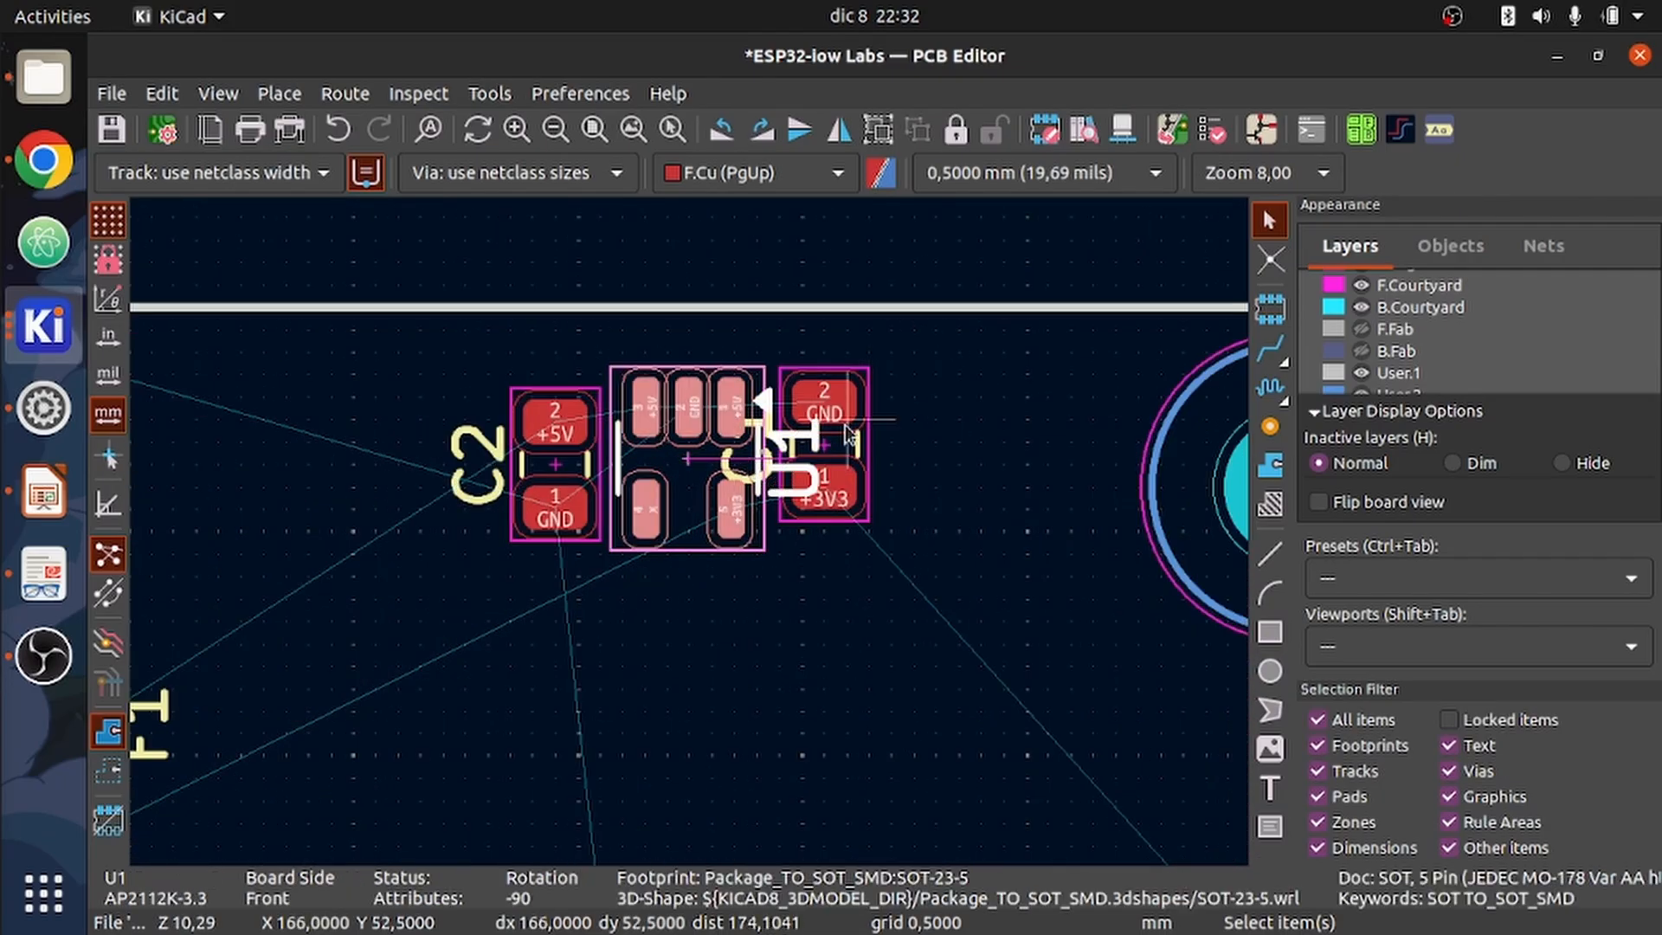
{"action": "left_click", "coordinate": [817, 443]}
{"action": "key", "text": "m"}
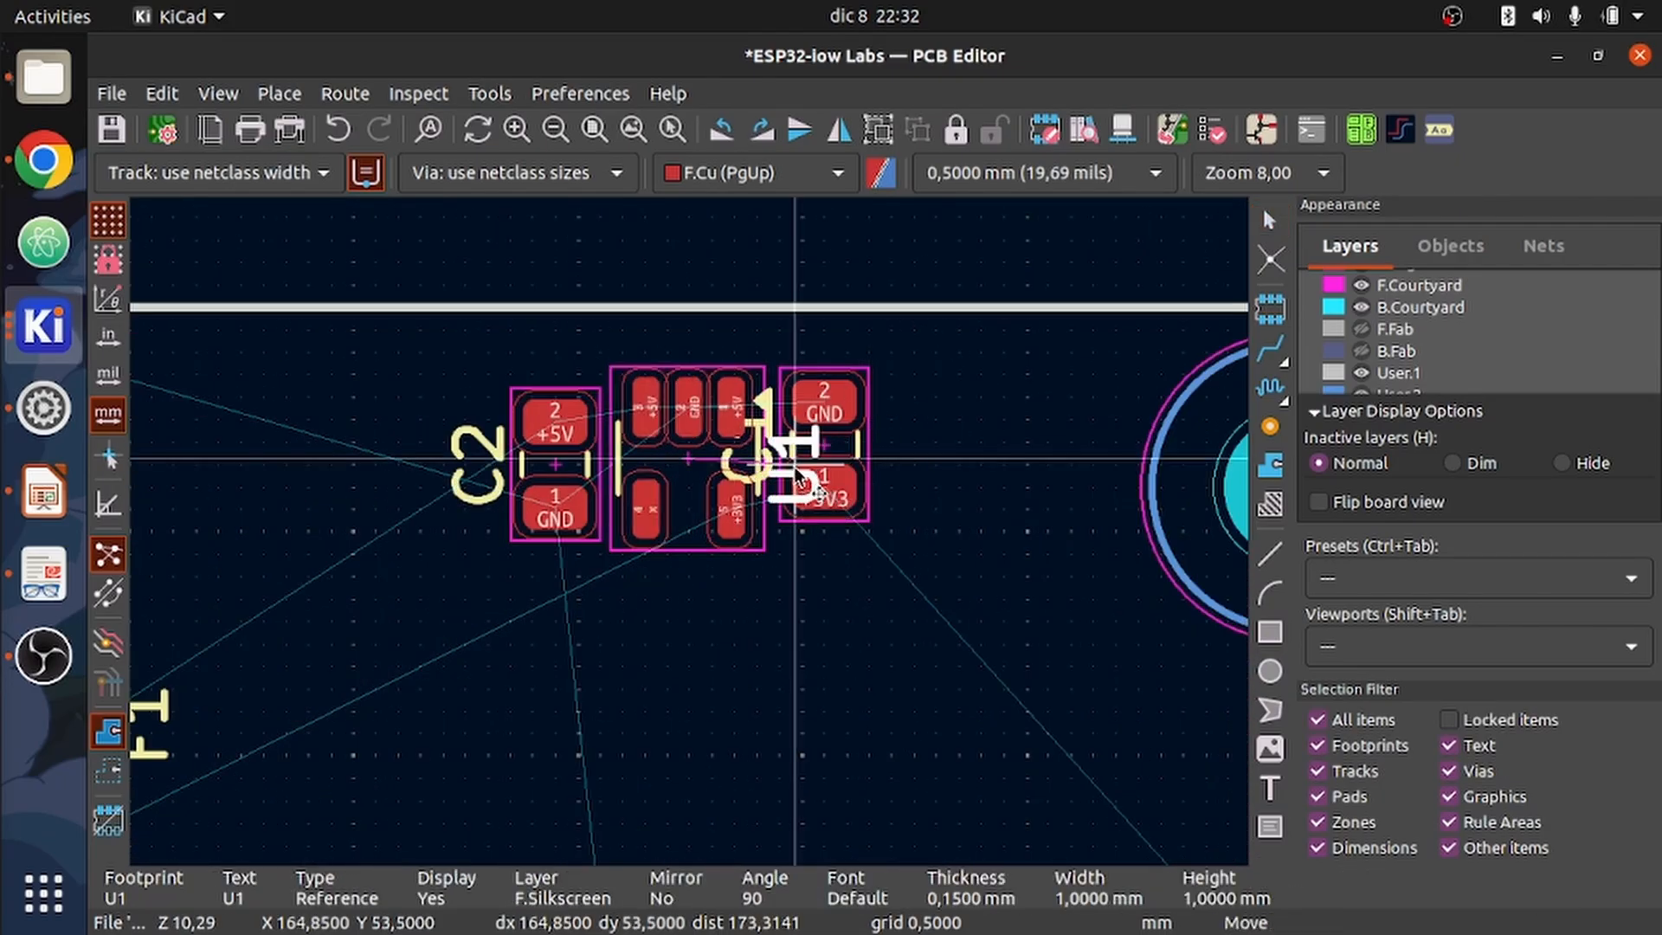
{"action": "left_click", "coordinate": [710, 606]}
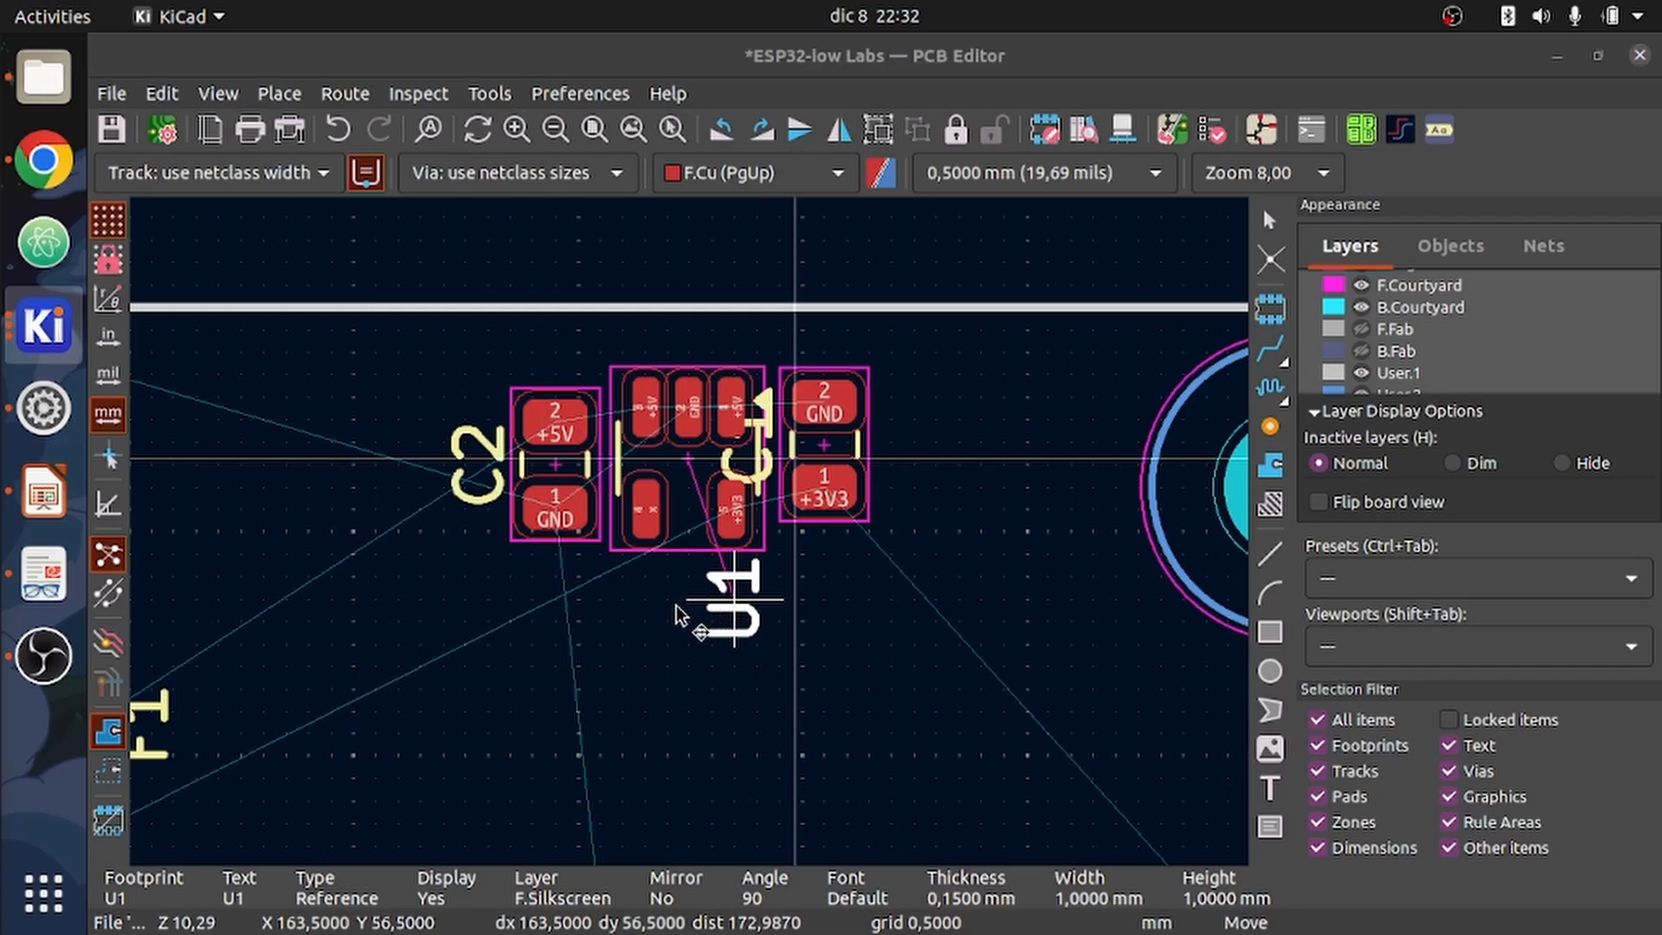
{"action": "double_click", "coordinate": [710, 606]}
{"action": "left_click", "coordinate": [1043, 626]}
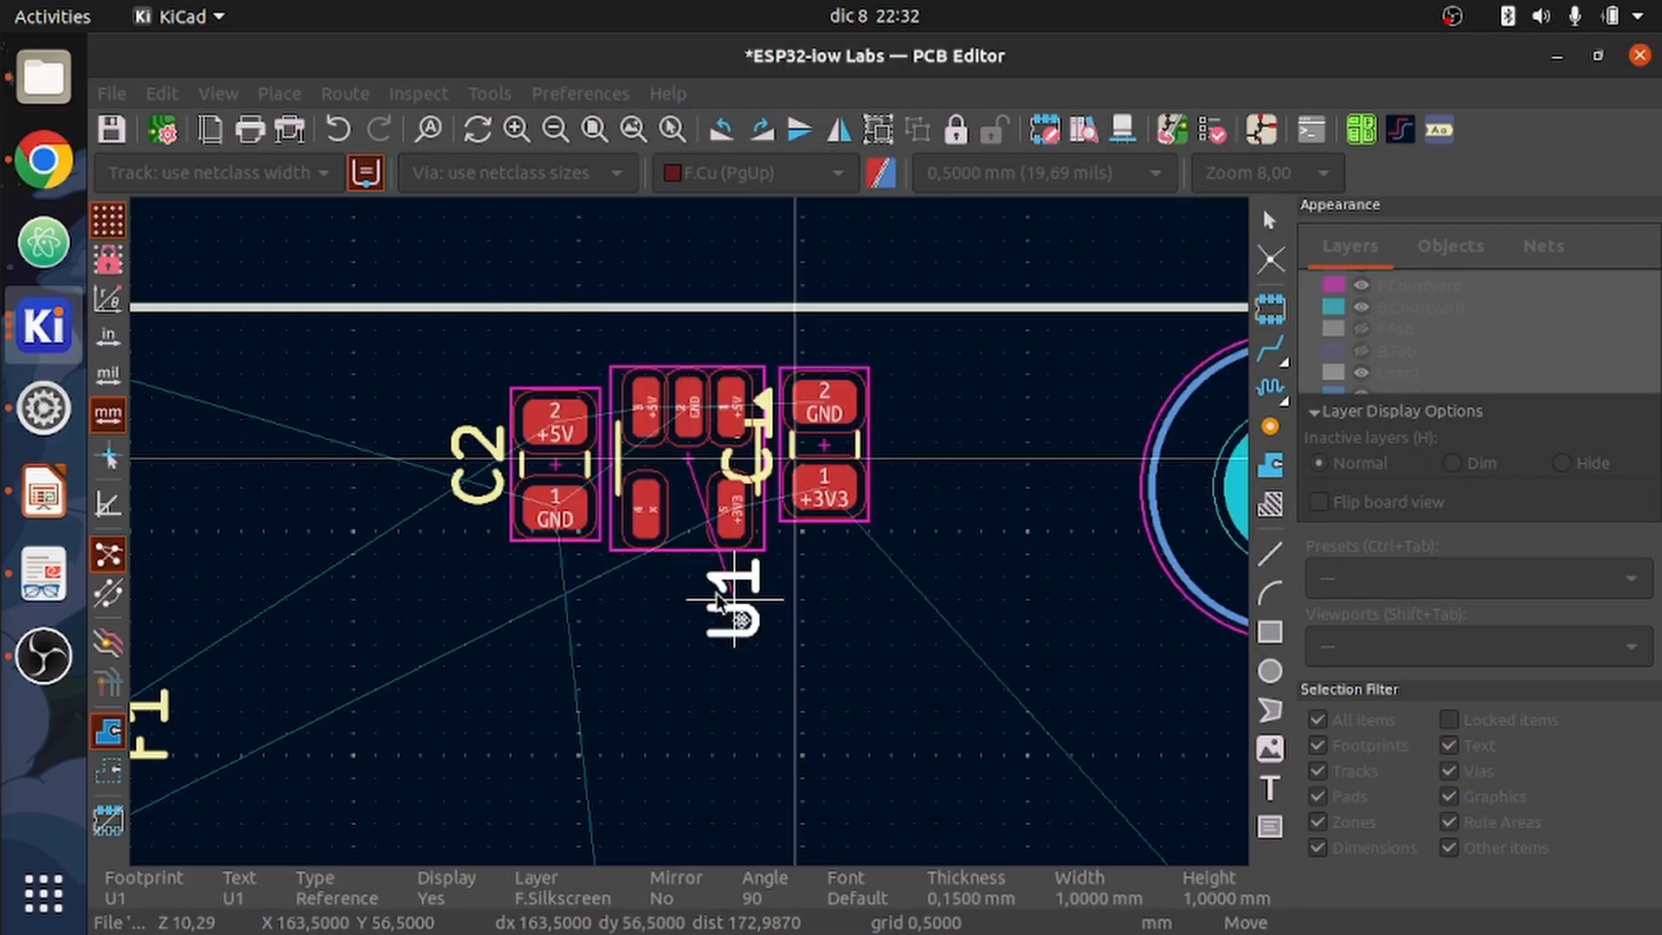
{"action": "key", "text": "r"}
{"action": "key", "text": "r"}
{"action": "key", "text": "r"}
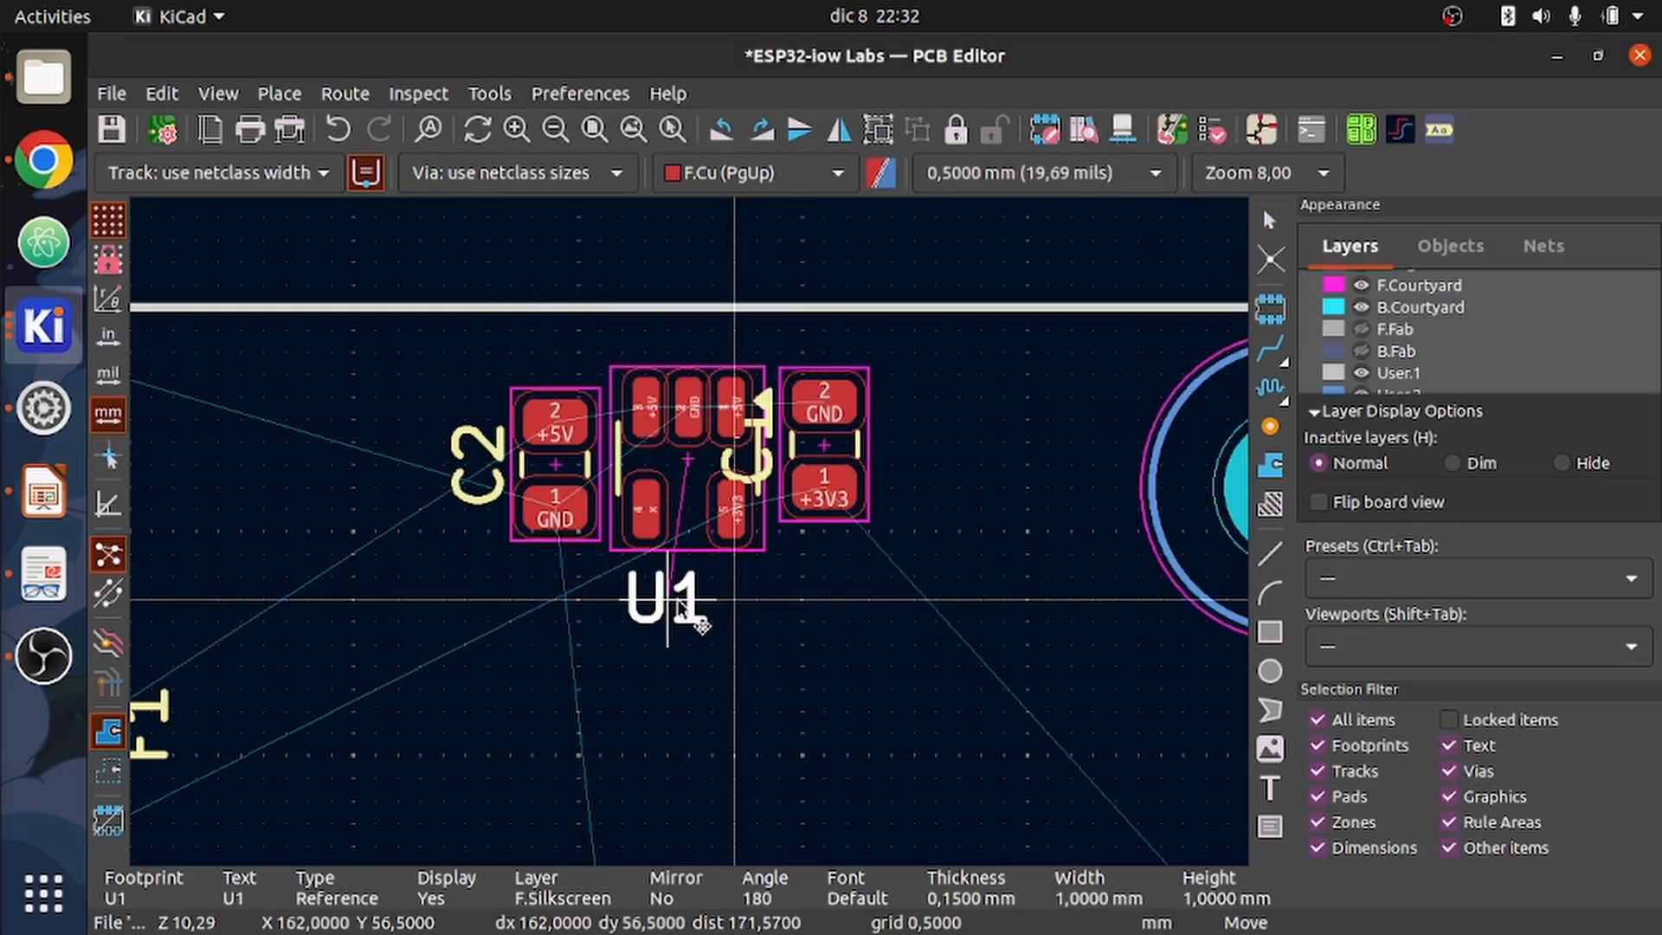
{"action": "left_click", "coordinate": [714, 593]}
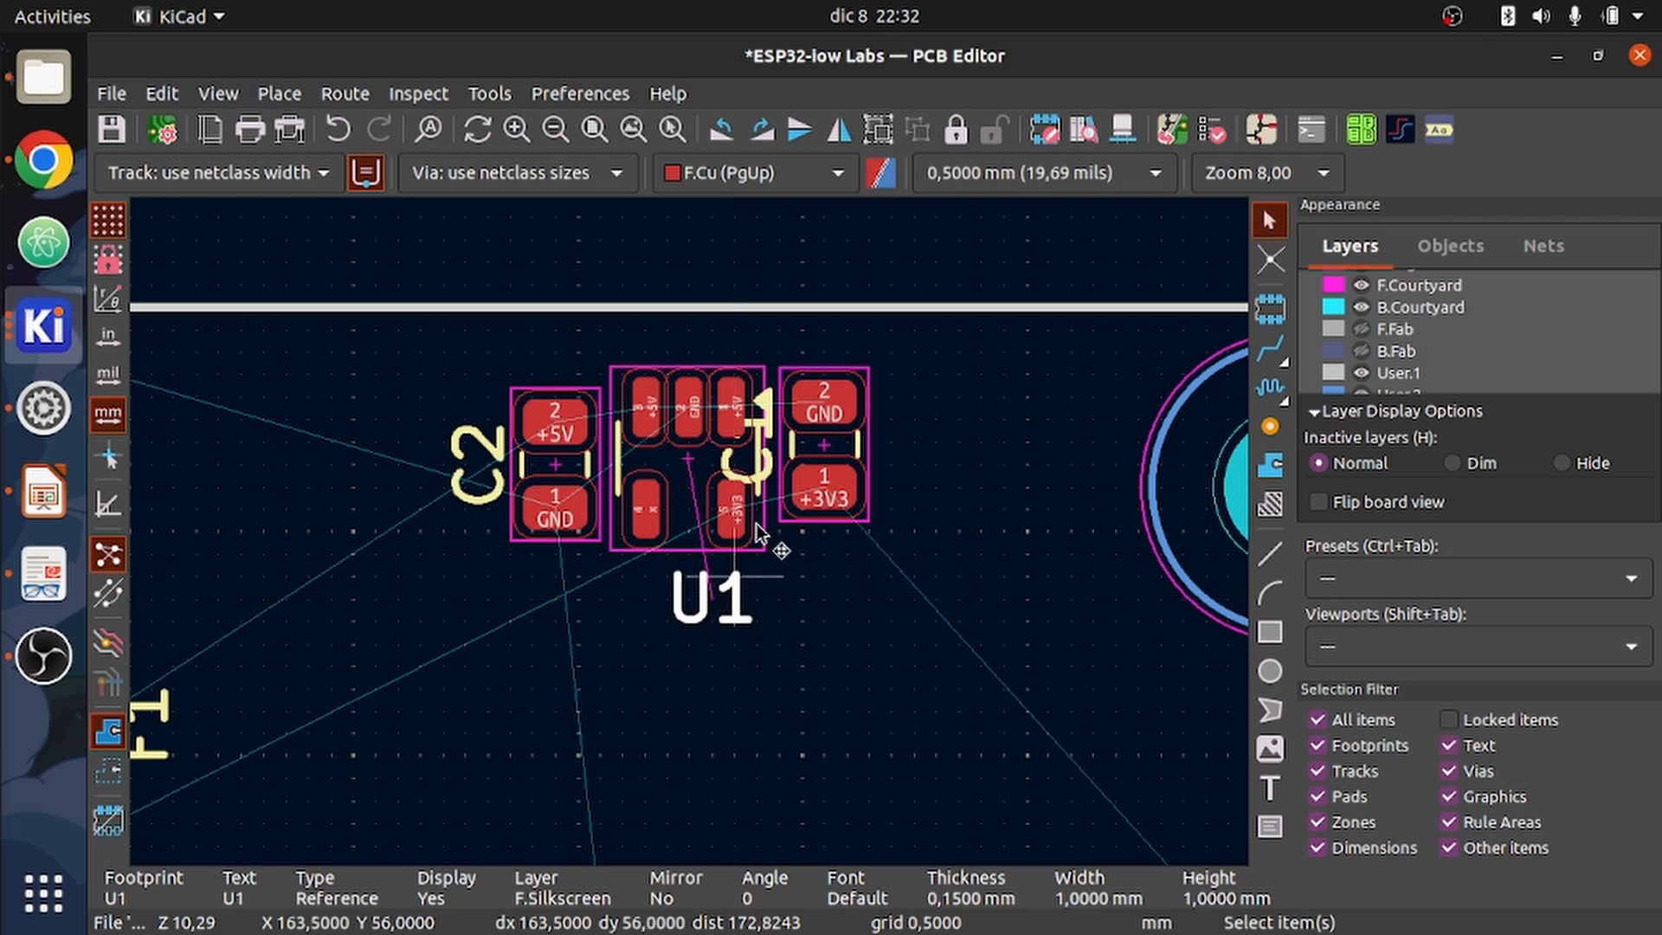
- Move the C1 reference text off U1 to the right side of capacitor C1
{"action": "left_click", "coordinate": [769, 459]}
{"action": "key", "text": "m"}
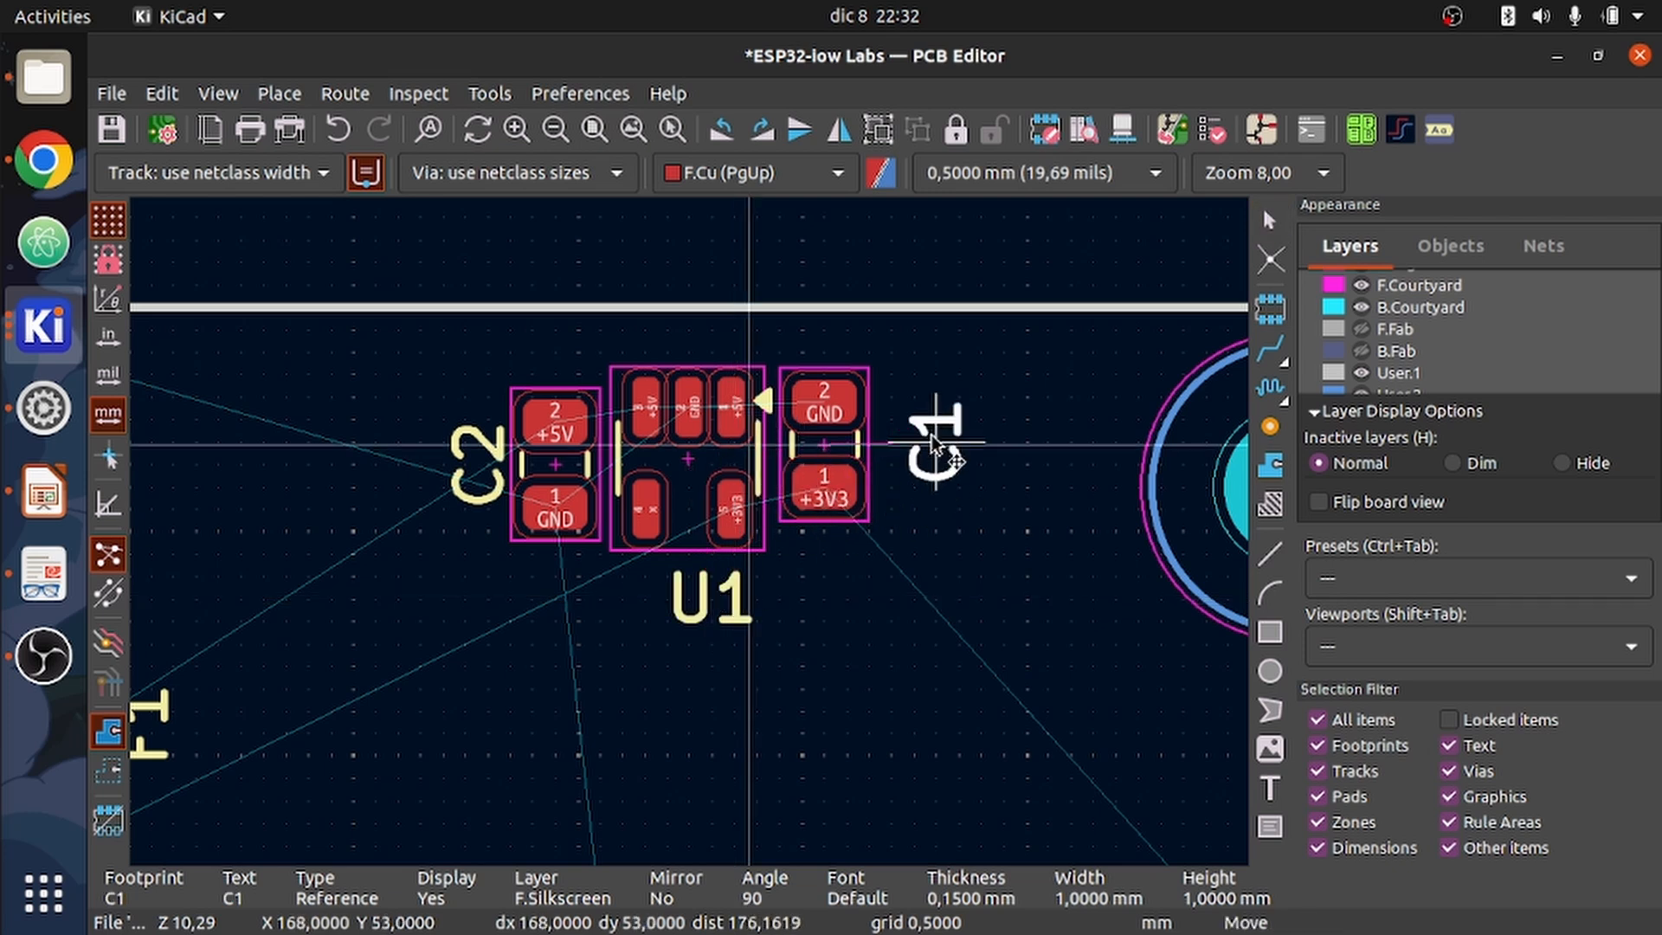
{"action": "left_click", "coordinate": [903, 452]}
{"action": "left_click", "coordinate": [903, 452]}
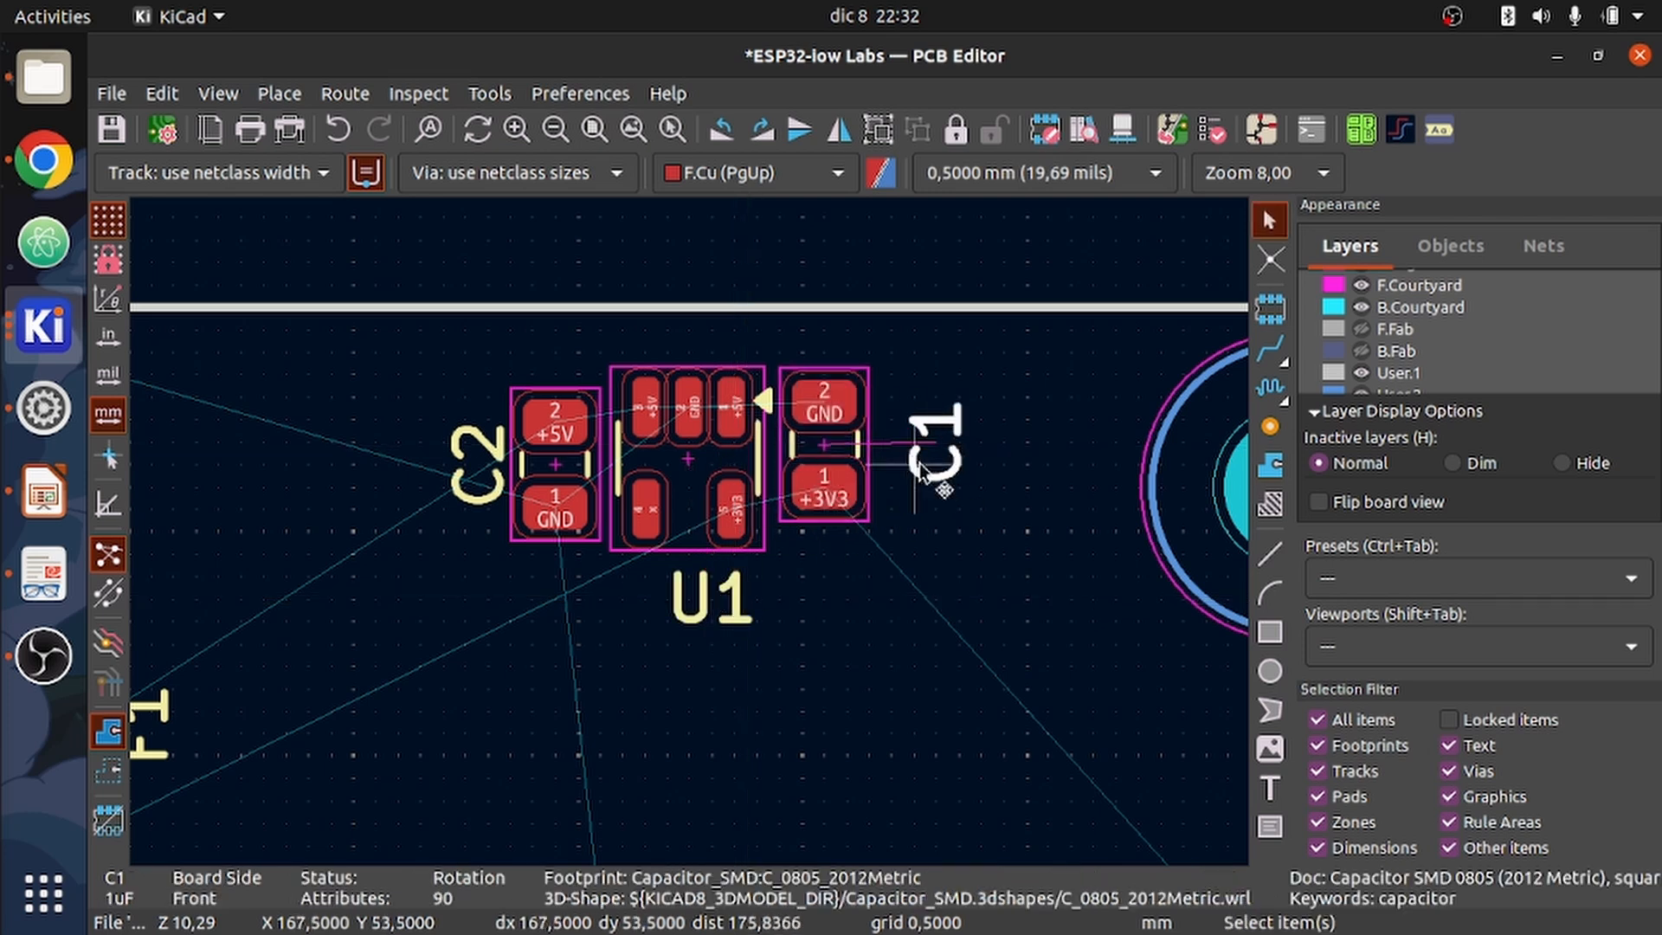
{"action": "key", "text": "m"}
{"action": "left_click", "coordinate": [916, 452]}
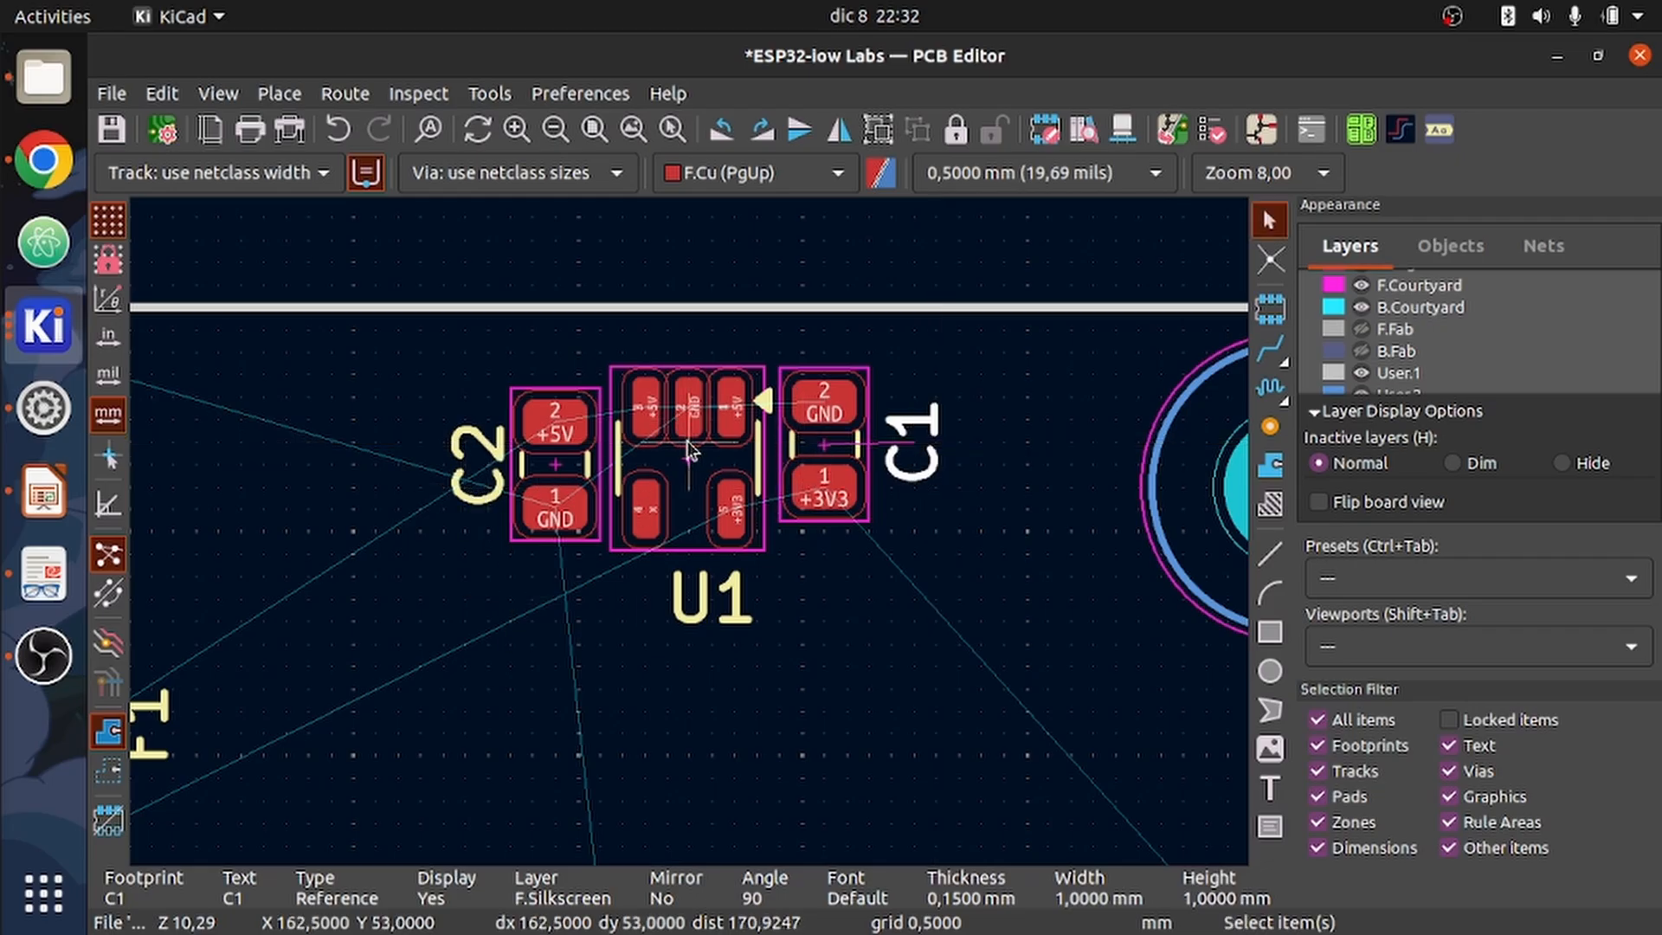
- Move capacitor C1 down to Y 53.5 mm so that it lines up with C2
{"action": "scroll", "coordinate": [805, 458], "scroll_direction": "up", "scroll_amount": 3}
{"action": "scroll", "coordinate": [689, 532], "scroll_direction": "down", "scroll_amount": 3}
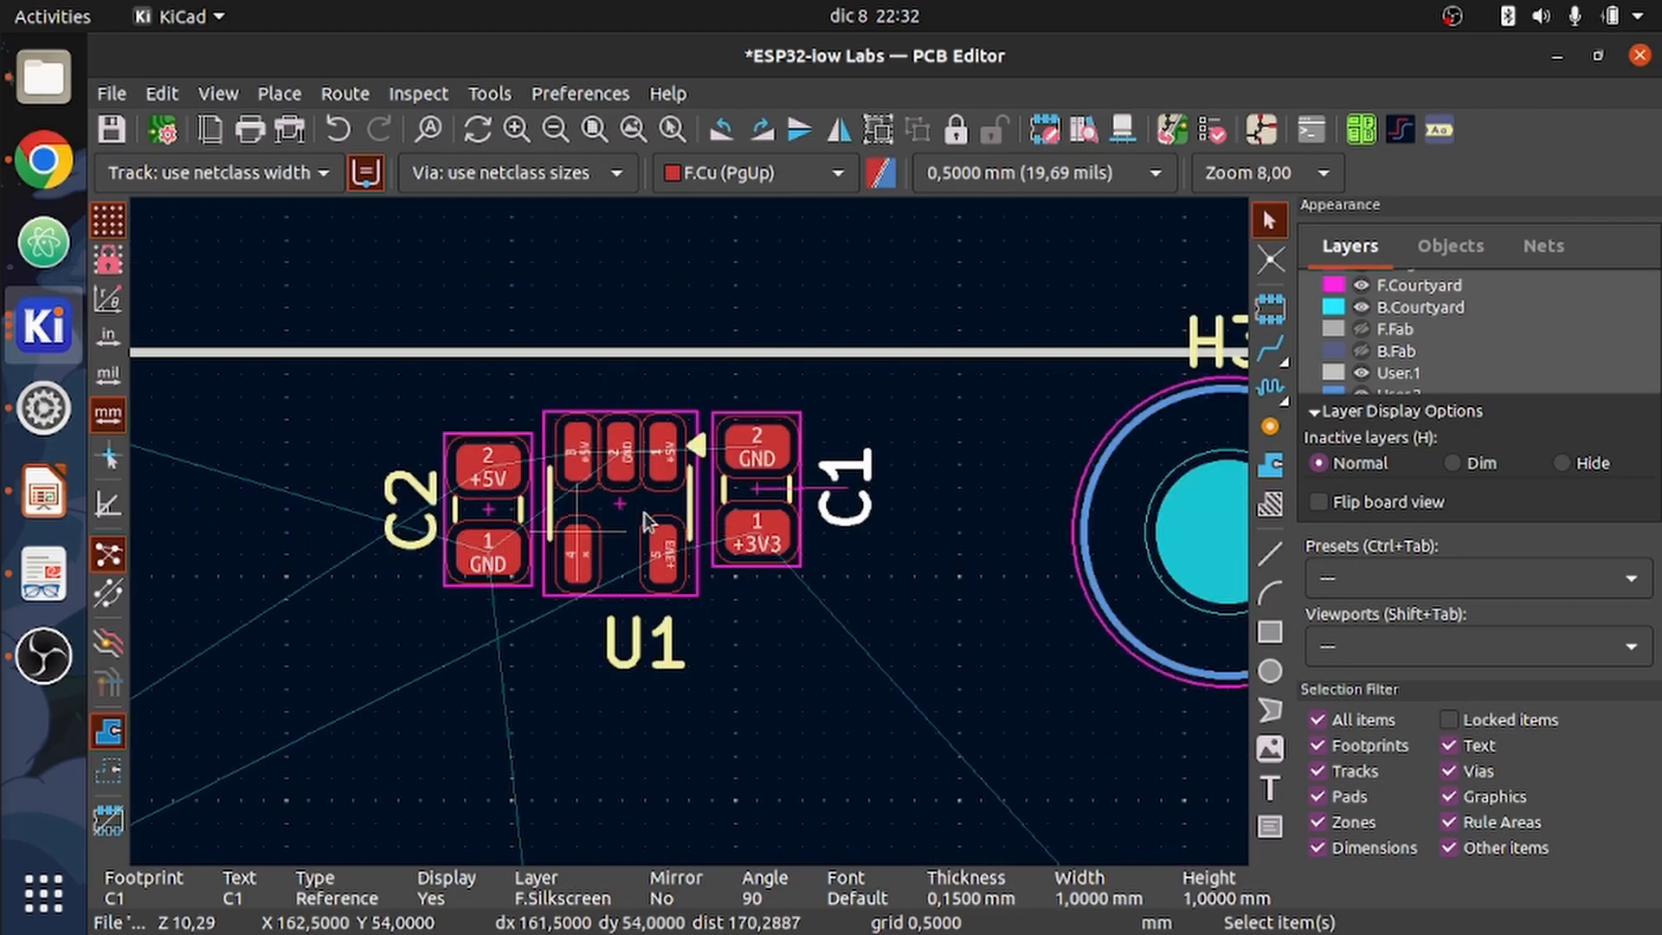
{"action": "left_click", "coordinate": [756, 495]}
{"action": "key", "text": "m"}
{"action": "left_click", "coordinate": [755, 516]}
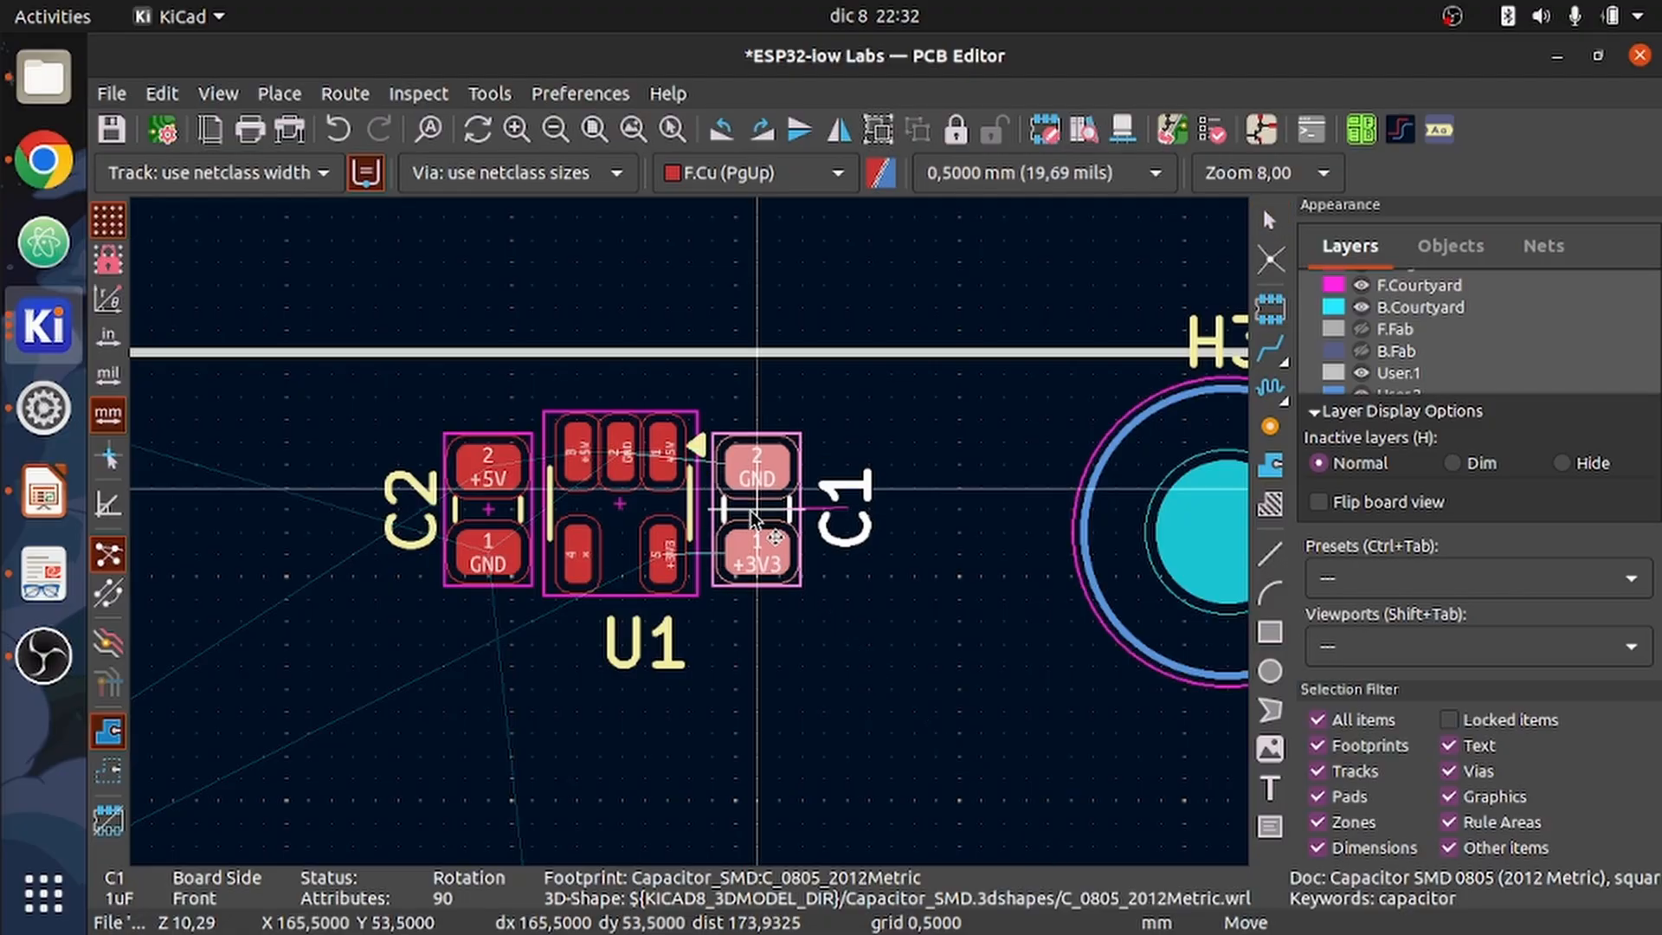
{"action": "left_click", "coordinate": [765, 621]}
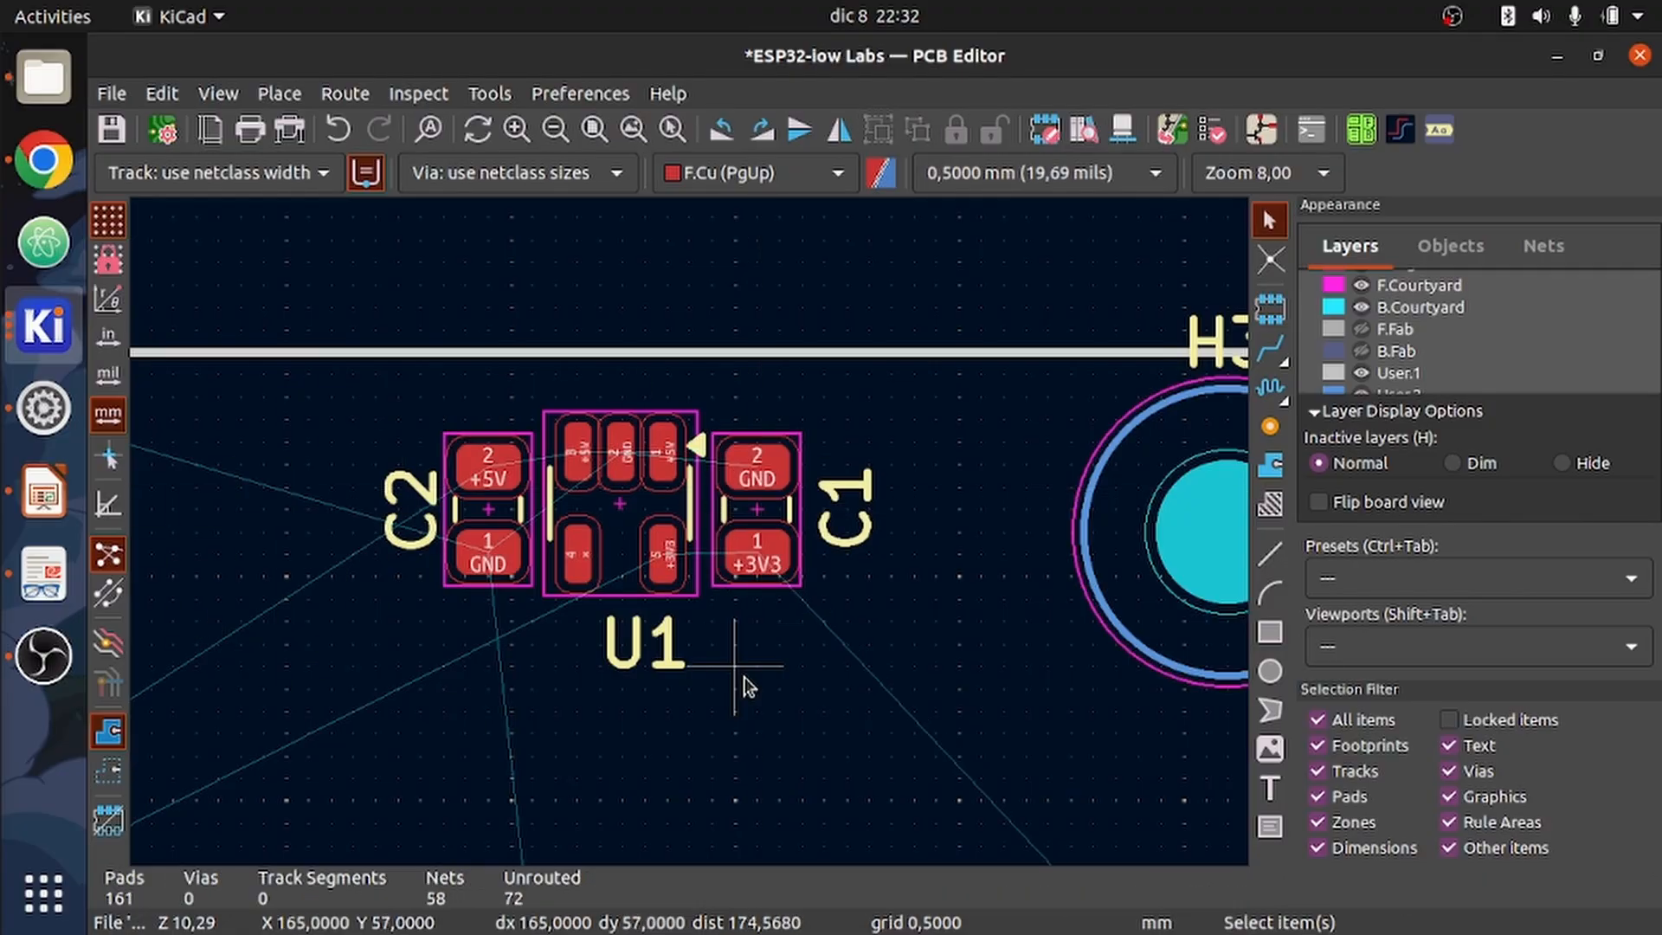
- Examine the pads, nets and ratsnest connections between C2, U1 and C1
{"action": "scroll", "coordinate": [935, 656], "scroll_direction": "left", "scroll_amount": 5}
{"action": "scroll", "coordinate": [1013, 504], "scroll_direction": "up", "scroll_amount": 2}
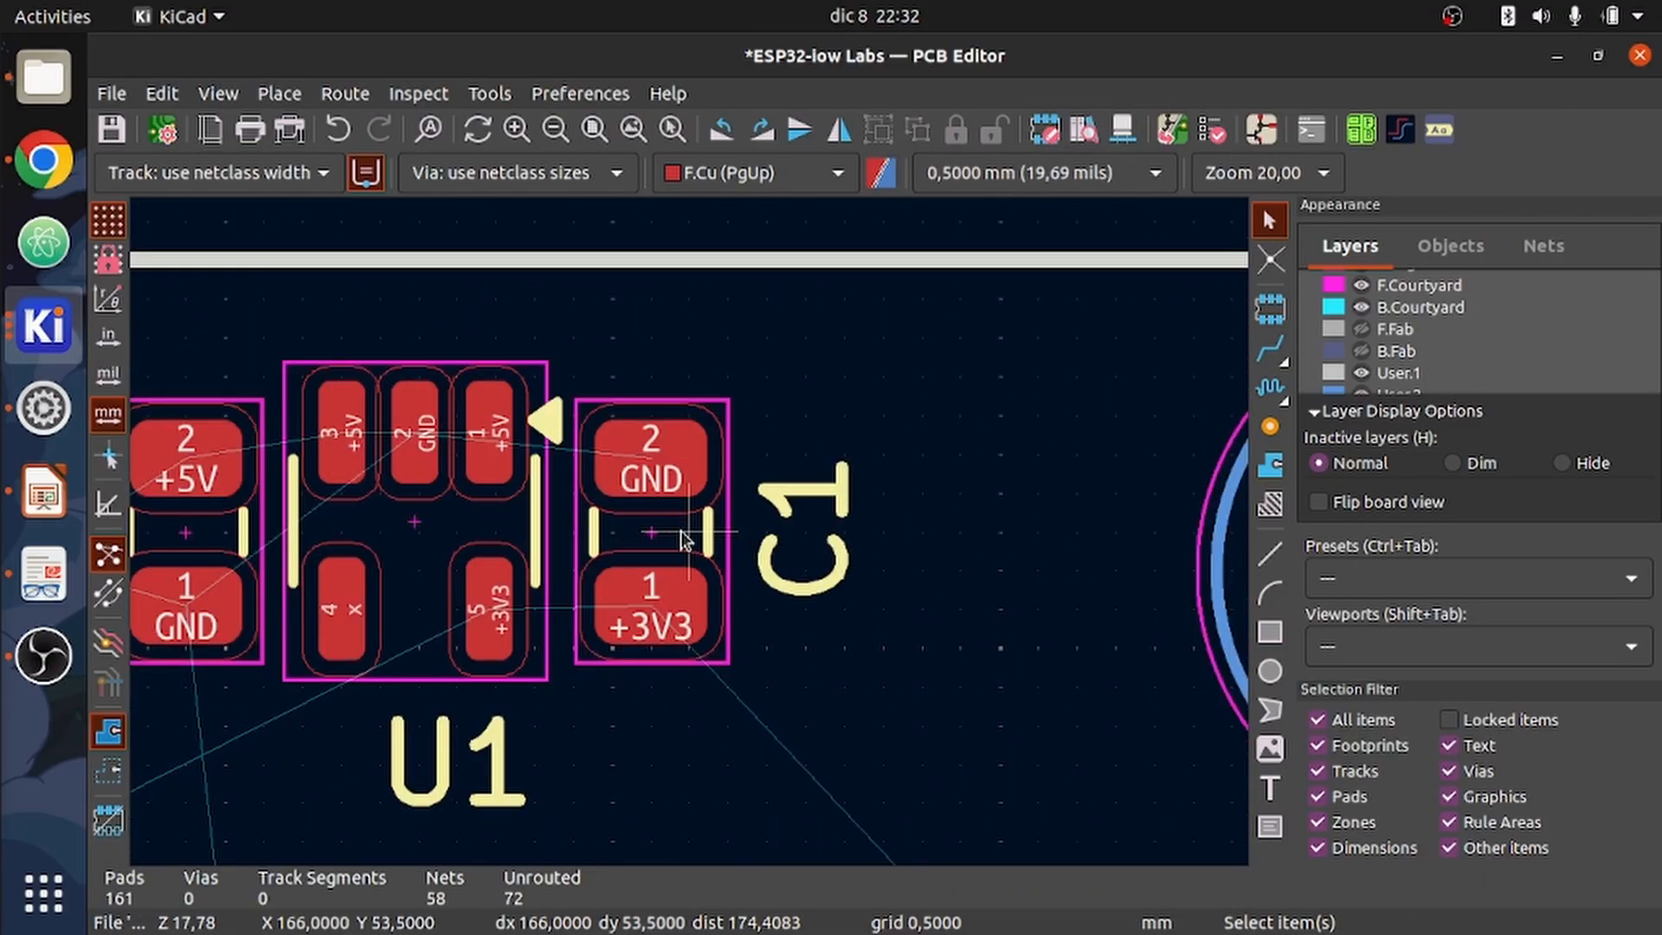
{"action": "scroll", "coordinate": [689, 562], "scroll_direction": "down", "scroll_amount": 2}
{"action": "middle_click_drag", "start_coordinate": [673, 679], "coordinate": [879, 641]}
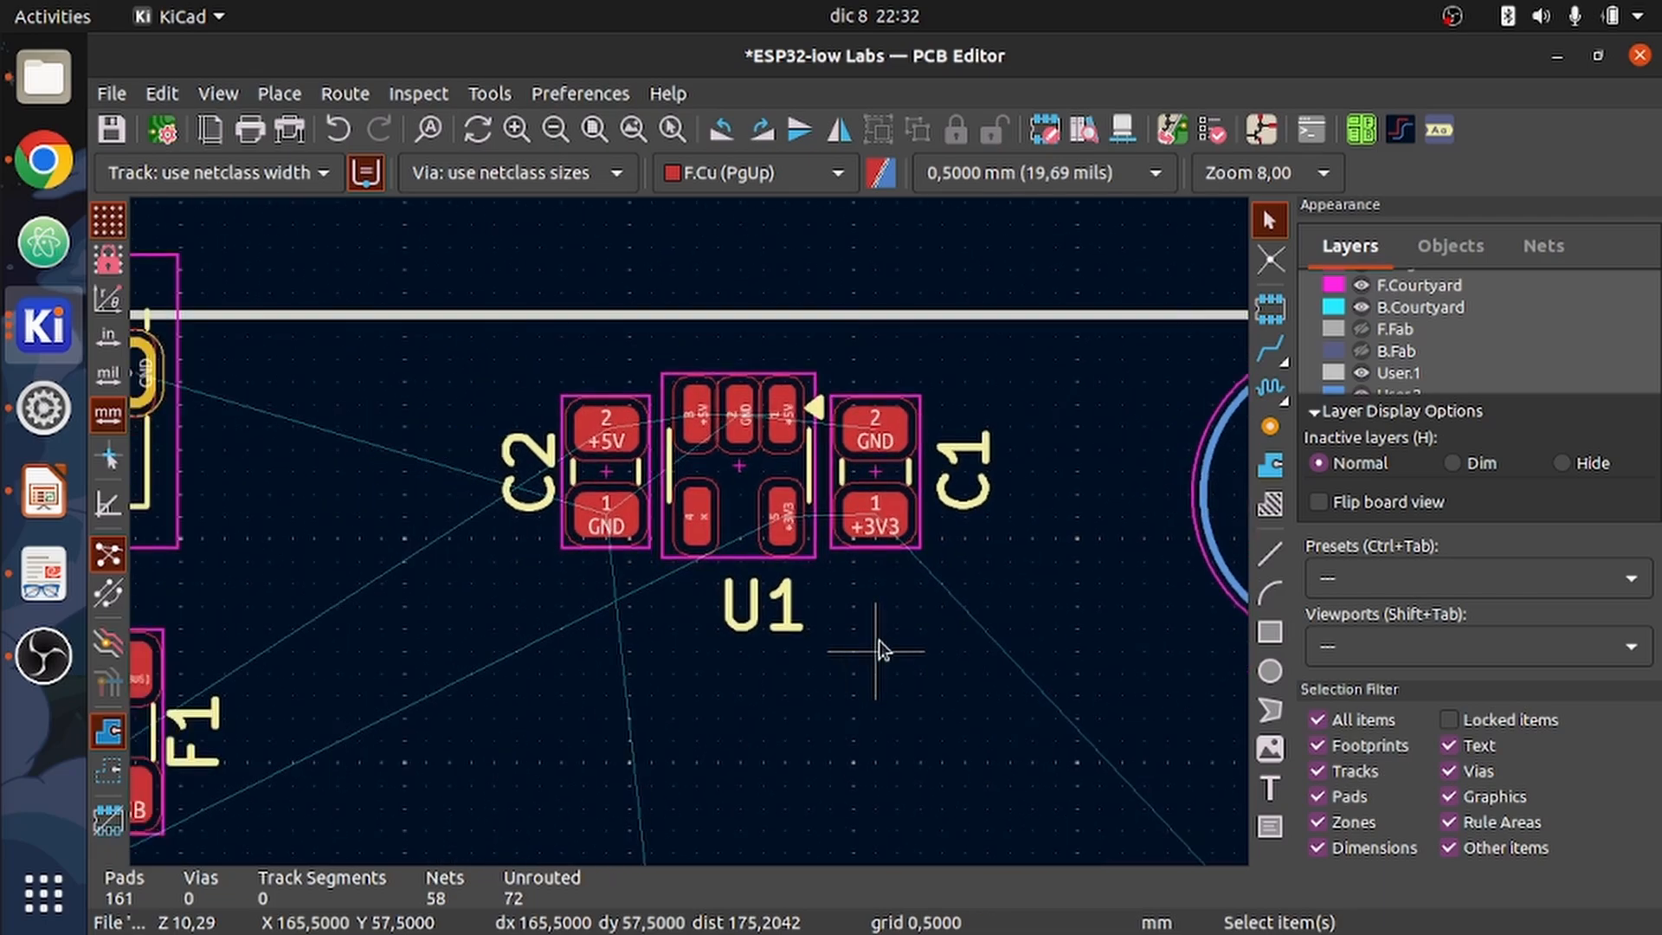
{"action": "scroll", "coordinate": [880, 640], "scroll_direction": "up", "scroll_amount": 3}
{"action": "scroll", "coordinate": [689, 531], "scroll_direction": "down", "scroll_amount": 2}
{"action": "scroll", "coordinate": [689, 531], "scroll_direction": "up", "scroll_amount": 3}
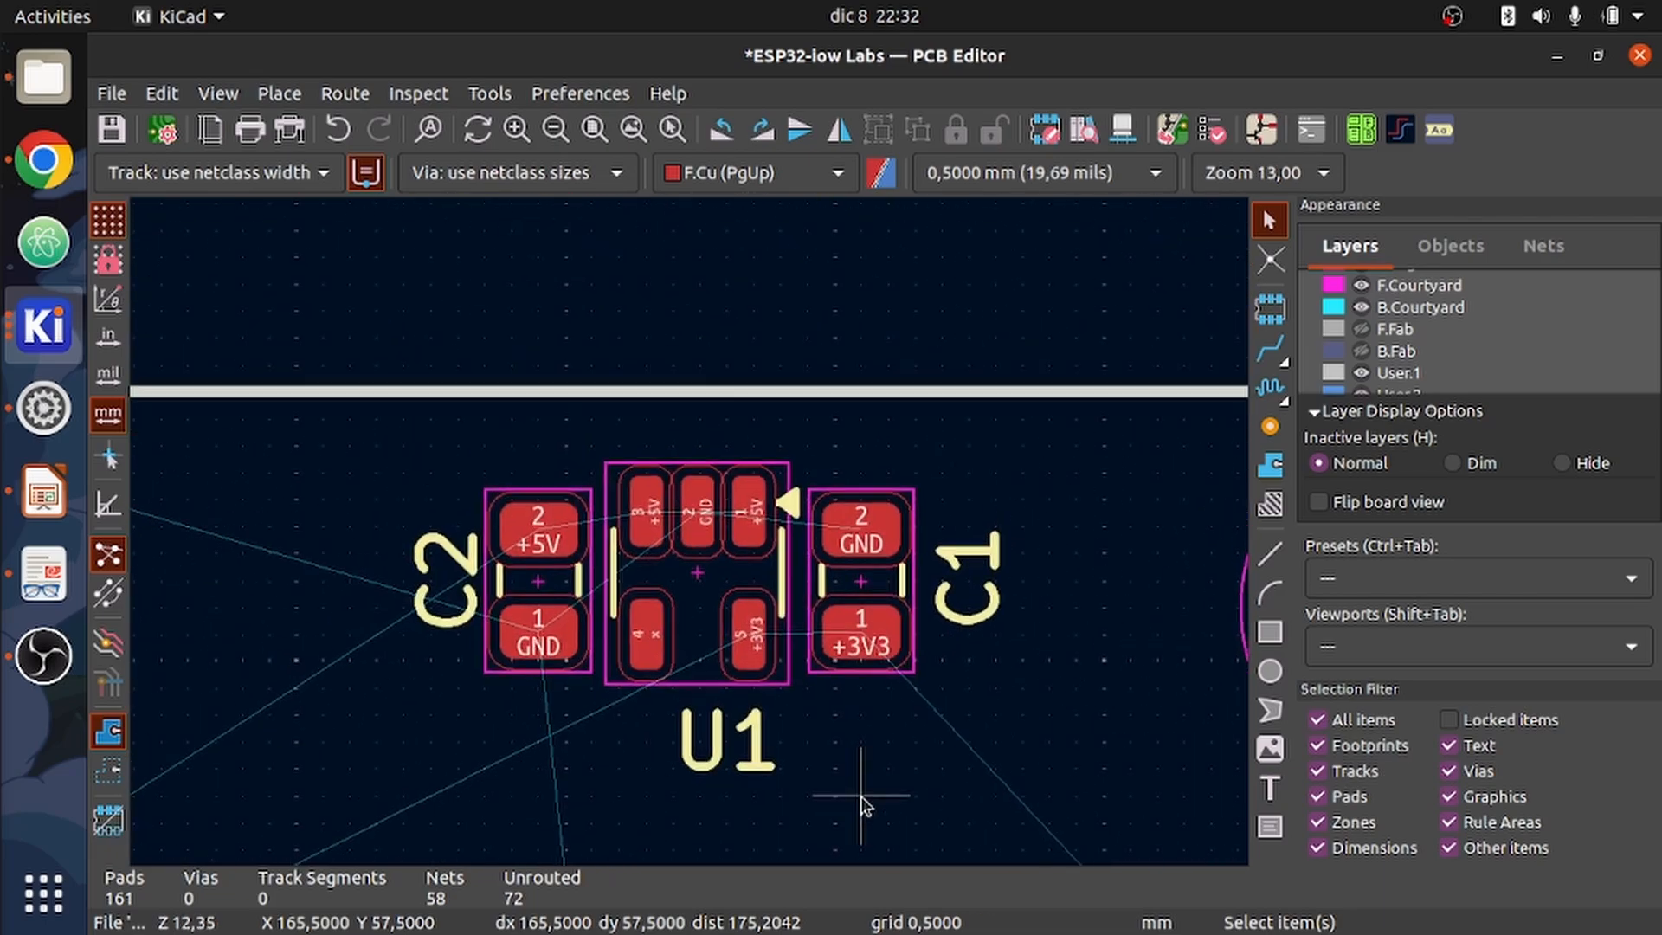
{"action": "scroll", "coordinate": [690, 541], "scroll_direction": "down", "scroll_amount": 1}
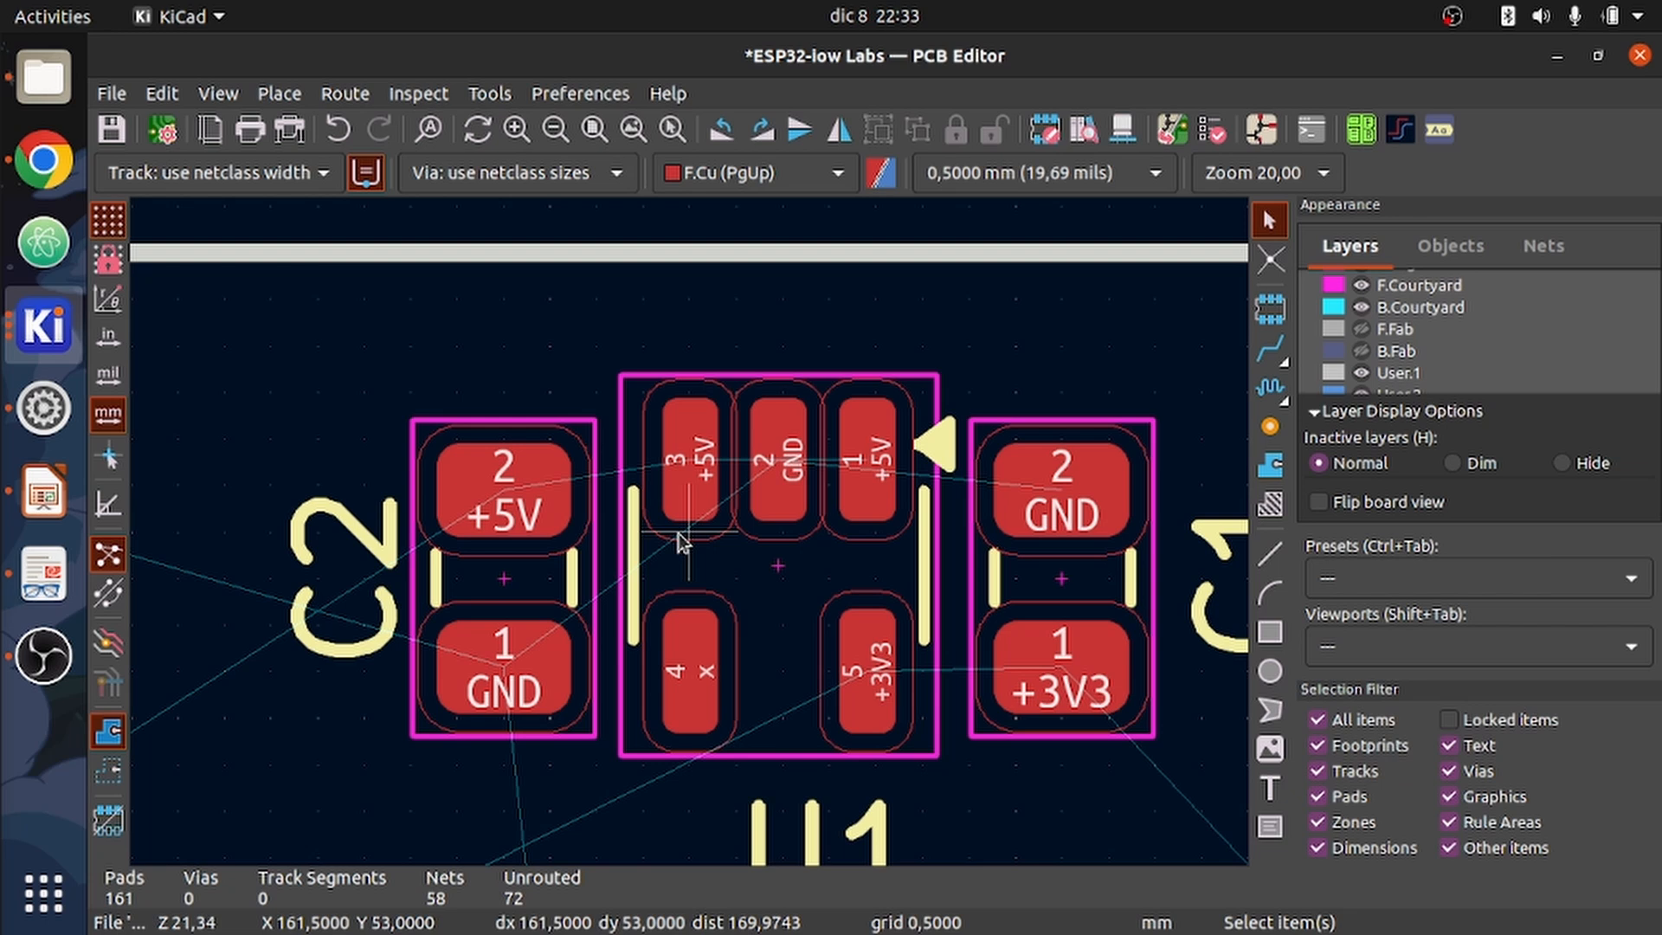
{"action": "scroll", "coordinate": [684, 538], "scroll_direction": "up", "scroll_amount": 2}
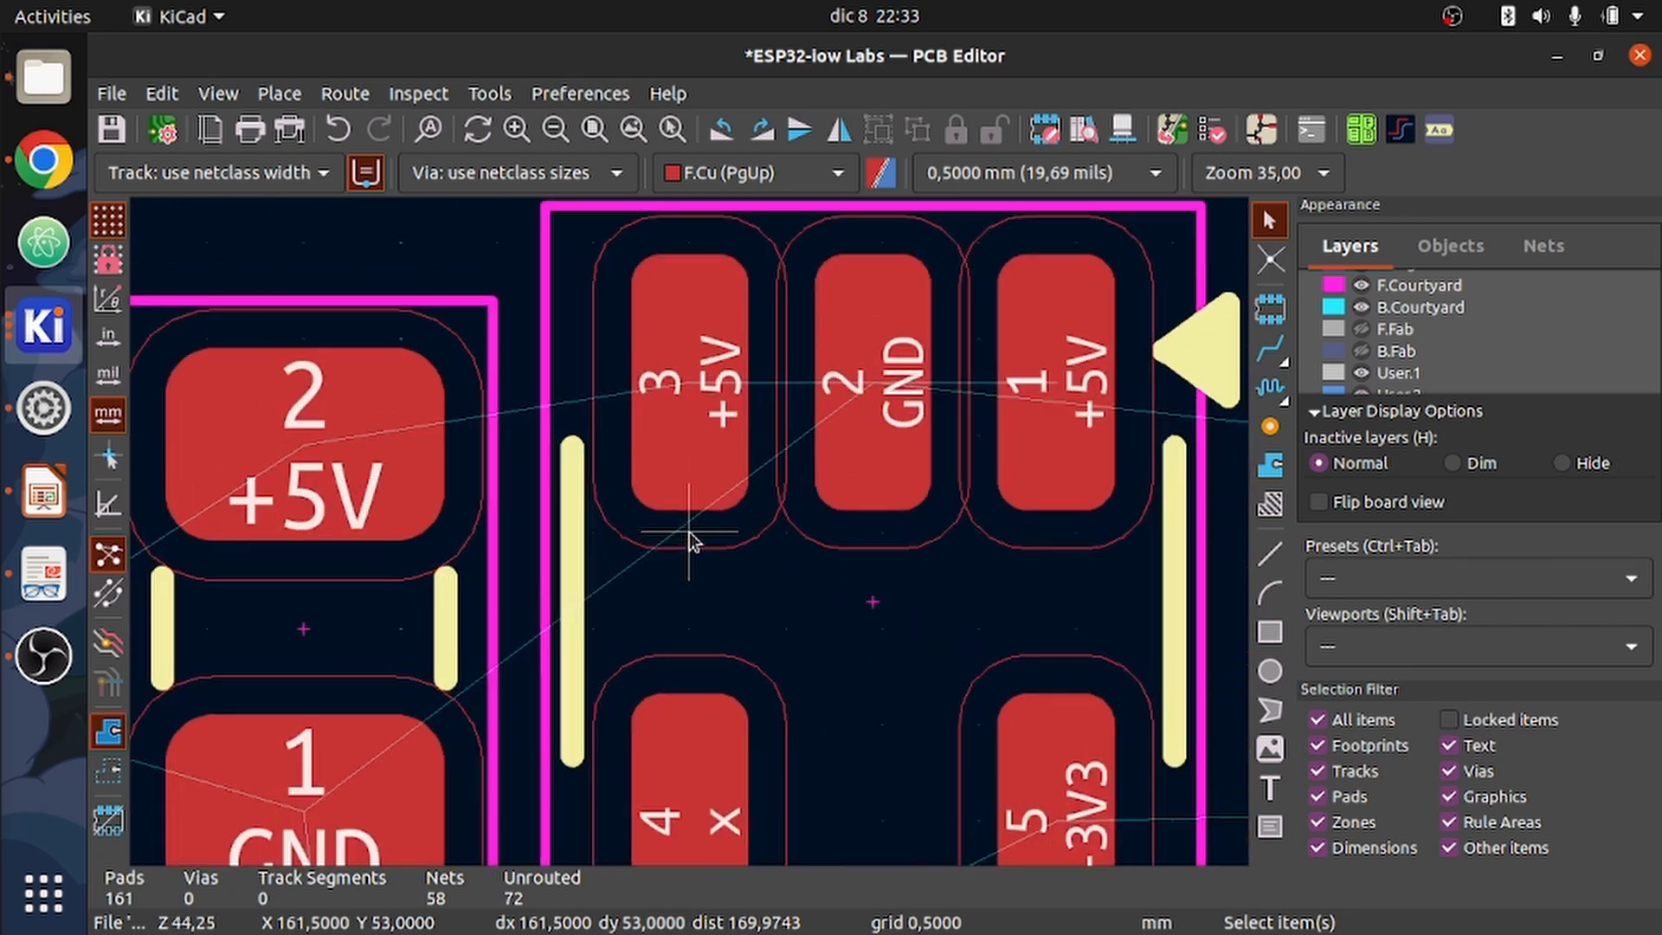
{"action": "scroll", "coordinate": [684, 539], "scroll_direction": "down", "scroll_amount": 2}
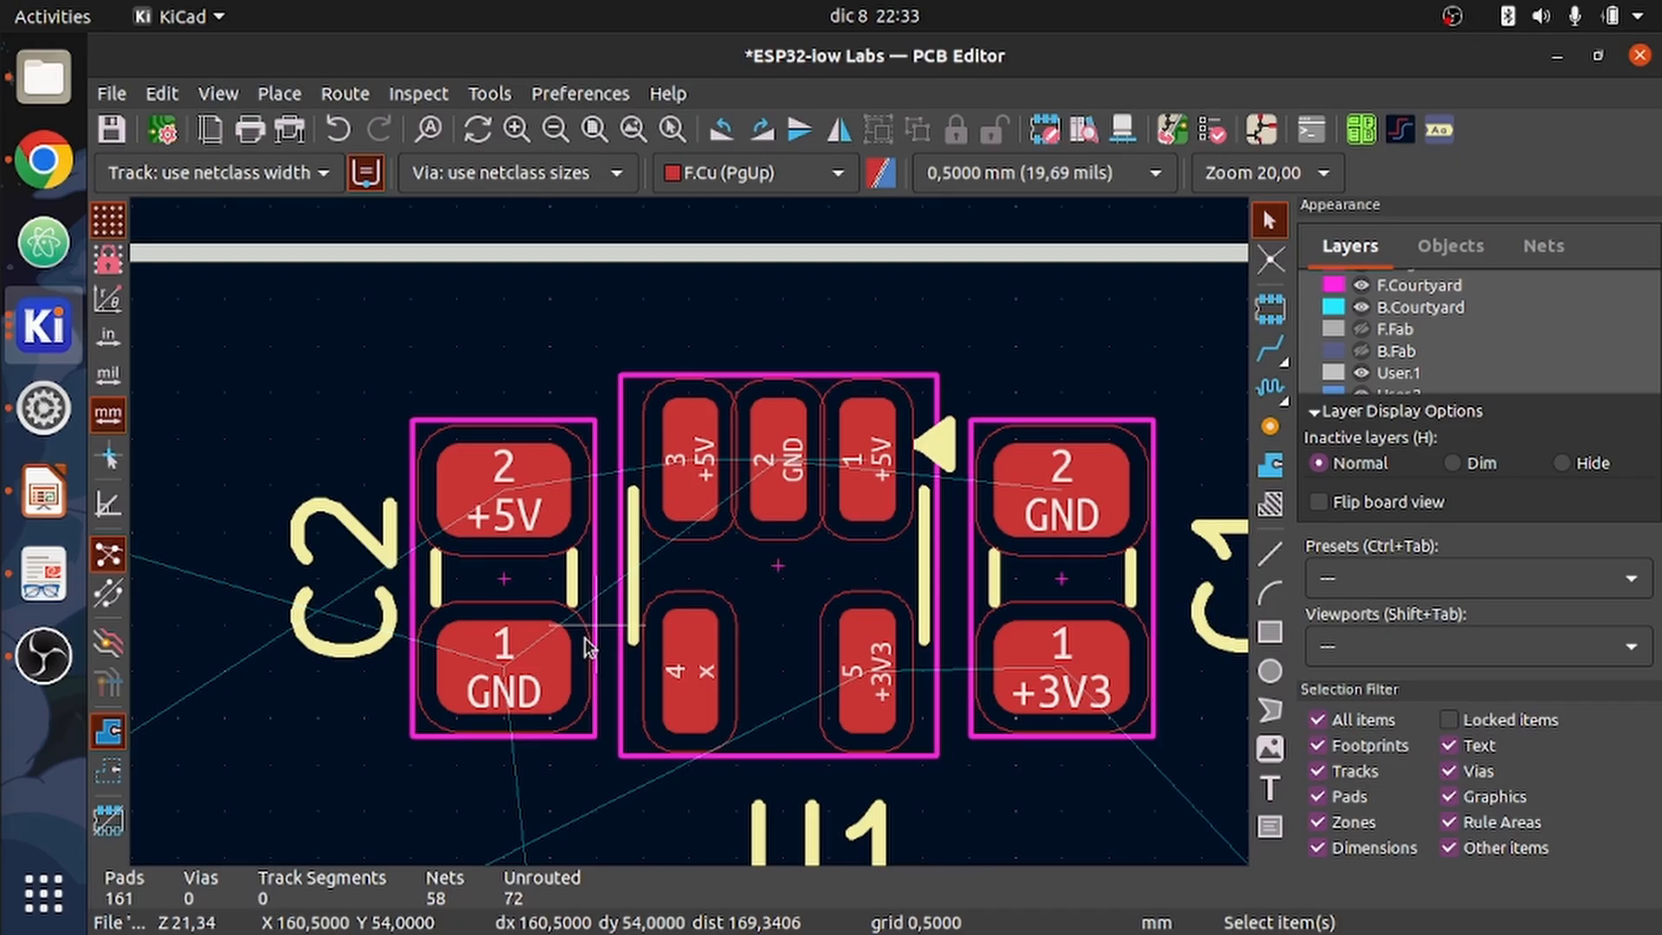
{"action": "scroll", "coordinate": [964, 449], "scroll_direction": "down", "scroll_amount": 2}
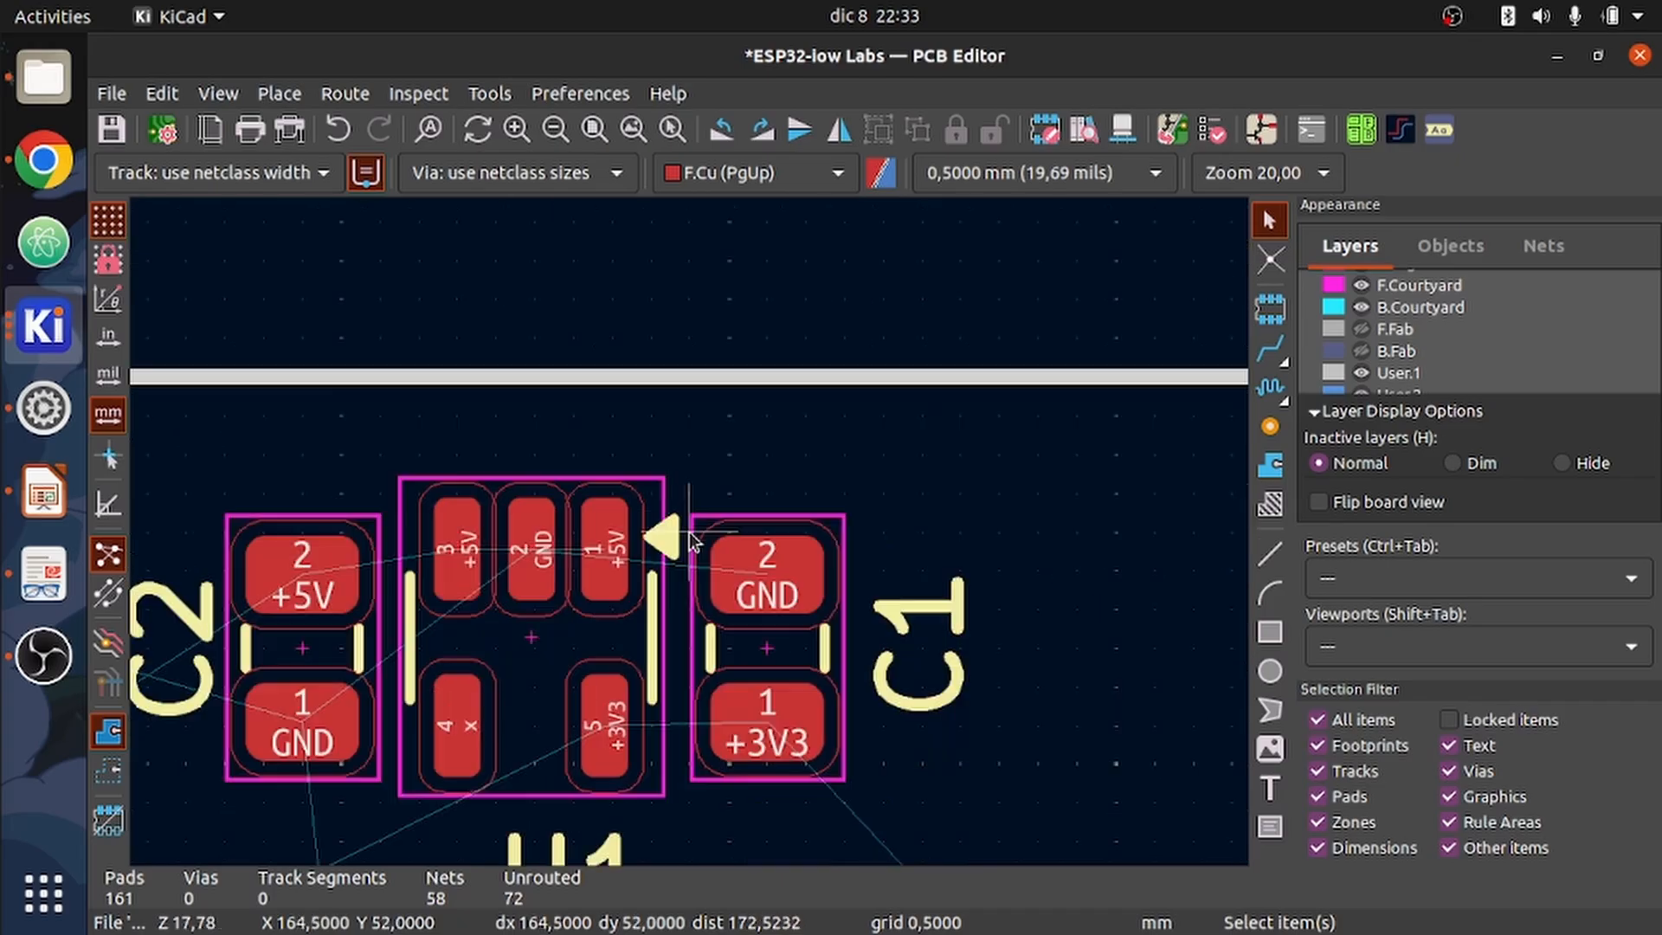
{"action": "scroll", "coordinate": [689, 539], "scroll_direction": "up", "scroll_amount": 3}
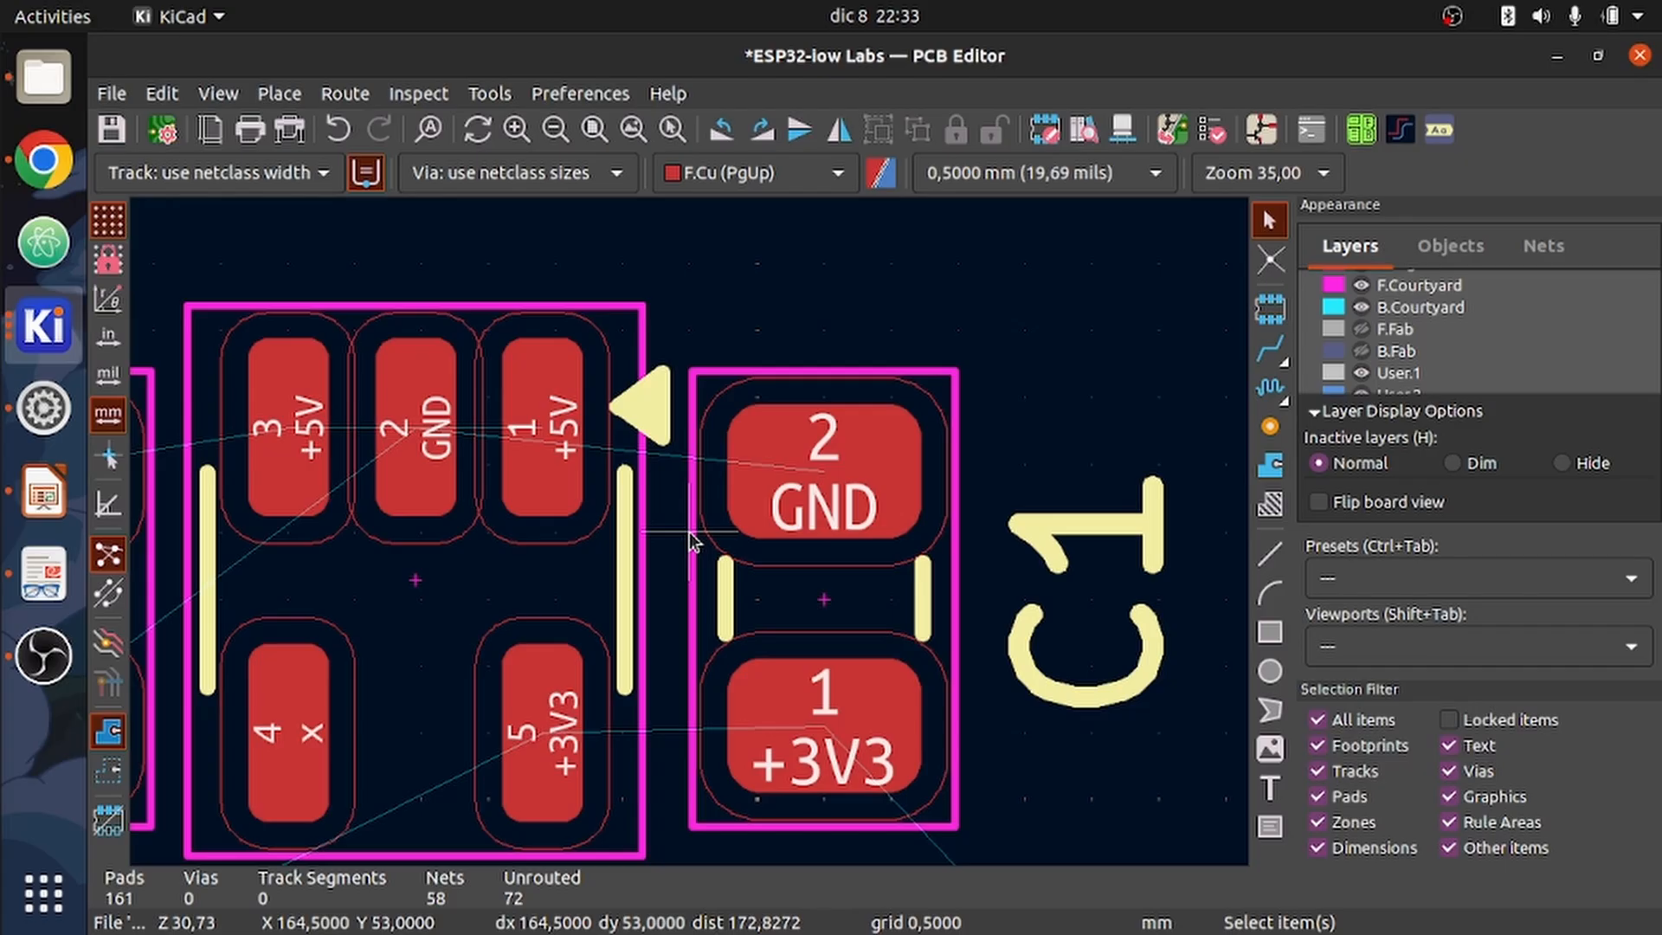
{"action": "scroll", "coordinate": [690, 541], "scroll_direction": "down", "scroll_amount": 2}
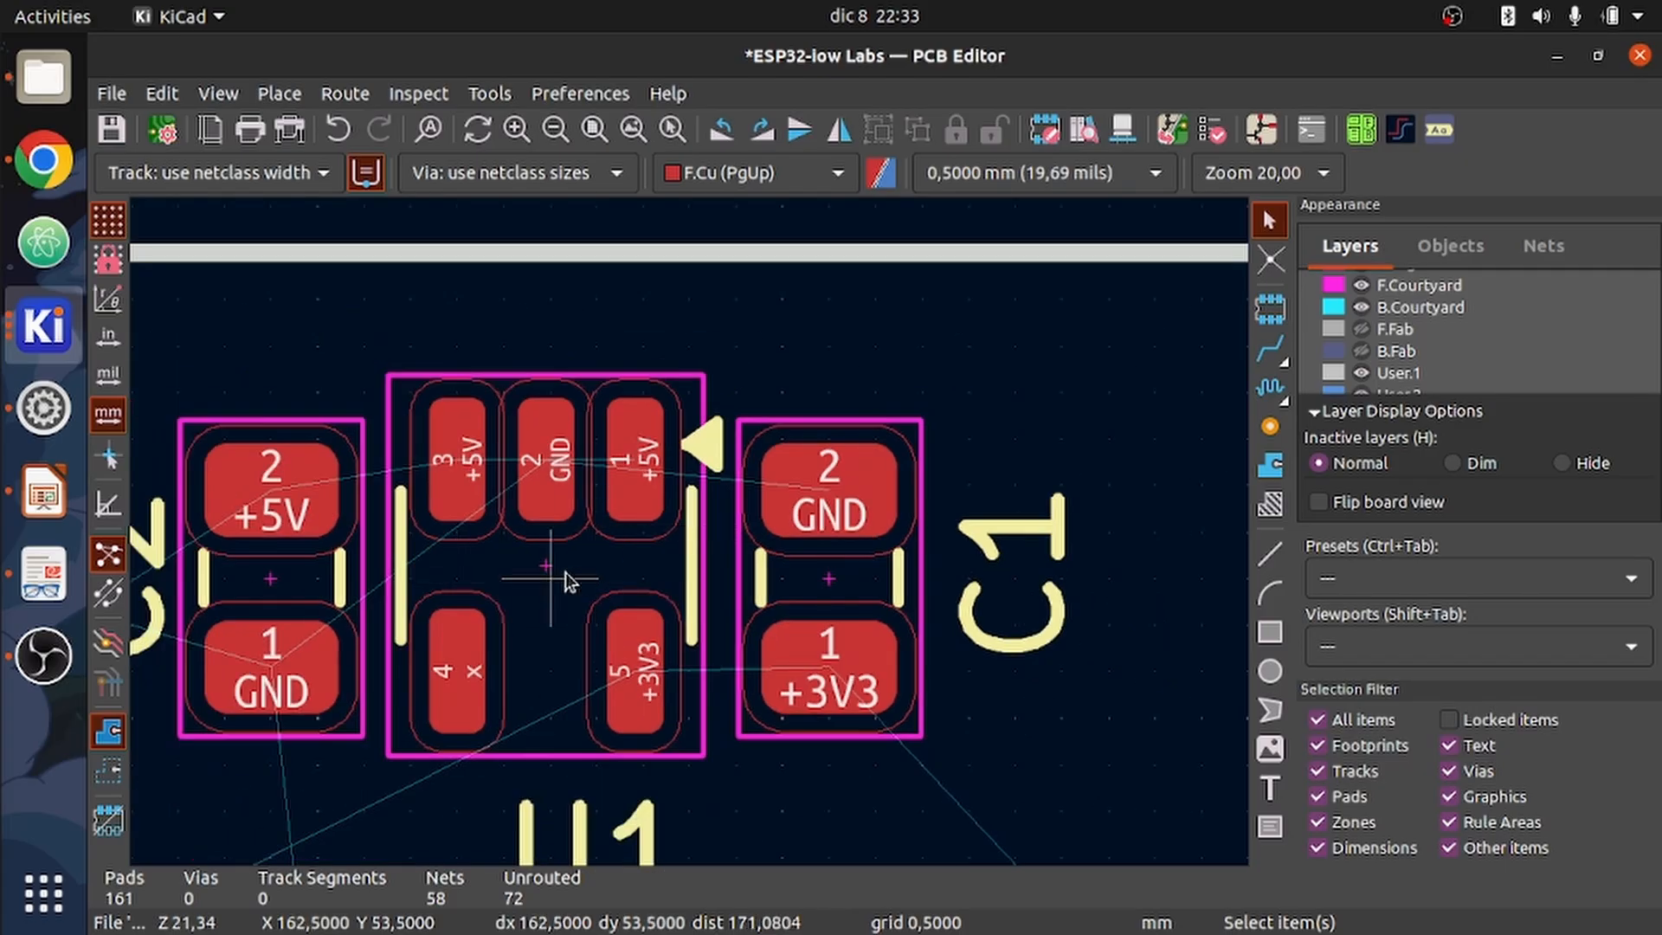
- Add pre-defined track widths of 10 mil and 24 mil to the board setup
{"action": "left_click", "coordinate": [212, 174]}
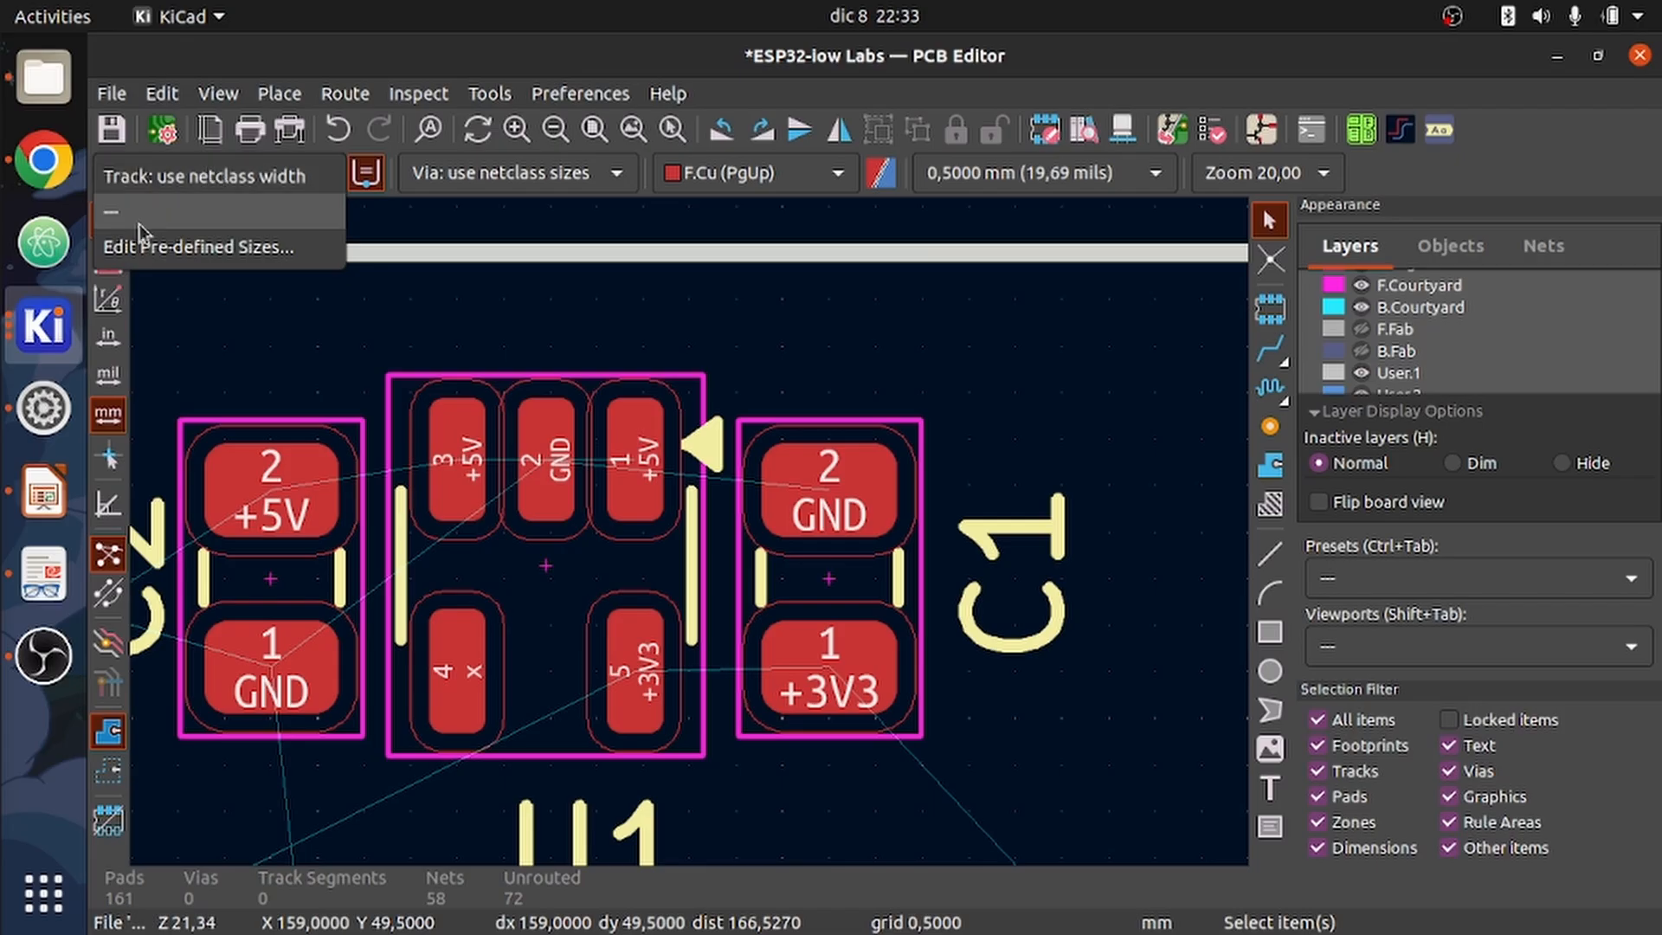
{"action": "left_click", "coordinate": [251, 249]}
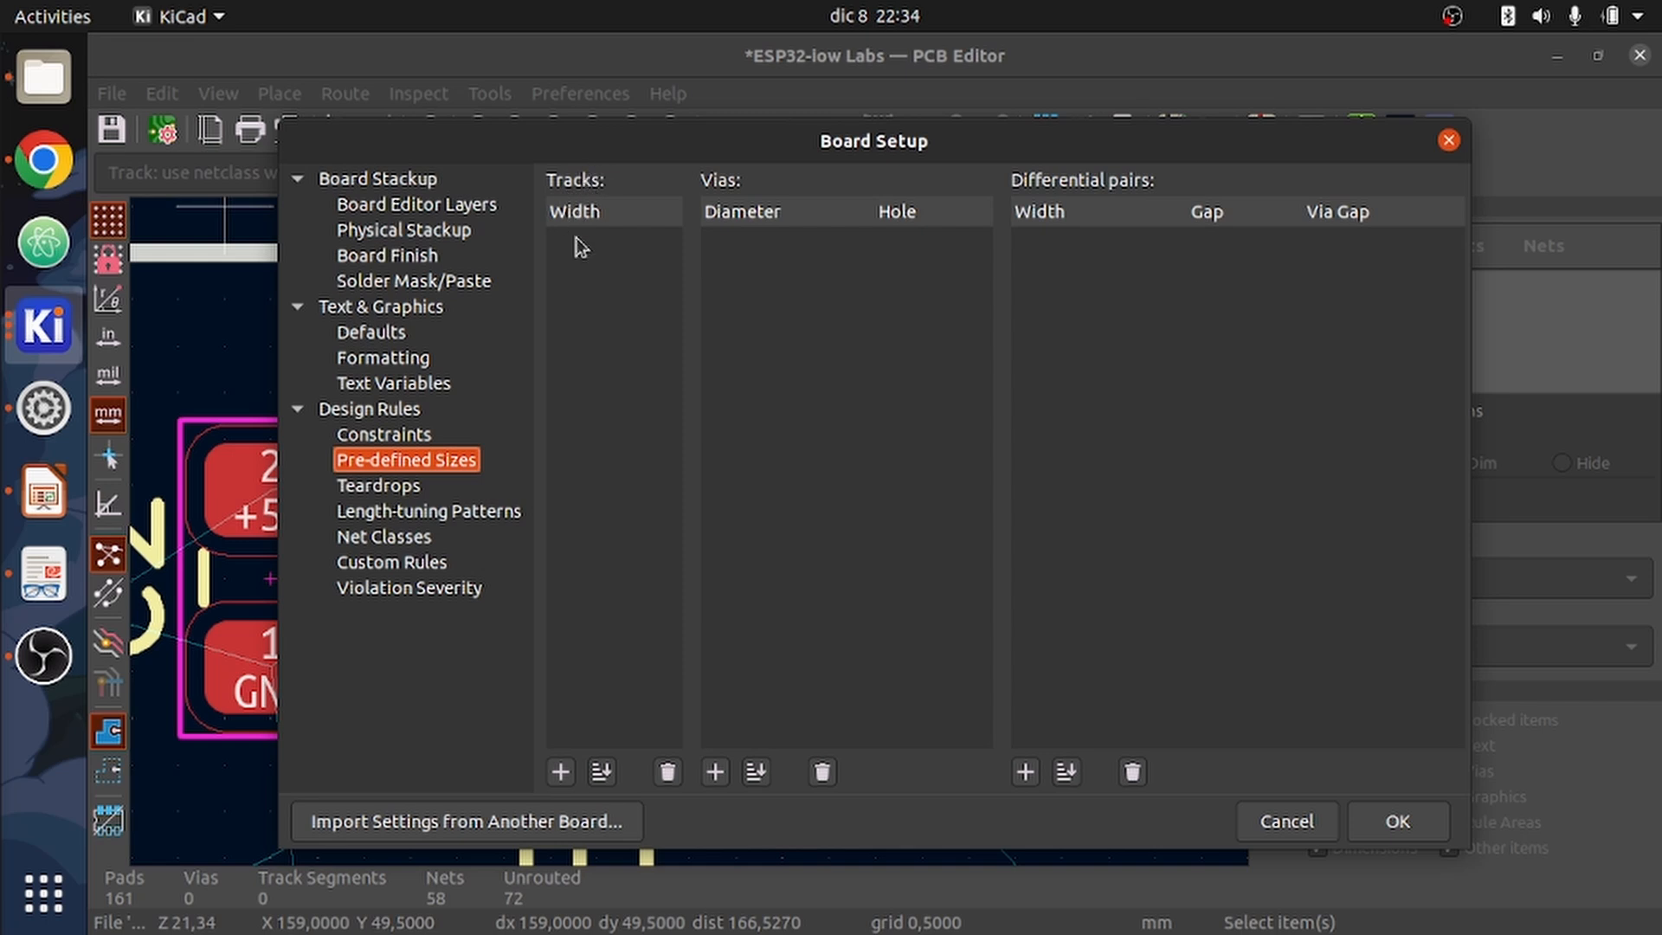
{"action": "left_click", "coordinate": [560, 772]}
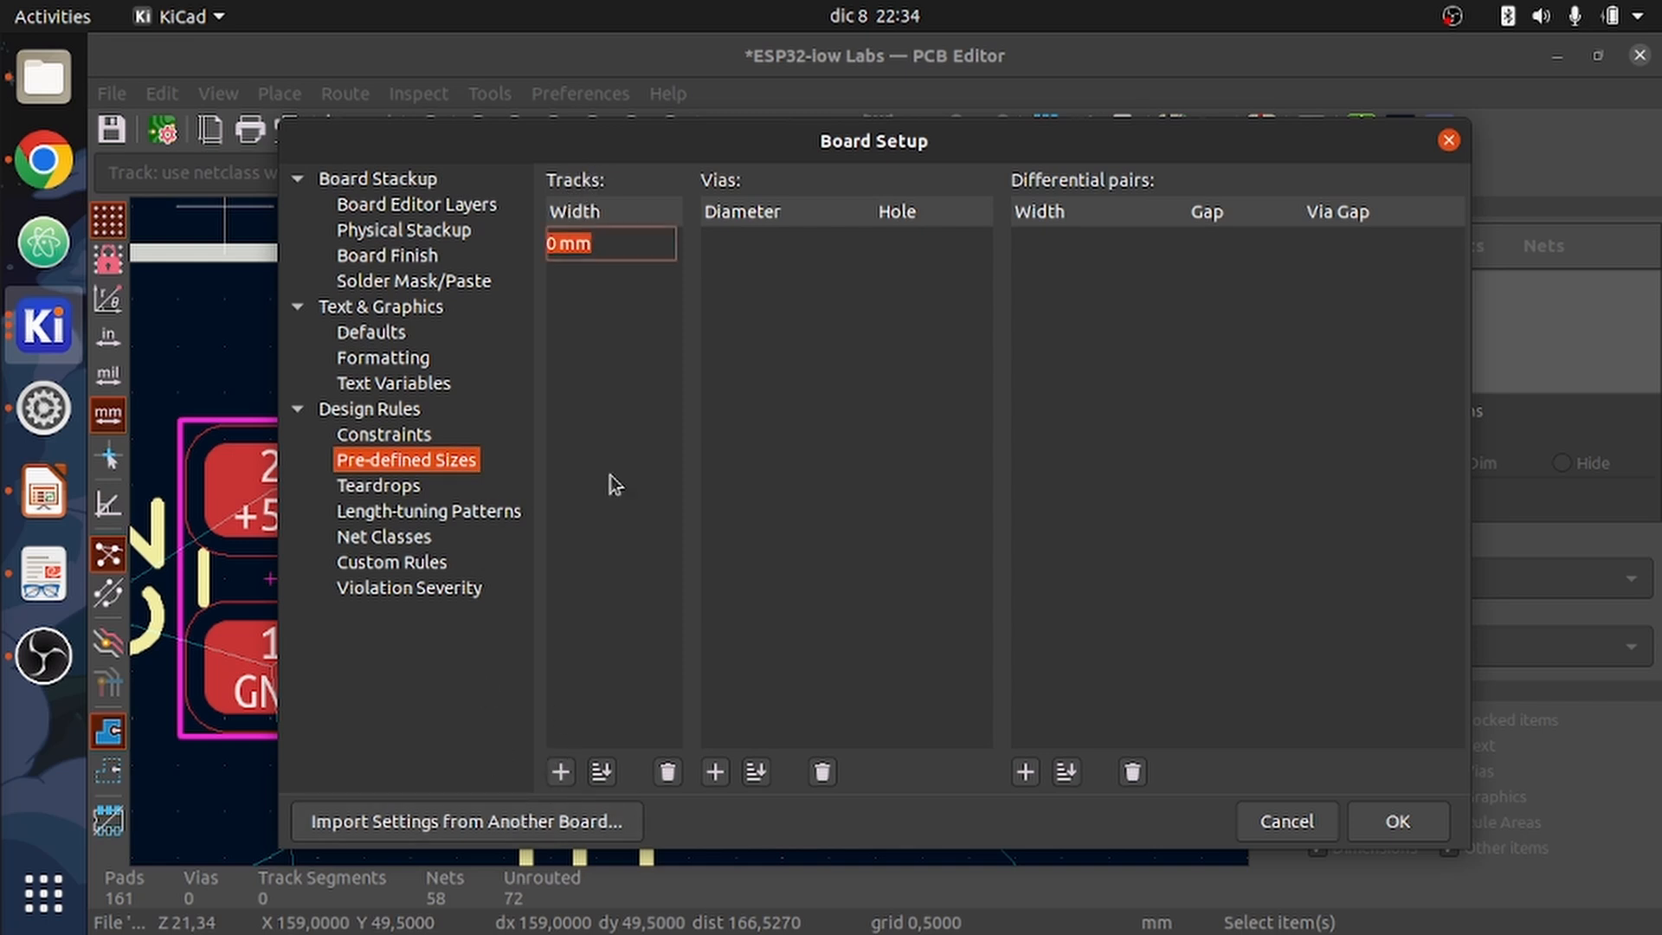
{"action": "type", "text": "10mil"}
{"action": "key", "text": "Return"}
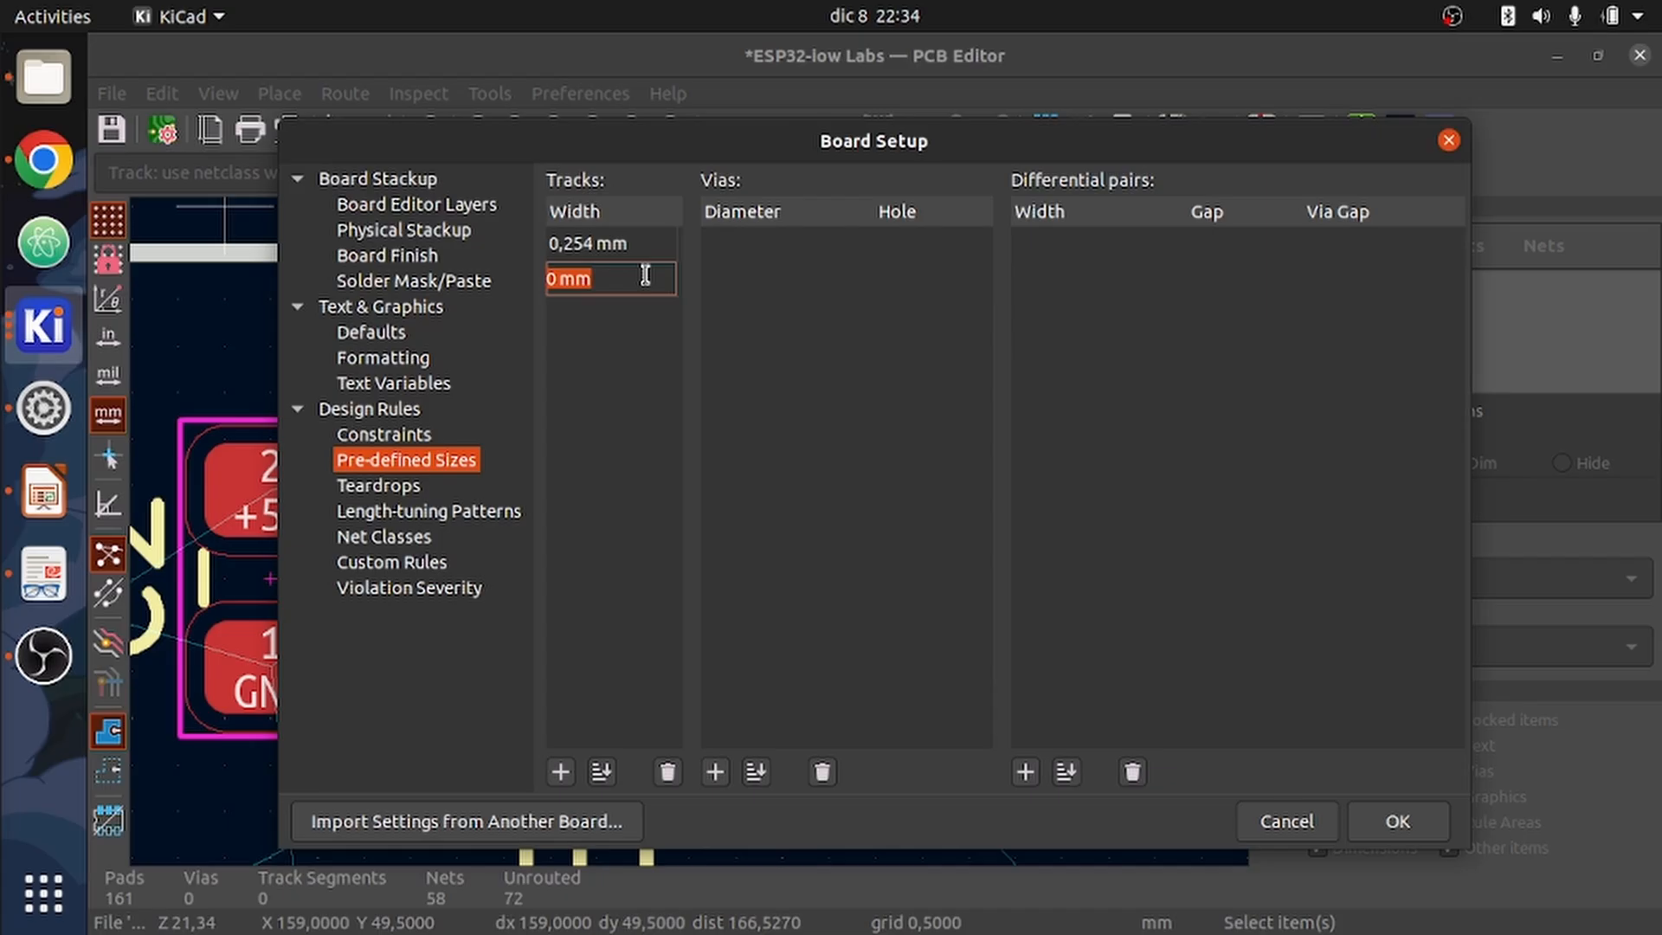
{"action": "type", "text": "24mil"}
{"action": "key", "text": "Return"}
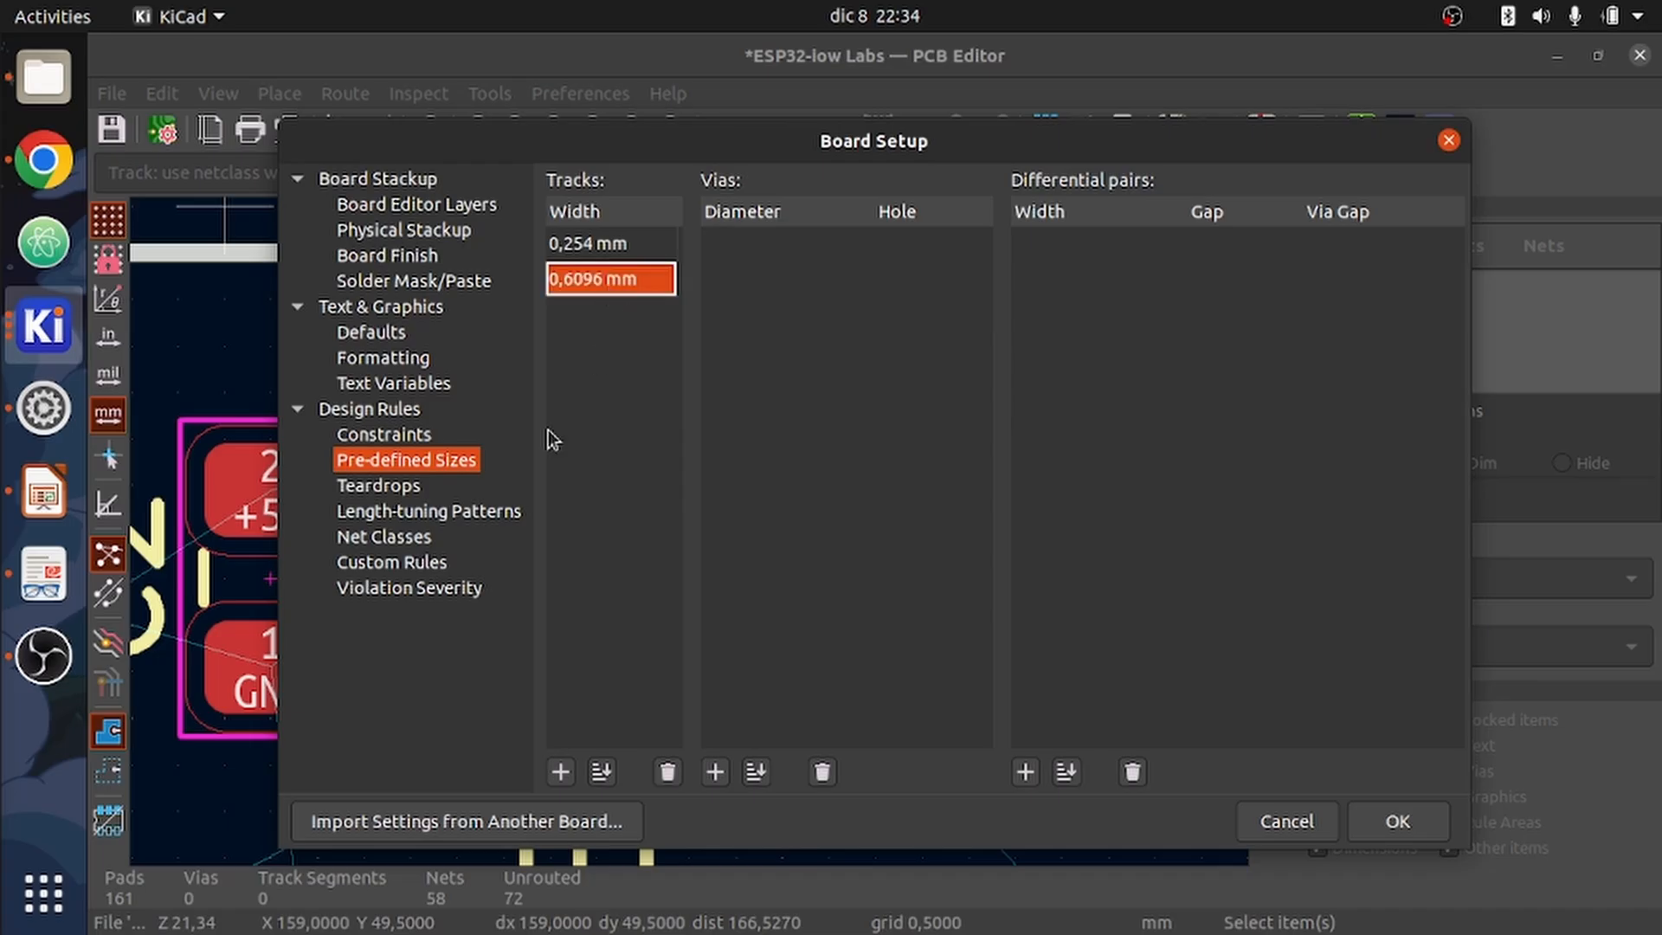
{"action": "left_click", "coordinate": [633, 233]}
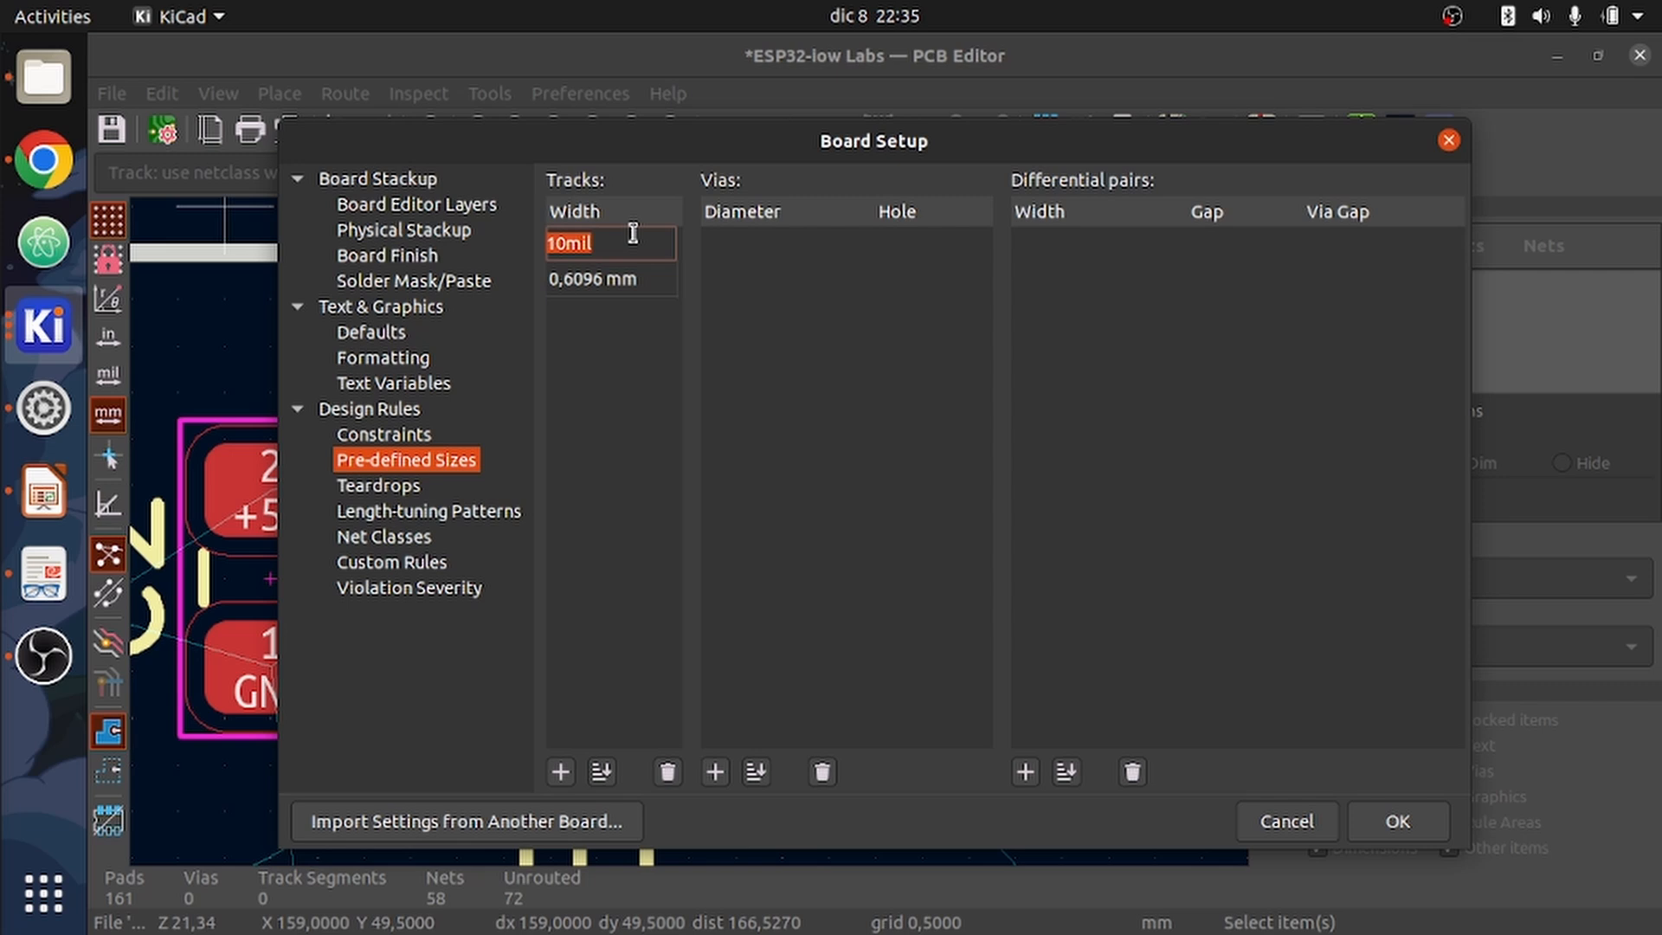
{"action": "left_click", "coordinate": [635, 279]}
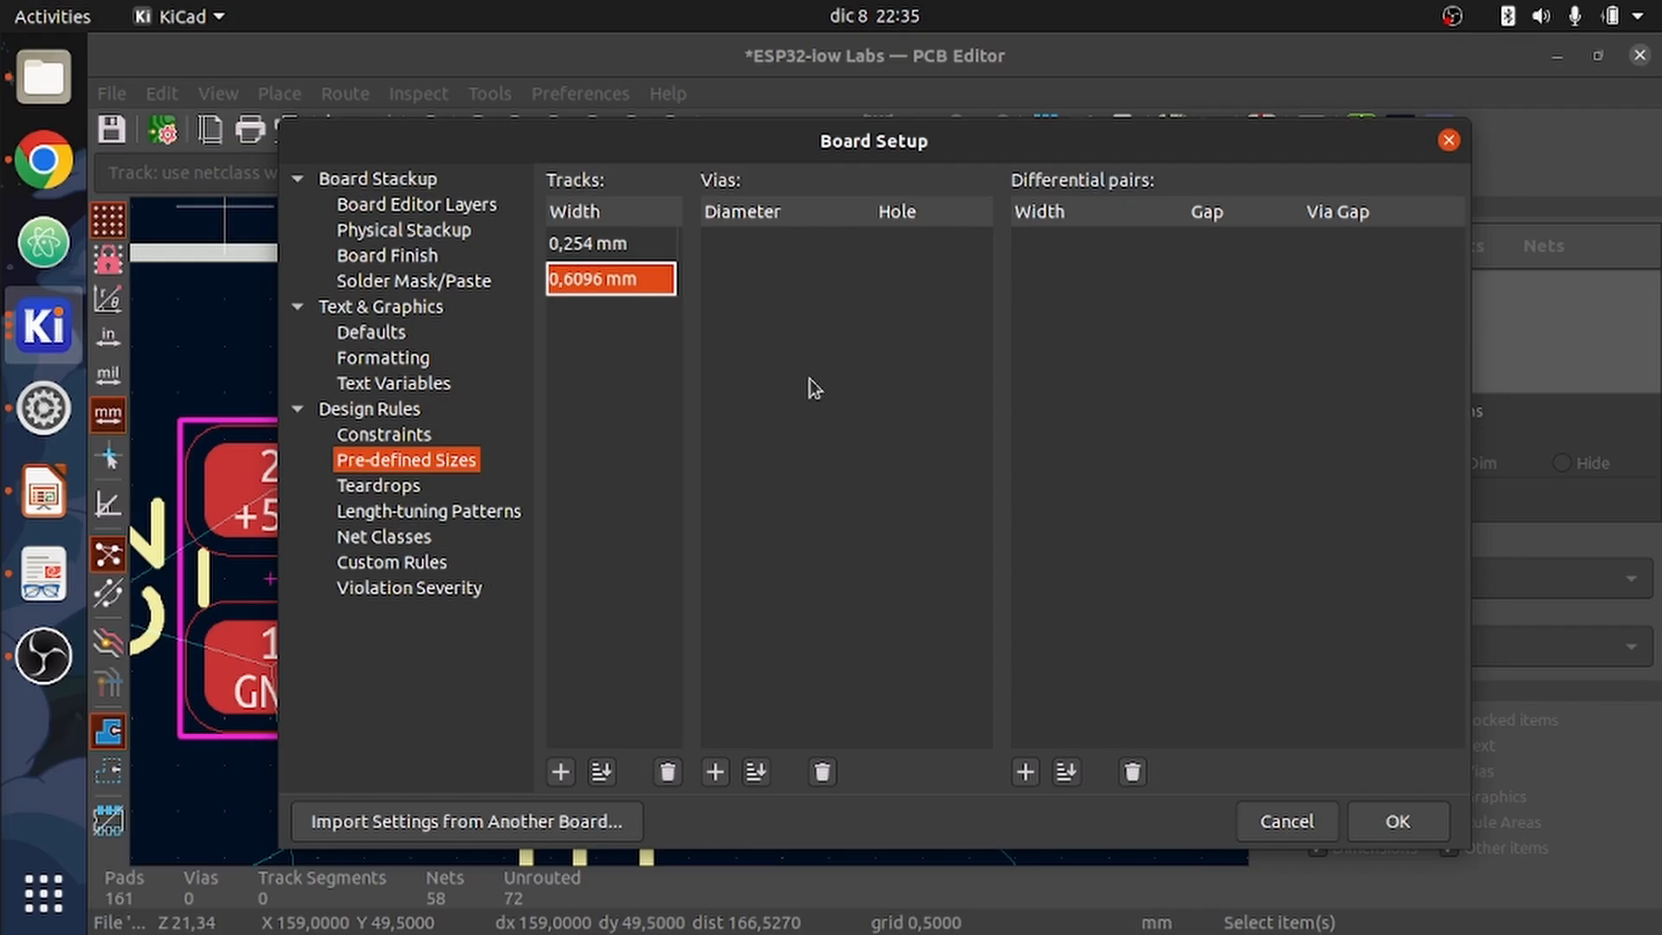
- Add a pre-defined via size with 0,6 mm diameter and 0,3 mm hole, and accept the board setup
{"action": "left_click", "coordinate": [715, 772]}
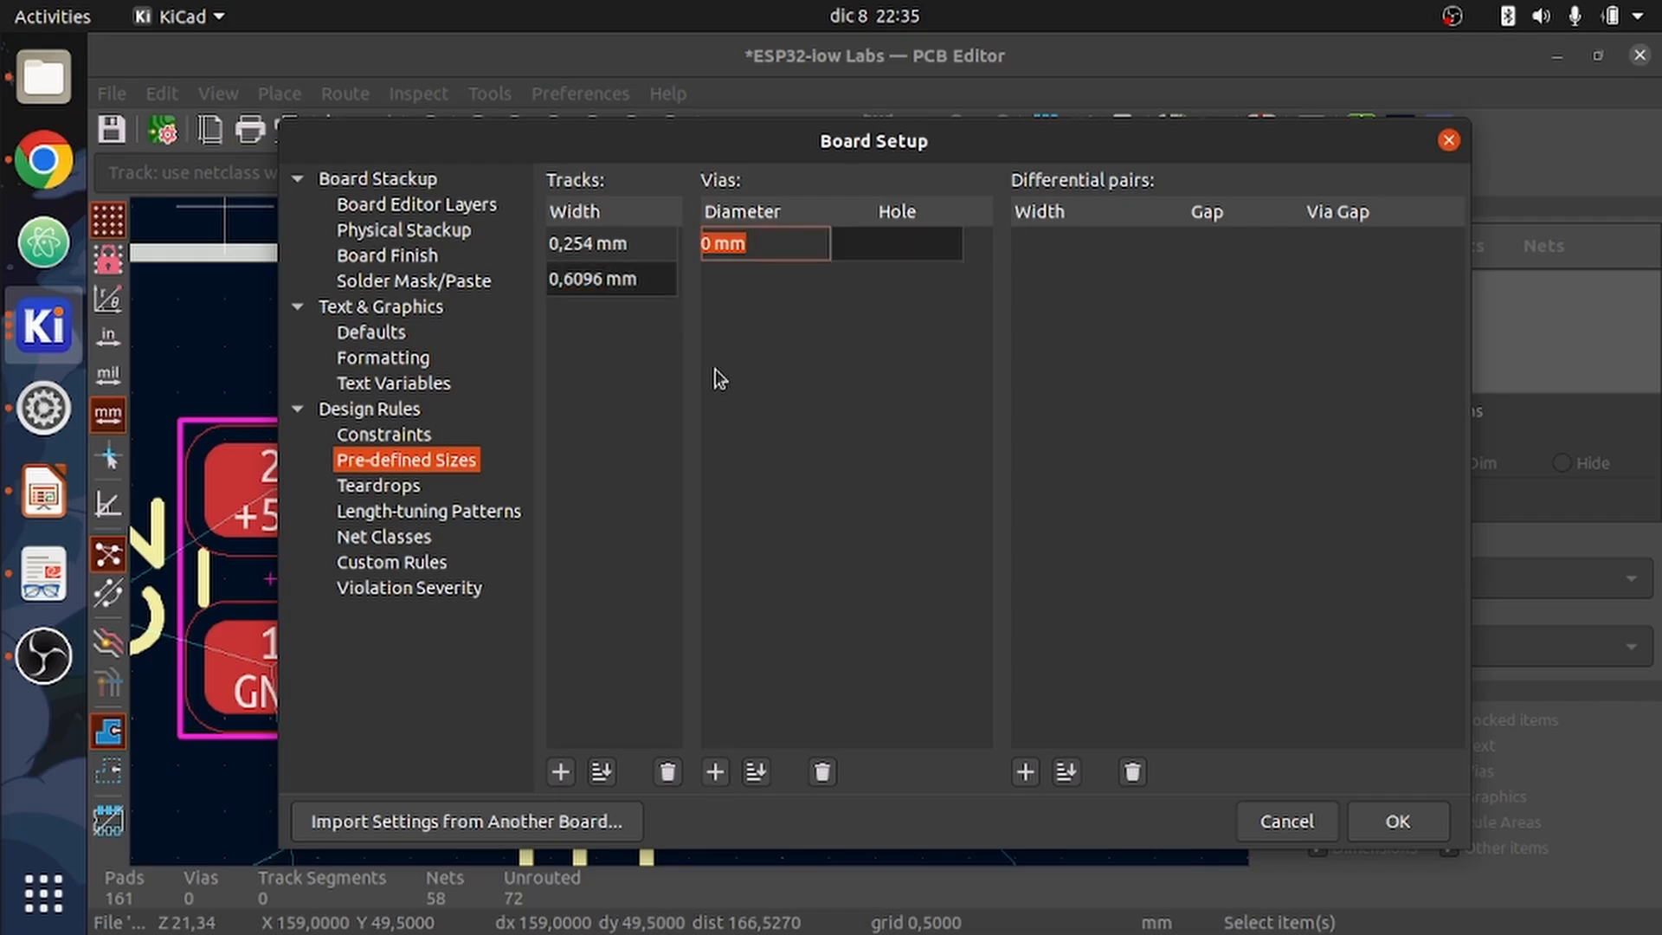
{"action": "type", "text": "0"}
{"action": "left_click", "coordinate": [875, 247]}
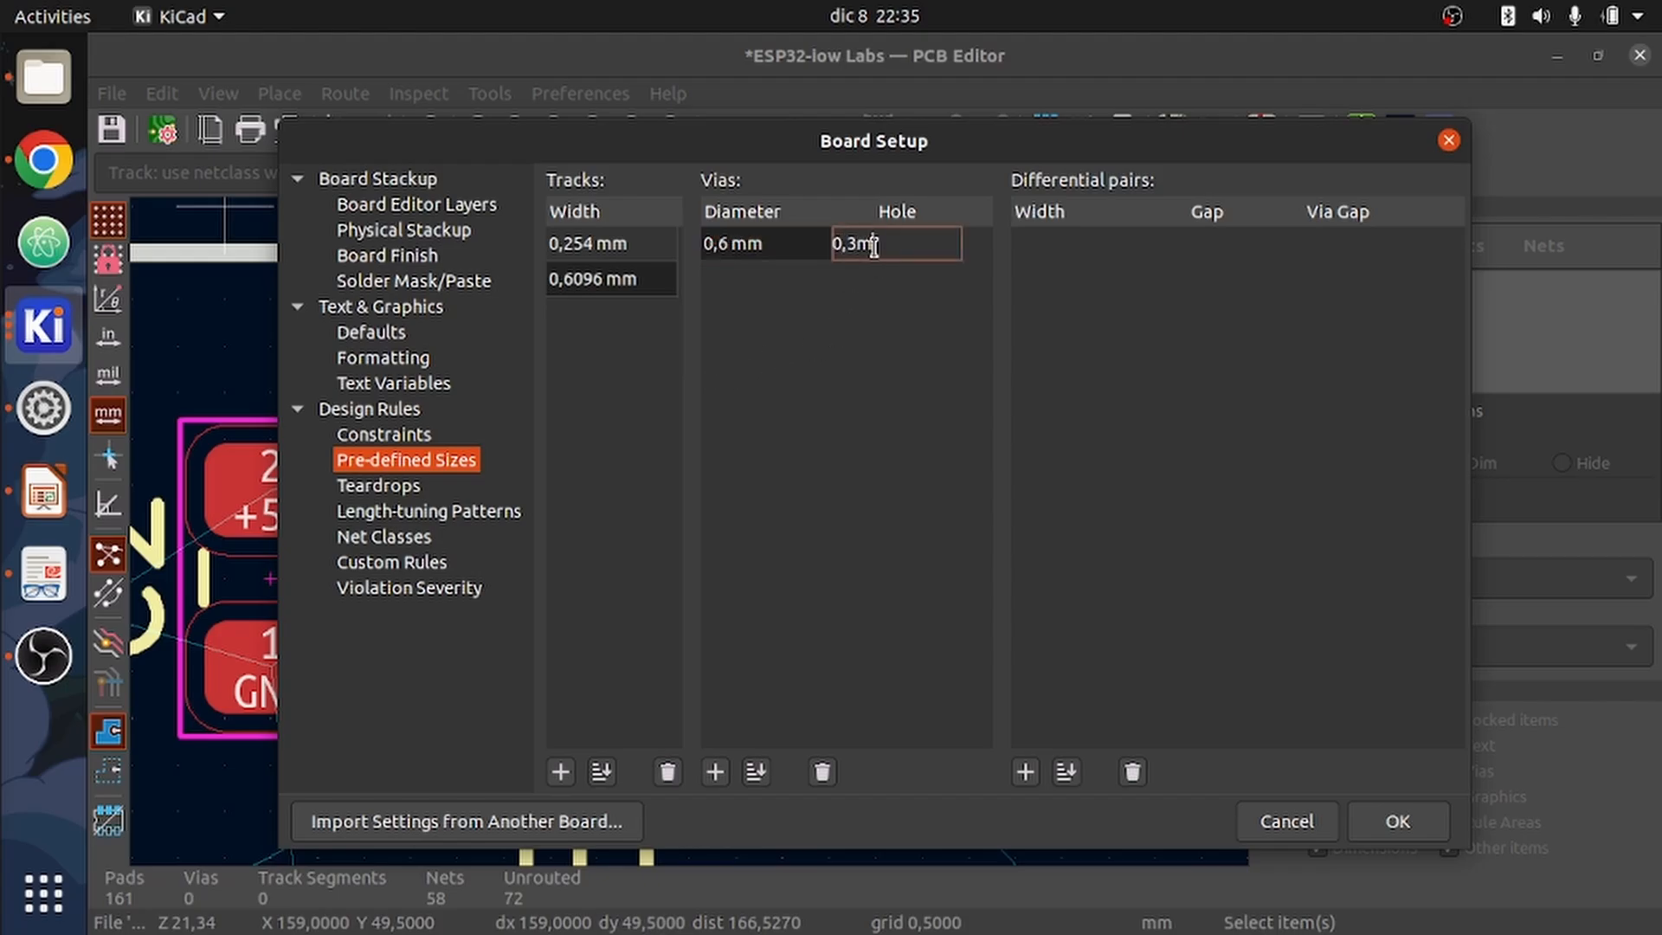
{"action": "left_click", "coordinate": [918, 412]}
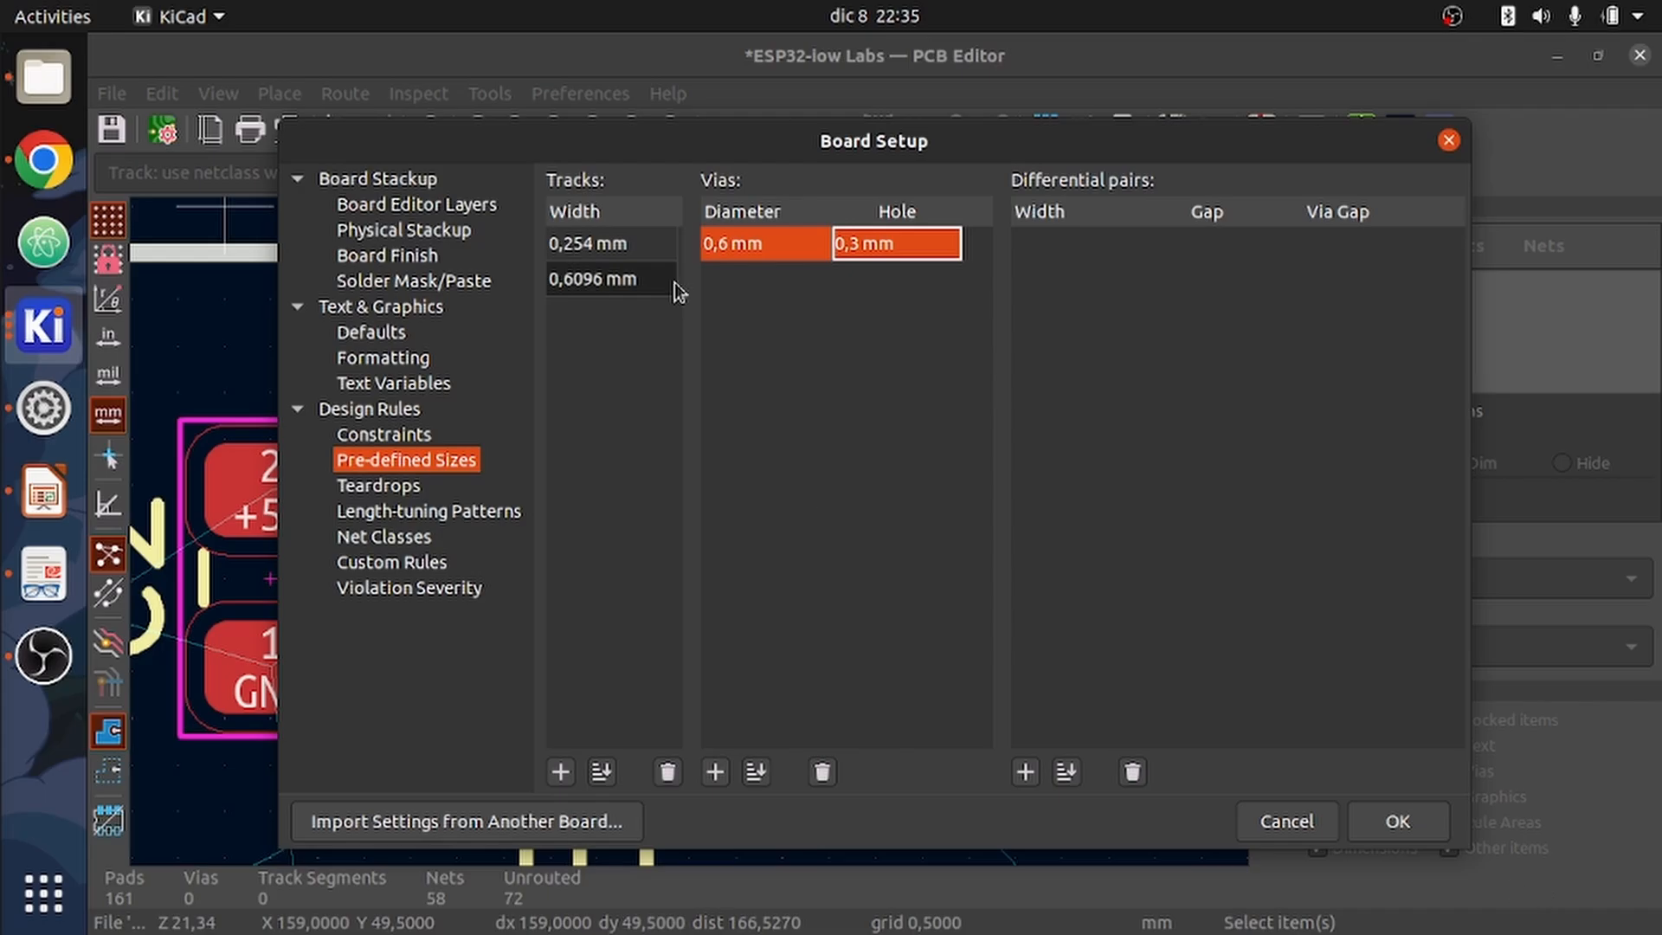
{"action": "left_click", "coordinate": [1385, 805]}
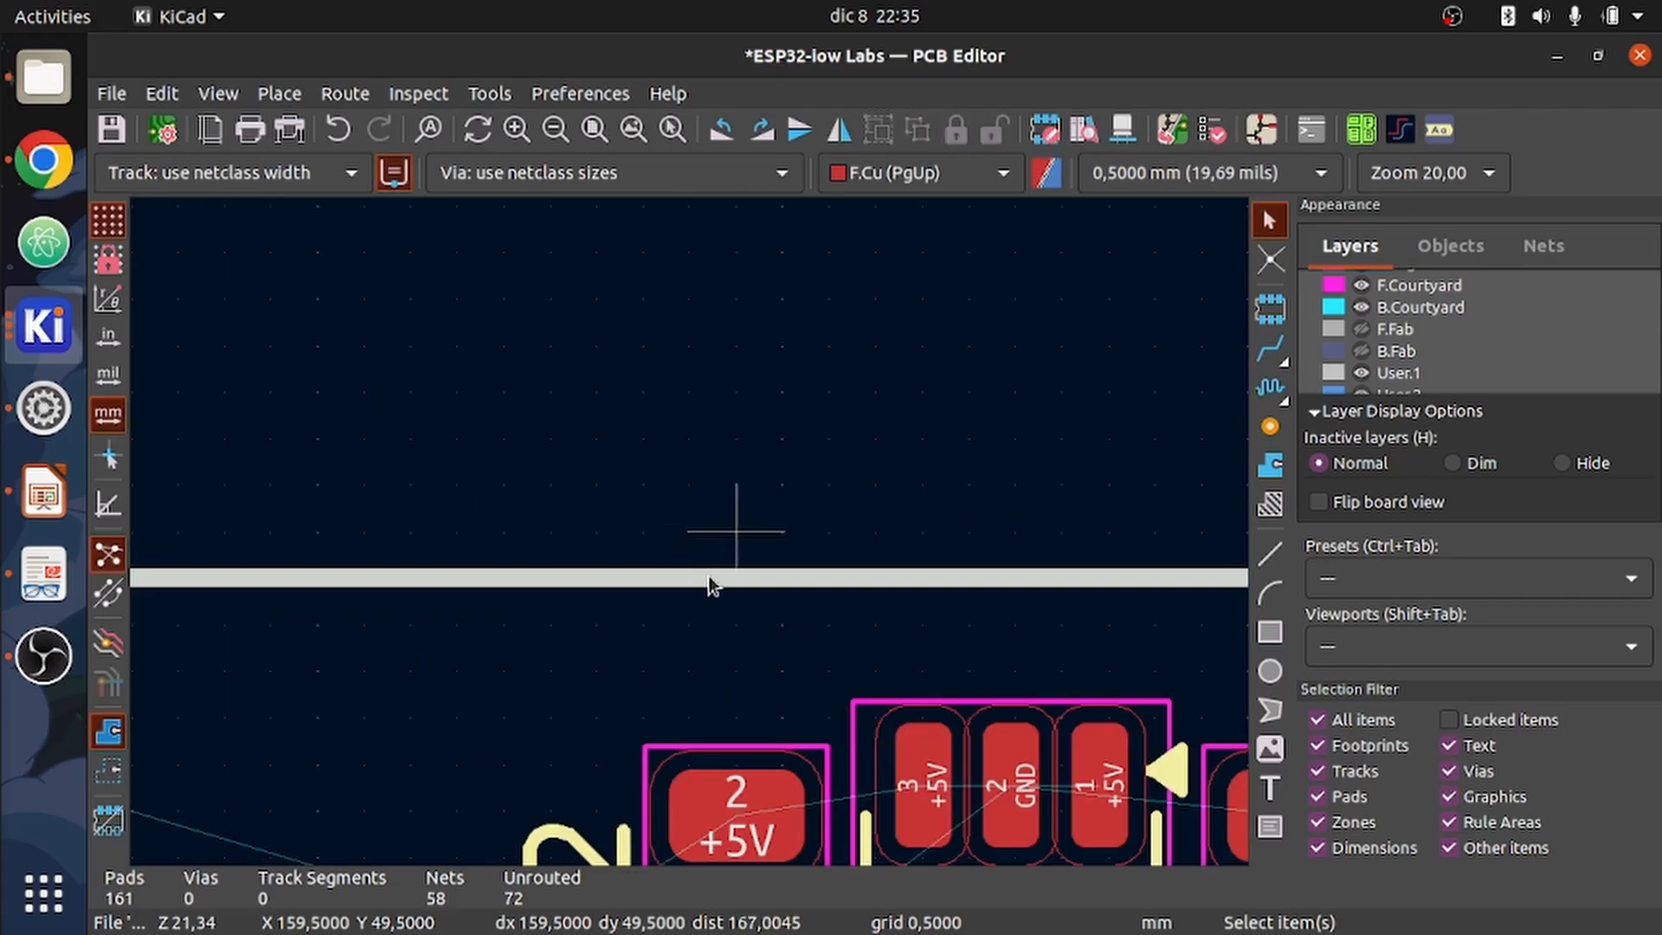
- Start routing a single +5V track on F.Cu from pad 2 of capacitor C2
{"action": "scroll", "coordinate": [689, 532], "scroll_direction": "down", "scroll_amount": 5}
{"action": "scroll", "coordinate": [678, 543], "scroll_direction": "up", "scroll_amount": 5}
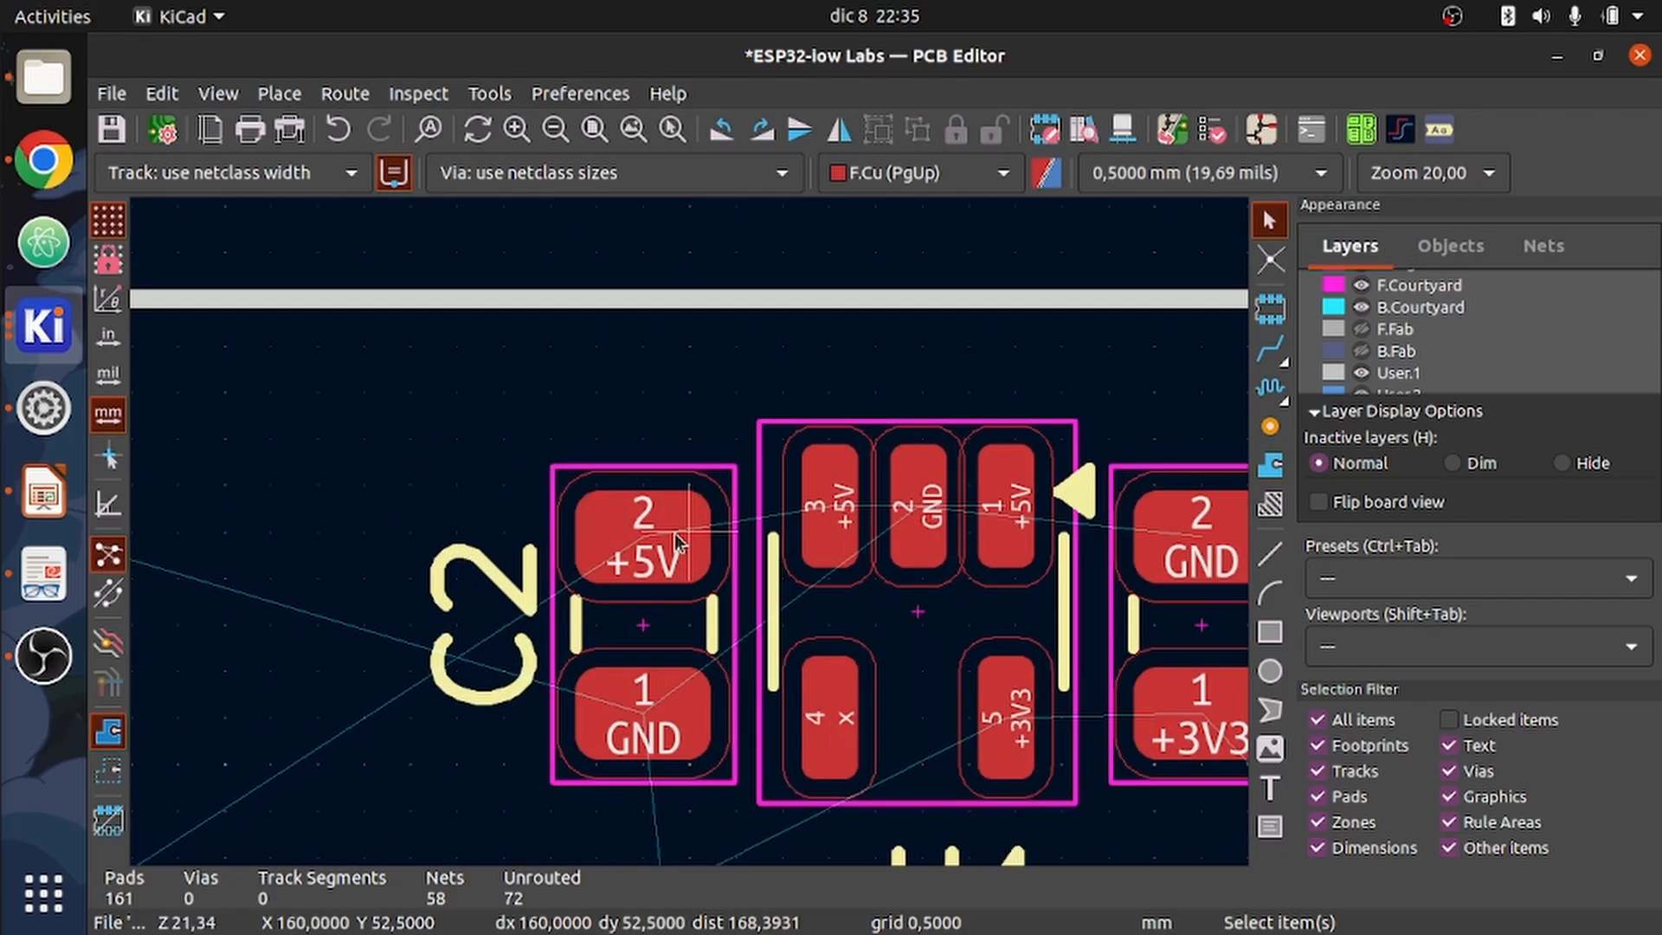
{"action": "key", "text": "x"}
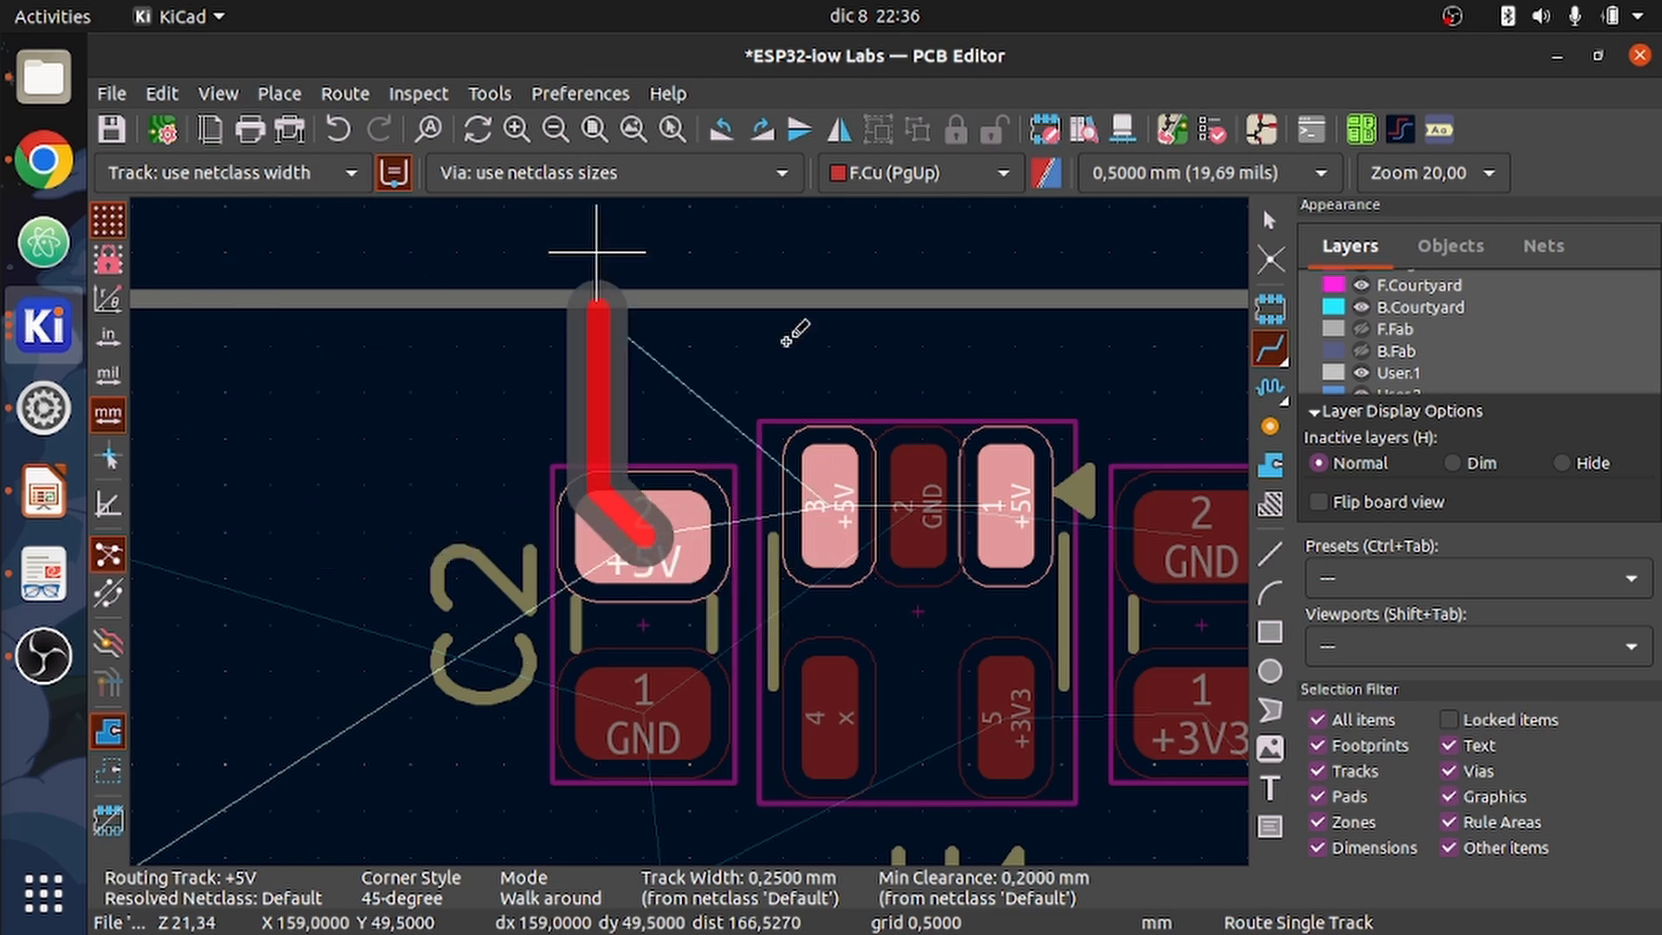
- Examine where the +5V net of the track in progress leads across the board and around C2 and U1
{"action": "scroll", "coordinate": [786, 341], "scroll_direction": "down", "scroll_amount": 5}
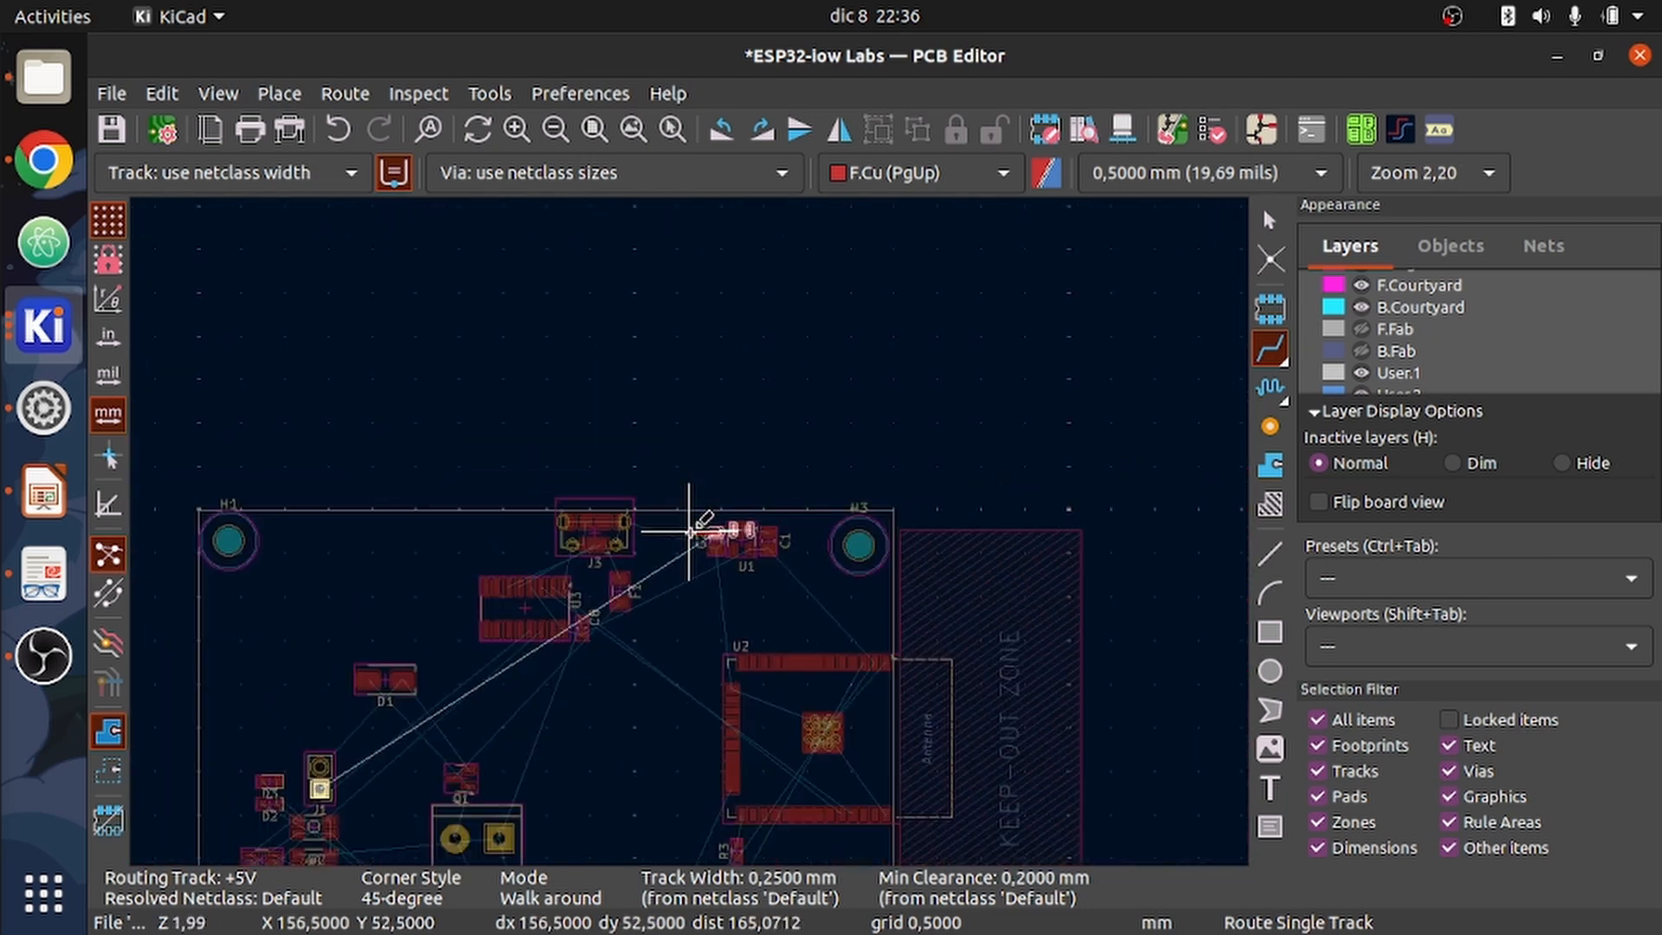
{"action": "scroll", "coordinate": [690, 530], "scroll_direction": "down", "scroll_amount": 3}
{"action": "scroll", "coordinate": [692, 524], "scroll_direction": "up", "scroll_amount": 8}
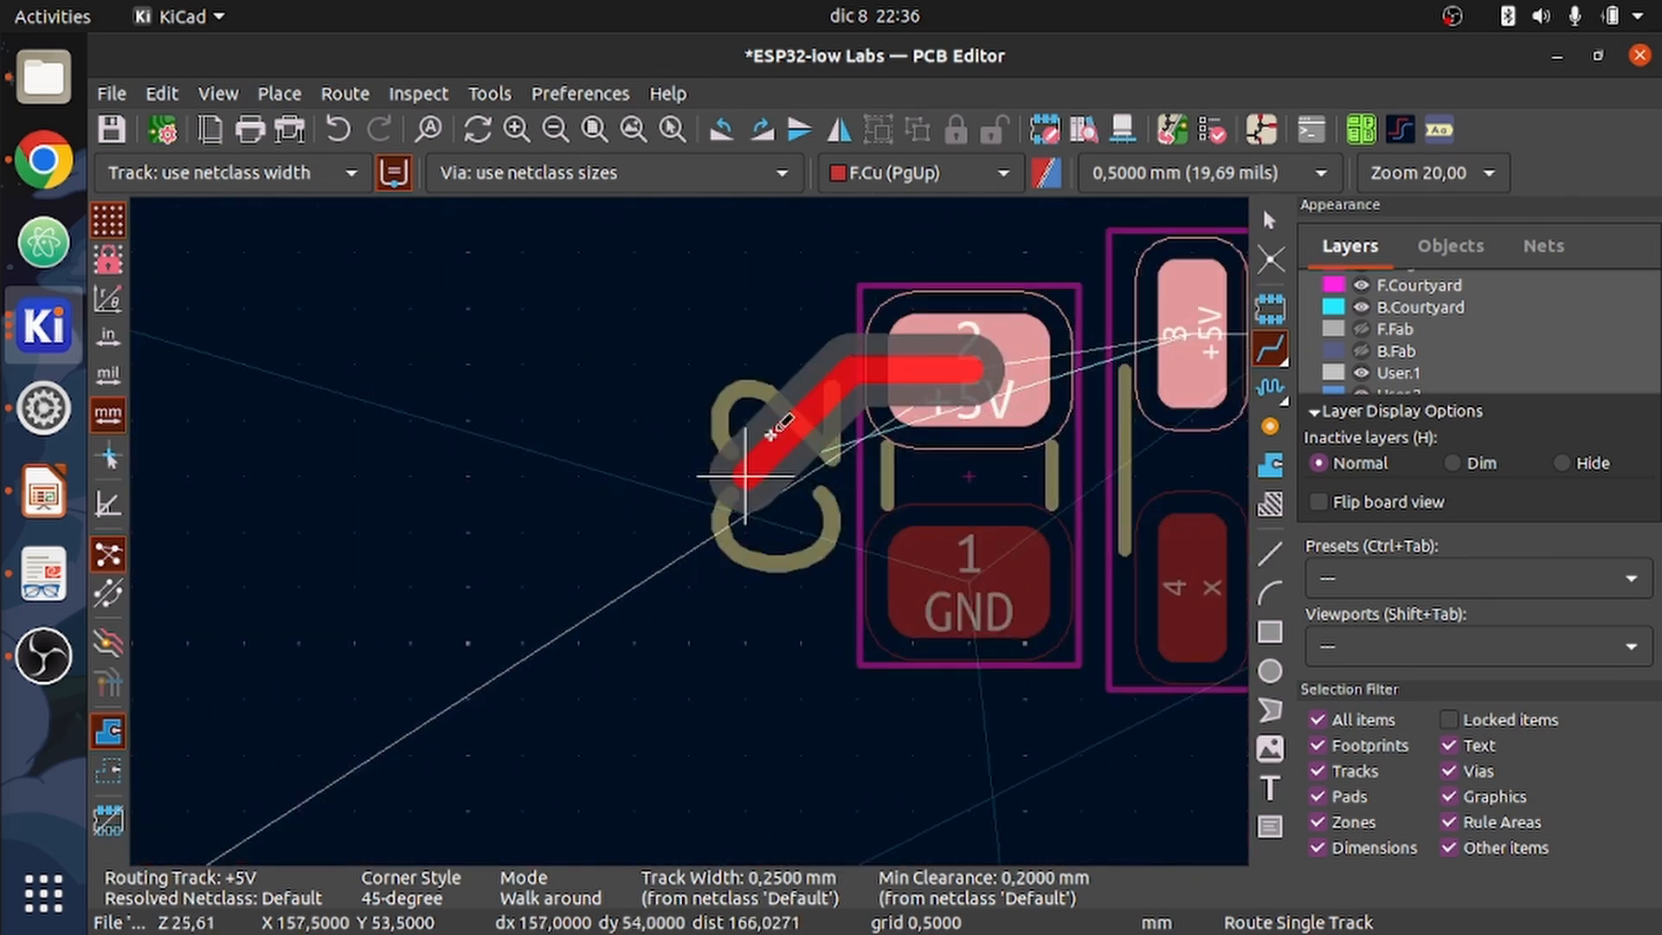
{"action": "scroll", "coordinate": [705, 520], "scroll_direction": "down", "scroll_amount": 6}
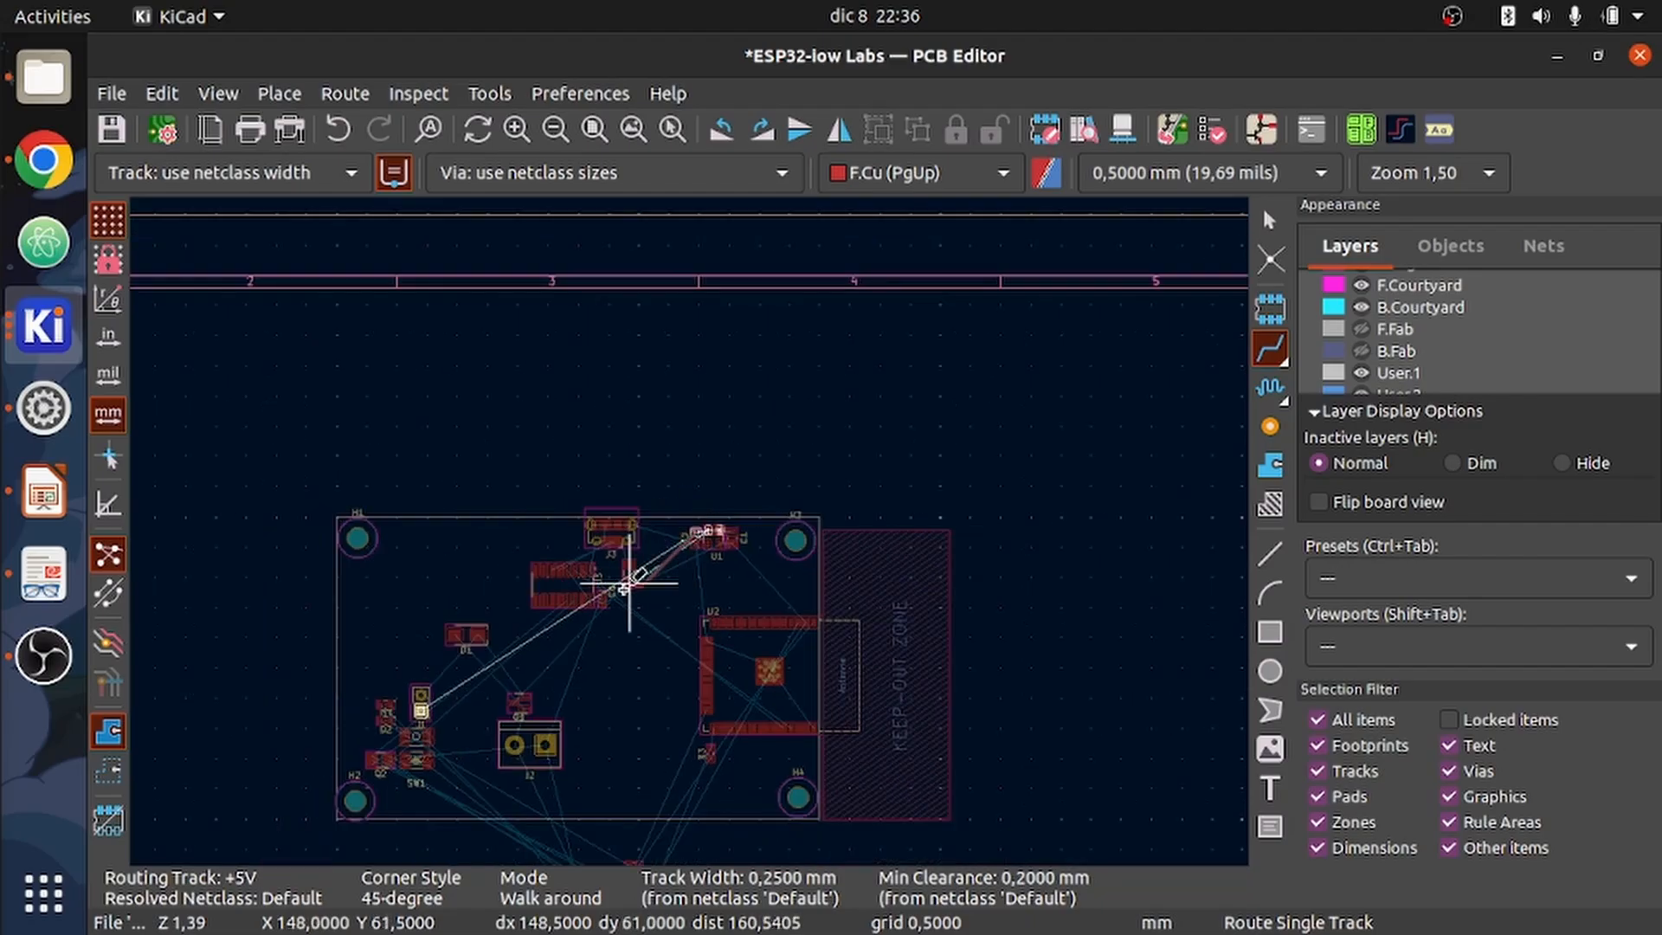
{"action": "scroll", "coordinate": [630, 584], "scroll_direction": "down", "scroll_amount": 4}
{"action": "scroll", "coordinate": [690, 531], "scroll_direction": "up", "scroll_amount": 5}
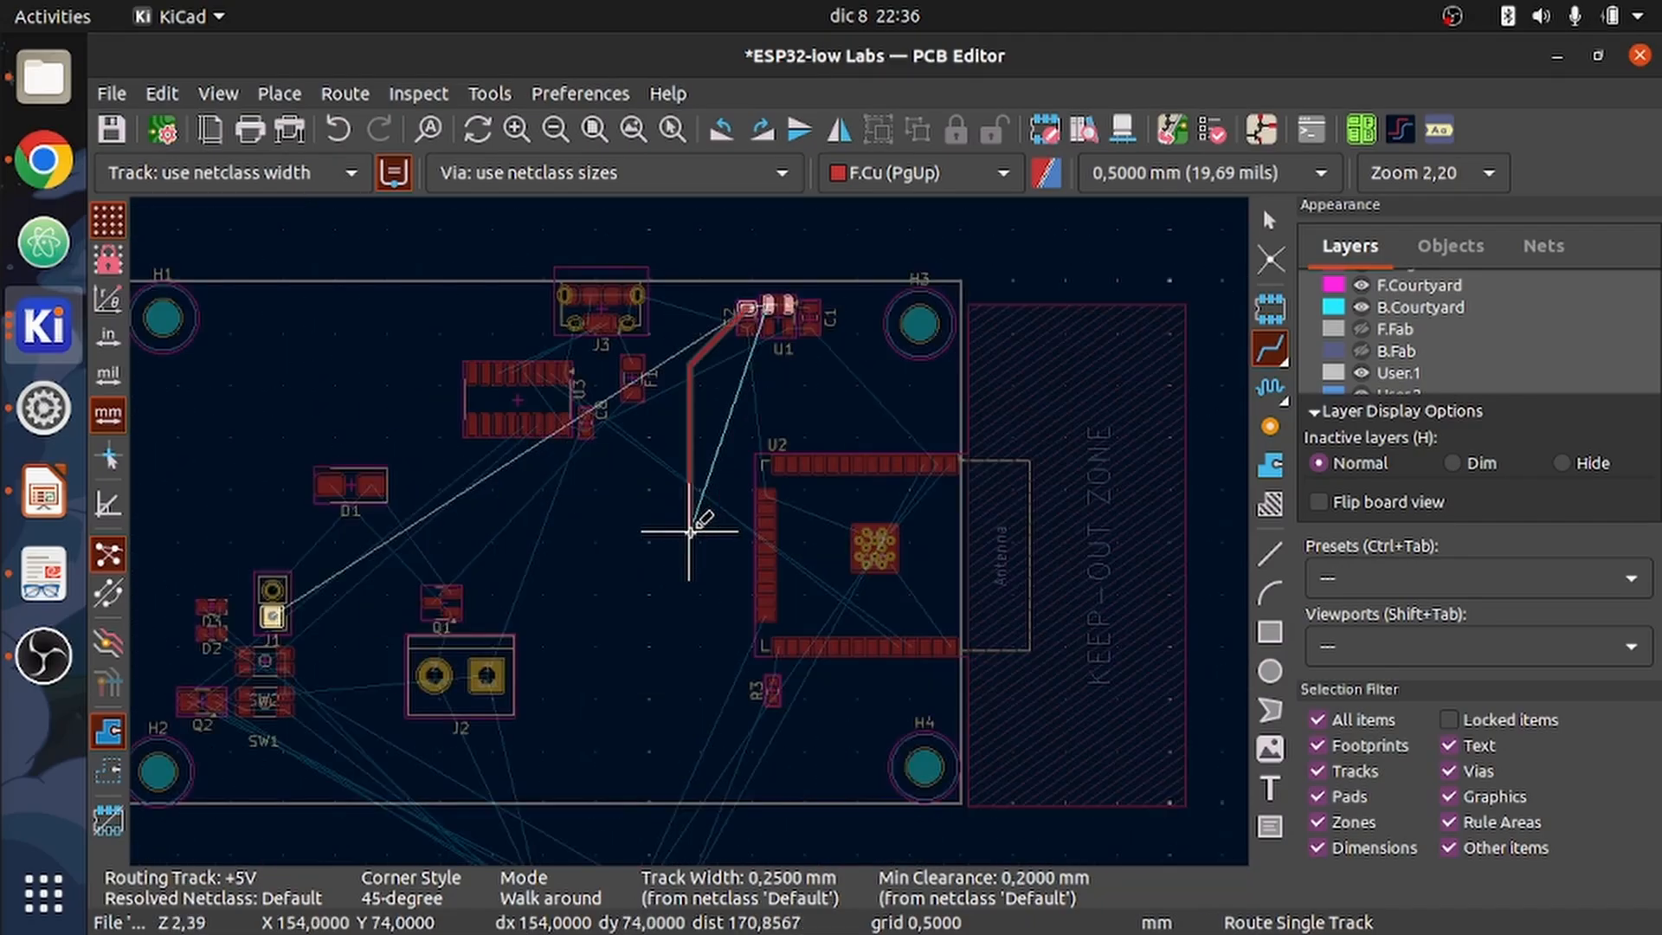
{"action": "scroll", "coordinate": [742, 312], "scroll_direction": "down", "scroll_amount": 1}
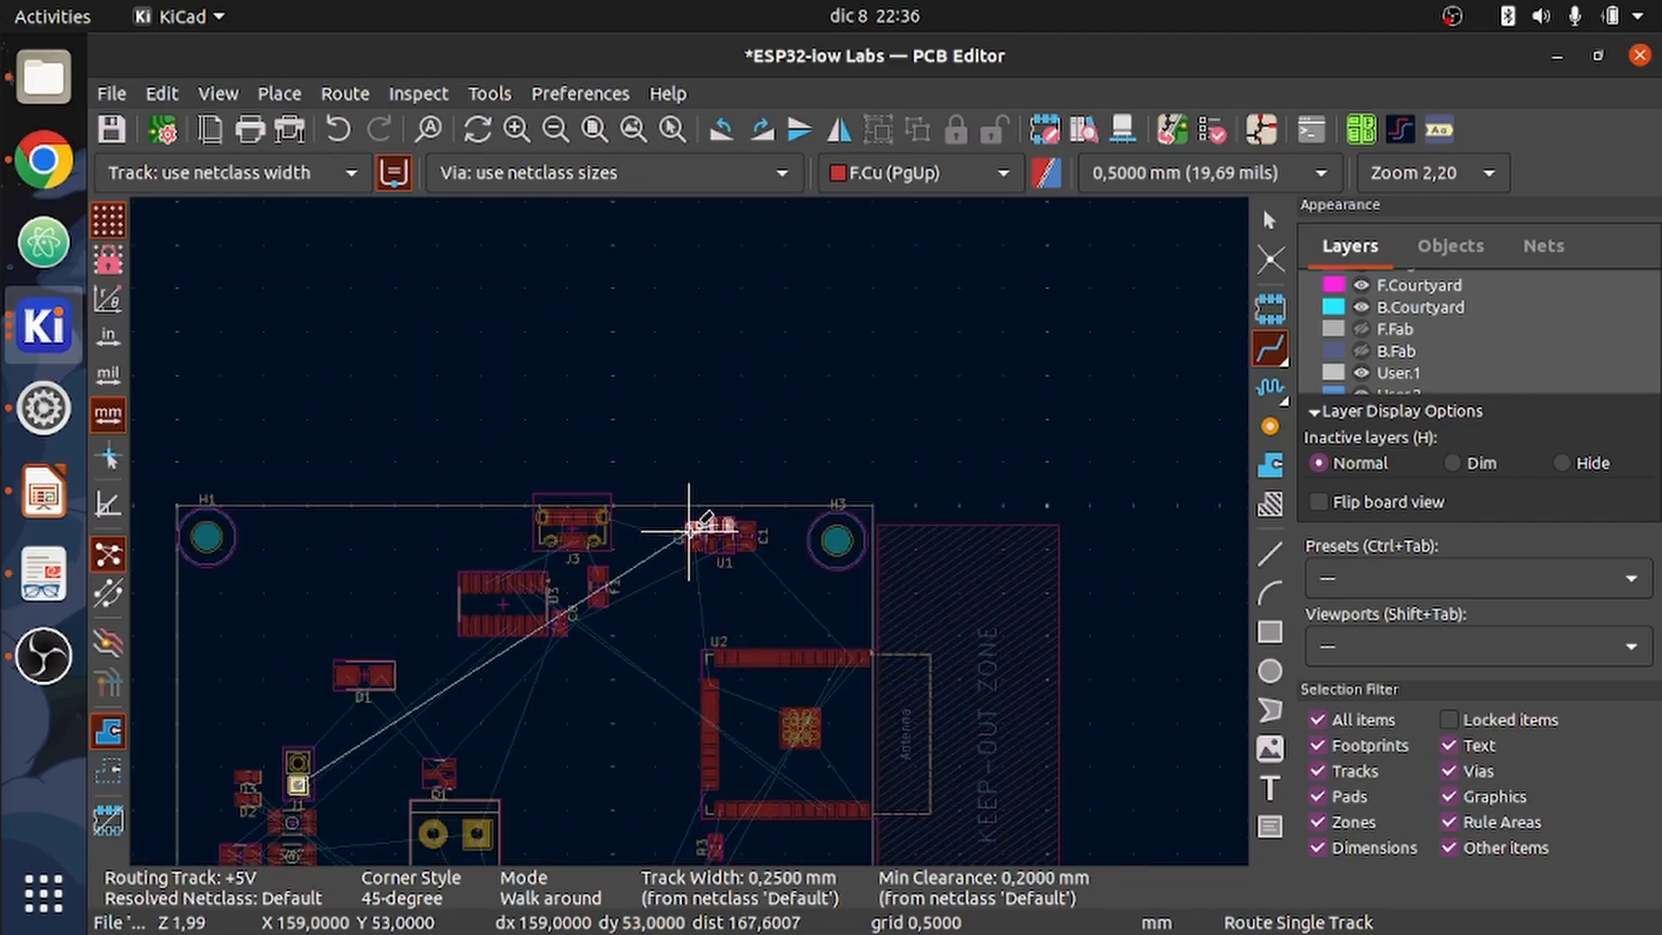
{"action": "scroll", "coordinate": [690, 530], "scroll_direction": "down", "scroll_amount": 3}
{"action": "scroll", "coordinate": [690, 529], "scroll_direction": "up", "scroll_amount": 8}
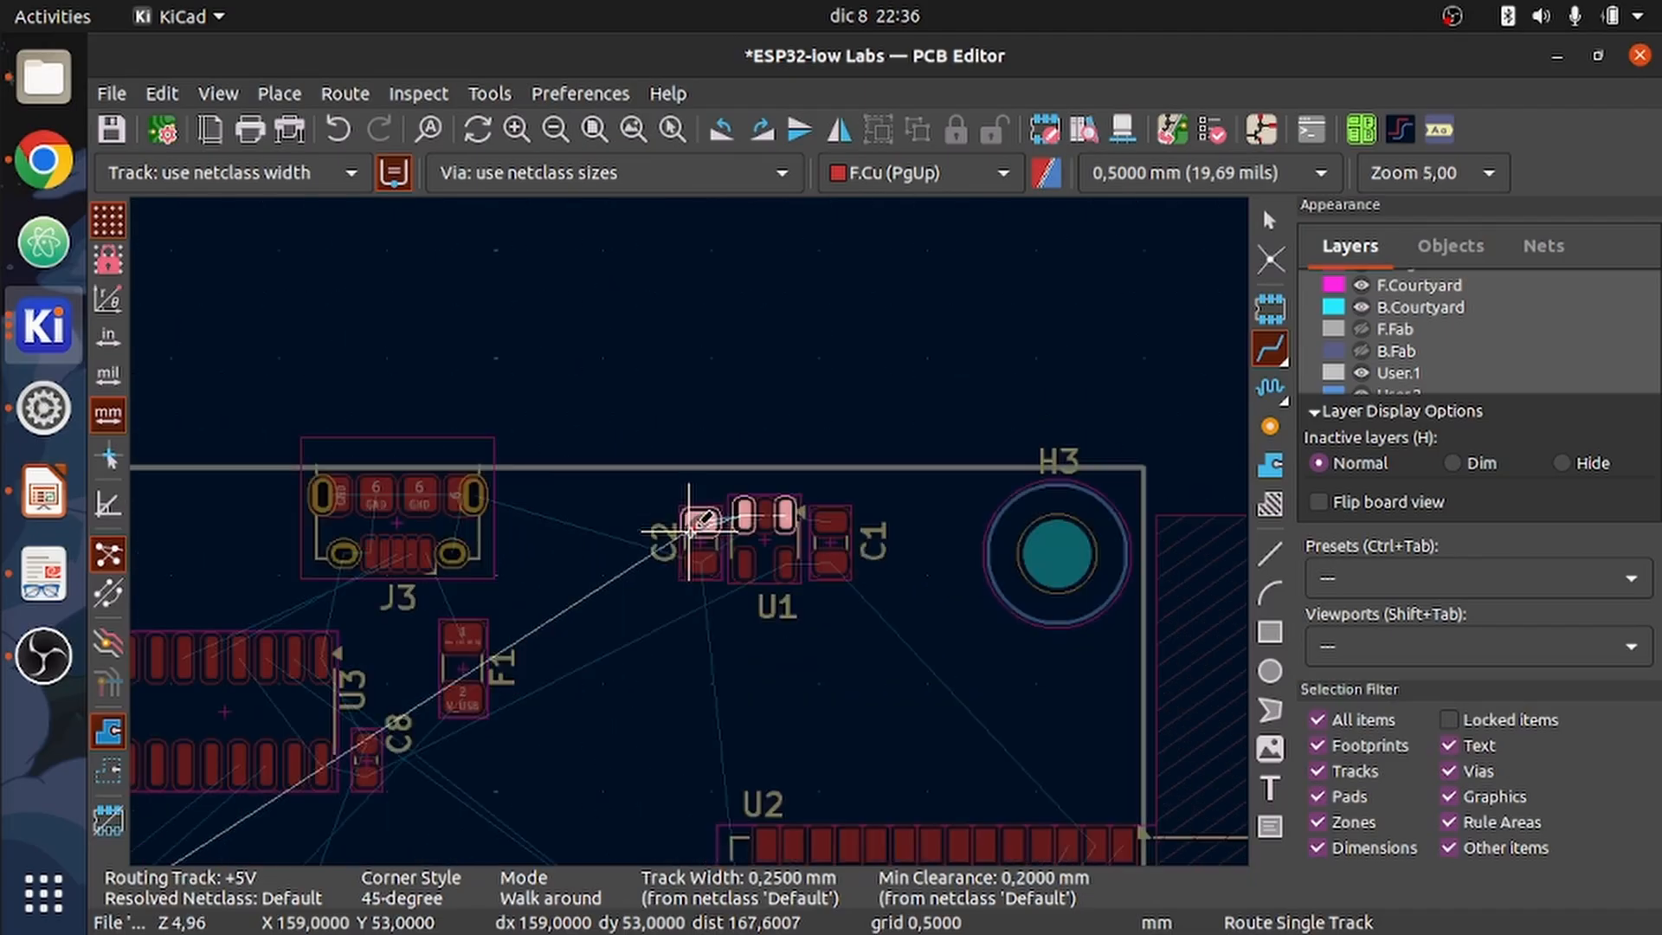
{"action": "scroll", "coordinate": [690, 530], "scroll_direction": "up", "scroll_amount": 8}
{"action": "scroll", "coordinate": [690, 530], "scroll_direction": "down", "scroll_amount": 8}
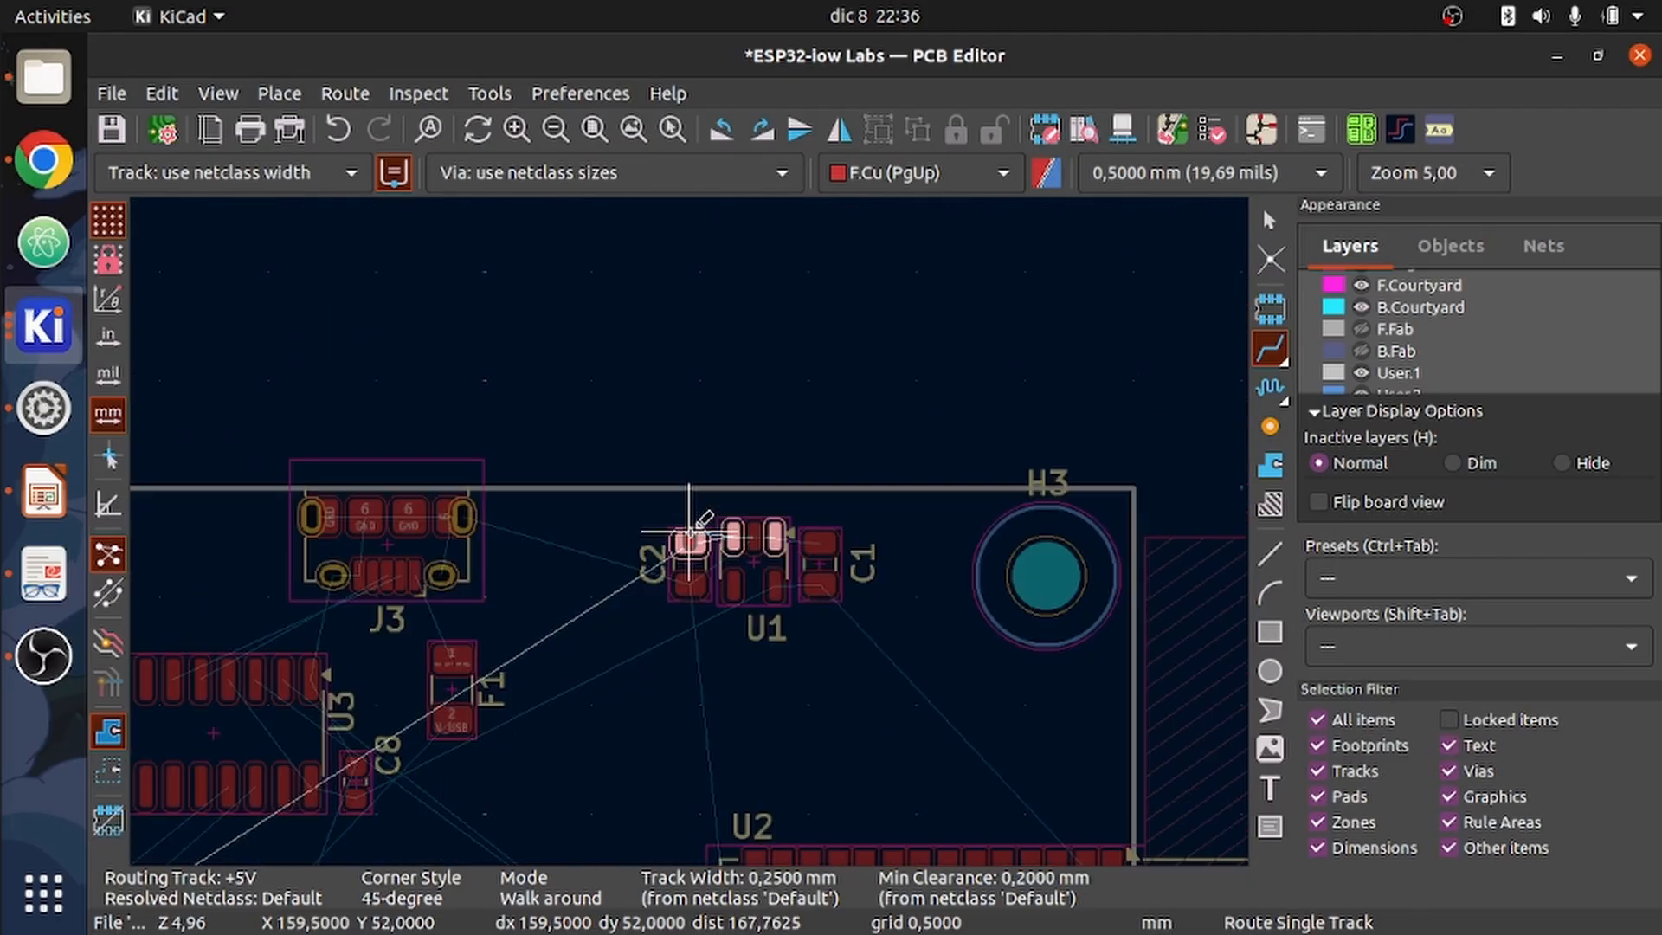
{"action": "scroll", "coordinate": [482, 705], "scroll_direction": "down", "scroll_amount": 3}
{"action": "scroll", "coordinate": [761, 445], "scroll_direction": "up", "scroll_amount": 10}
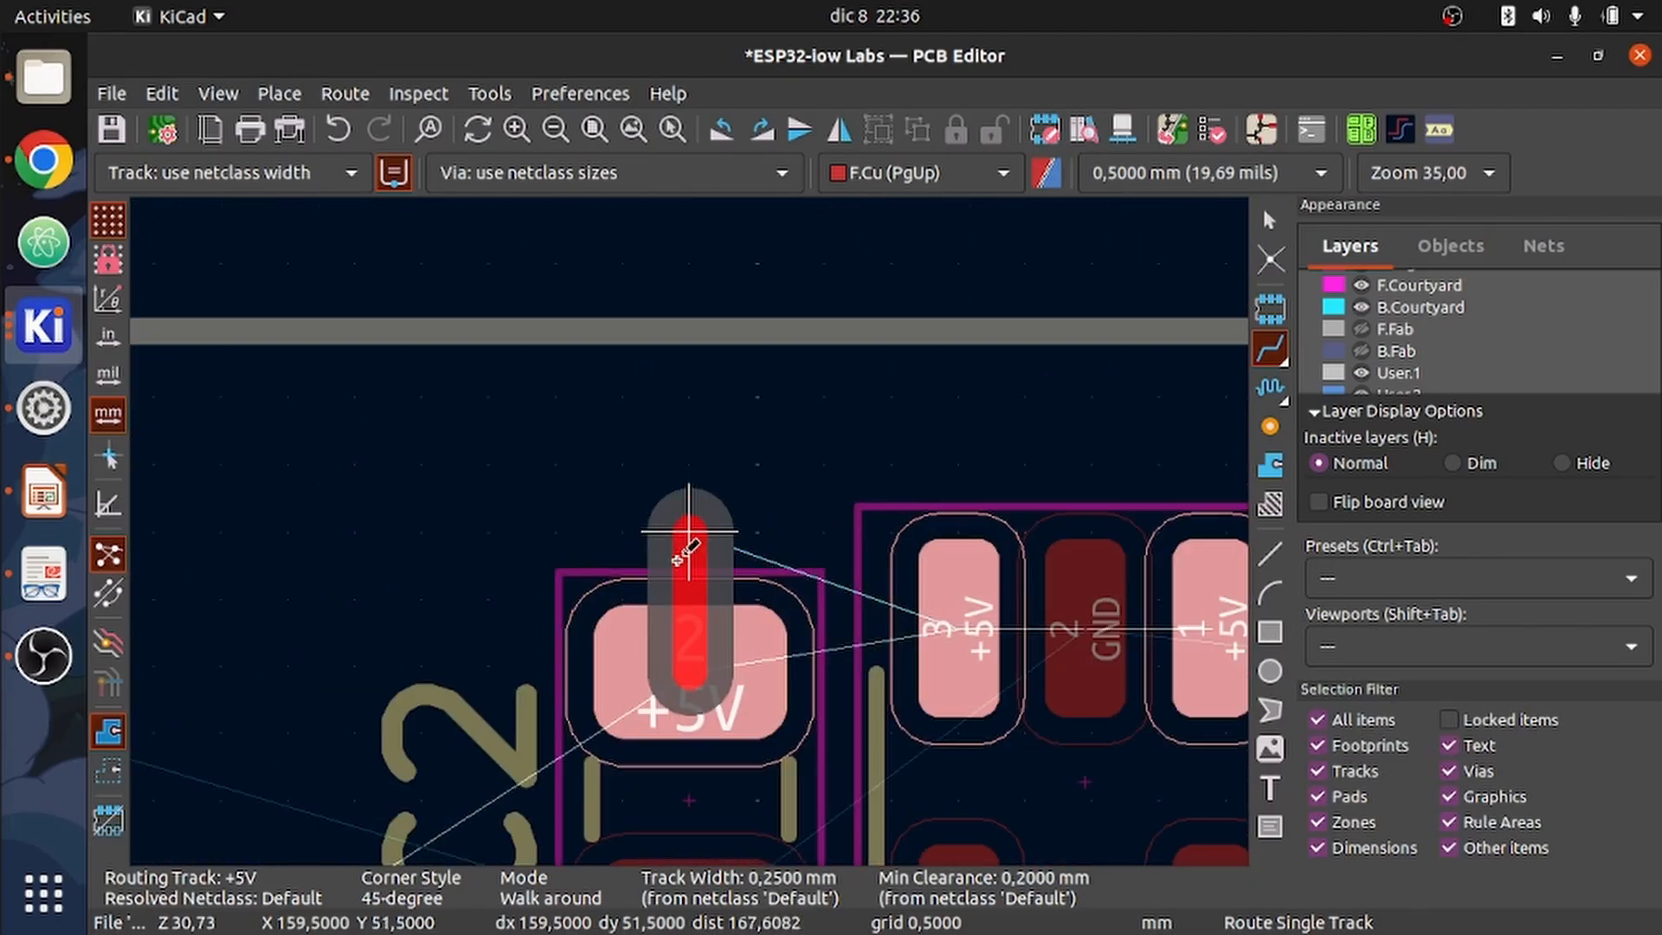
{"action": "scroll", "coordinate": [681, 559], "scroll_direction": "up", "scroll_amount": 3}
{"action": "scroll", "coordinate": [682, 601], "scroll_direction": "down", "scroll_amount": 3}
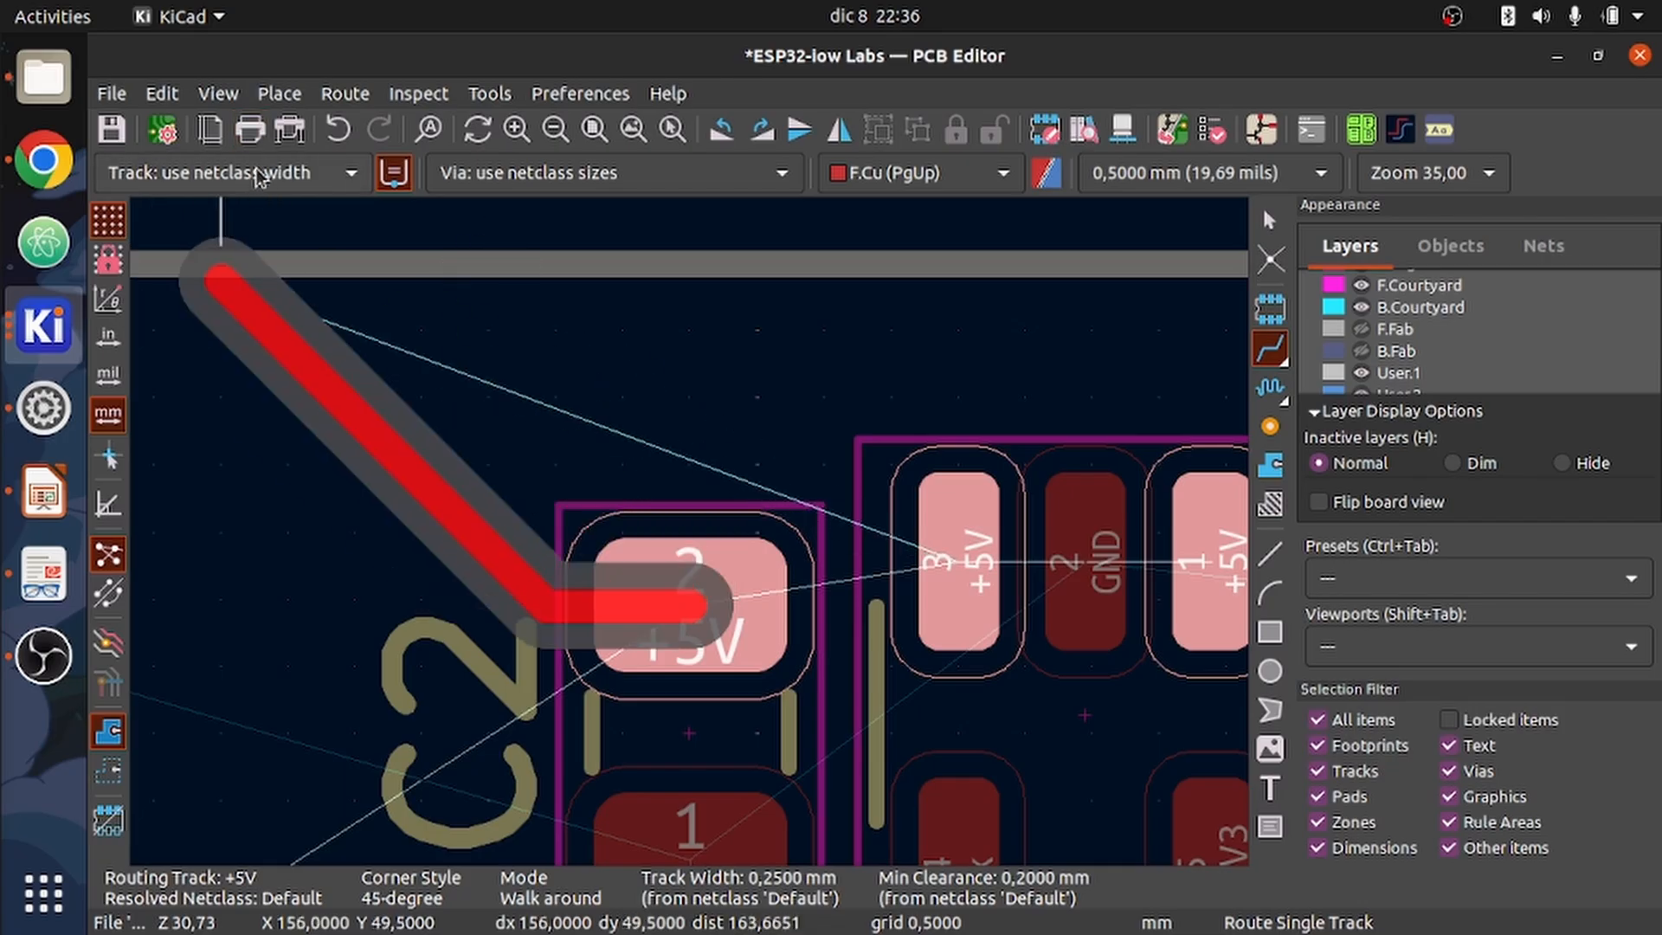
- Switch the track width to 0,610 mm (24 mil) and route the +5V track from C2 pad 2 to U1 pad 3
{"action": "key", "text": "w"}
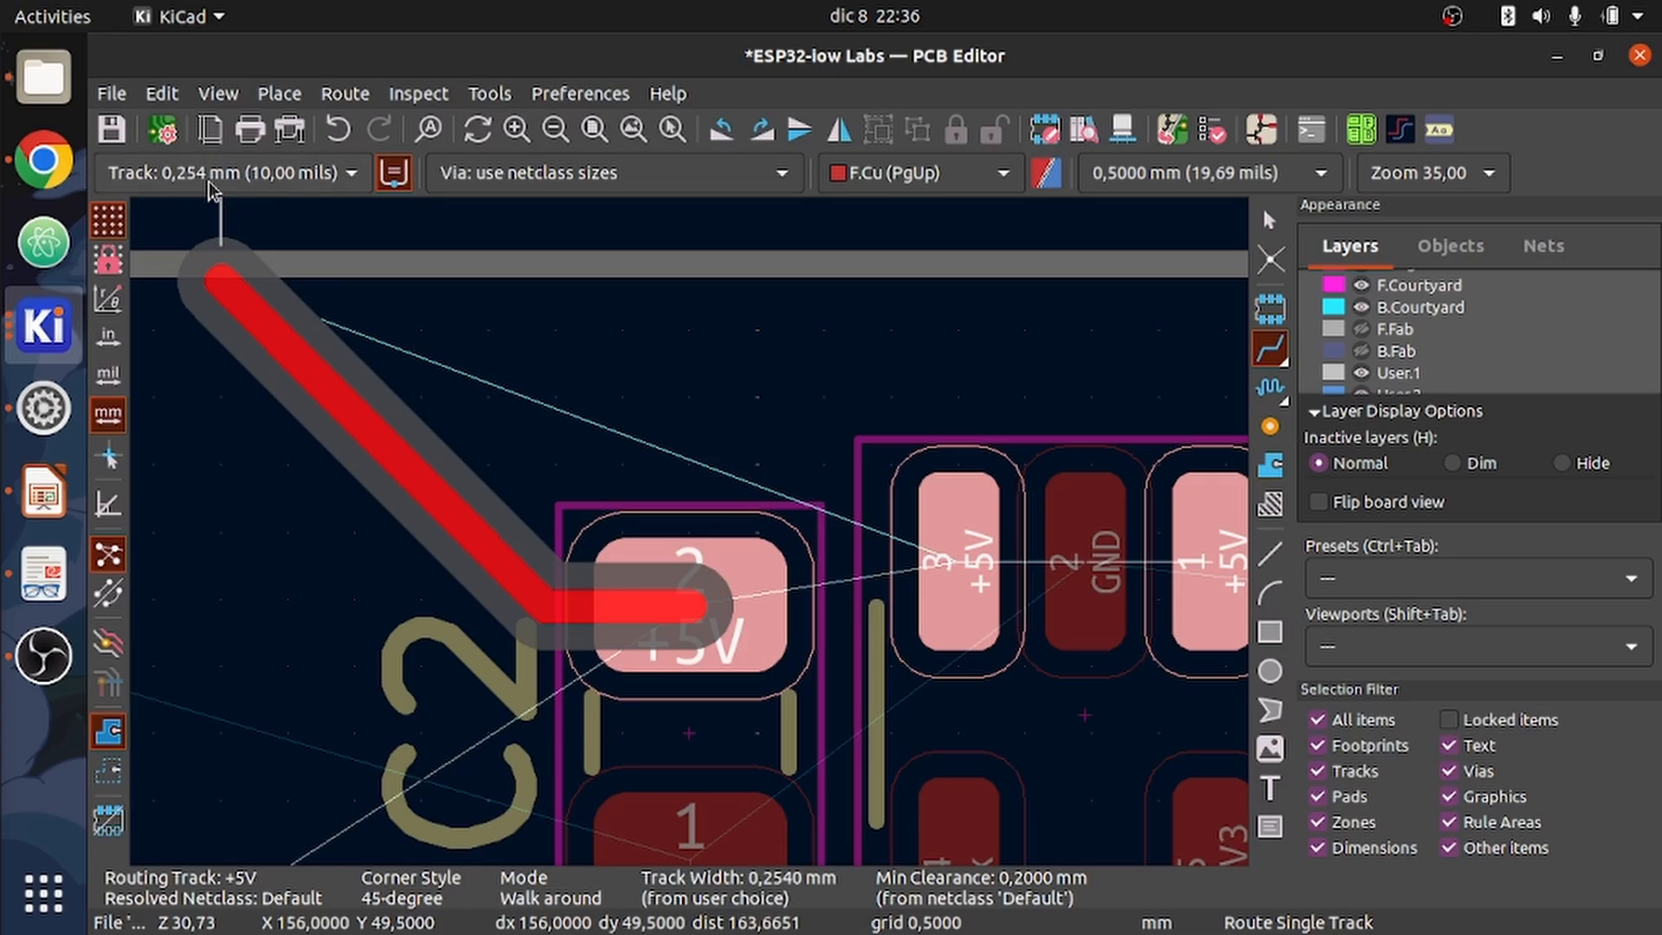
{"action": "key", "text": "w"}
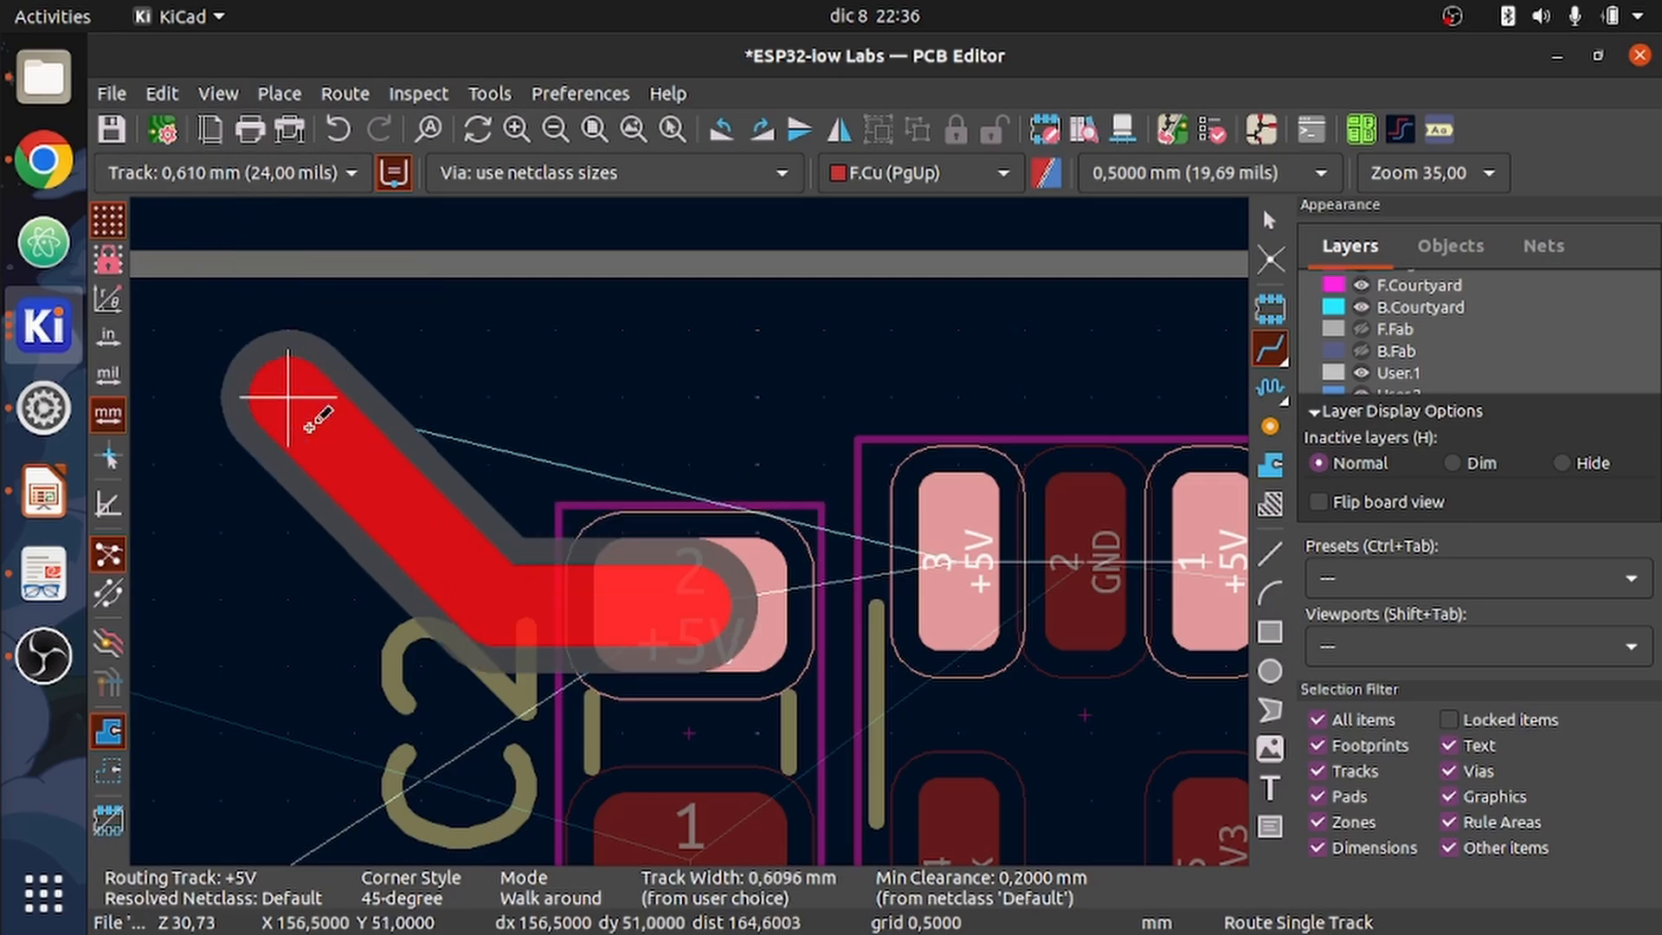
{"action": "key", "text": "w"}
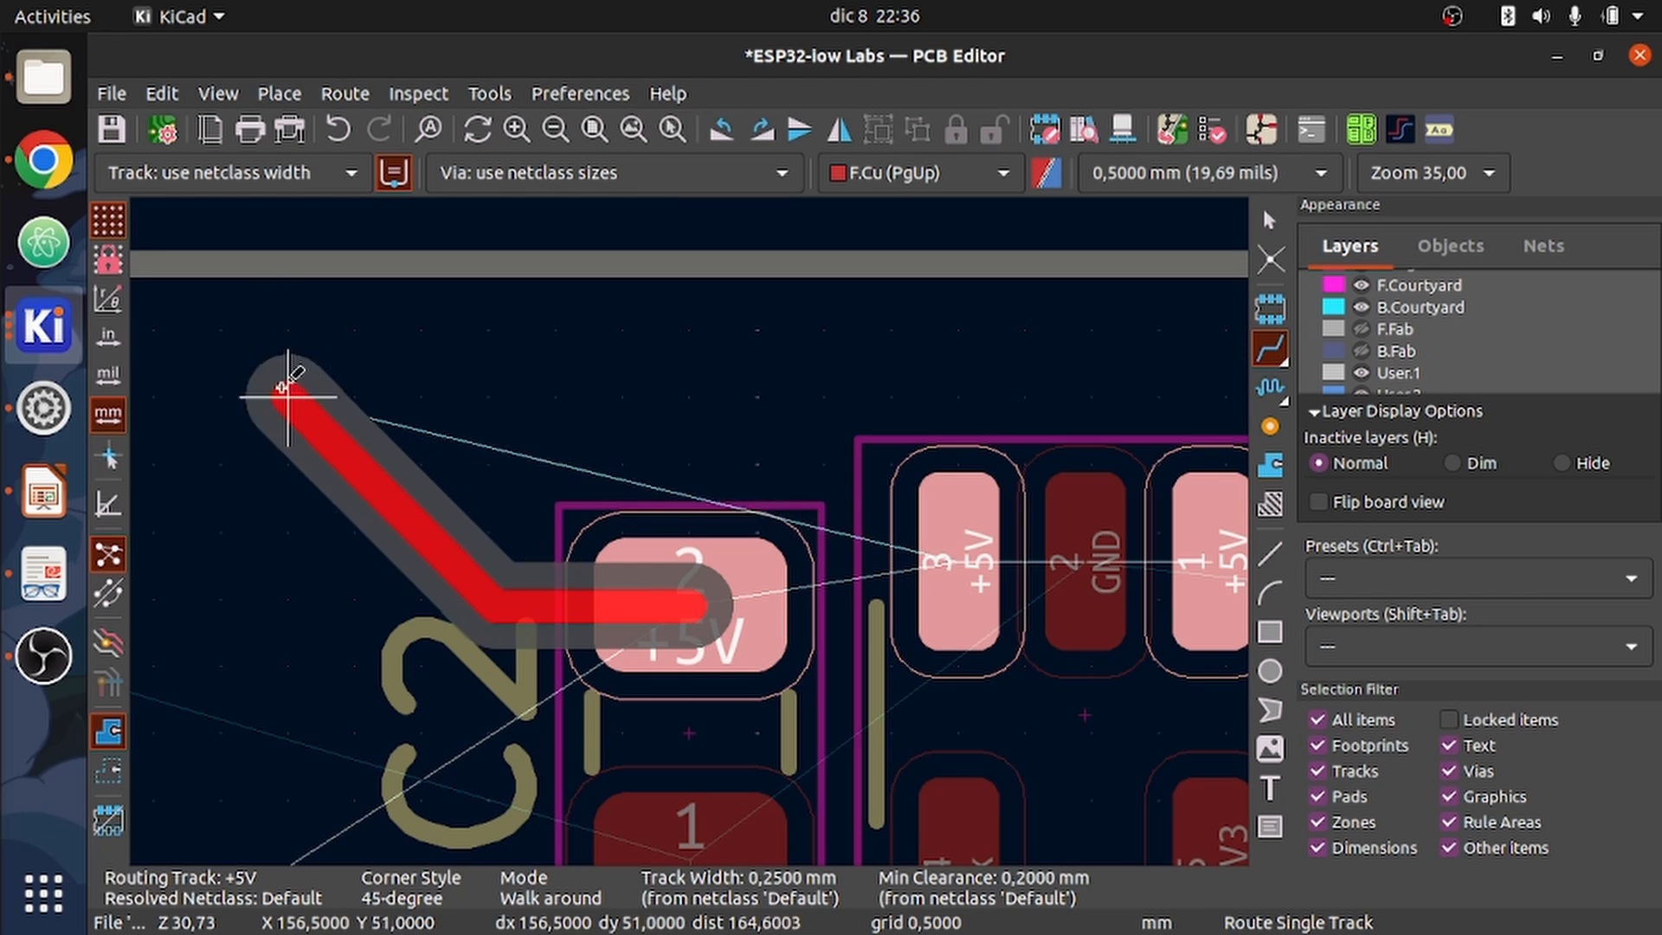
{"action": "key", "text": "w"}
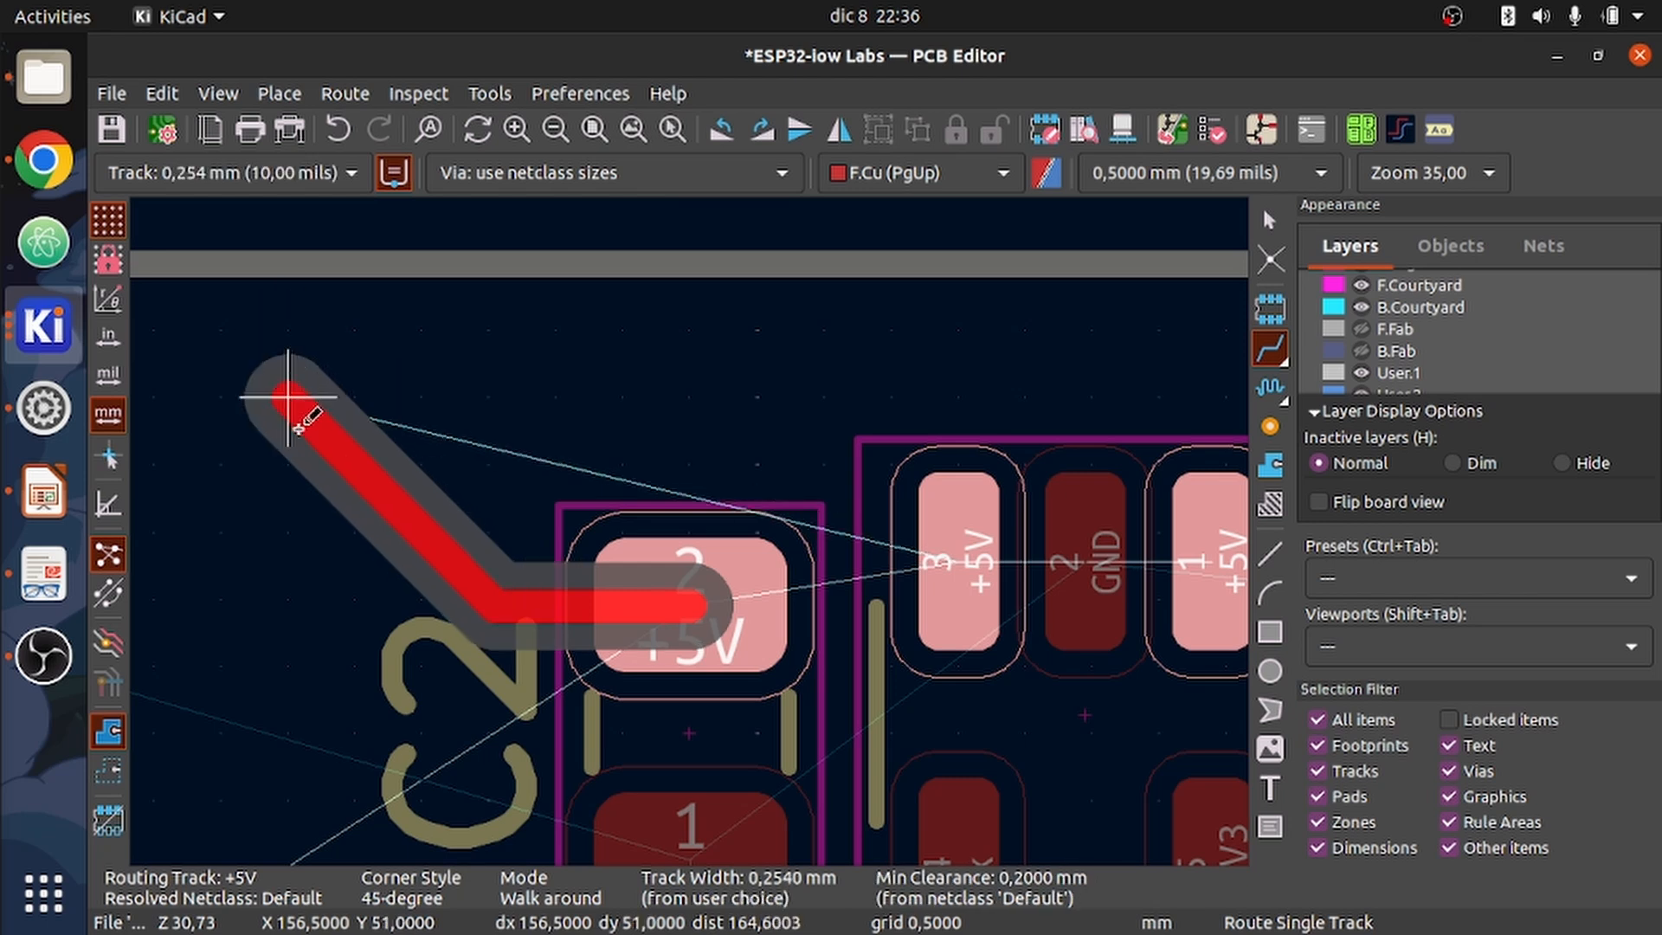
{"action": "key", "text": "w"}
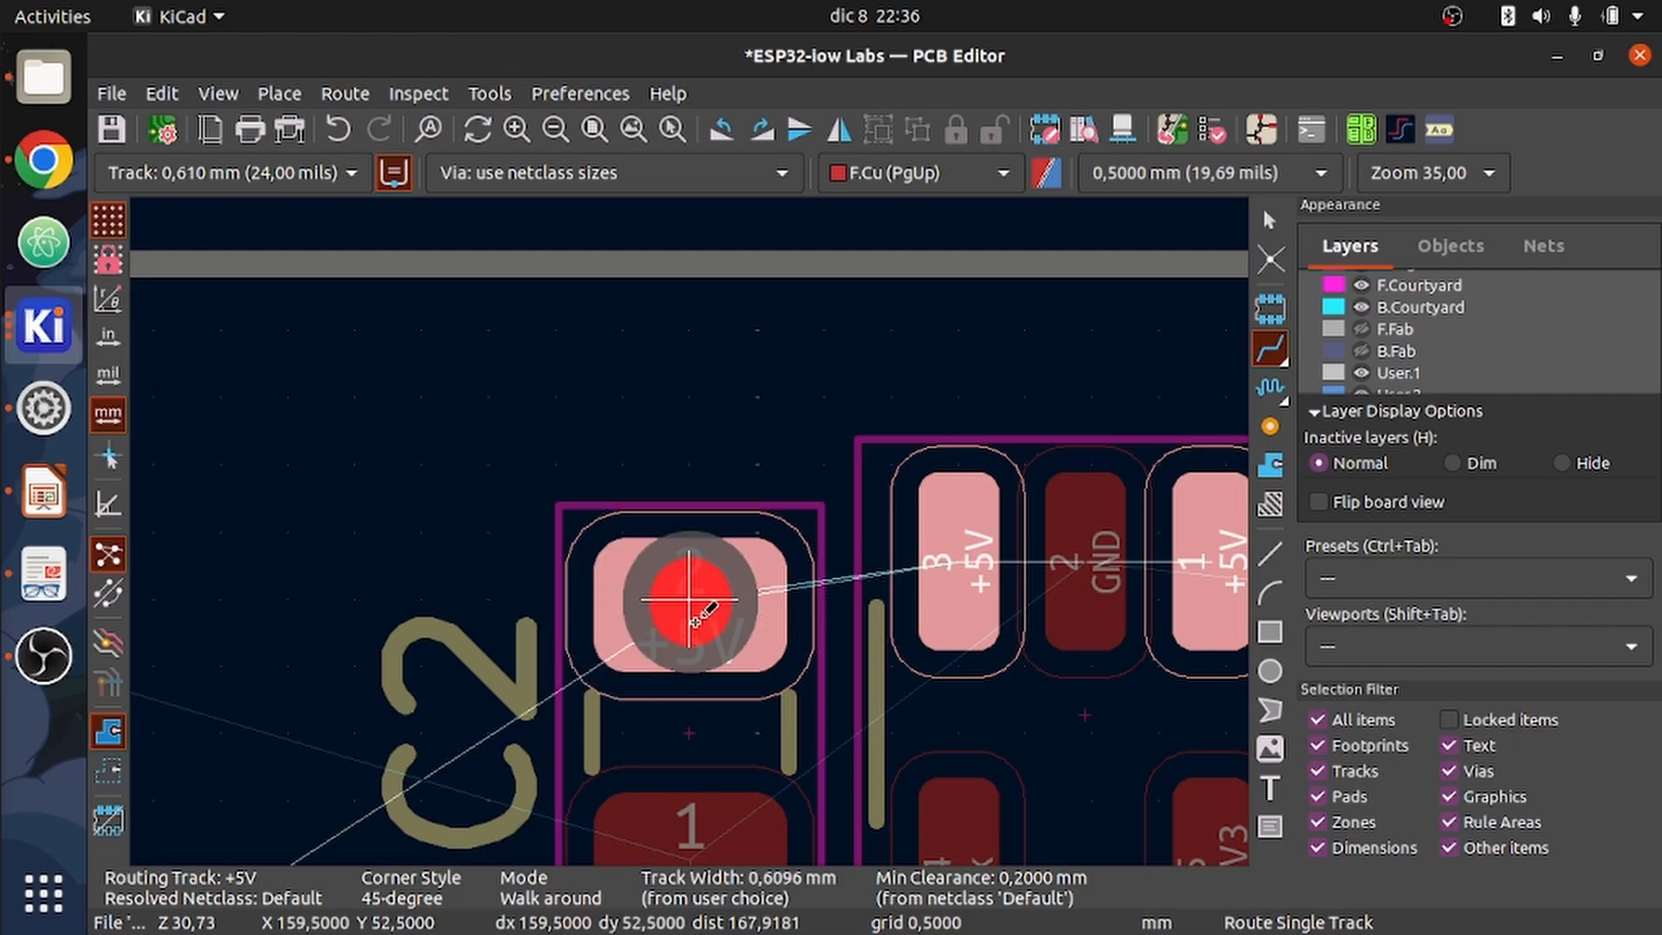
{"action": "left_click", "coordinate": [950, 552]}
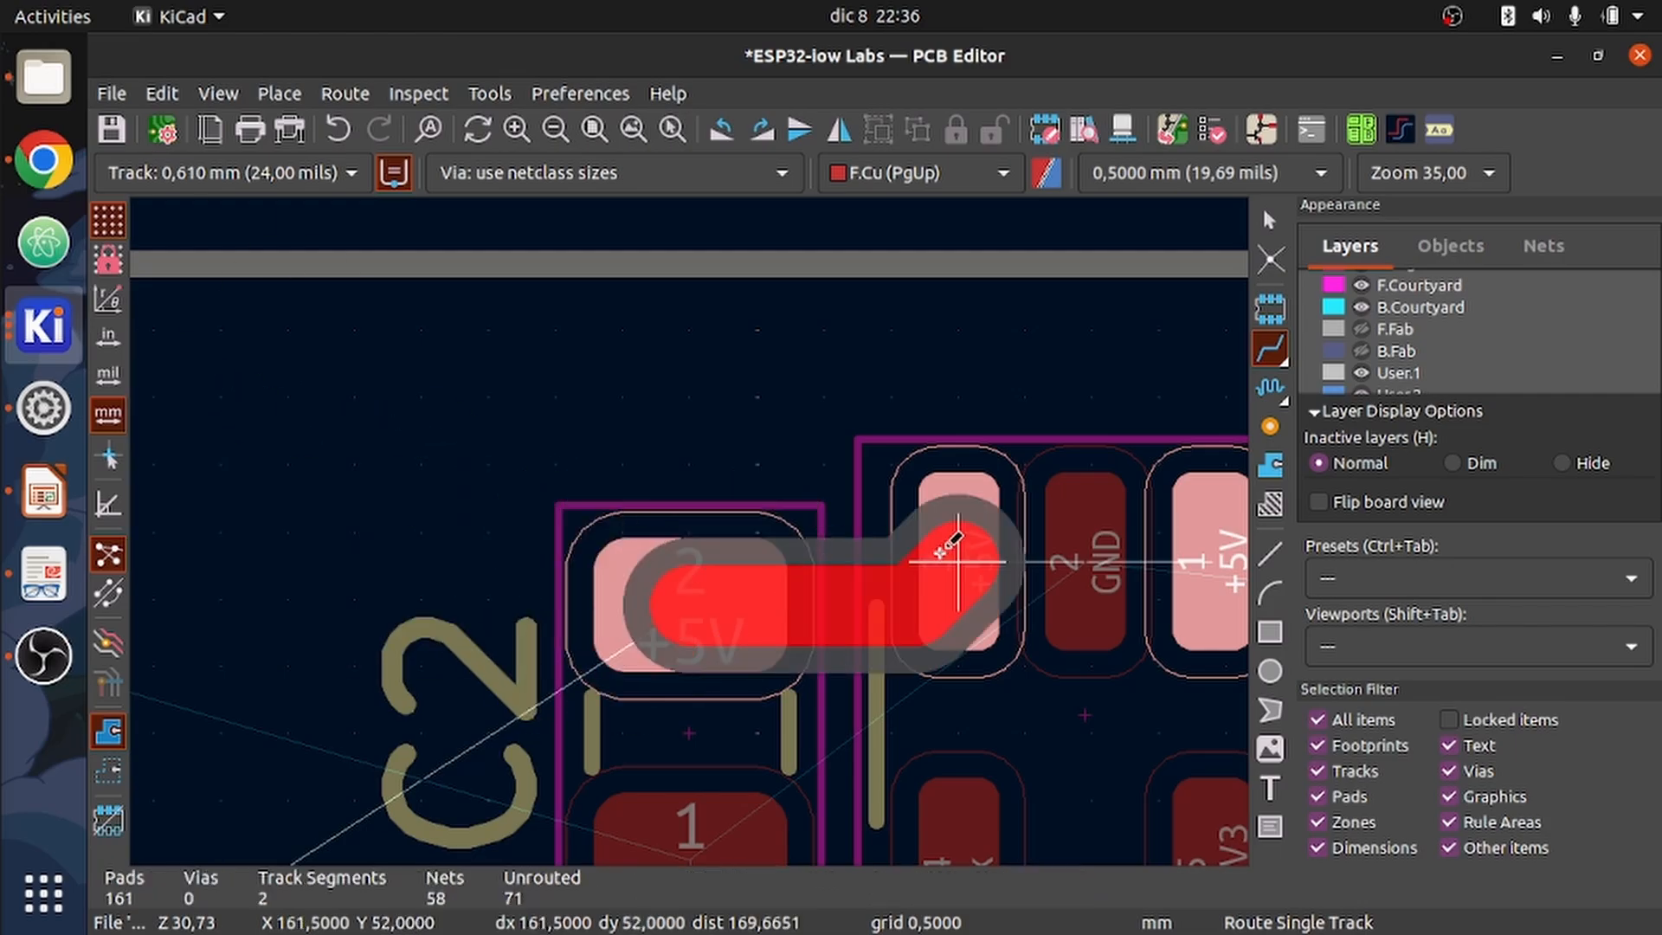
- Route a 24 mil +5V track from U1 pad 1 around the GND pad to U1 pad 3
{"action": "scroll", "coordinate": [951, 553], "scroll_direction": "down", "scroll_amount": 3}
{"action": "scroll", "coordinate": [692, 529], "scroll_direction": "up", "scroll_amount": 2}
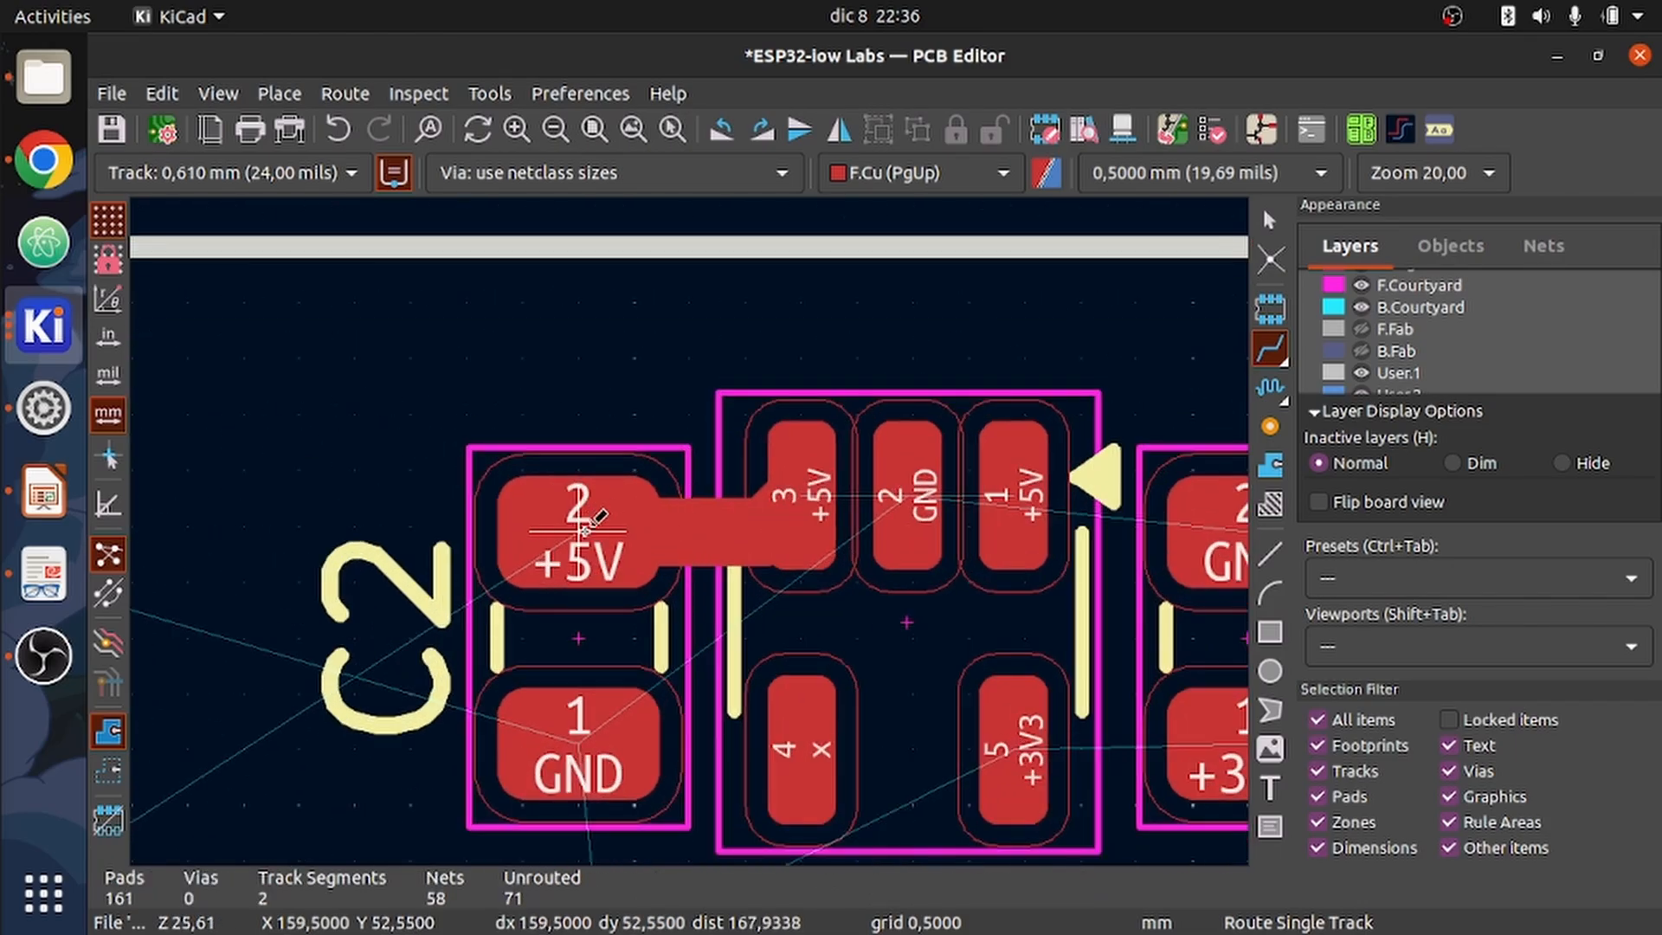
{"action": "scroll", "coordinate": [805, 467], "scroll_direction": "down", "scroll_amount": 2}
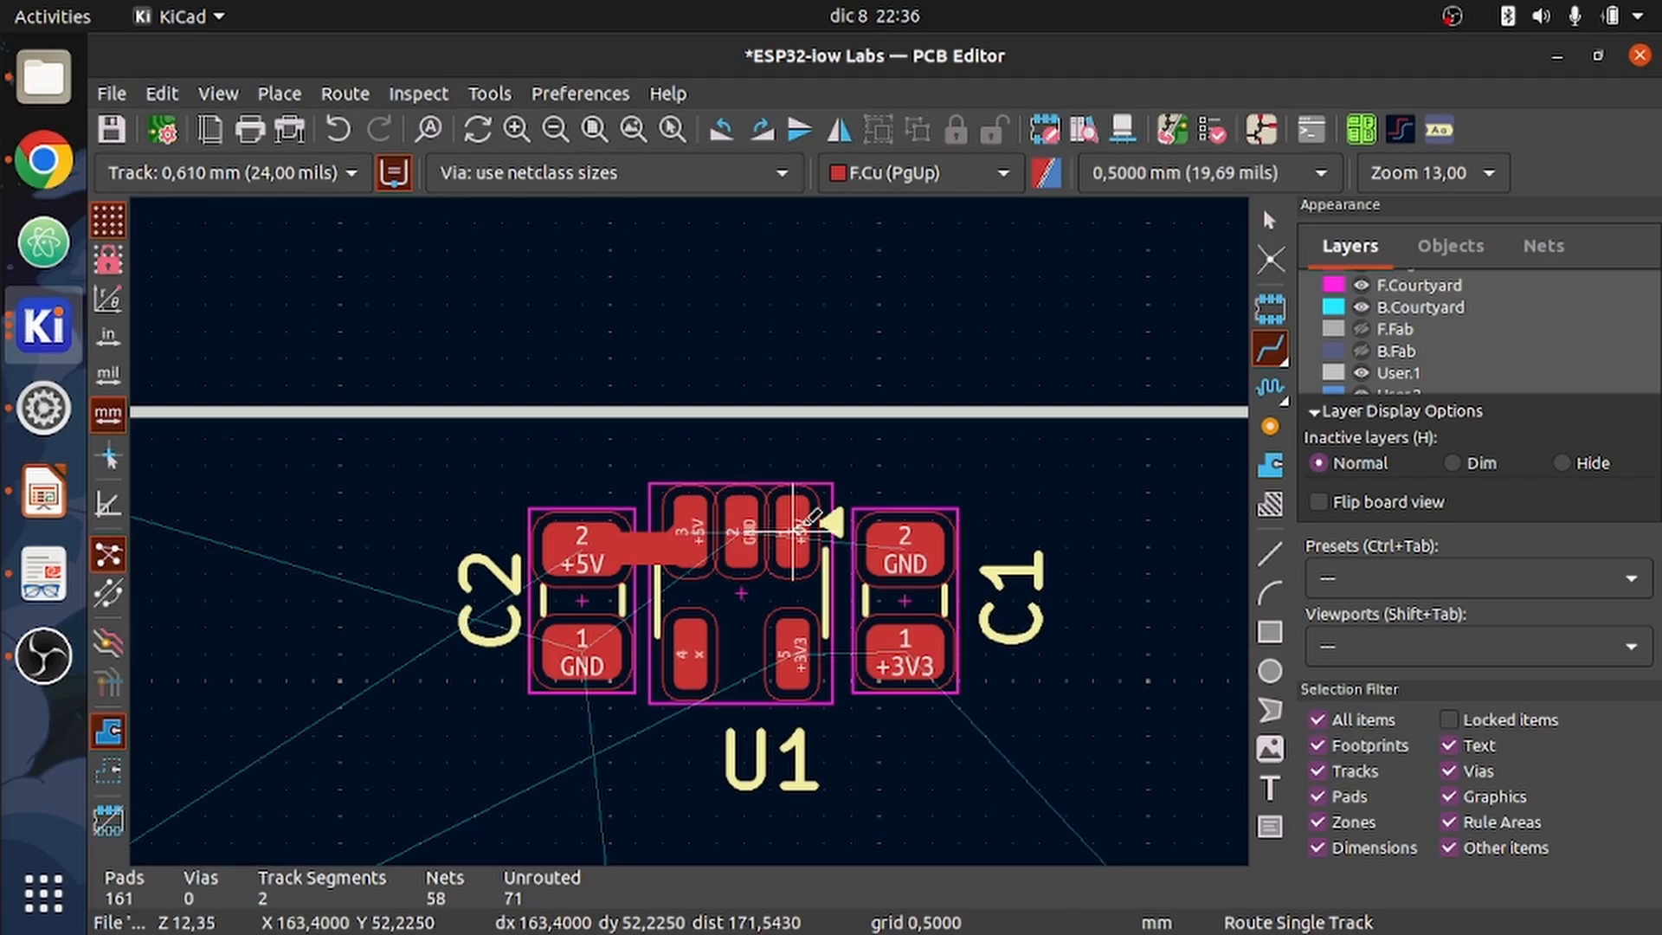
{"action": "left_click", "coordinate": [793, 524]}
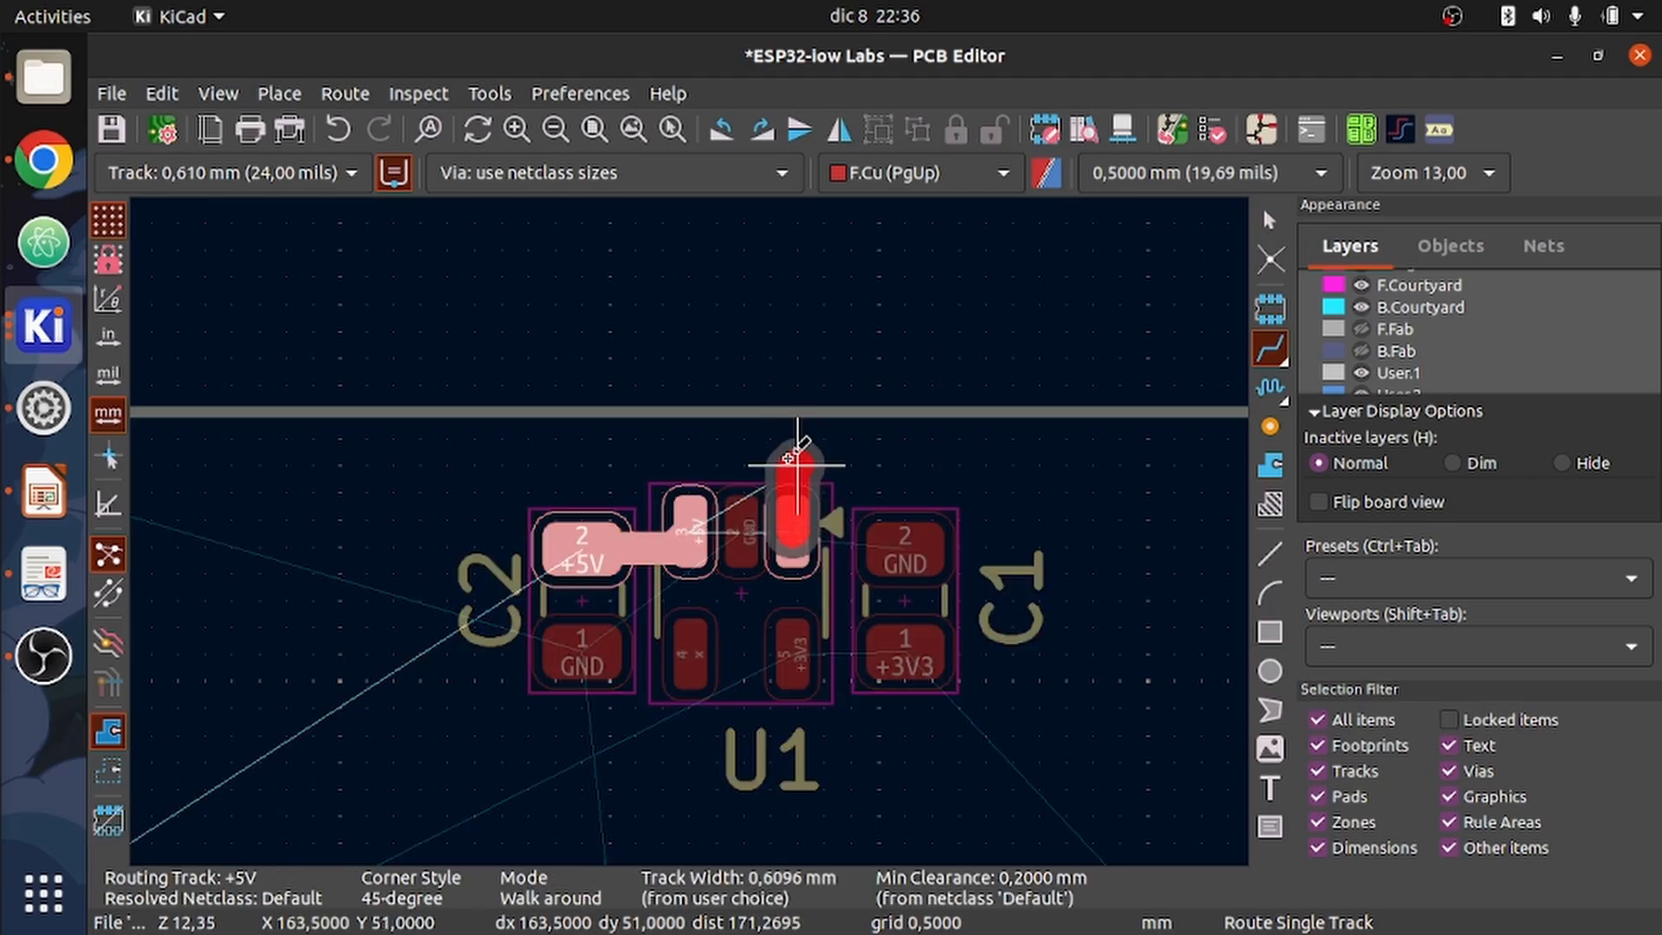
{"action": "scroll", "coordinate": [797, 463], "scroll_direction": "up", "scroll_amount": 3}
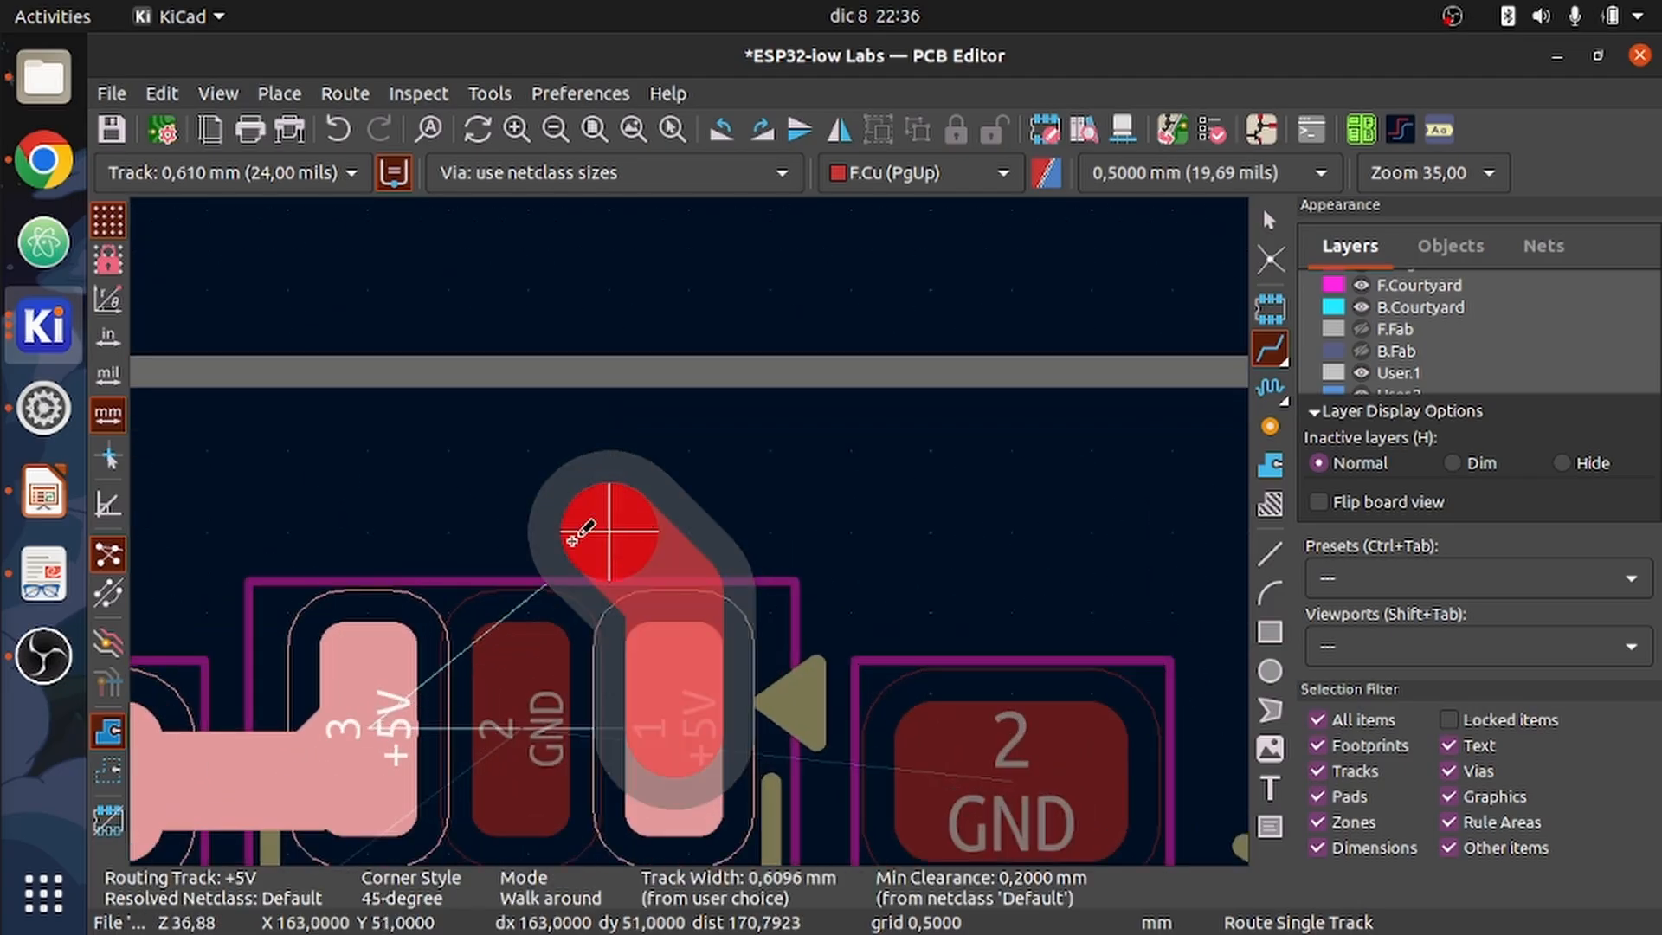
{"action": "left_click", "coordinate": [340, 647]}
{"action": "scroll", "coordinate": [687, 519], "scroll_direction": "down", "scroll_amount": 2}
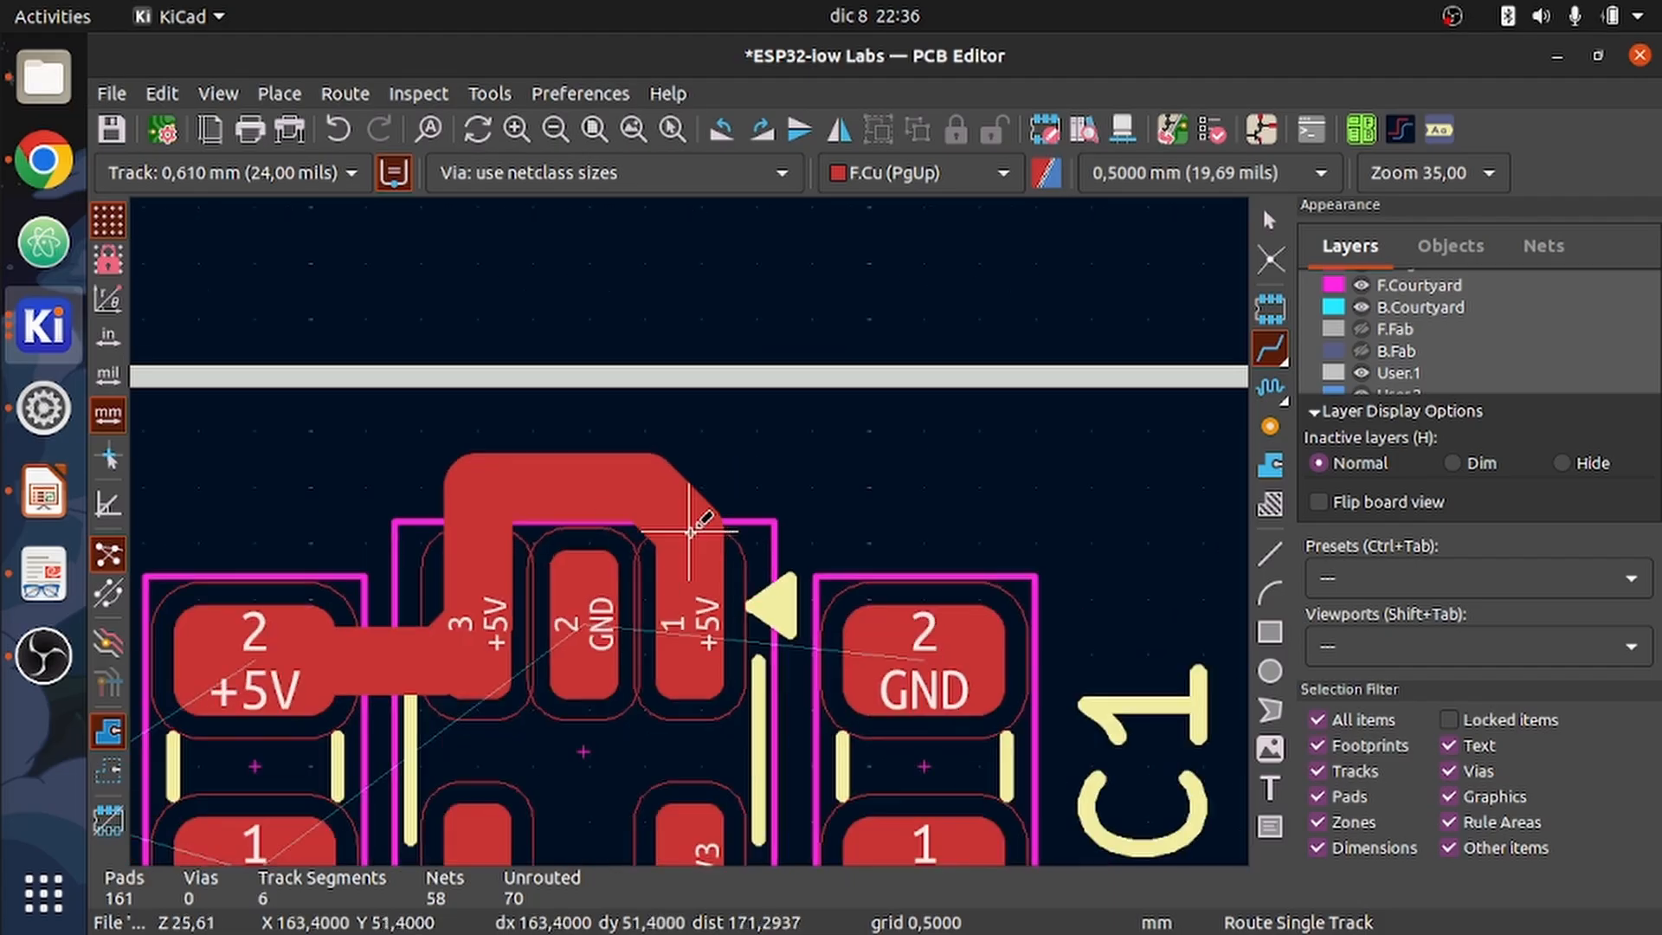
{"action": "scroll", "coordinate": [687, 519], "scroll_direction": "up", "scroll_amount": 4}
{"action": "key", "text": "Escape"}
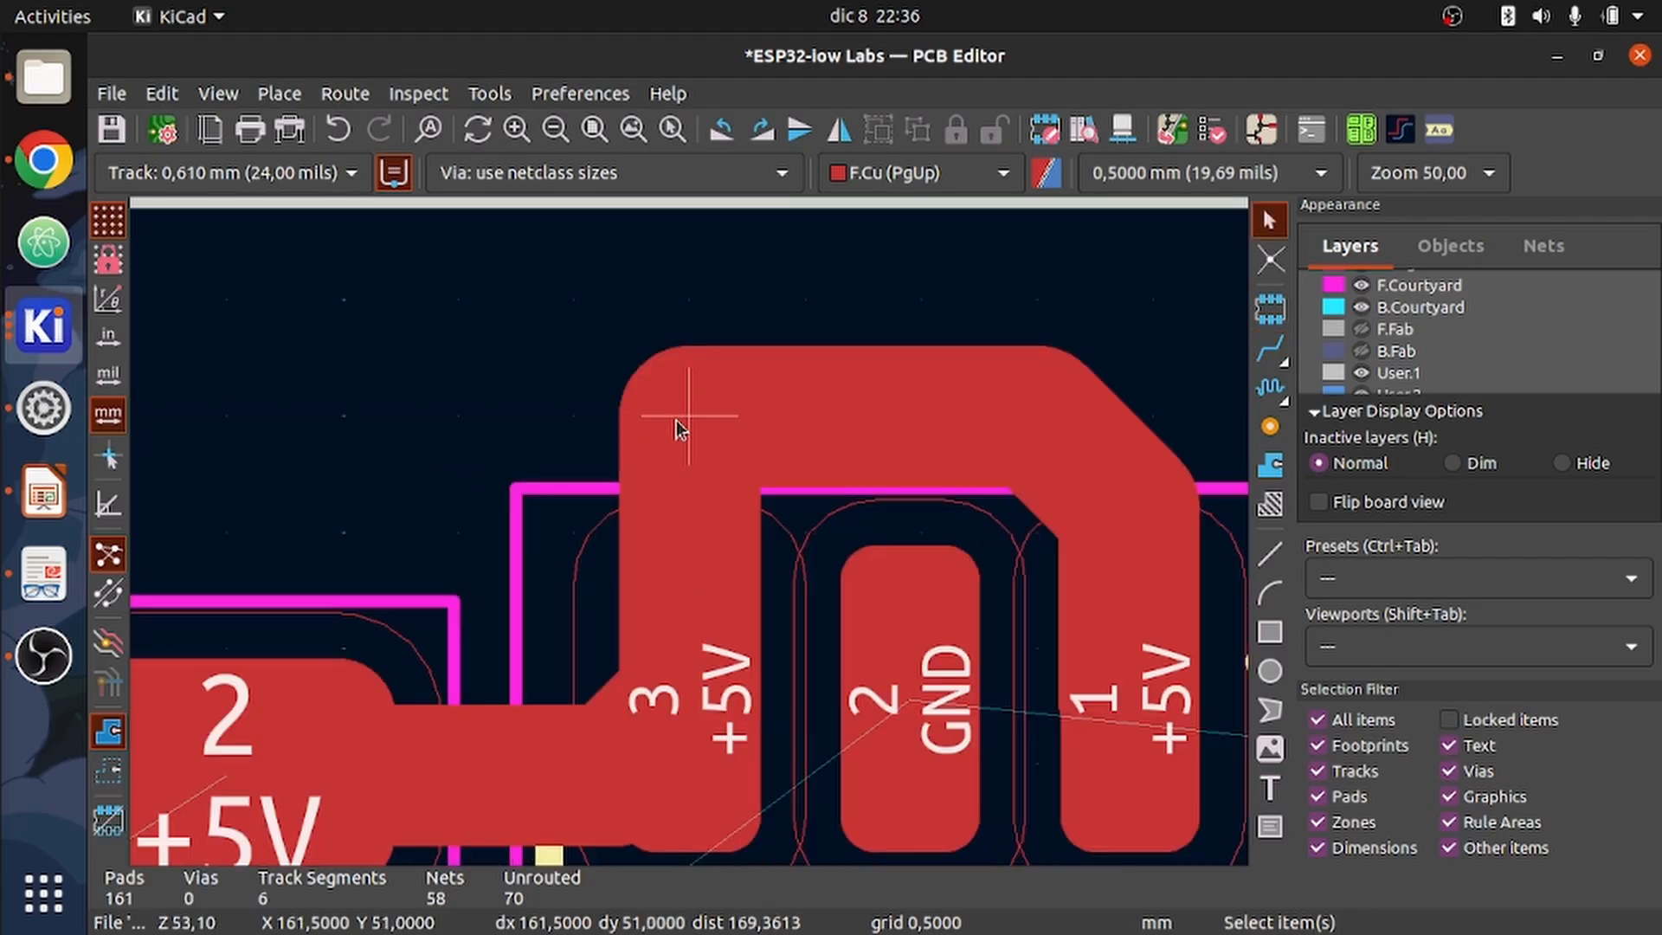
- Reshape the +5V track between U1 pads 3 and 1 into an arch with bevelled corners on both sides of the GND pad
{"action": "left_click", "coordinate": [677, 421]}
{"action": "key", "text": "Escape"}
{"action": "key", "text": "d"}
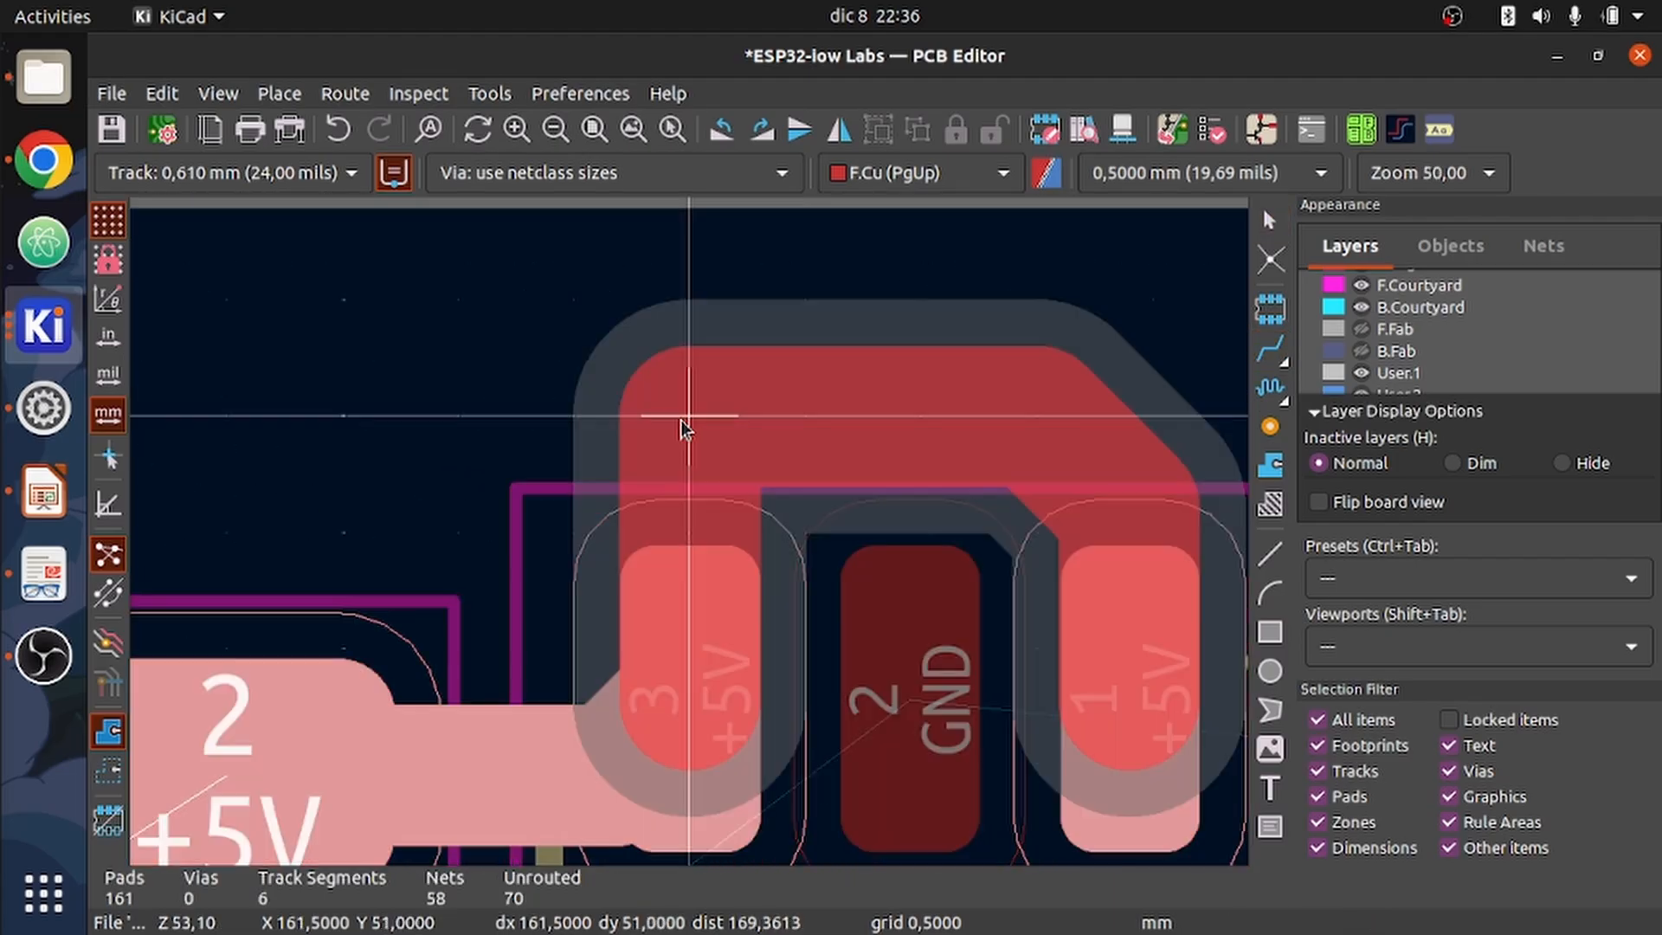
{"action": "left_click", "coordinate": [901, 412]}
{"action": "scroll", "coordinate": [901, 412], "scroll_direction": "down", "scroll_amount": 4}
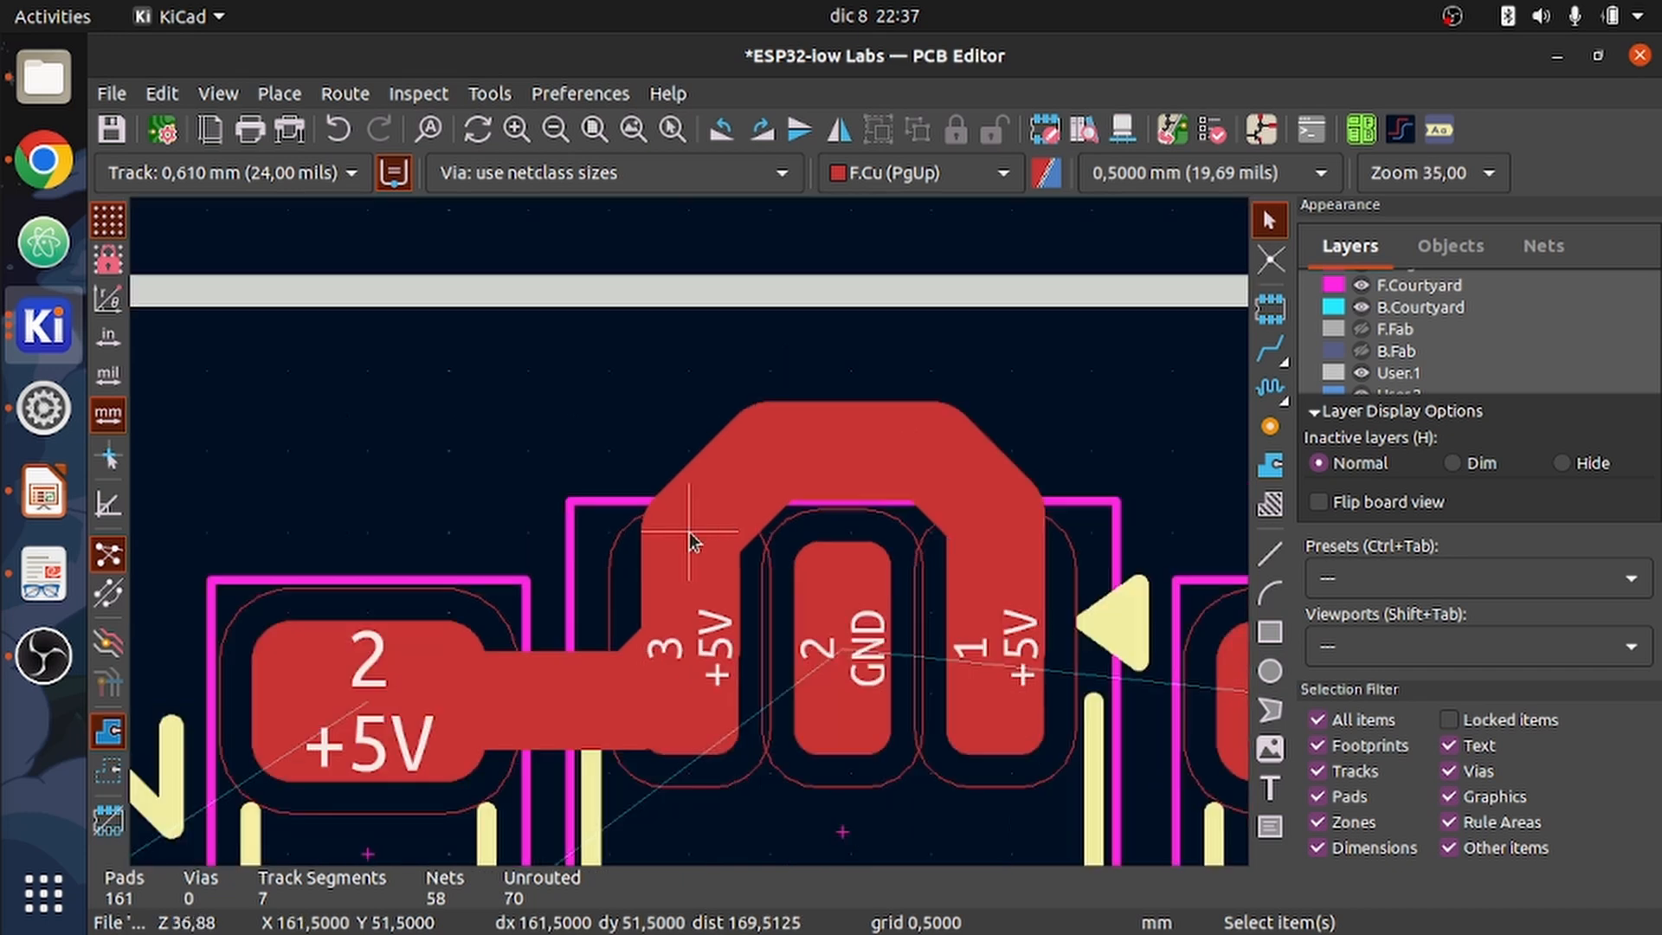
- Examine the routed +5V track between C2 and U1 and the connections still open around U1, C1 and C2
{"action": "scroll", "coordinate": [690, 542], "scroll_direction": "up", "scroll_amount": 4}
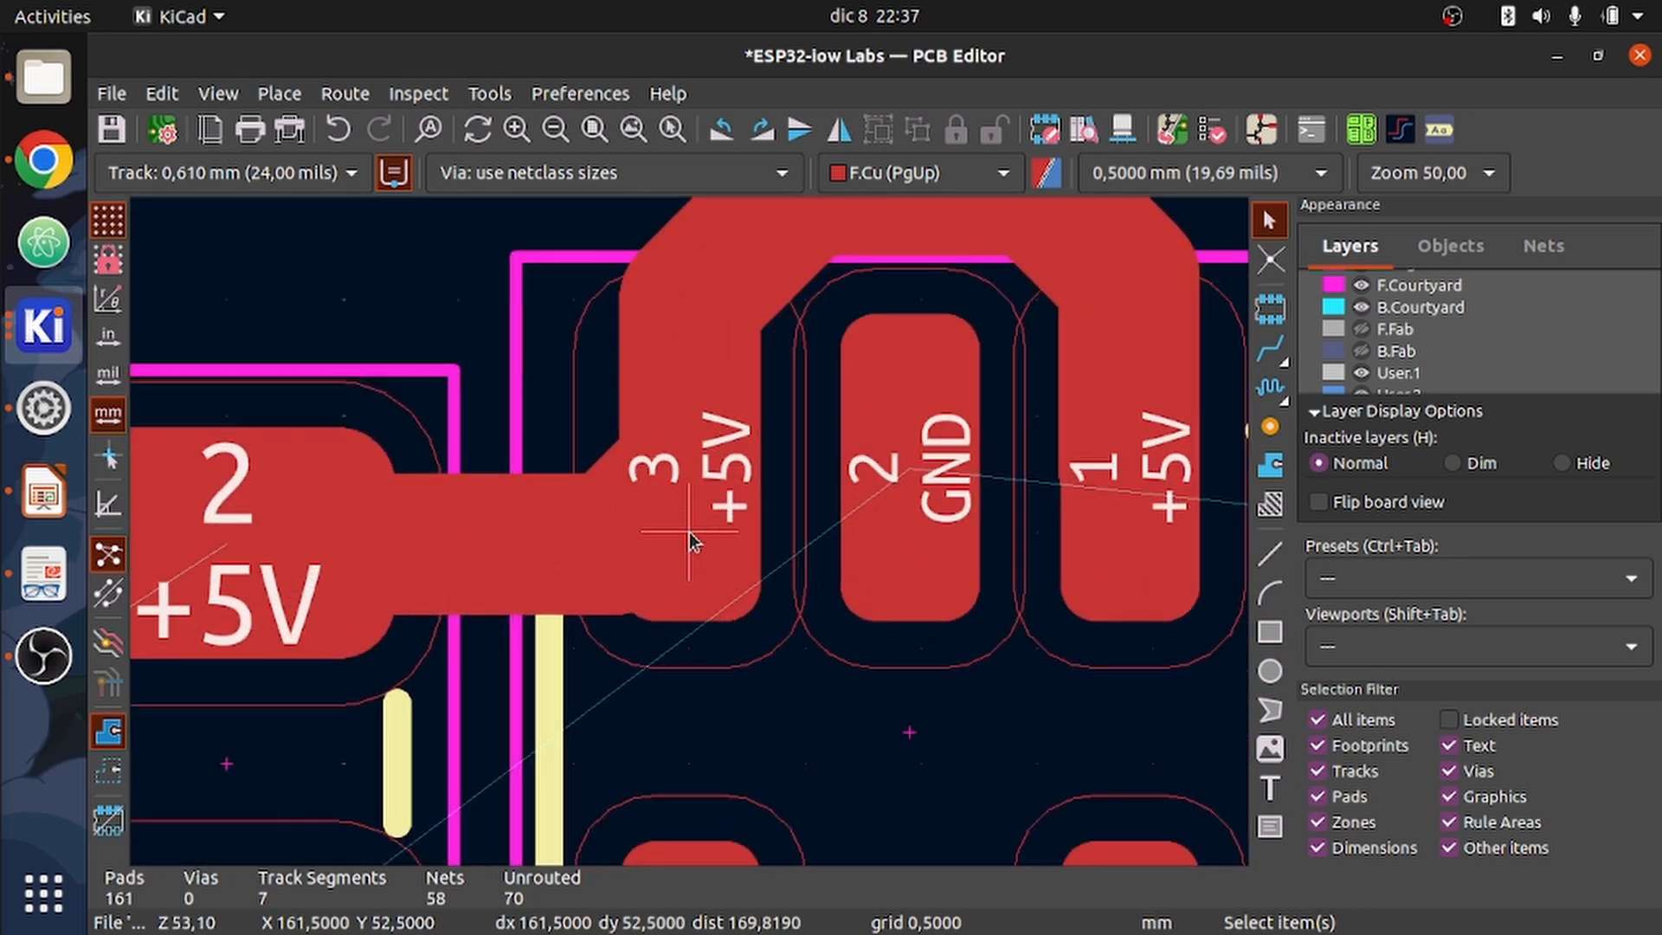
{"action": "scroll", "coordinate": [693, 544], "scroll_direction": "down", "scroll_amount": 4}
{"action": "scroll", "coordinate": [690, 542], "scroll_direction": "down", "scroll_amount": 1}
{"action": "scroll", "coordinate": [693, 606], "scroll_direction": "up", "scroll_amount": 2}
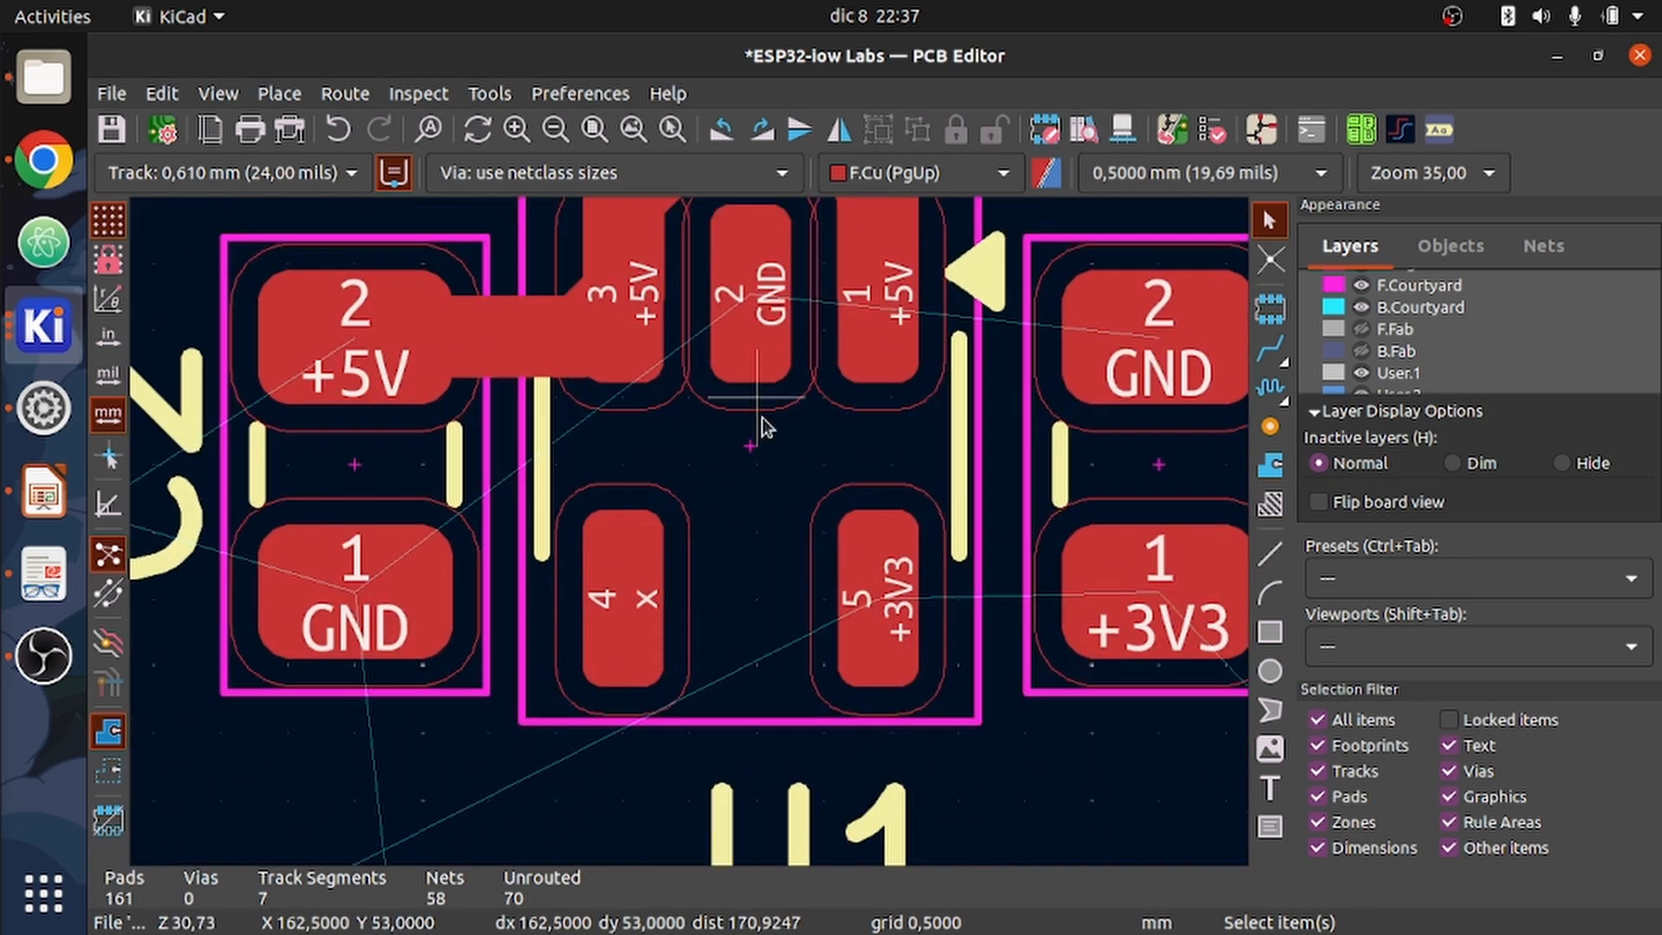
{"action": "scroll", "coordinate": [682, 615], "scroll_direction": "down", "scroll_amount": 2}
{"action": "scroll", "coordinate": [683, 614], "scroll_direction": "up", "scroll_amount": 3}
{"action": "scroll", "coordinate": [694, 538], "scroll_direction": "down", "scroll_amount": 2}
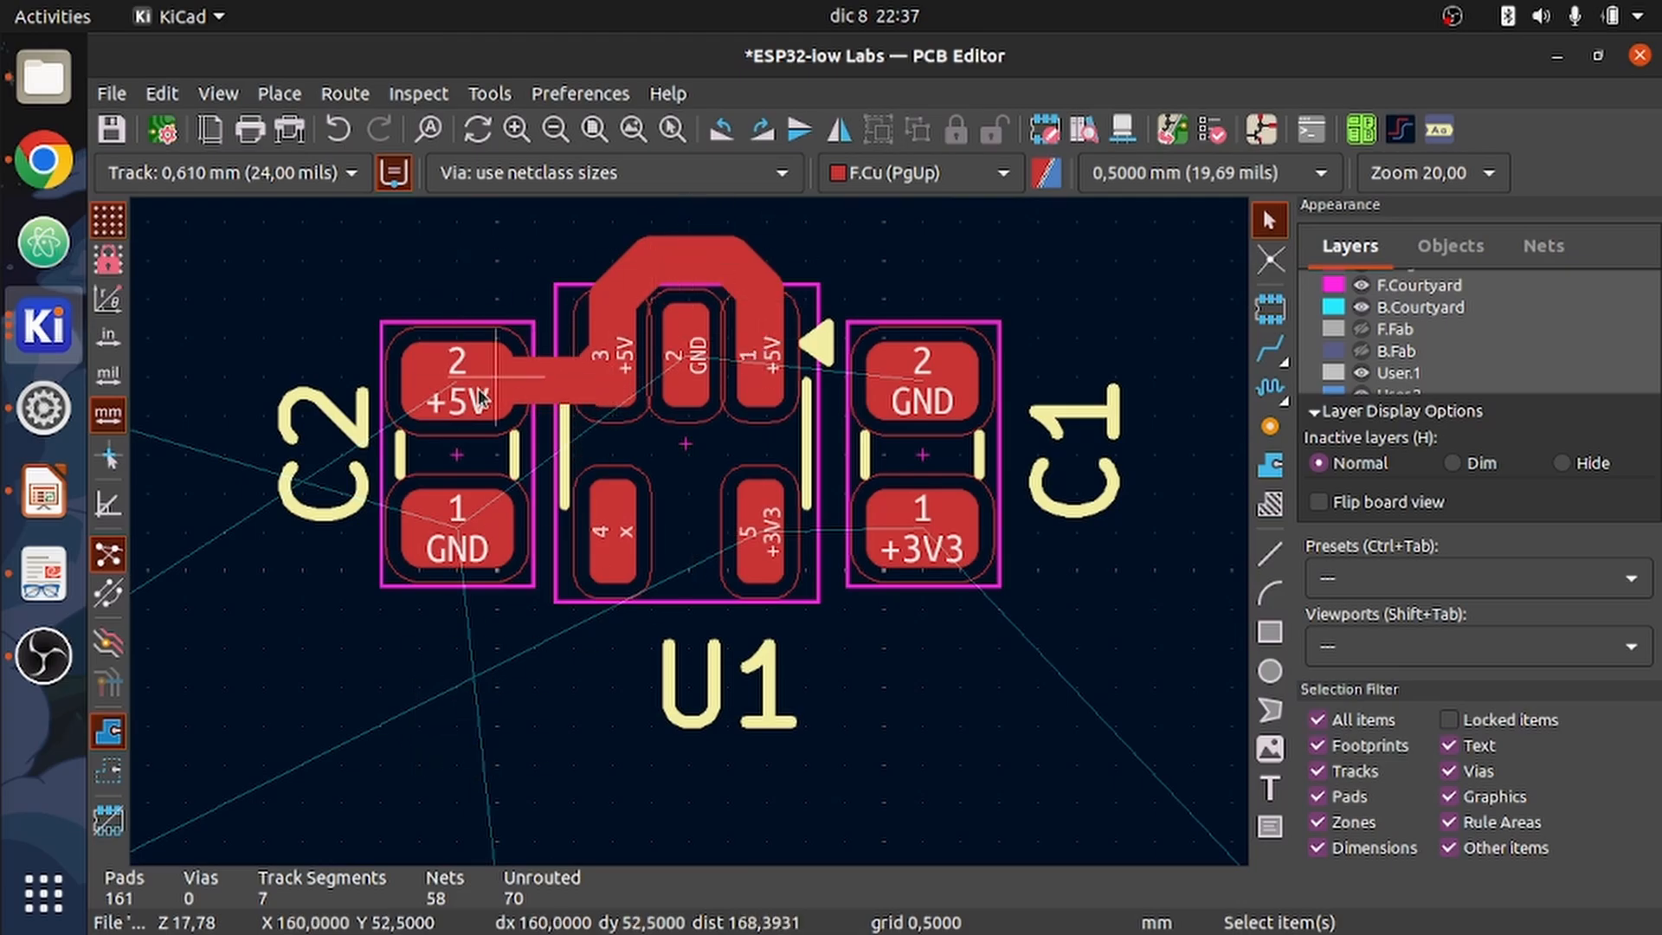
{"action": "scroll", "coordinate": [480, 399], "scroll_direction": "down", "scroll_amount": 2}
{"action": "scroll", "coordinate": [689, 531], "scroll_direction": "up", "scroll_amount": 3}
{"action": "scroll", "coordinate": [689, 531], "scroll_direction": "down", "scroll_amount": 7}
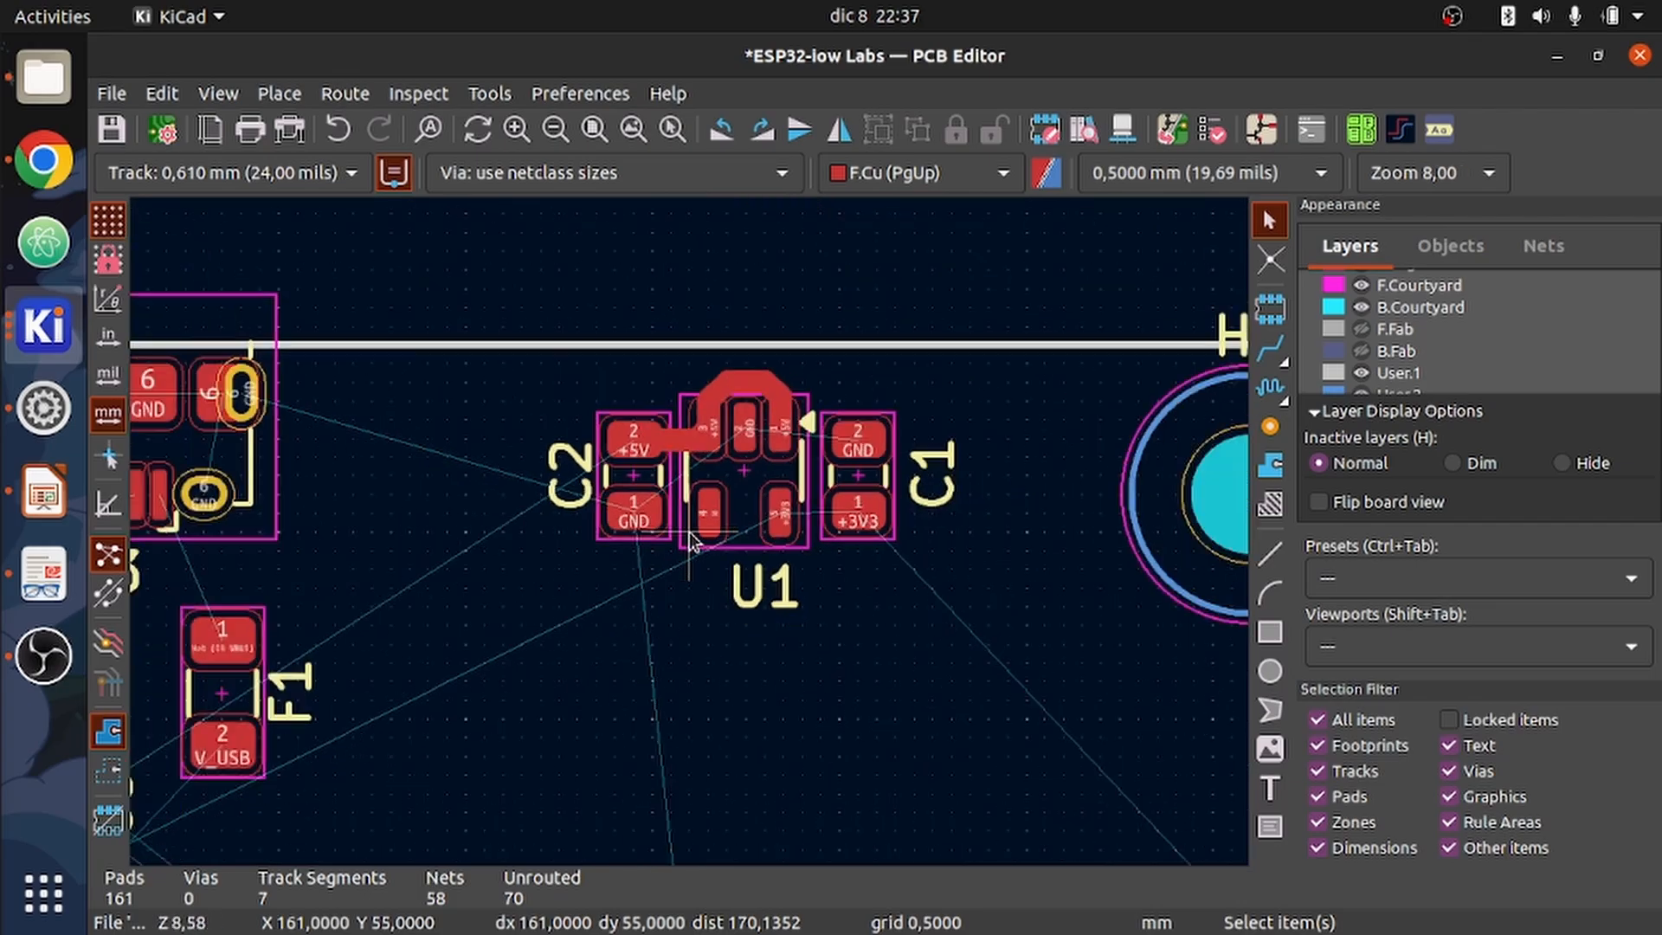
{"action": "scroll", "coordinate": [689, 532], "scroll_direction": "down", "scroll_amount": 6}
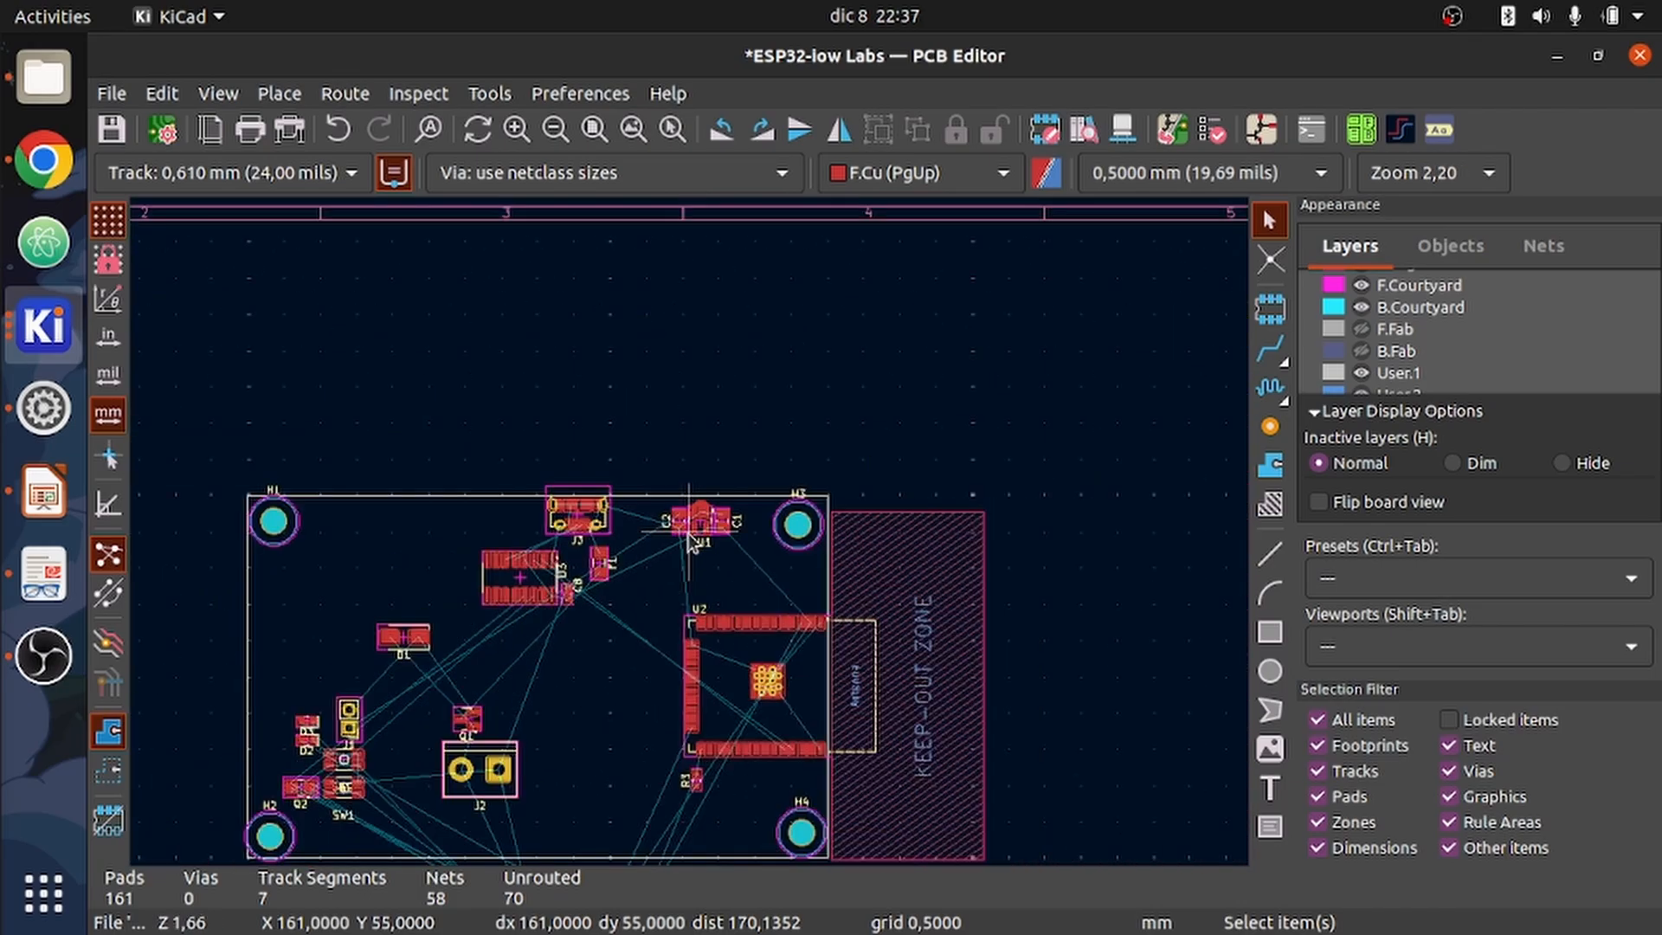
- Move the group of unplaced parts C3–C7, R1, R2 and R4–R7 from below the board into the area between J2 and U2
{"action": "key", "text": "Home"}
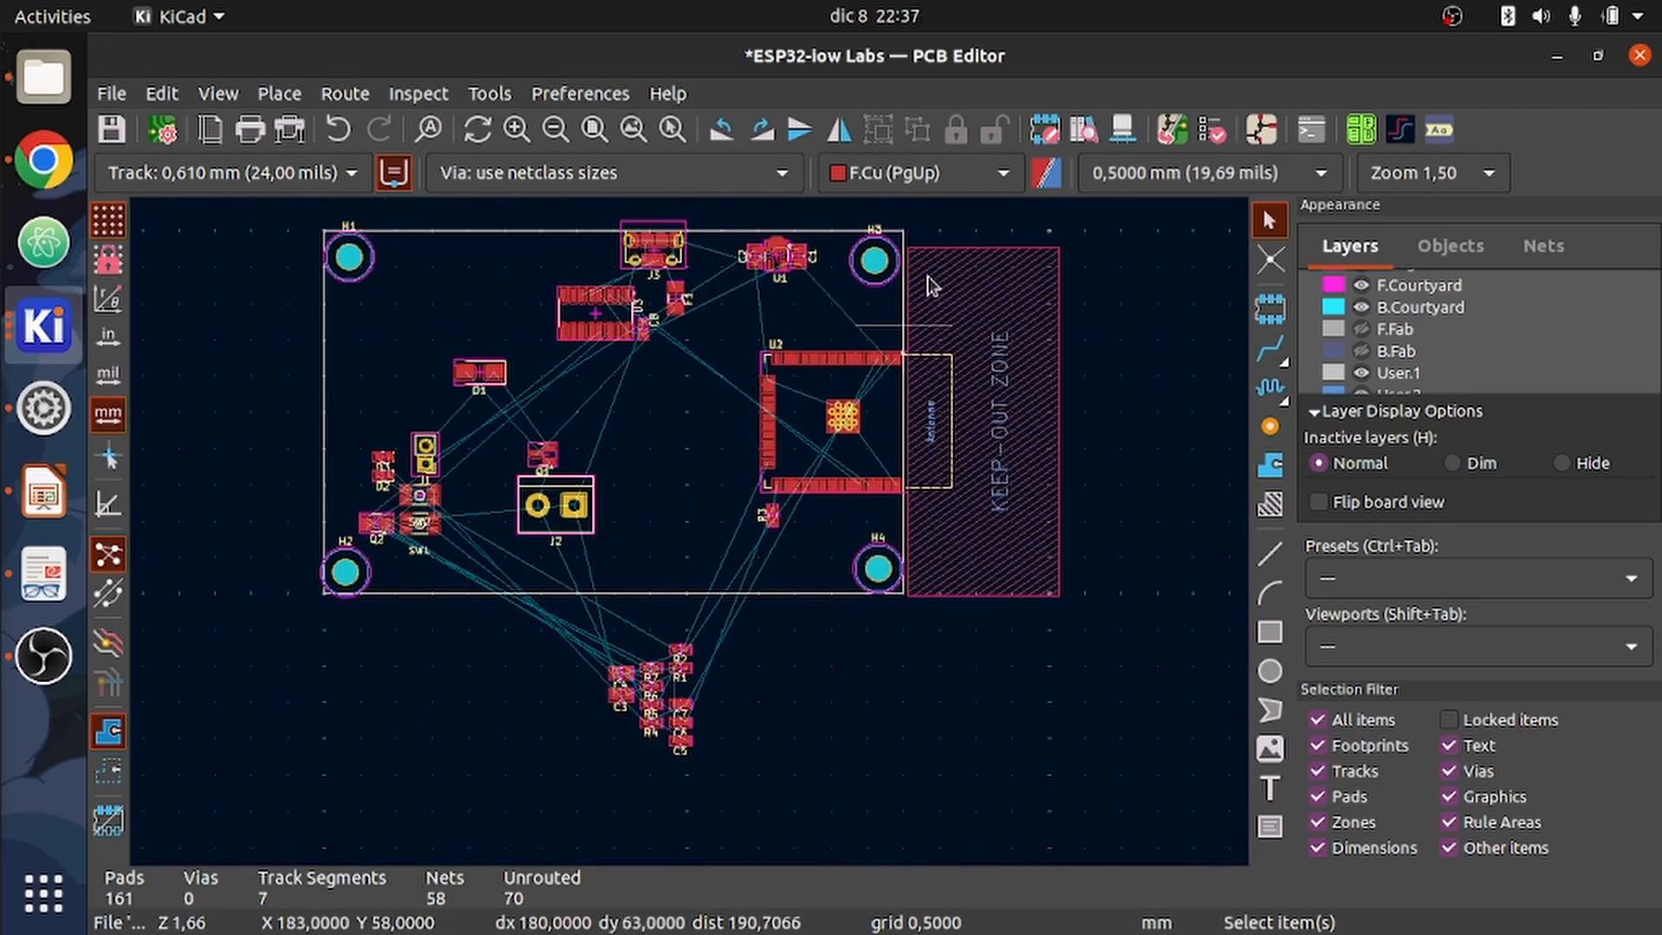
{"action": "left_click_drag", "start_coordinate": [707, 768], "coordinate": [566, 637]}
{"action": "key", "text": "m"}
{"action": "scroll", "coordinate": [632, 693], "scroll_direction": "up", "scroll_amount": 4}
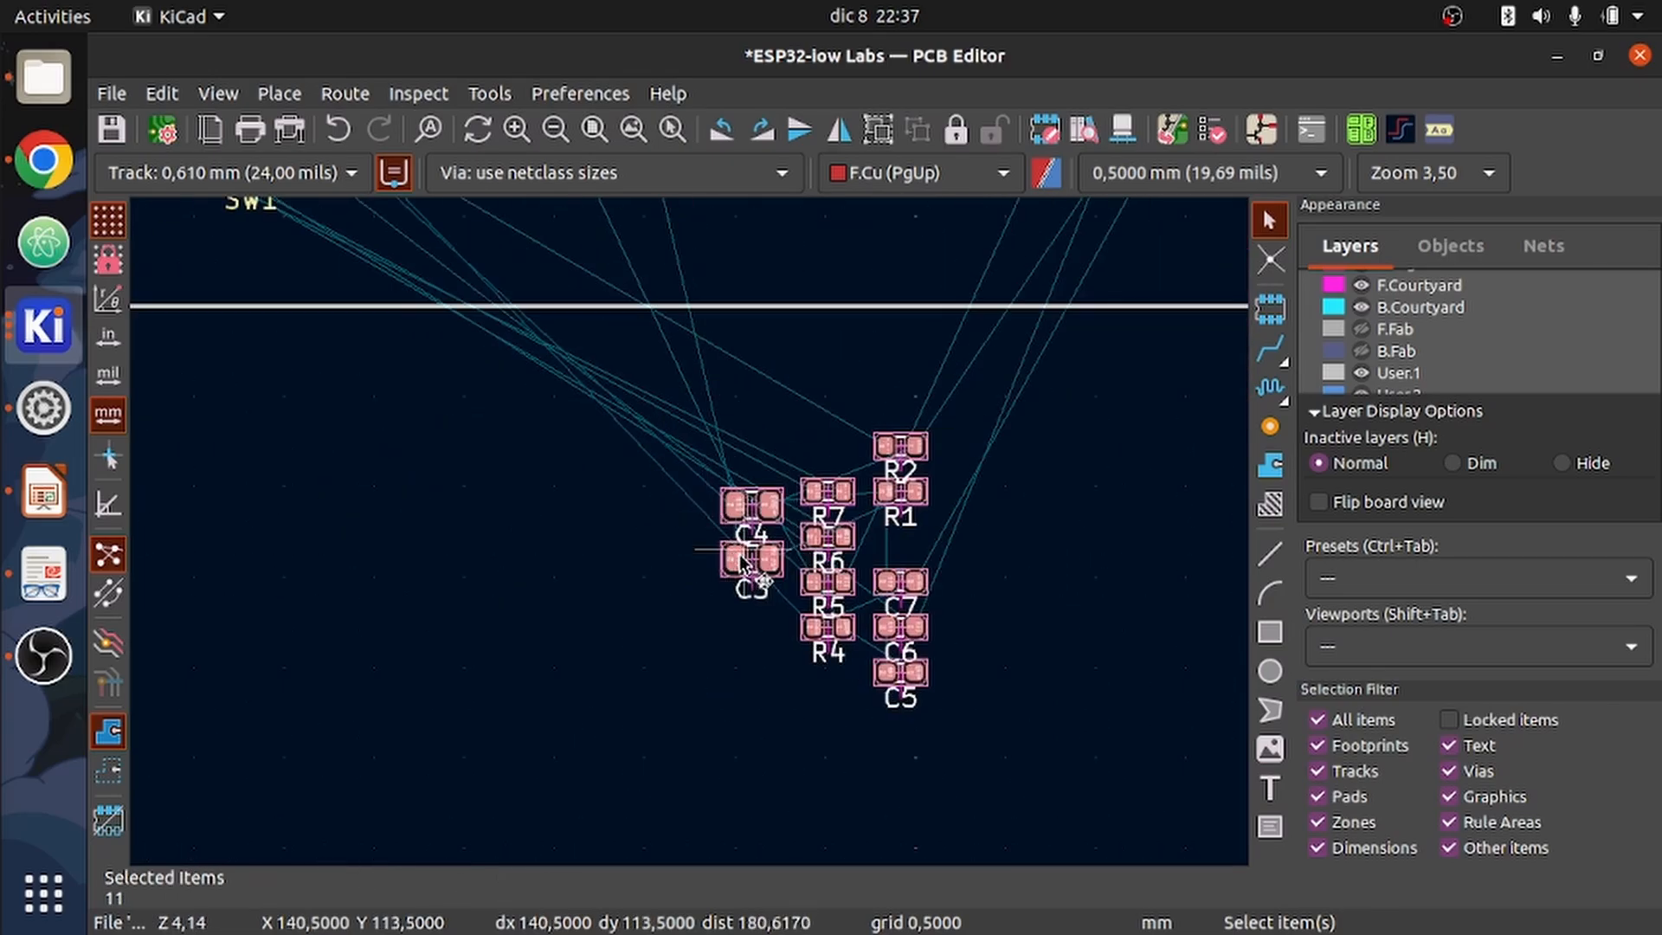
{"action": "scroll", "coordinate": [744, 450], "scroll_direction": "down", "scroll_amount": 5}
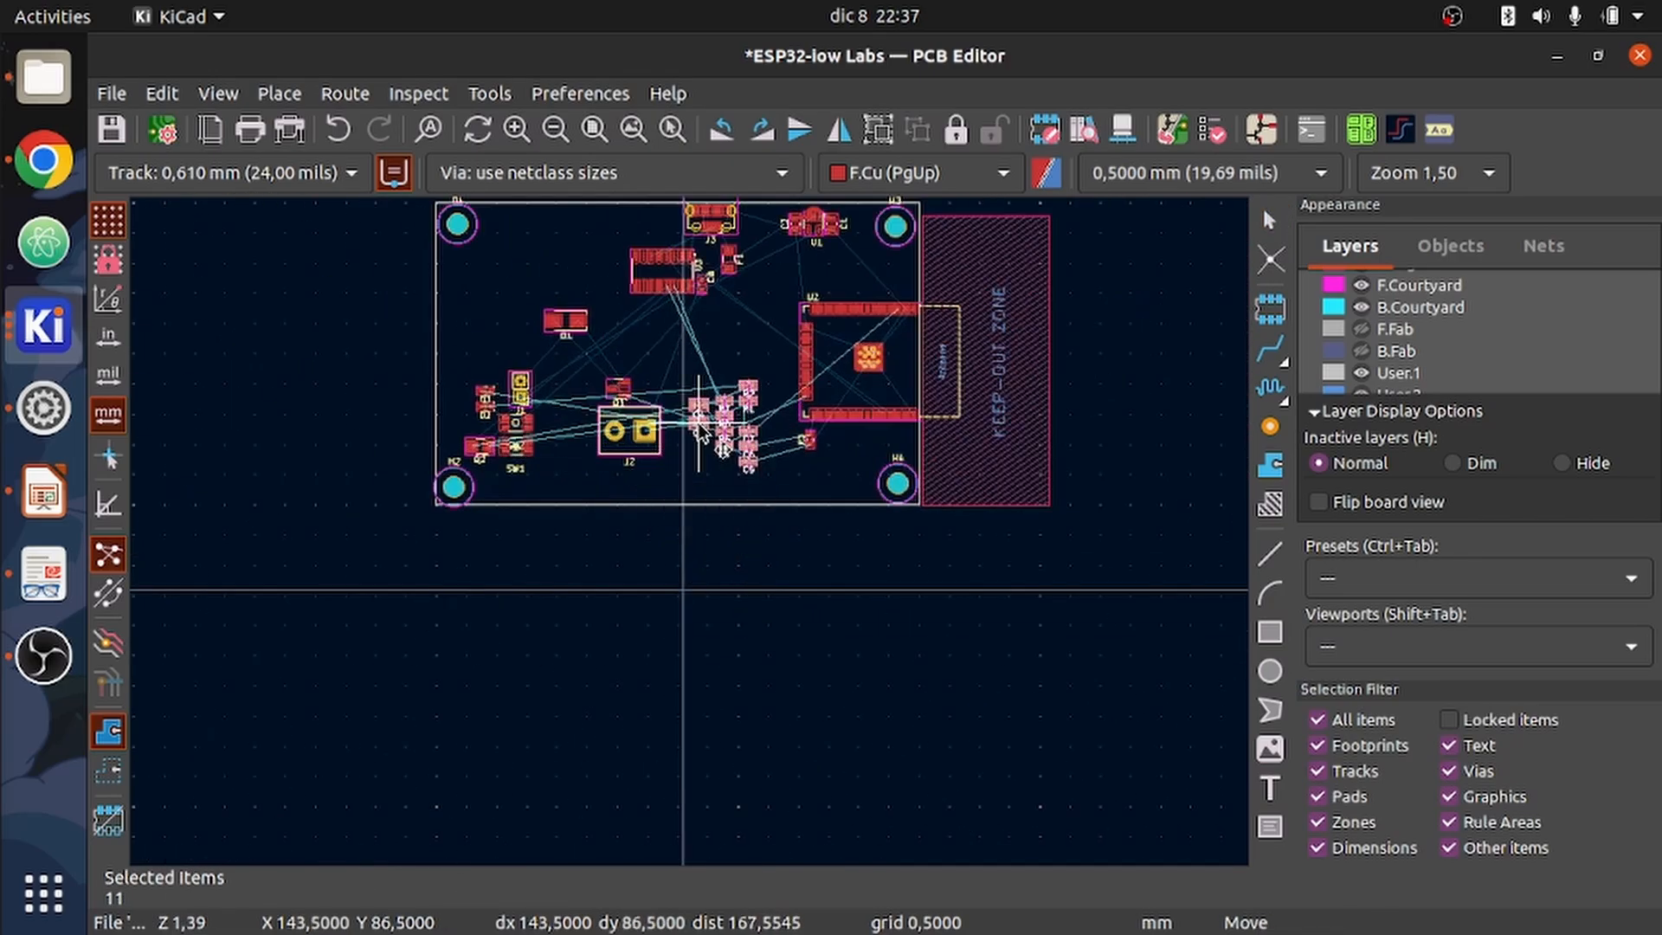
{"action": "left_click", "coordinate": [702, 429]}
{"action": "left_click", "coordinate": [712, 620]}
{"action": "scroll", "coordinate": [693, 541], "scroll_direction": "up", "scroll_amount": 2}
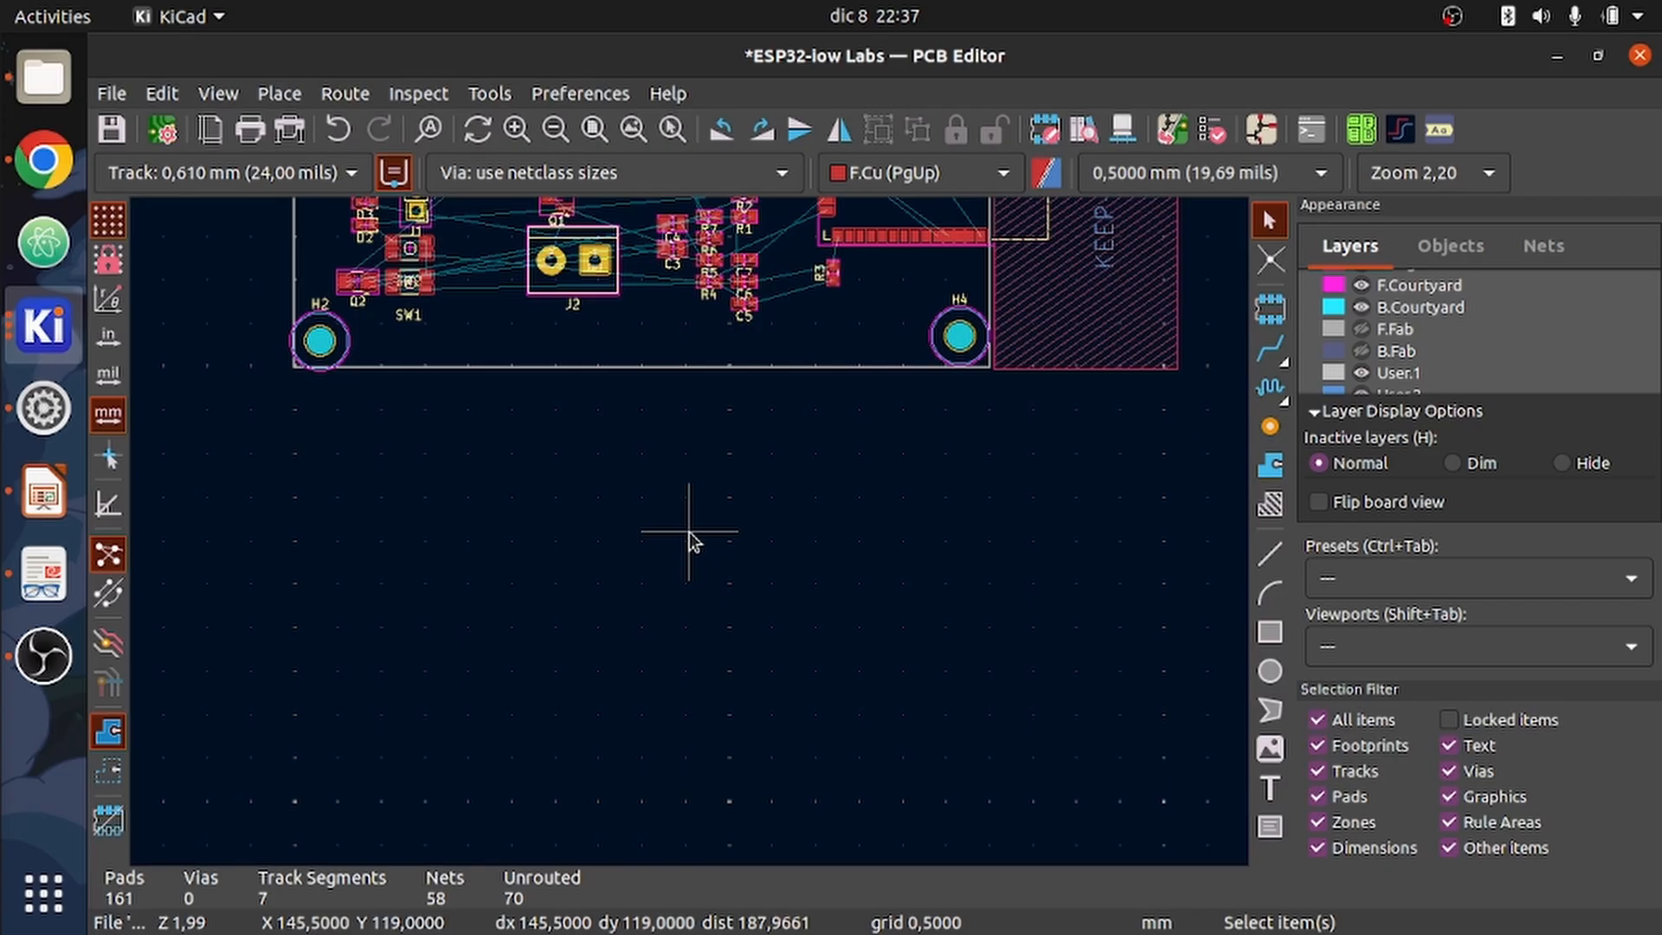
- Start a filled copper zone at the board corner beside H1, on layers F.Cu and B.Cu with net GND
{"action": "scroll", "coordinate": [689, 531], "scroll_direction": "down", "scroll_amount": 3}
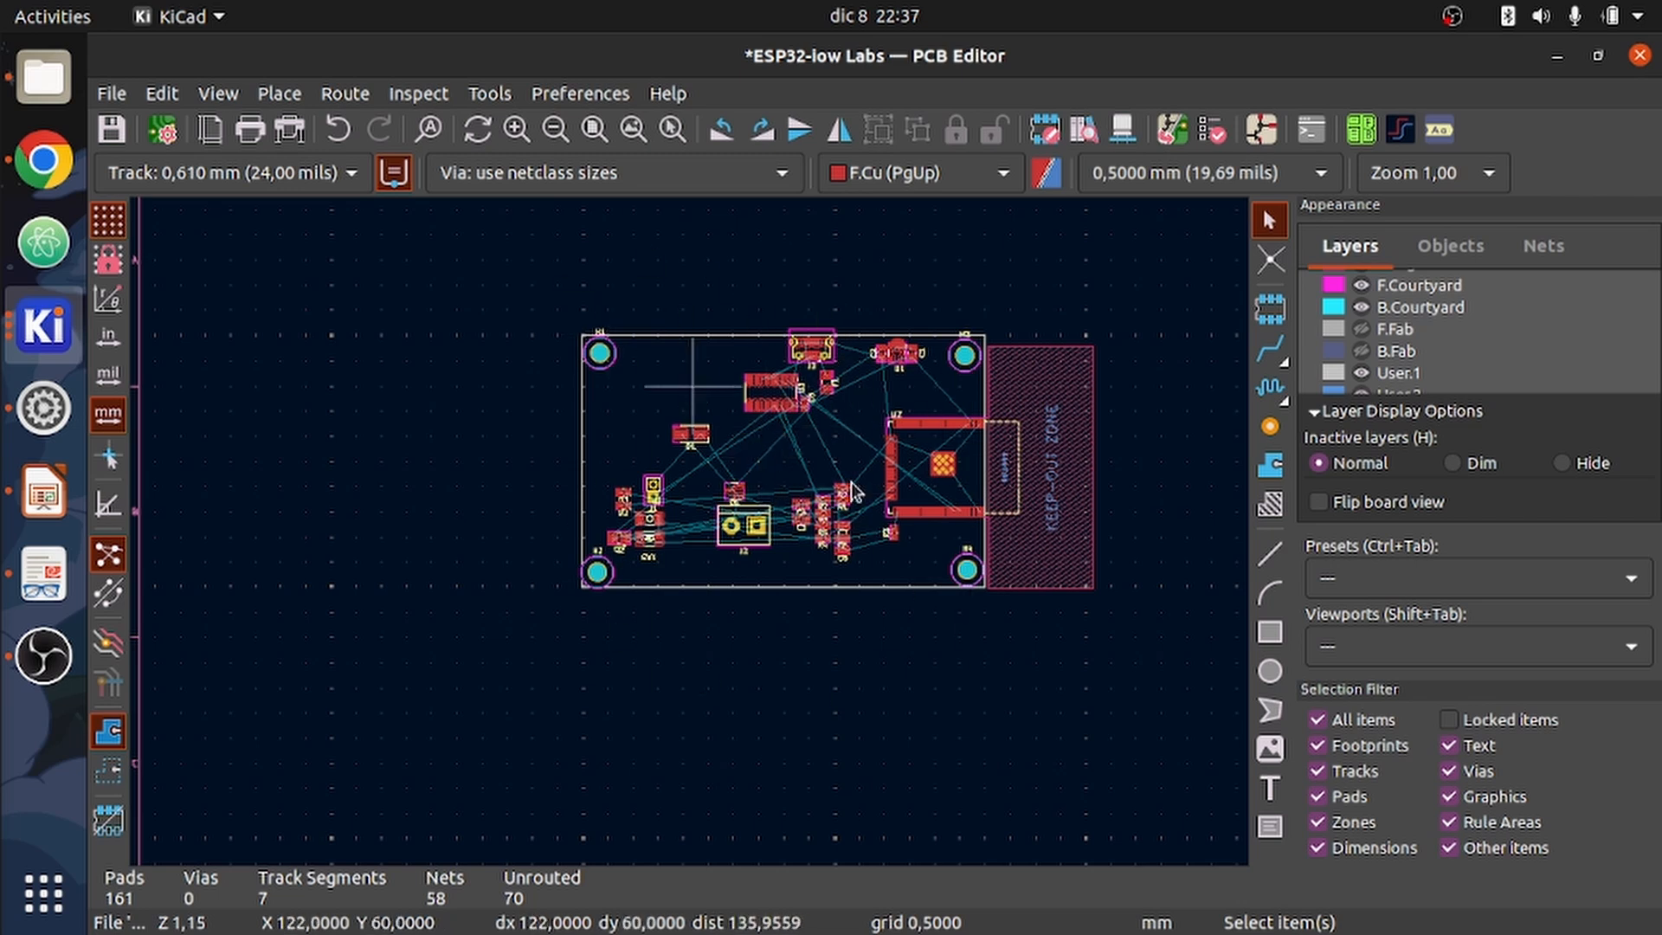
{"action": "scroll", "coordinate": [697, 543], "scroll_direction": "up", "scroll_amount": 3}
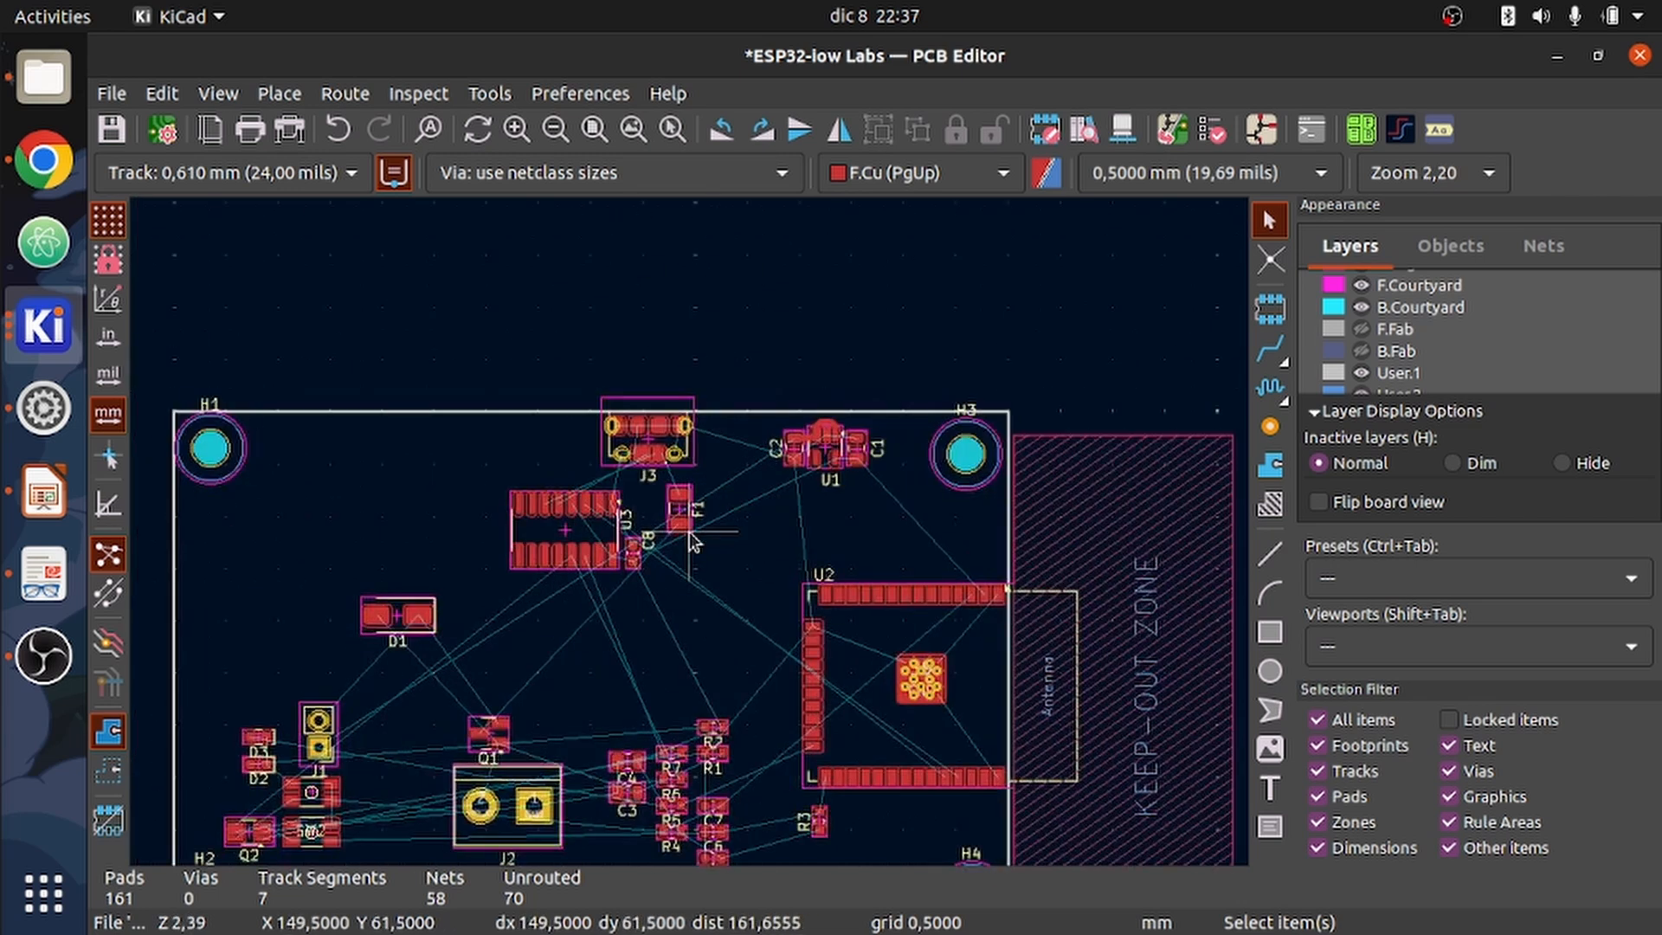
{"action": "scroll", "coordinate": [718, 585], "scroll_direction": "down", "scroll_amount": 1}
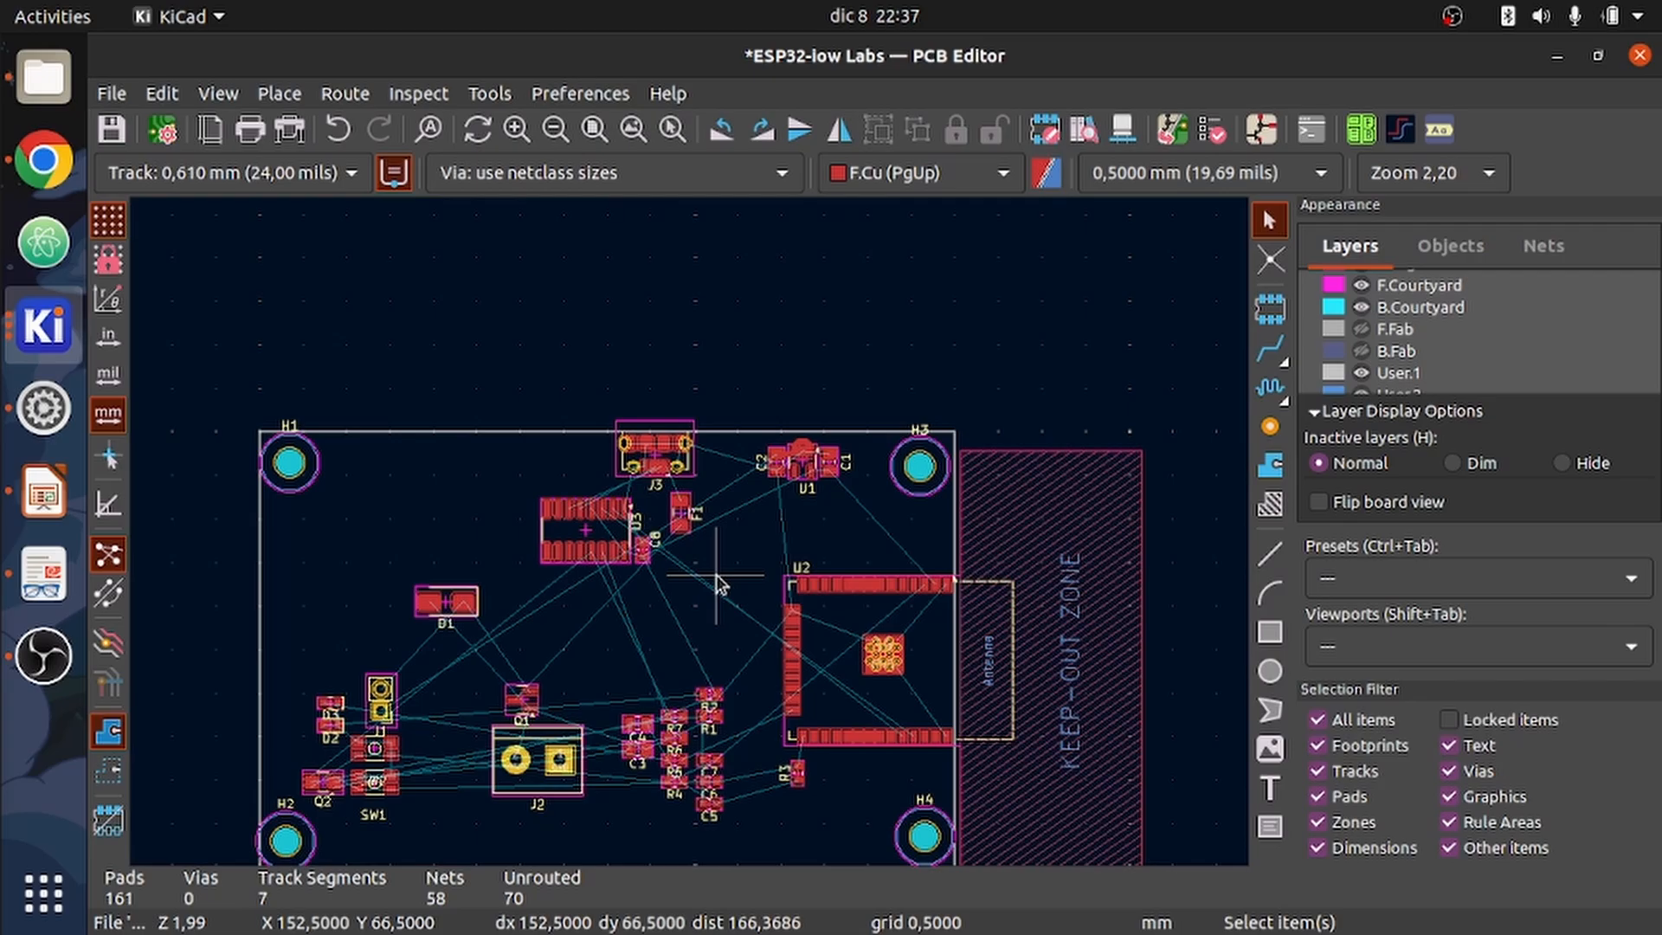
{"action": "middle_click_drag", "start_coordinate": [719, 585], "coordinate": [927, 477]}
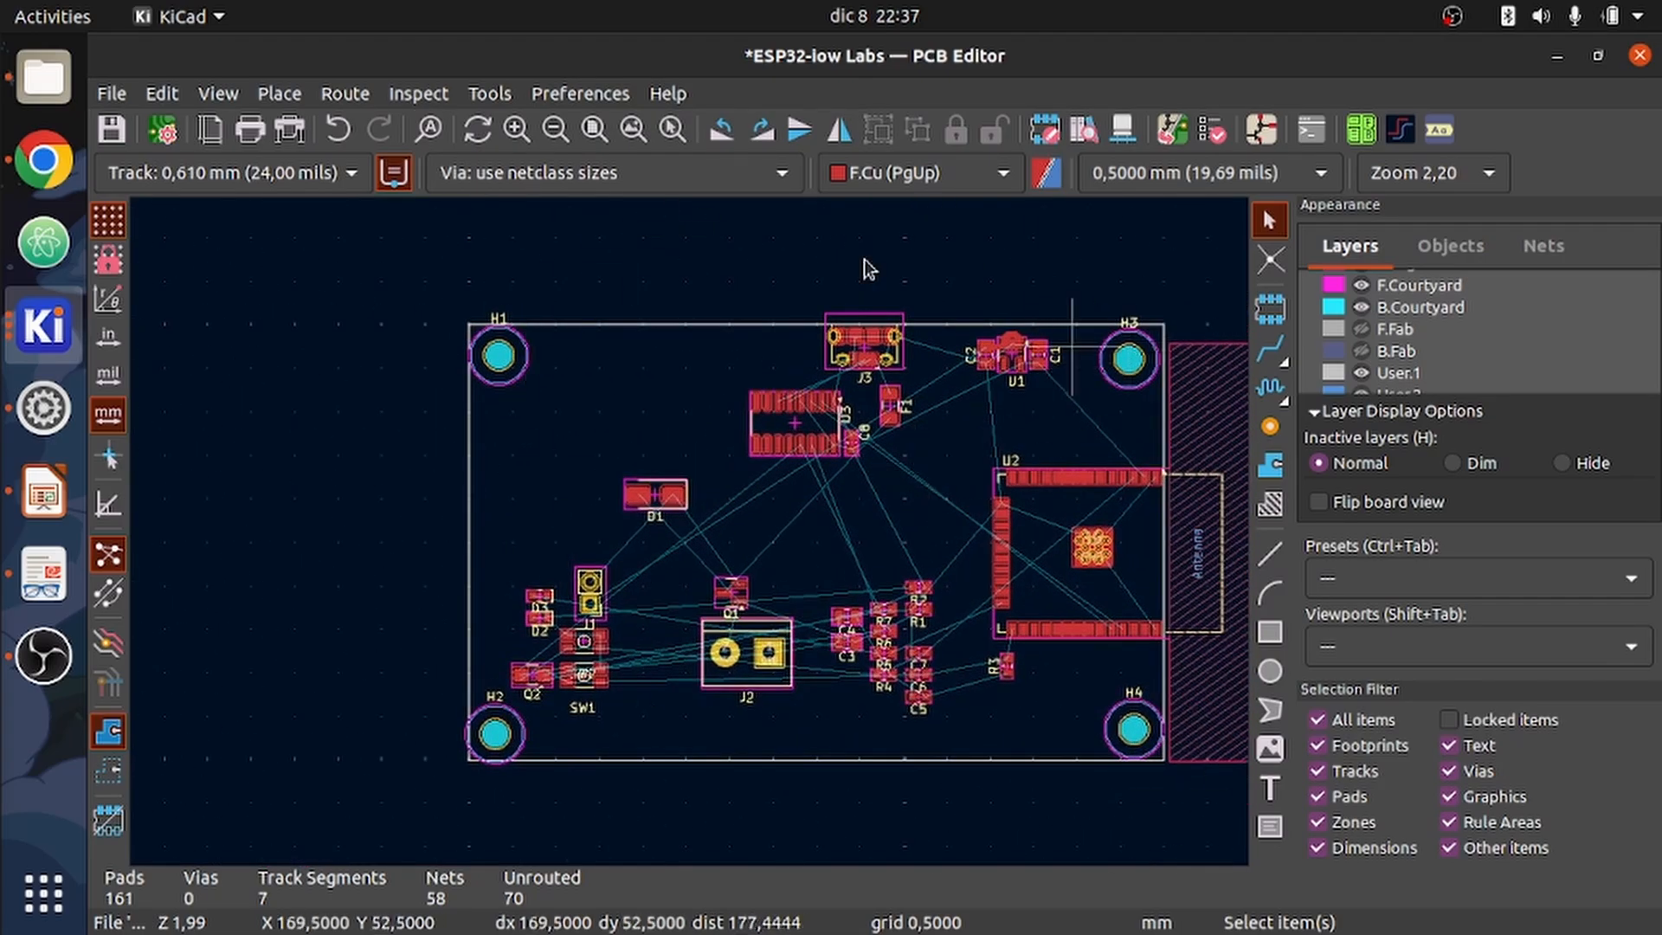
{"action": "left_click", "coordinate": [1269, 468]}
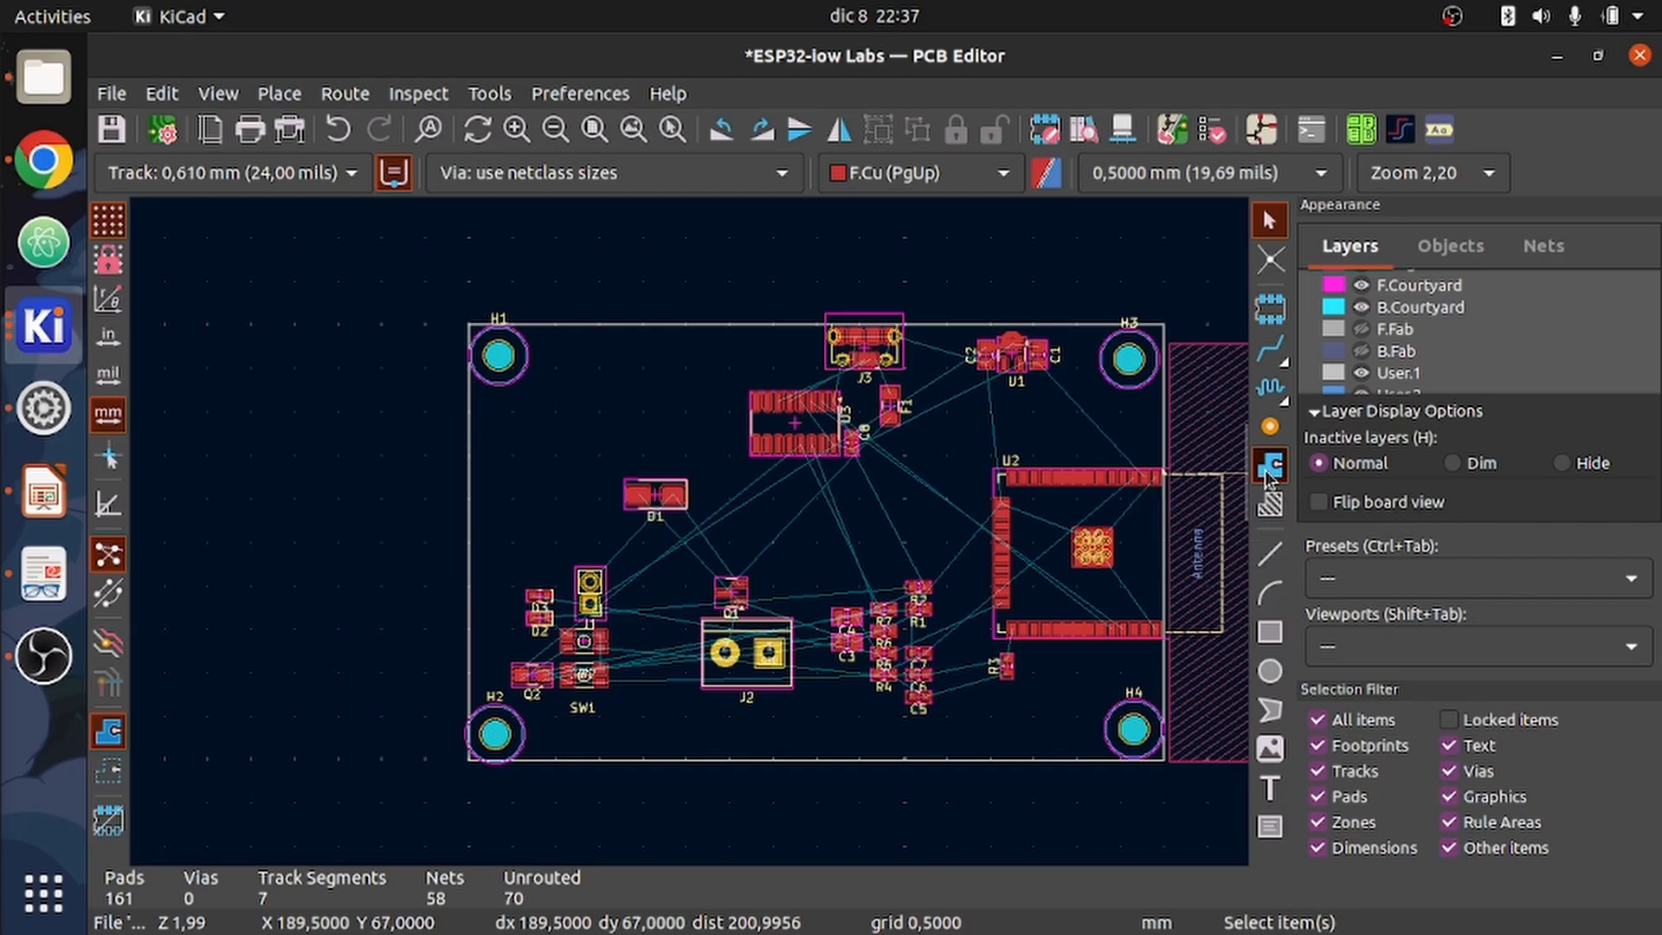
{"action": "scroll", "coordinate": [480, 303], "scroll_direction": "up", "scroll_amount": 2}
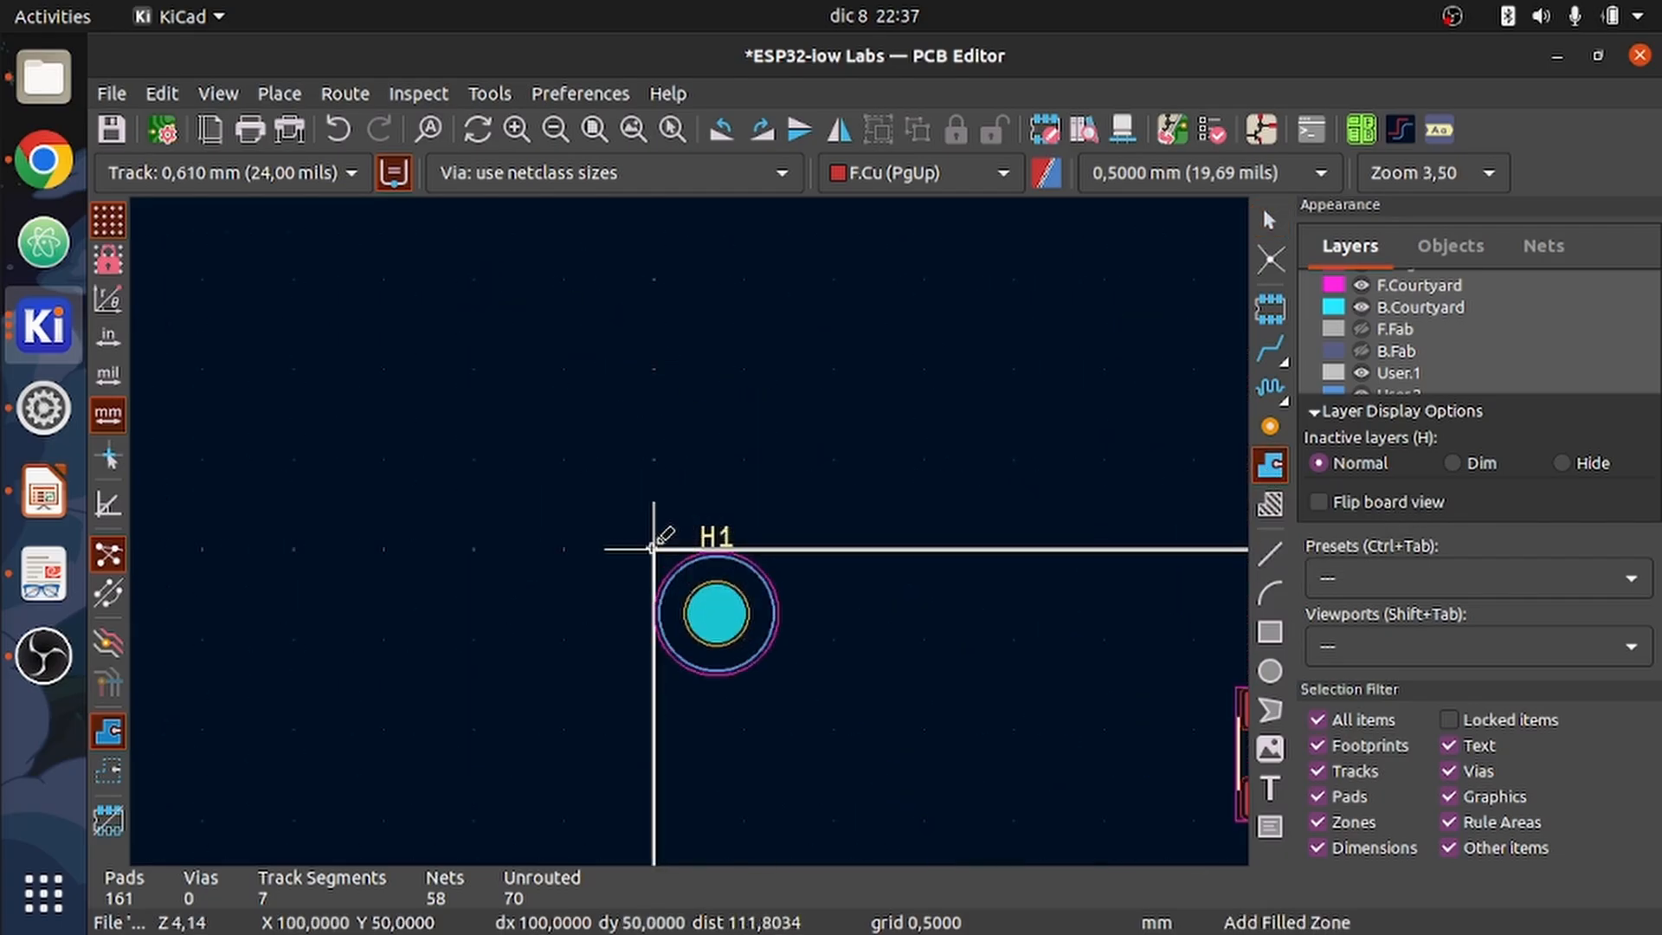
{"action": "left_click", "coordinate": [655, 548]}
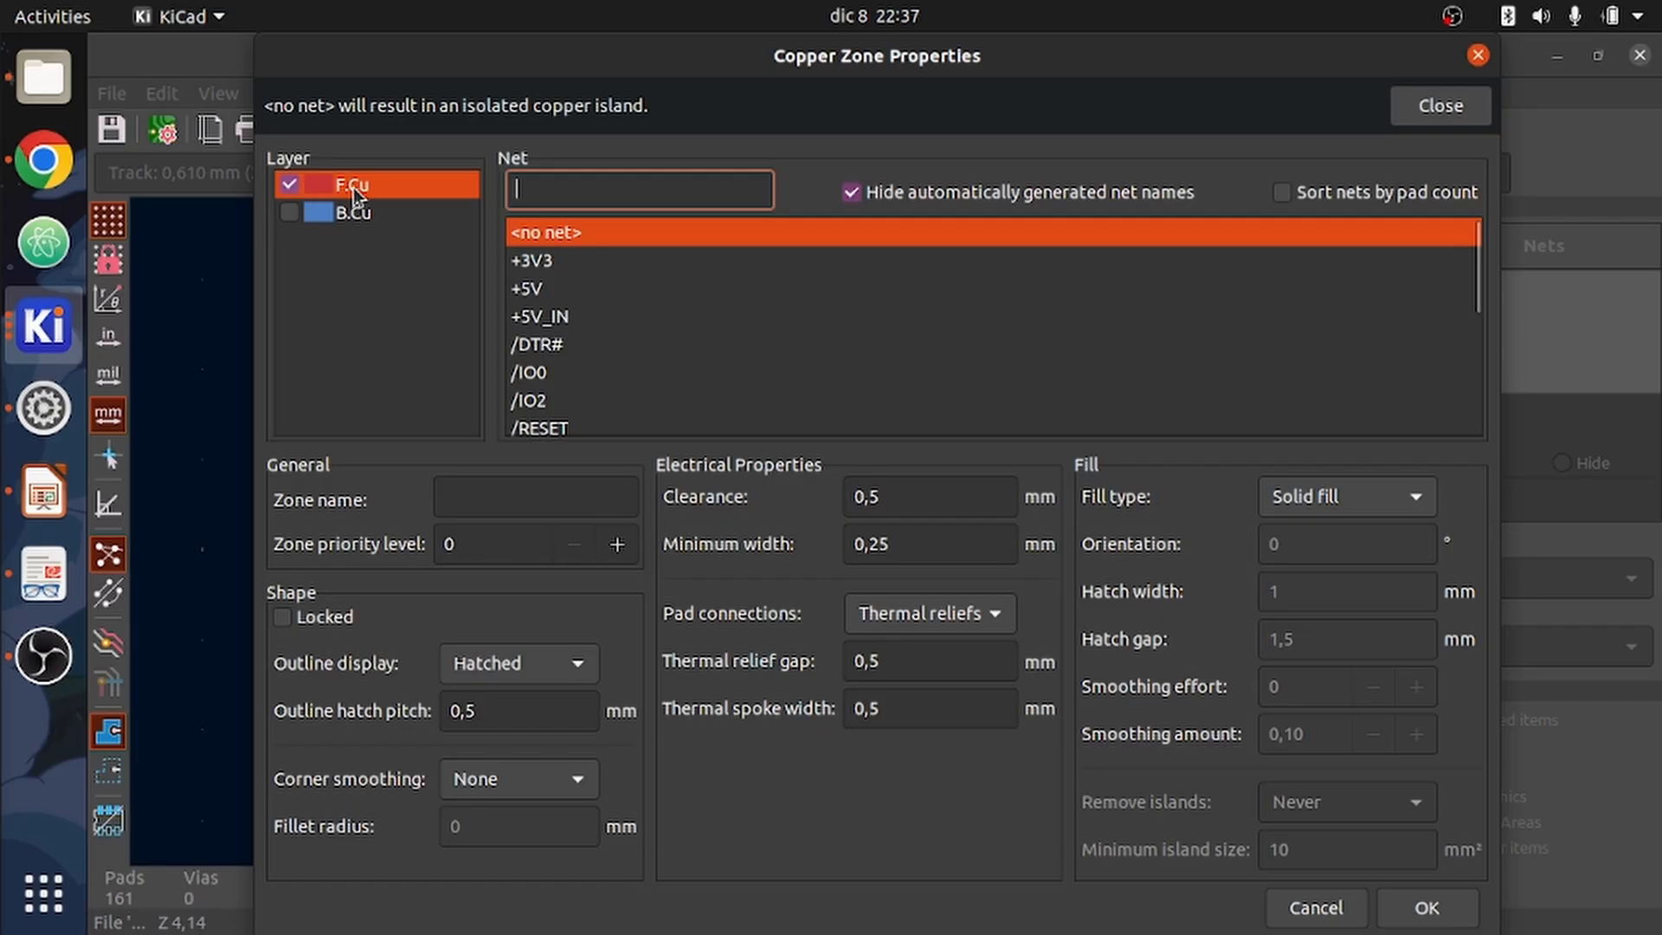
{"action": "left_click", "coordinate": [290, 214]}
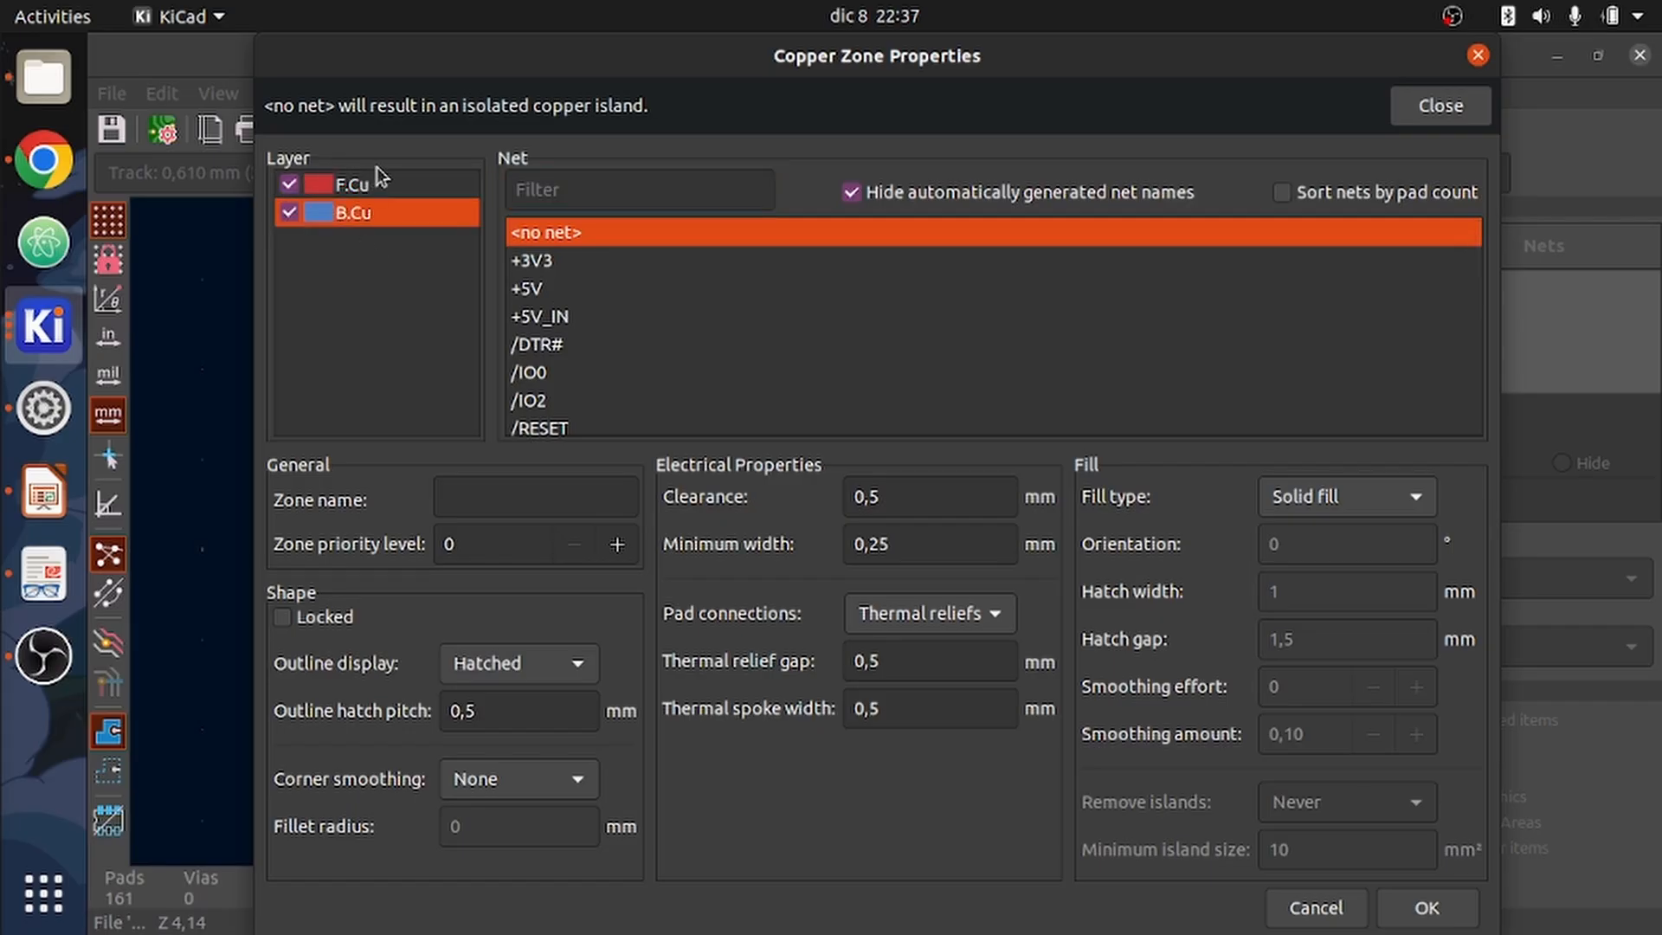
{"action": "scroll", "coordinate": [588, 286], "scroll_direction": "down", "scroll_amount": 5}
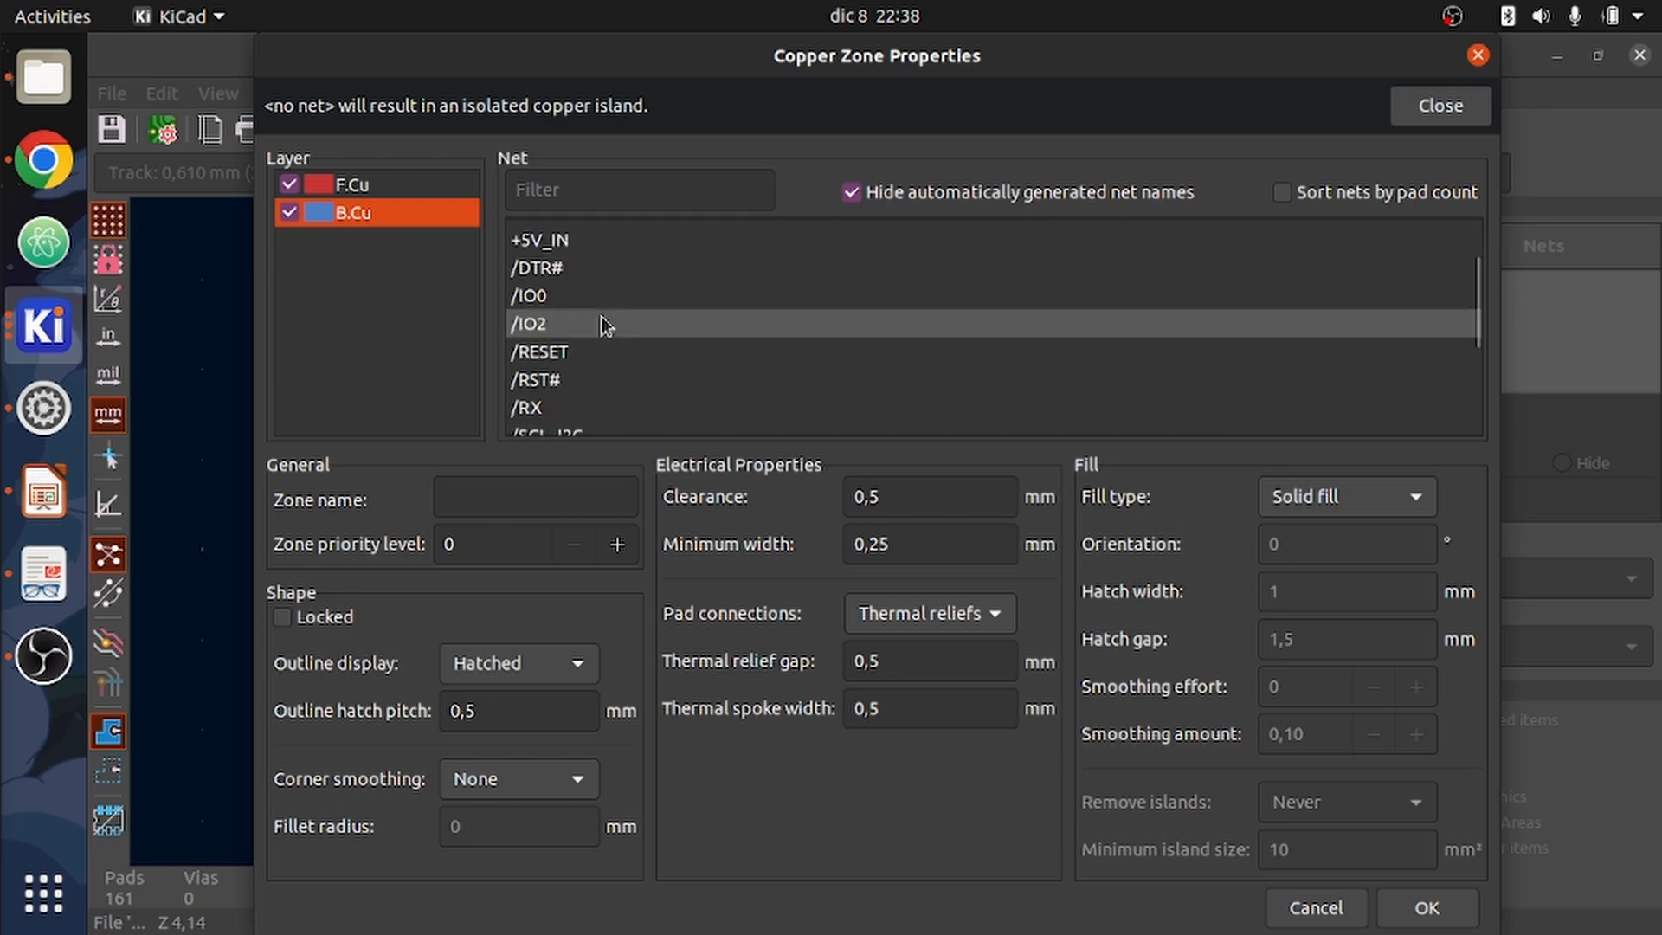
{"action": "left_click", "coordinate": [571, 422]}
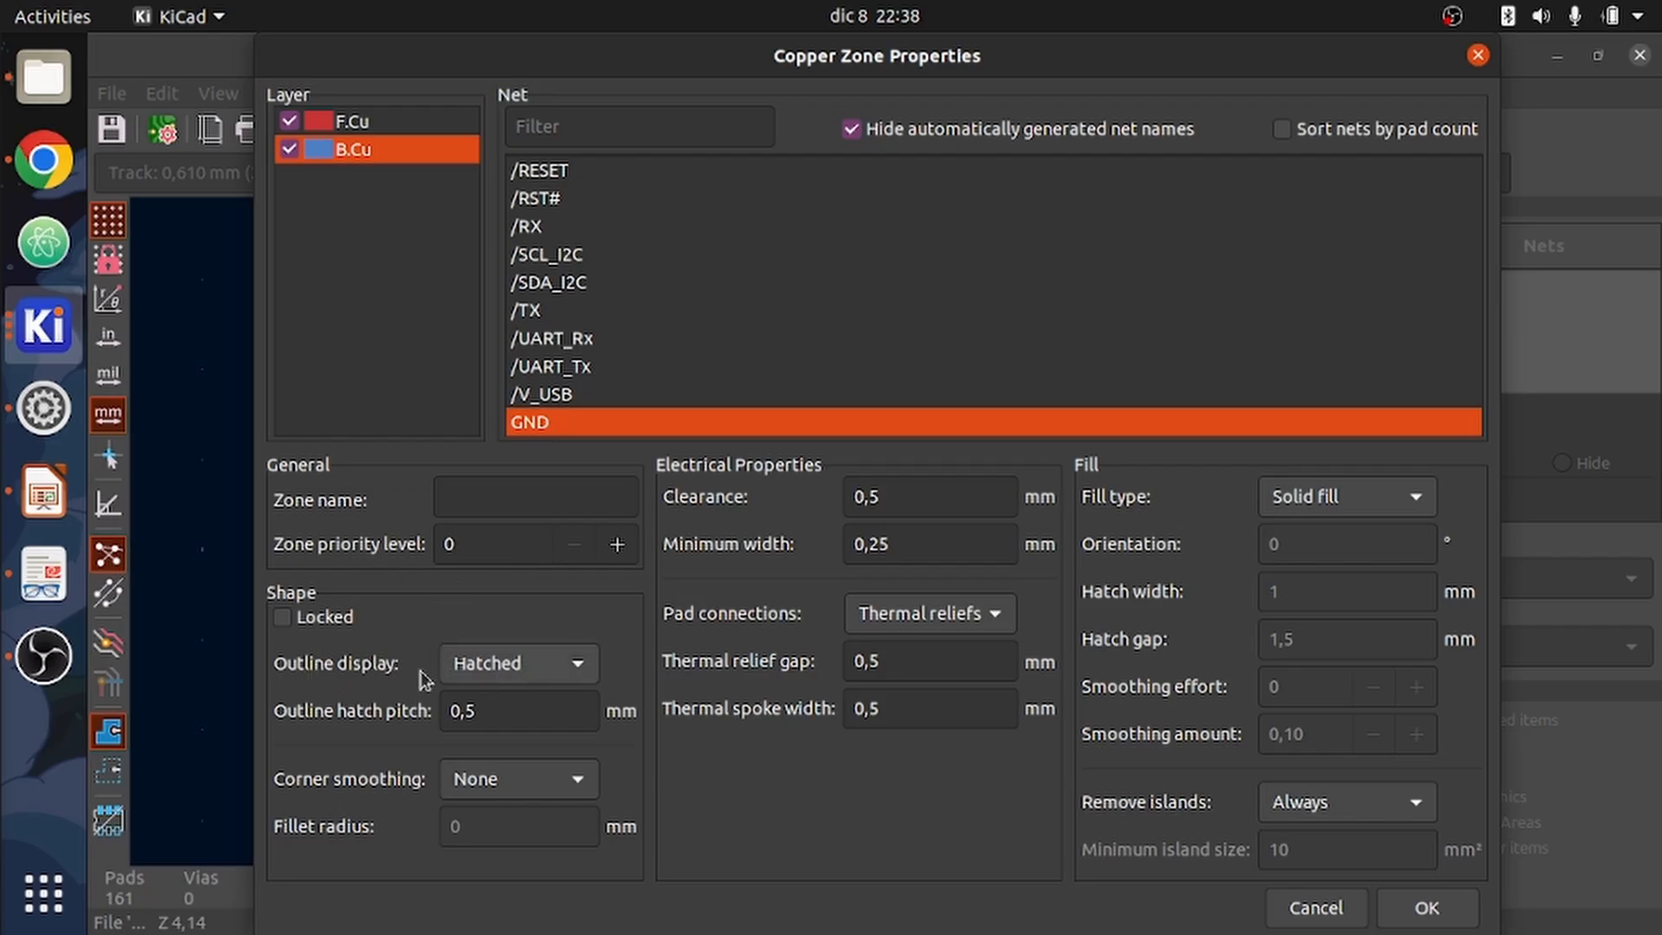
- Keep the zone's Hatched outline display and Thermal reliefs pad connections, and accept the copper zone properties
{"action": "left_click", "coordinate": [512, 676]}
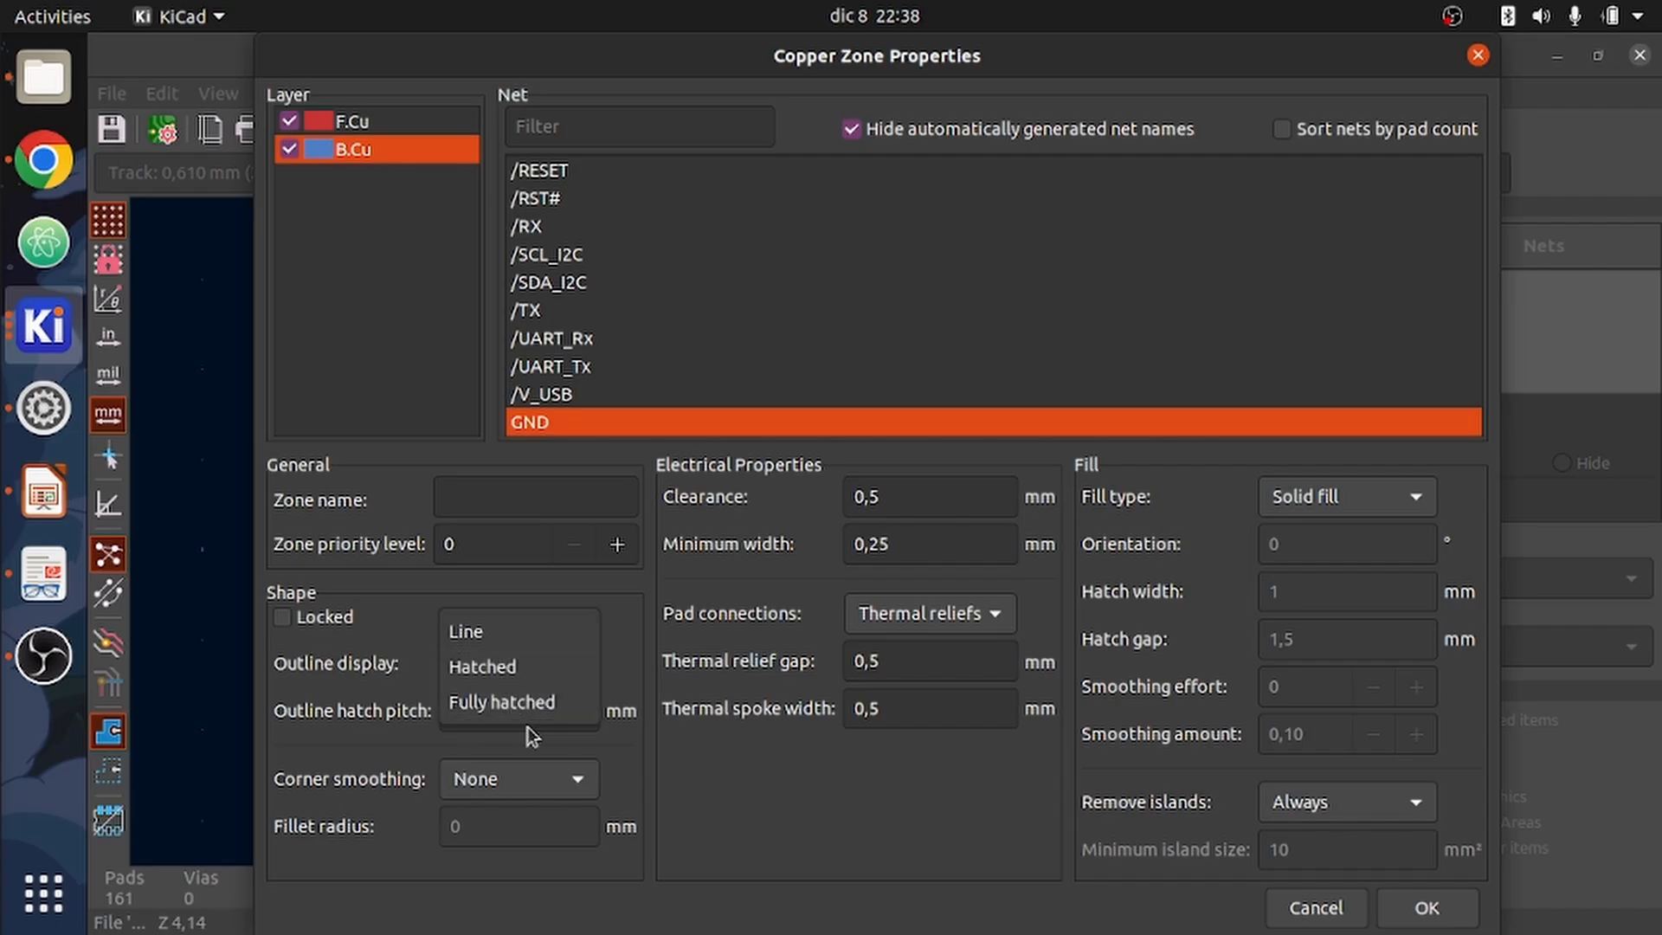
{"action": "left_click", "coordinate": [387, 646]}
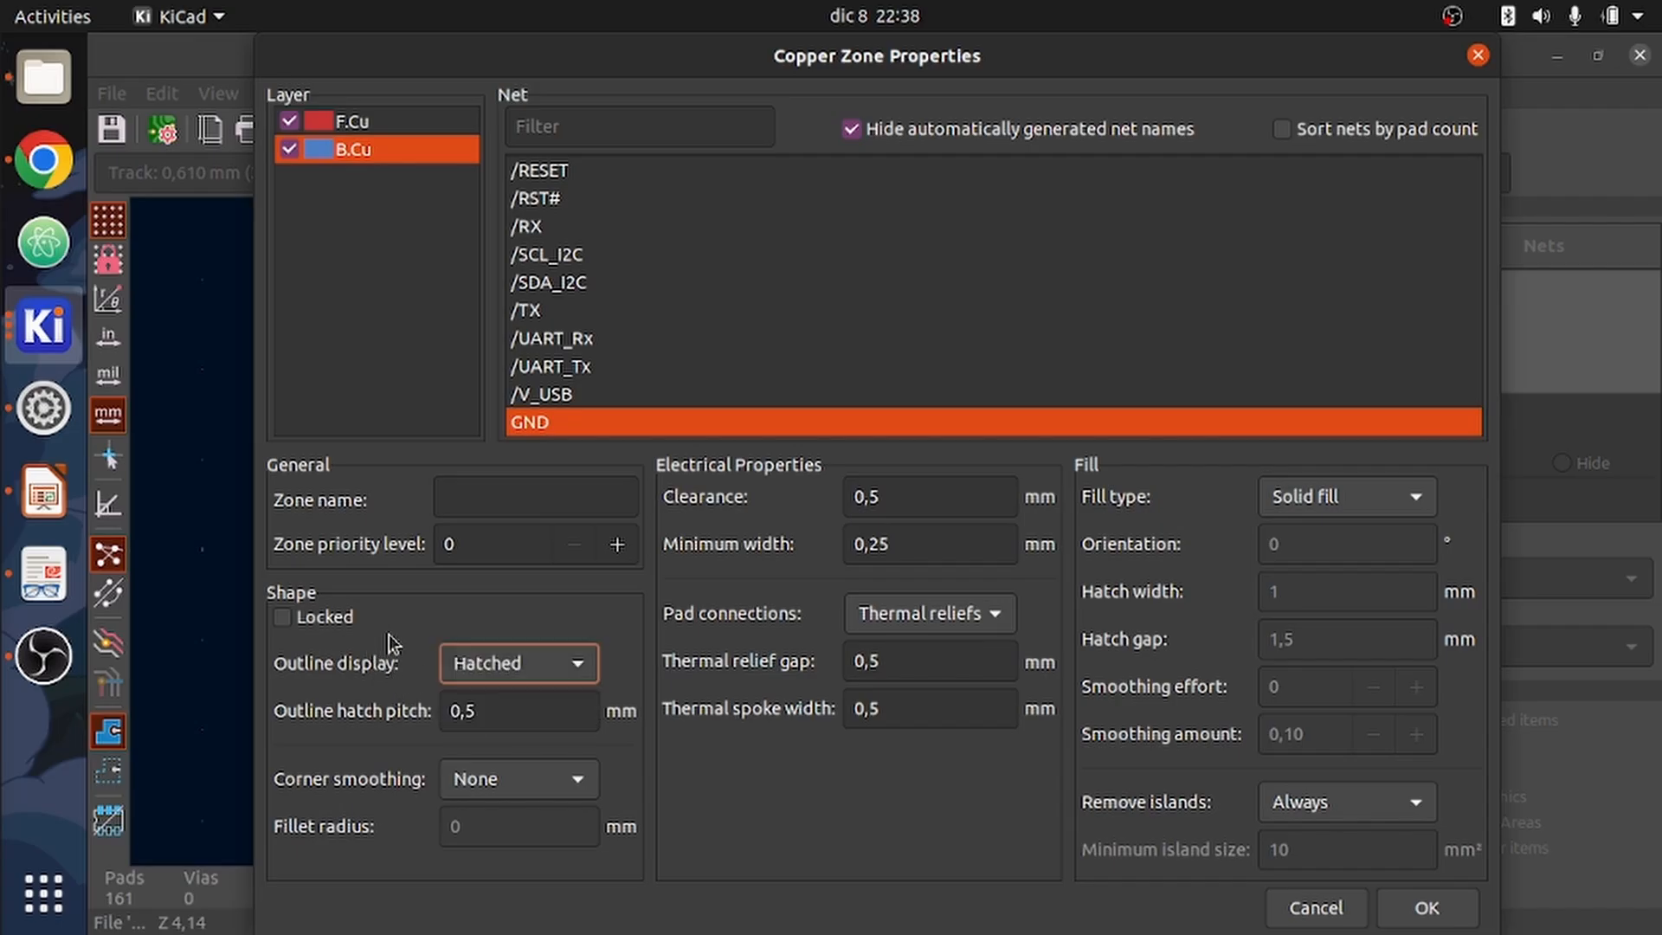
{"action": "left_click", "coordinate": [892, 618]}
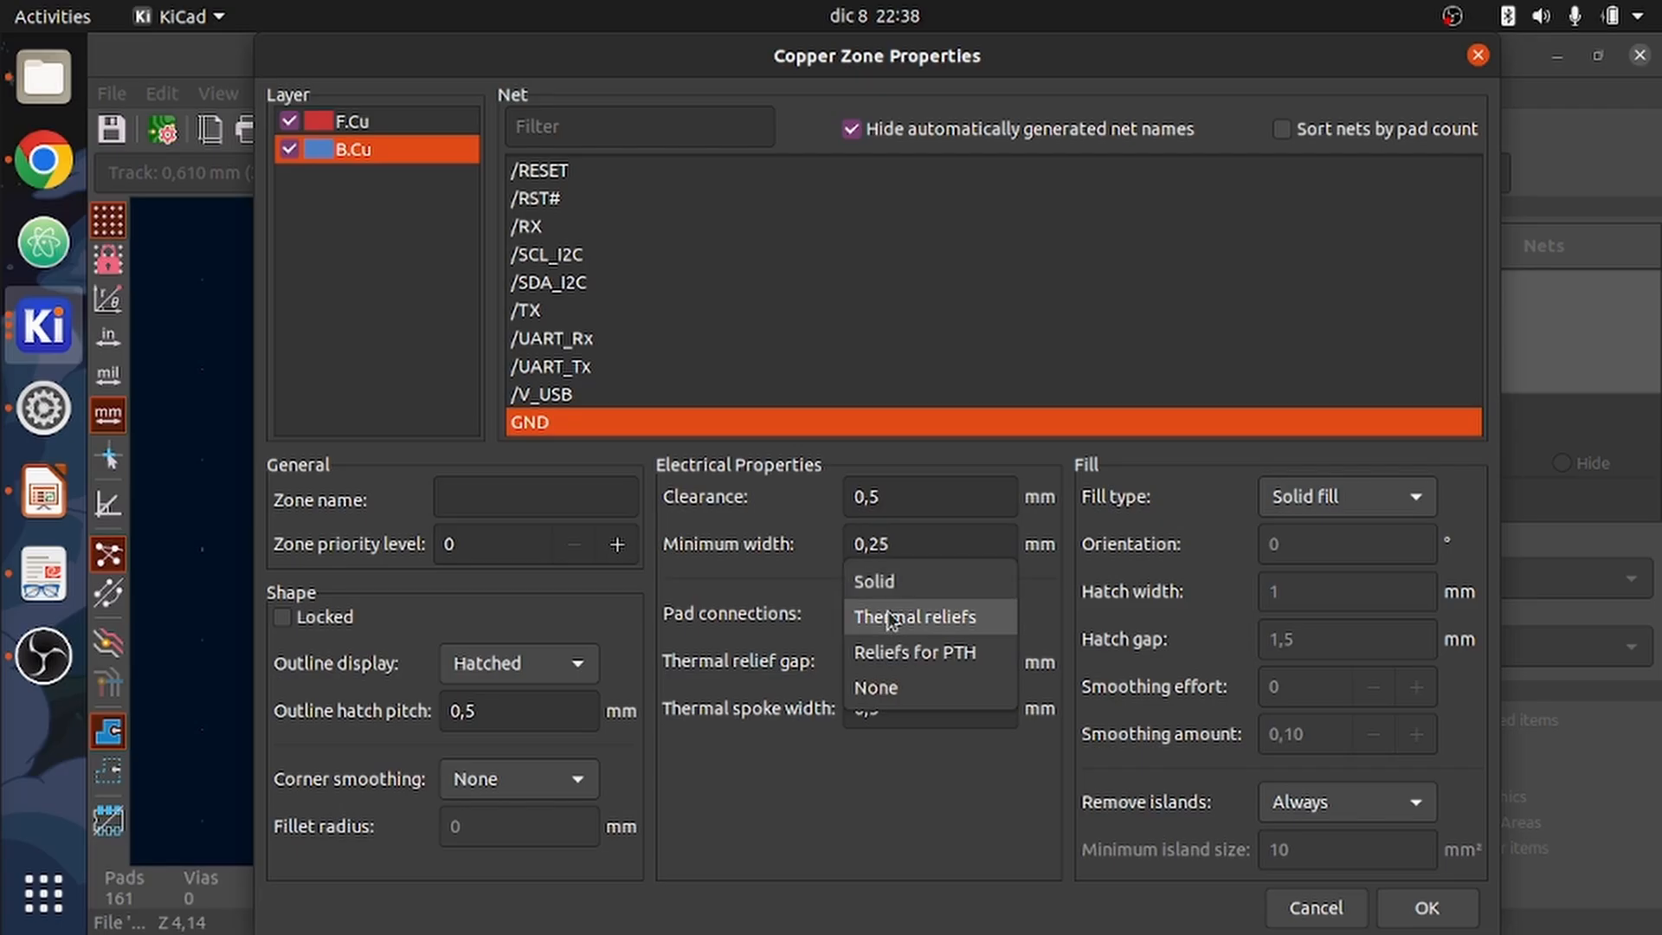
{"action": "left_click", "coordinate": [967, 618]}
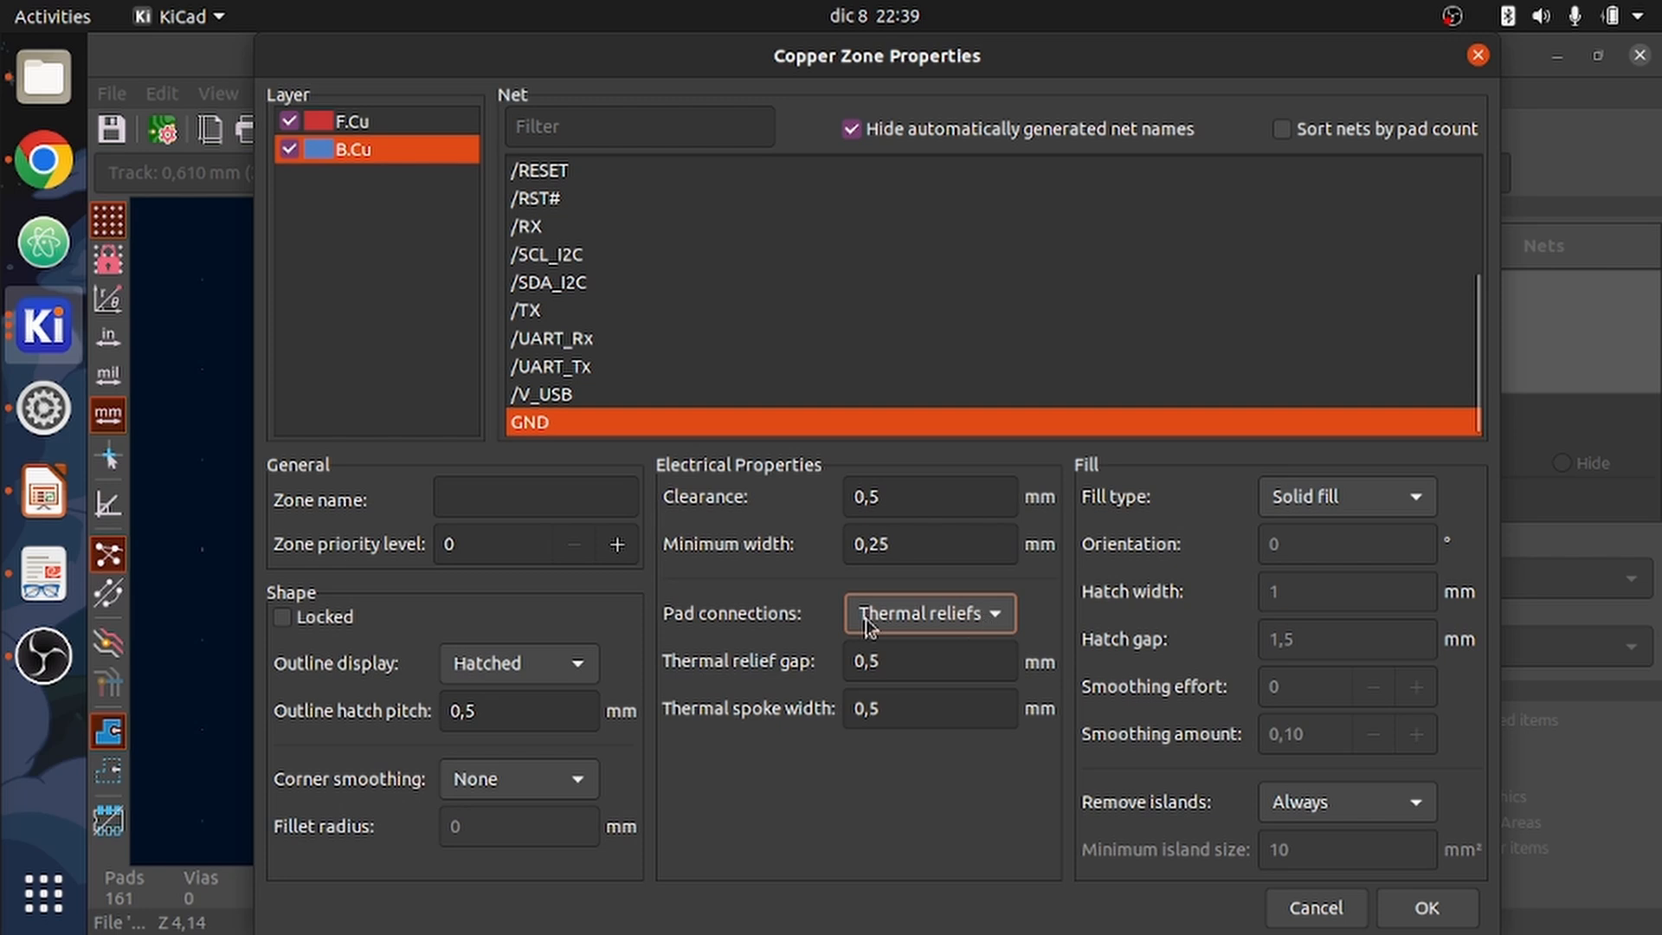
{"action": "left_click", "coordinate": [1408, 908]}
- Outline the GND zone along the board edge through the corners beside H2, H4 and H3, and close it at H1
{"action": "scroll", "coordinate": [690, 534], "scroll_direction": "down", "scroll_amount": 5}
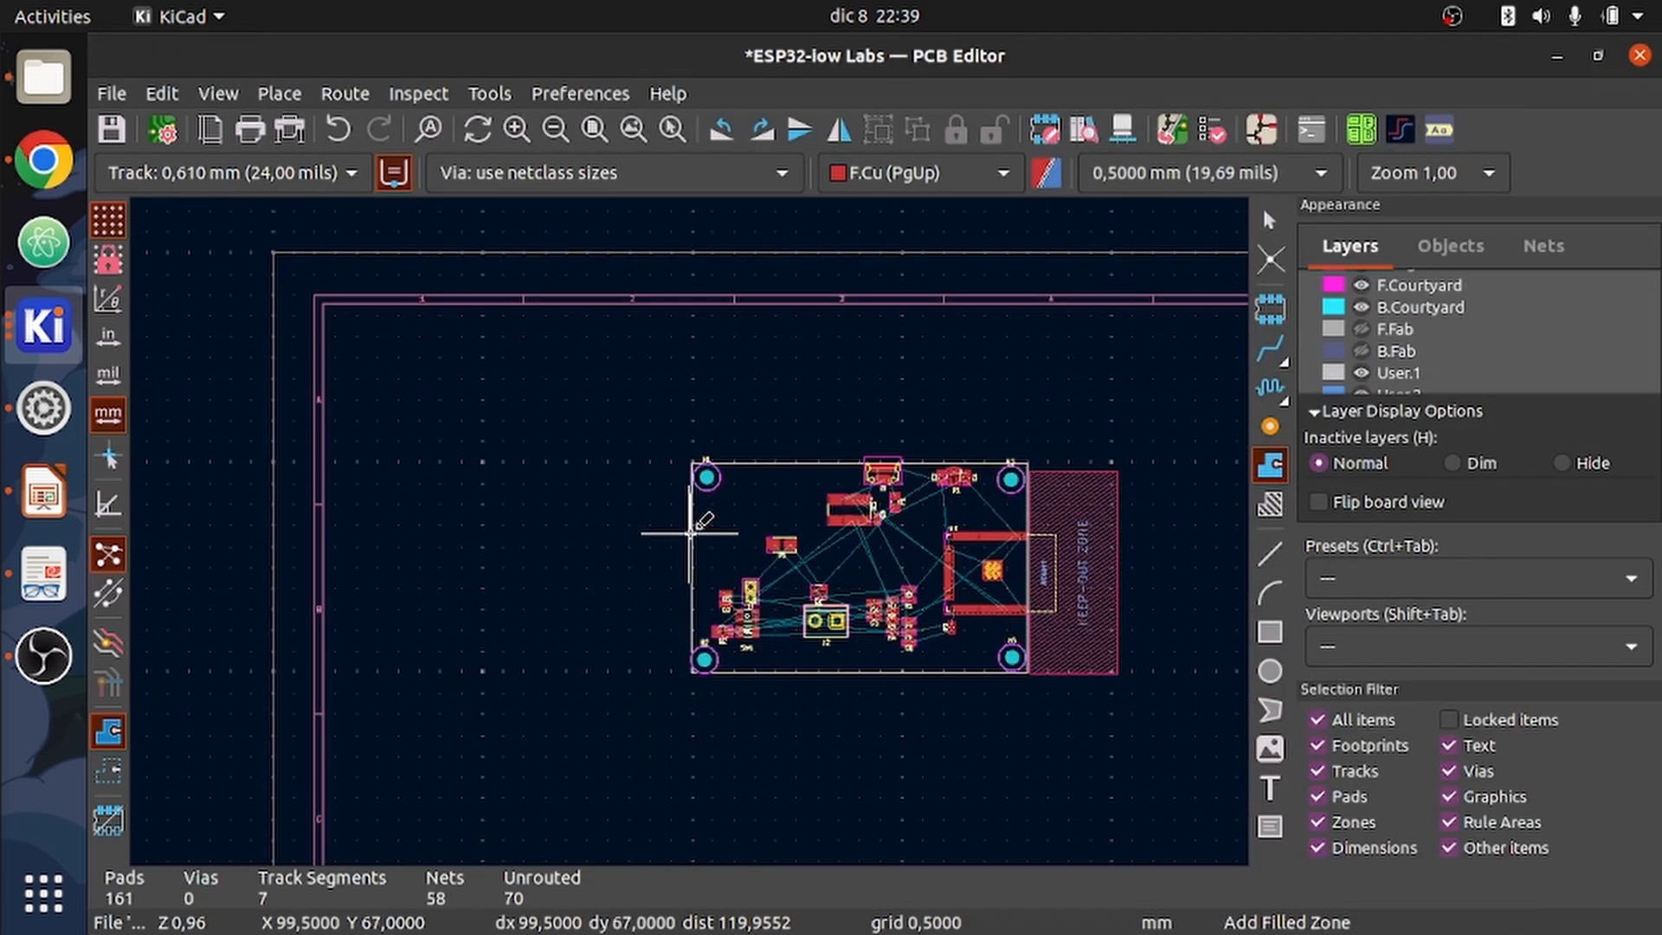
{"action": "scroll", "coordinate": [705, 660], "scroll_direction": "up", "scroll_amount": 8}
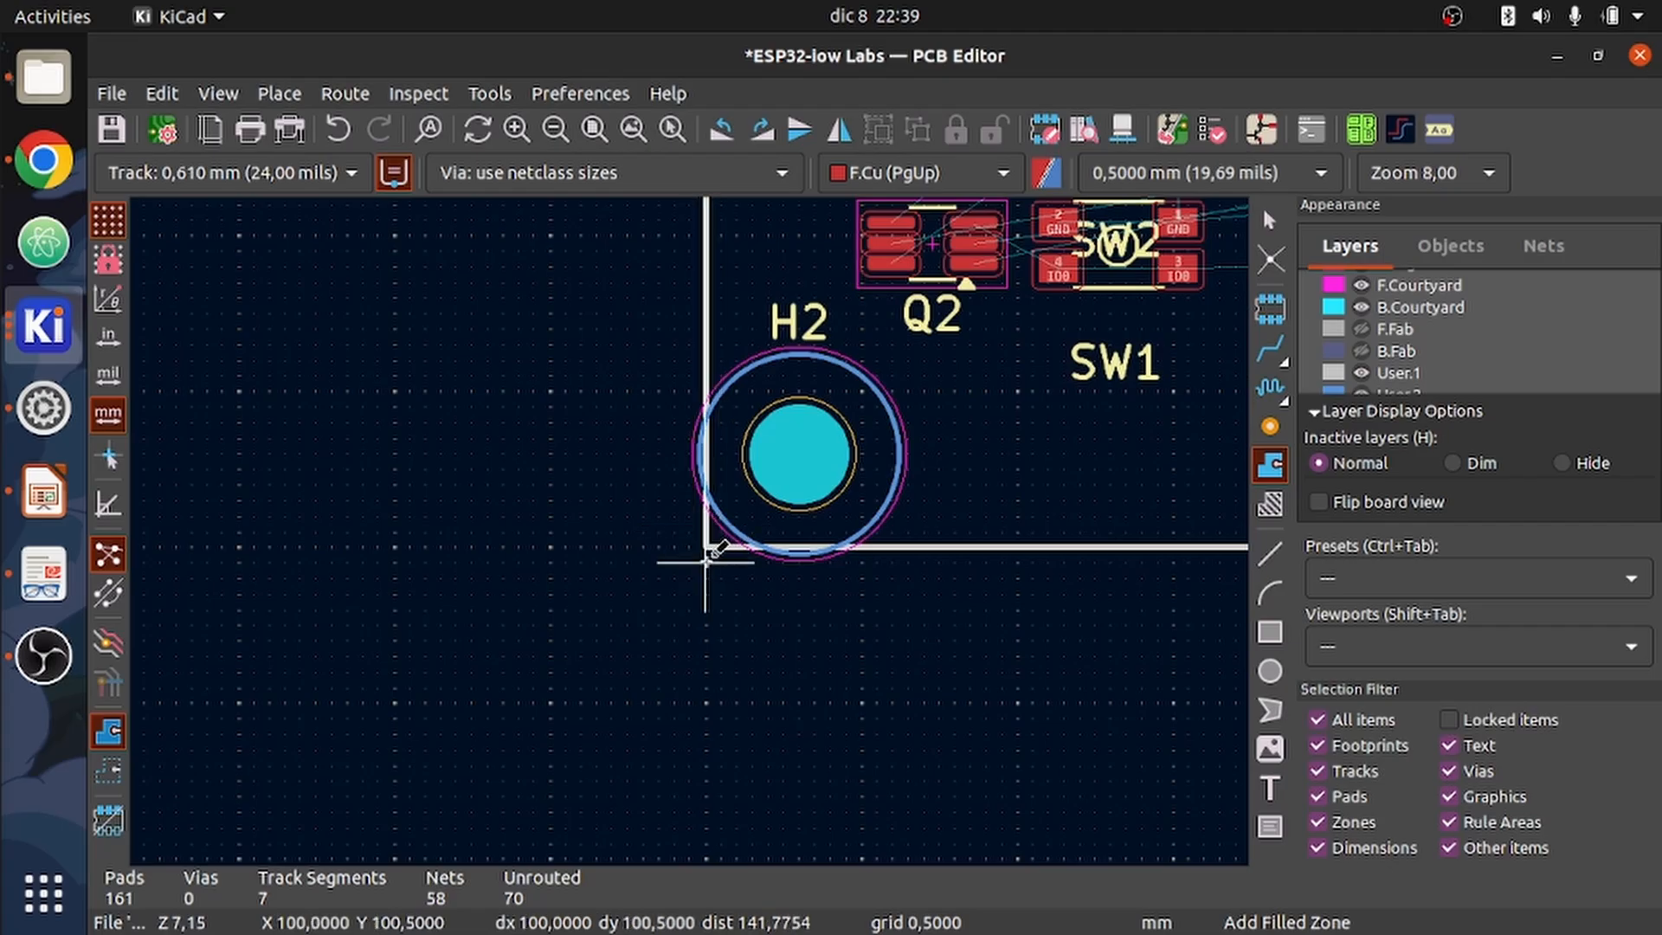
{"action": "left_click", "coordinate": [705, 547]}
{"action": "scroll", "coordinate": [693, 520], "scroll_direction": "down", "scroll_amount": 6}
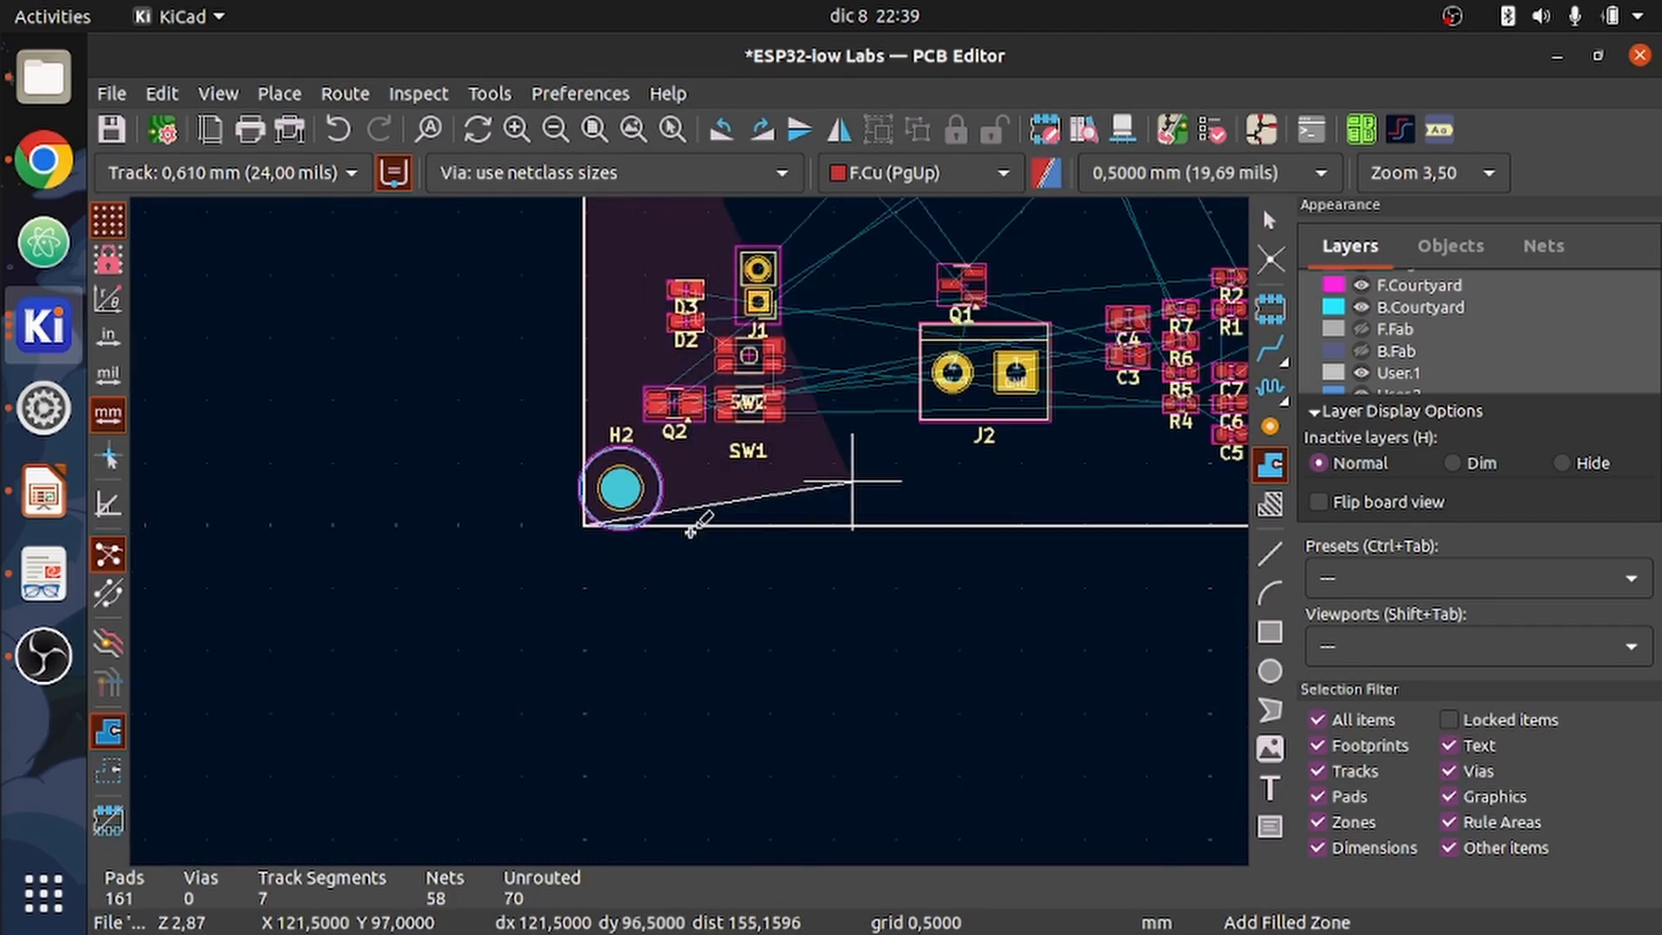
{"action": "scroll", "coordinate": [880, 557], "scroll_direction": "up", "scroll_amount": 2}
{"action": "scroll", "coordinate": [690, 532], "scroll_direction": "up", "scroll_amount": 7}
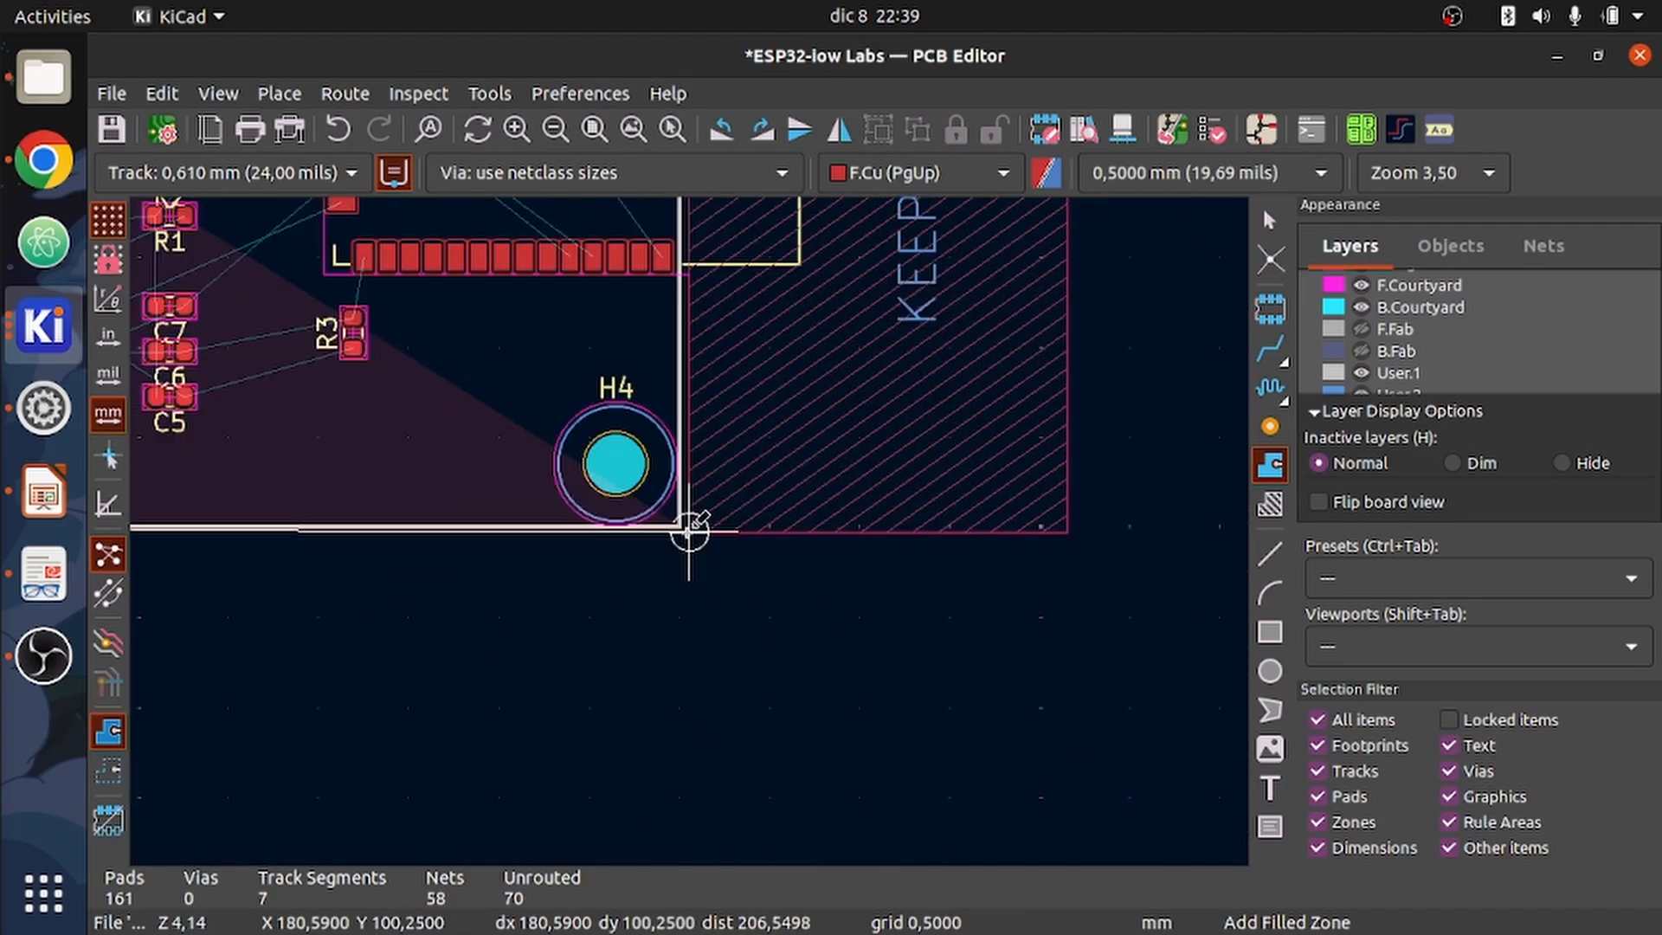
{"action": "left_click", "coordinate": [661, 515]}
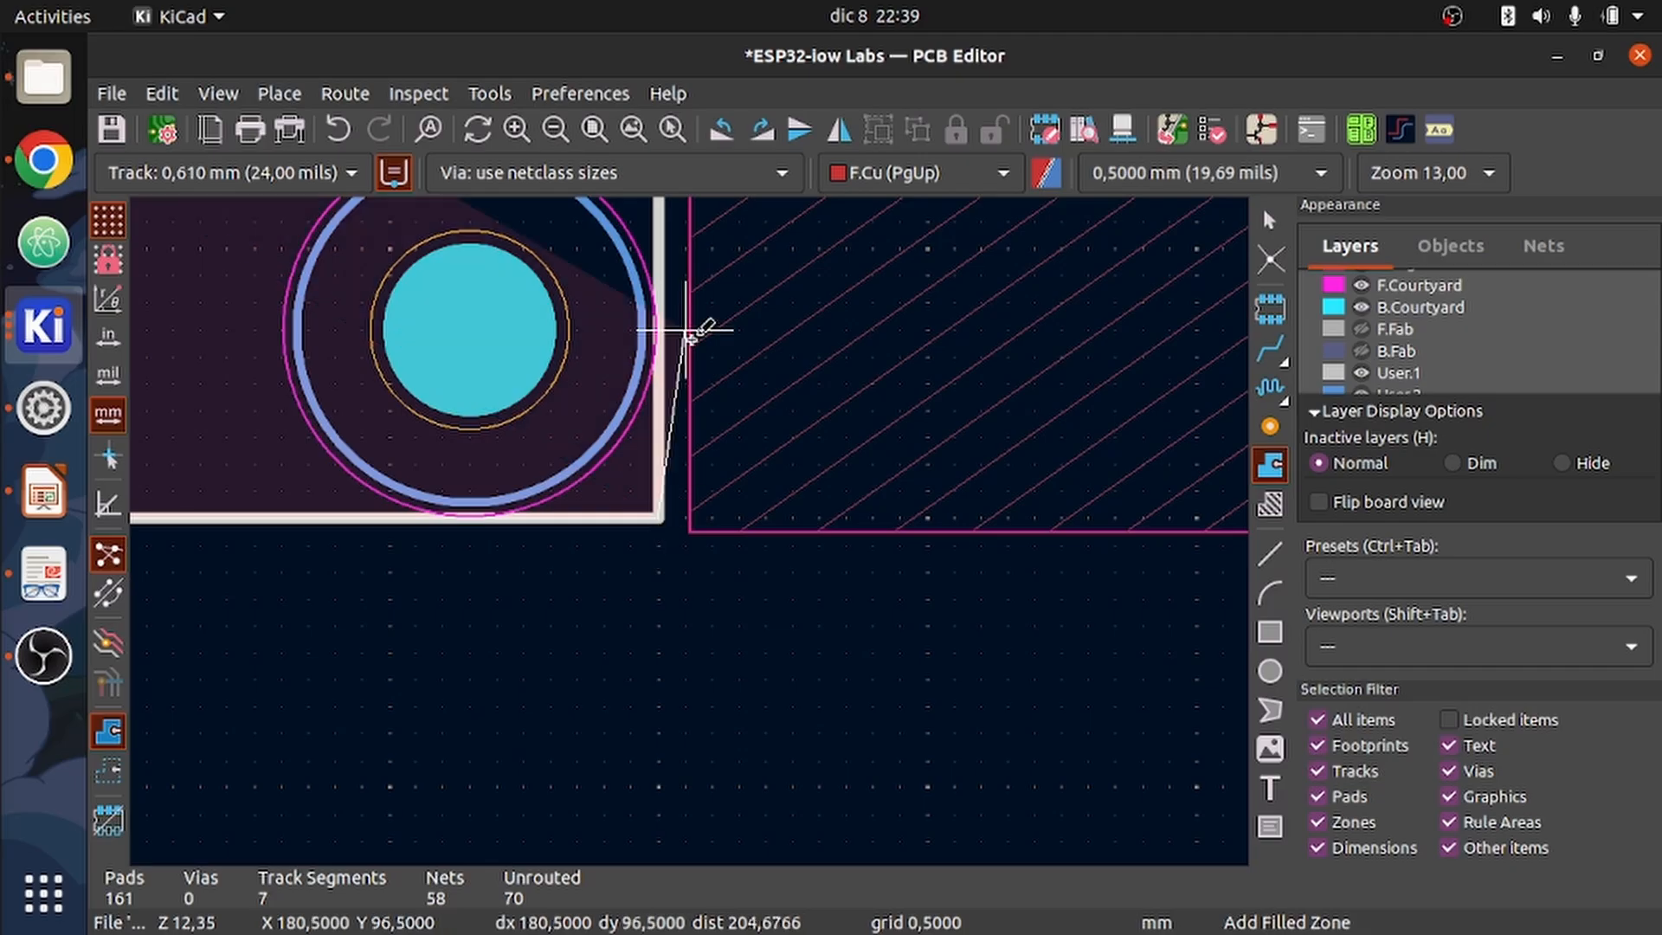
{"action": "scroll", "coordinate": [689, 335], "scroll_direction": "down", "scroll_amount": 8}
{"action": "scroll", "coordinate": [684, 422], "scroll_direction": "up", "scroll_amount": 4}
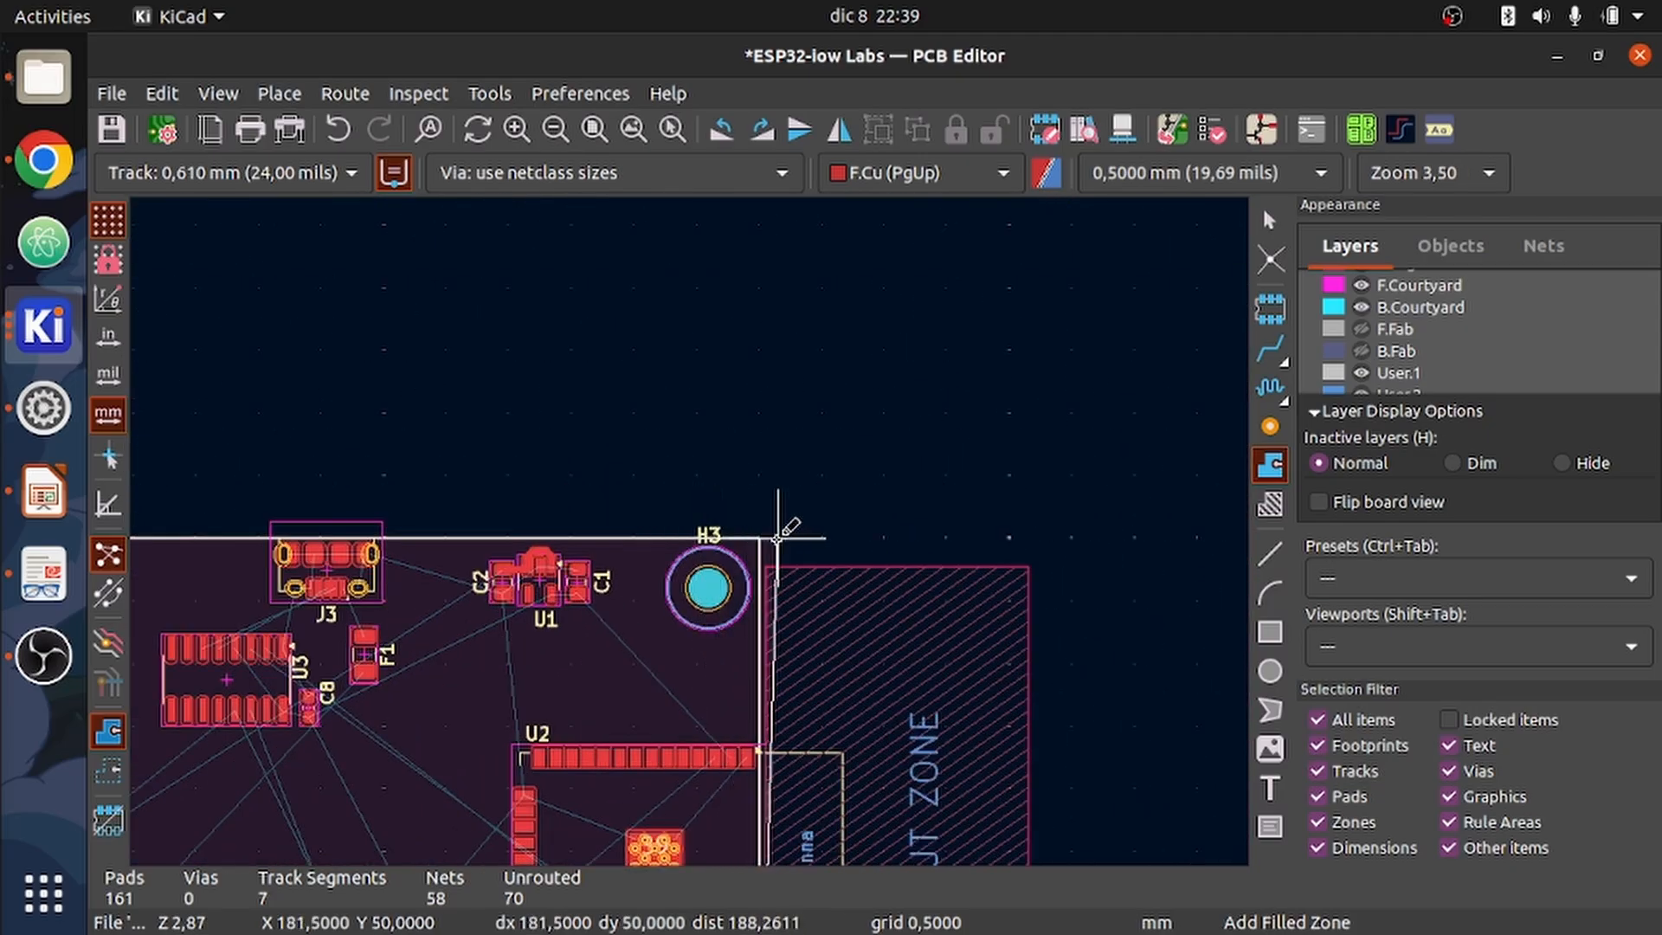
{"action": "scroll", "coordinate": [693, 523], "scroll_direction": "up", "scroll_amount": 5}
{"action": "left_click", "coordinate": [726, 532]}
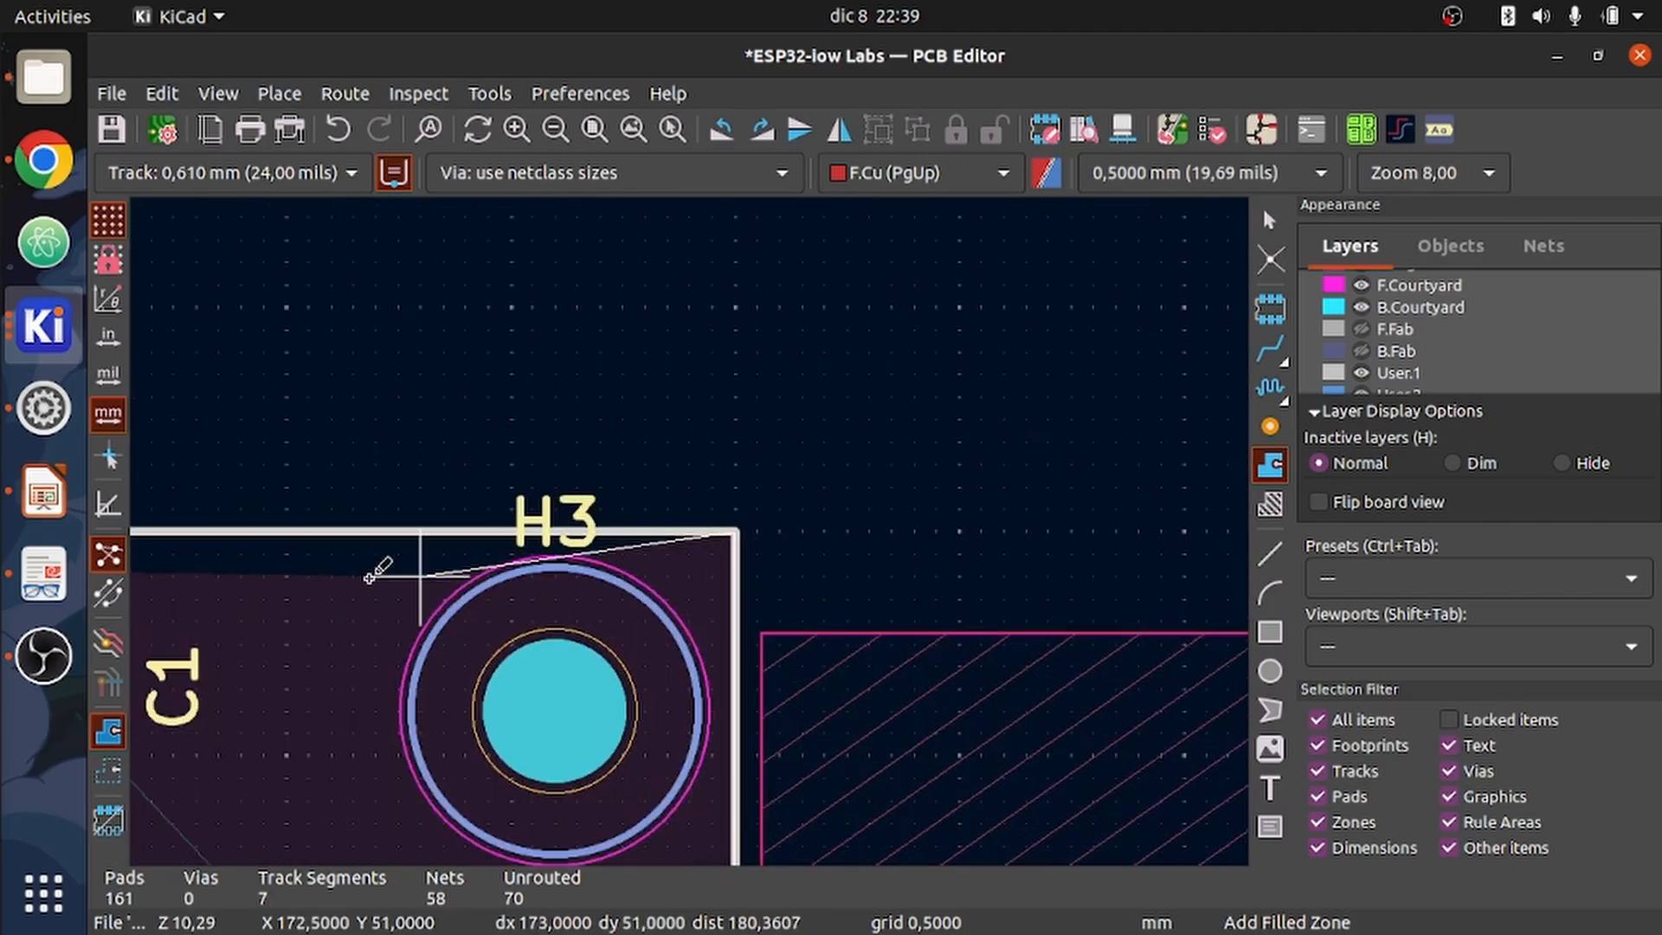
{"action": "scroll", "coordinate": [372, 568], "scroll_direction": "down", "scroll_amount": 9}
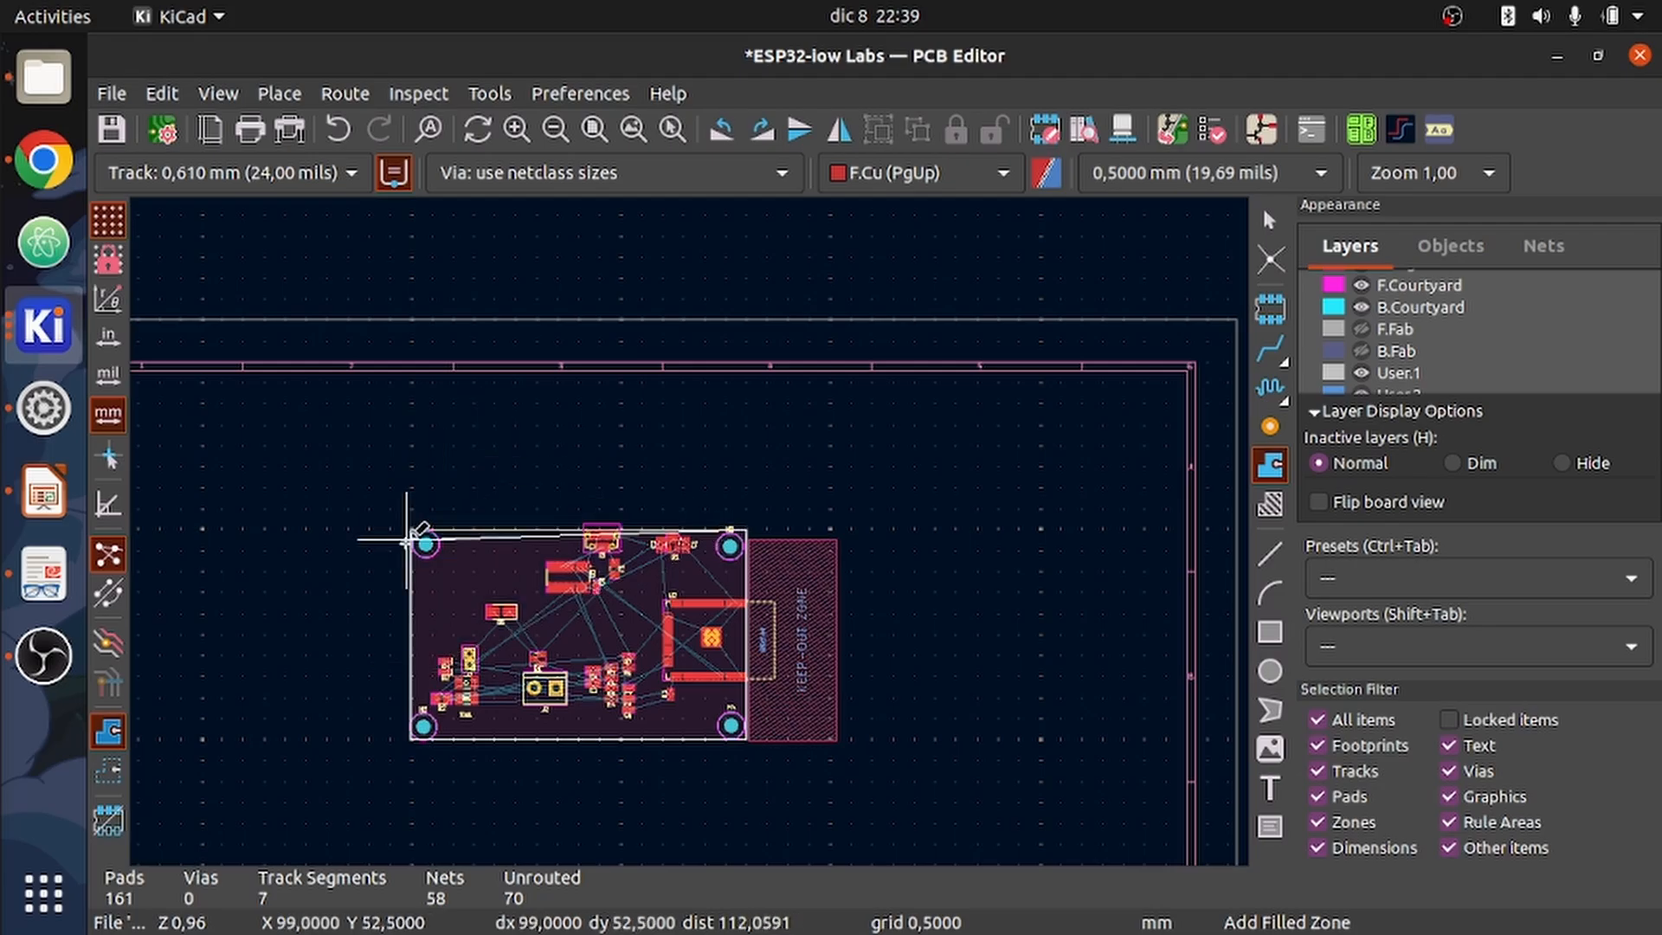
{"action": "scroll", "coordinate": [403, 537], "scroll_direction": "up", "scroll_amount": 10}
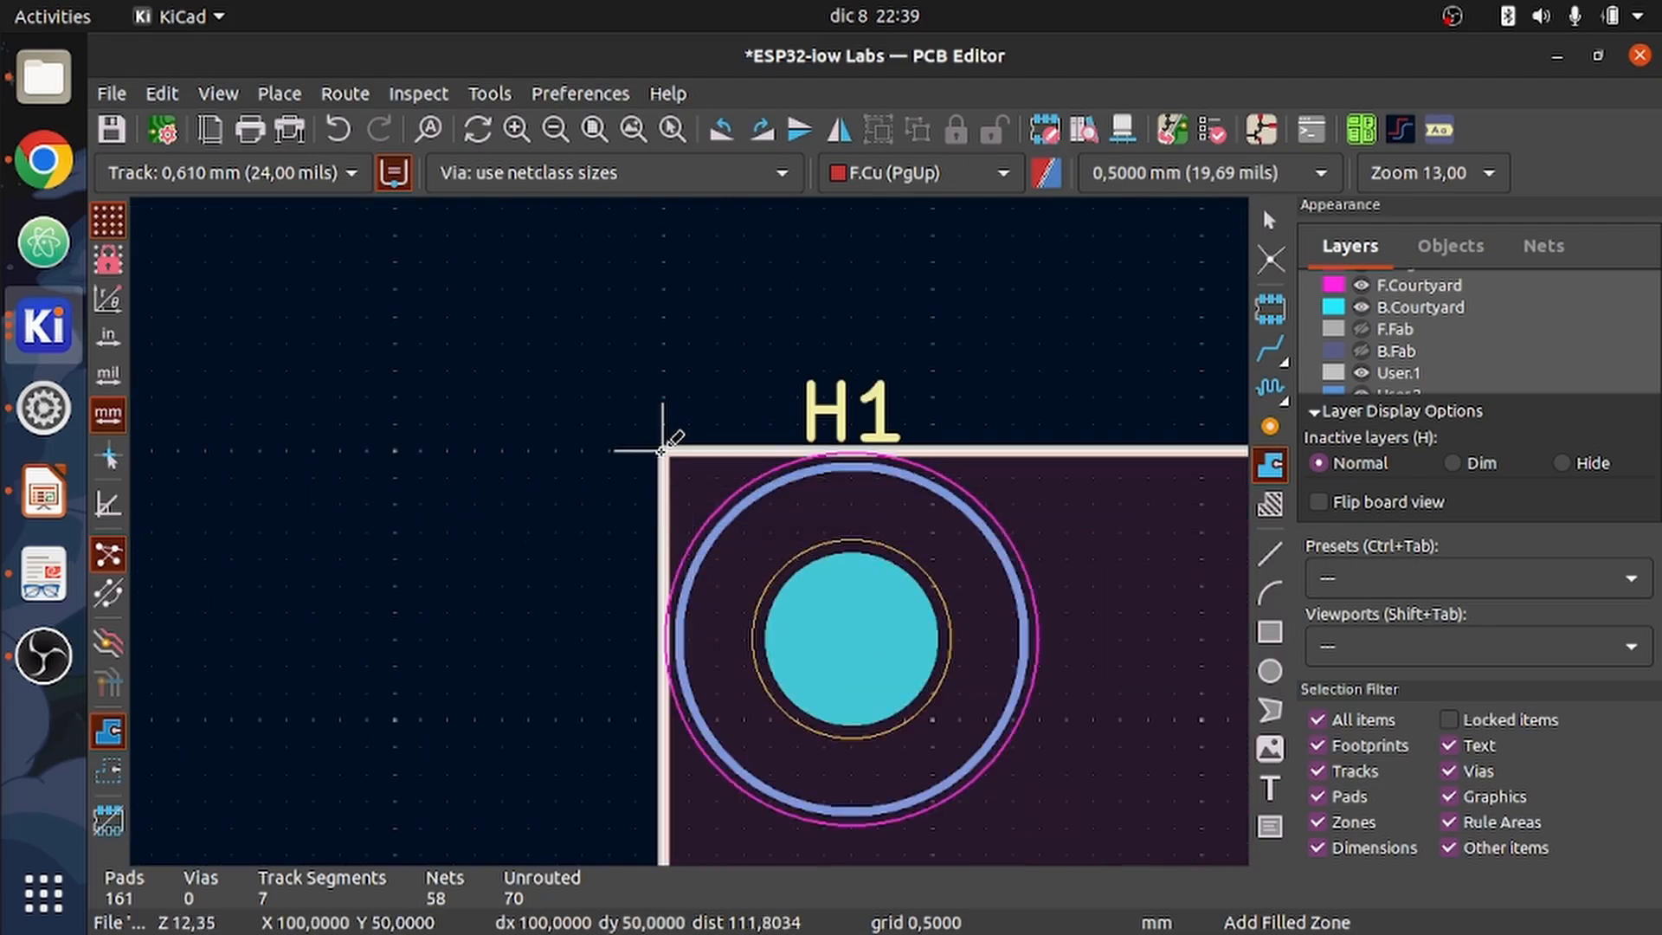
{"action": "double_click", "coordinate": [663, 449]}
{"action": "scroll", "coordinate": [662, 449], "scroll_direction": "down", "scroll_amount": 10}
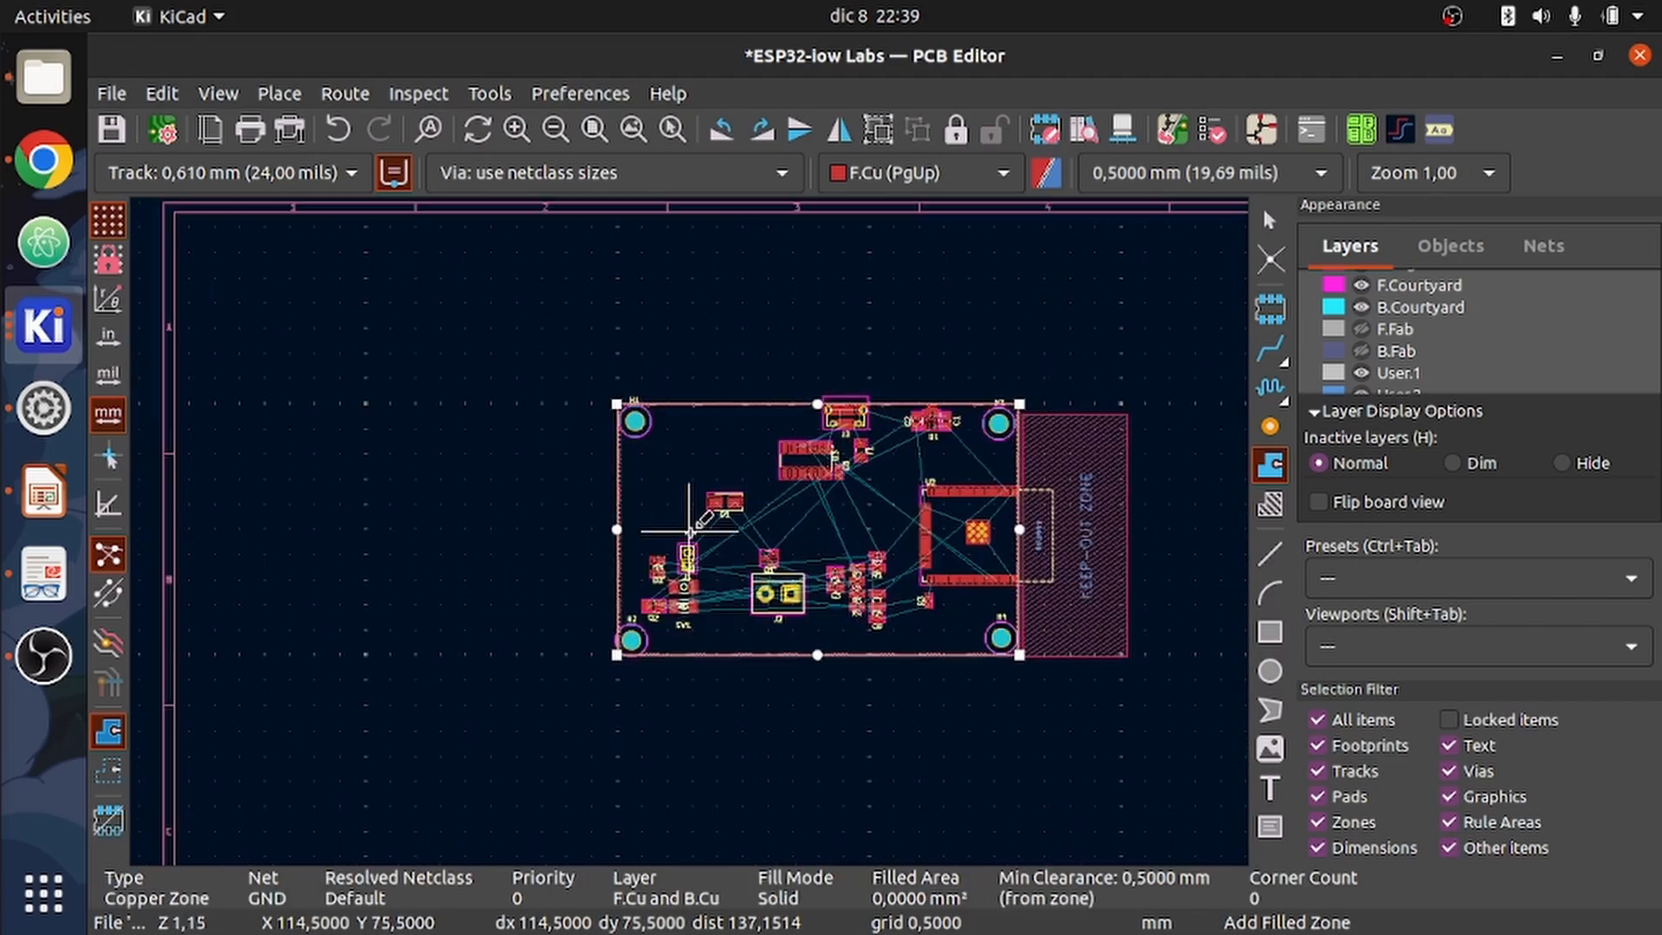
- Fill the GND copper zone, leave the zone tool, and check its connections to the GND pads of C2, U1 and C1
{"action": "scroll", "coordinate": [690, 529], "scroll_direction": "up", "scroll_amount": 8}
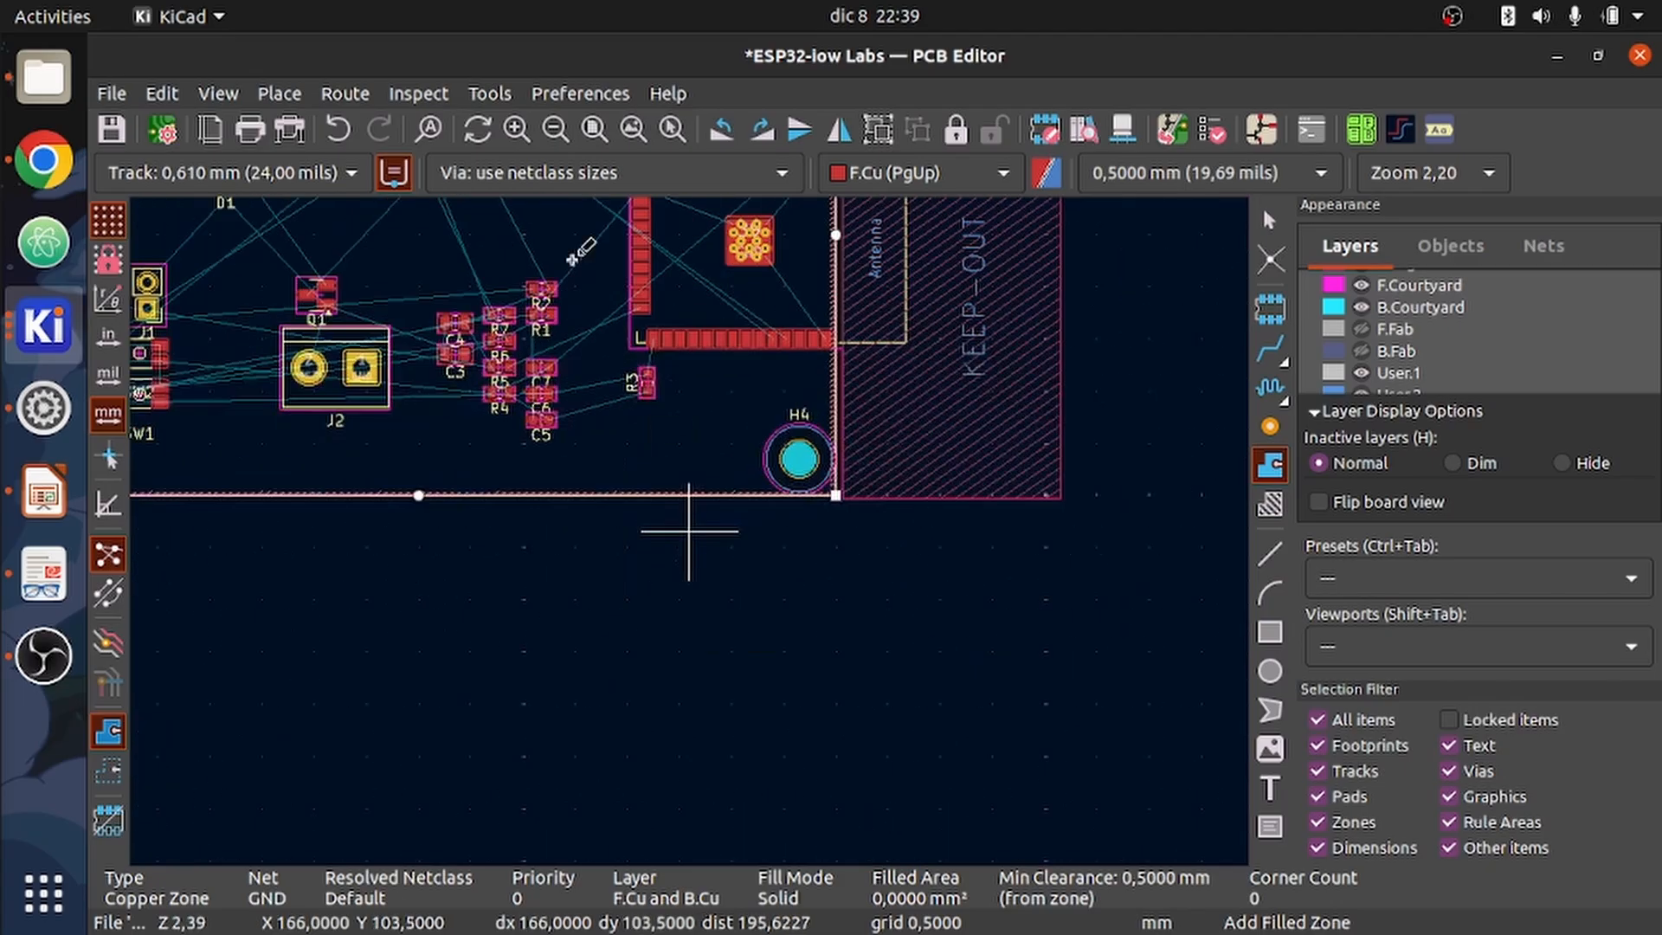
{"action": "scroll", "coordinate": [578, 557], "scroll_direction": "up", "scroll_amount": 5}
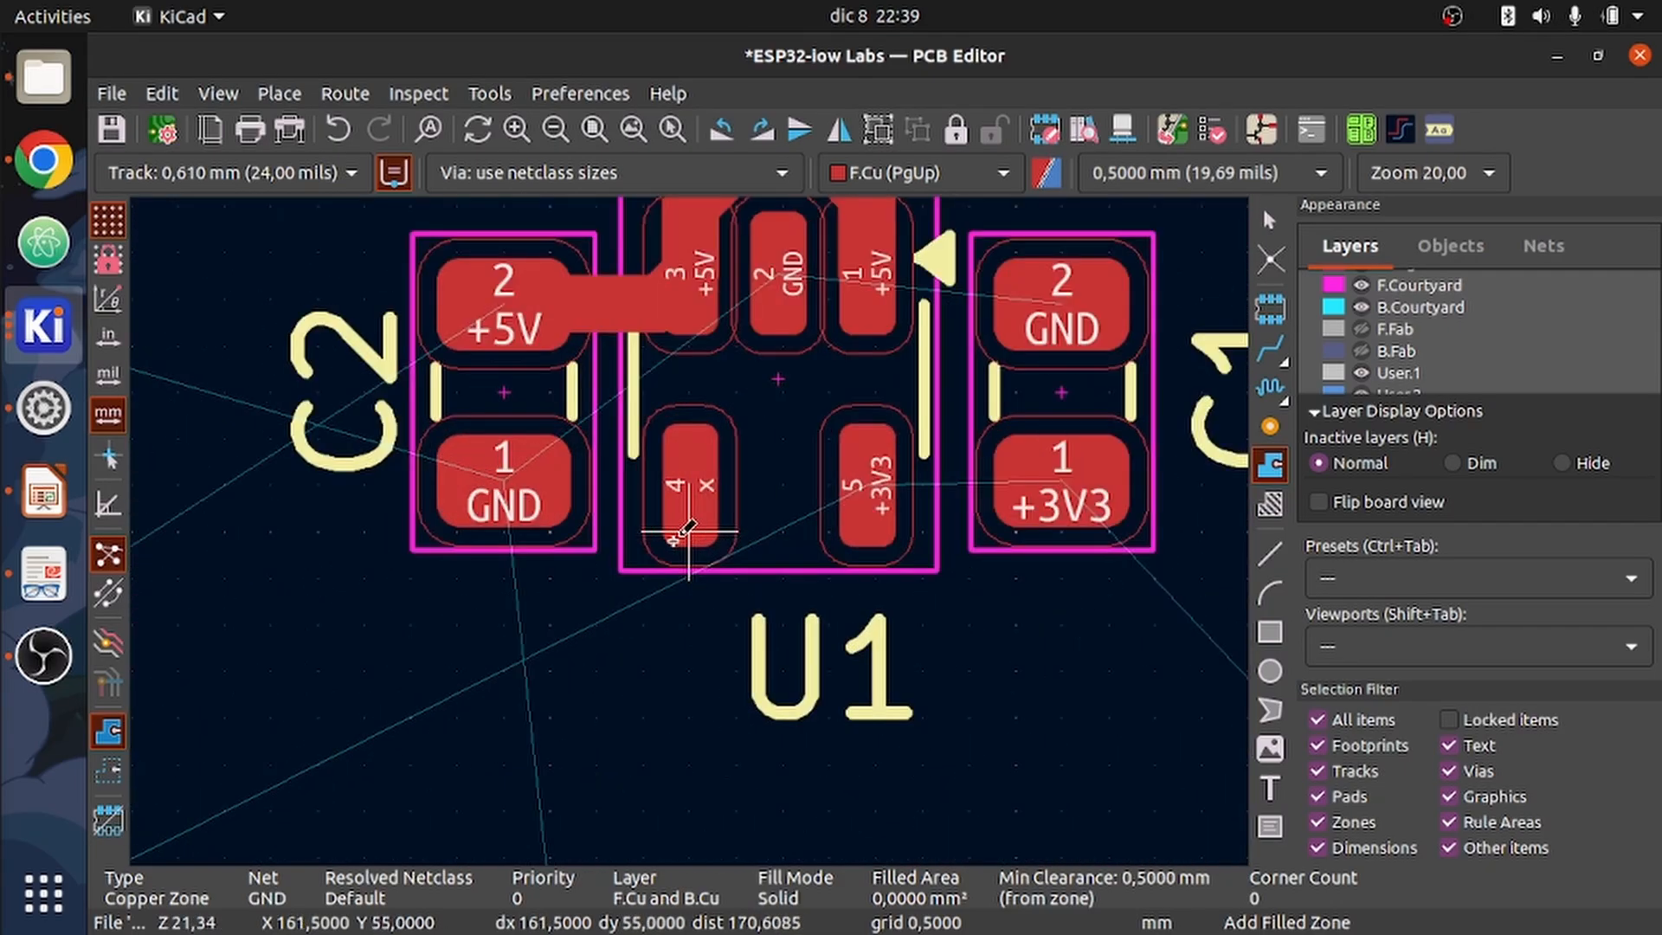
{"action": "scroll", "coordinate": [415, 424], "scroll_direction": "down", "scroll_amount": 3}
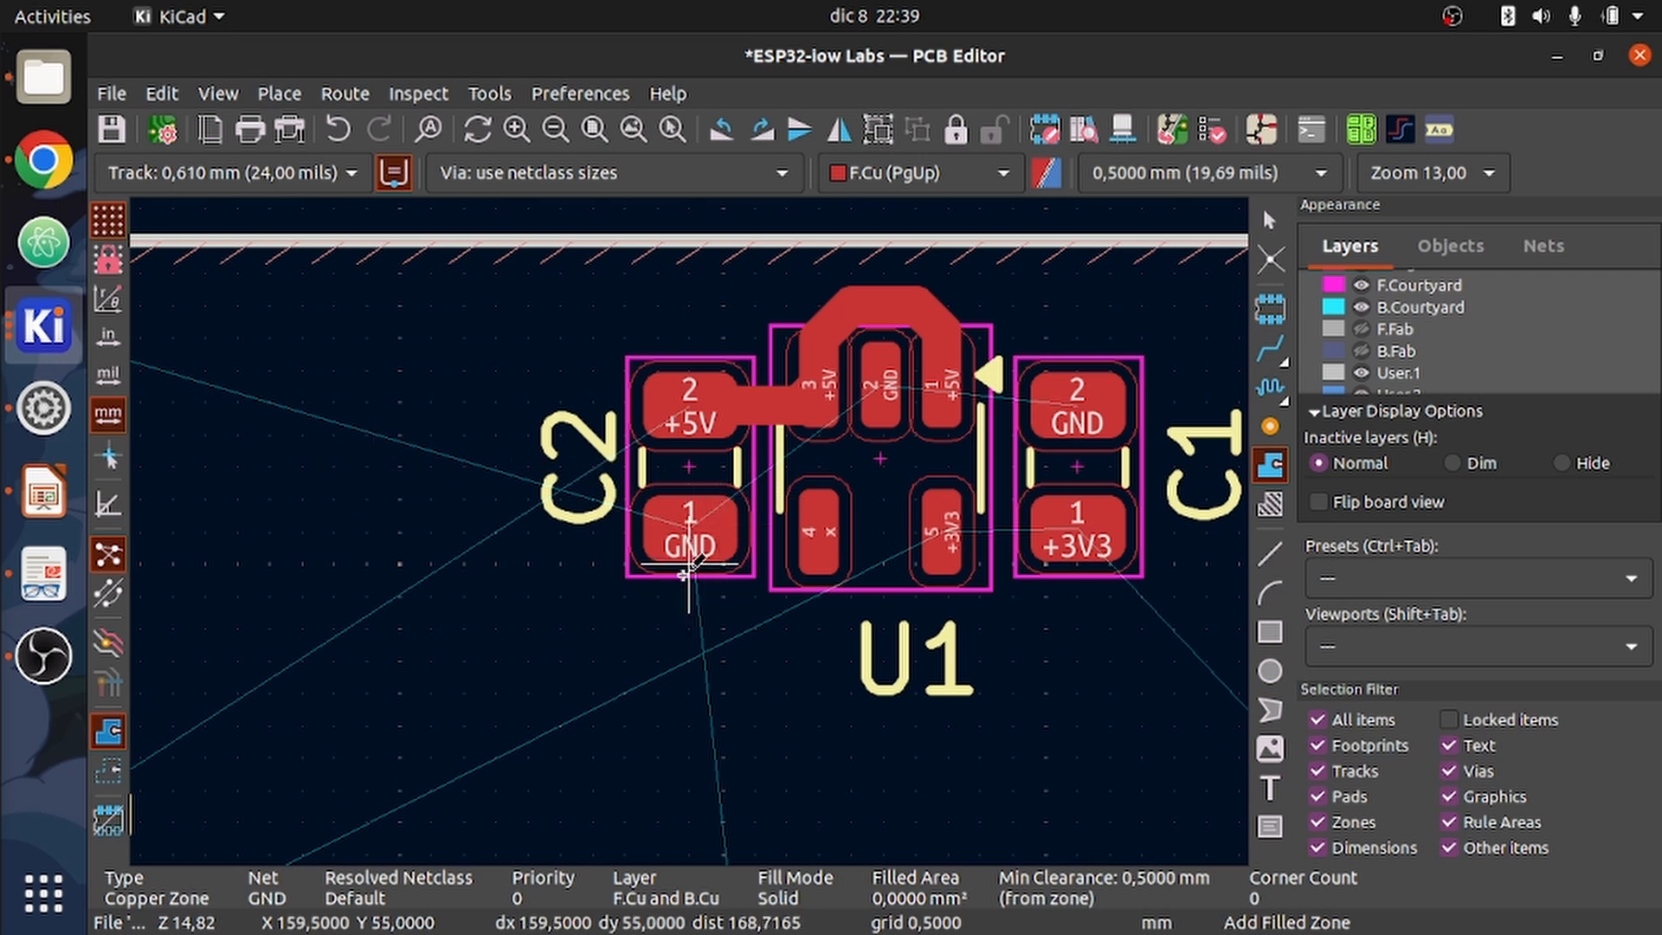
{"action": "key", "text": "b"}
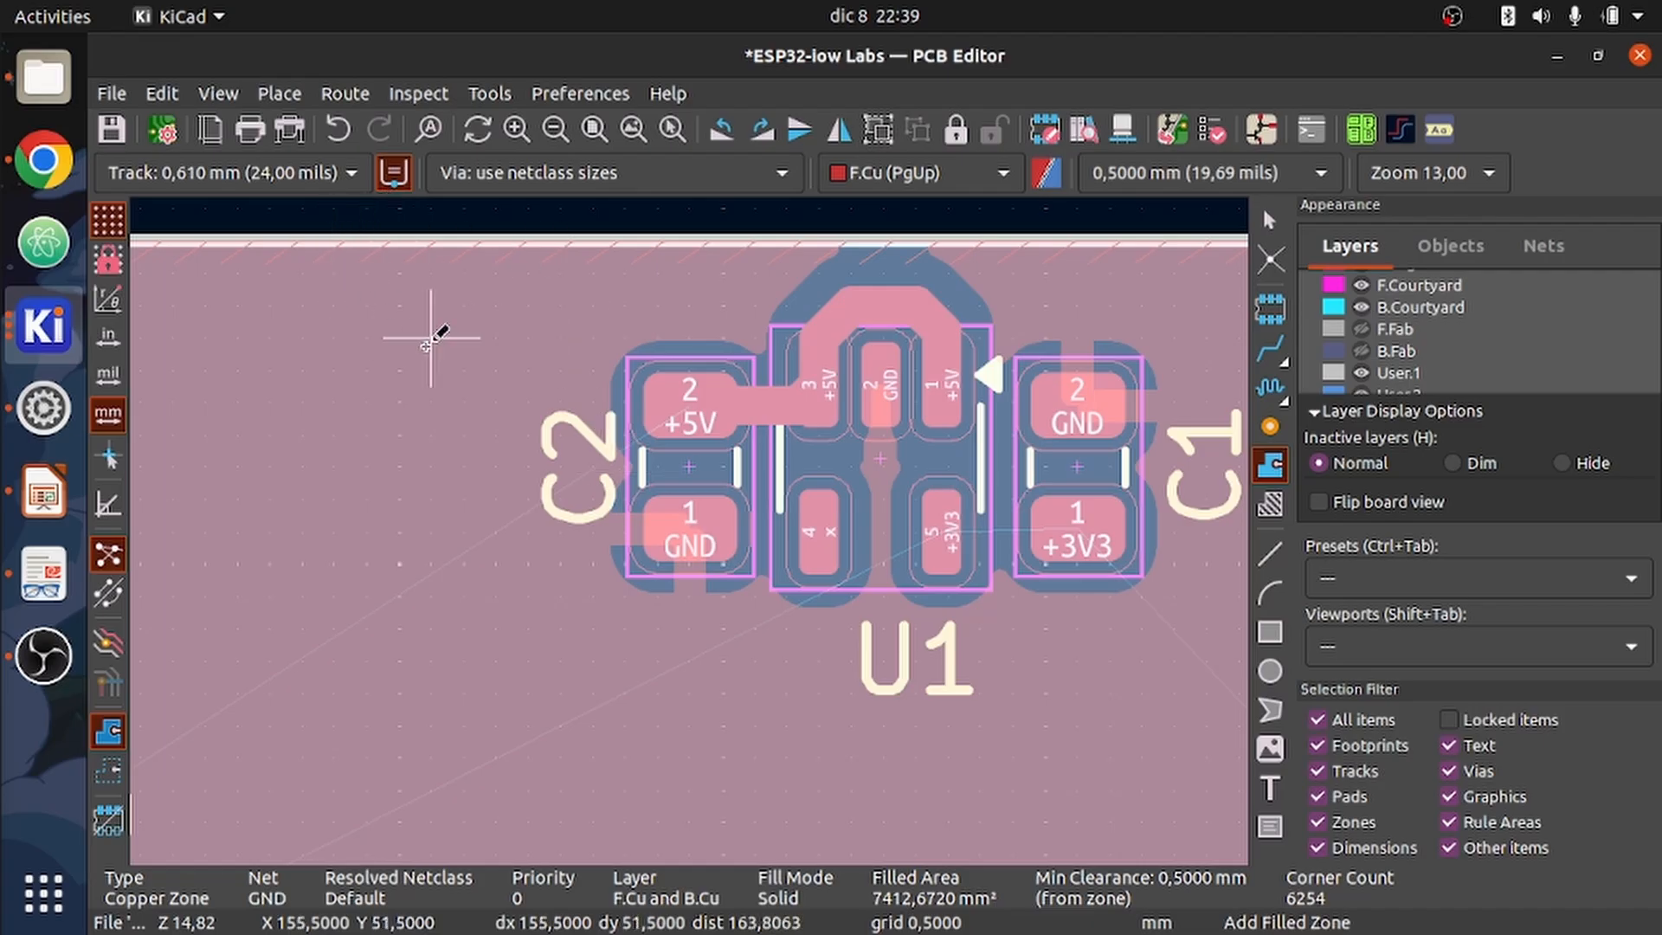
{"action": "key", "text": "Escape"}
{"action": "scroll", "coordinate": [689, 537], "scroll_direction": "down", "scroll_amount": 3}
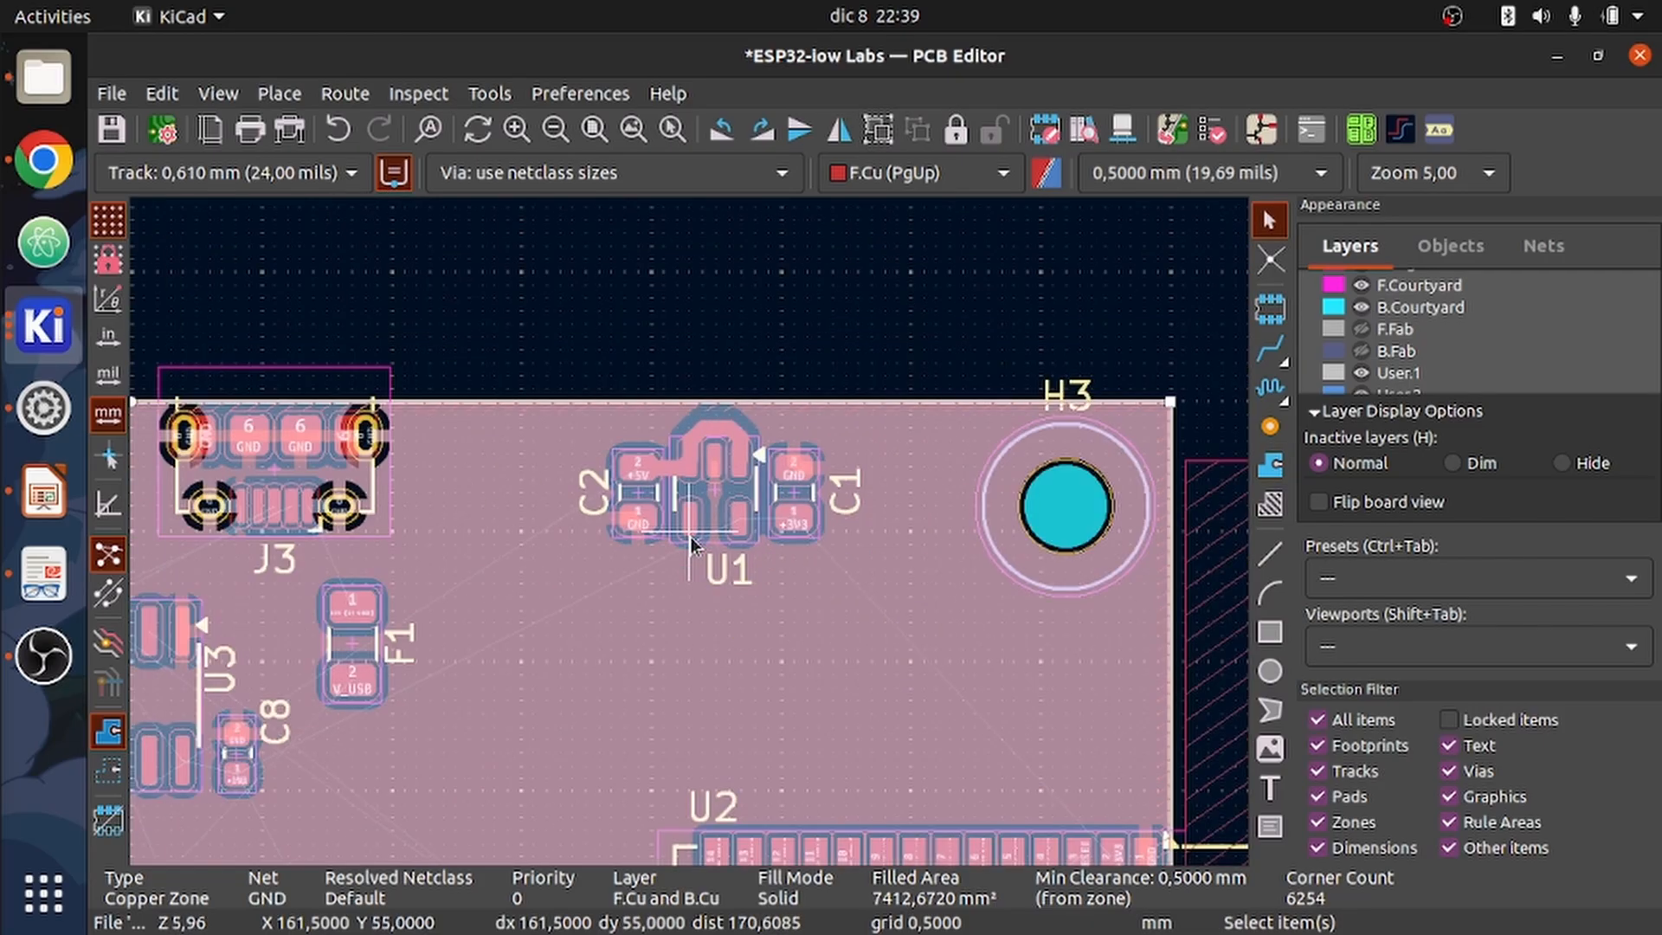
{"action": "scroll", "coordinate": [771, 511], "scroll_direction": "up", "scroll_amount": 6}
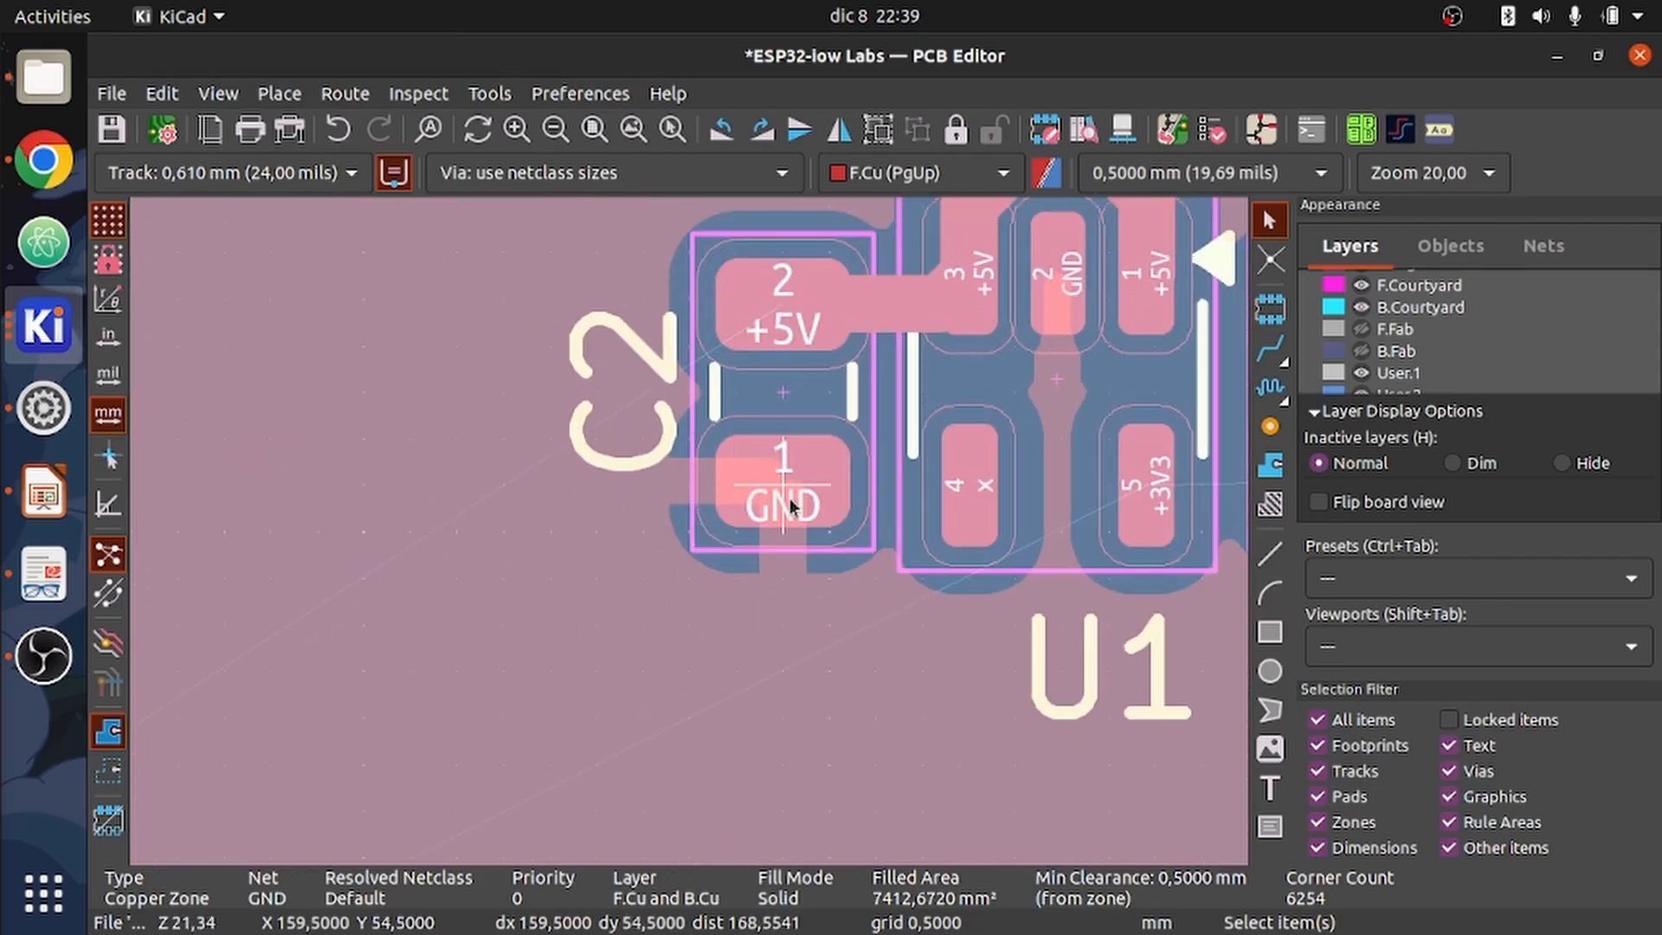
{"action": "scroll", "coordinate": [777, 562], "scroll_direction": "down", "scroll_amount": 1}
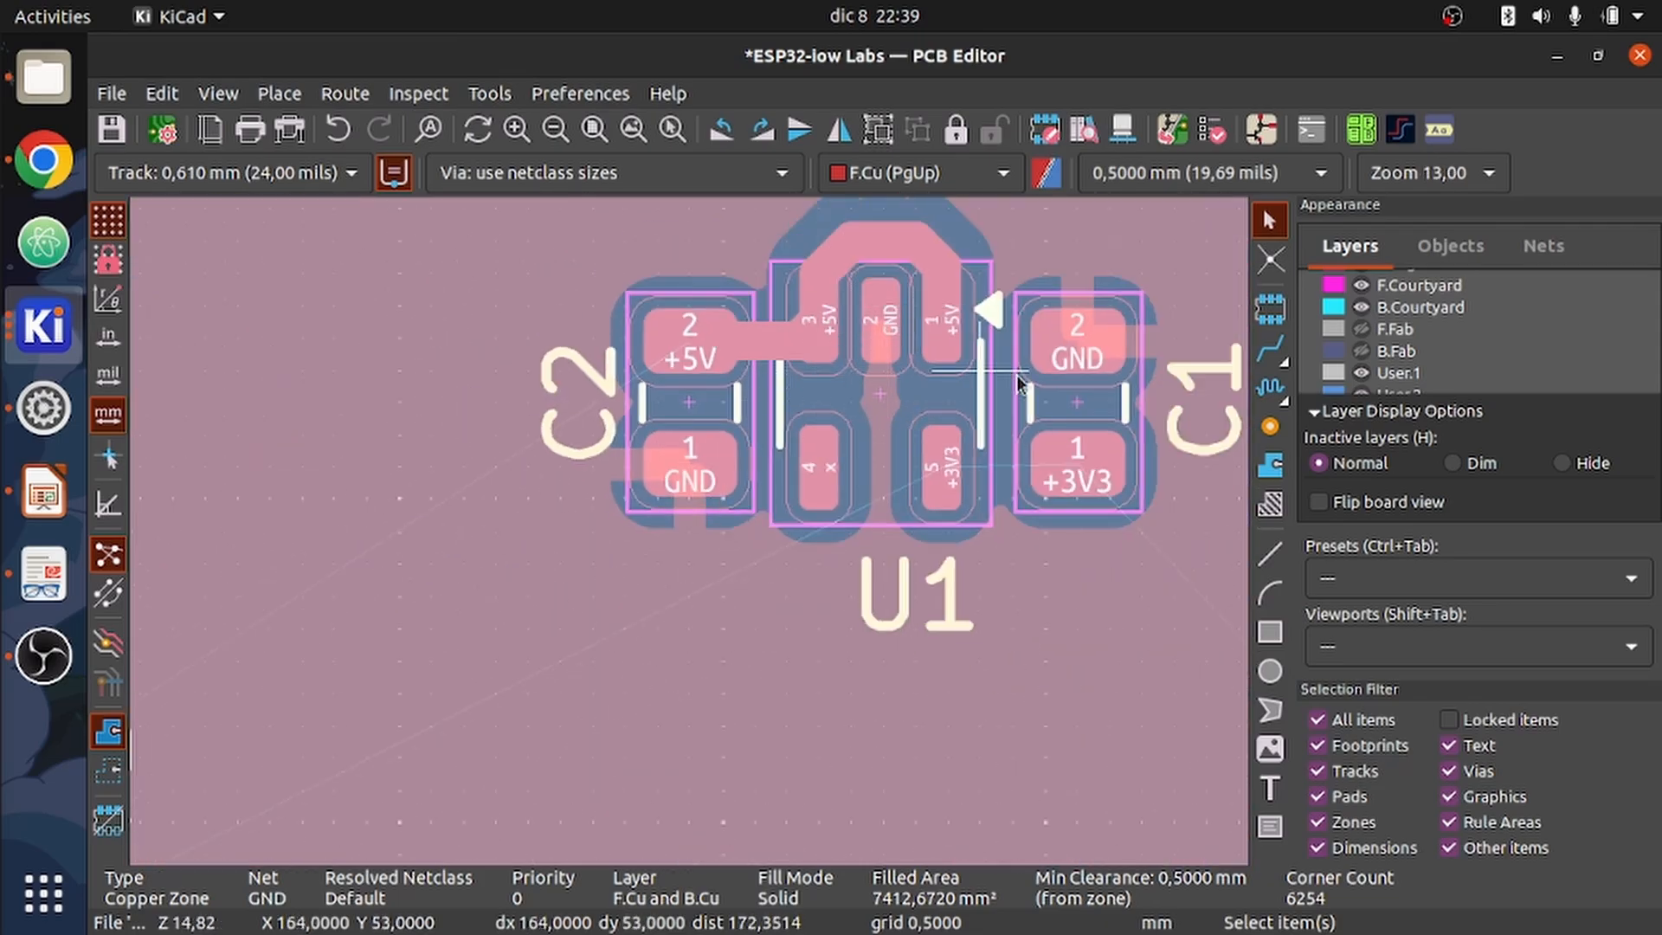
{"action": "scroll", "coordinate": [1147, 312], "scroll_direction": "up", "scroll_amount": 1}
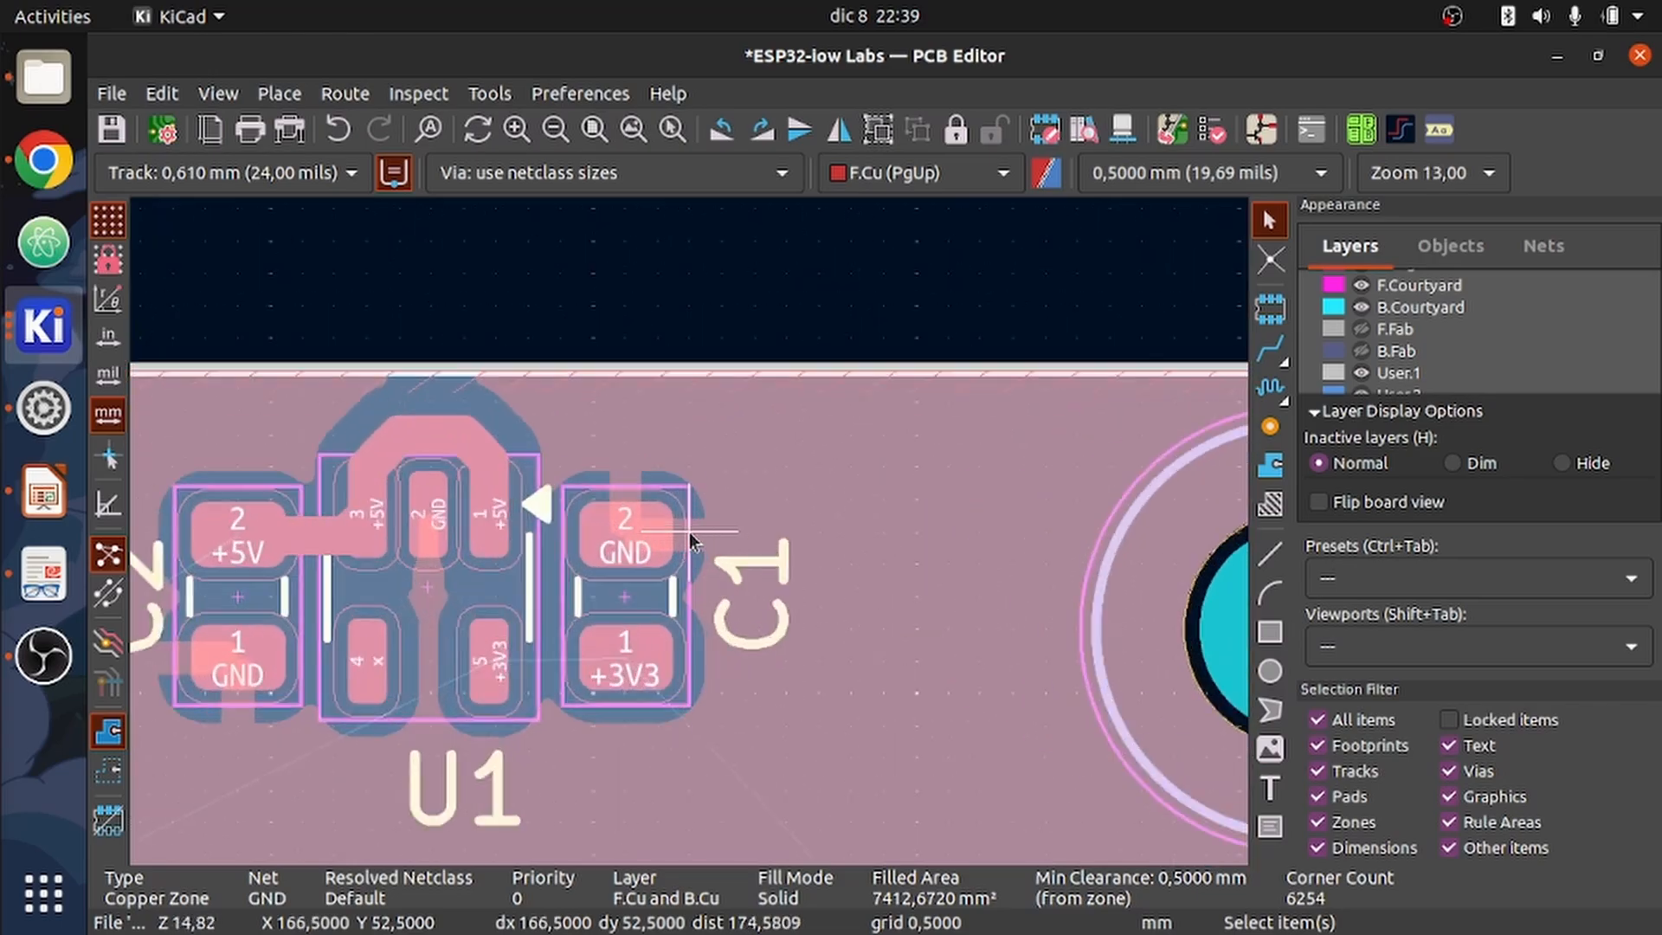
{"action": "scroll", "coordinate": [689, 541], "scroll_direction": "down", "scroll_amount": 7}
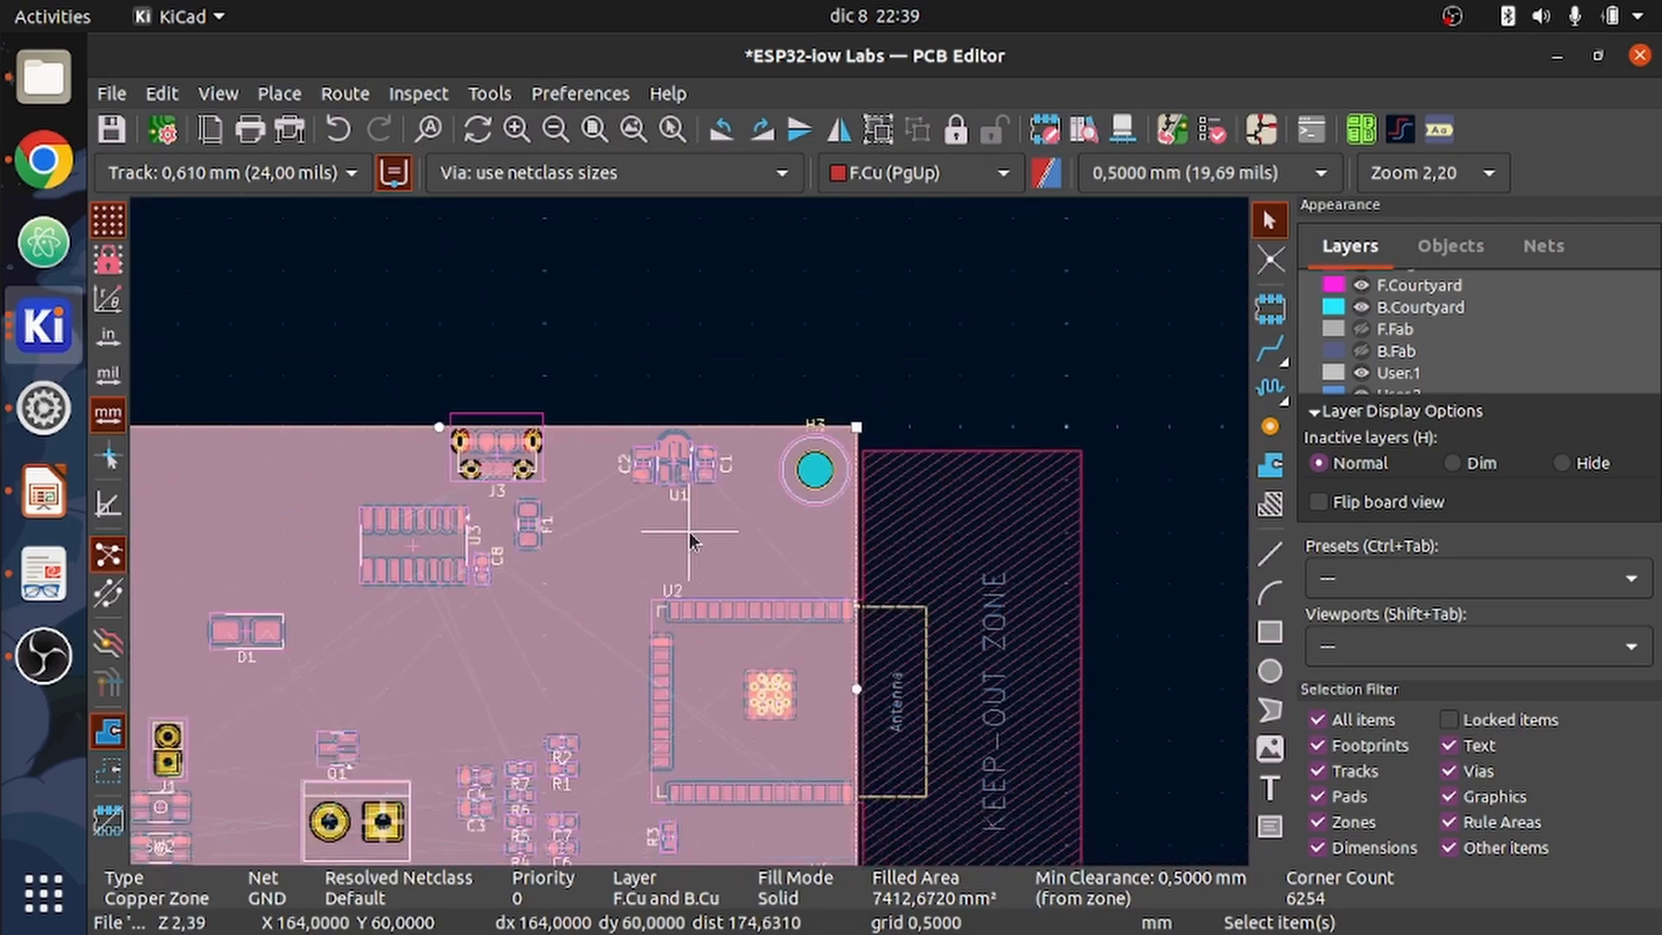
{"action": "left_click", "coordinate": [667, 696]}
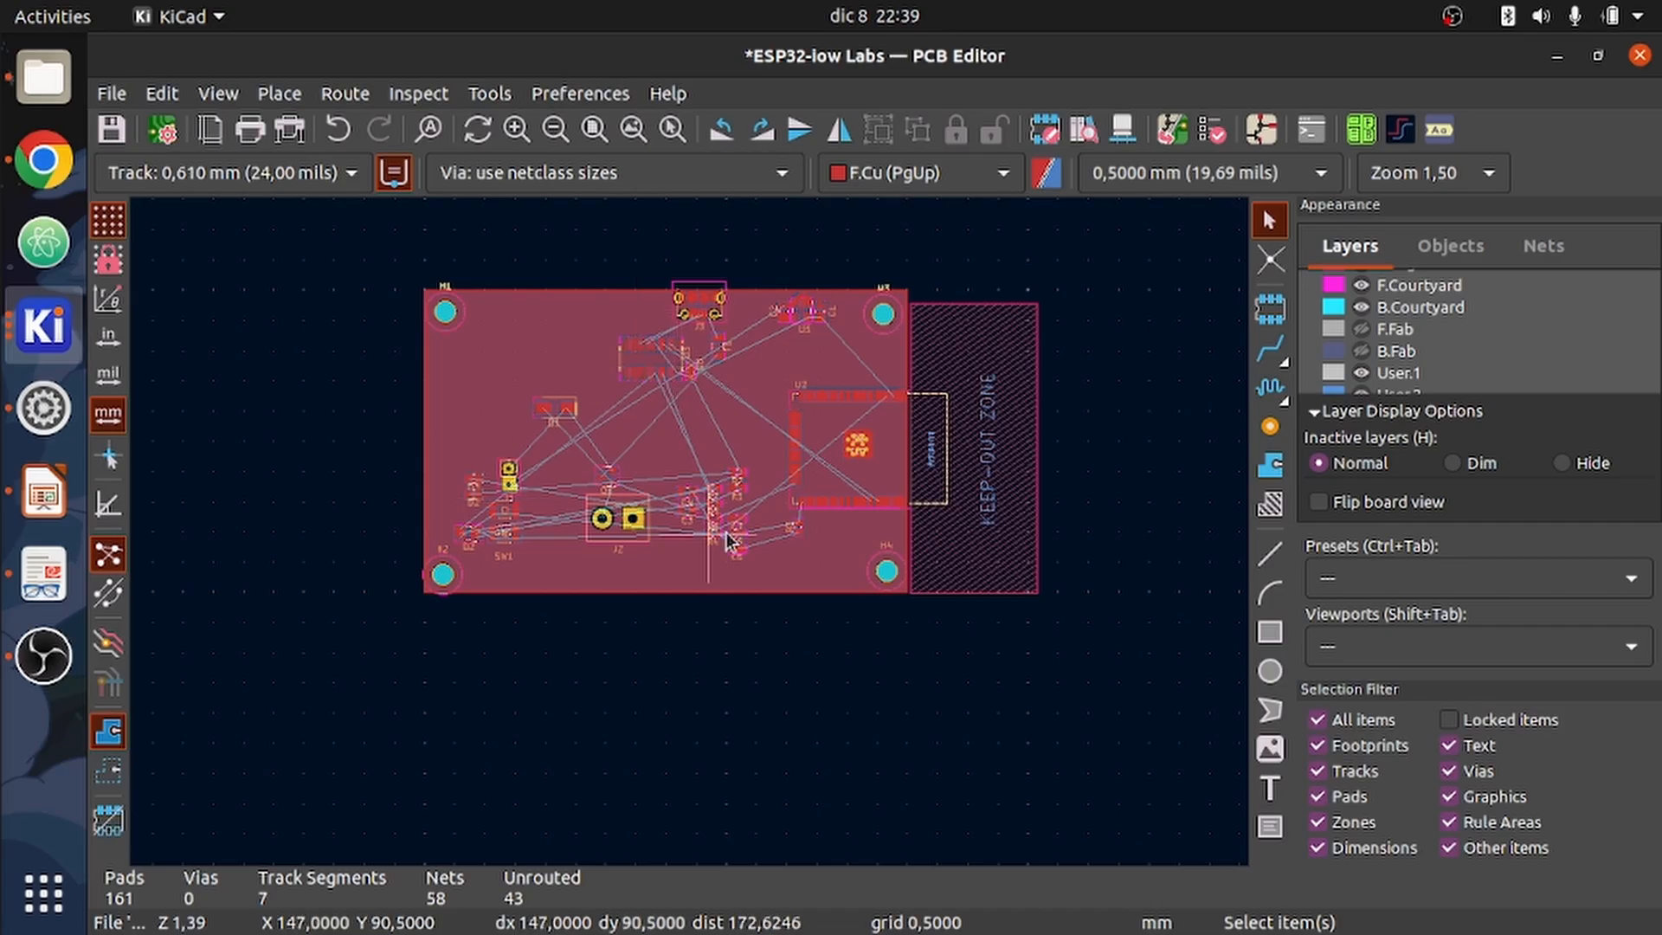
- Switch the zone display between filled areas and outlines, ending with only the zone outlines shown
{"action": "left_click", "coordinate": [109, 772]}
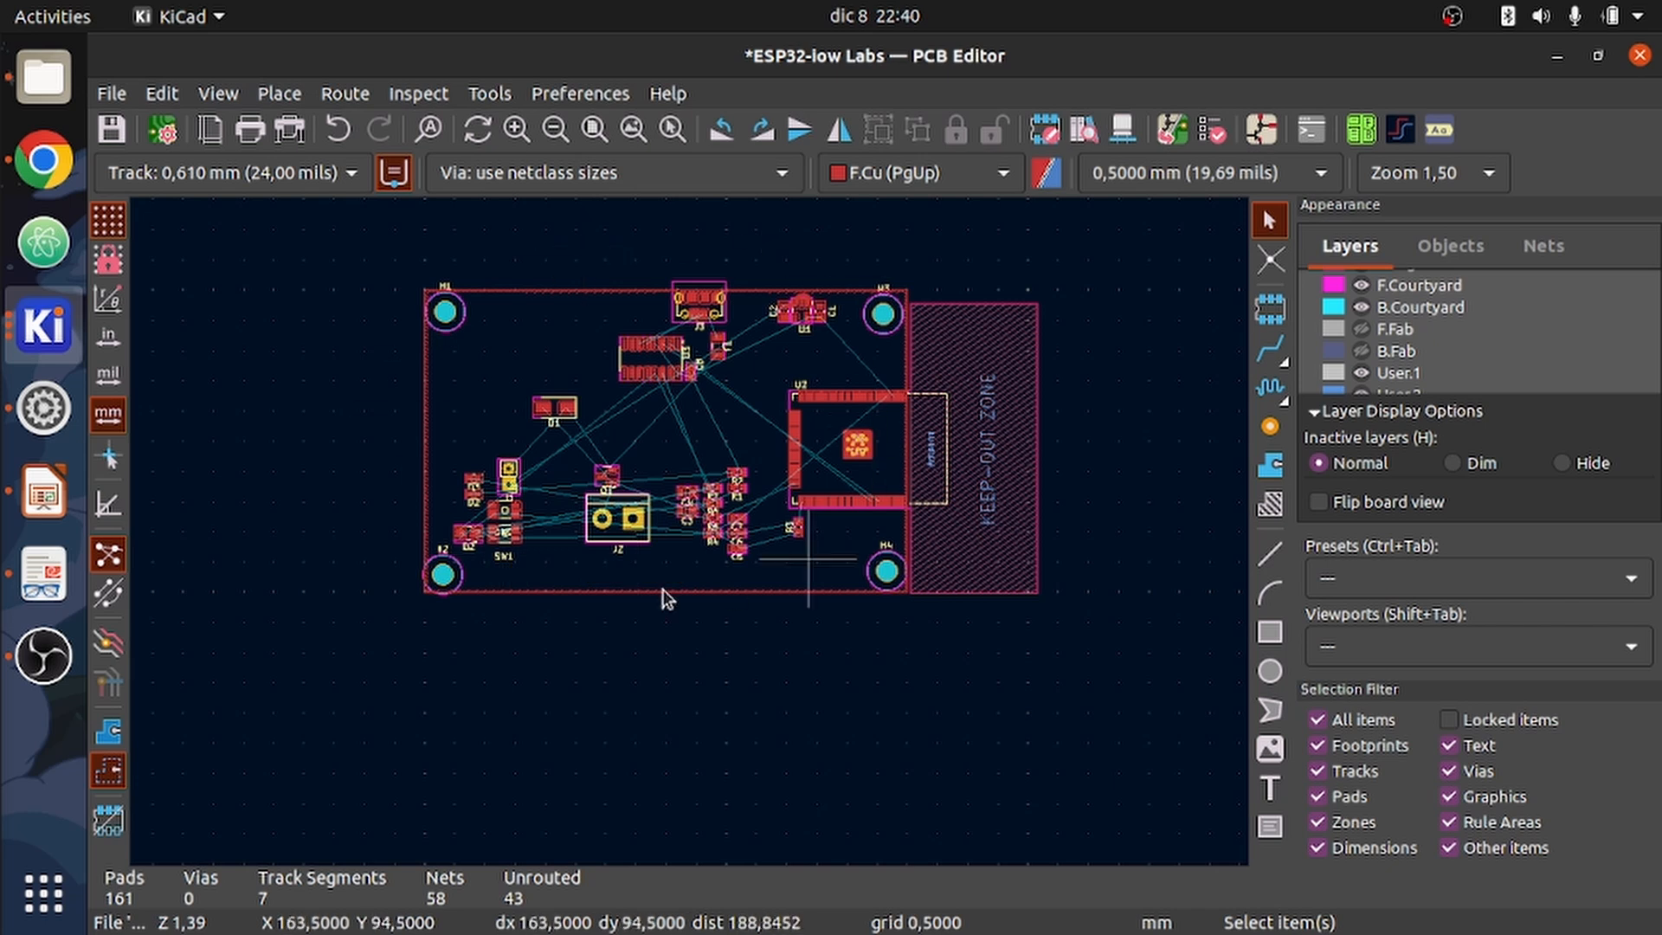
{"action": "scroll", "coordinate": [747, 507], "scroll_direction": "up", "scroll_amount": 2}
{"action": "scroll", "coordinate": [623, 596], "scroll_direction": "down", "scroll_amount": 2}
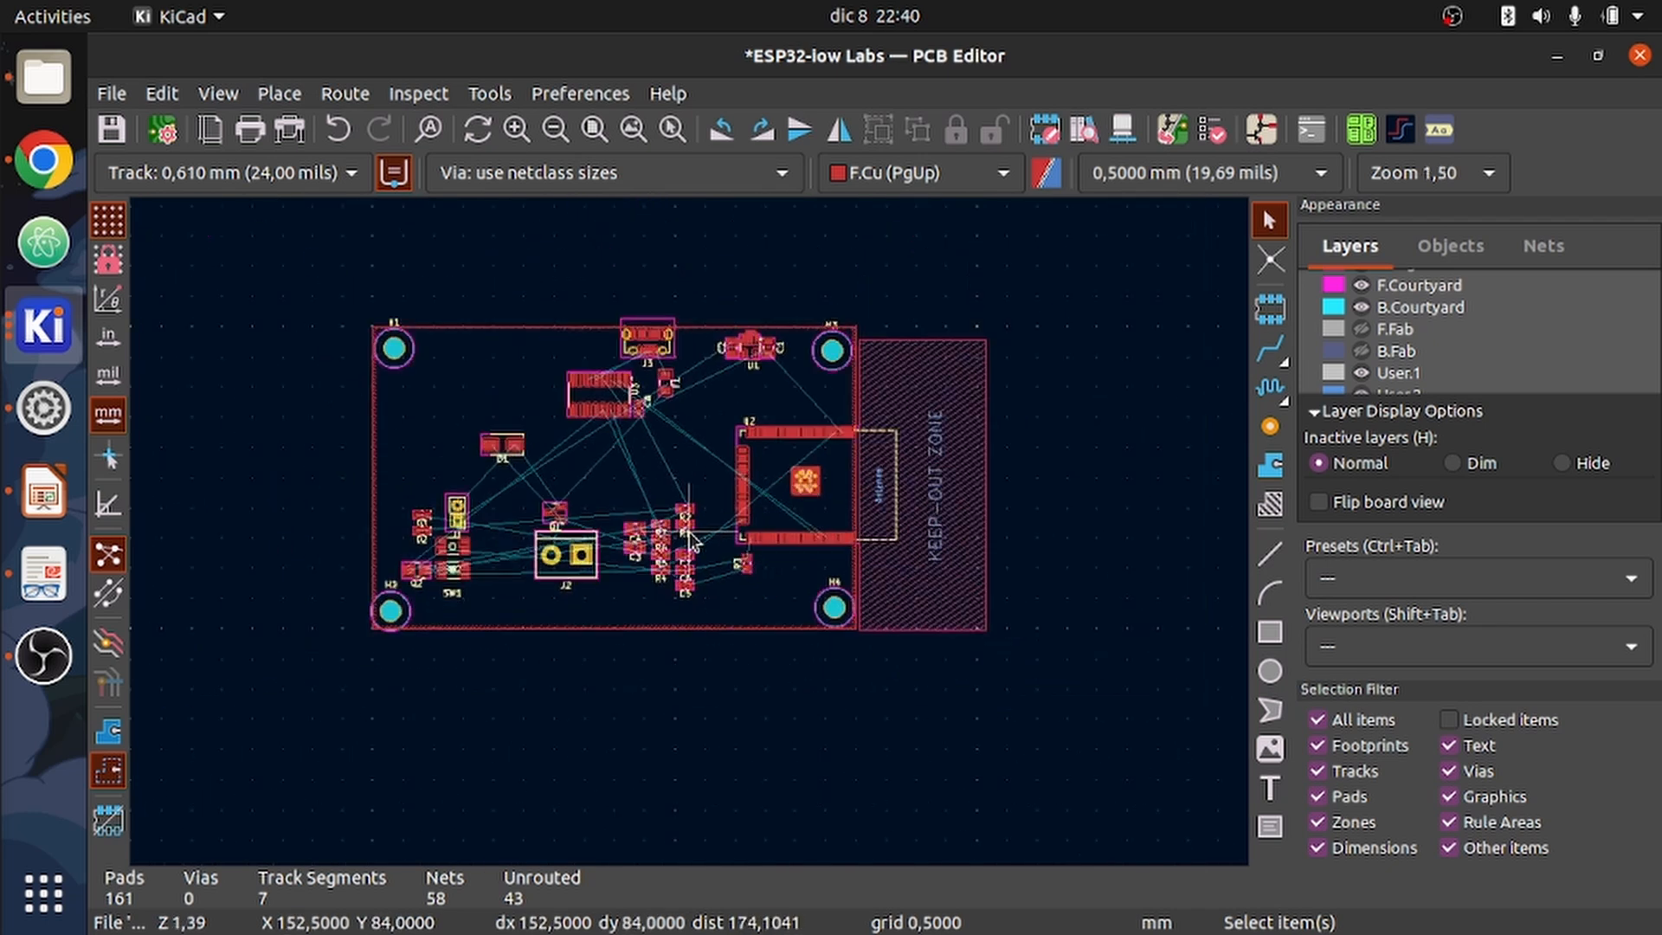
{"action": "left_click", "coordinate": [100, 736]}
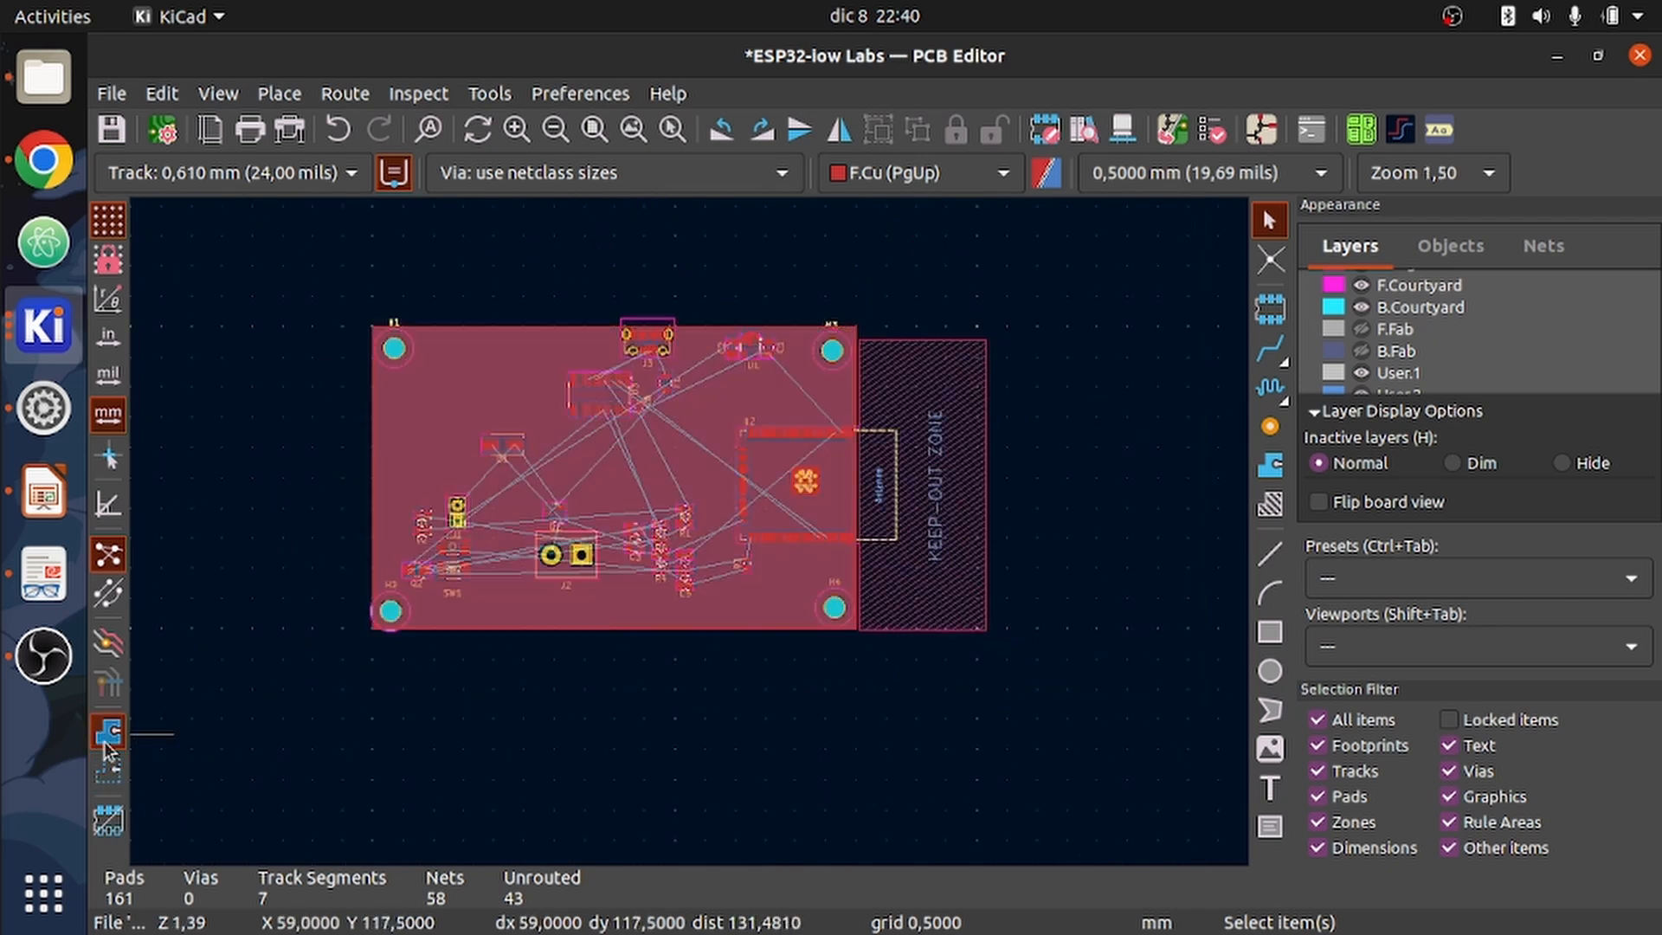
{"action": "left_click", "coordinate": [105, 777]}
{"action": "left_click", "coordinate": [102, 736]}
{"action": "left_click", "coordinate": [106, 771]}
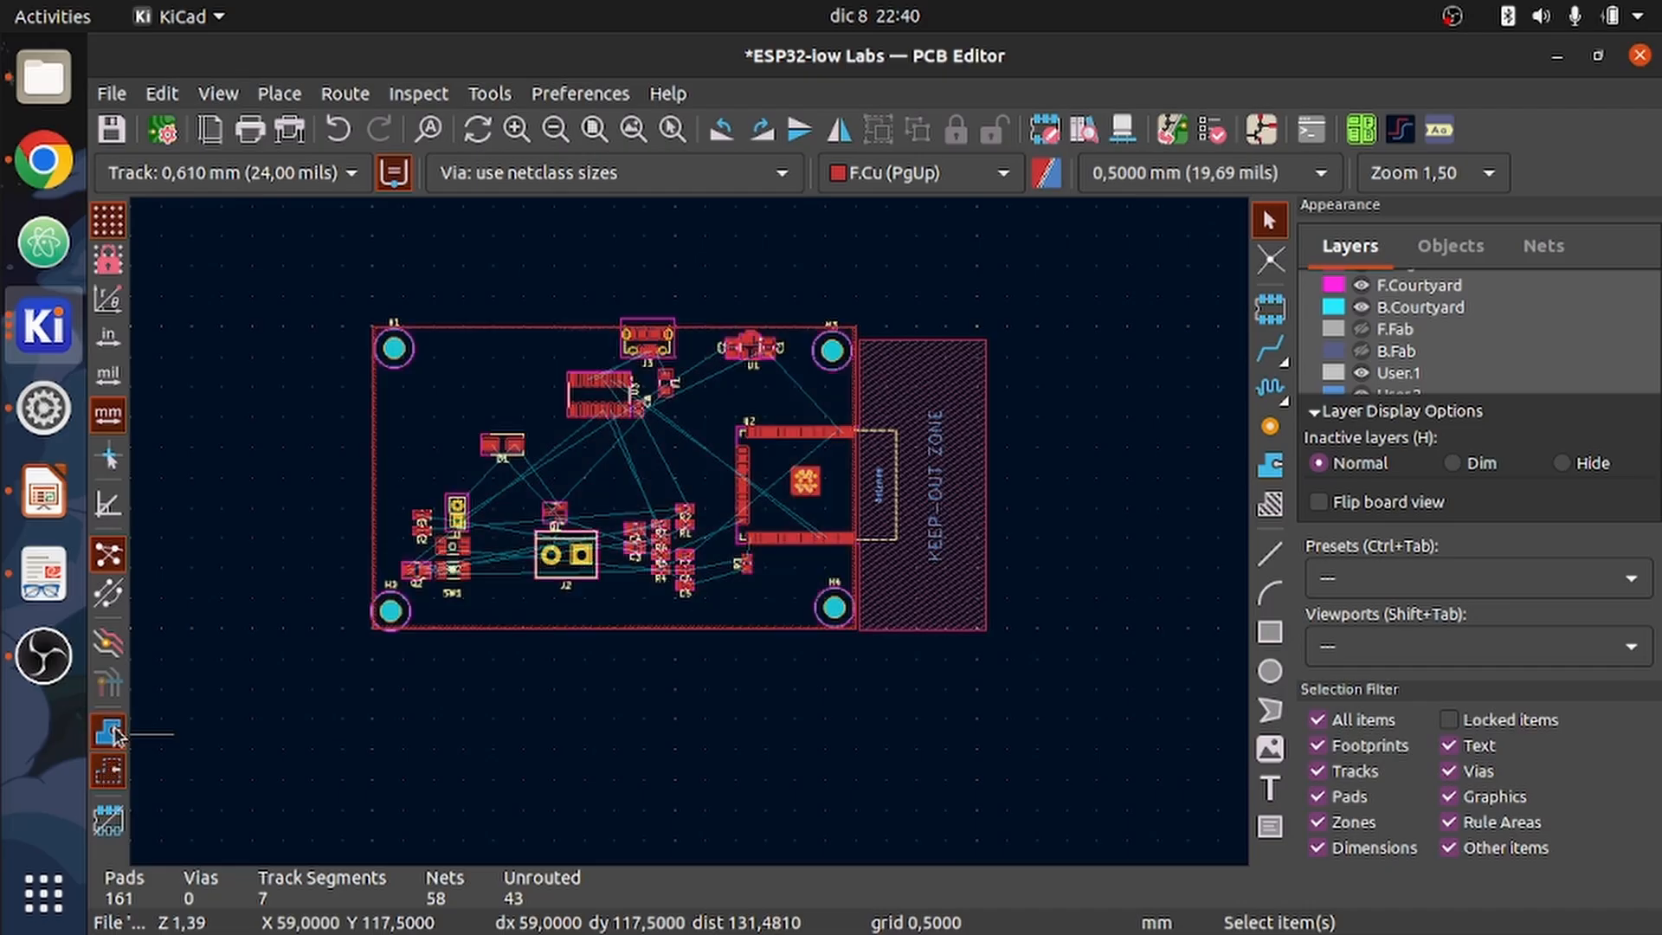
{"action": "left_click", "coordinate": [104, 734]}
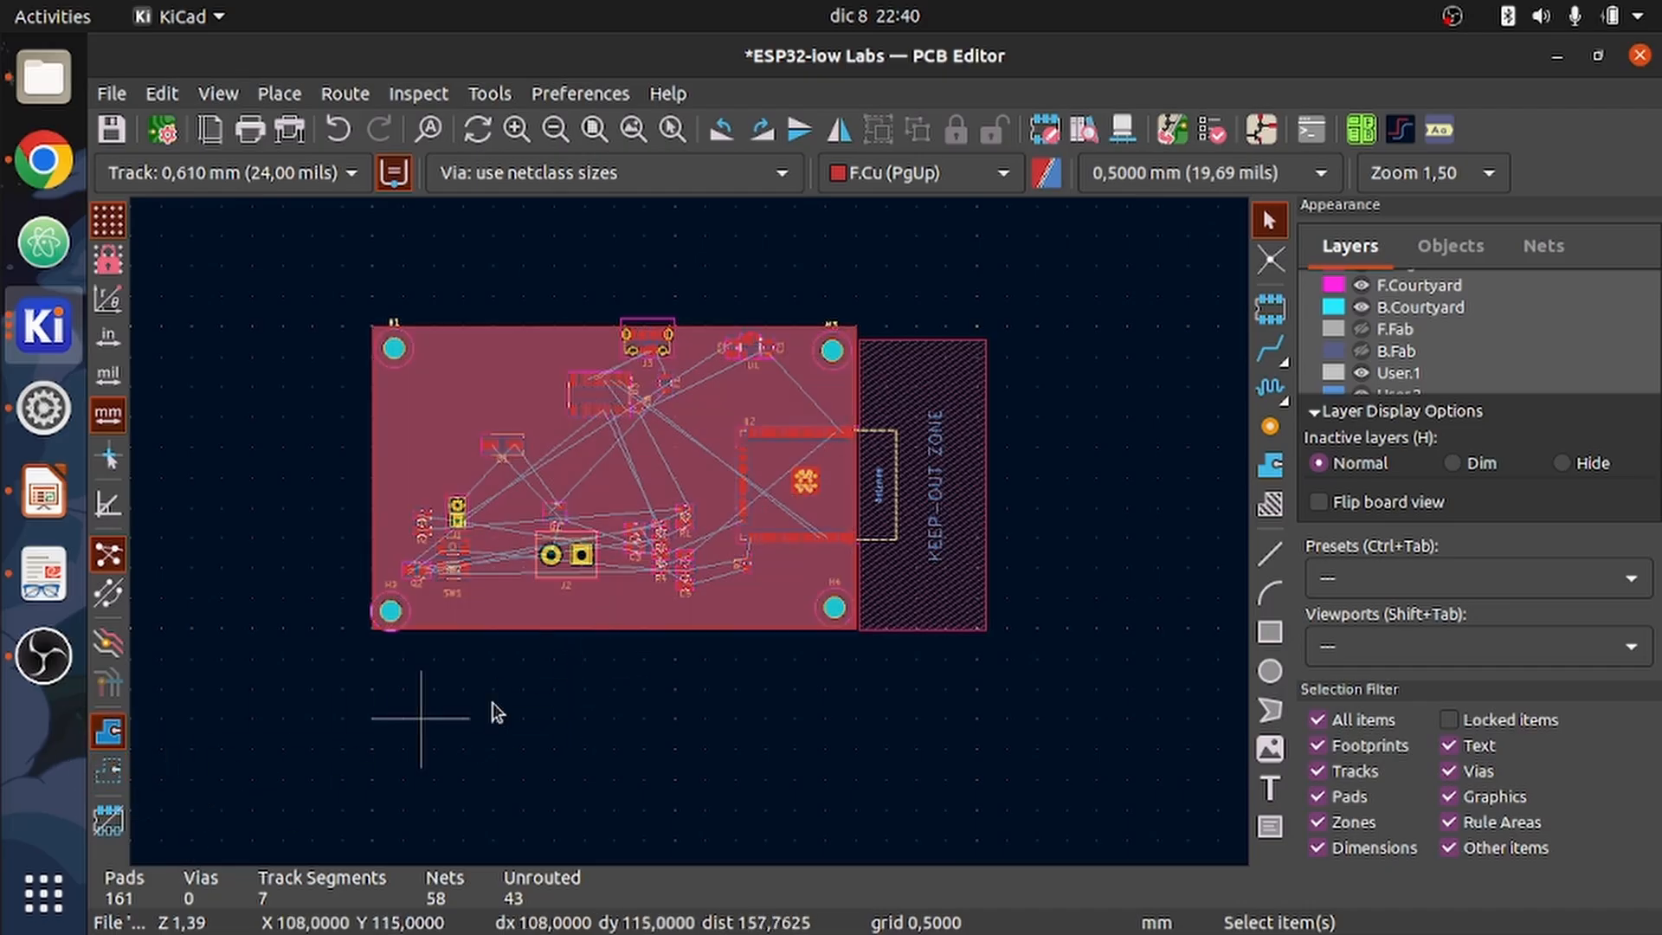
{"action": "scroll", "coordinate": [698, 387], "scroll_direction": "up", "scroll_amount": 3}
{"action": "scroll", "coordinate": [697, 433], "scroll_direction": "down", "scroll_amount": 4}
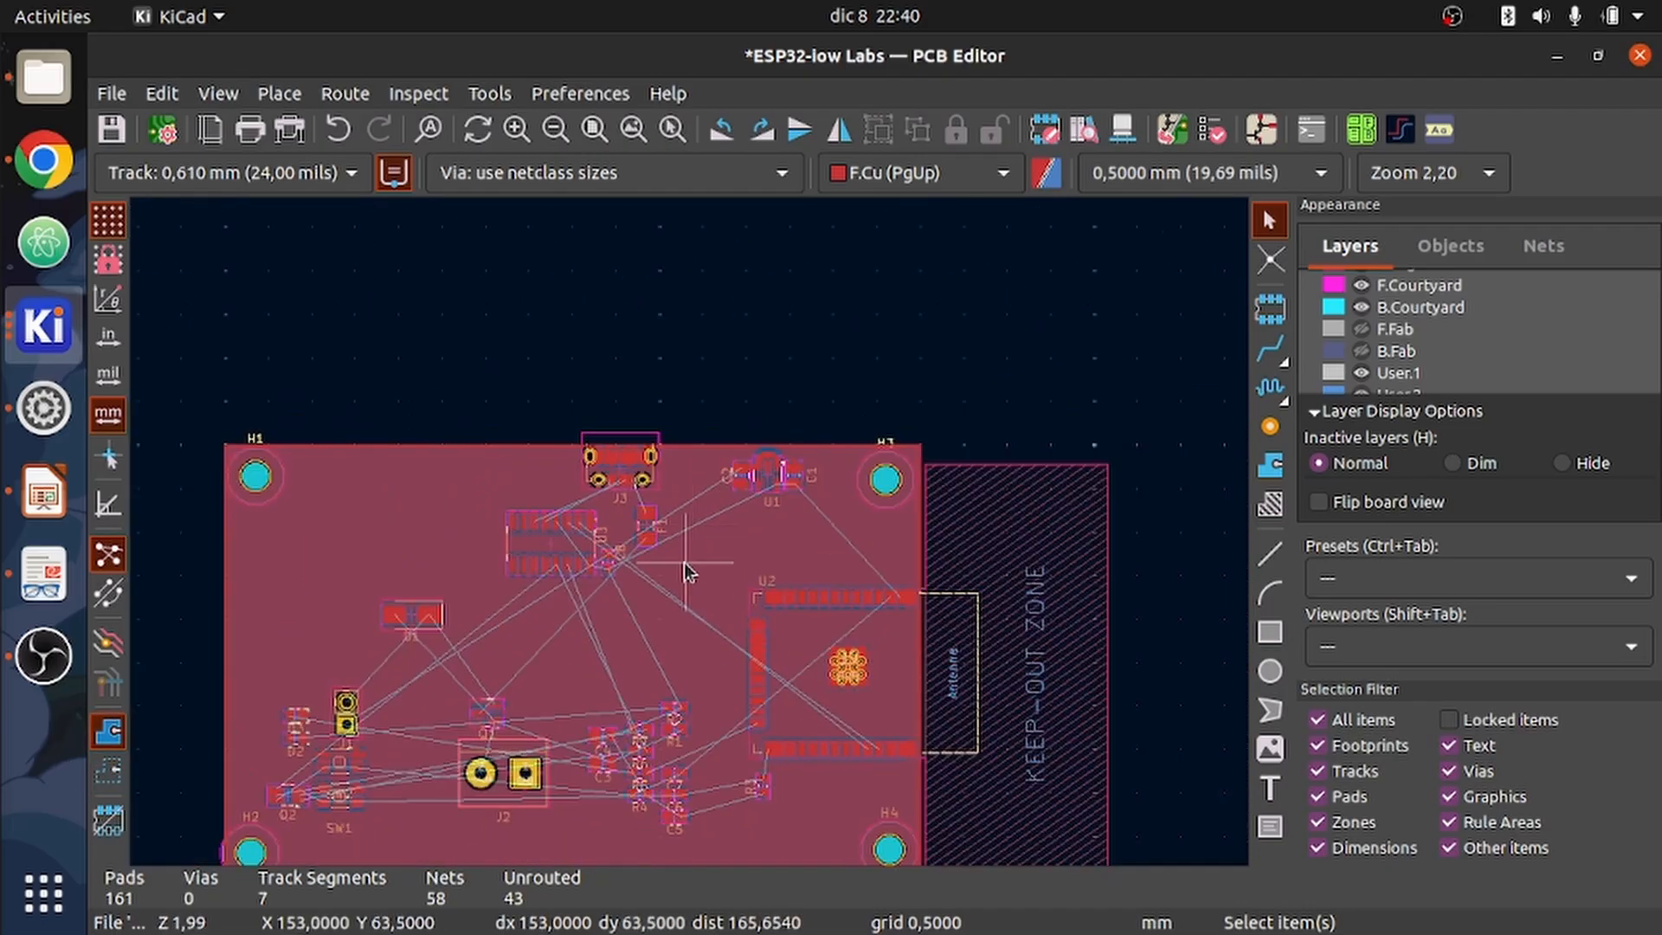
{"action": "scroll", "coordinate": [693, 543], "scroll_direction": "up", "scroll_amount": 1}
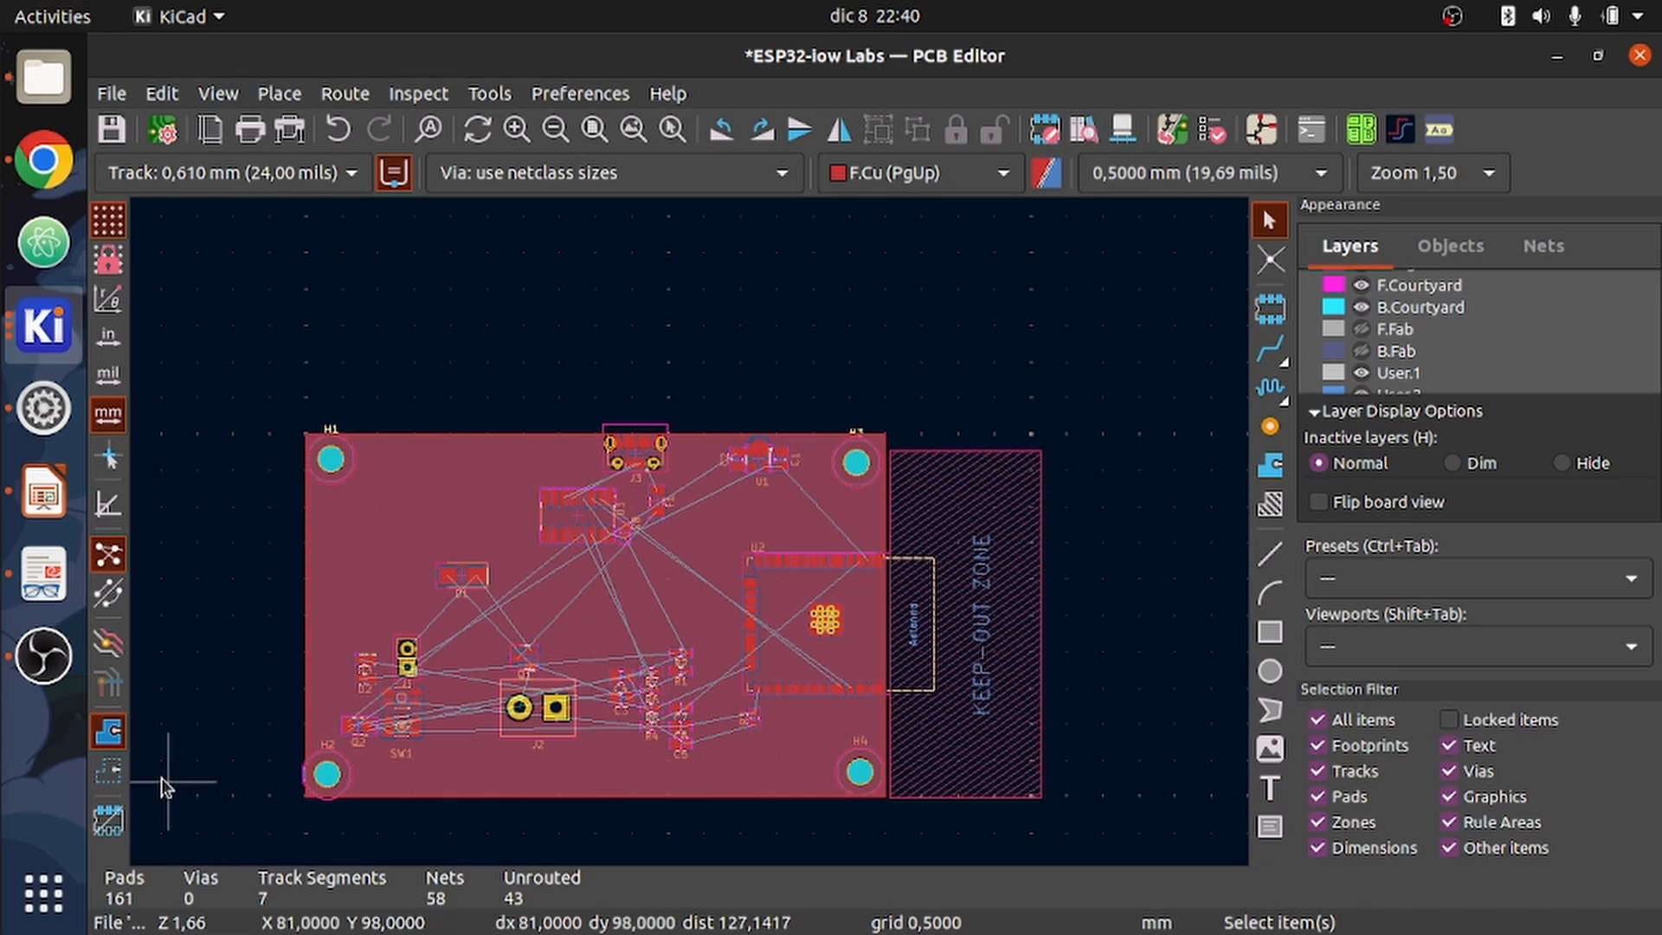
{"action": "left_click", "coordinate": [108, 770]}
- Examine the placement and unrouted connections of U3, J3, F1 and C8 relative to U2
{"action": "scroll", "coordinate": [616, 662], "scroll_direction": "up", "scroll_amount": 2}
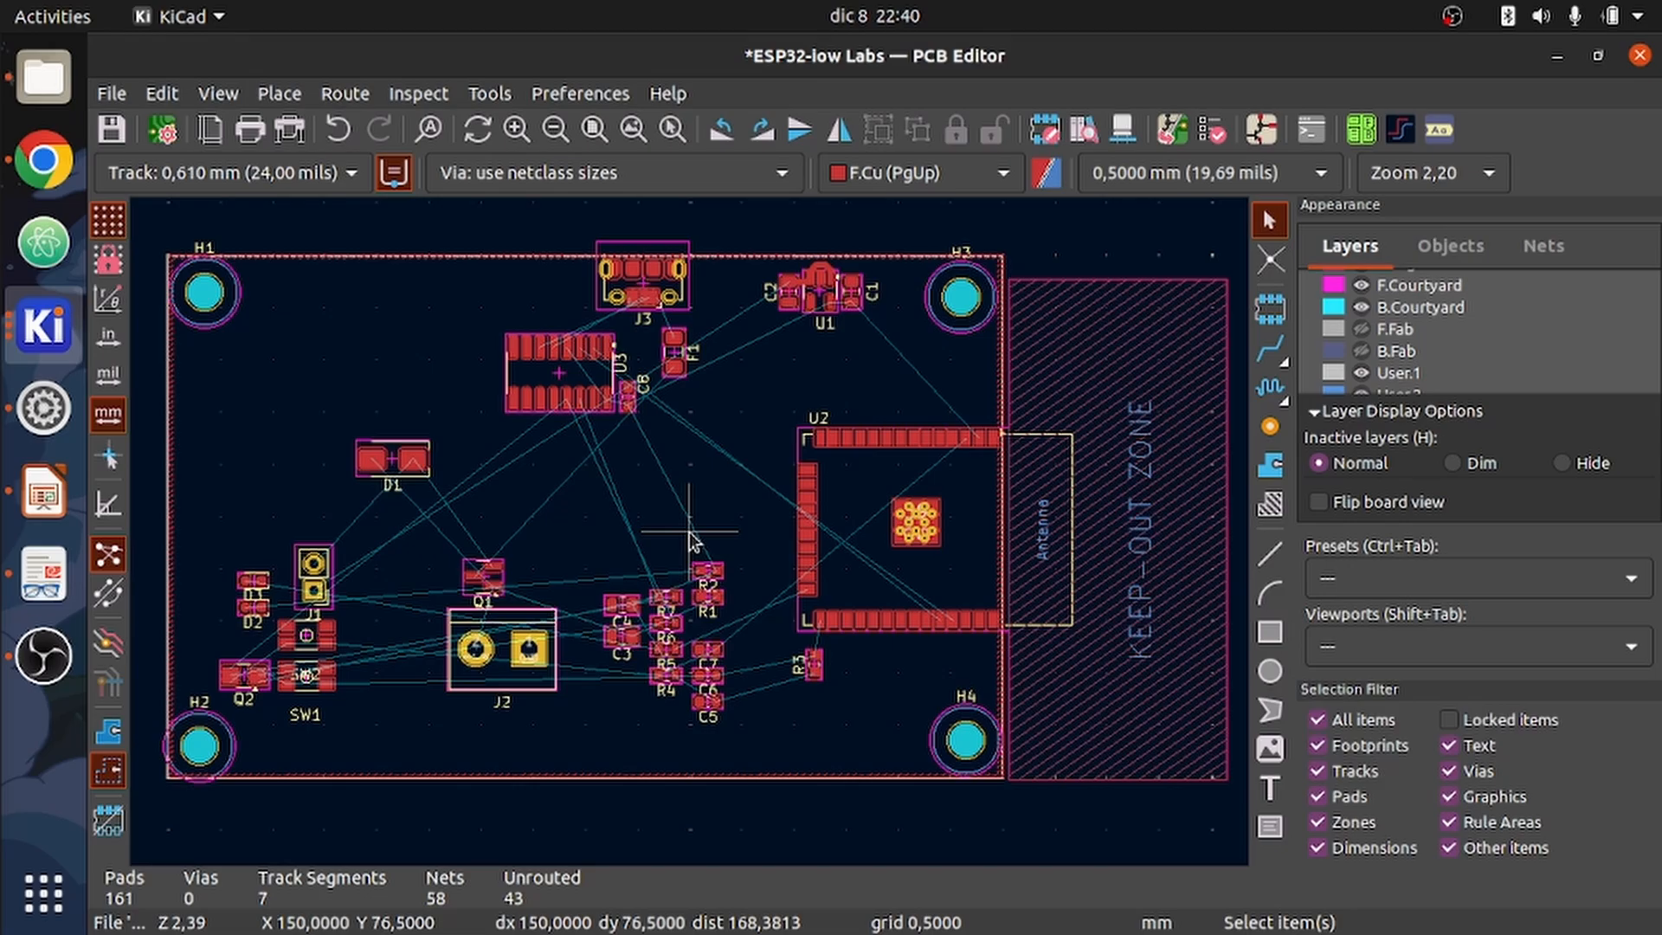
{"action": "scroll", "coordinate": [690, 539], "scroll_direction": "up", "scroll_amount": 3}
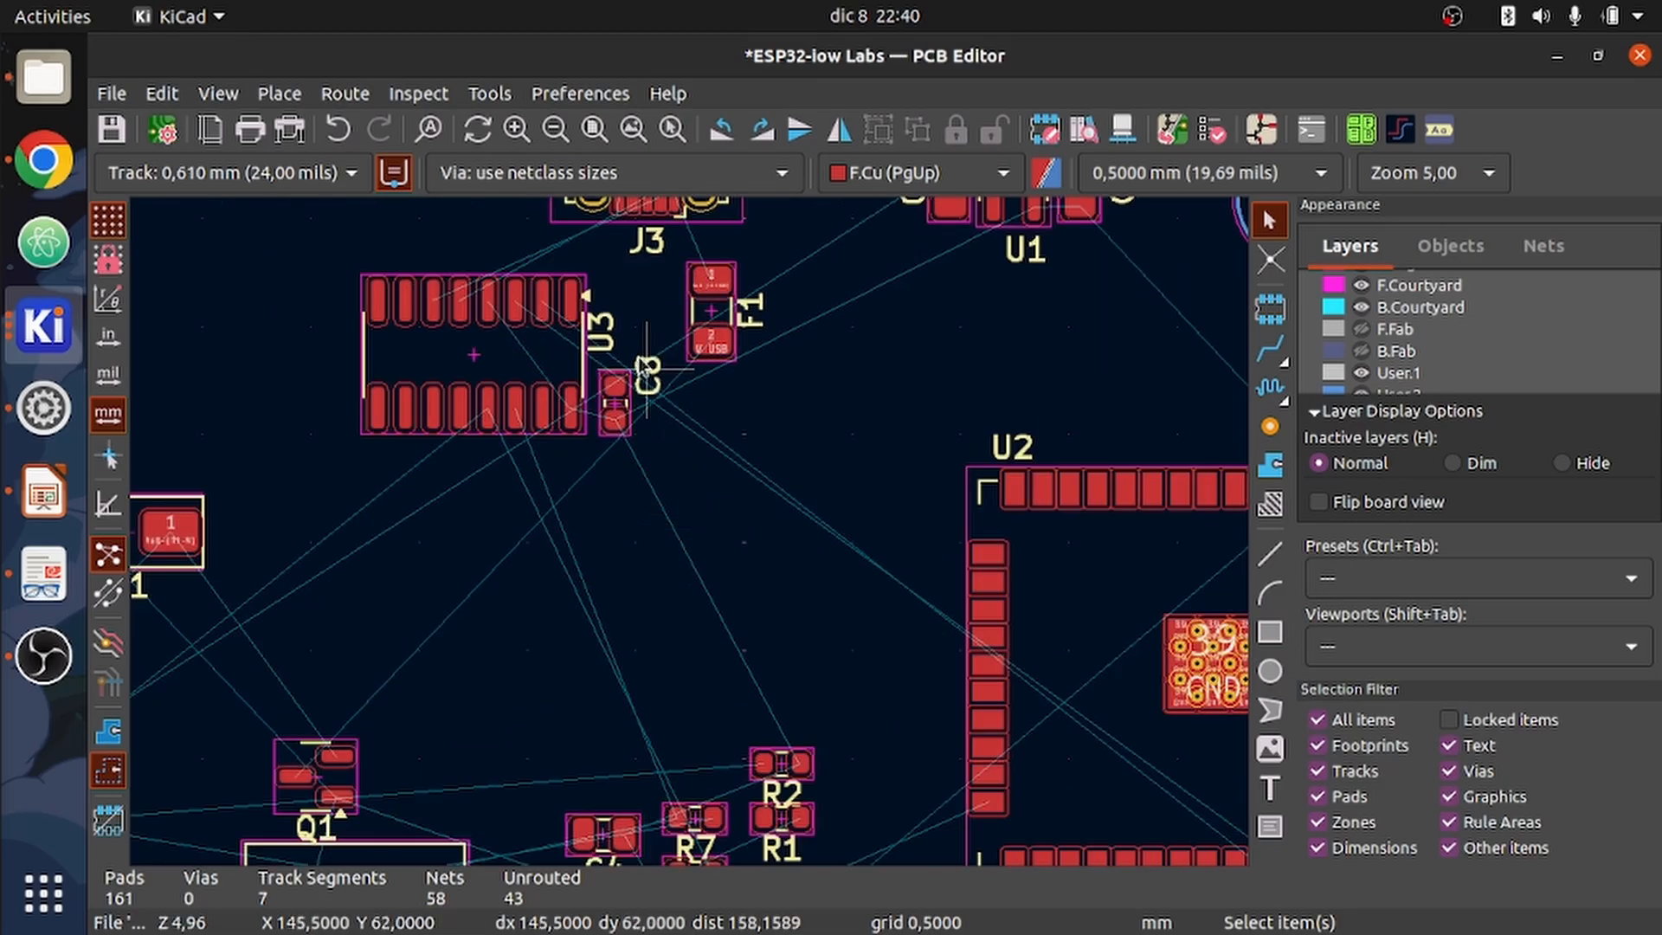
{"action": "scroll", "coordinate": [692, 541], "scroll_direction": "up", "scroll_amount": 3}
{"action": "scroll", "coordinate": [692, 546], "scroll_direction": "up", "scroll_amount": 3}
{"action": "scroll", "coordinate": [693, 544], "scroll_direction": "down", "scroll_amount": 7}
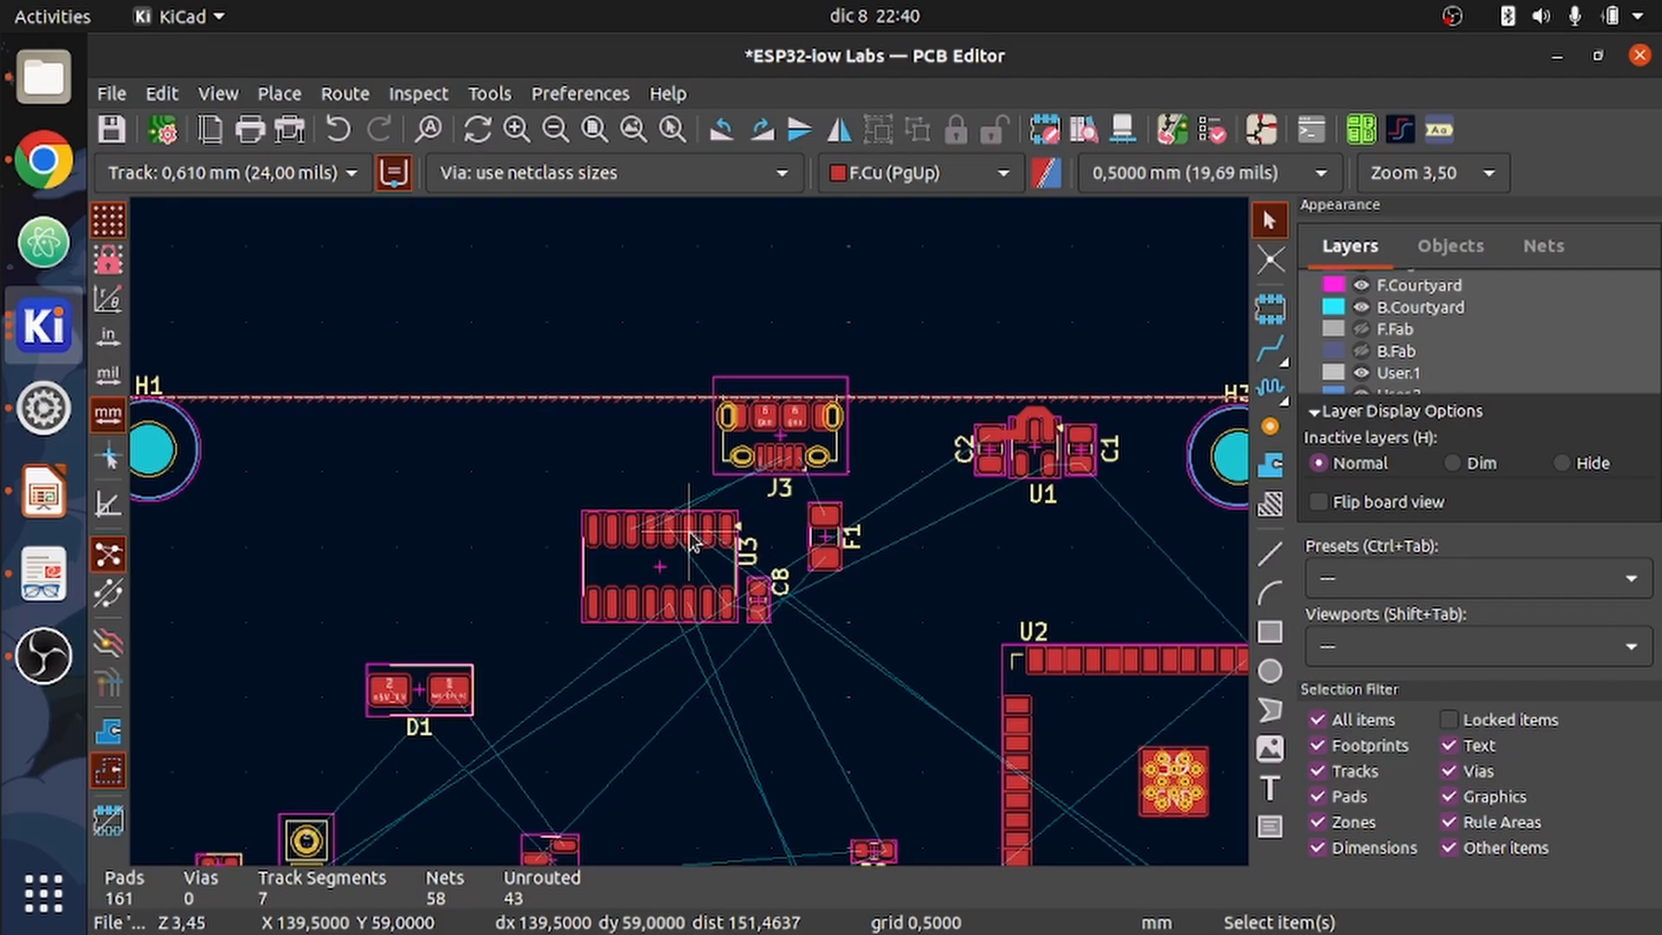
{"action": "scroll", "coordinate": [692, 541], "scroll_direction": "down", "scroll_amount": 3}
{"action": "scroll", "coordinate": [693, 541], "scroll_direction": "up", "scroll_amount": 2}
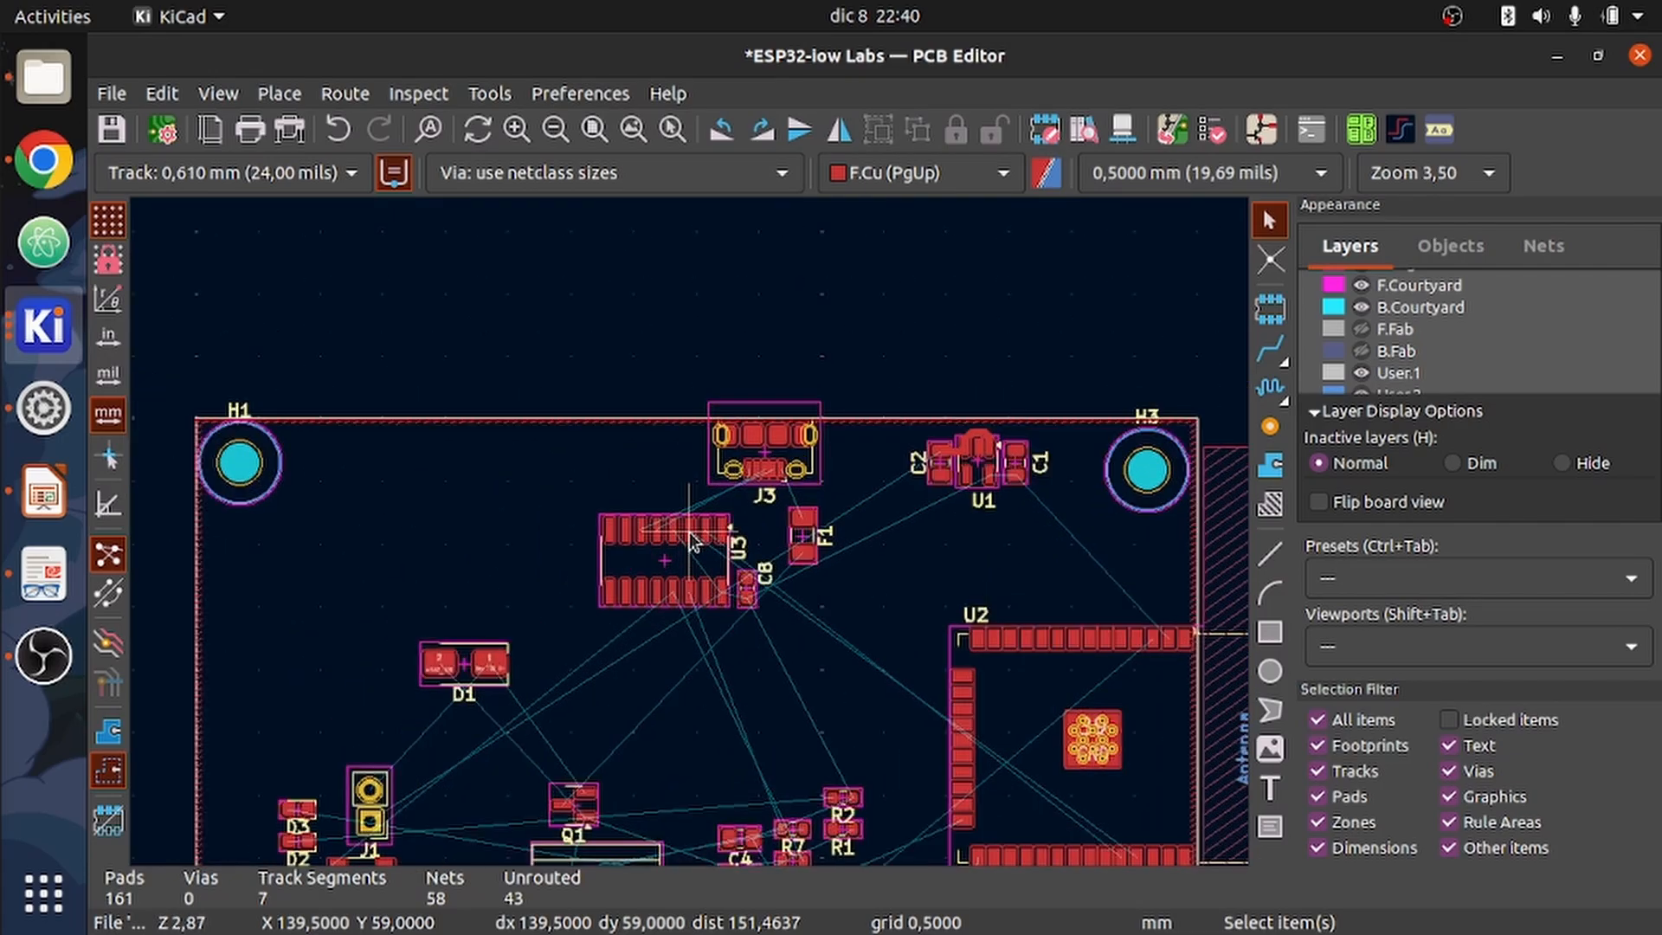
{"action": "scroll", "coordinate": [693, 541], "scroll_direction": "down", "scroll_amount": 2}
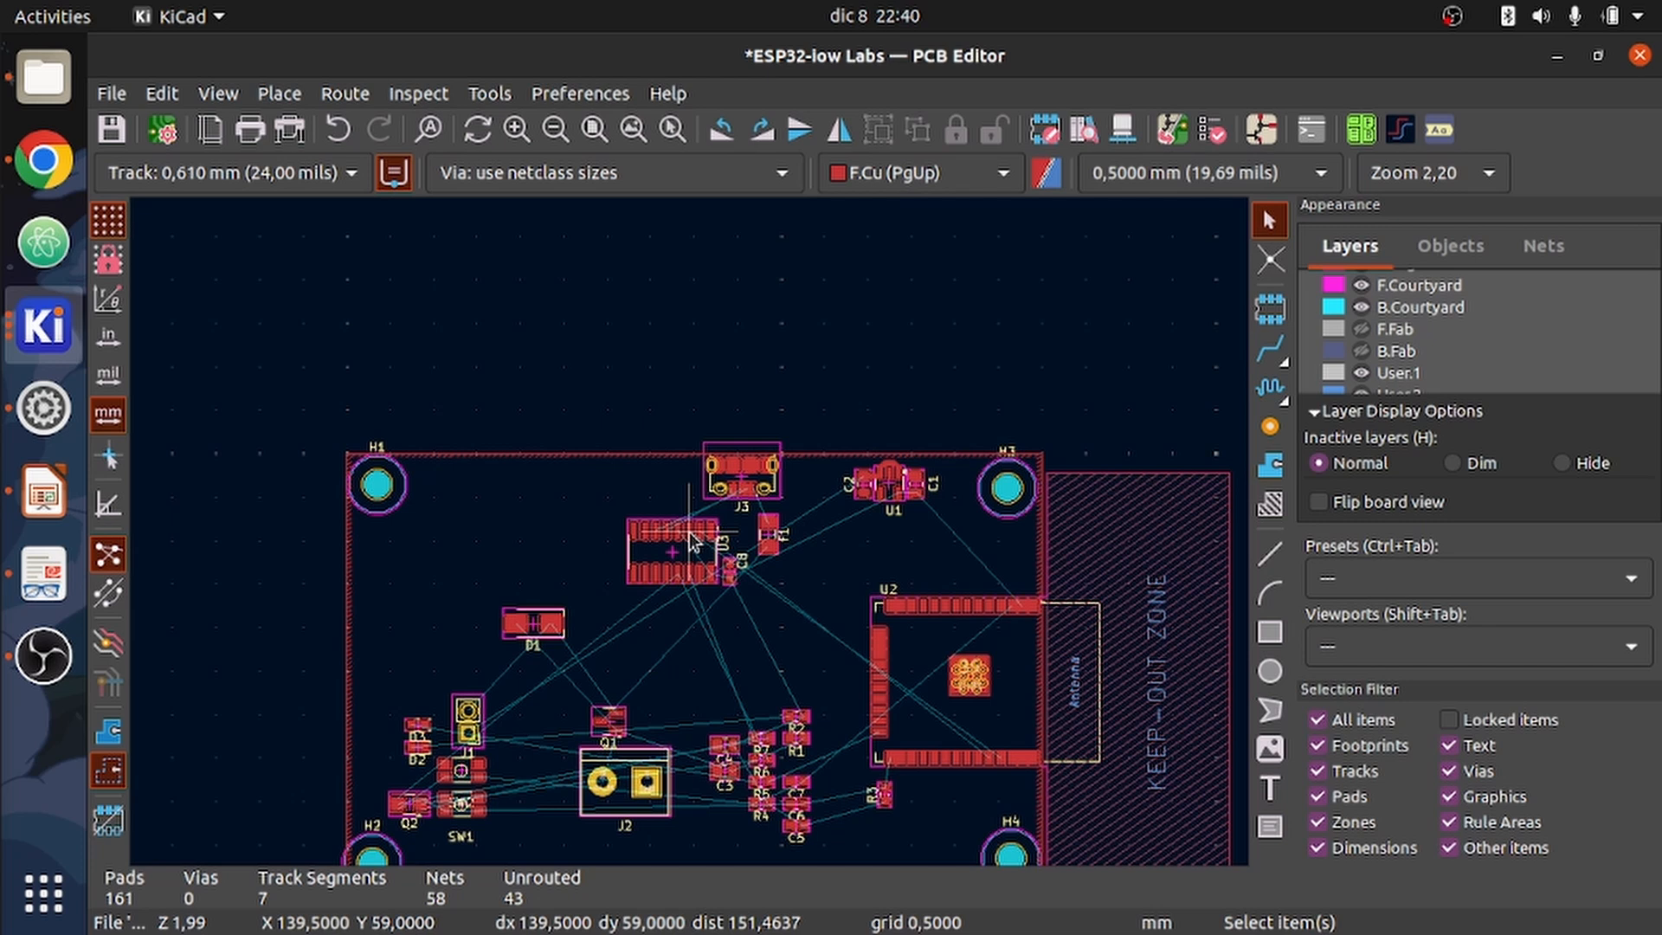
{"action": "scroll", "coordinate": [691, 538], "scroll_direction": "up", "scroll_amount": 4}
{"action": "scroll", "coordinate": [691, 539], "scroll_direction": "down", "scroll_amount": 1}
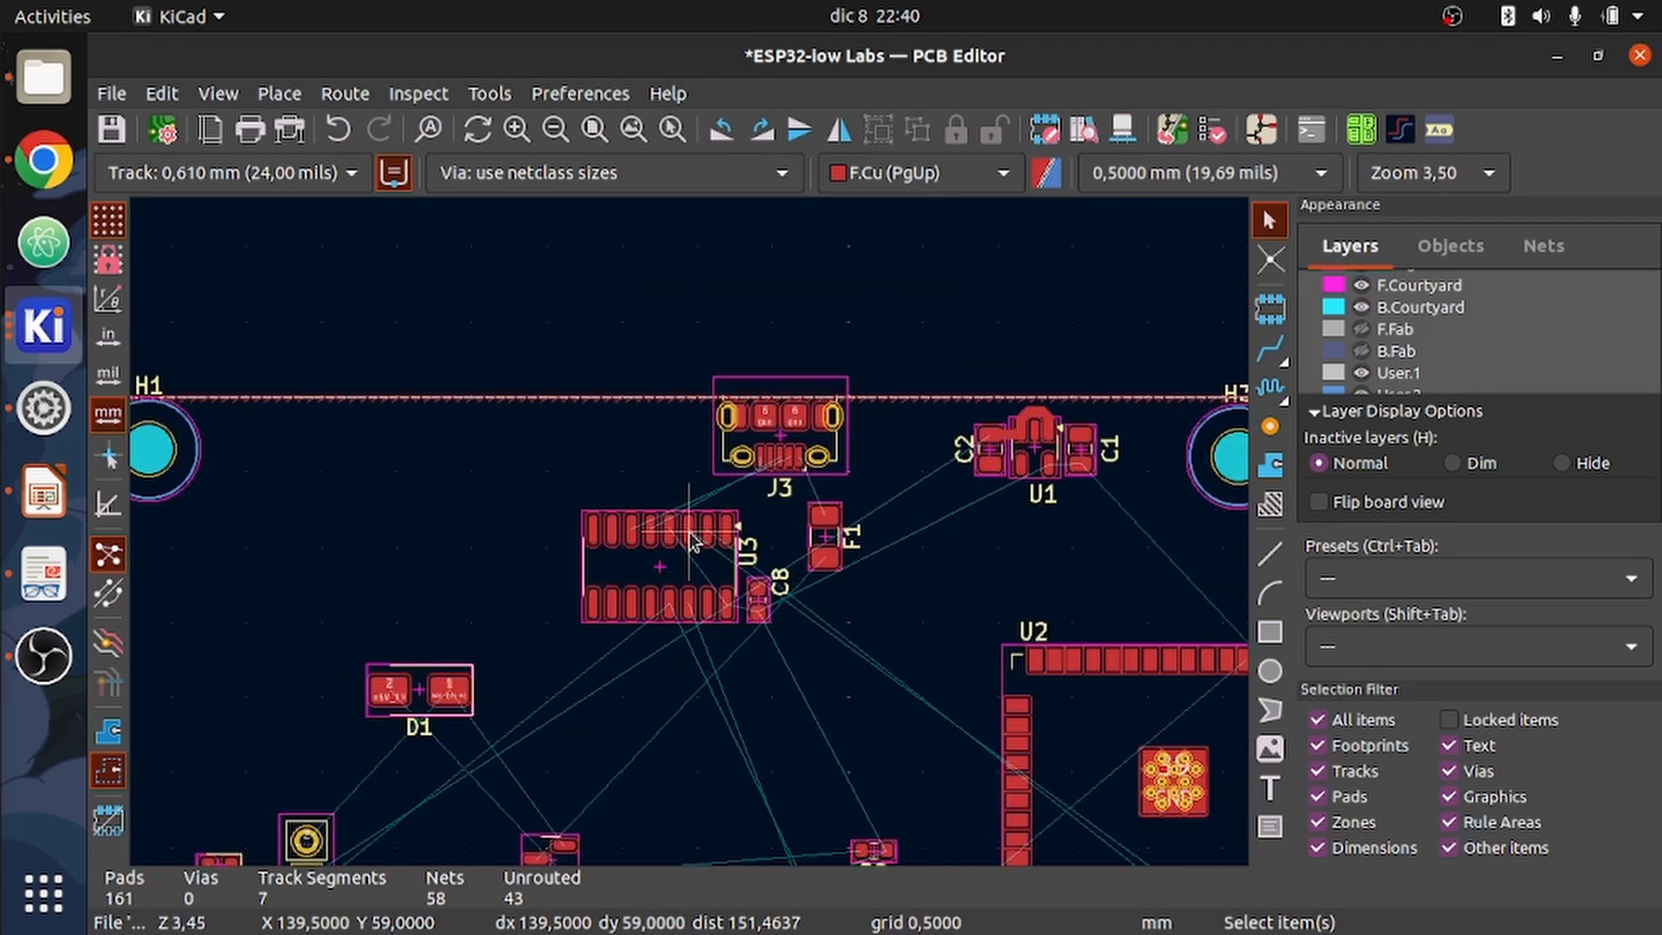
{"action": "scroll", "coordinate": [691, 538], "scroll_direction": "down", "scroll_amount": 2}
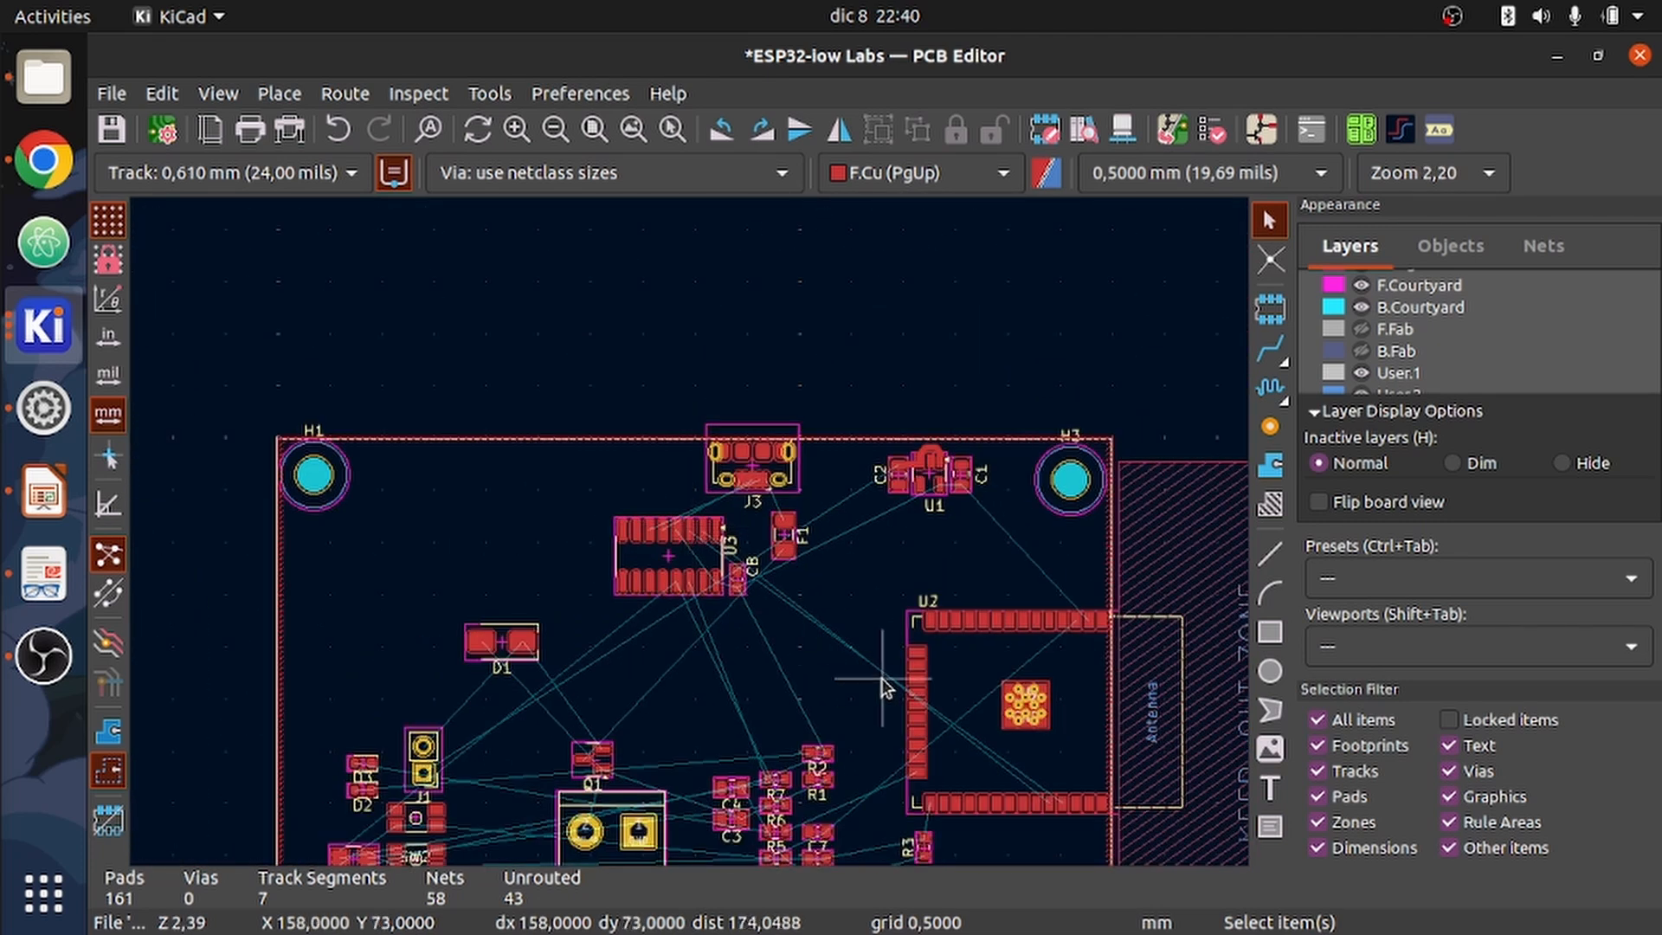
{"action": "scroll", "coordinate": [866, 667], "scroll_direction": "up", "scroll_amount": 3}
{"action": "scroll", "coordinate": [634, 500], "scroll_direction": "down", "scroll_amount": 3}
{"action": "scroll", "coordinate": [691, 538], "scroll_direction": "up", "scroll_amount": 3}
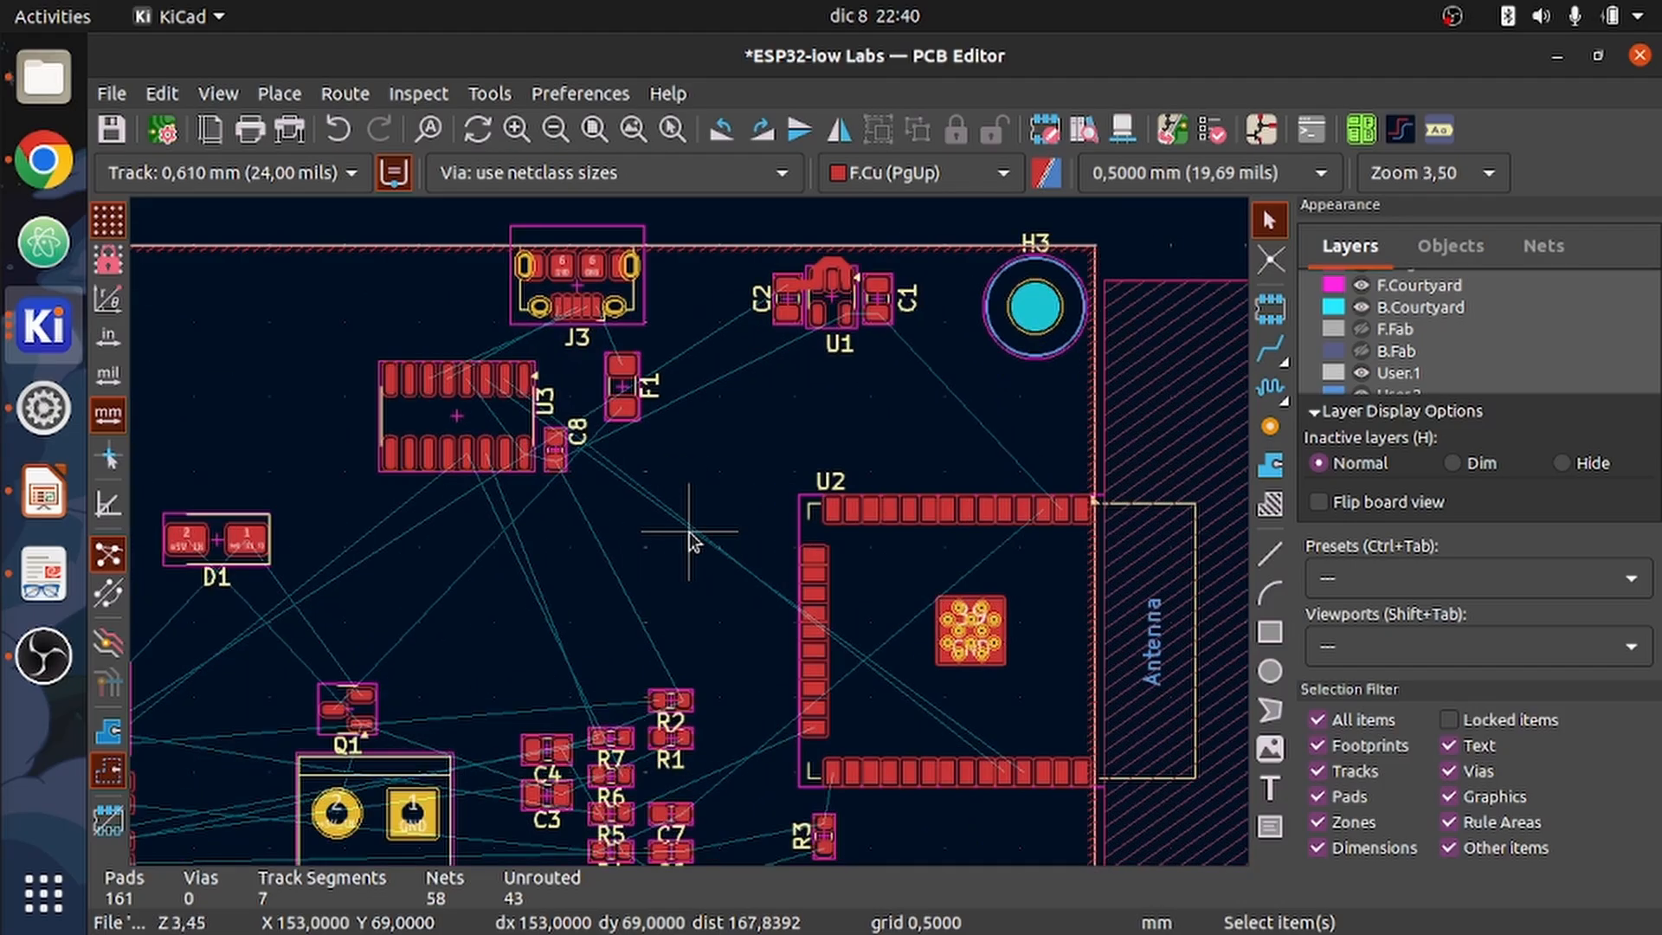
{"action": "scroll", "coordinate": [690, 534], "scroll_direction": "down", "scroll_amount": 3}
{"action": "scroll", "coordinate": [691, 539], "scroll_direction": "up", "scroll_amount": 8}
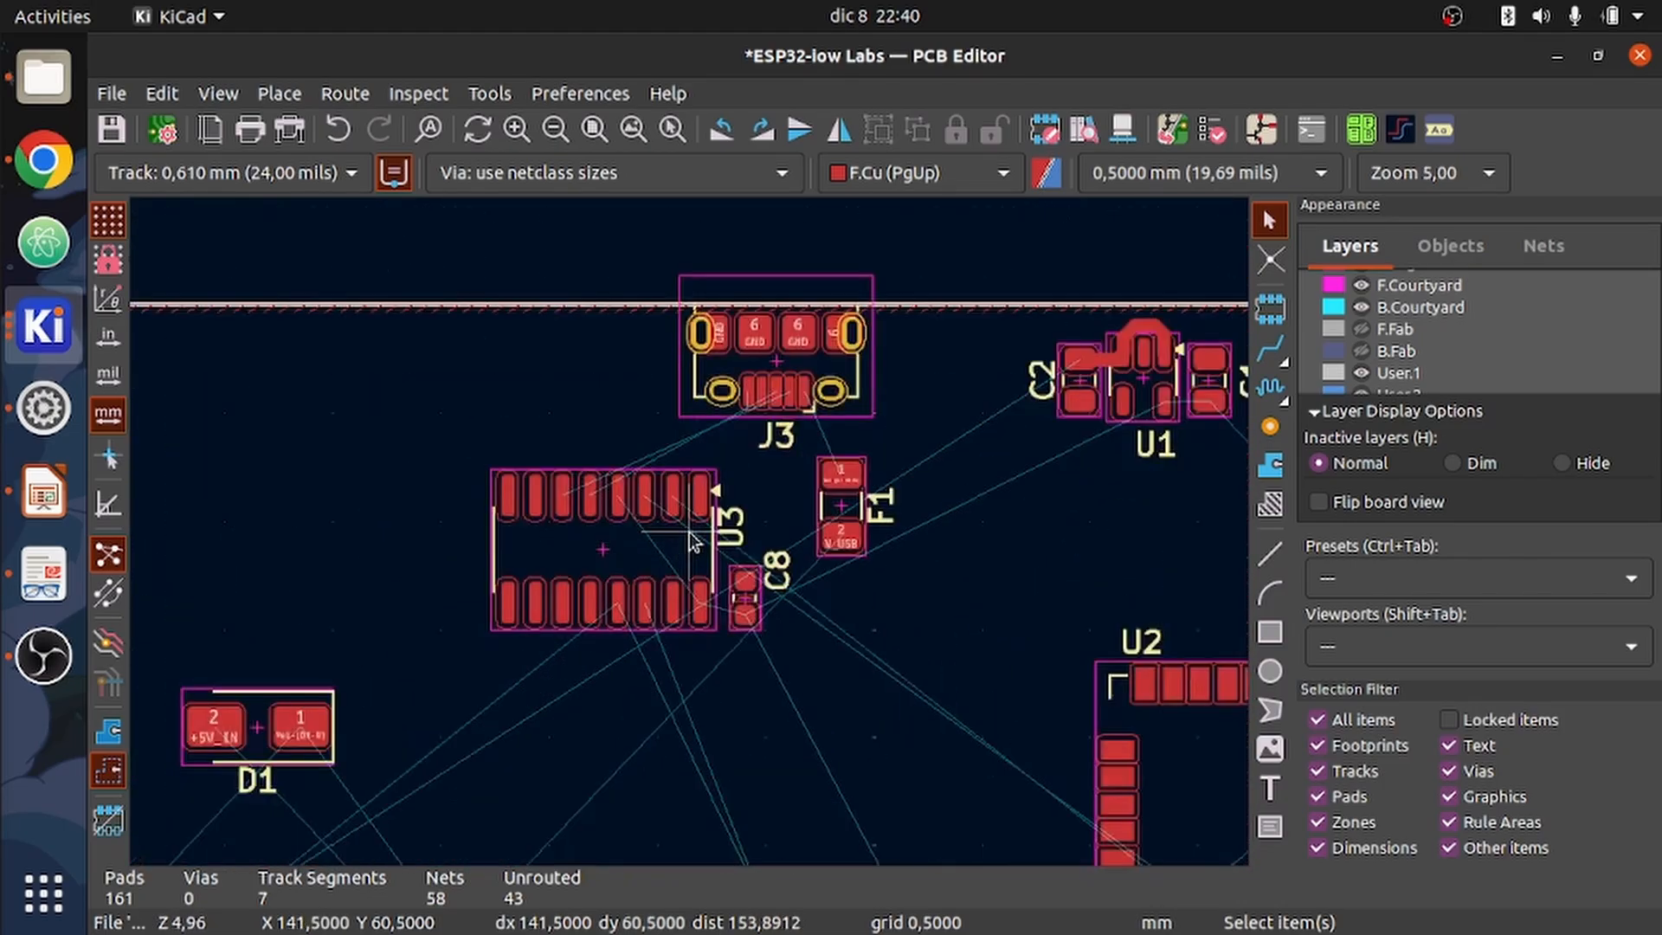
{"action": "scroll", "coordinate": [687, 537], "scroll_direction": "down", "scroll_amount": 2}
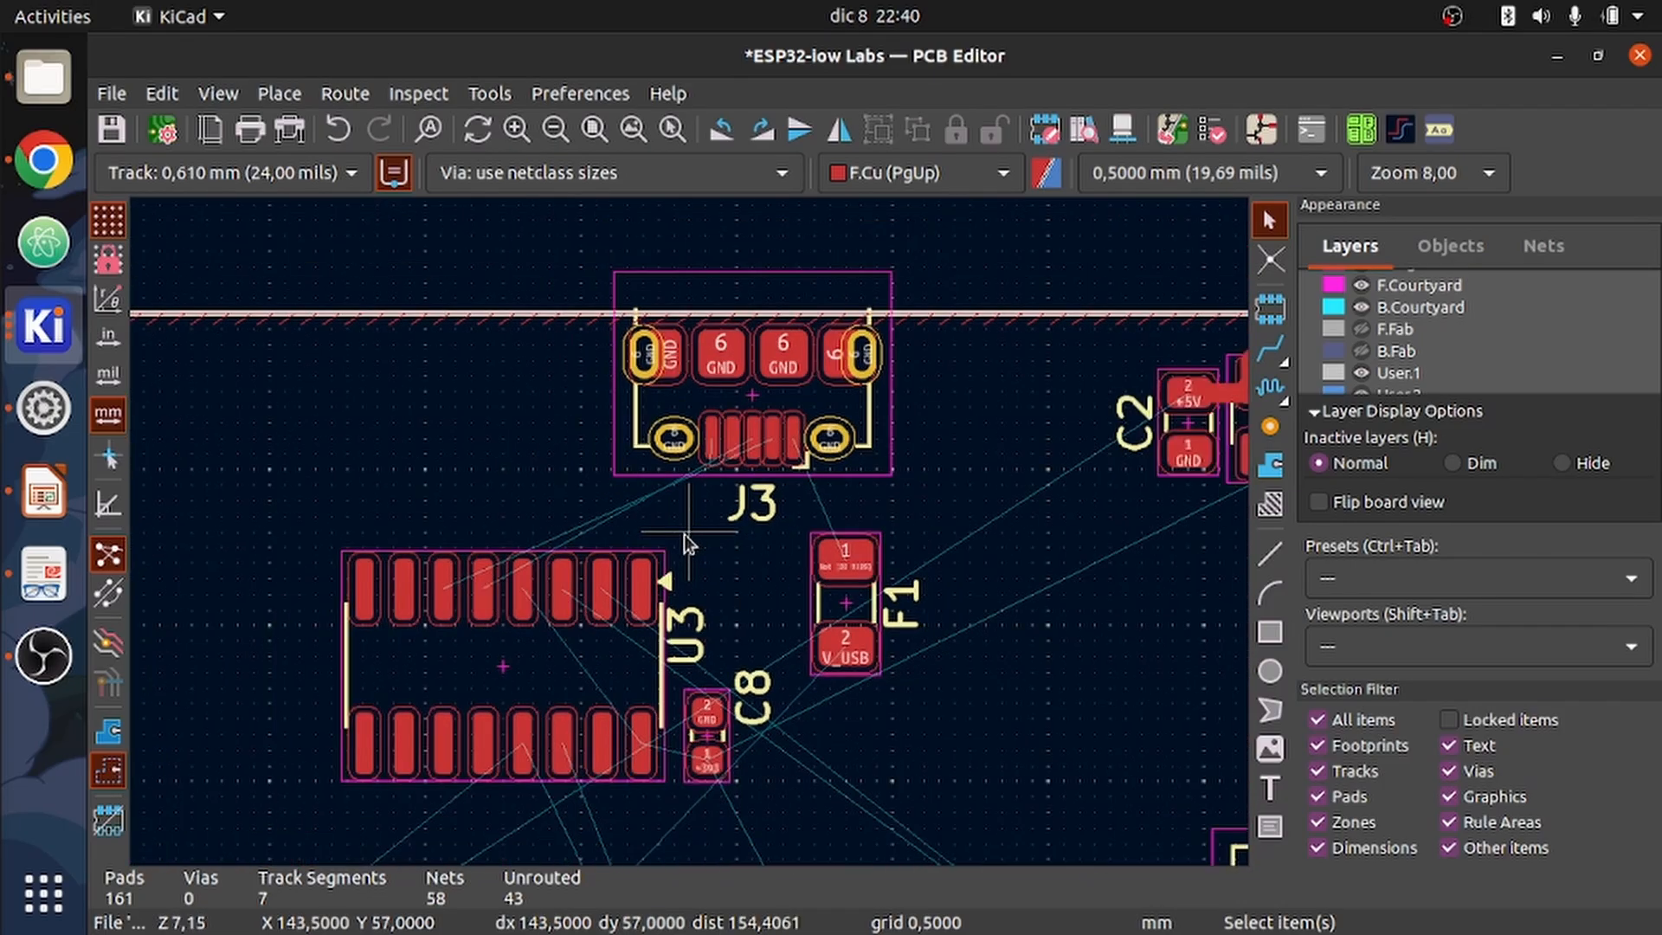
- Set the track width to 0.254 mm (10 mils) while trying to route the TX track from U3 pad 3 towards U2
{"action": "scroll", "coordinate": [684, 538], "scroll_direction": "up", "scroll_amount": 4}
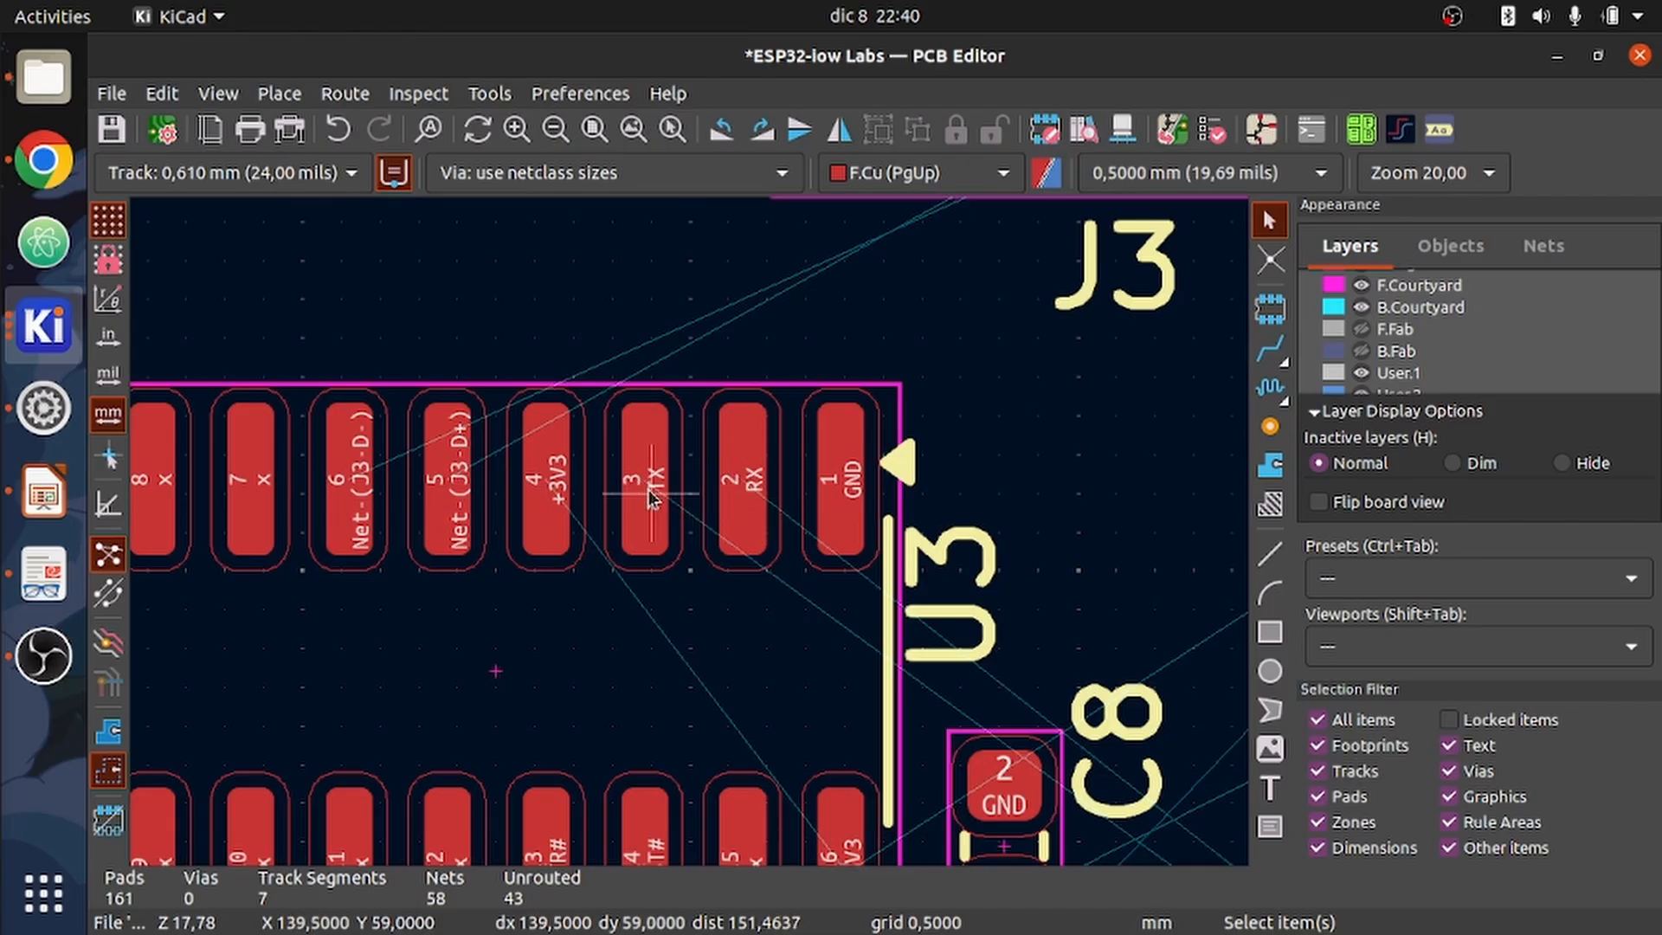
{"action": "key", "text": "x"}
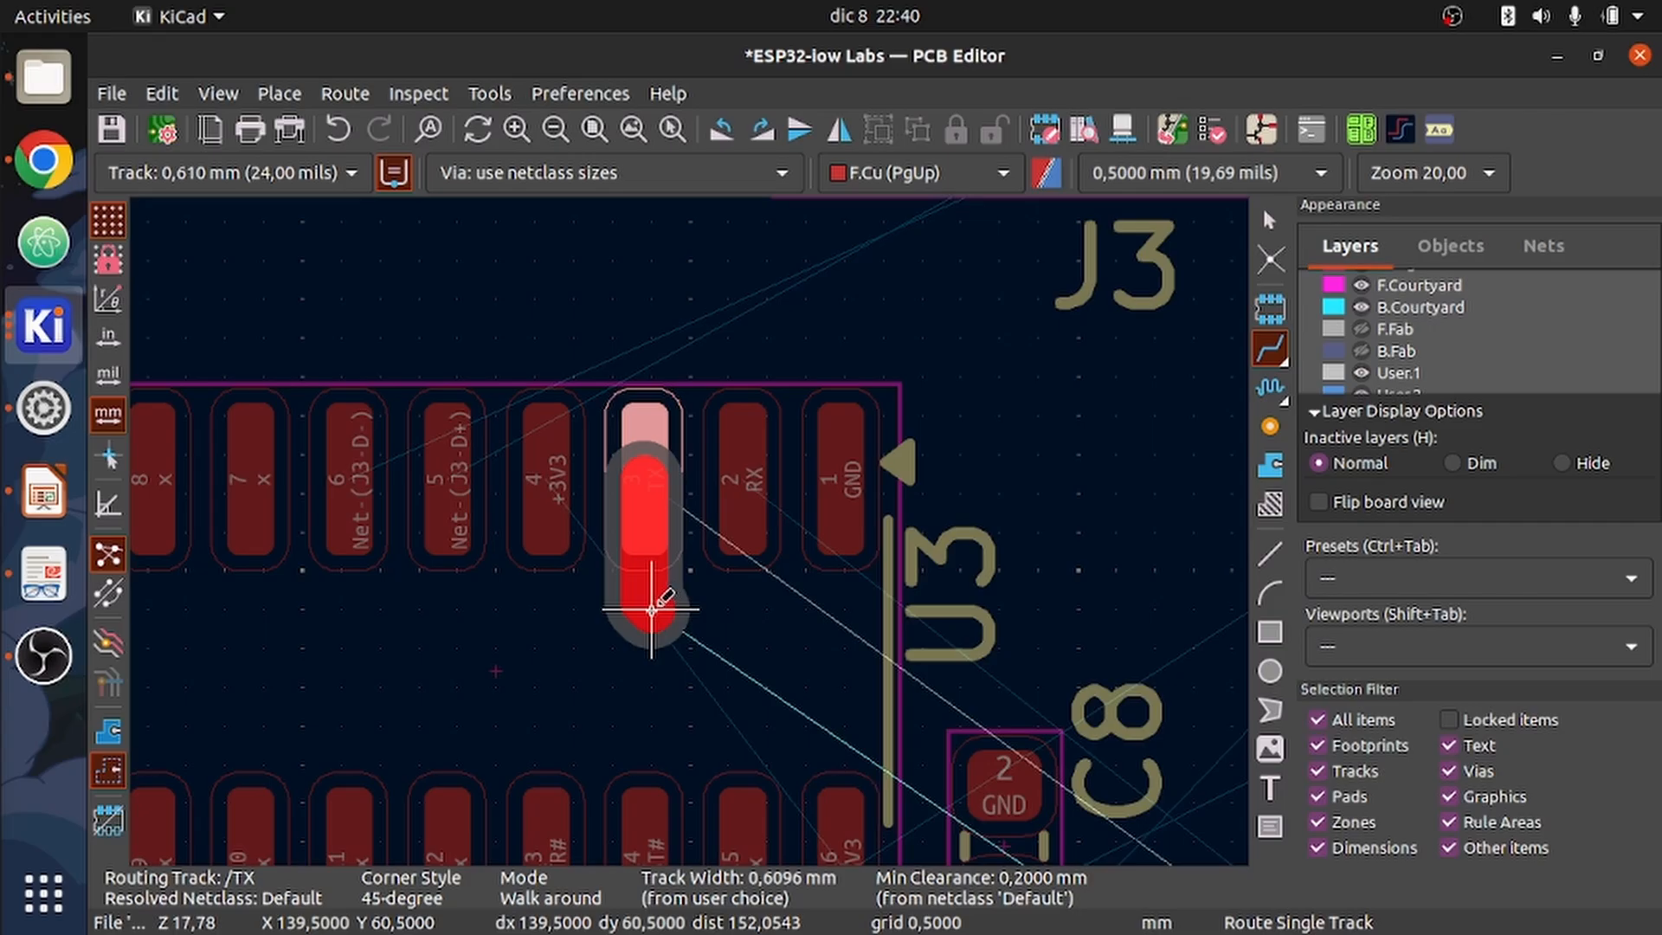
{"action": "key", "text": "w"}
{"action": "key", "text": "w"}
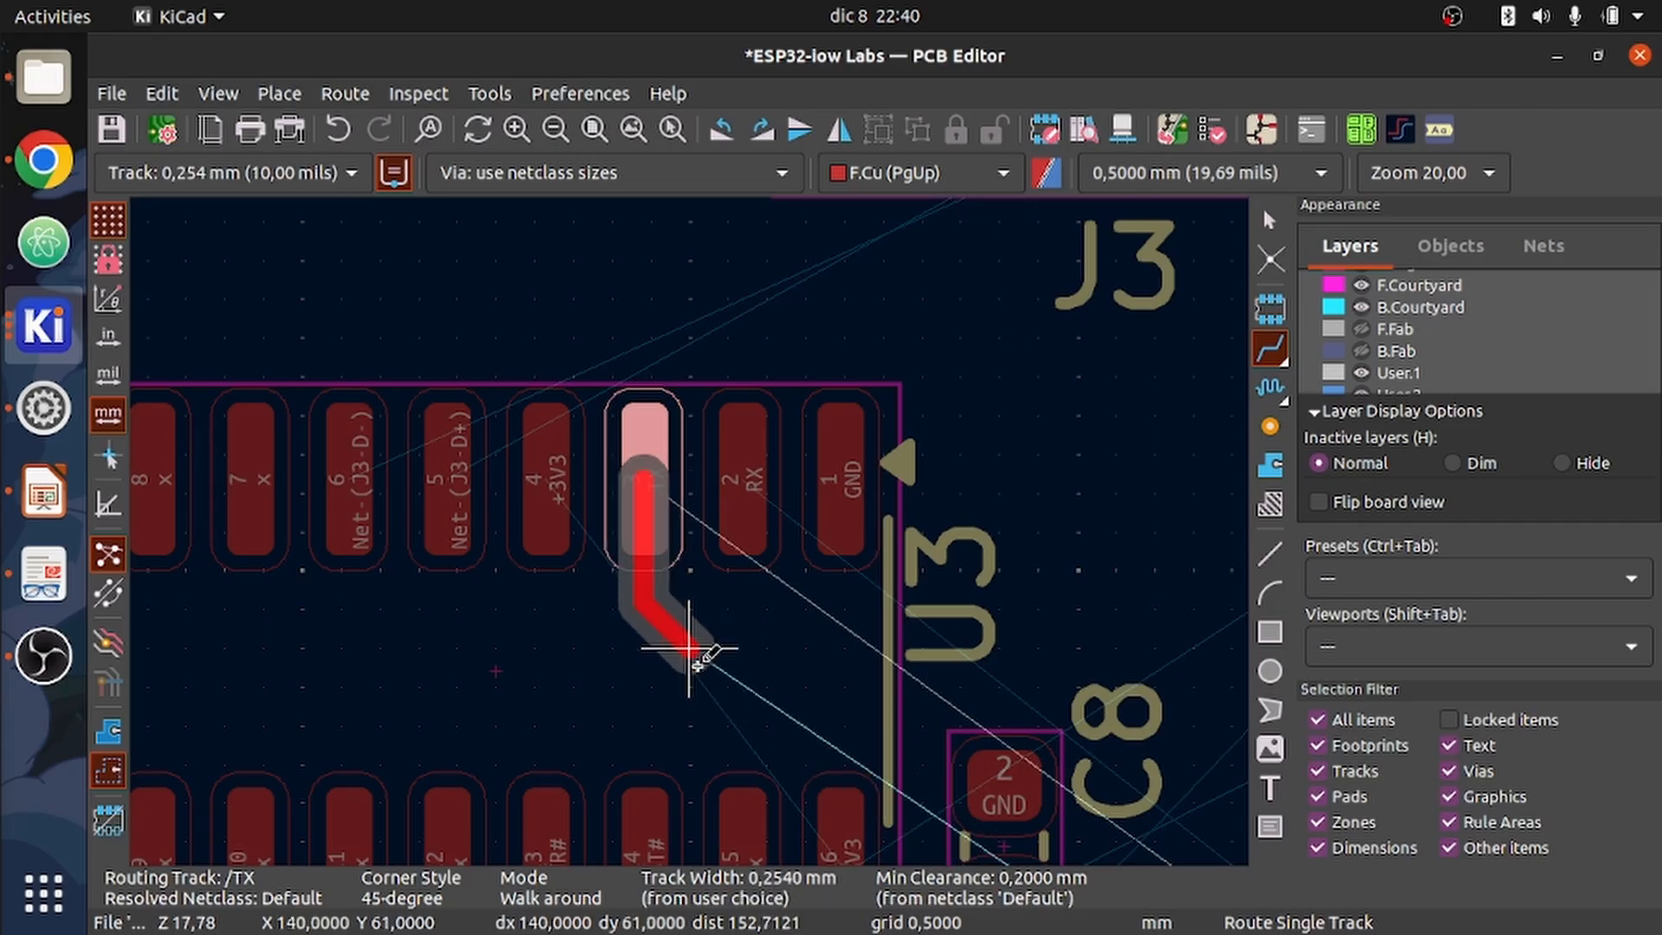
{"action": "scroll", "coordinate": [689, 647], "scroll_direction": "down", "scroll_amount": 8}
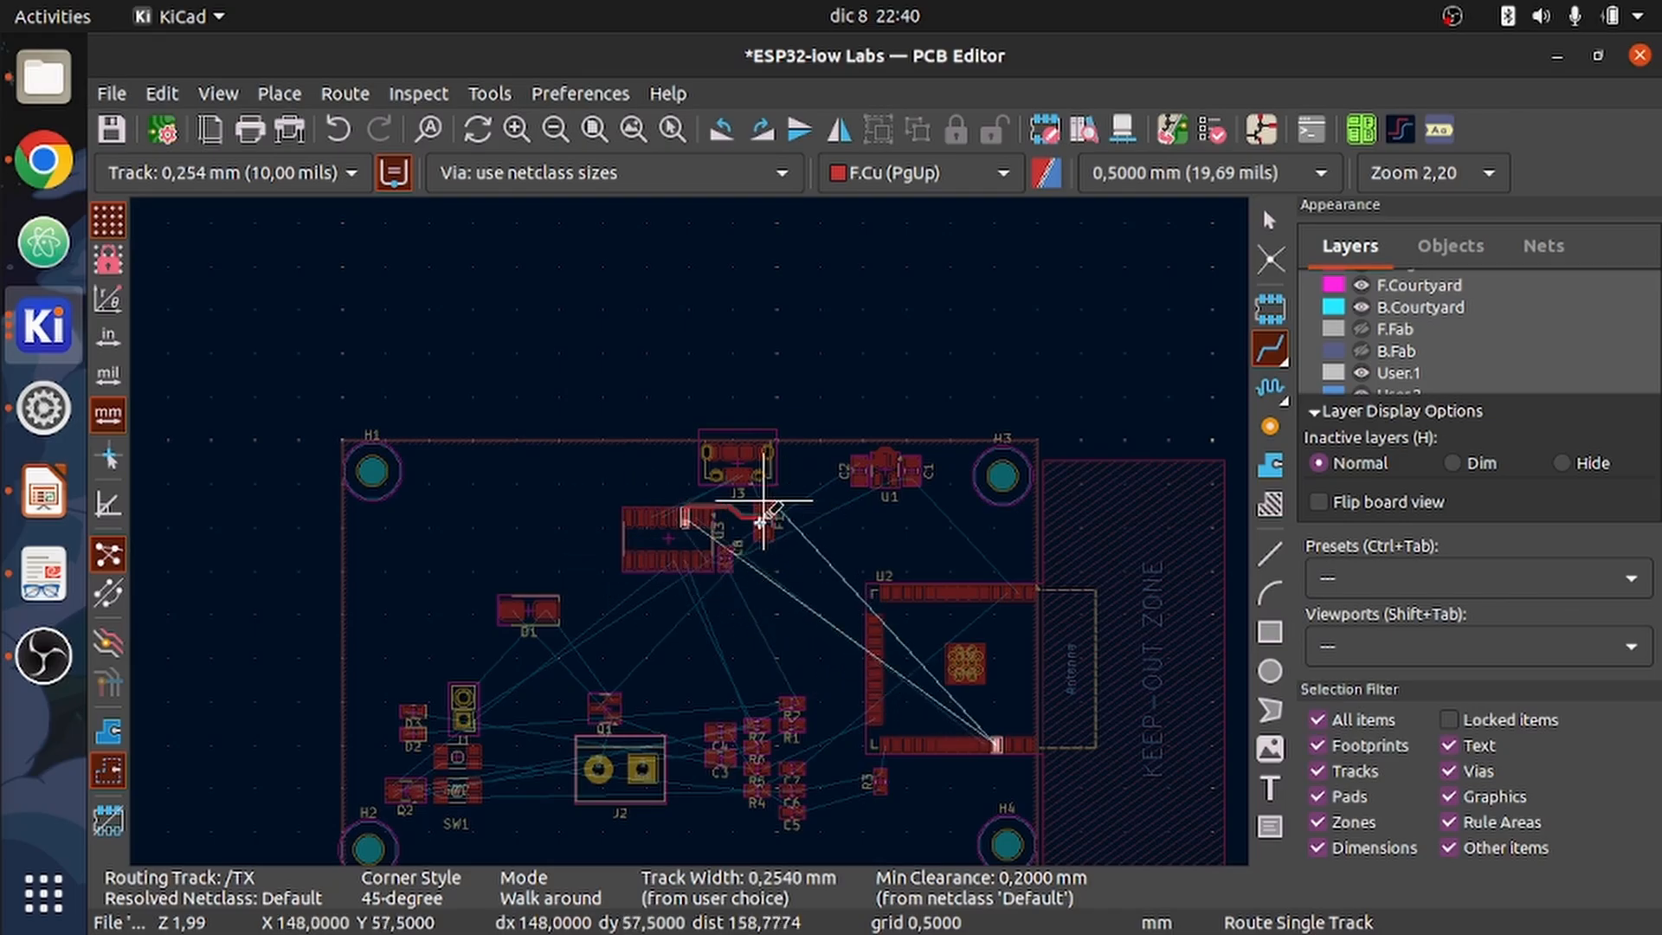
{"action": "scroll", "coordinate": [690, 530], "scroll_direction": "up", "scroll_amount": 2}
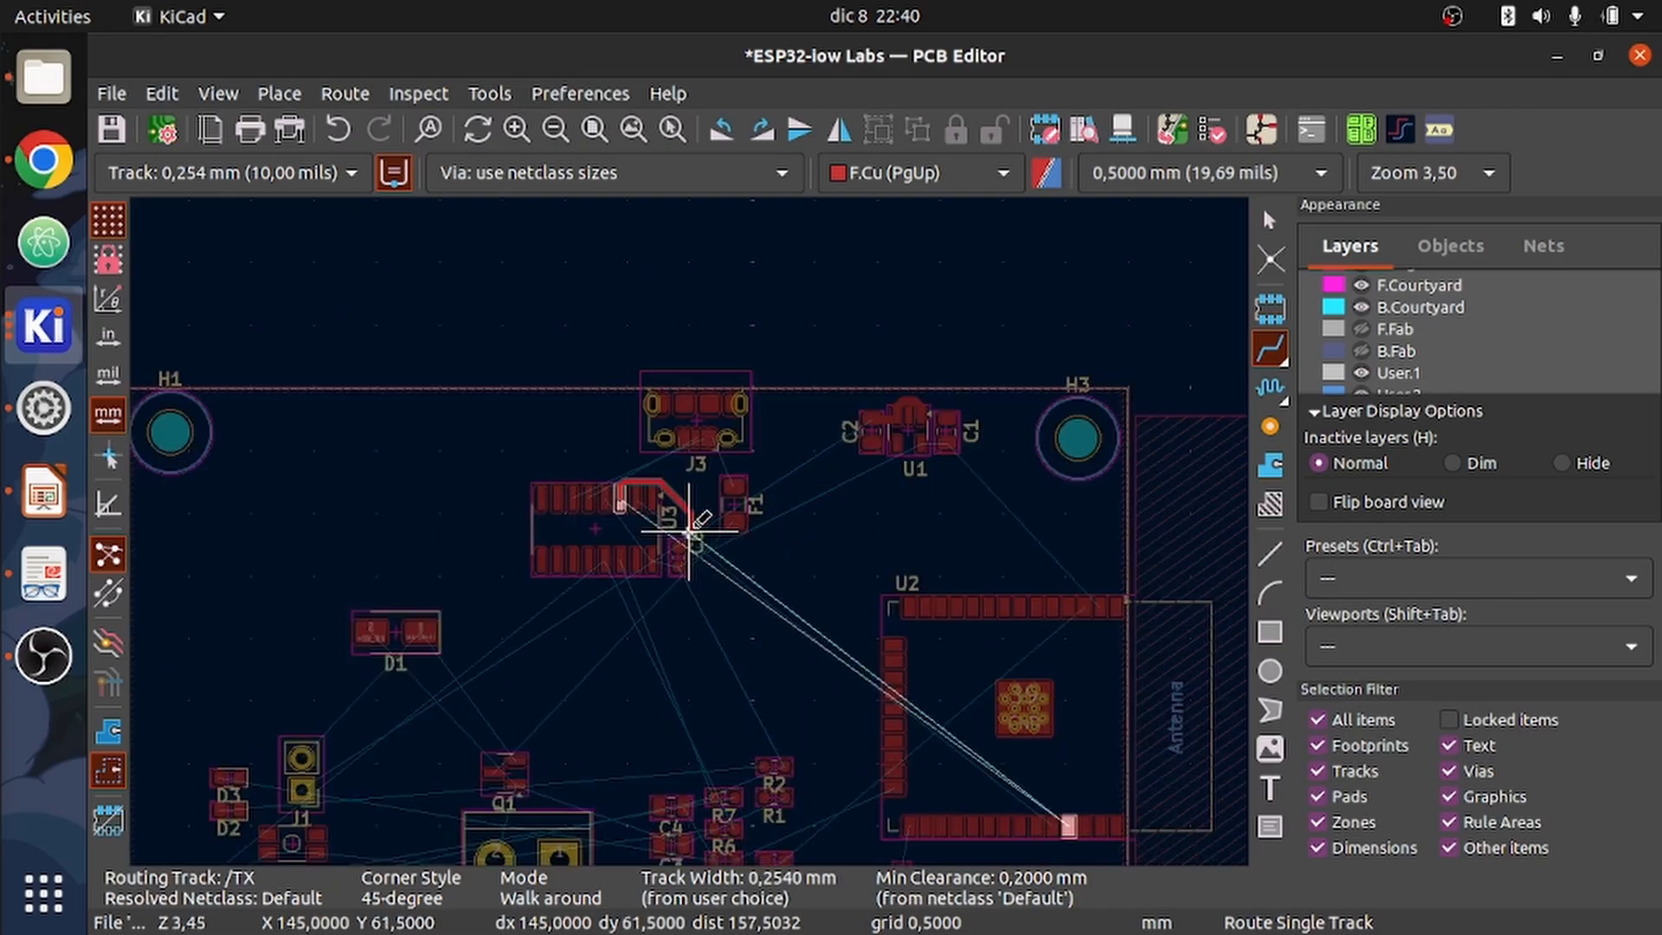
{"action": "scroll", "coordinate": [690, 530], "scroll_direction": "up", "scroll_amount": 8}
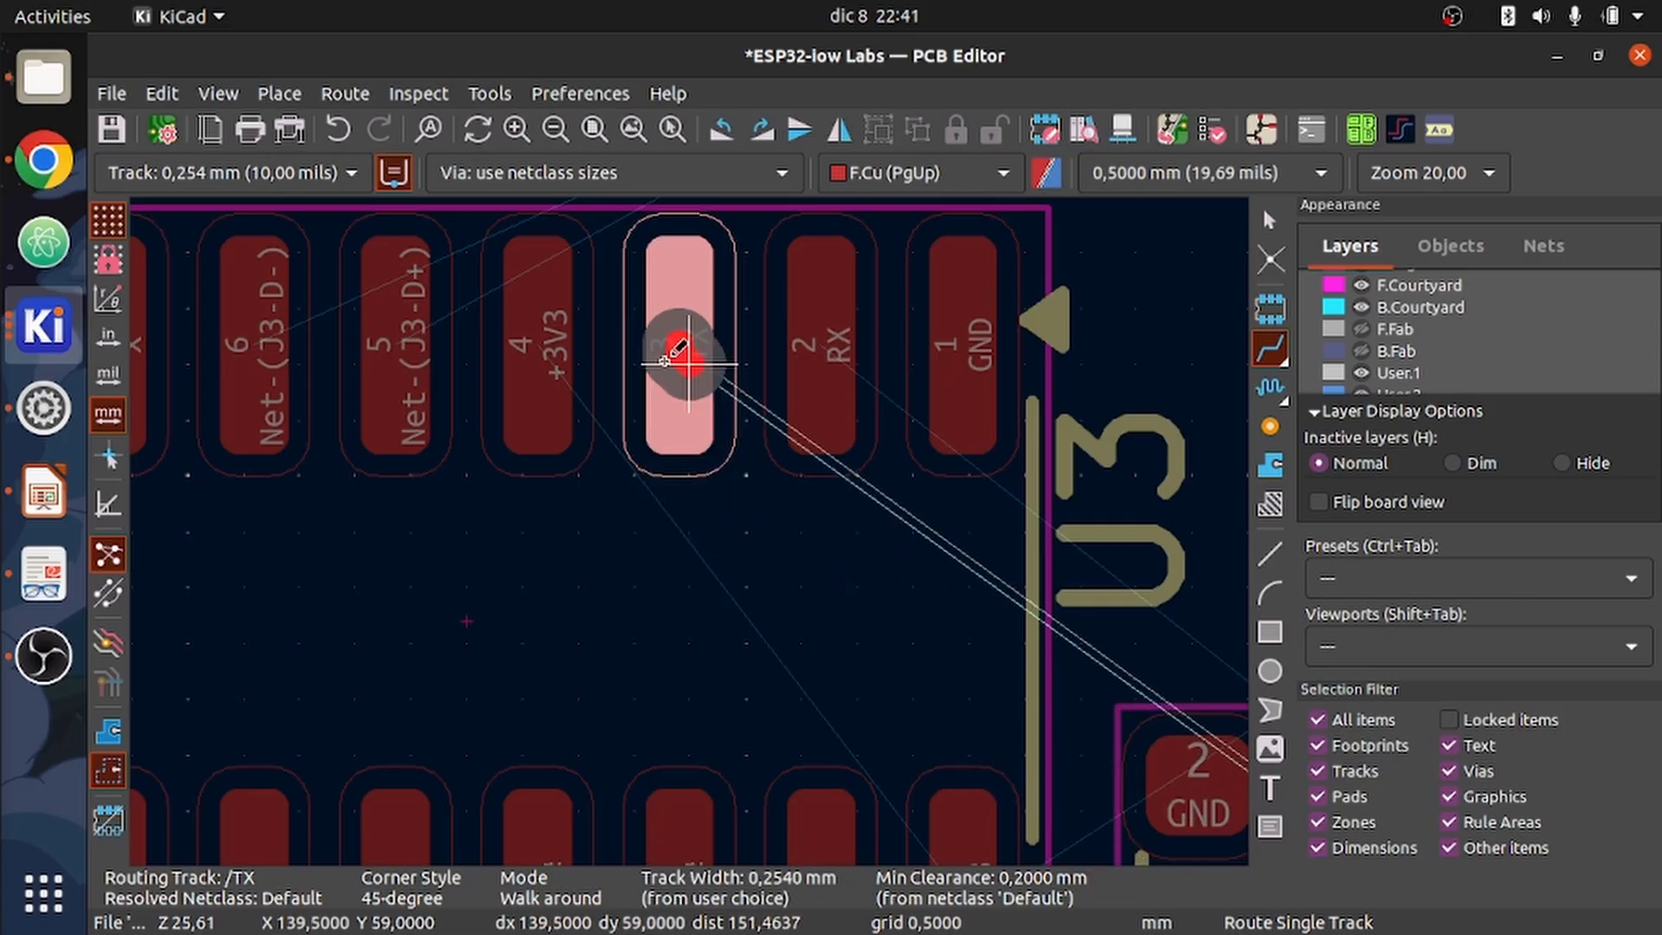
{"action": "key", "text": "Escape"}
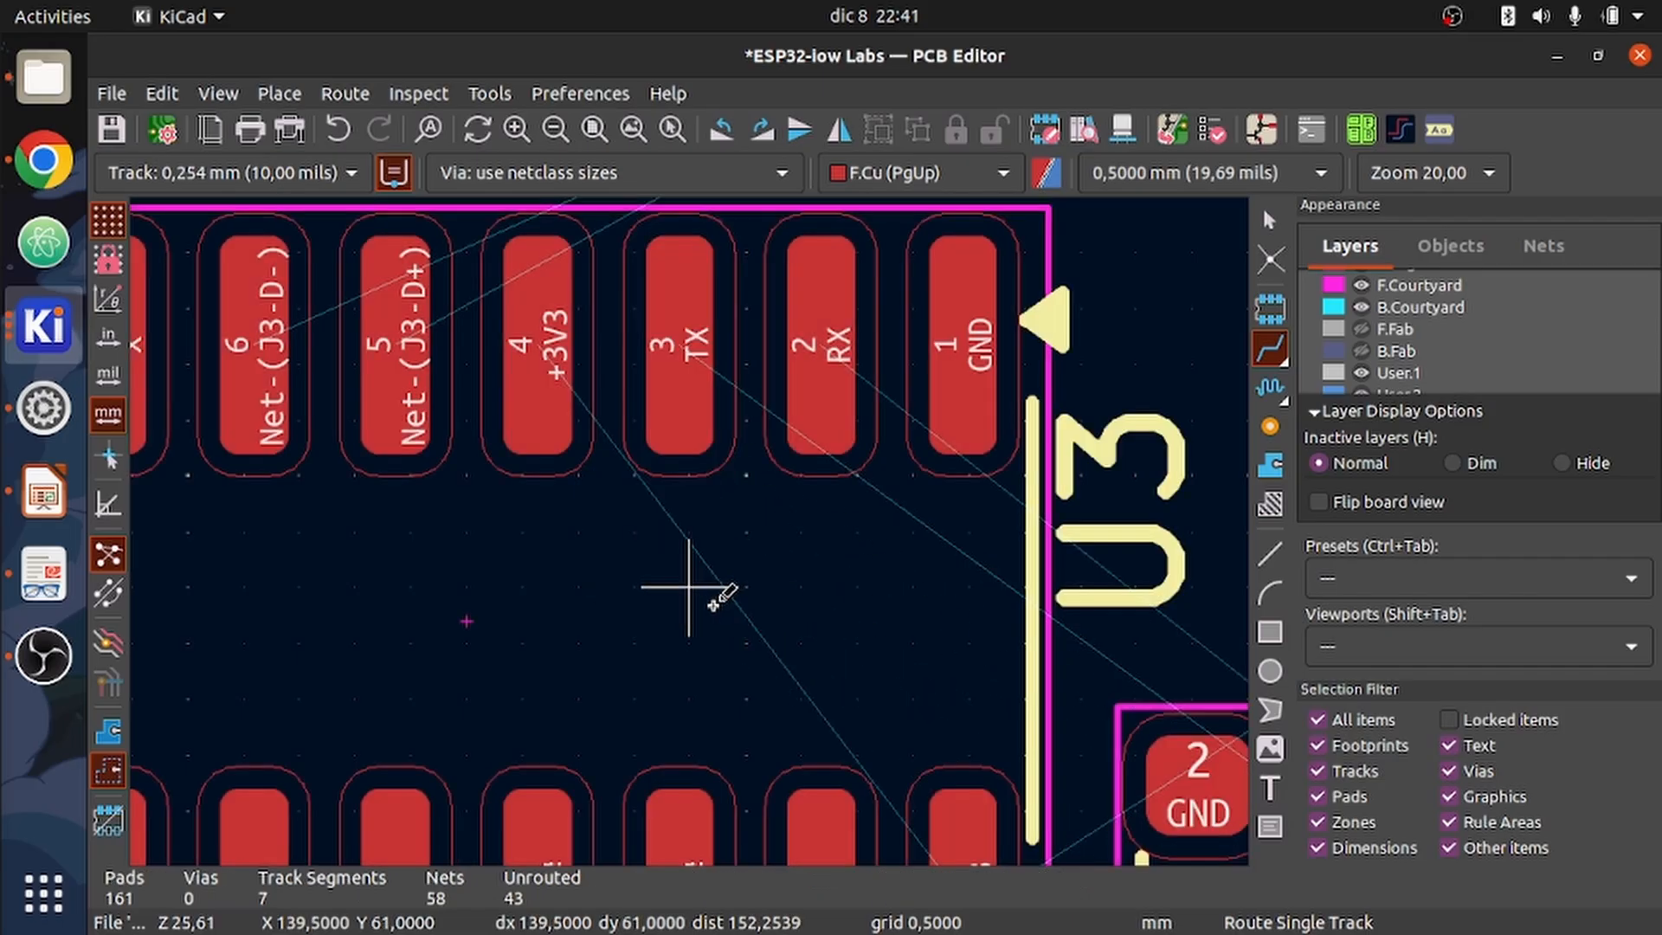
- Set the grid to 0.0250 mm and start the TX track at U3 pad 3, running down between the pad rows
{"action": "left_click", "coordinate": [1101, 180]}
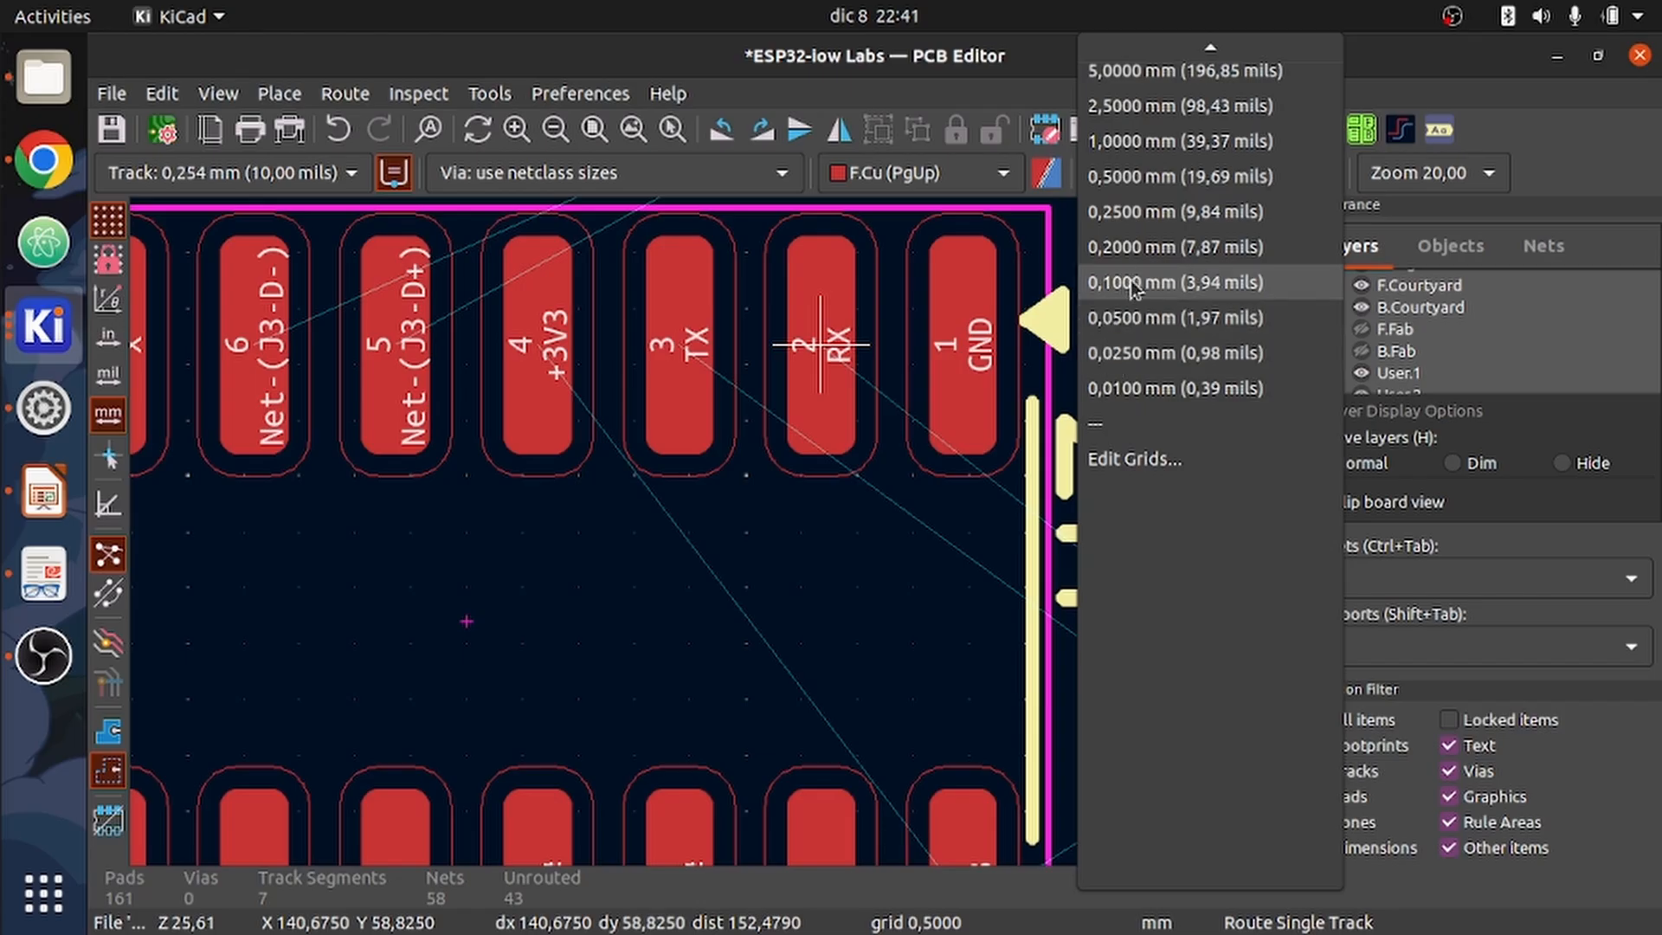
{"action": "scroll", "coordinate": [1134, 289], "scroll_direction": "down", "scroll_amount": 1}
{"action": "left_click", "coordinate": [1149, 314]}
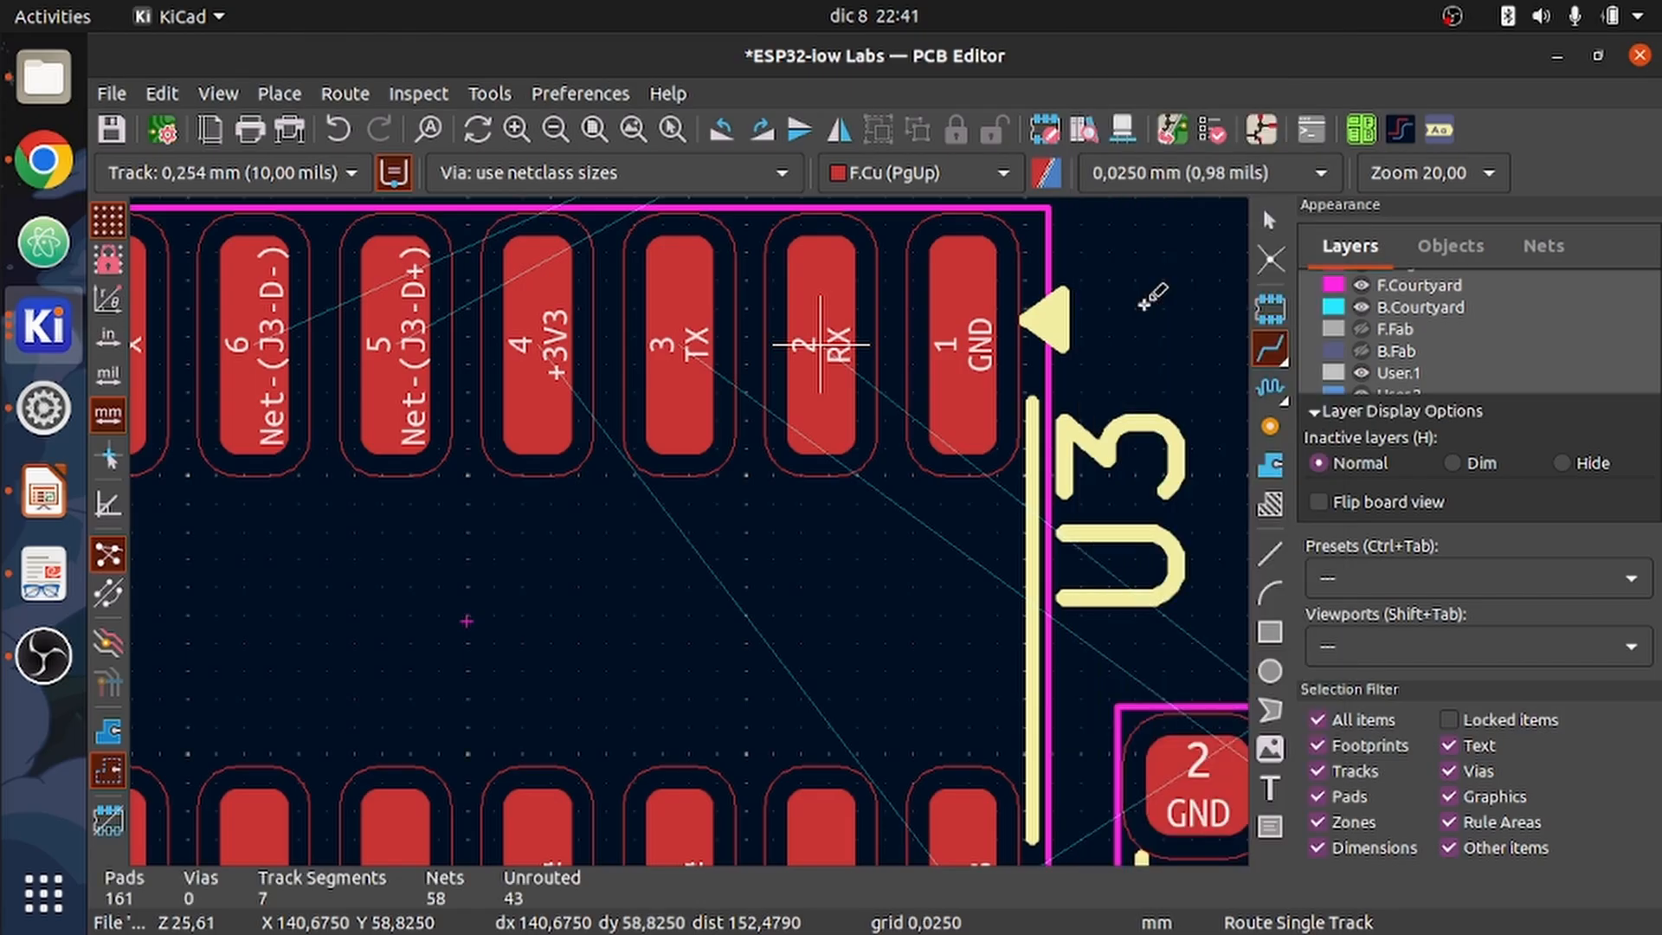
{"action": "left_click", "coordinate": [680, 346]}
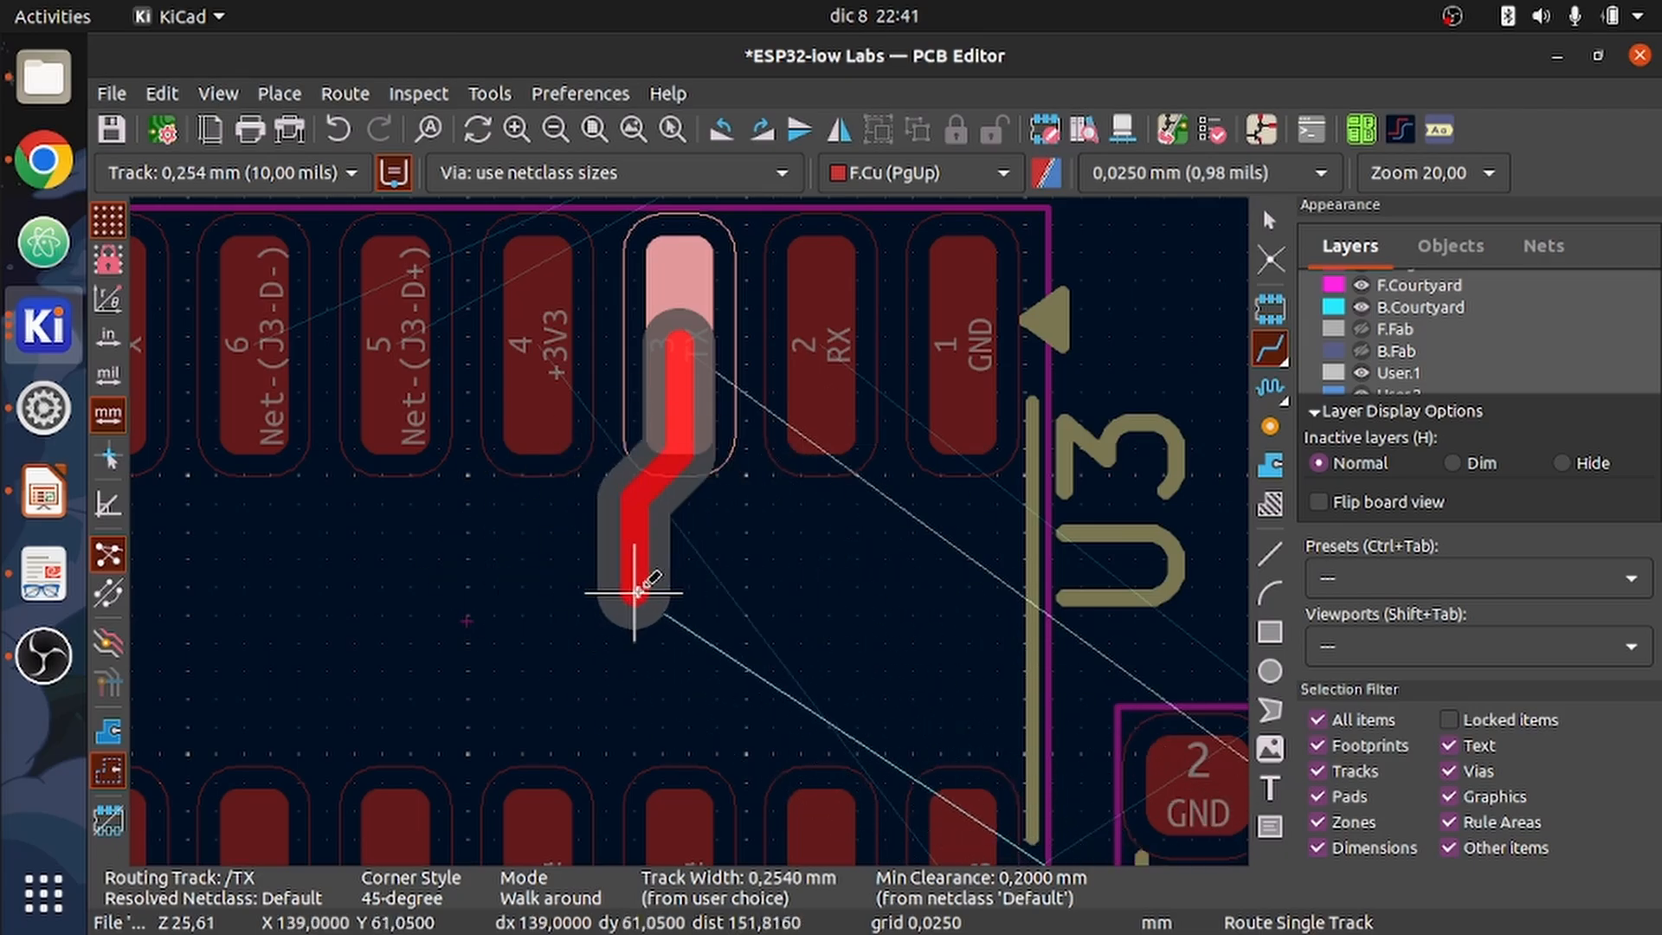
{"action": "scroll", "coordinate": [684, 546], "scroll_direction": "up", "scroll_amount": 3}
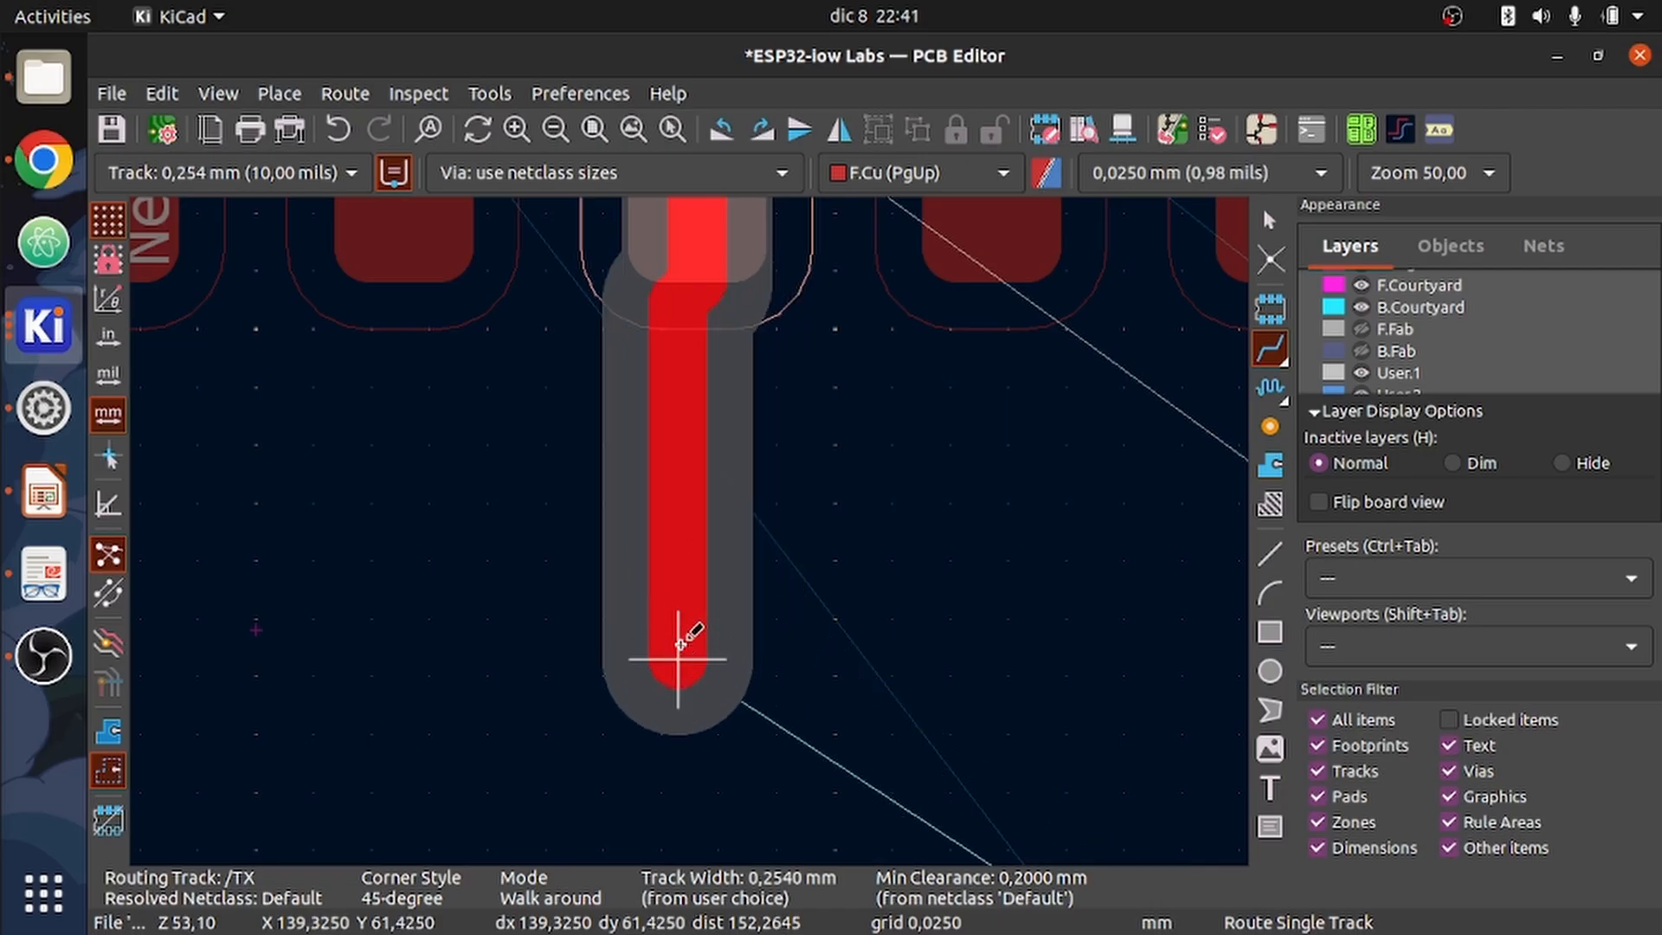
{"action": "scroll", "coordinate": [690, 530], "scroll_direction": "up", "scroll_amount": 3}
{"action": "scroll", "coordinate": [690, 531], "scroll_direction": "down", "scroll_amount": 5}
{"action": "scroll", "coordinate": [690, 531], "scroll_direction": "down", "scroll_amount": 2}
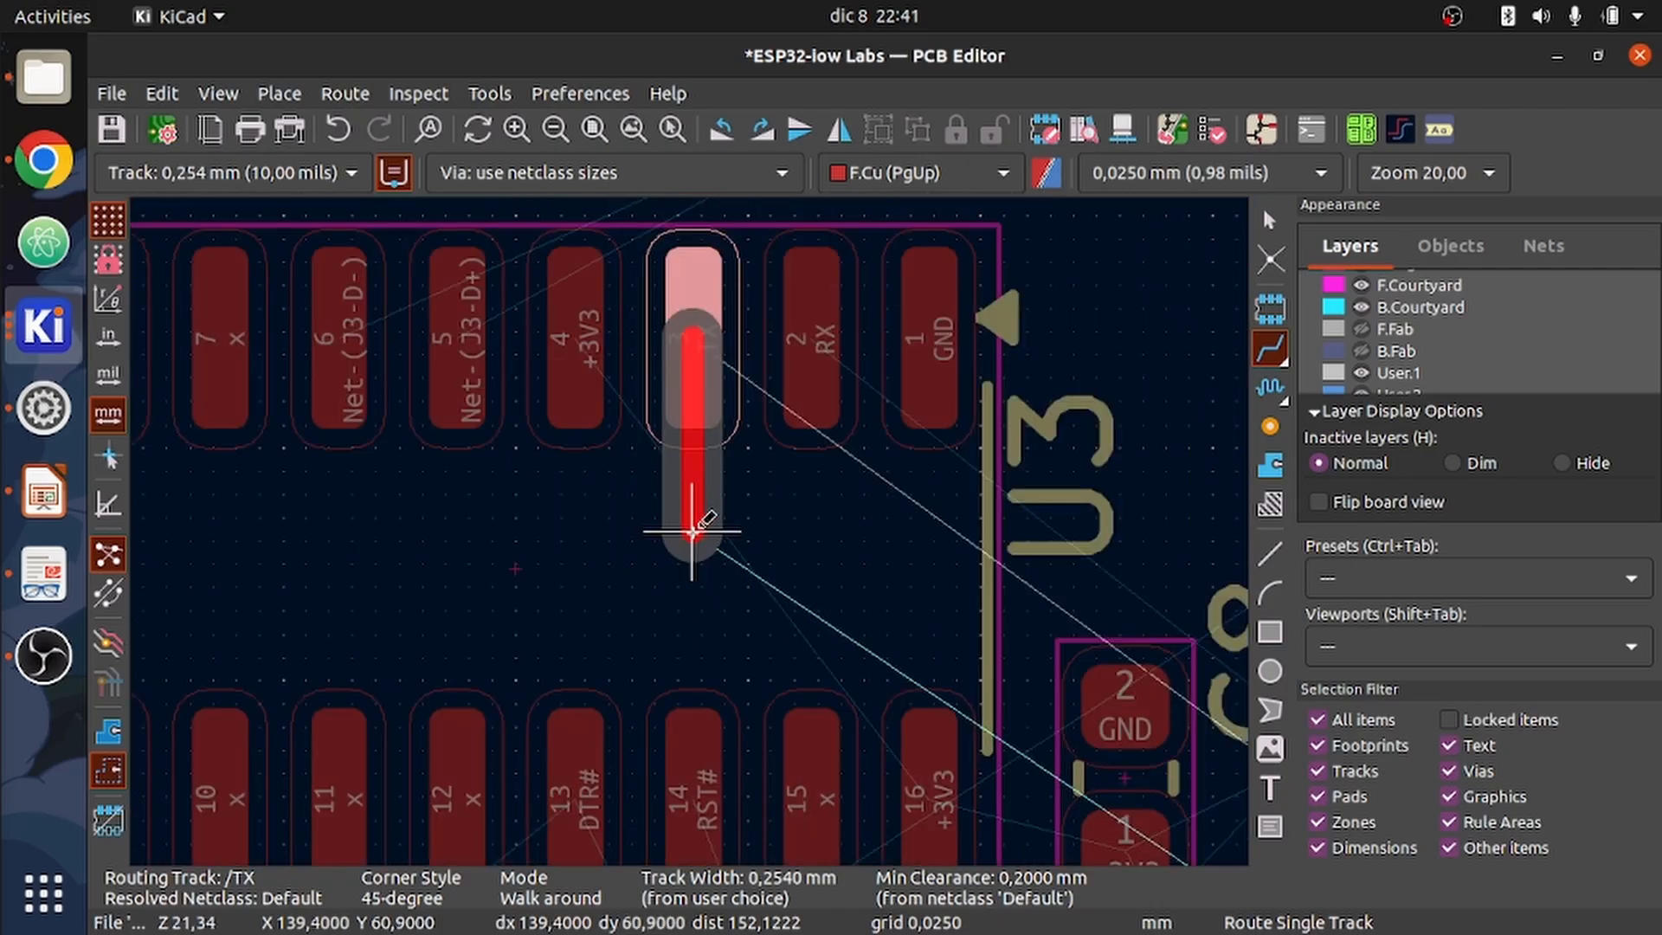
- Set the via size to 0.600 / 0.300 mm and drop the TX track through a via below U3 pad 3 to B.Cu
{"action": "key", "text": "v"}
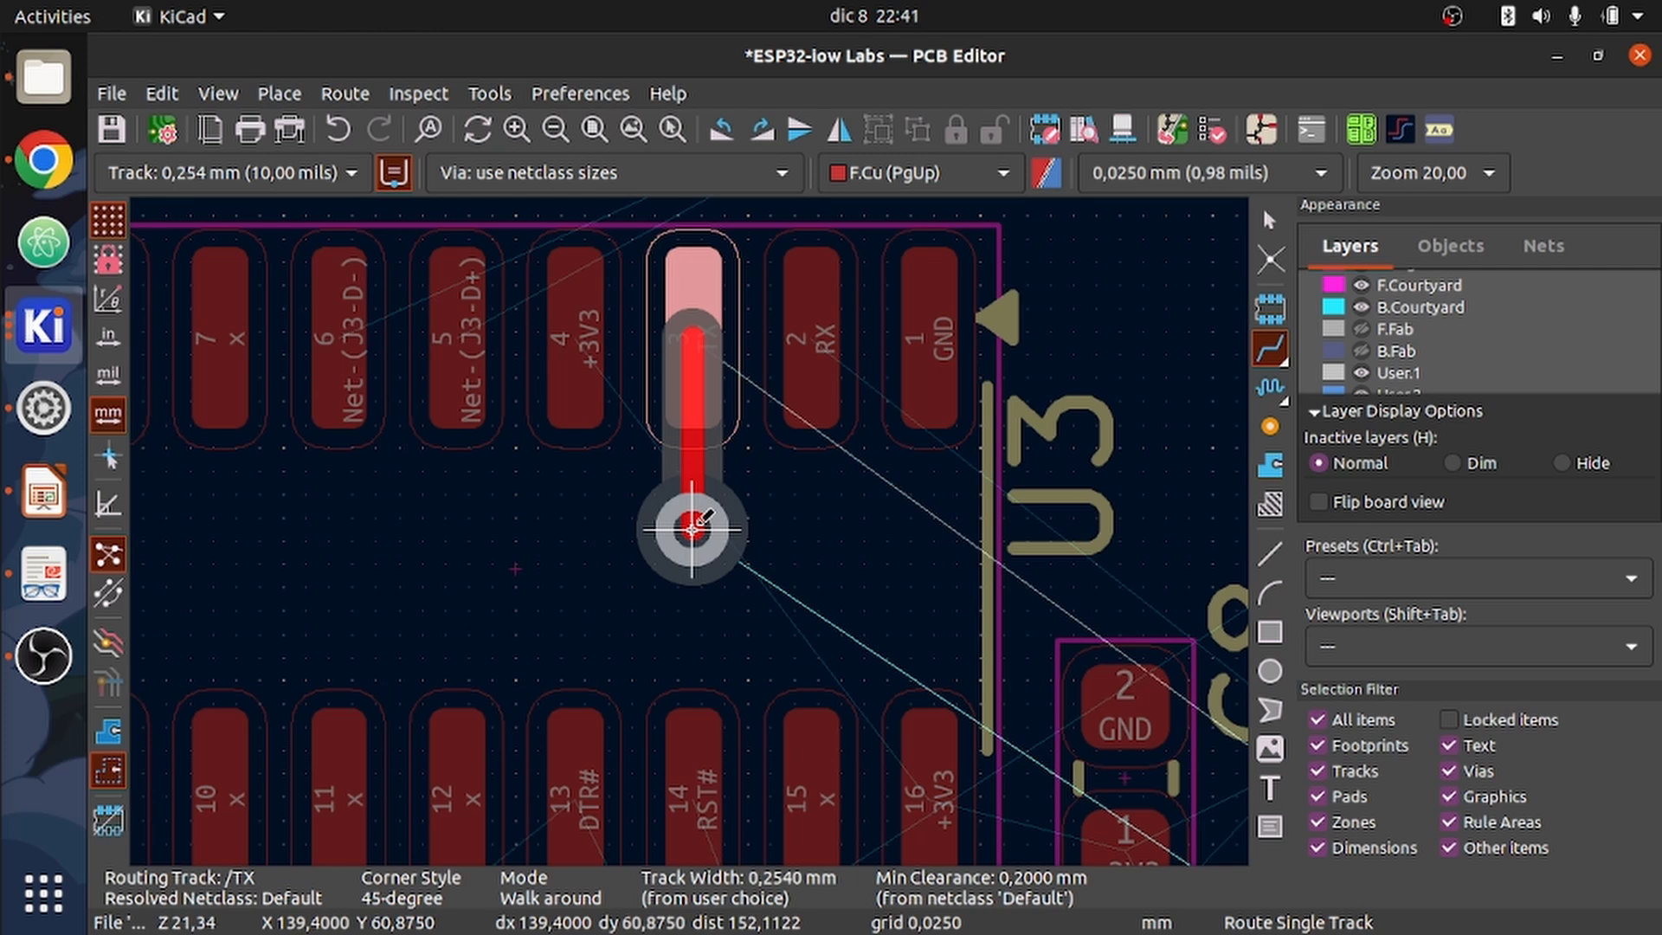
{"action": "left_click", "coordinate": [619, 177]}
{"action": "left_click", "coordinate": [597, 211]}
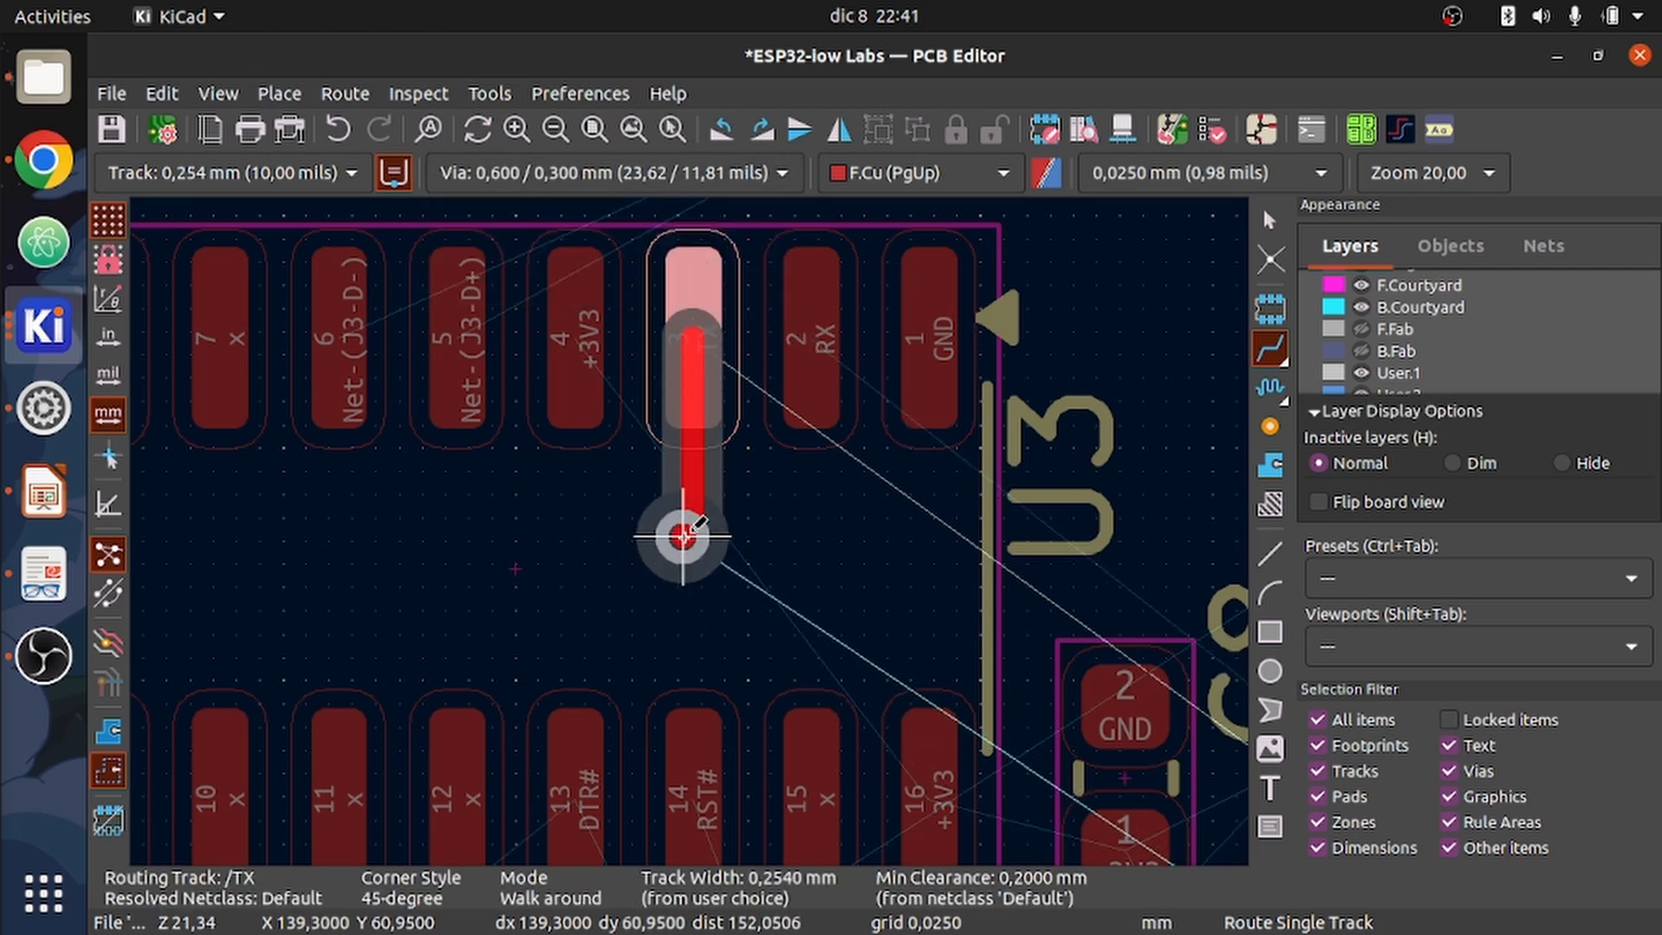
{"action": "scroll", "coordinate": [683, 530], "scroll_direction": "up", "scroll_amount": 3}
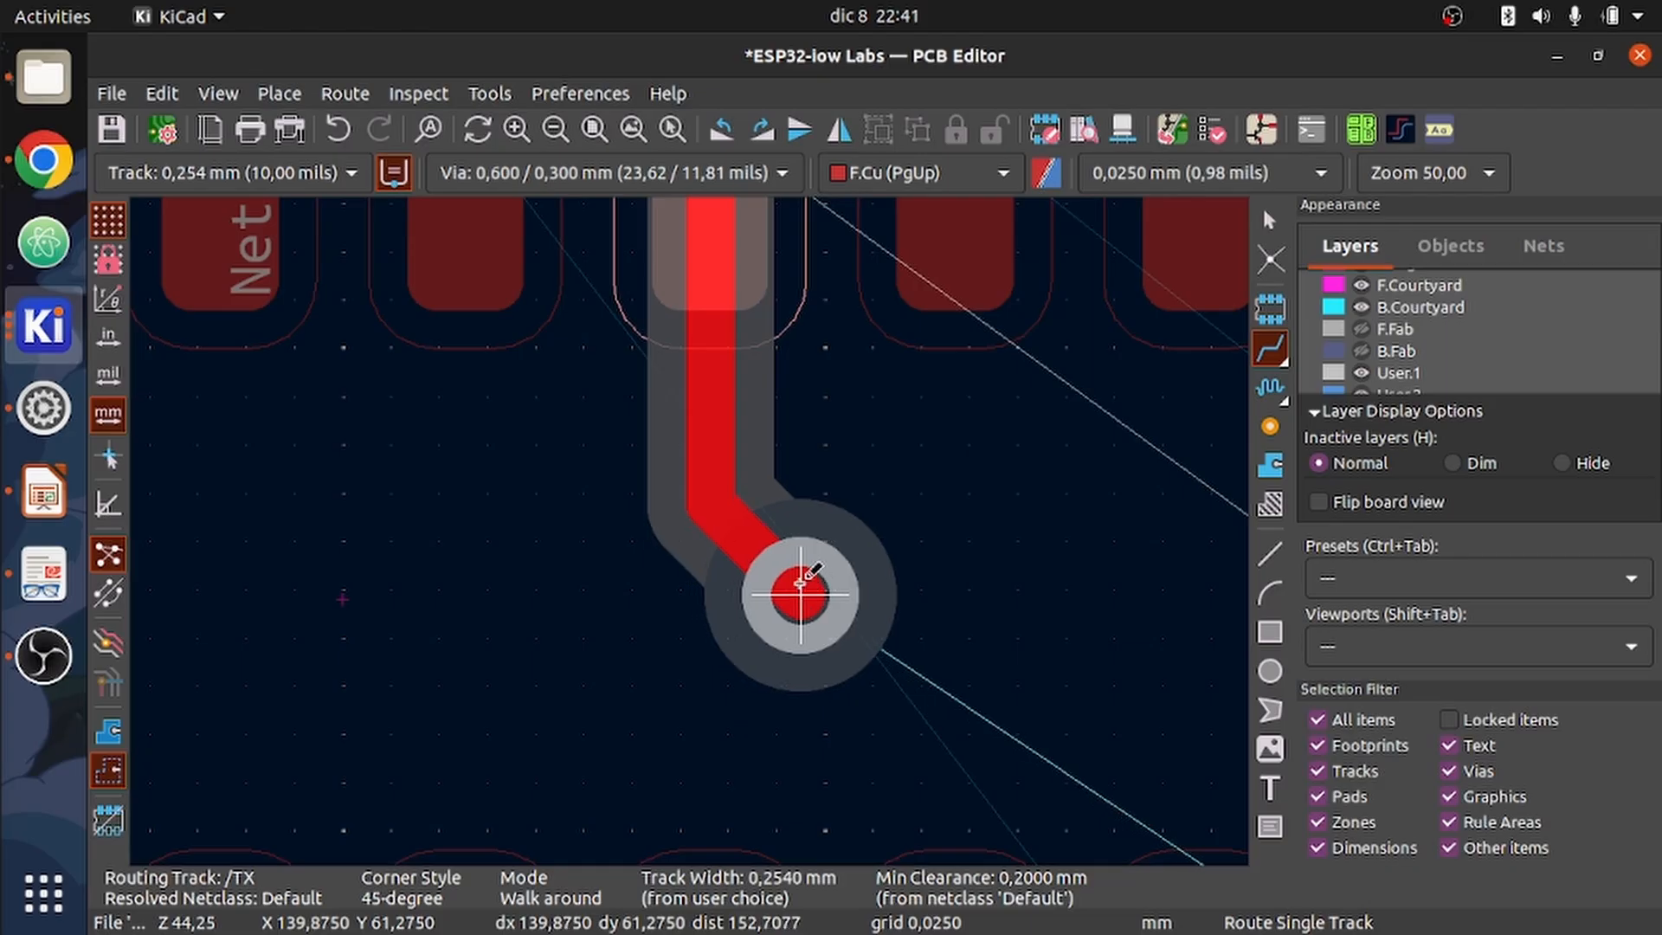
{"action": "key", "text": "Page_Down"}
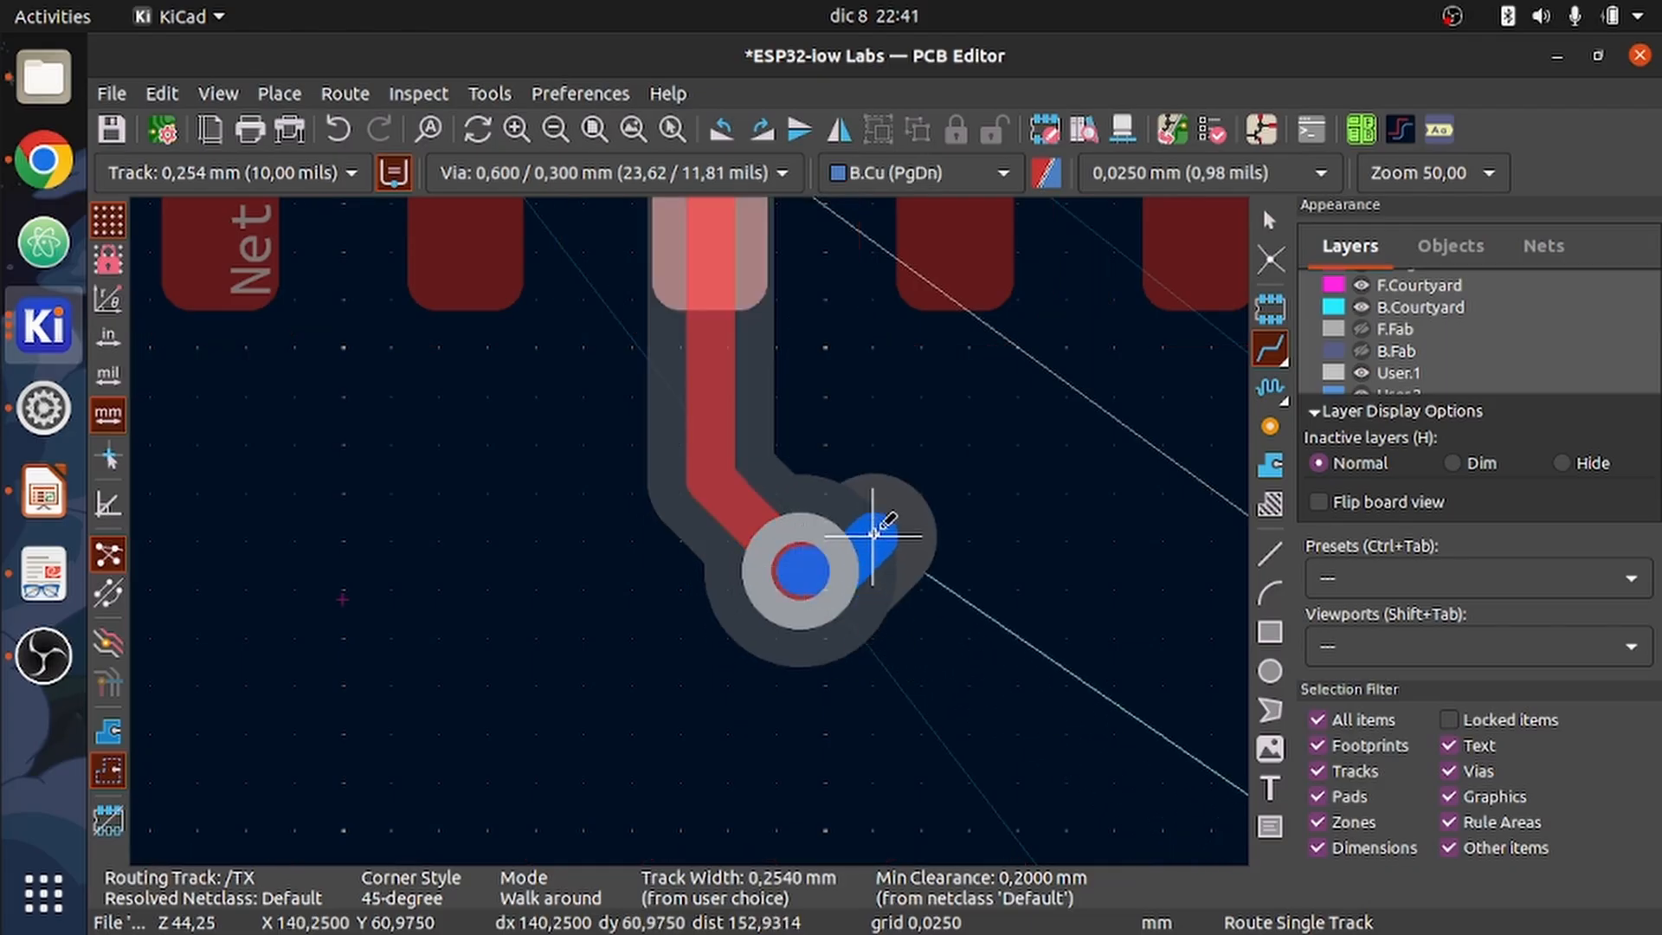
- Route the TX track on B.Cu diagonally from the via towards U2, then horizontally to a point above U2 pad 35
{"action": "scroll", "coordinate": [875, 531], "scroll_direction": "down", "scroll_amount": 6}
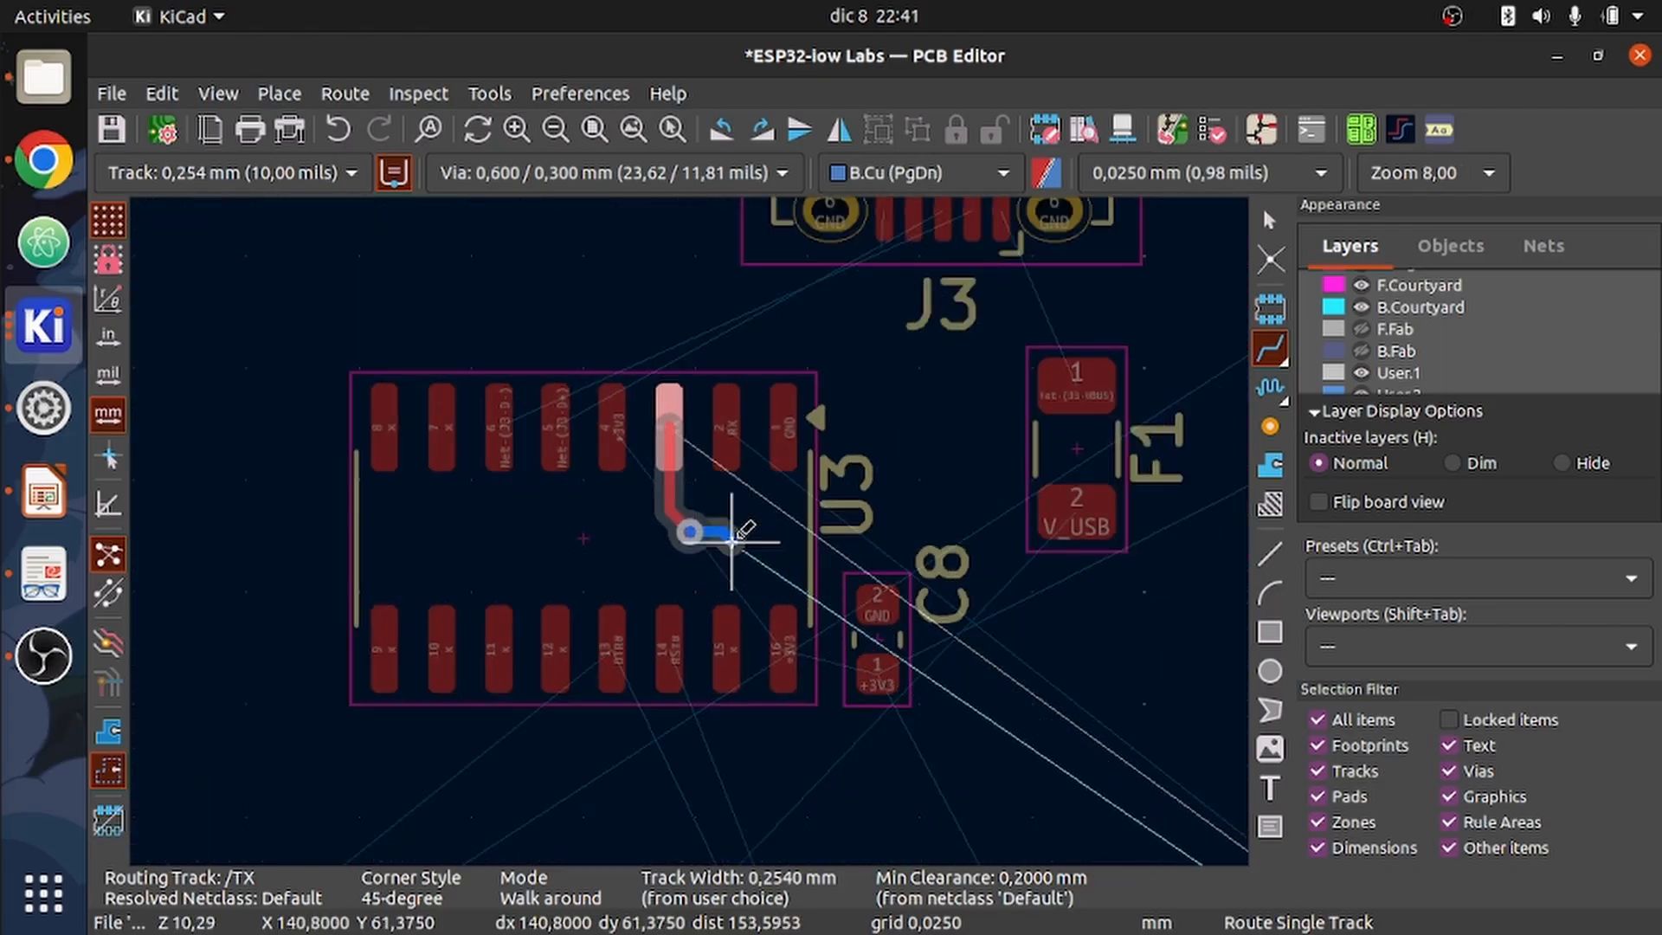
{"action": "scroll", "coordinate": [716, 568], "scroll_direction": "down", "scroll_amount": 2}
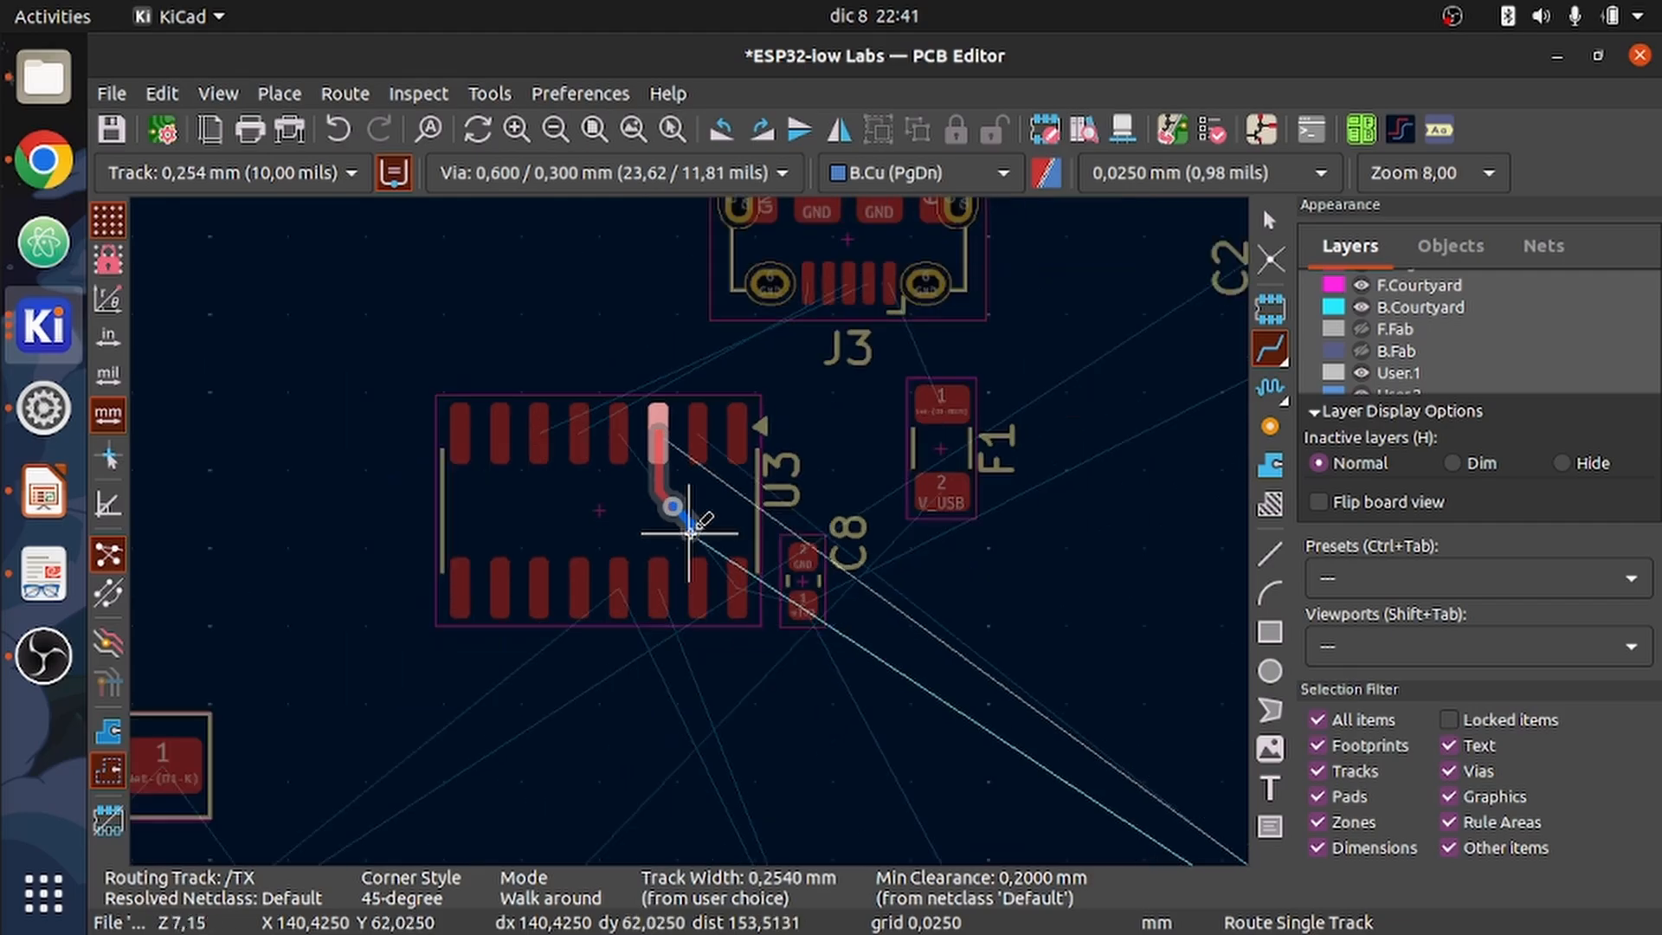
{"action": "scroll", "coordinate": [687, 556], "scroll_direction": "down", "scroll_amount": 2}
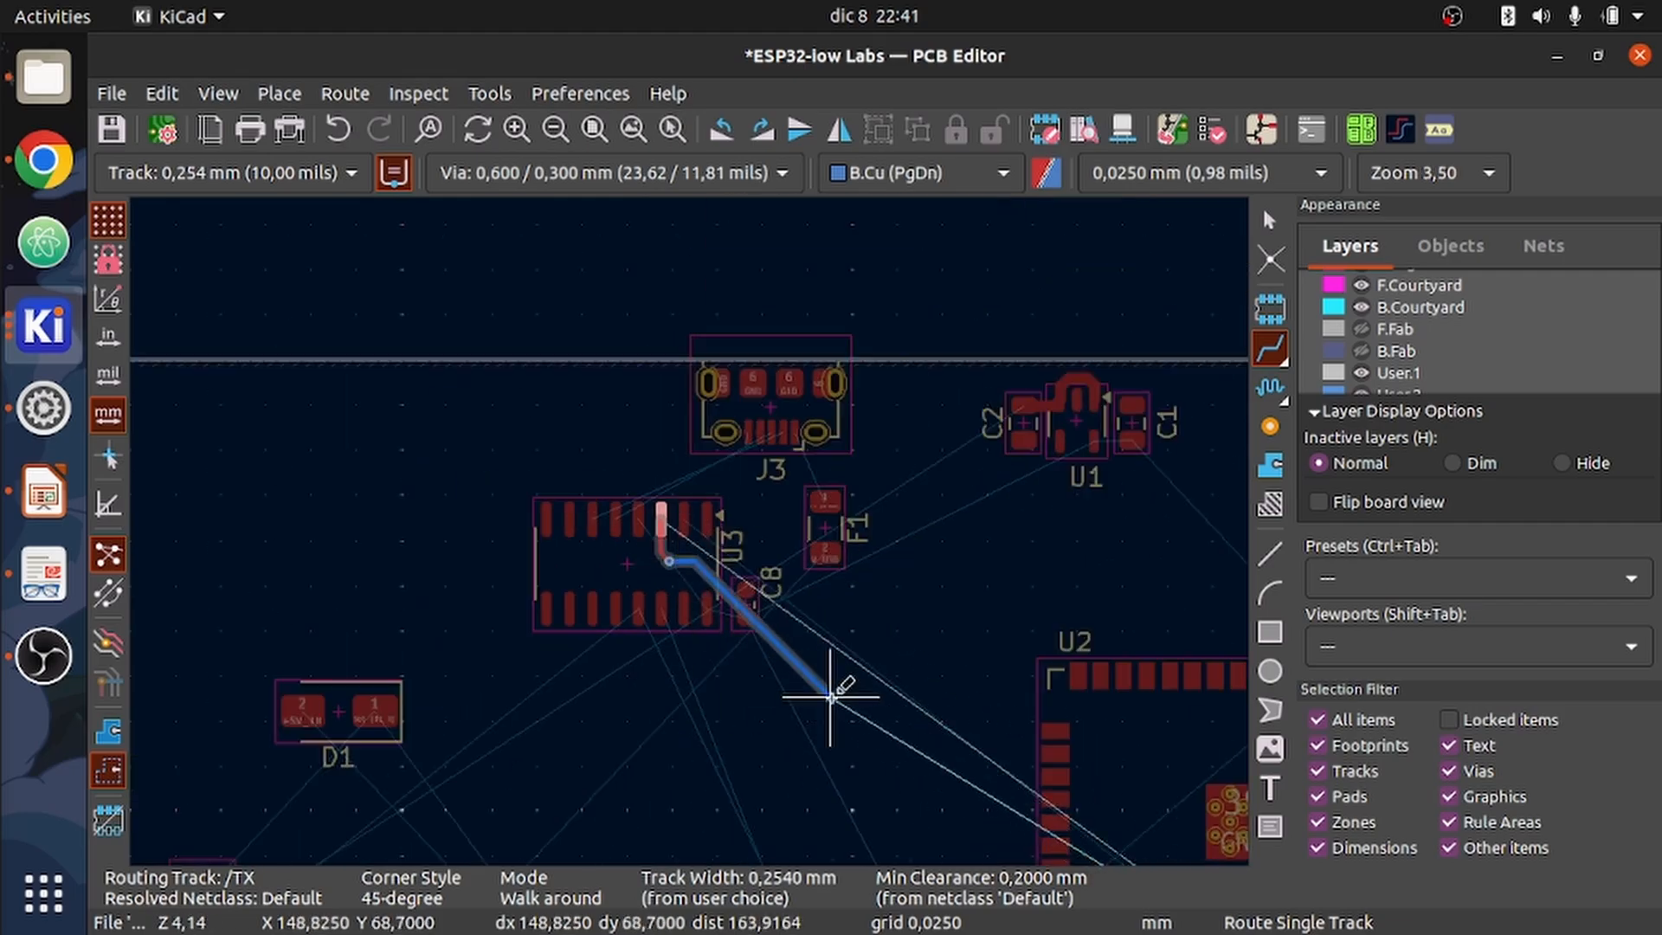
{"action": "scroll", "coordinate": [835, 686], "scroll_direction": "down", "scroll_amount": 2}
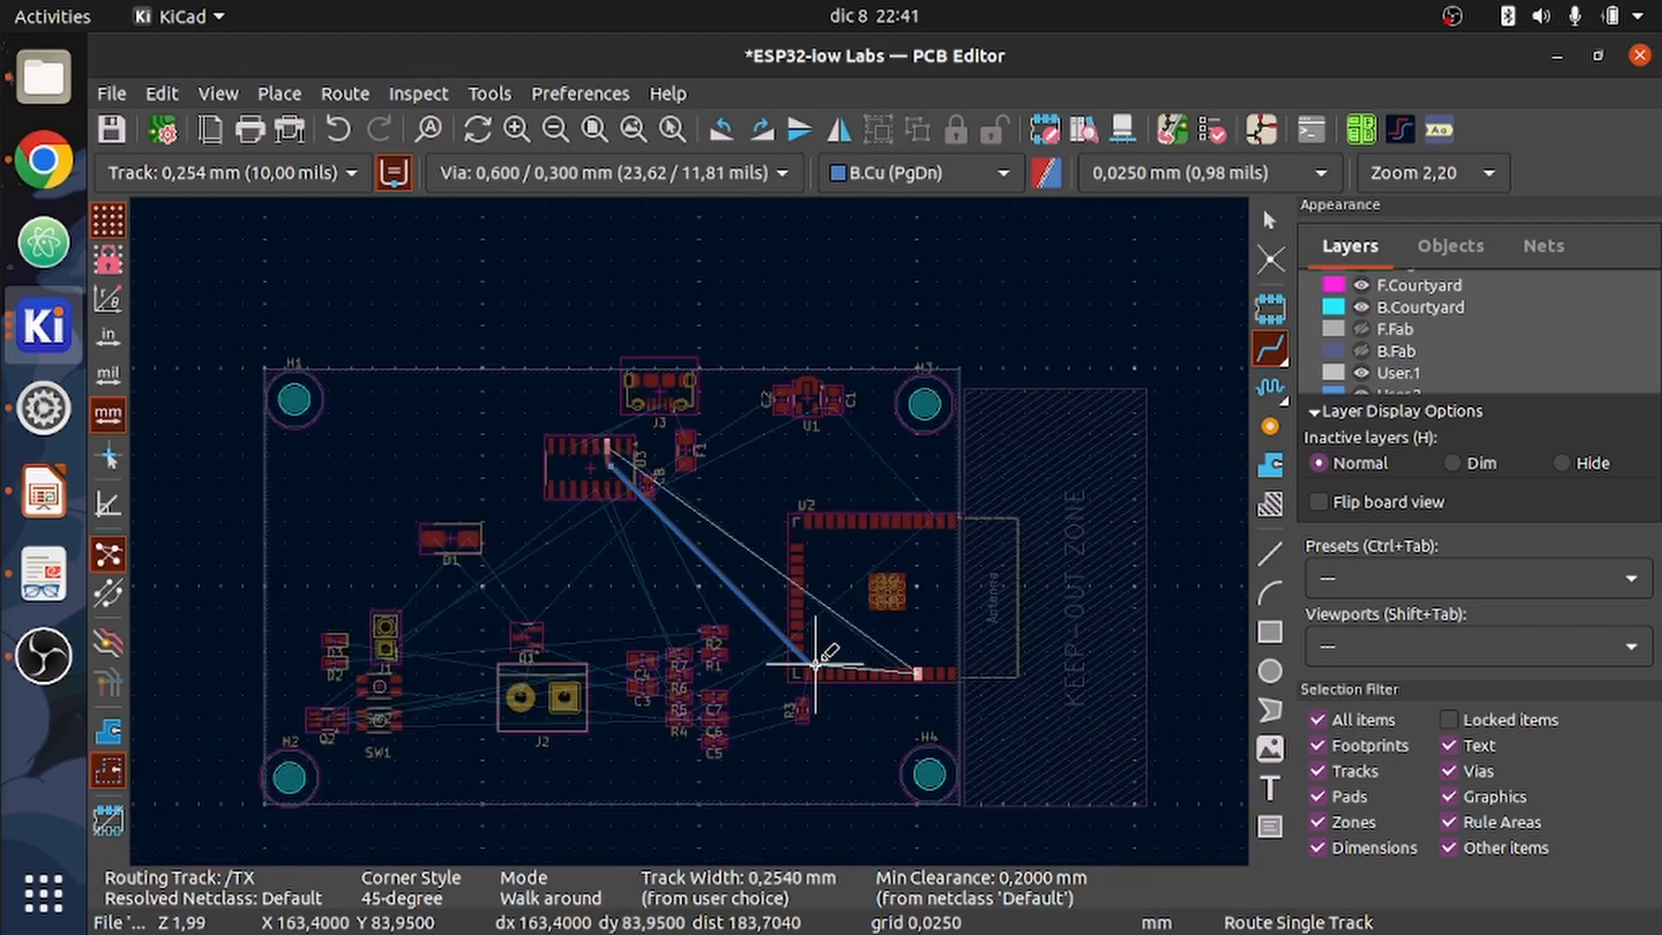
{"action": "scroll", "coordinate": [827, 675], "scroll_direction": "up", "scroll_amount": 3}
{"action": "scroll", "coordinate": [690, 532], "scroll_direction": "up", "scroll_amount": 3}
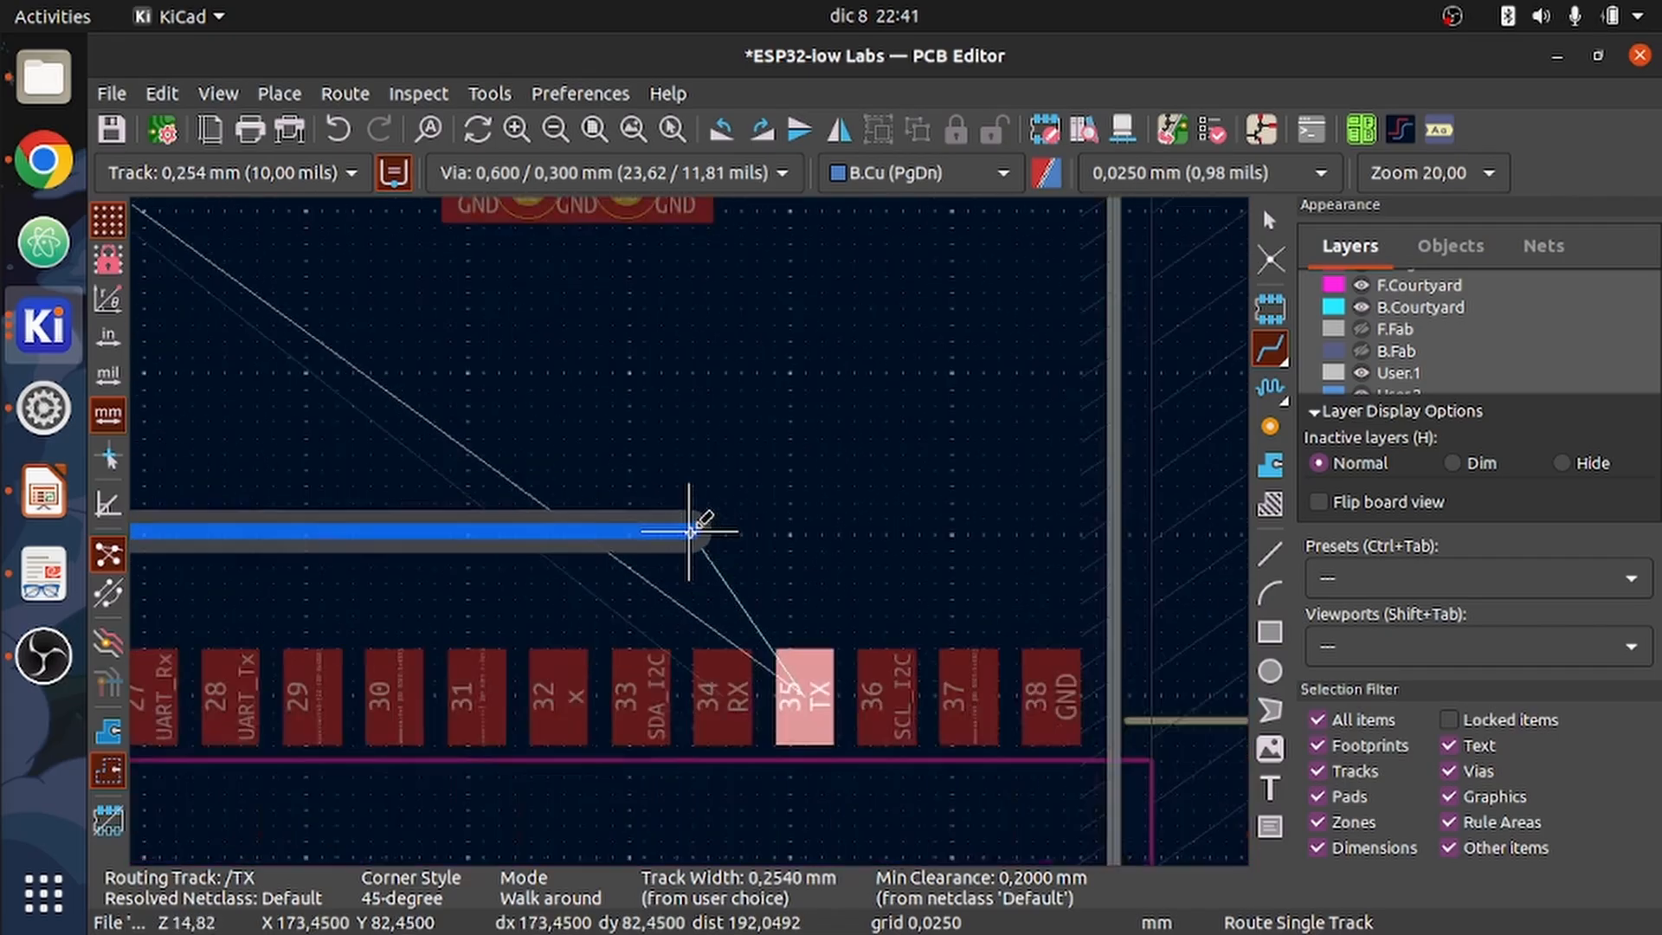
{"action": "scroll", "coordinate": [690, 531], "scroll_direction": "down", "scroll_amount": 3}
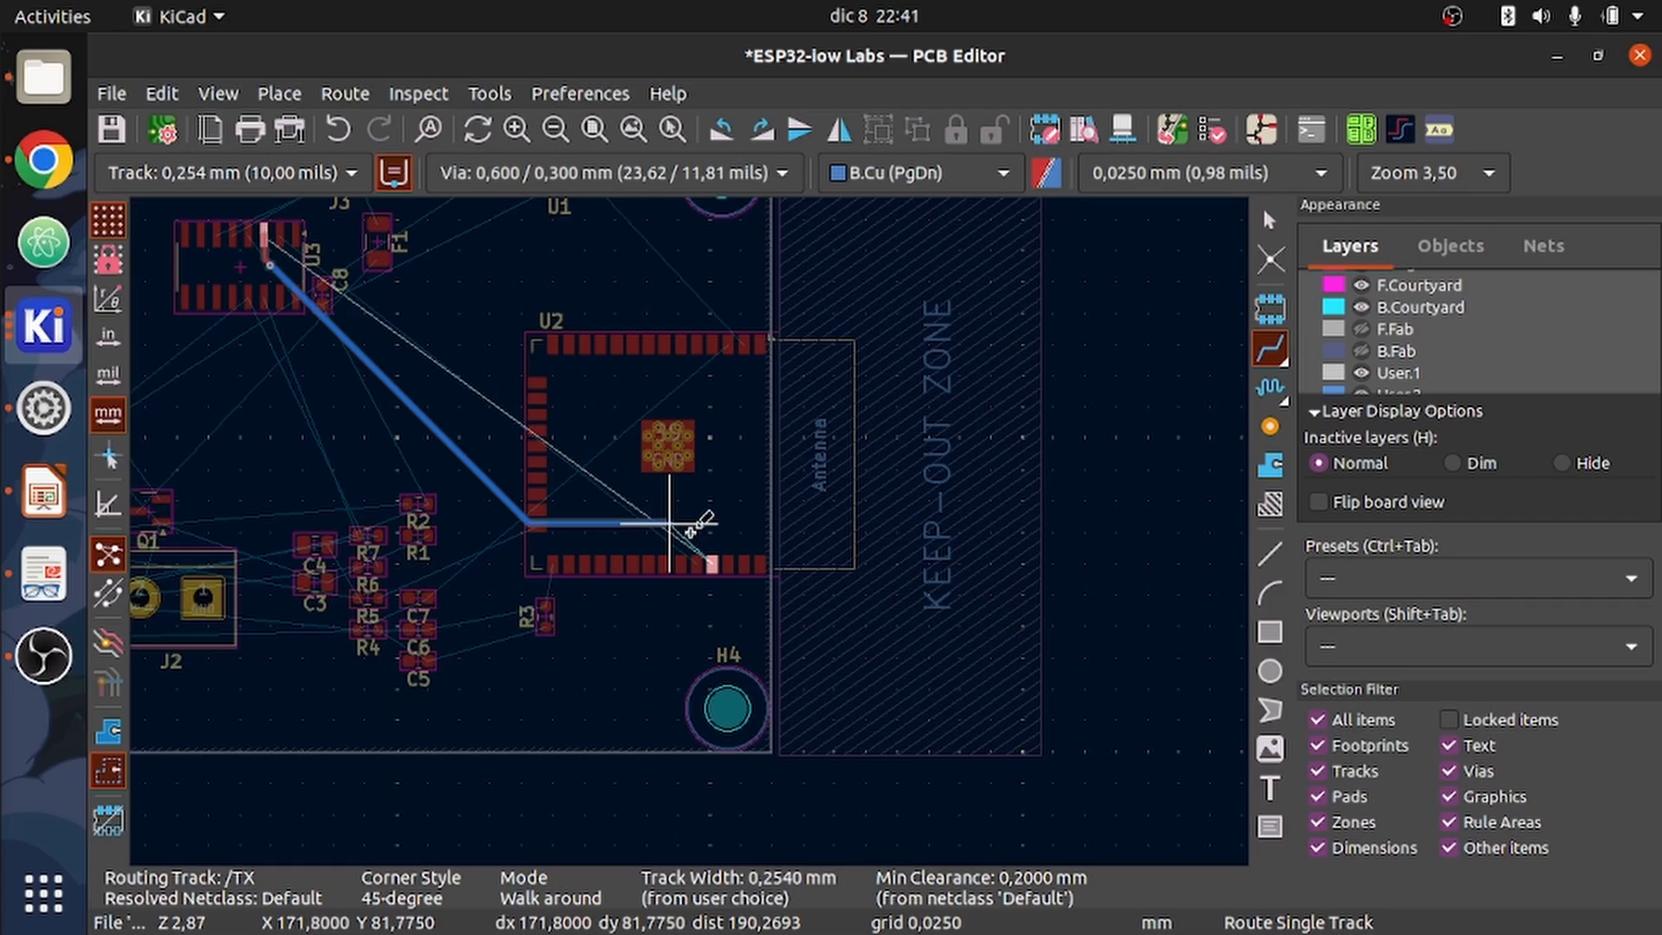
{"action": "scroll", "coordinate": [683, 524], "scroll_direction": "up", "scroll_amount": 2}
{"action": "scroll", "coordinate": [690, 529], "scroll_direction": "down", "scroll_amount": 2}
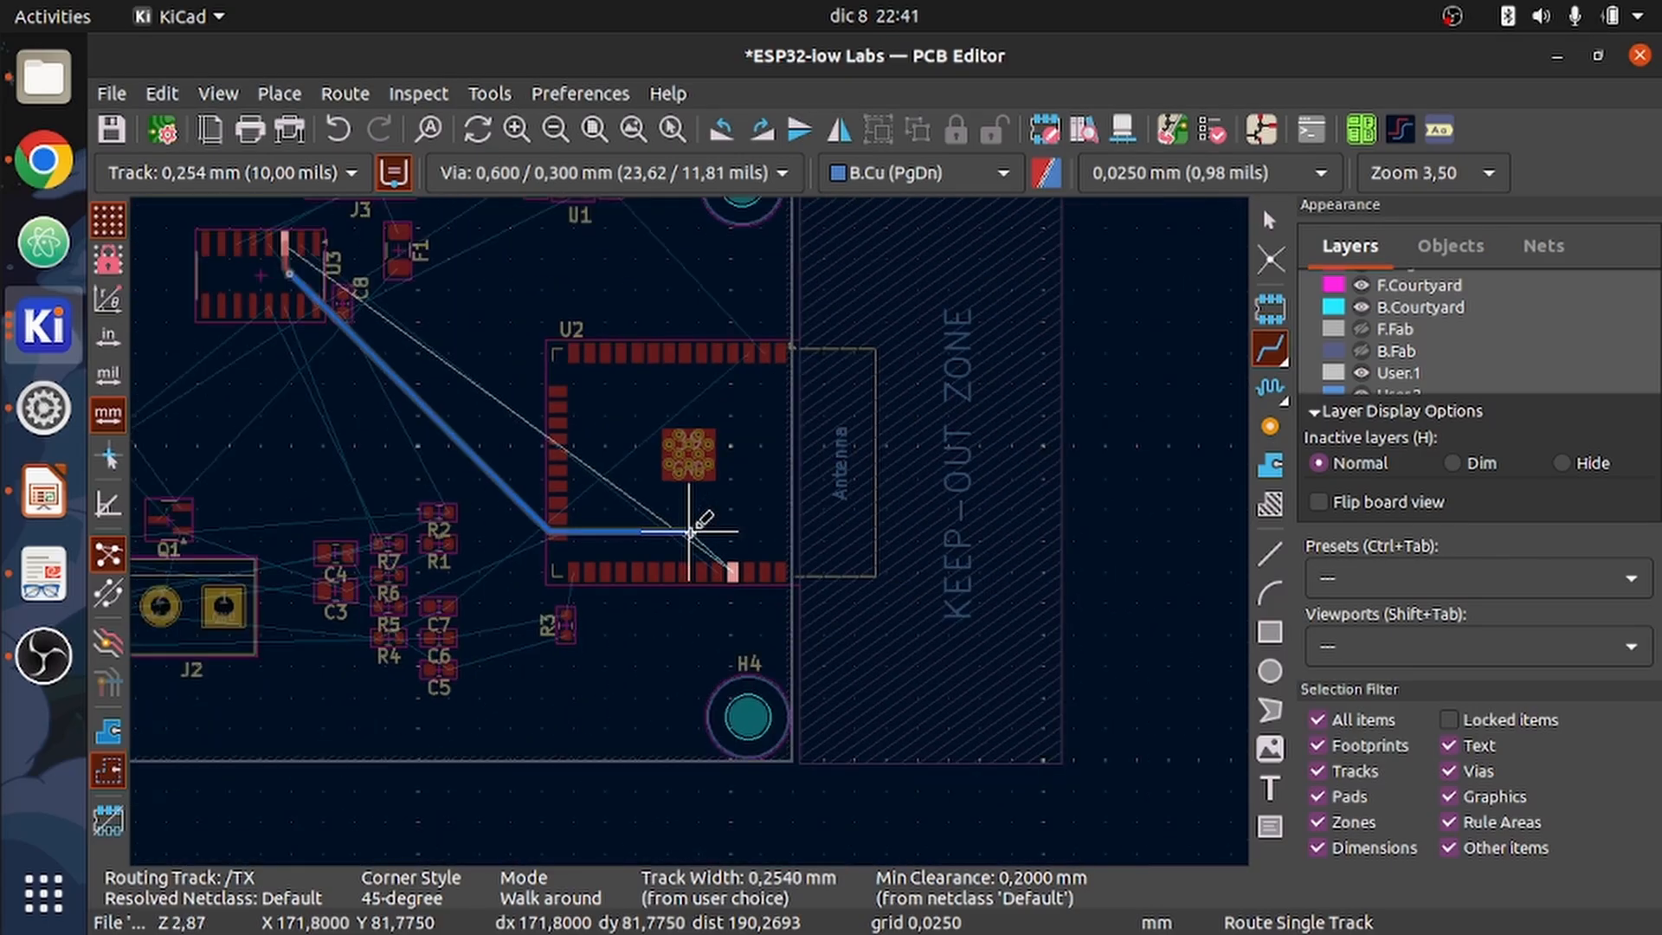
{"action": "scroll", "coordinate": [690, 532], "scroll_direction": "up", "scroll_amount": 2}
{"action": "scroll", "coordinate": [690, 532], "scroll_direction": "down", "scroll_amount": 2}
{"action": "scroll", "coordinate": [690, 532], "scroll_direction": "down", "scroll_amount": 3}
{"action": "scroll", "coordinate": [690, 531], "scroll_direction": "up", "scroll_amount": 1}
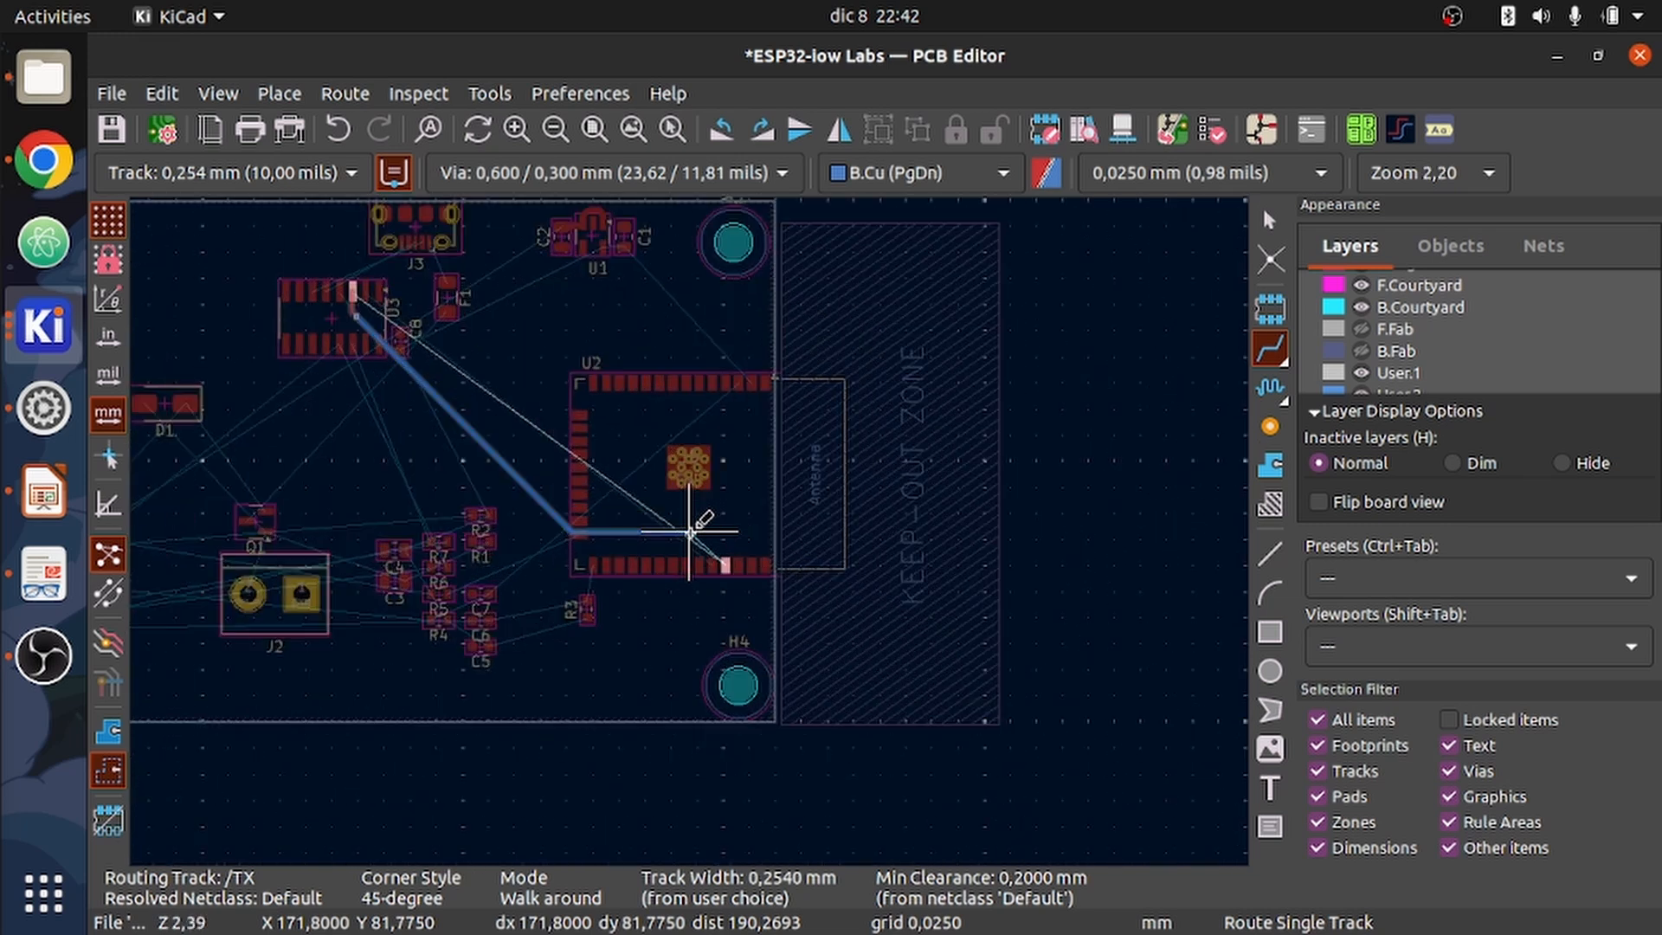
{"action": "scroll", "coordinate": [690, 532], "scroll_direction": "up", "scroll_amount": 5}
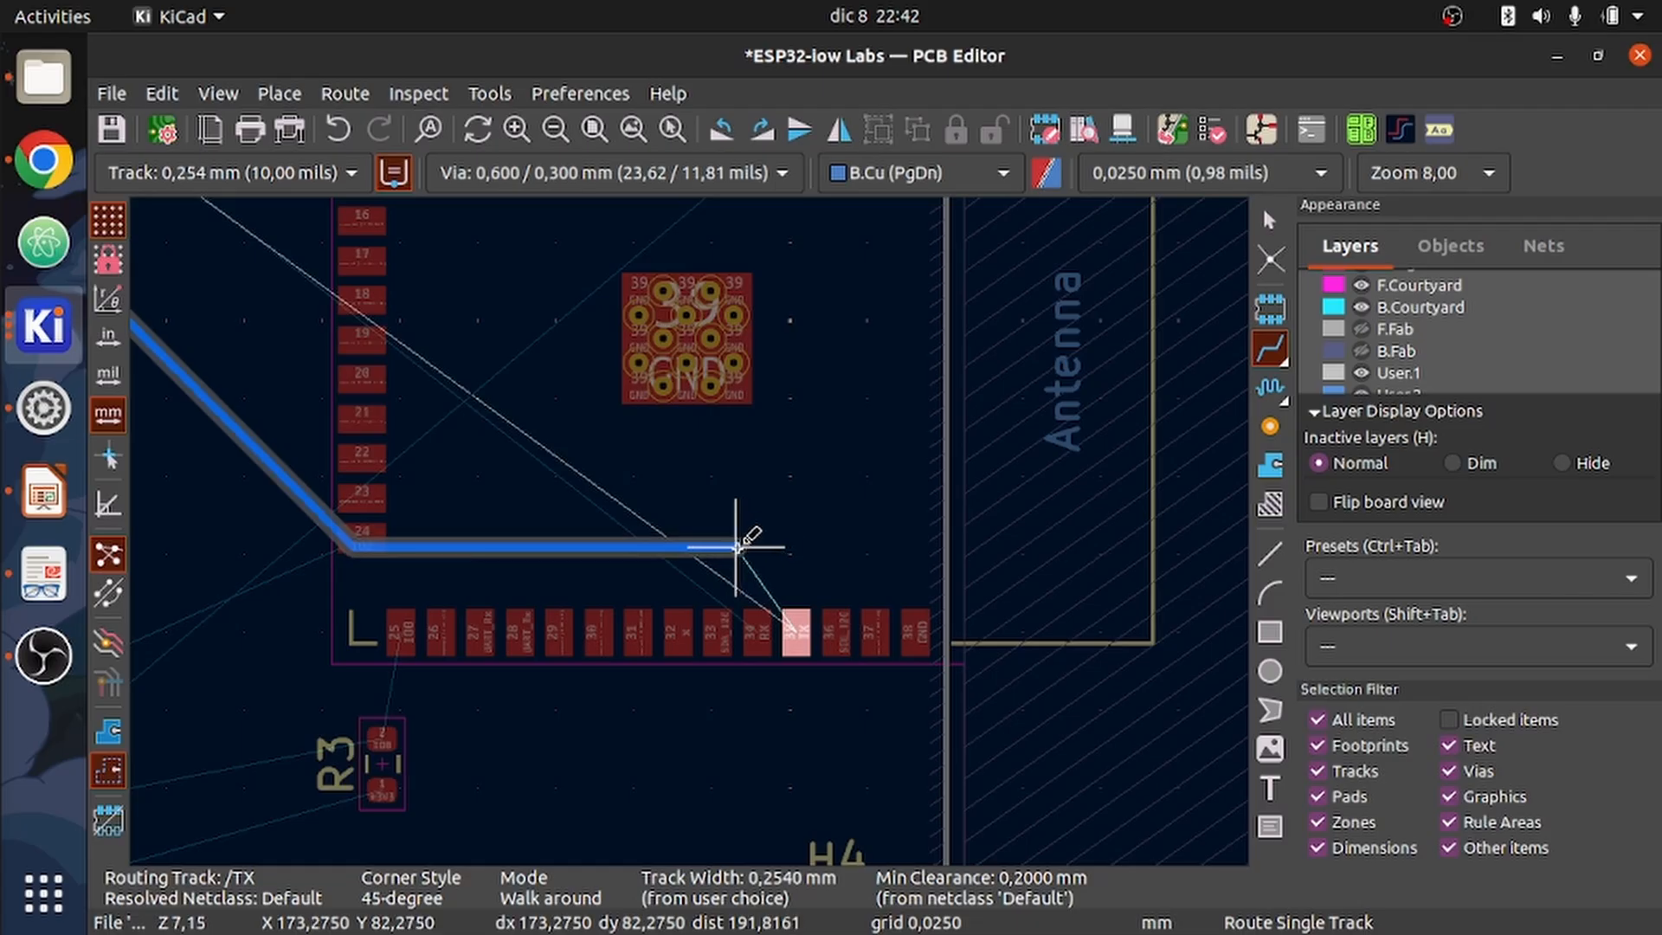
{"action": "left_click", "coordinate": [753, 517]}
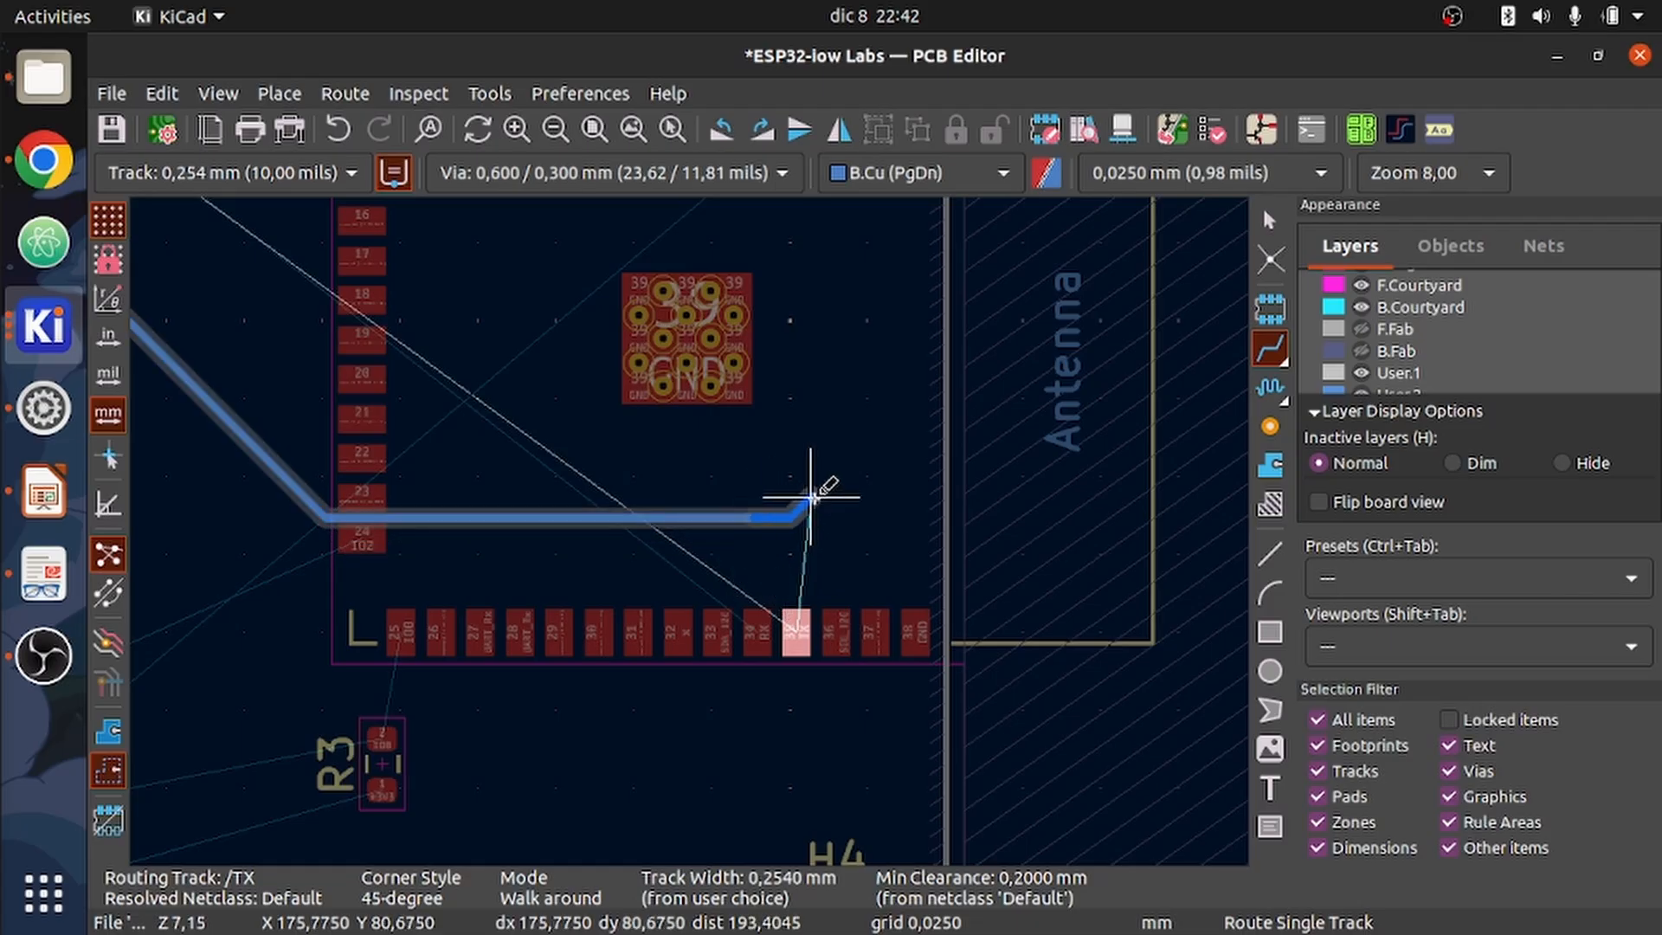
- End the B.Cu section of TX with a via and connect it on F.Cu to U2 pad 35
{"action": "scroll", "coordinate": [766, 526], "scroll_direction": "up", "scroll_amount": 4}
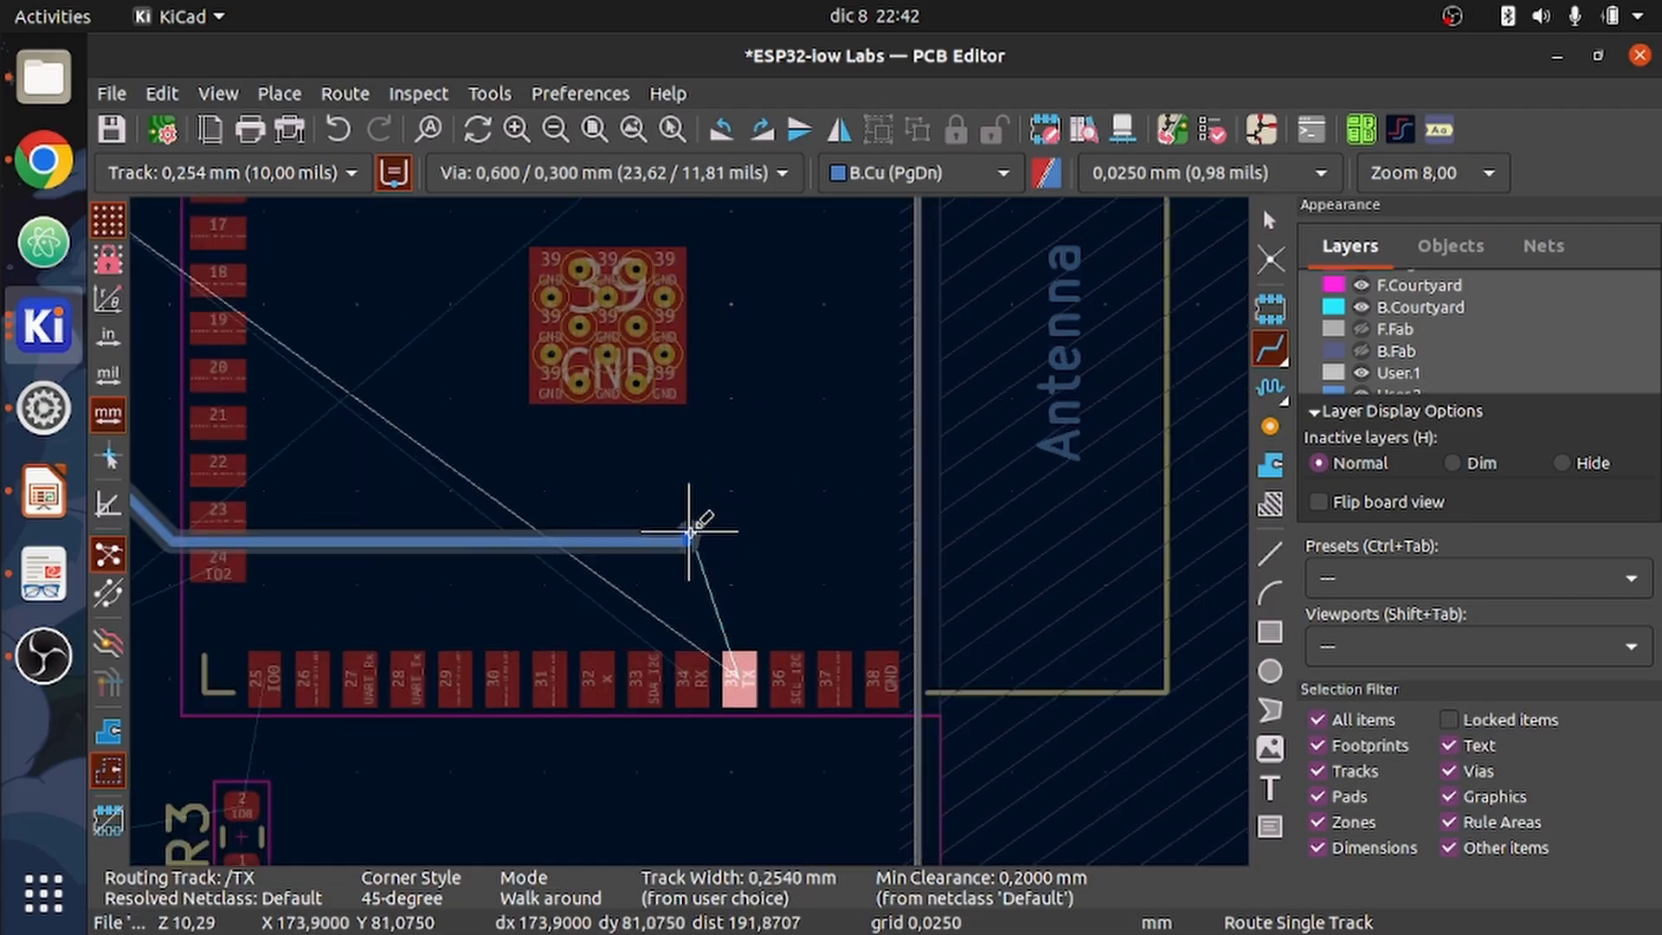
{"action": "double_click", "coordinate": [686, 558]}
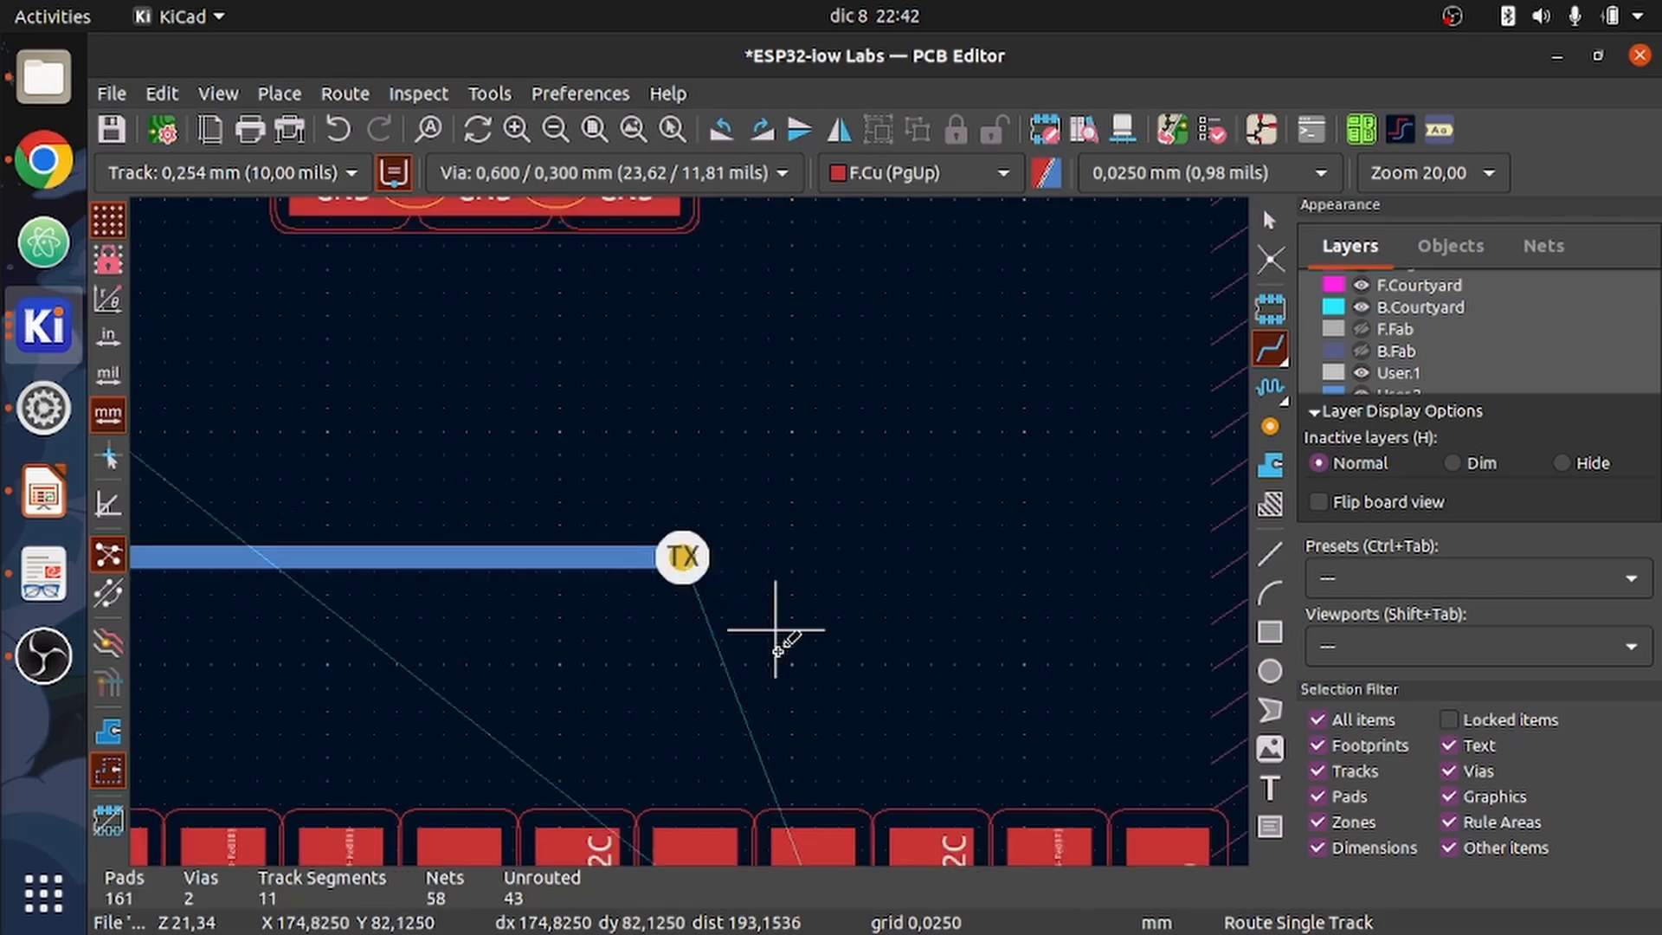
{"action": "left_click", "coordinate": [686, 558]}
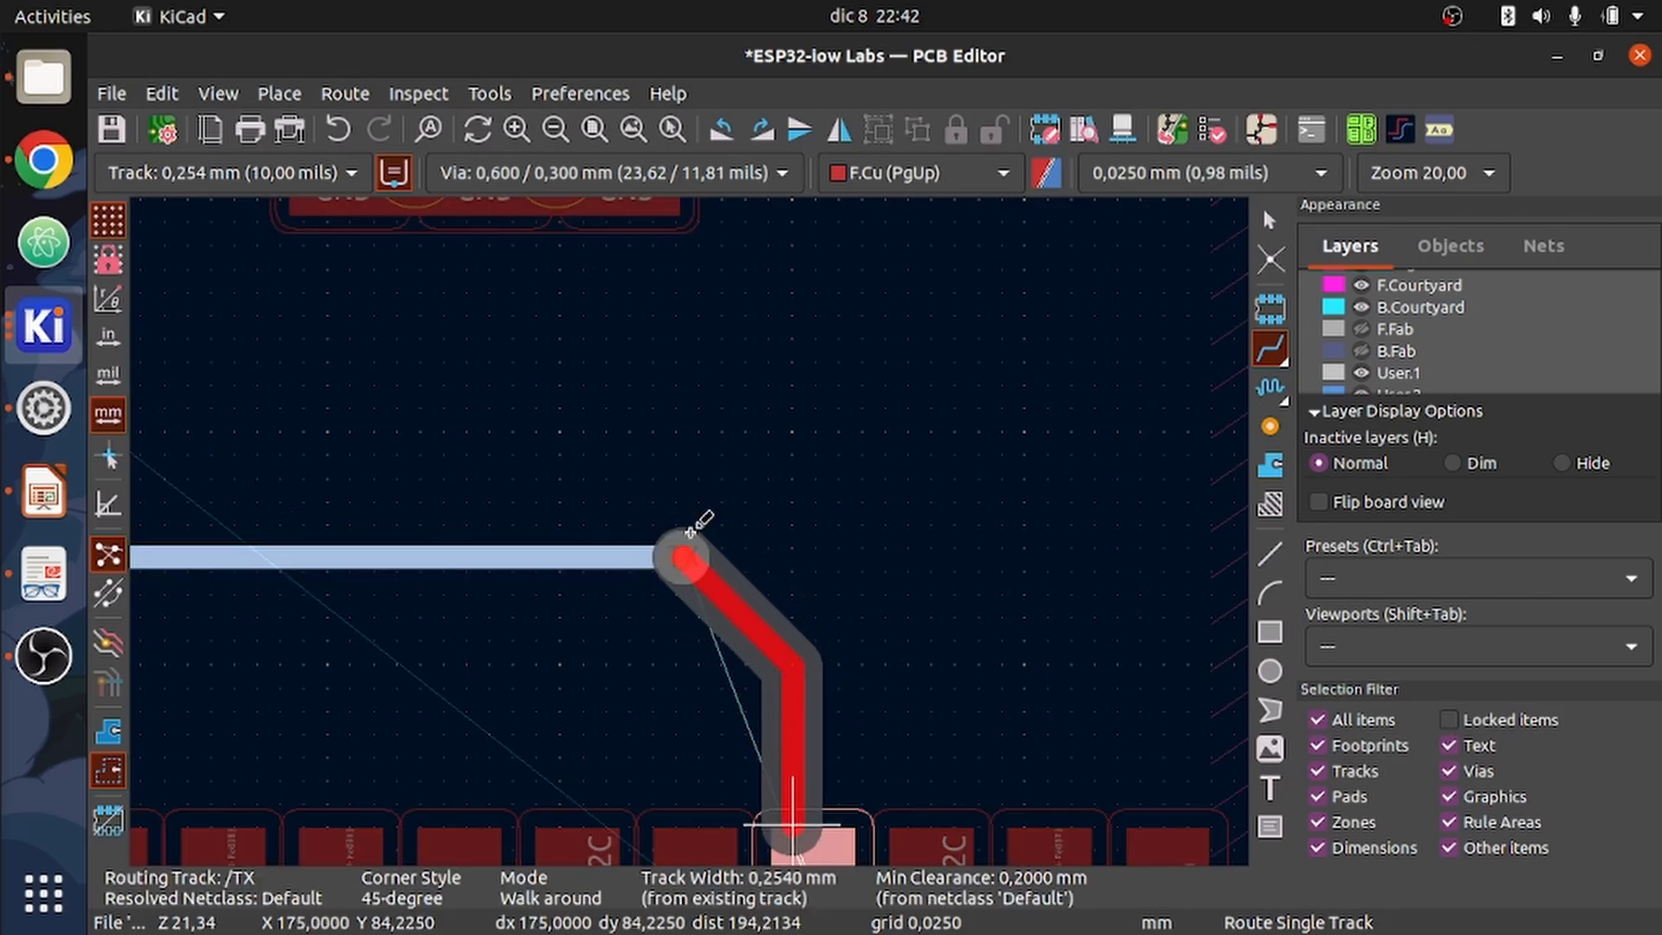
{"action": "scroll", "coordinate": [810, 835], "scroll_direction": "down", "scroll_amount": 2}
{"action": "left_click", "coordinate": [702, 559]}
- Start the RX track at U3 pad 2 and drop it through a via below the pad to B.Cu
{"action": "scroll", "coordinate": [557, 316], "scroll_direction": "down", "scroll_amount": 5}
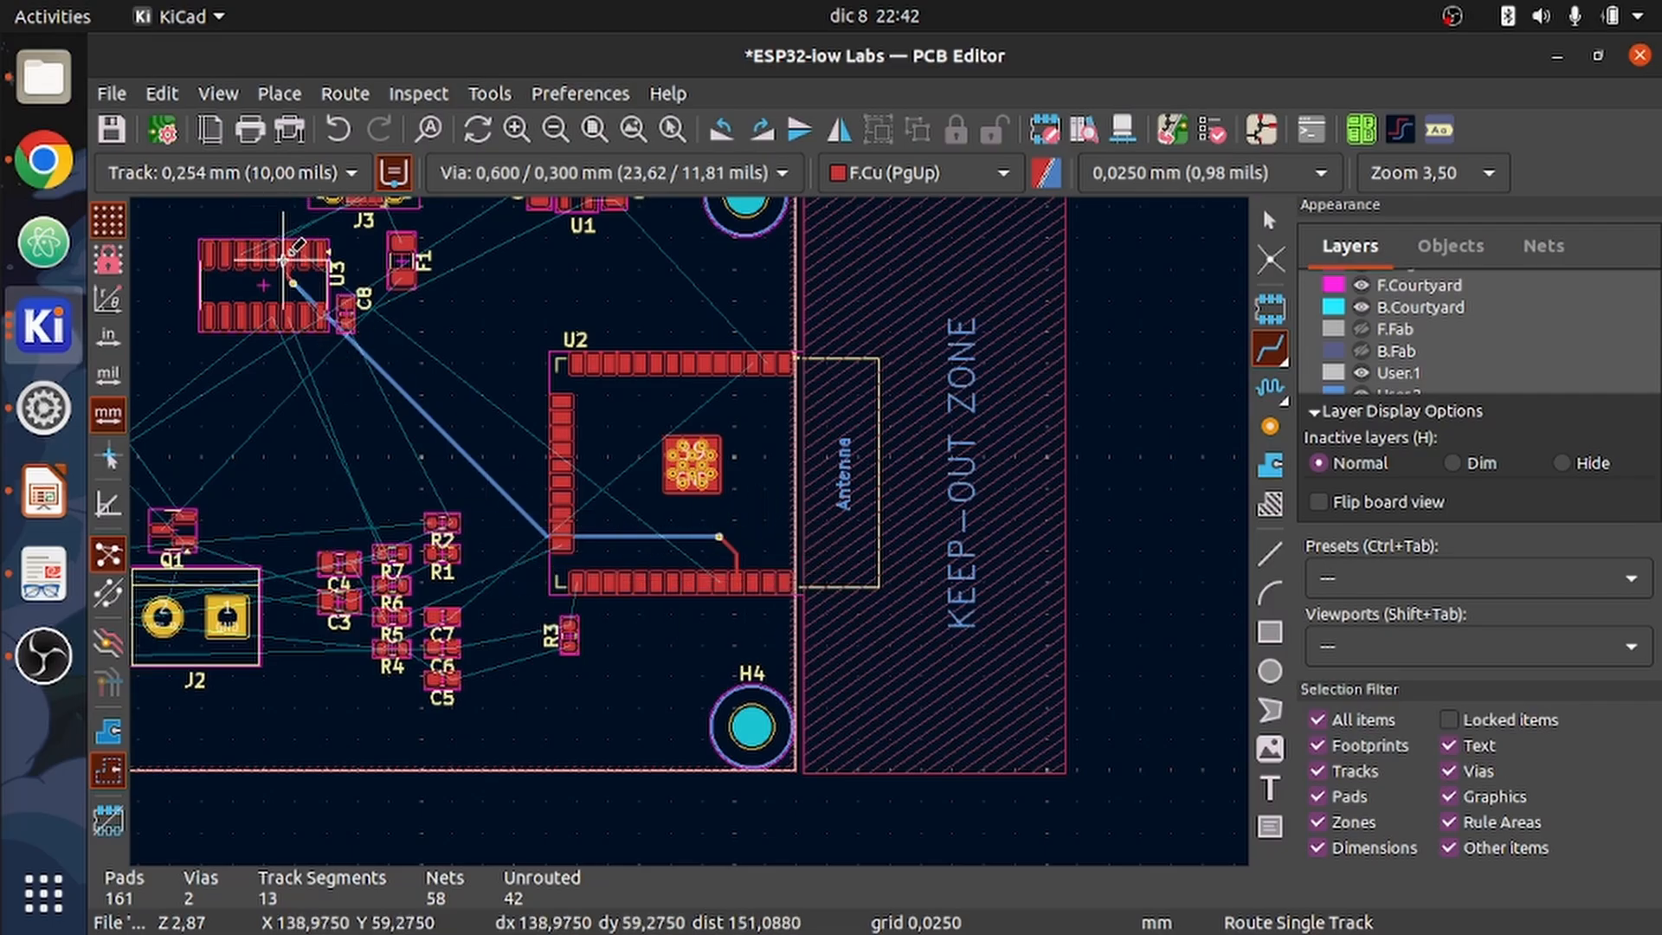
{"action": "scroll", "coordinate": [286, 259], "scroll_direction": "up", "scroll_amount": 7}
{"action": "left_click", "coordinate": [786, 530]}
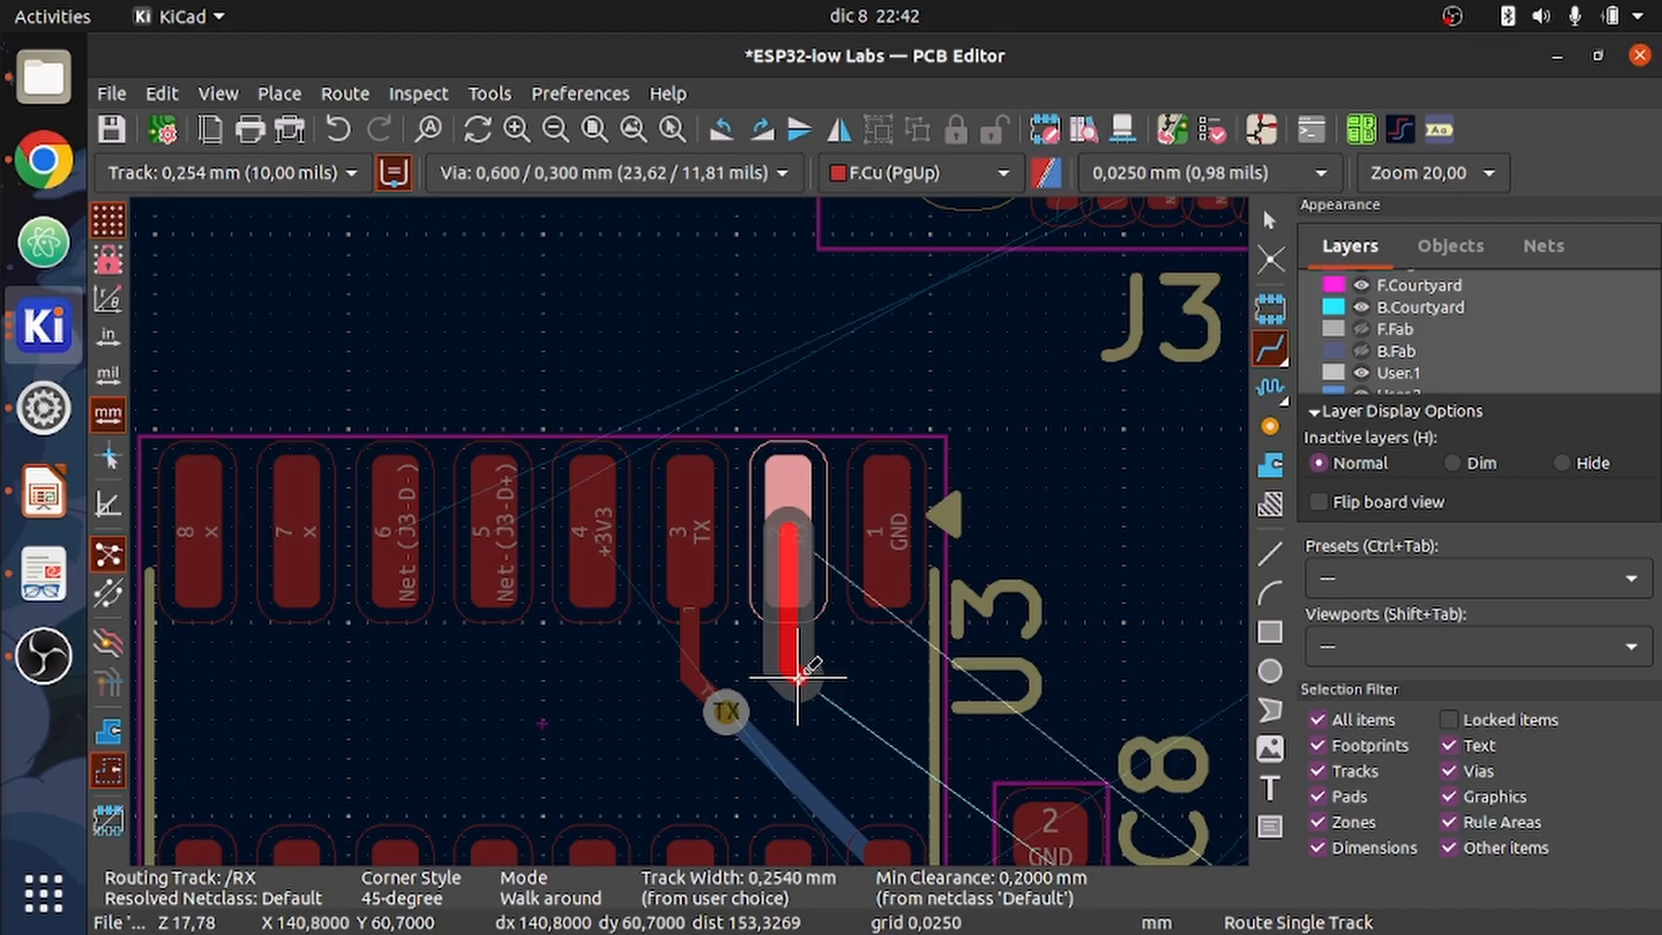
{"action": "key", "text": "v"}
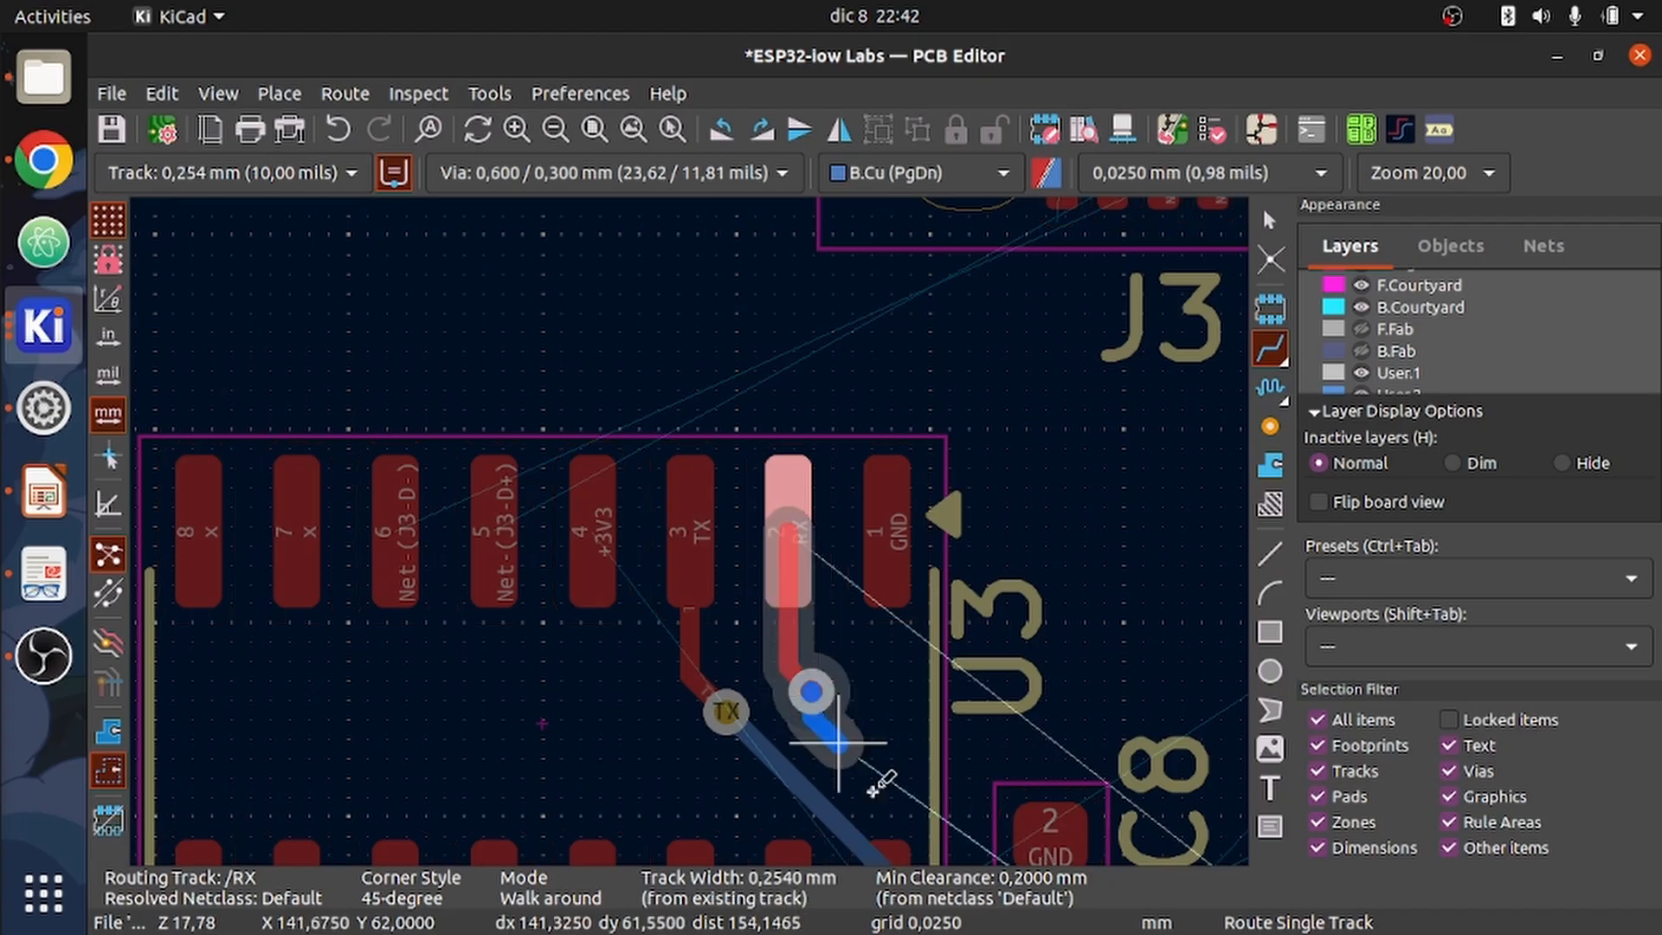
- Route RX on B.Cu parallel to the TX track, add a via inside U2, and connect it on F.Cu to U2 pad 34
{"action": "scroll", "coordinate": [857, 757], "scroll_direction": "down", "scroll_amount": 3}
{"action": "scroll", "coordinate": [700, 537], "scroll_direction": "down", "scroll_amount": 4}
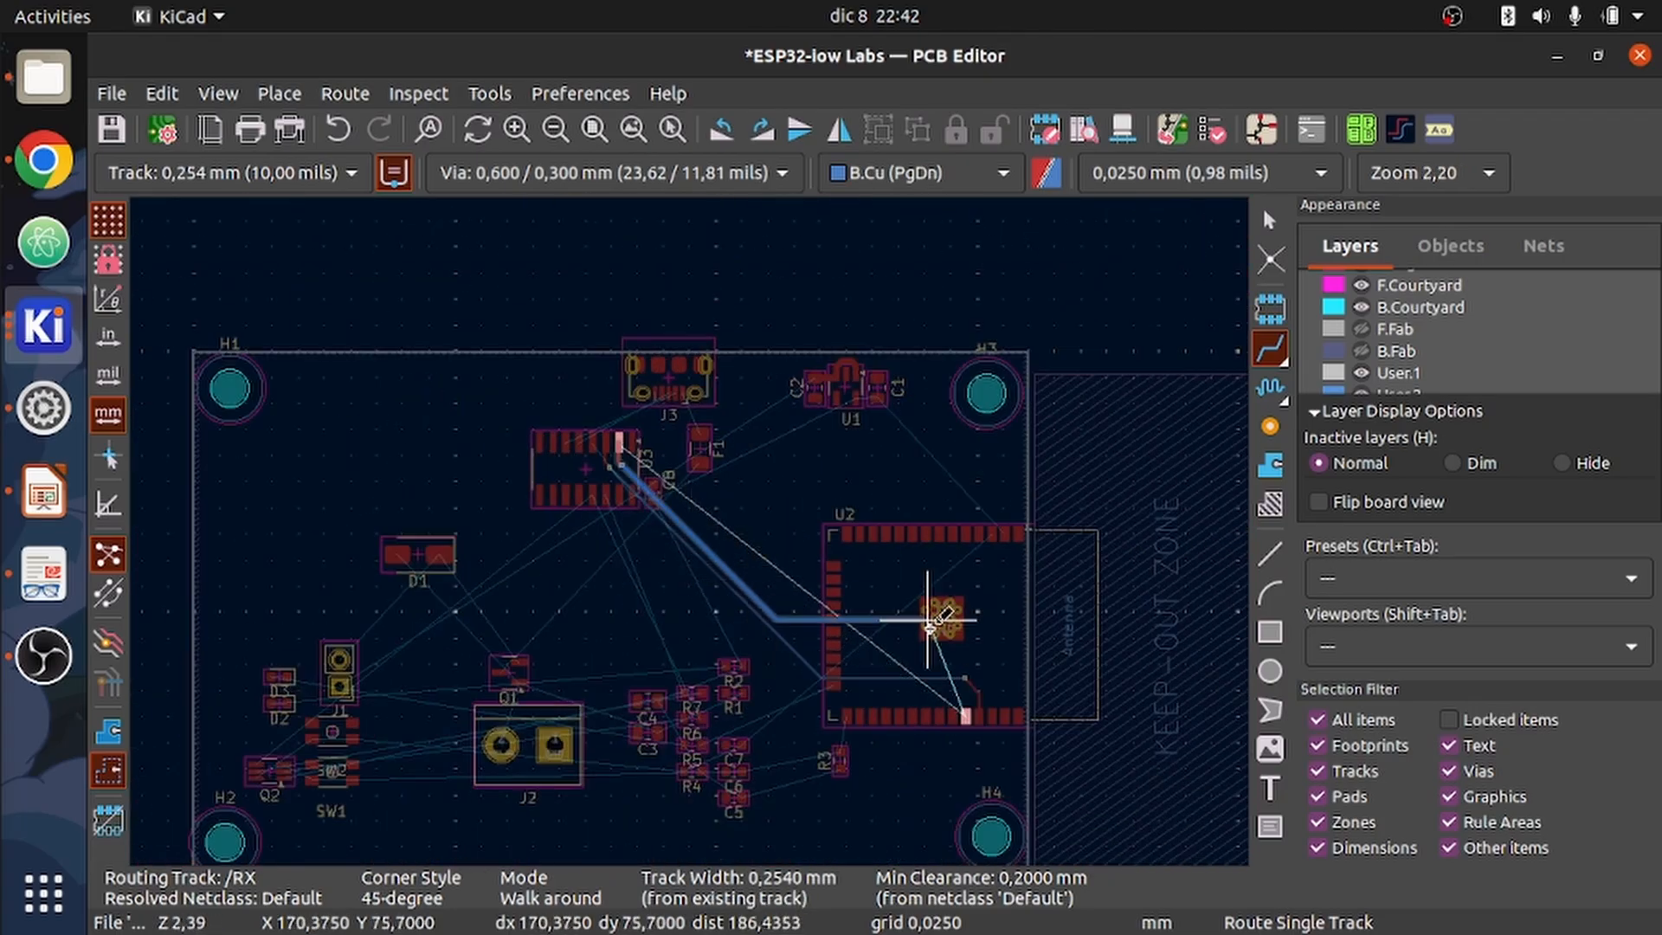
{"action": "scroll", "coordinate": [918, 675], "scroll_direction": "up", "scroll_amount": 3}
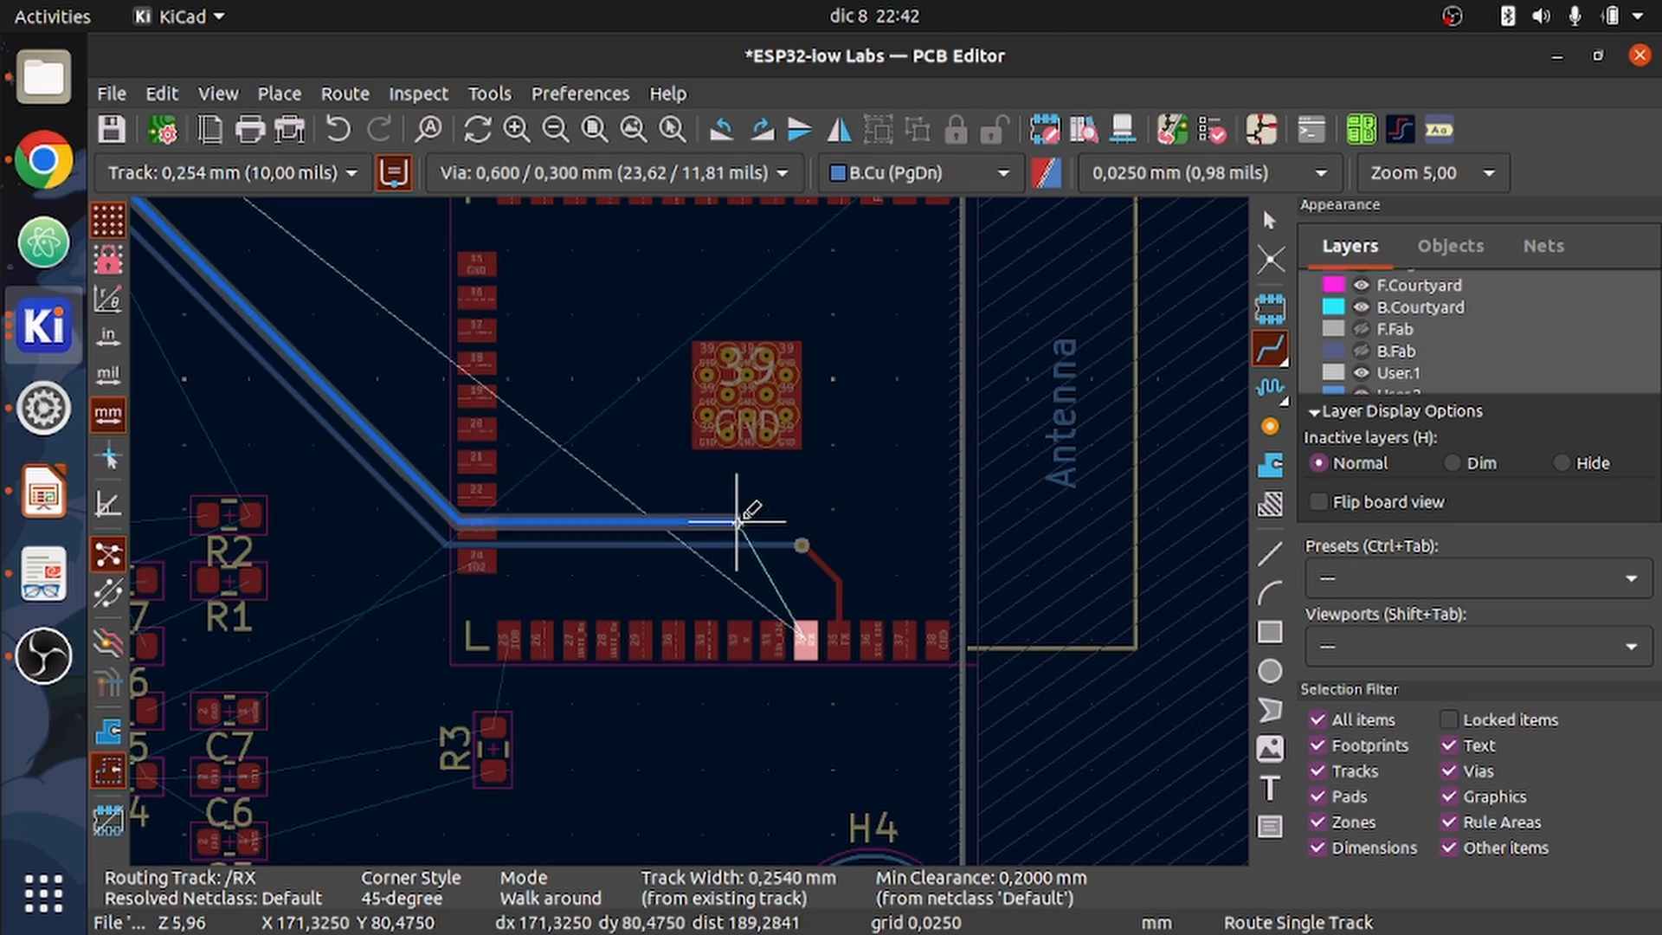
{"action": "left_click", "coordinate": [736, 520]}
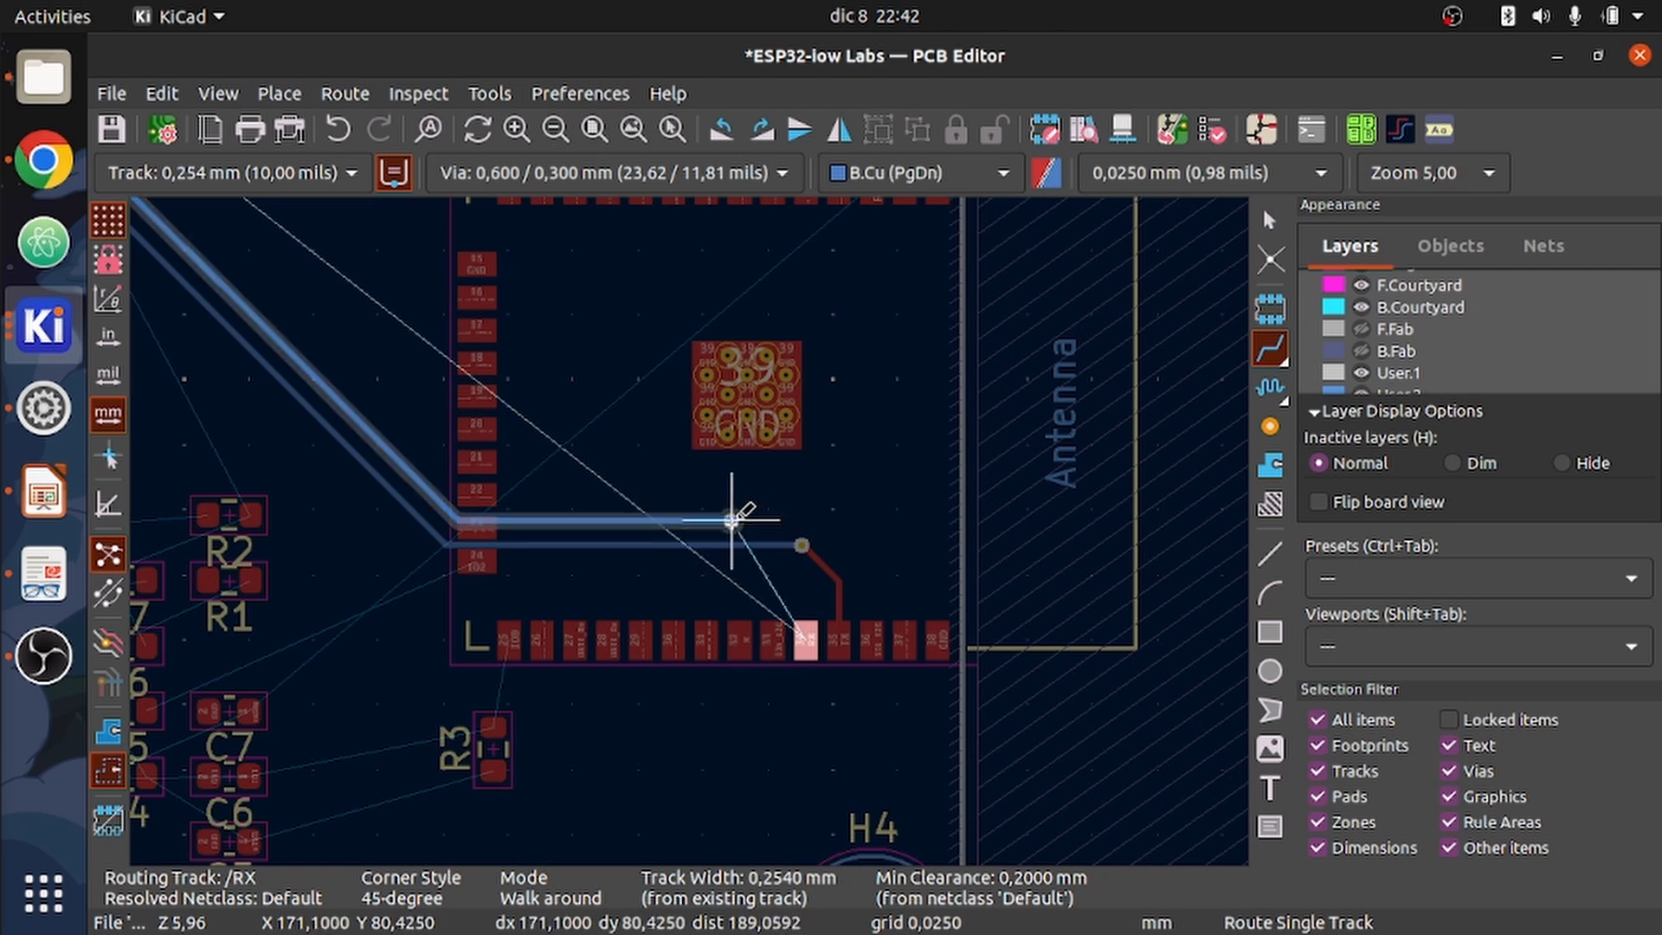
{"action": "key", "text": "v"}
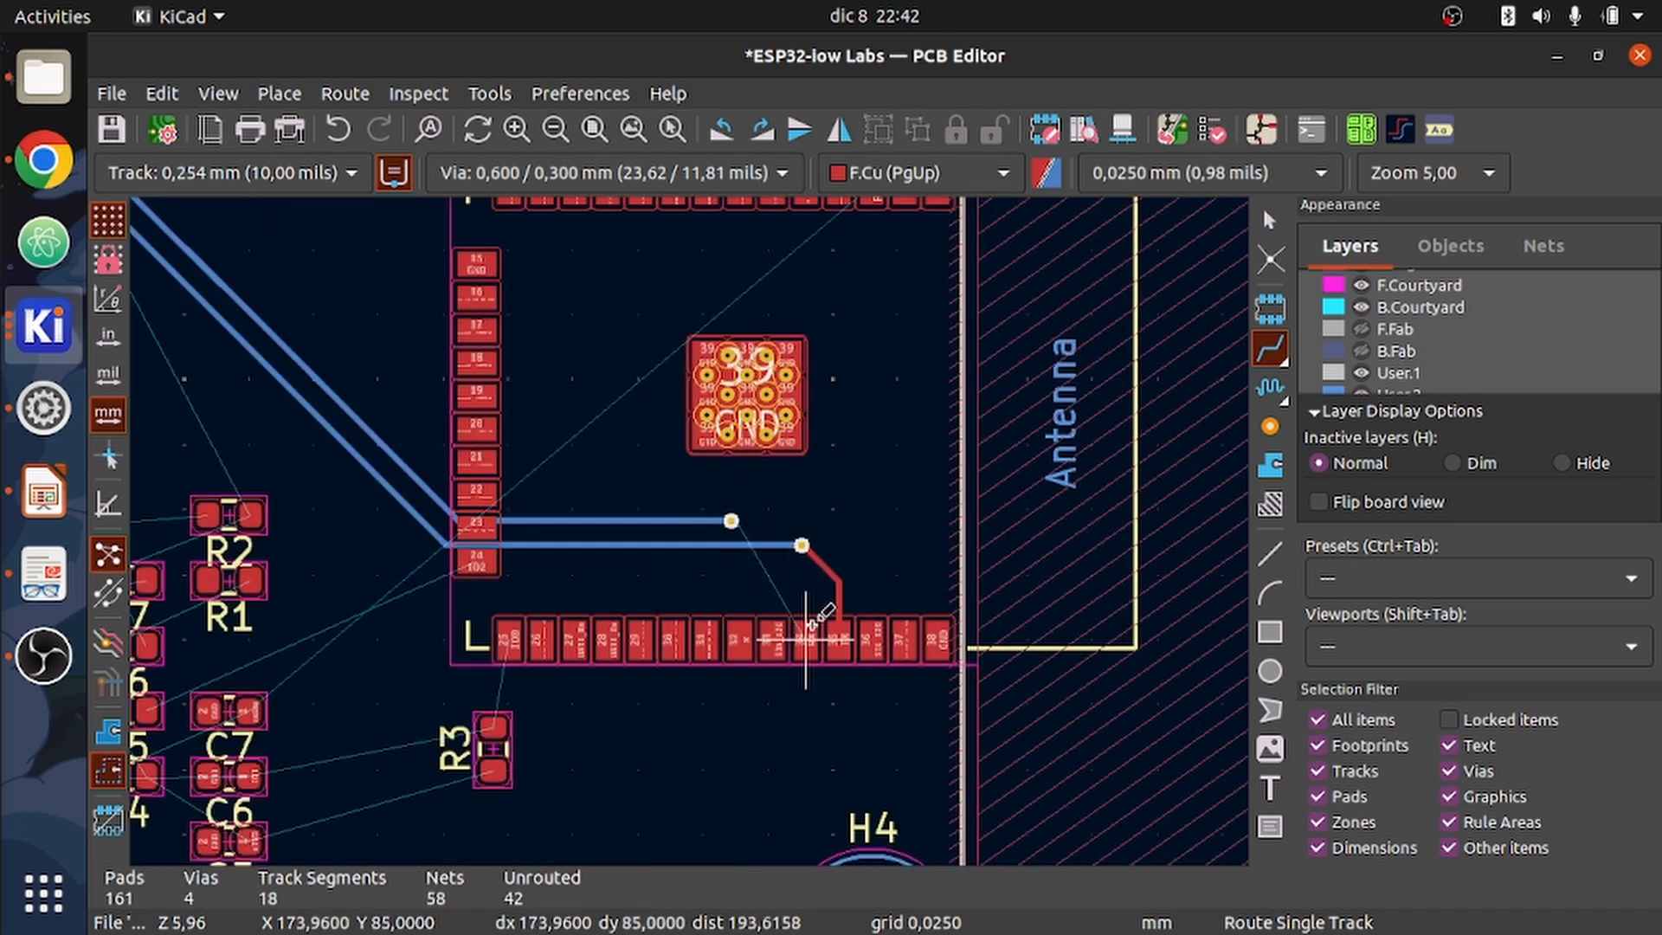
{"action": "left_click", "coordinate": [732, 523]}
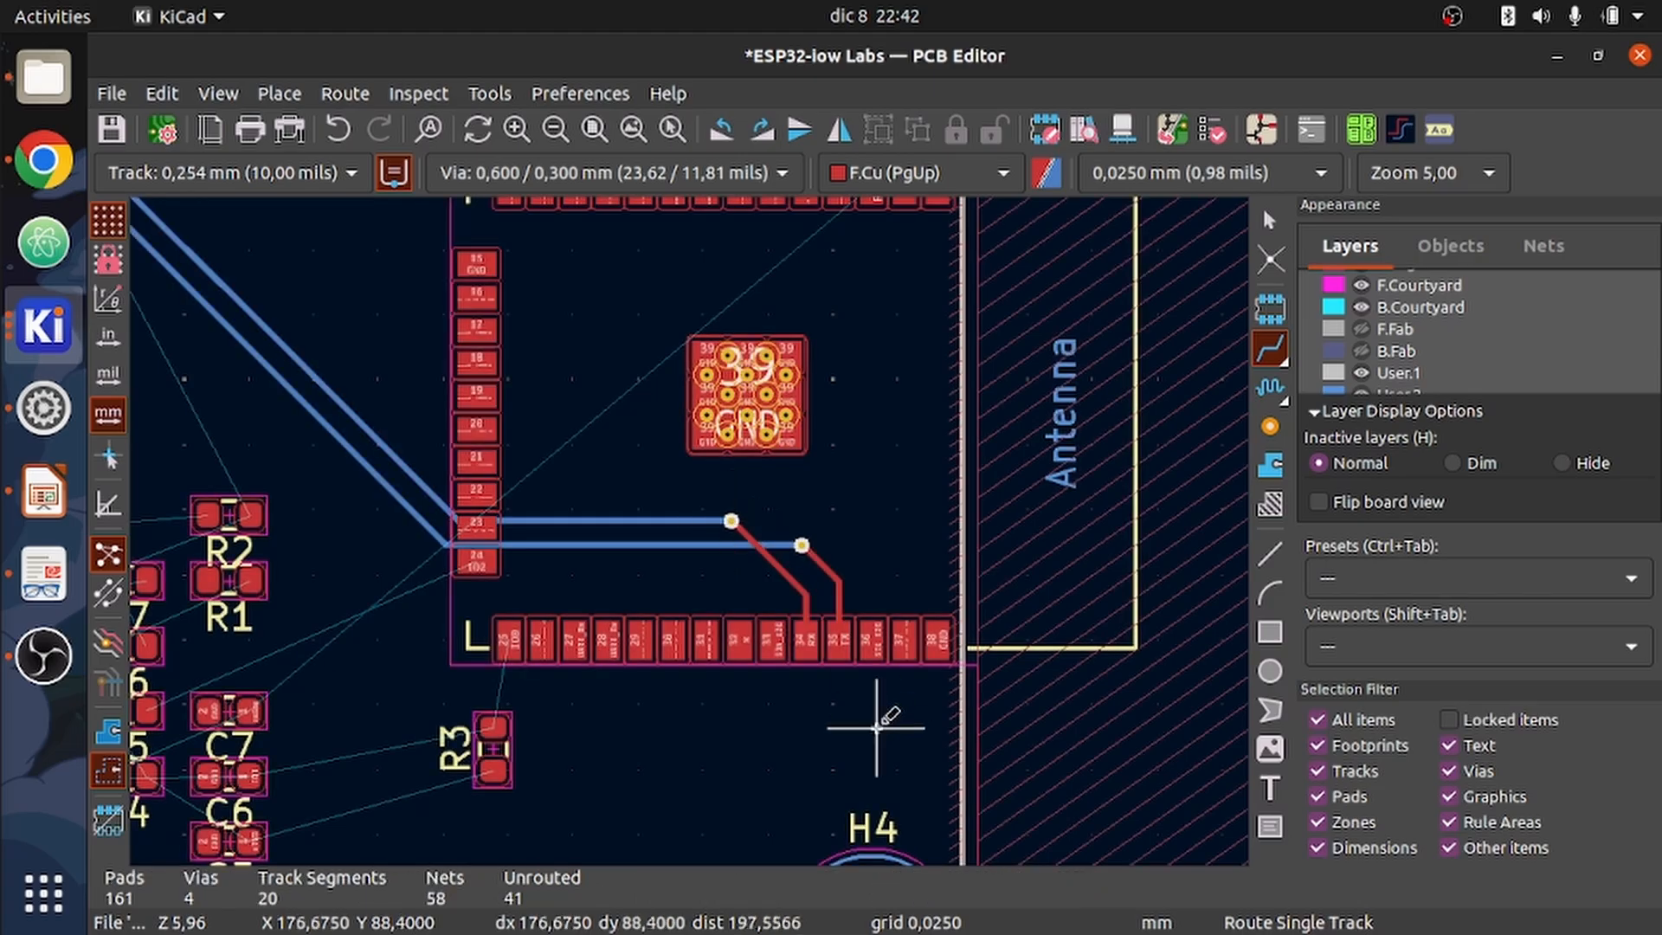
- Review the TX and RX tracks between U3 and U2 and the board's remaining unrouted connections, and leave the routing tool
{"action": "scroll", "coordinate": [837, 594], "scroll_direction": "up", "scroll_amount": 3}
{"action": "scroll", "coordinate": [690, 532], "scroll_direction": "down", "scroll_amount": 4}
{"action": "scroll", "coordinate": [690, 532], "scroll_direction": "down", "scroll_amount": 4}
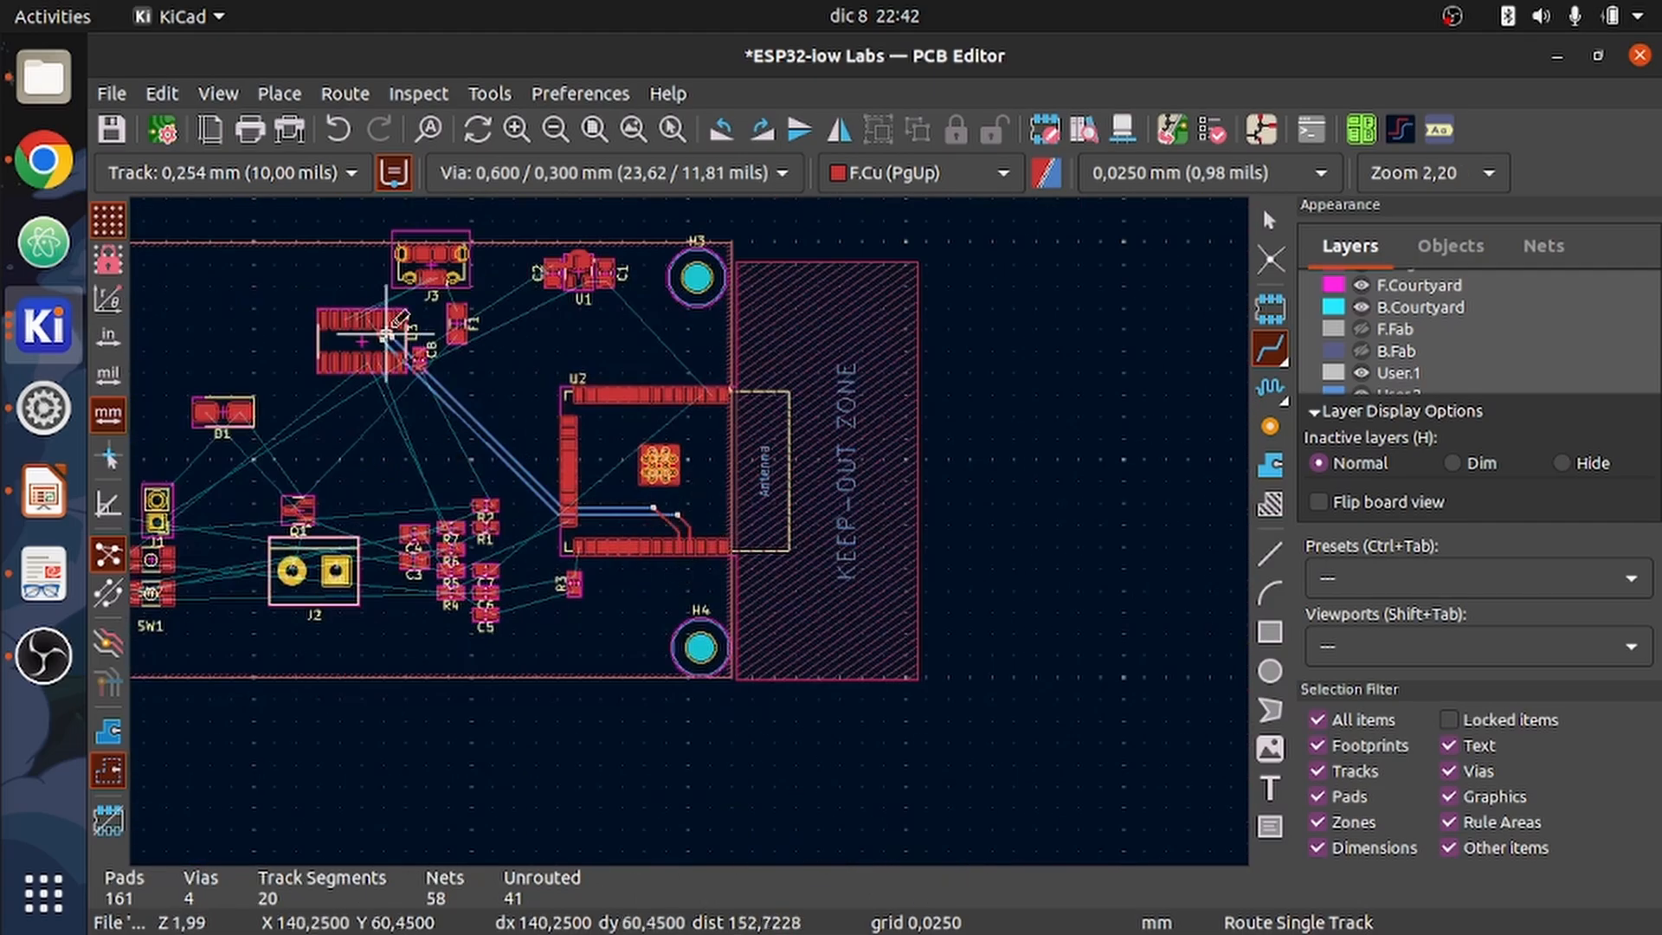
{"action": "scroll", "coordinate": [678, 541], "scroll_direction": "down", "scroll_amount": 5}
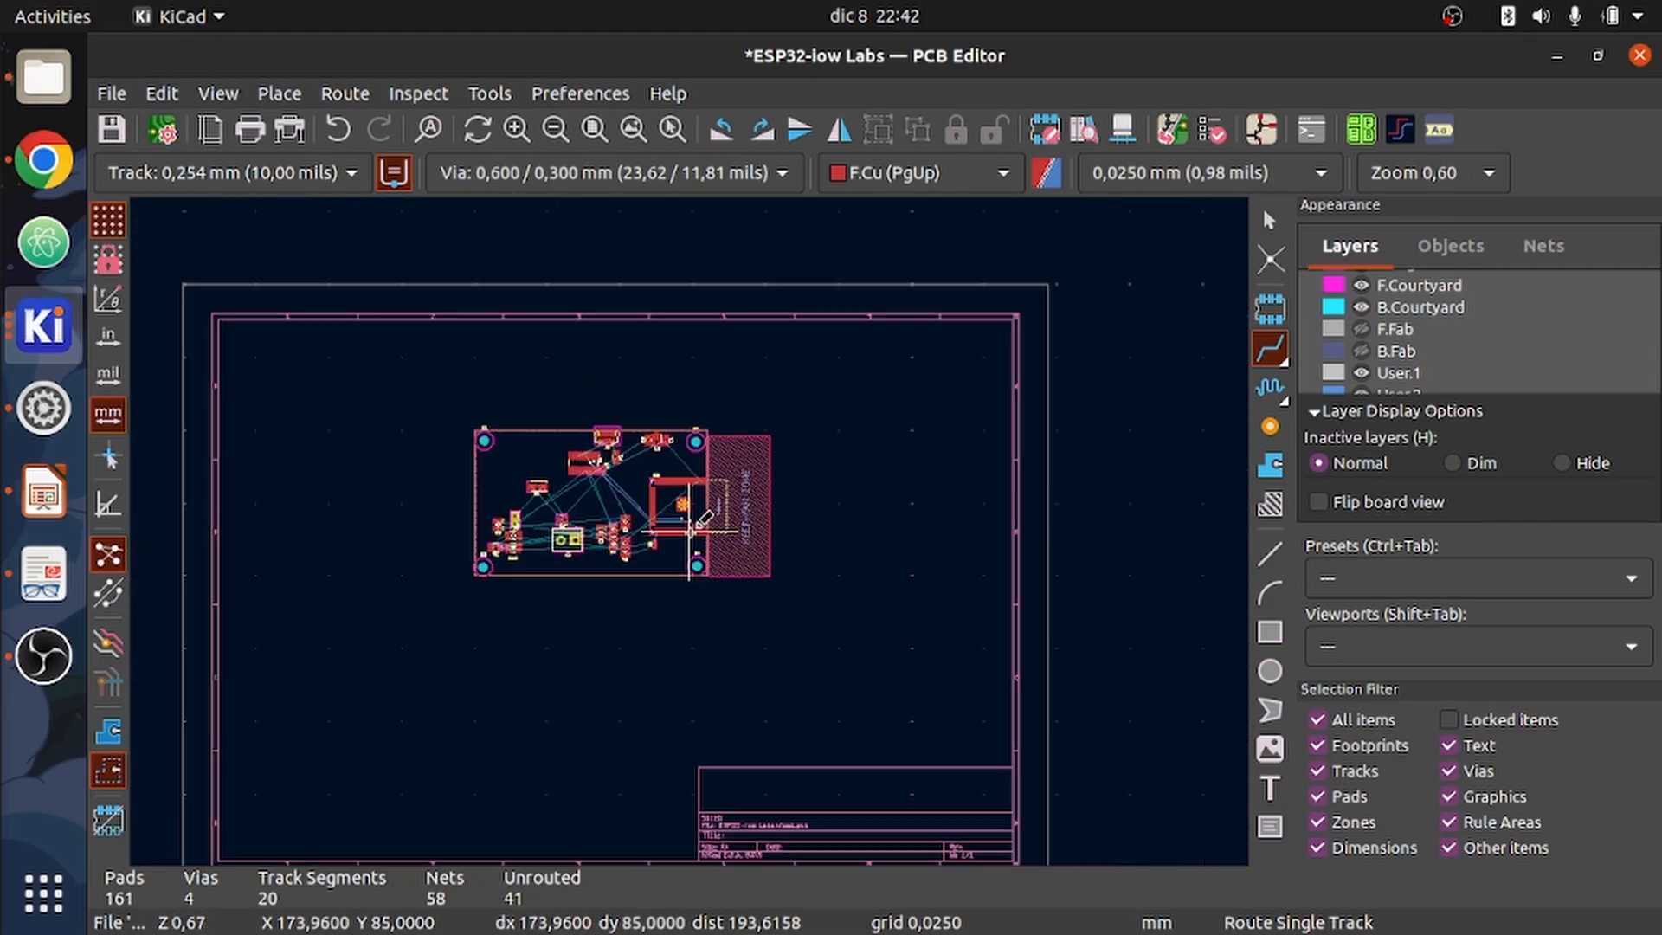
{"action": "scroll", "coordinate": [690, 515], "scroll_direction": "up", "scroll_amount": 4}
{"action": "scroll", "coordinate": [691, 514], "scroll_direction": "up", "scroll_amount": 3}
{"action": "scroll", "coordinate": [702, 515], "scroll_direction": "down", "scroll_amount": 4}
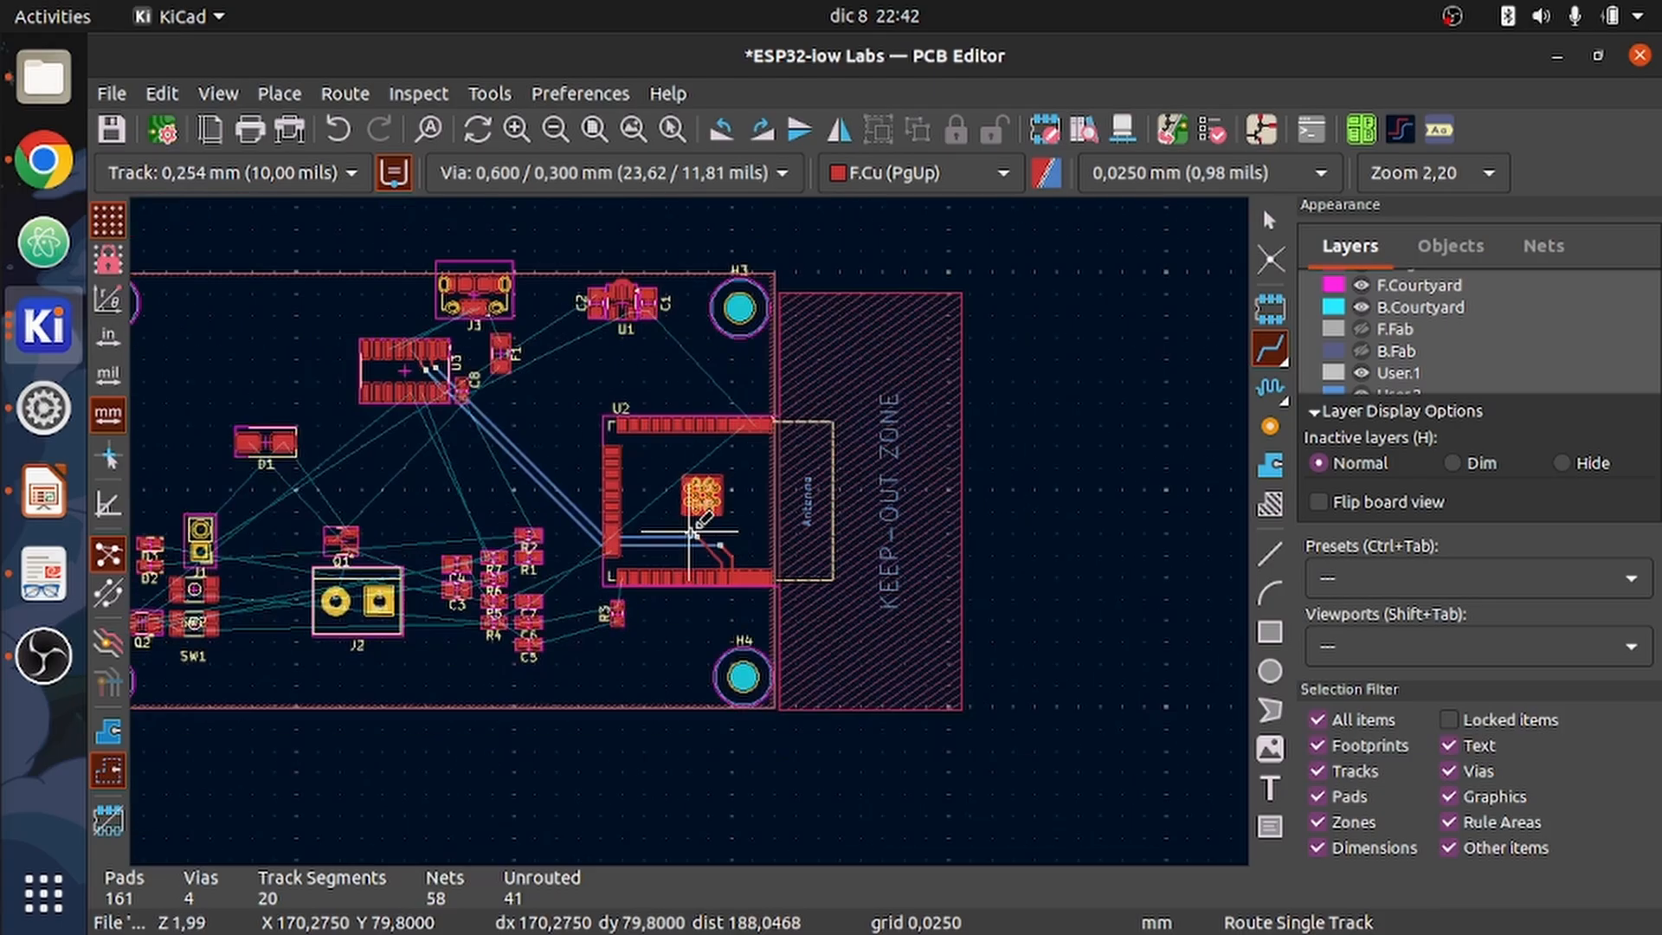
{"action": "scroll", "coordinate": [327, 554], "scroll_direction": "up", "scroll_amount": 2}
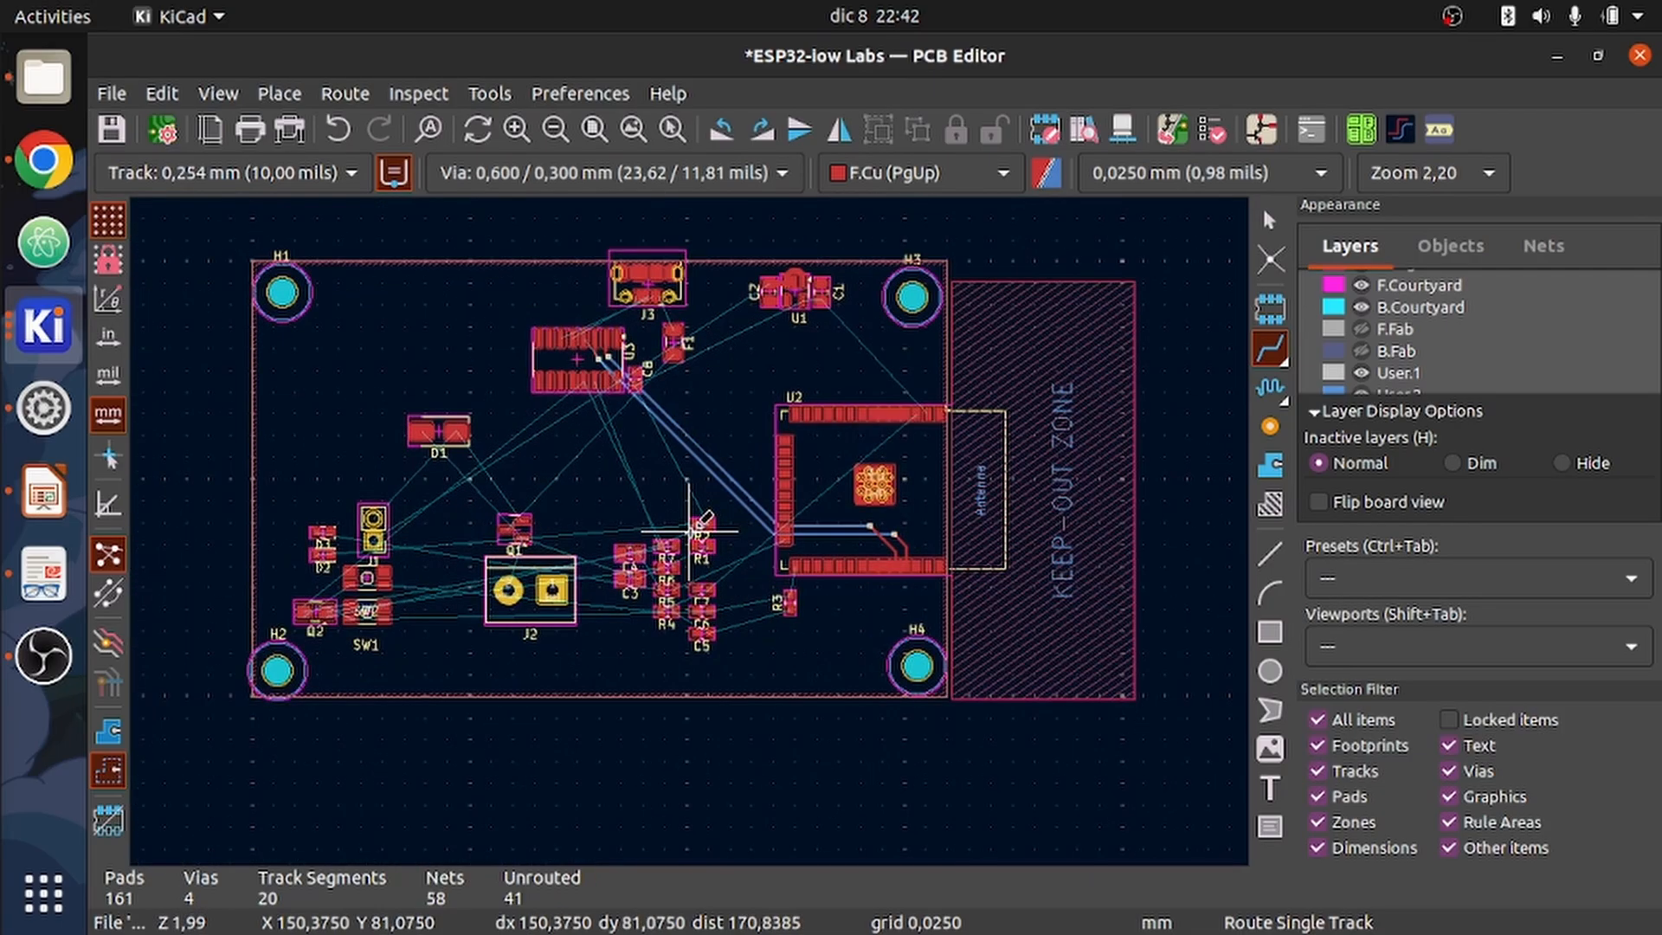
{"action": "key", "text": "Escape"}
{"action": "scroll", "coordinate": [690, 531], "scroll_direction": "down", "scroll_amount": 2}
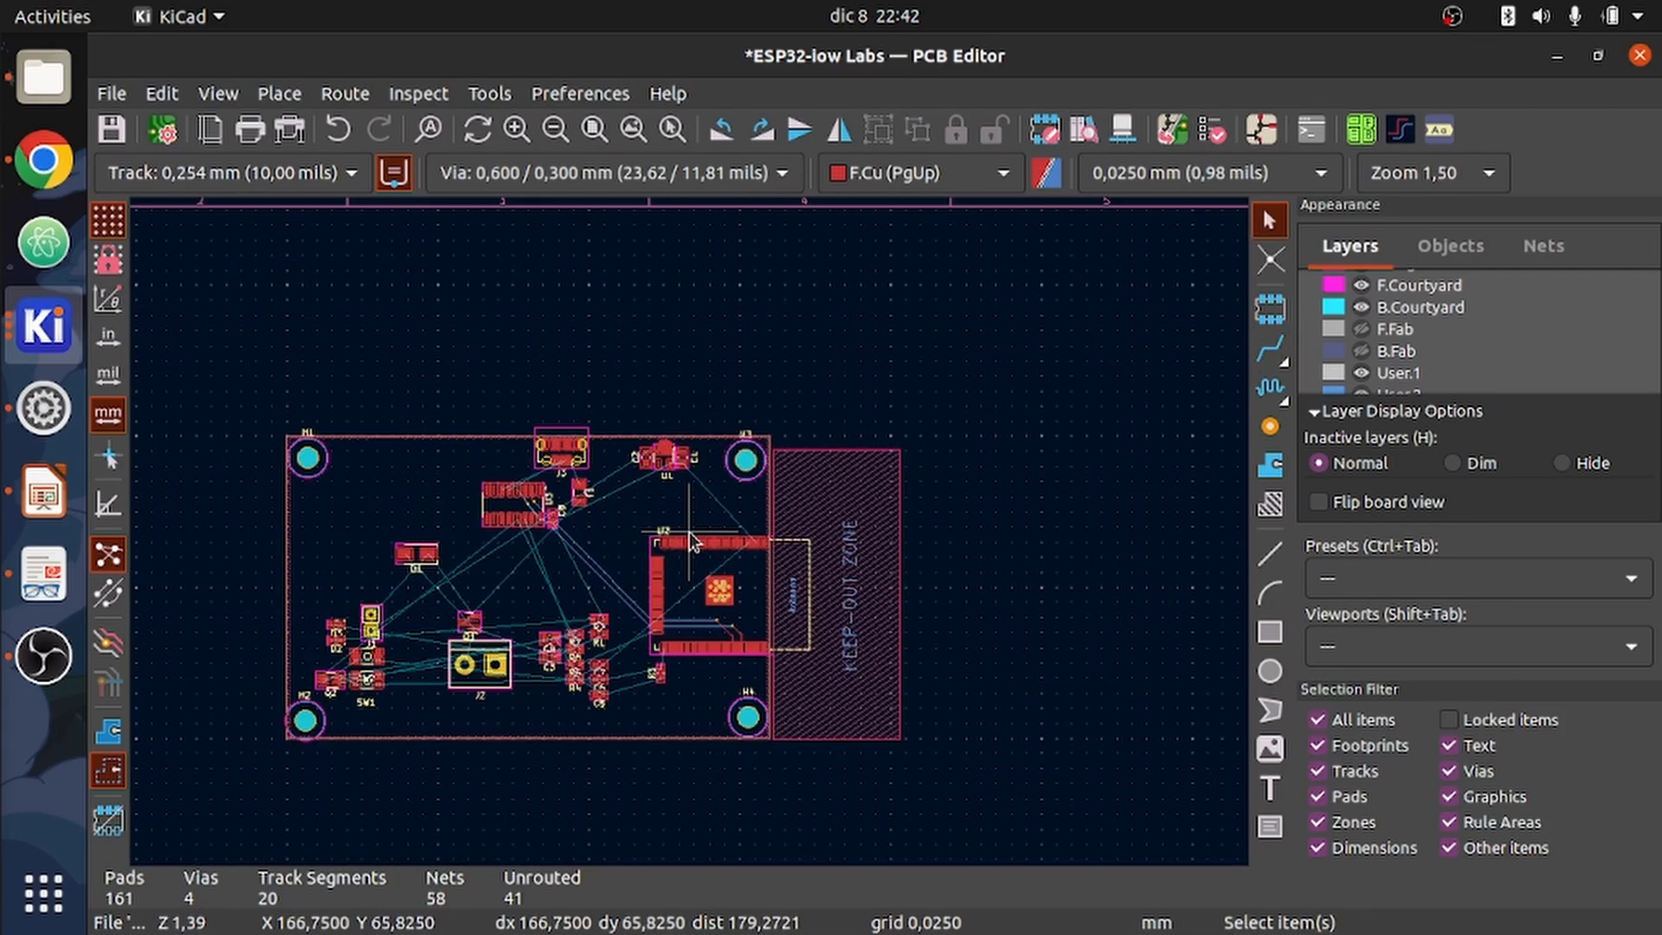
{"action": "middle_click_drag", "start_coordinate": [689, 532], "coordinate": [983, 563]}
{"action": "scroll", "coordinate": [927, 573], "scroll_direction": "up", "scroll_amount": 1}
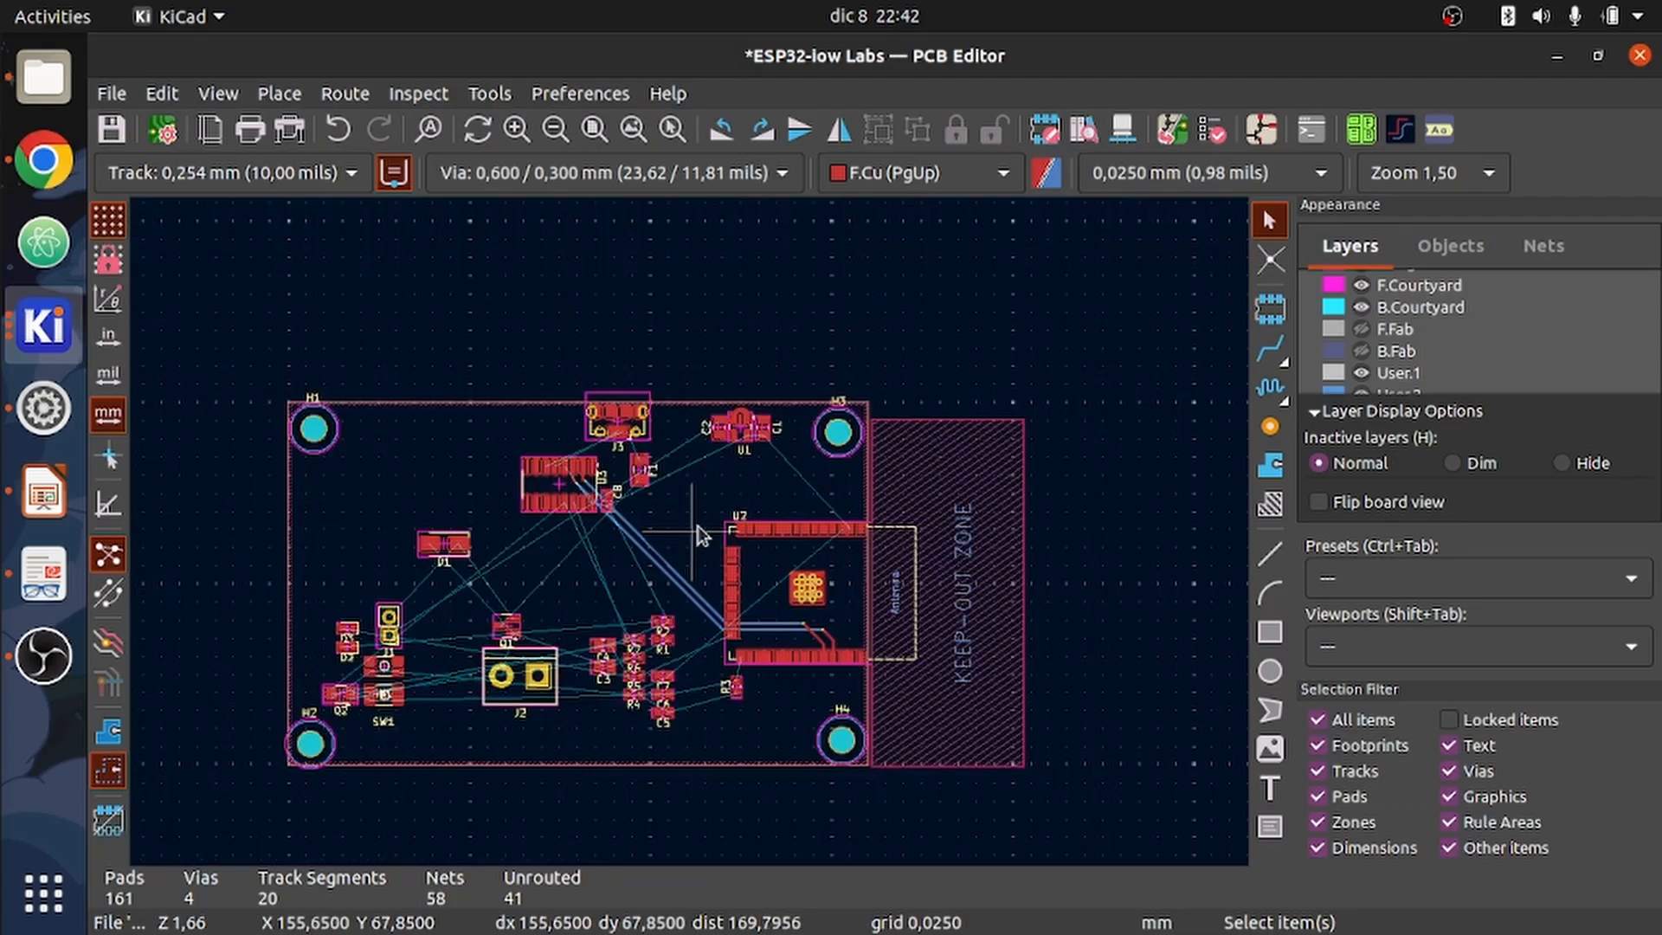
{"action": "scroll", "coordinate": [748, 534], "scroll_direction": "up", "scroll_amount": 2}
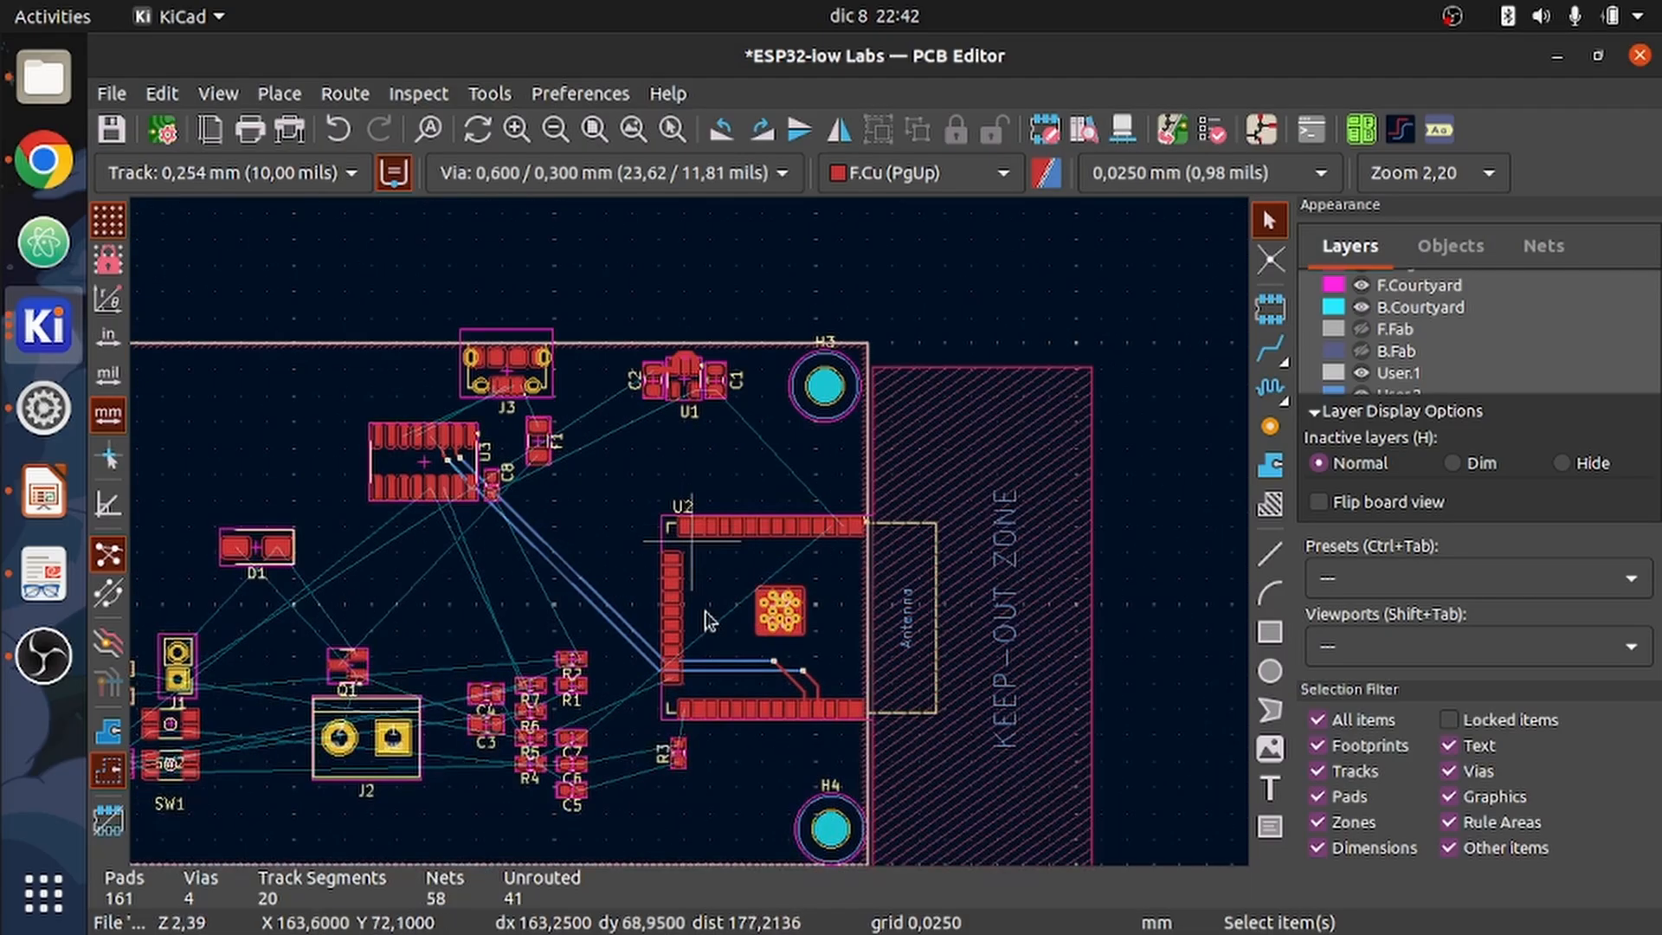
{"action": "scroll", "coordinate": [706, 645], "scroll_direction": "down", "scroll_amount": 1}
{"action": "middle_click_drag", "start_coordinate": [617, 494], "coordinate": [896, 555]}
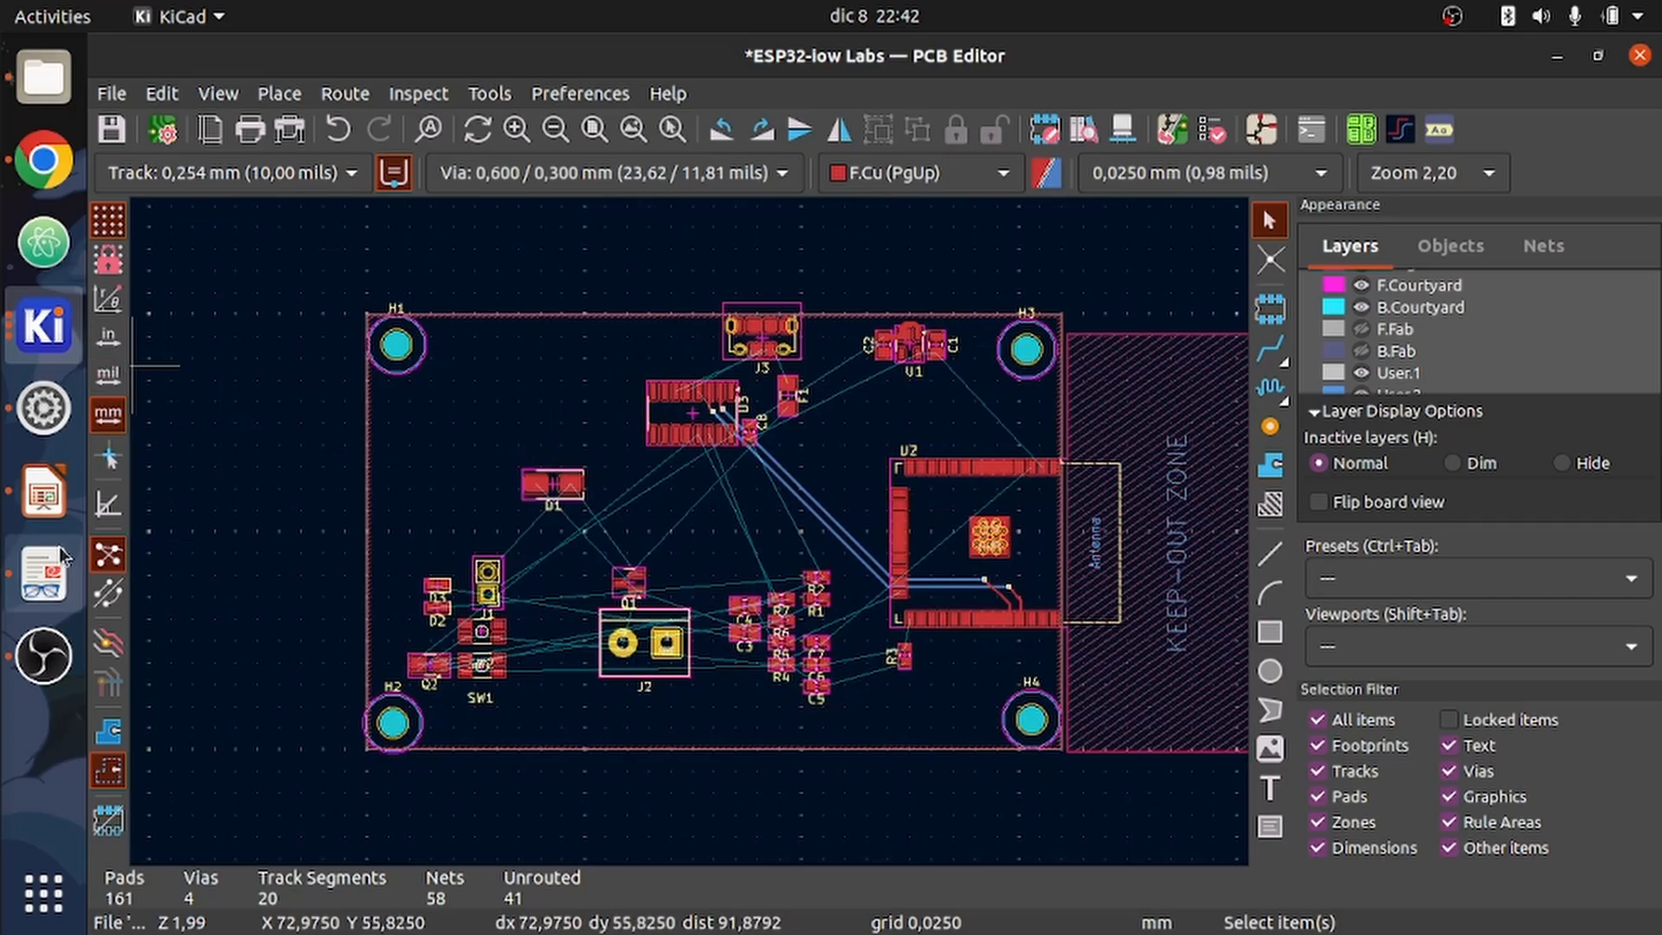
- Switch to Actividad_Taller_de_PCB.pdf and read Exercise 3 steps a and b on importing components and drawing the board outline
{"action": "left_click", "coordinate": [44, 574]}
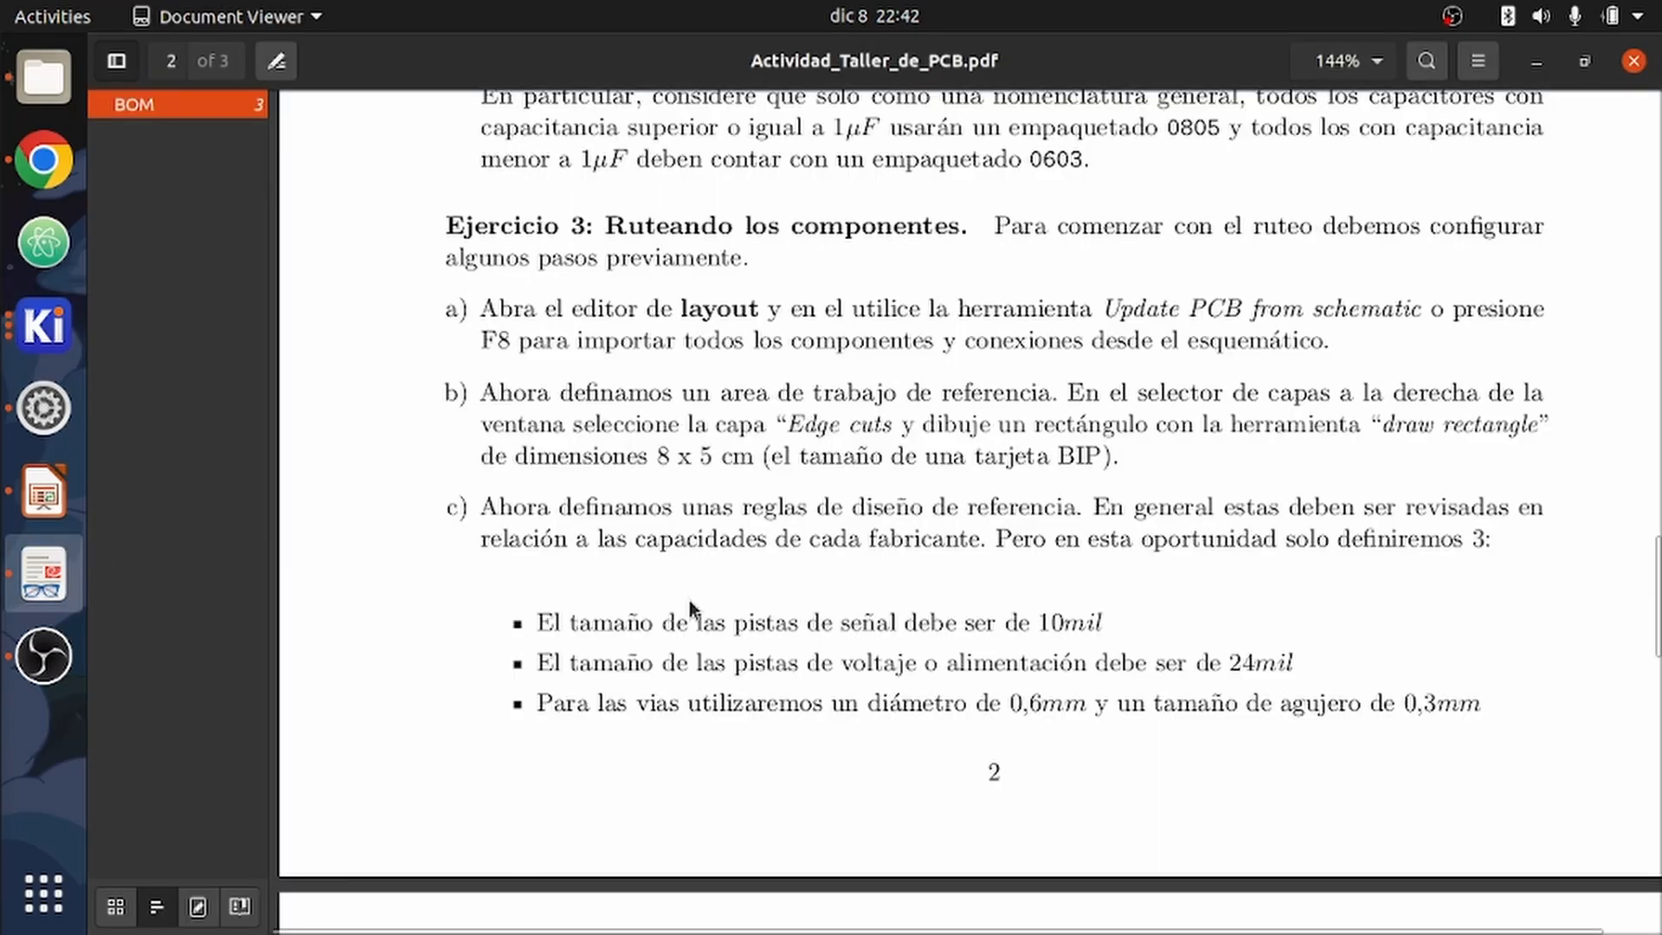
{"action": "left_click_drag", "start_coordinate": [539, 633], "coordinate": [985, 629]}
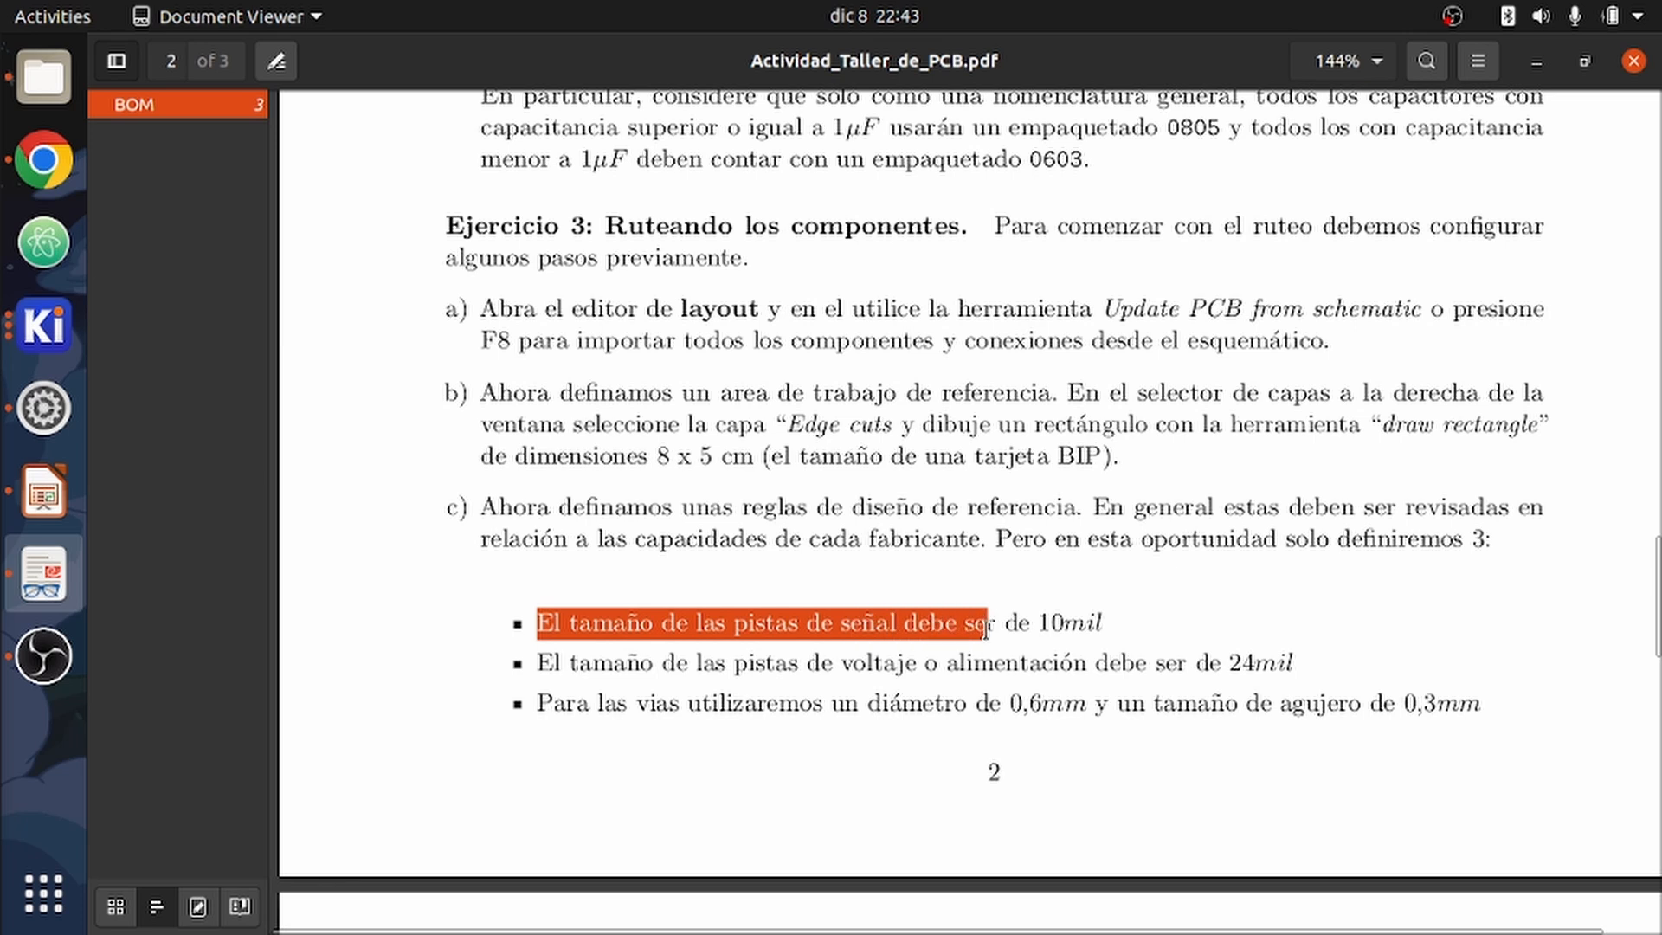
{"action": "left_click_drag", "start_coordinate": [572, 313], "coordinate": [1318, 344]}
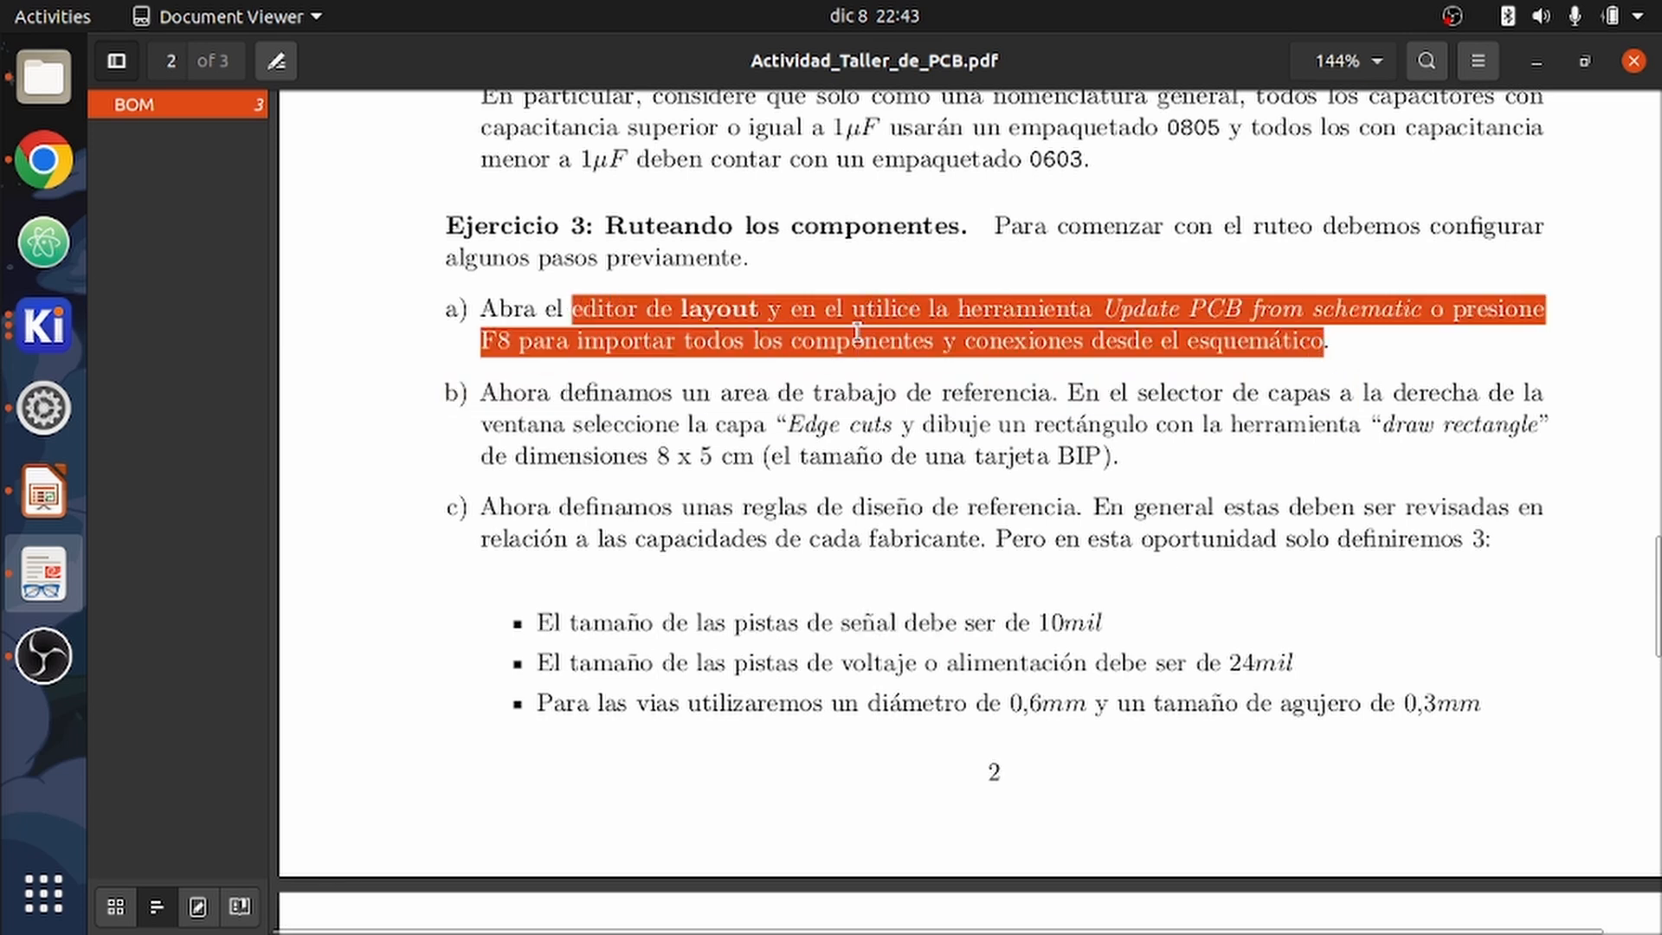
{"action": "left_click_drag", "start_coordinate": [522, 400], "coordinate": [1137, 480]}
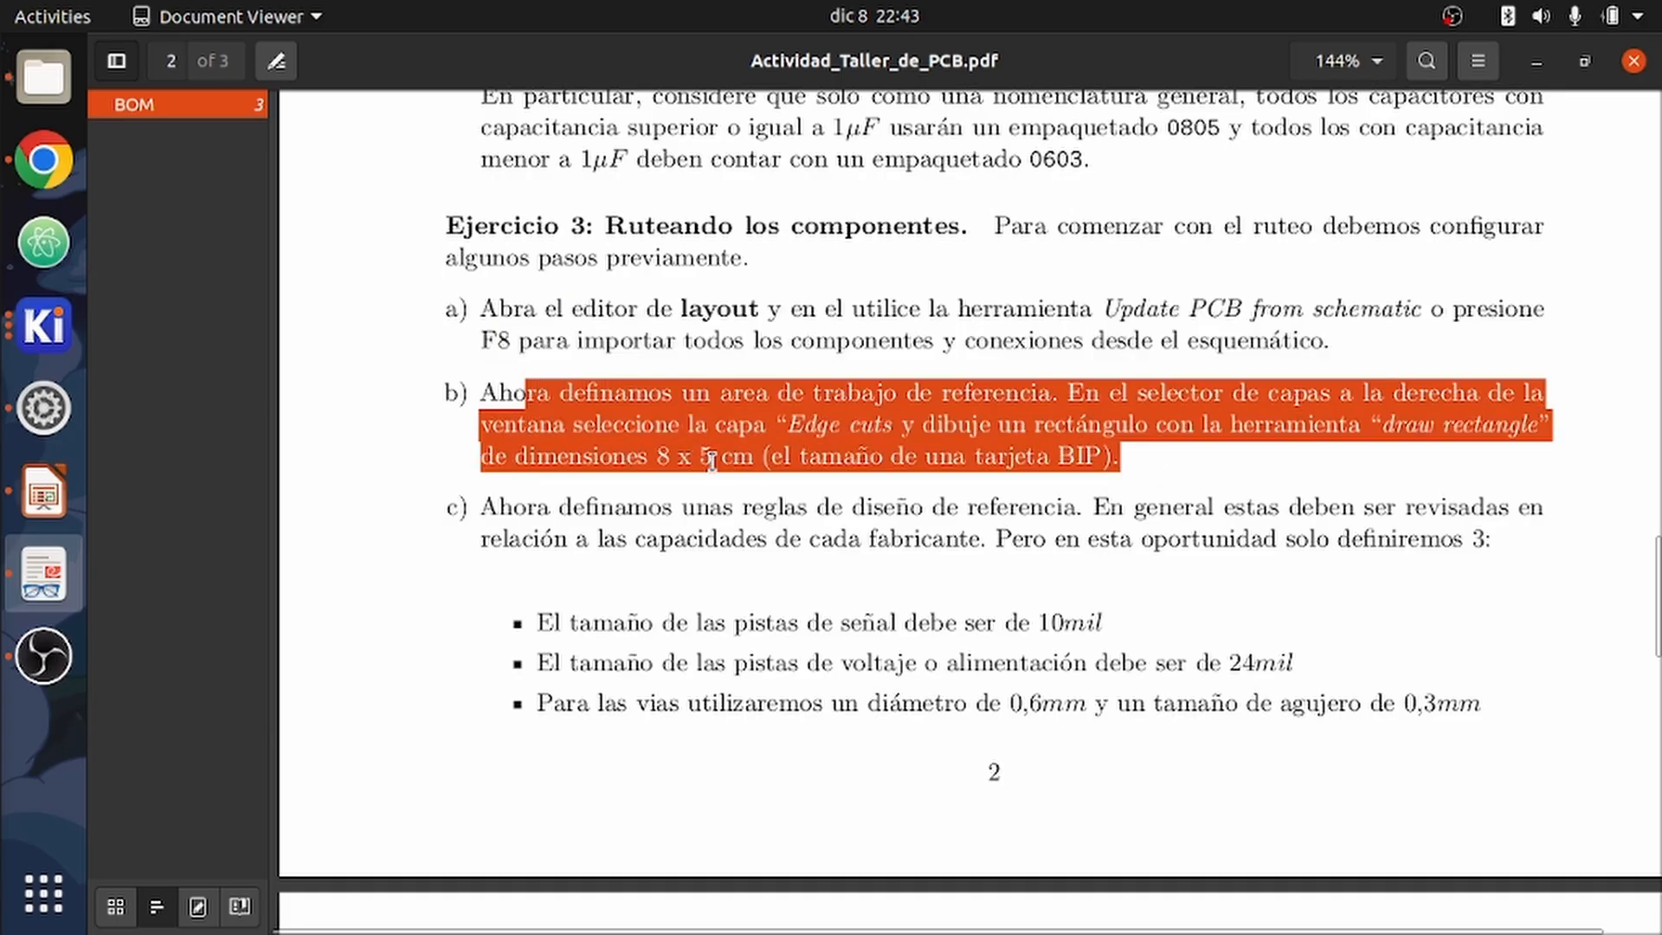
{"action": "left_click", "coordinate": [997, 467]}
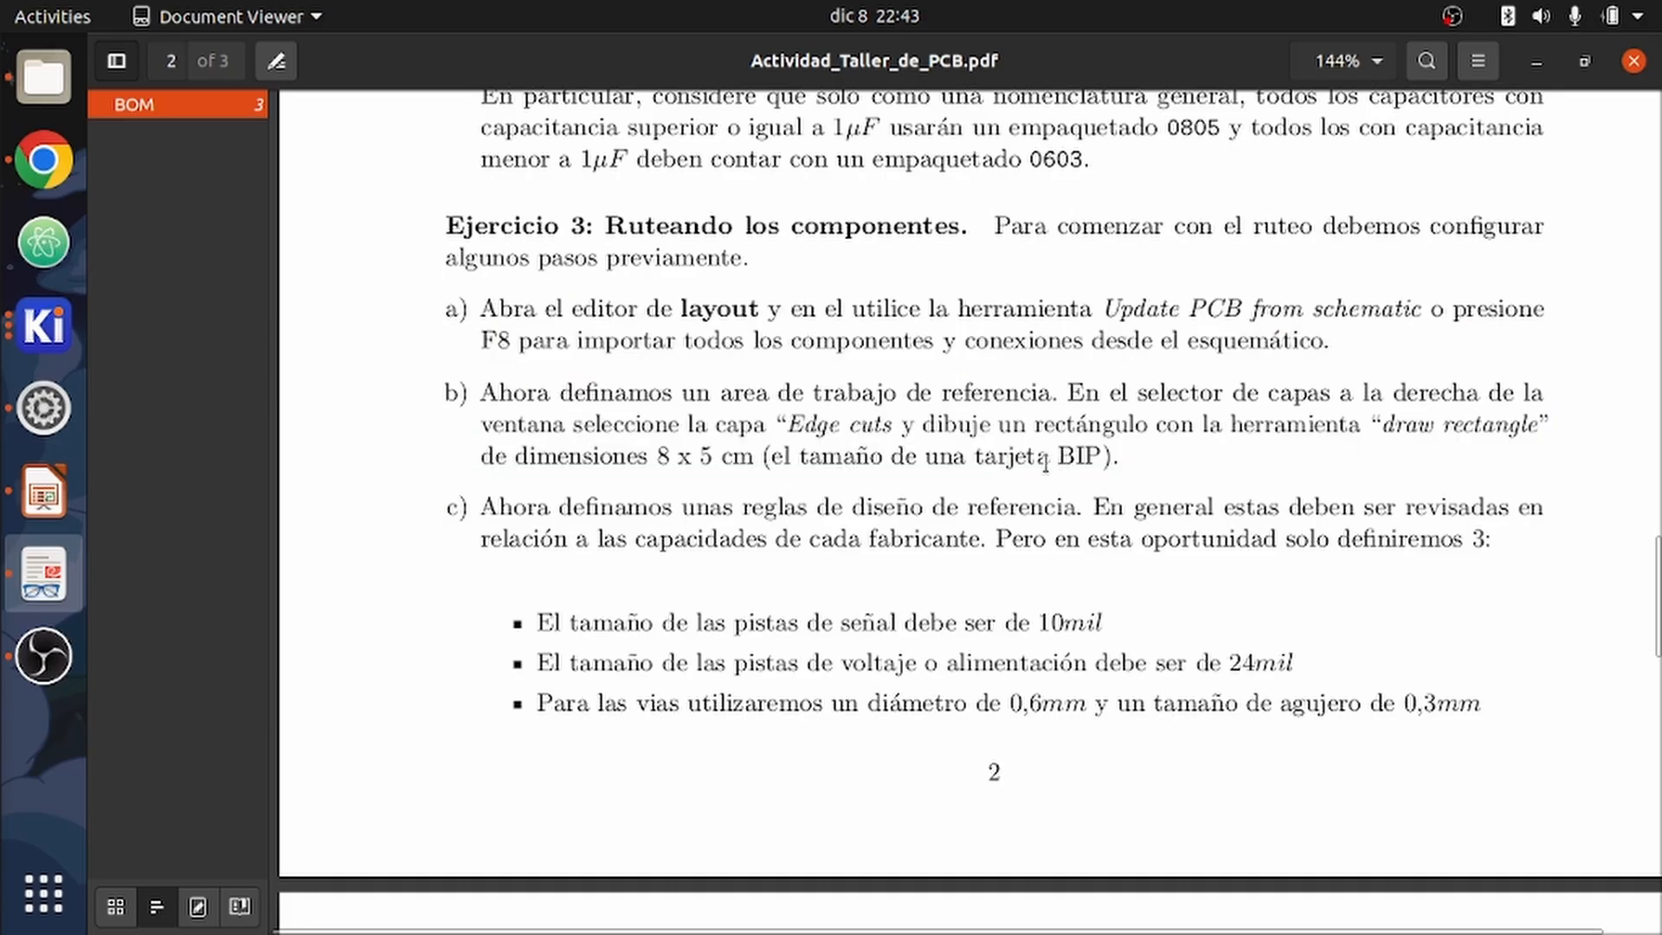
- Read the design rules for tracks and vias, the placement and routing task, and the BOM, and return to the PCB Editor
{"action": "scroll", "coordinate": [1049, 458], "scroll_direction": "down", "scroll_amount": 2}
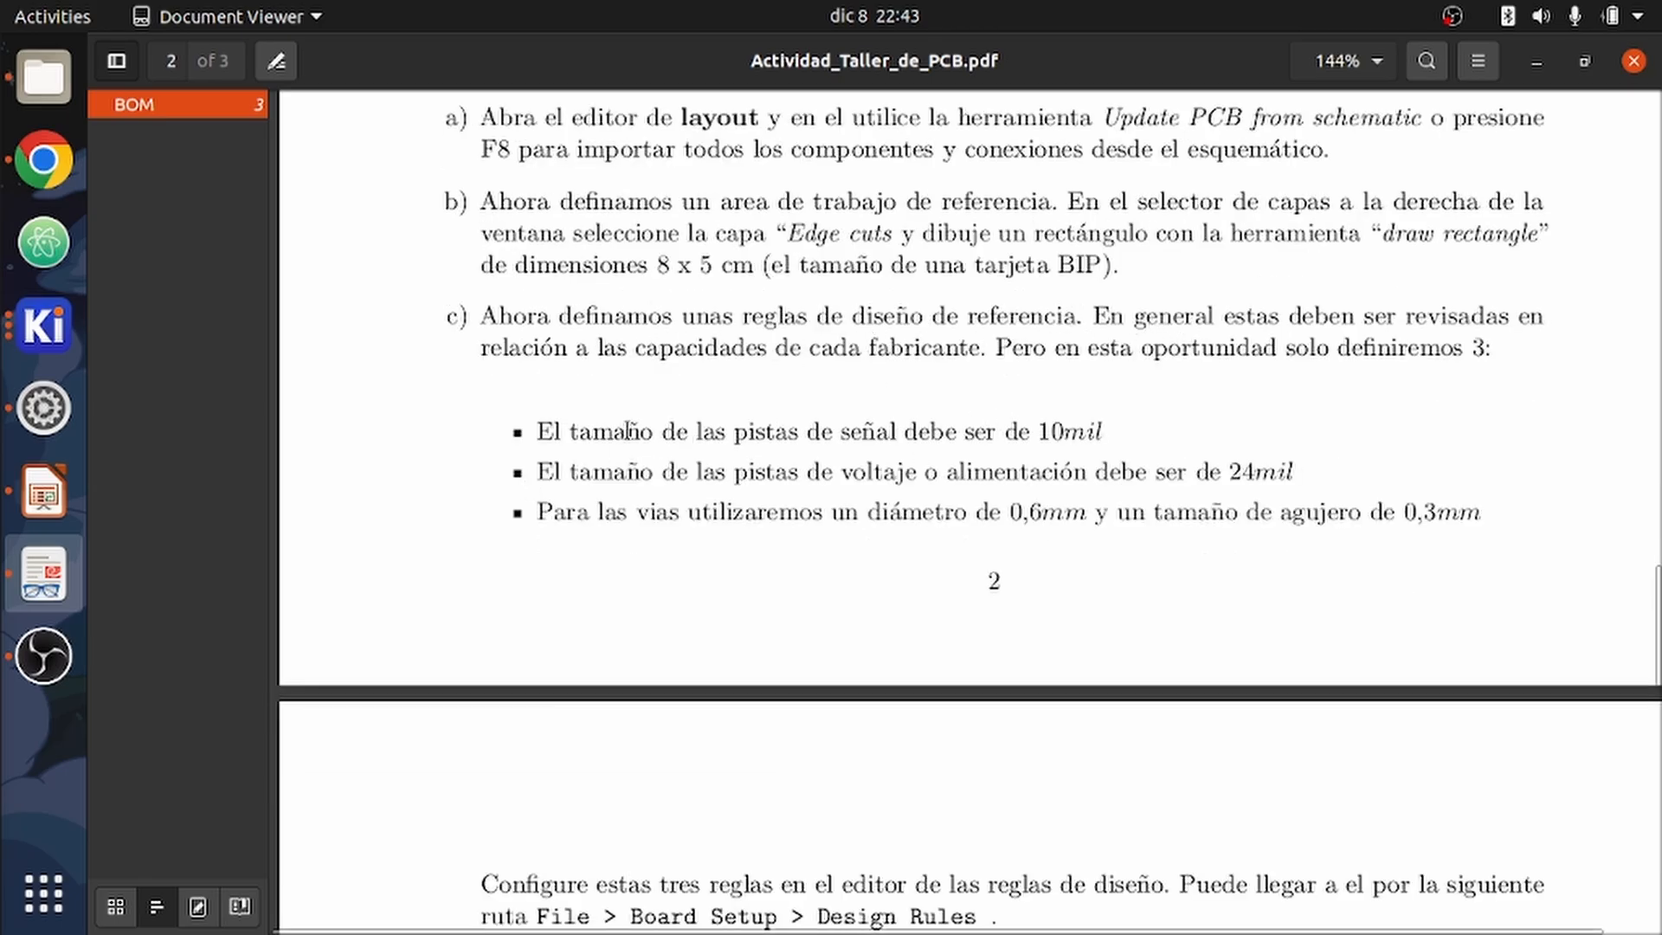
{"action": "scroll", "coordinate": [628, 430], "scroll_direction": "down", "scroll_amount": 2}
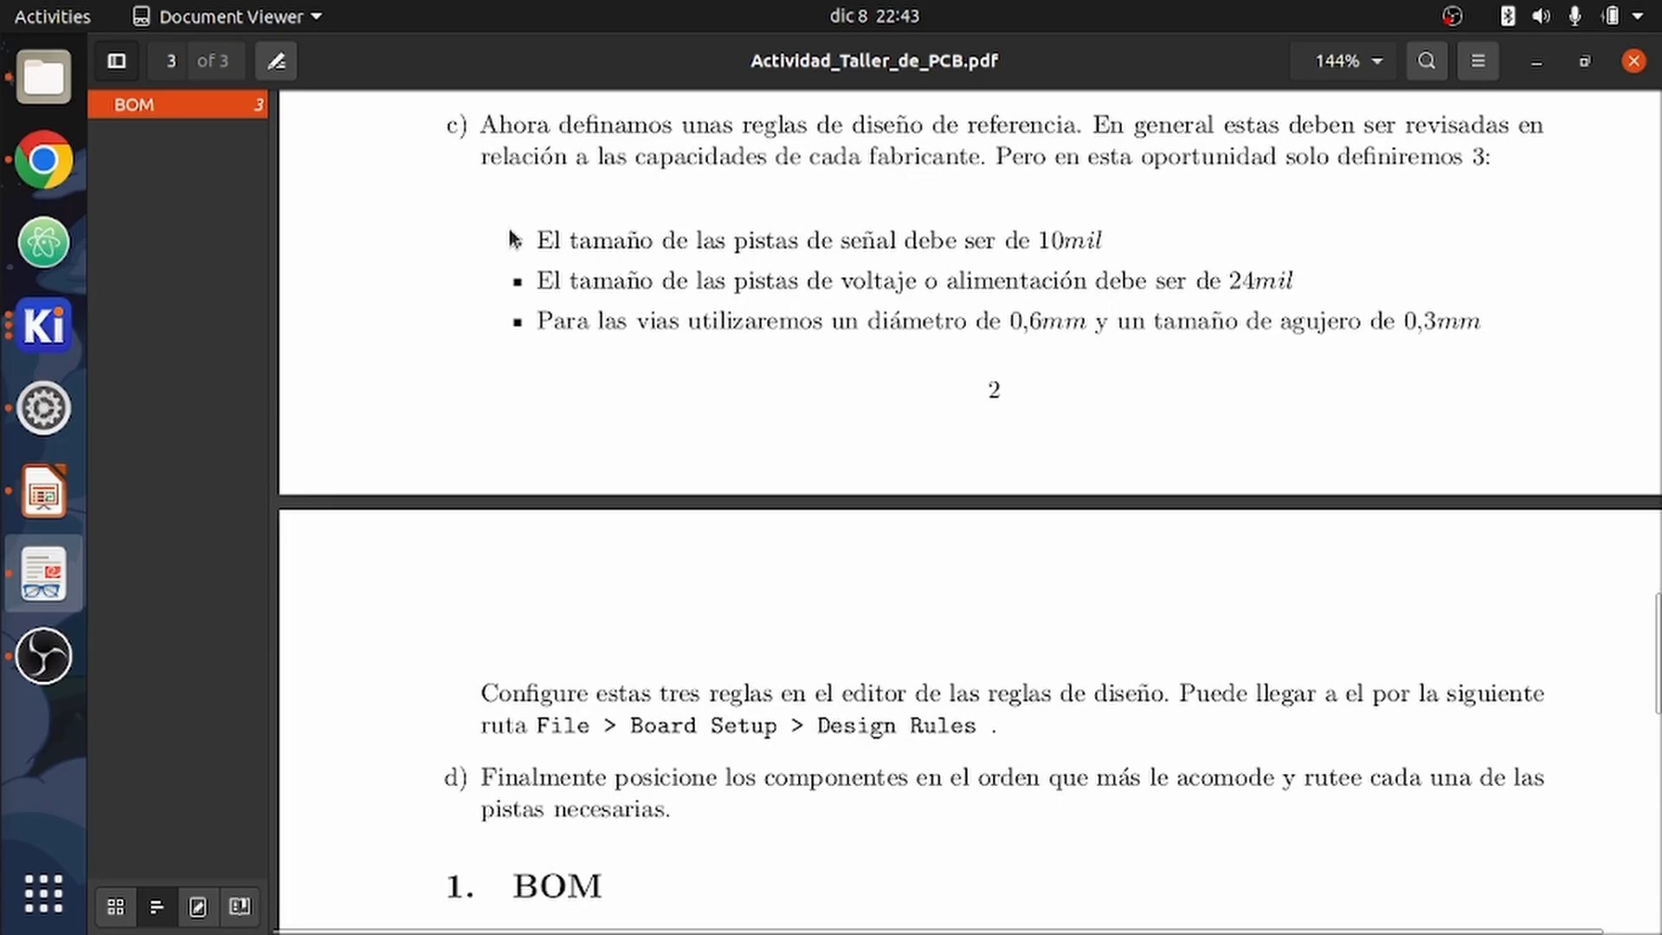
{"action": "left_click_drag", "start_coordinate": [552, 240], "coordinate": [1122, 238]}
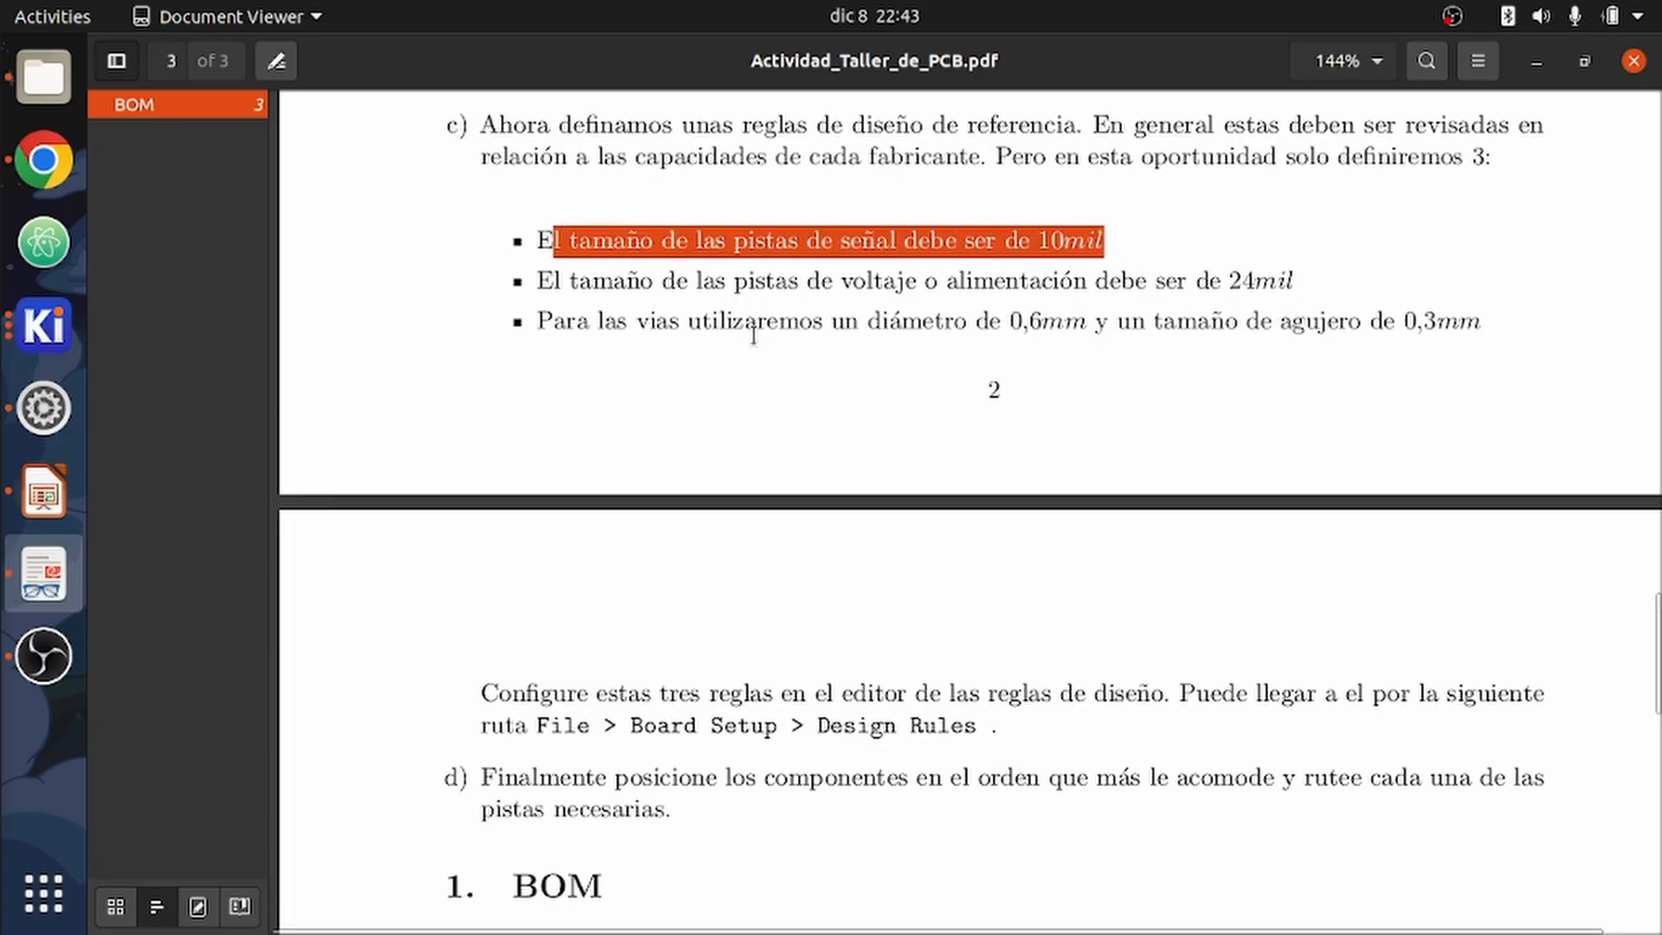
{"action": "scroll", "coordinate": [1409, 322], "scroll_direction": "down", "scroll_amount": 3}
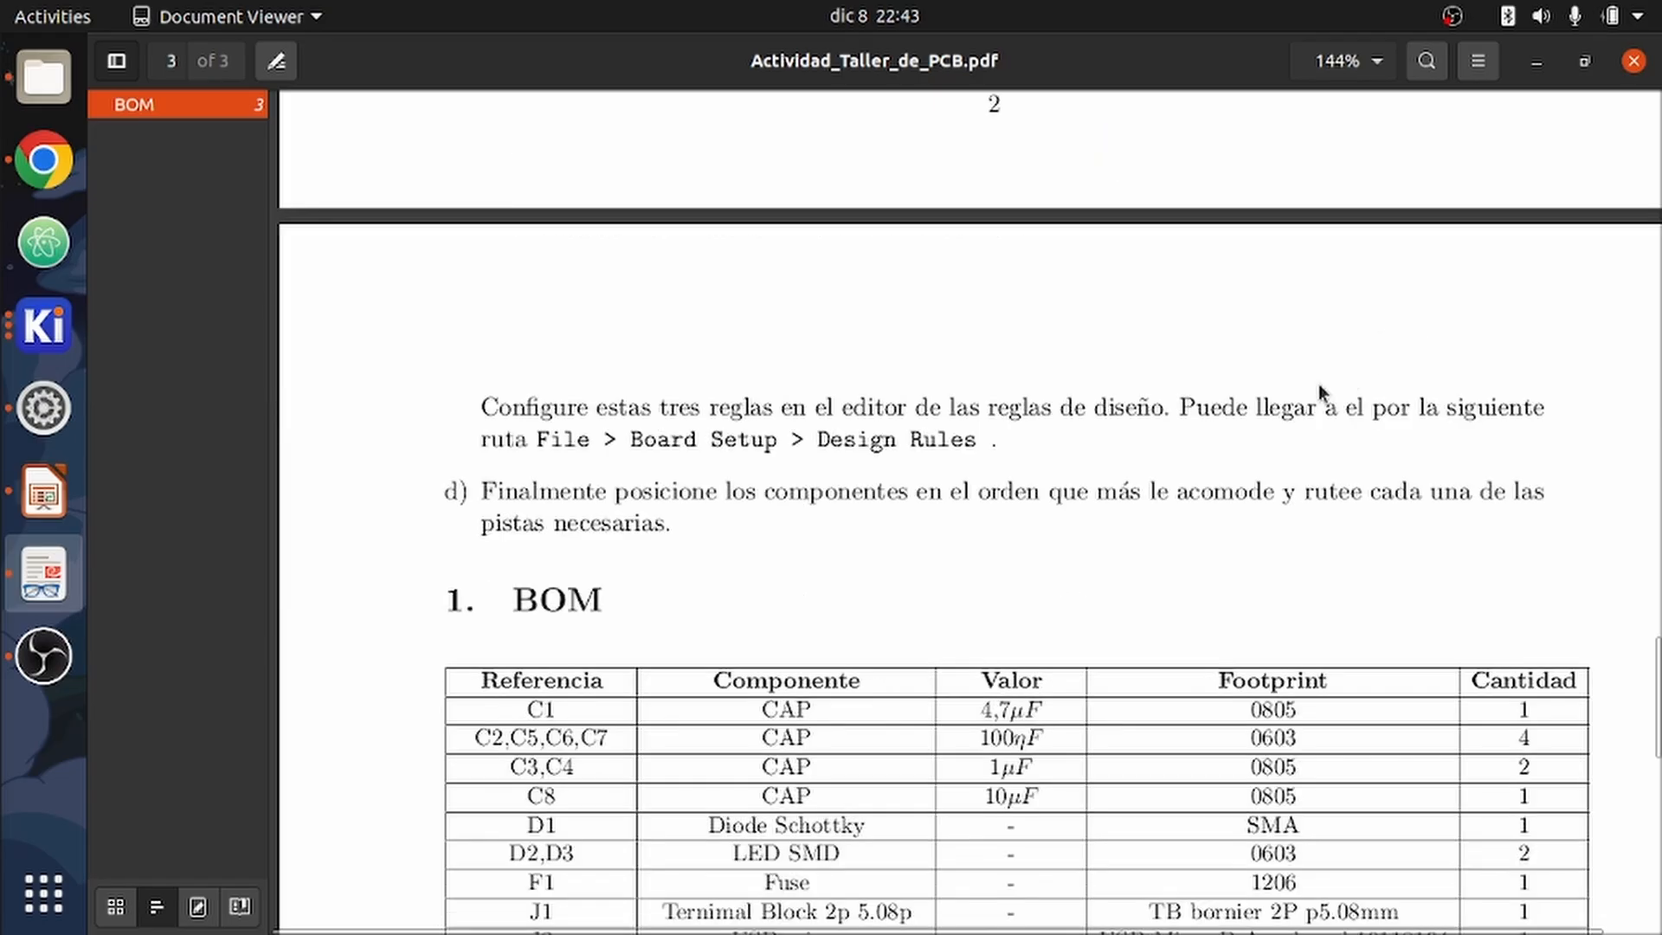
{"action": "scroll", "coordinate": [943, 438], "scroll_direction": "down", "scroll_amount": 1}
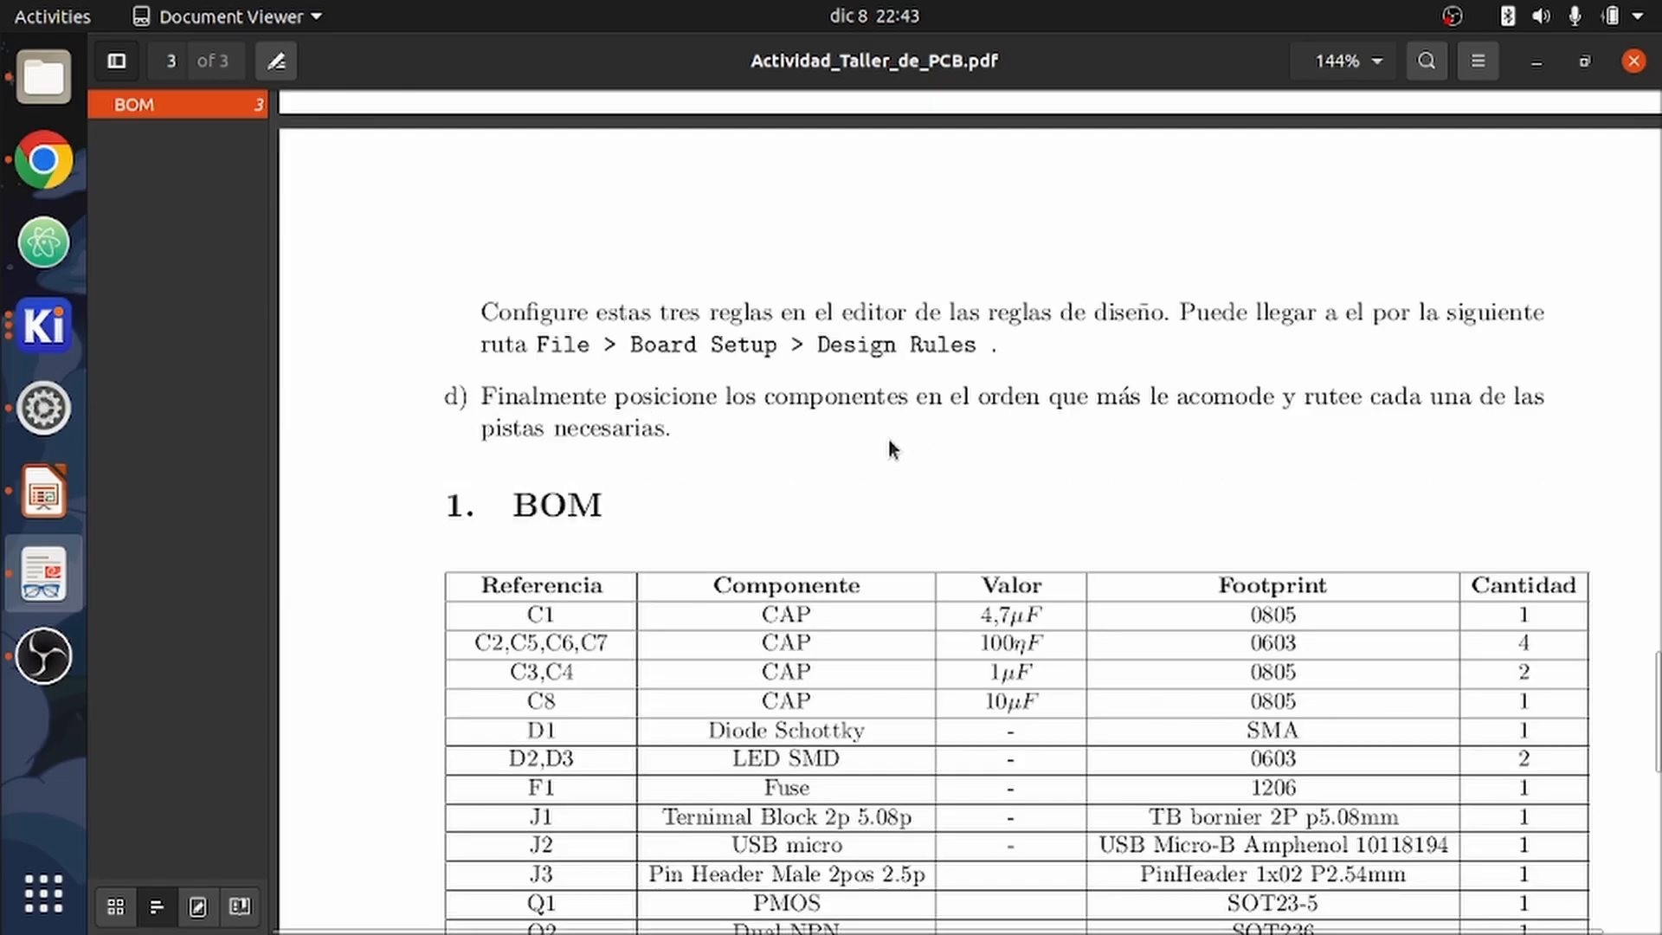
{"action": "scroll", "coordinate": [979, 433], "scroll_direction": "down", "scroll_amount": 11}
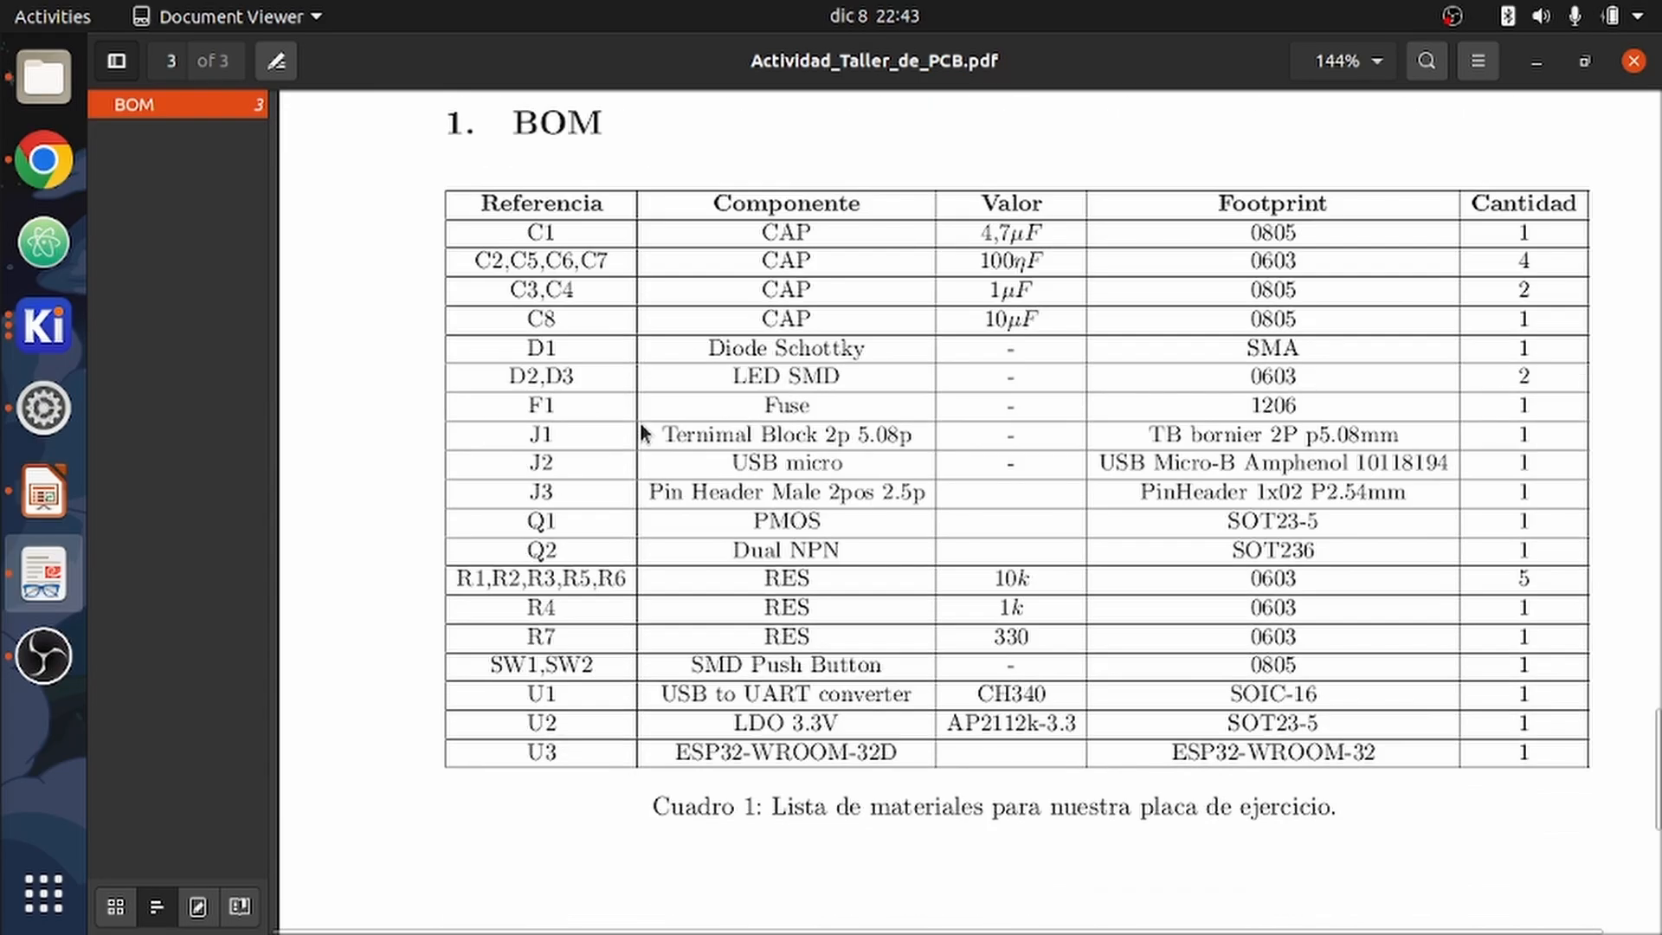
{"action": "scroll", "coordinate": [675, 407], "scroll_direction": "up", "scroll_amount": 7}
{"action": "scroll", "coordinate": [675, 407], "scroll_direction": "up", "scroll_amount": 9}
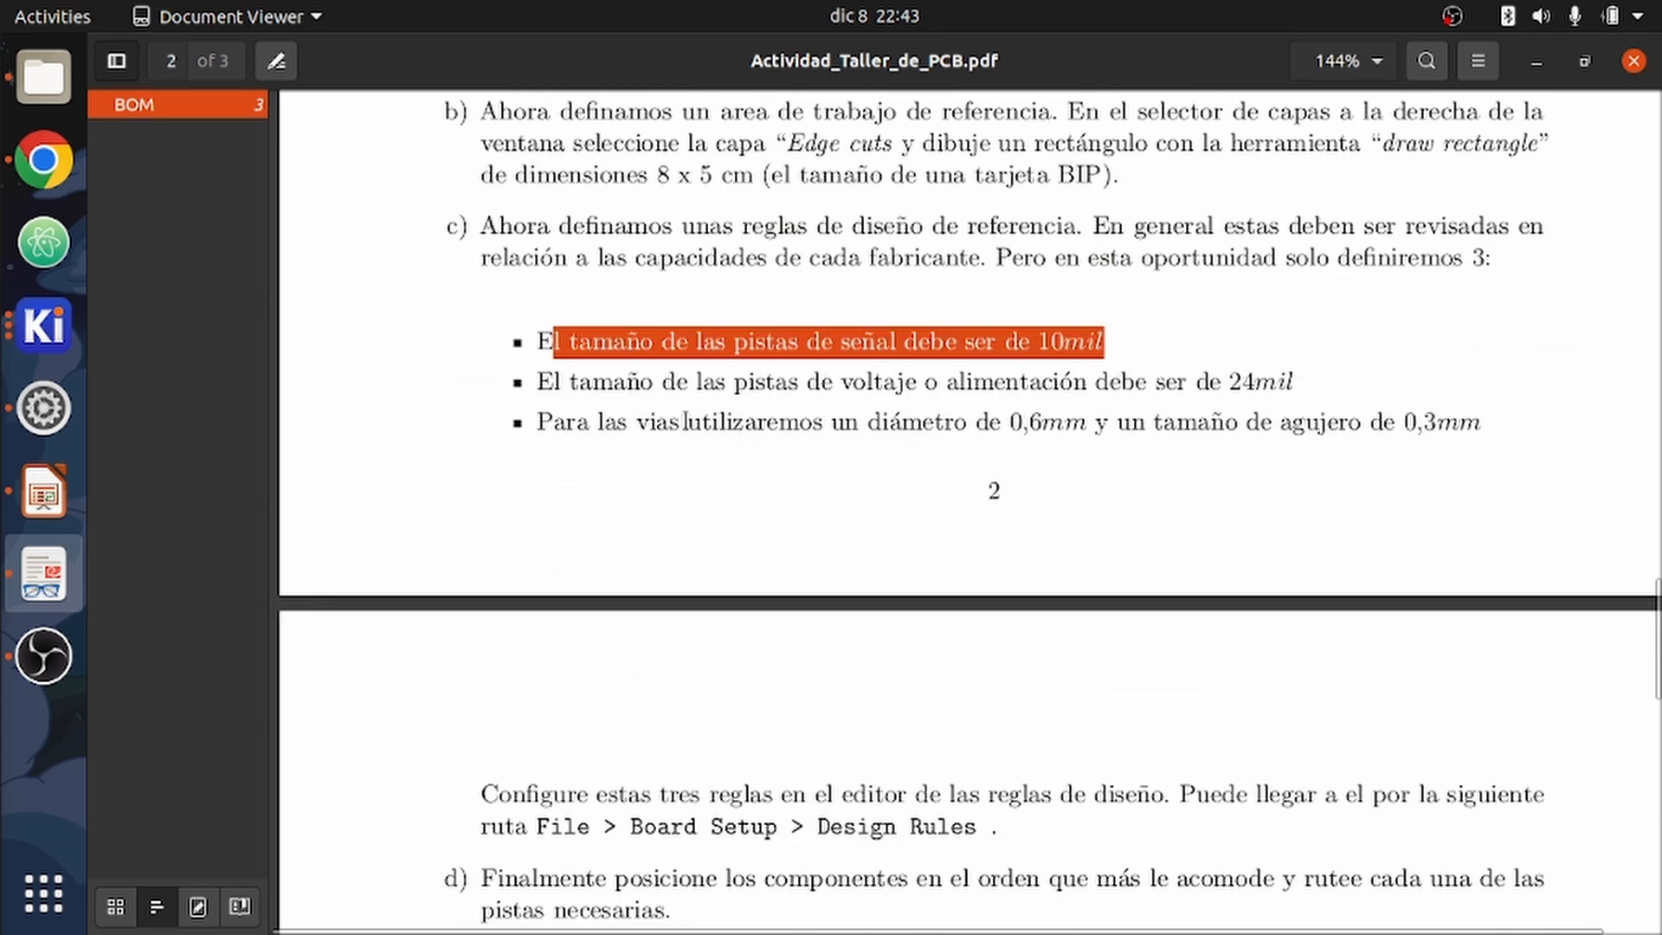
{"action": "left_click", "coordinate": [1538, 61]}
- Open the 3D Viewer for the ESP32 board
{"action": "scroll", "coordinate": [606, 554], "scroll_direction": "down", "scroll_amount": 3}
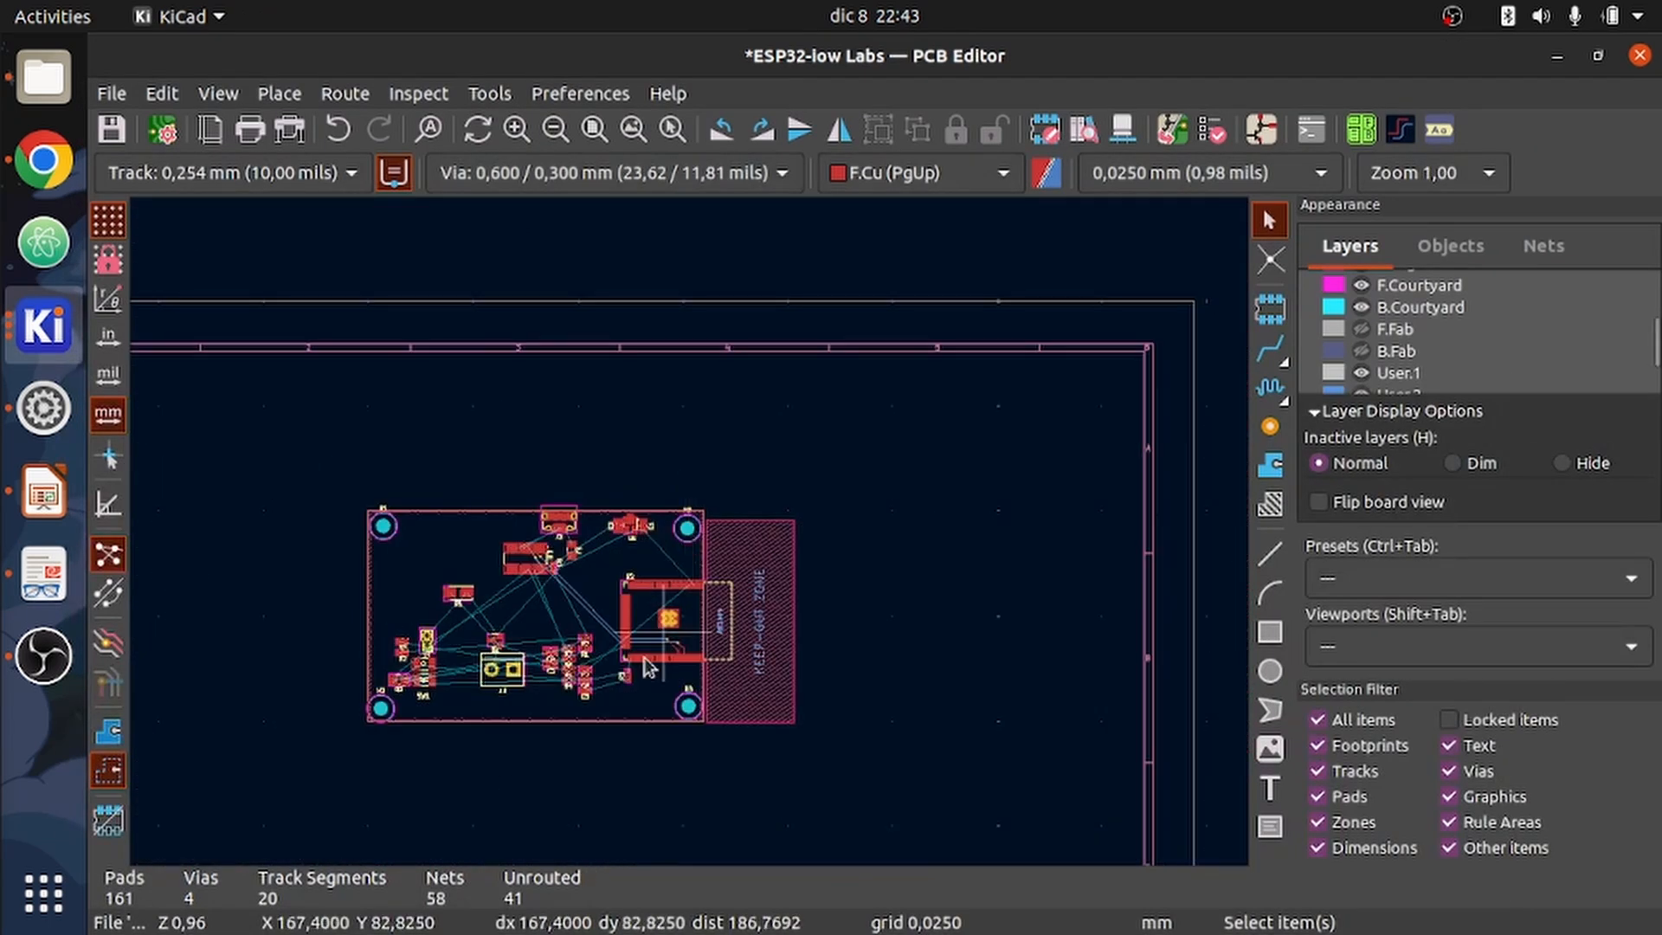
{"action": "scroll", "coordinate": [690, 543], "scroll_direction": "up", "scroll_amount": 4}
{"action": "scroll", "coordinate": [690, 543], "scroll_direction": "down", "scroll_amount": 3}
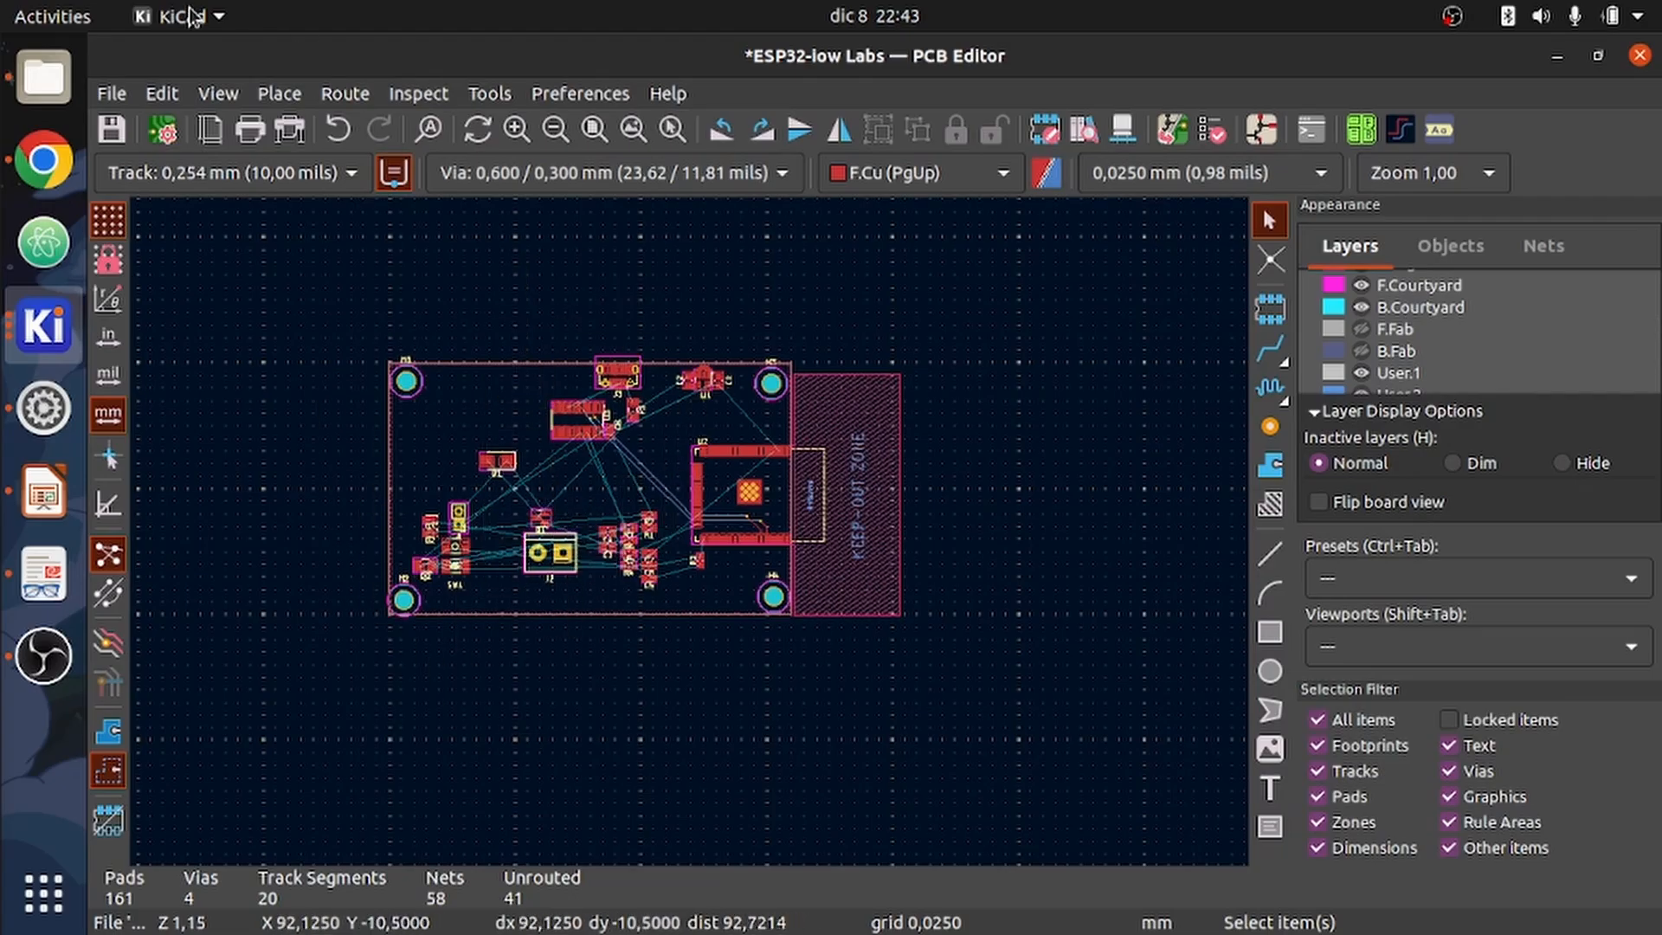
{"action": "left_click", "coordinate": [216, 94]}
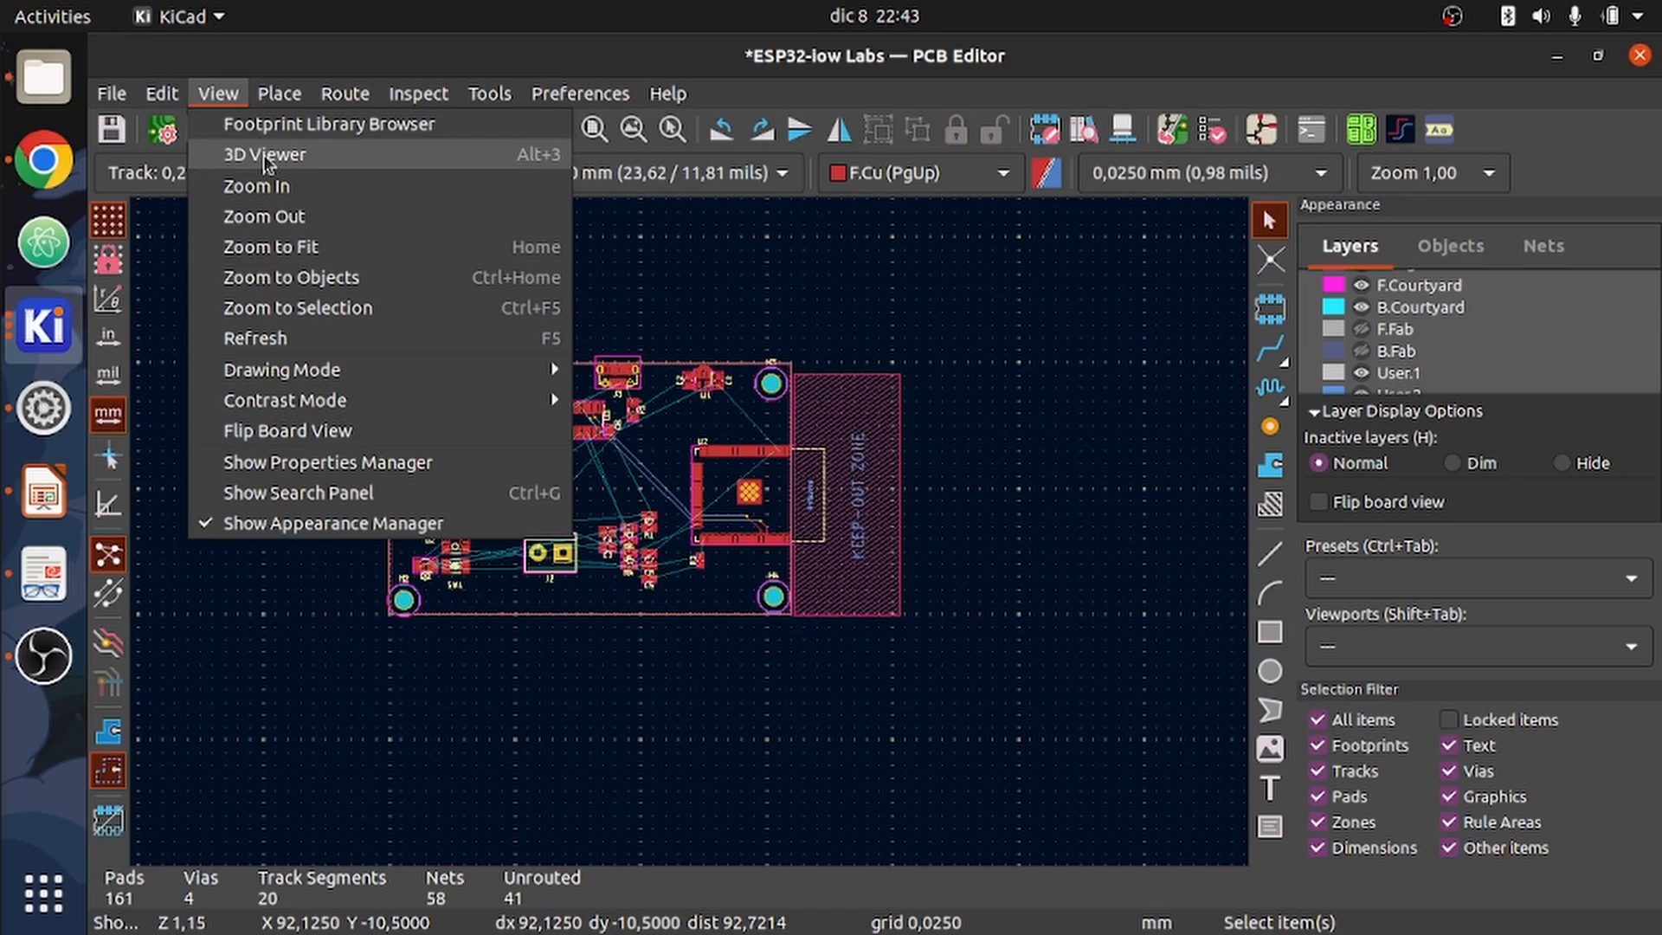
{"action": "left_click", "coordinate": [238, 95]}
{"action": "left_click", "coordinate": [227, 97]}
{"action": "left_click", "coordinate": [513, 154]}
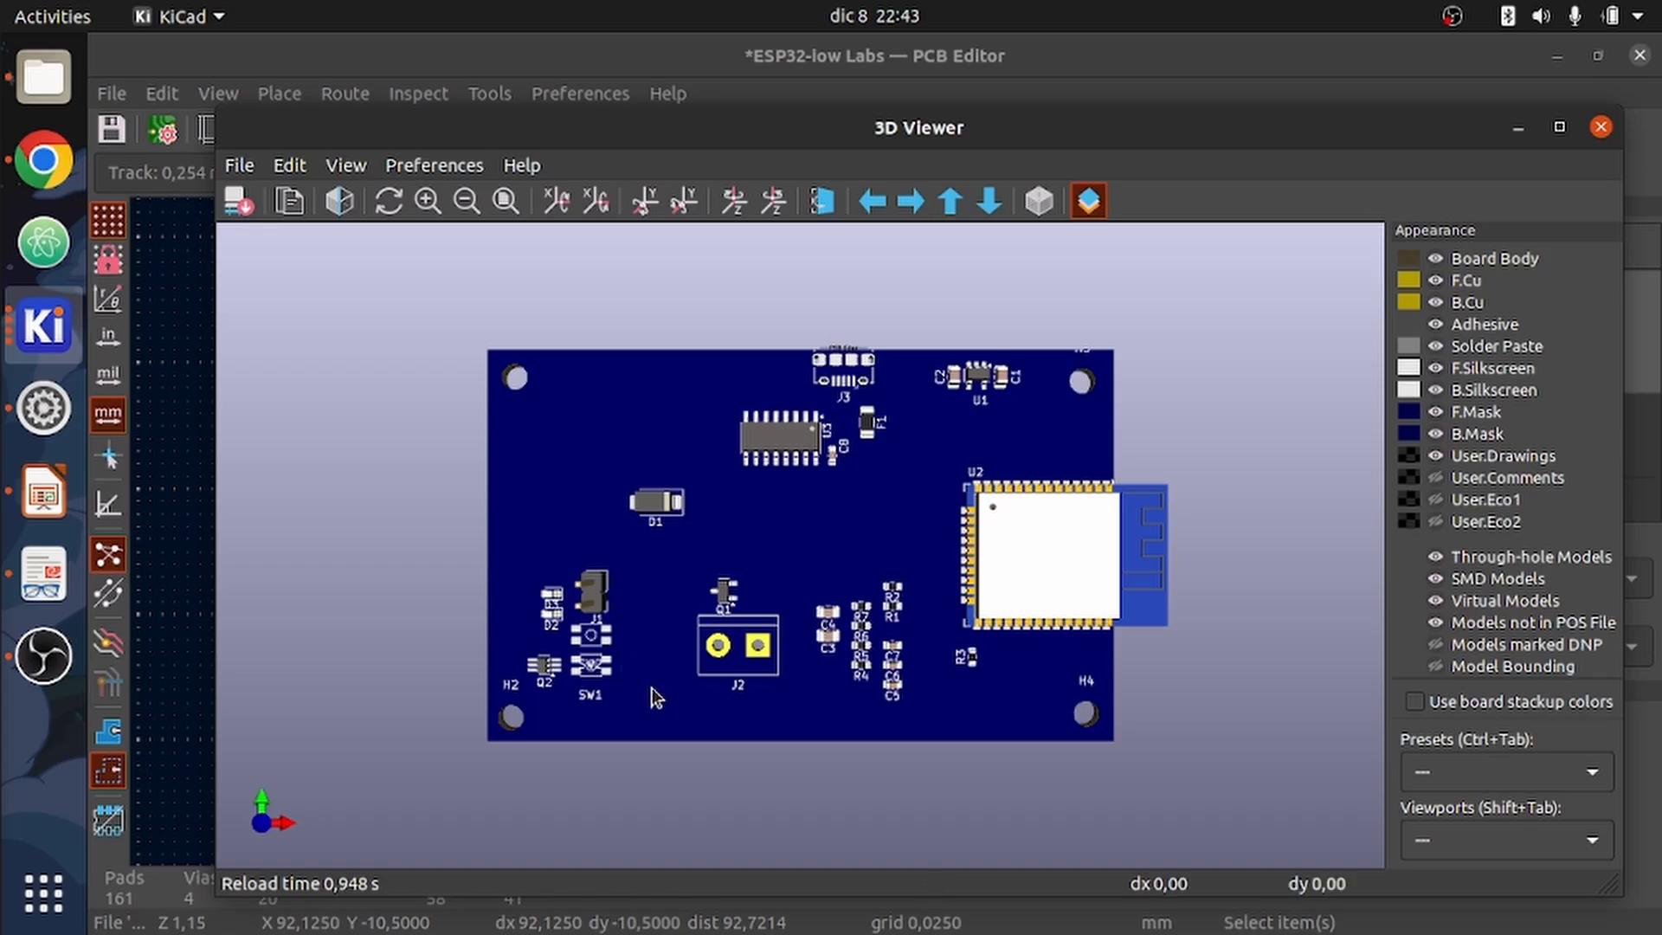
- Examine the component models and their placement on the 3D board from several angles, and close the 3D Viewer
{"action": "right_click", "coordinate": [804, 477]}
{"action": "left_click", "coordinate": [698, 726]}
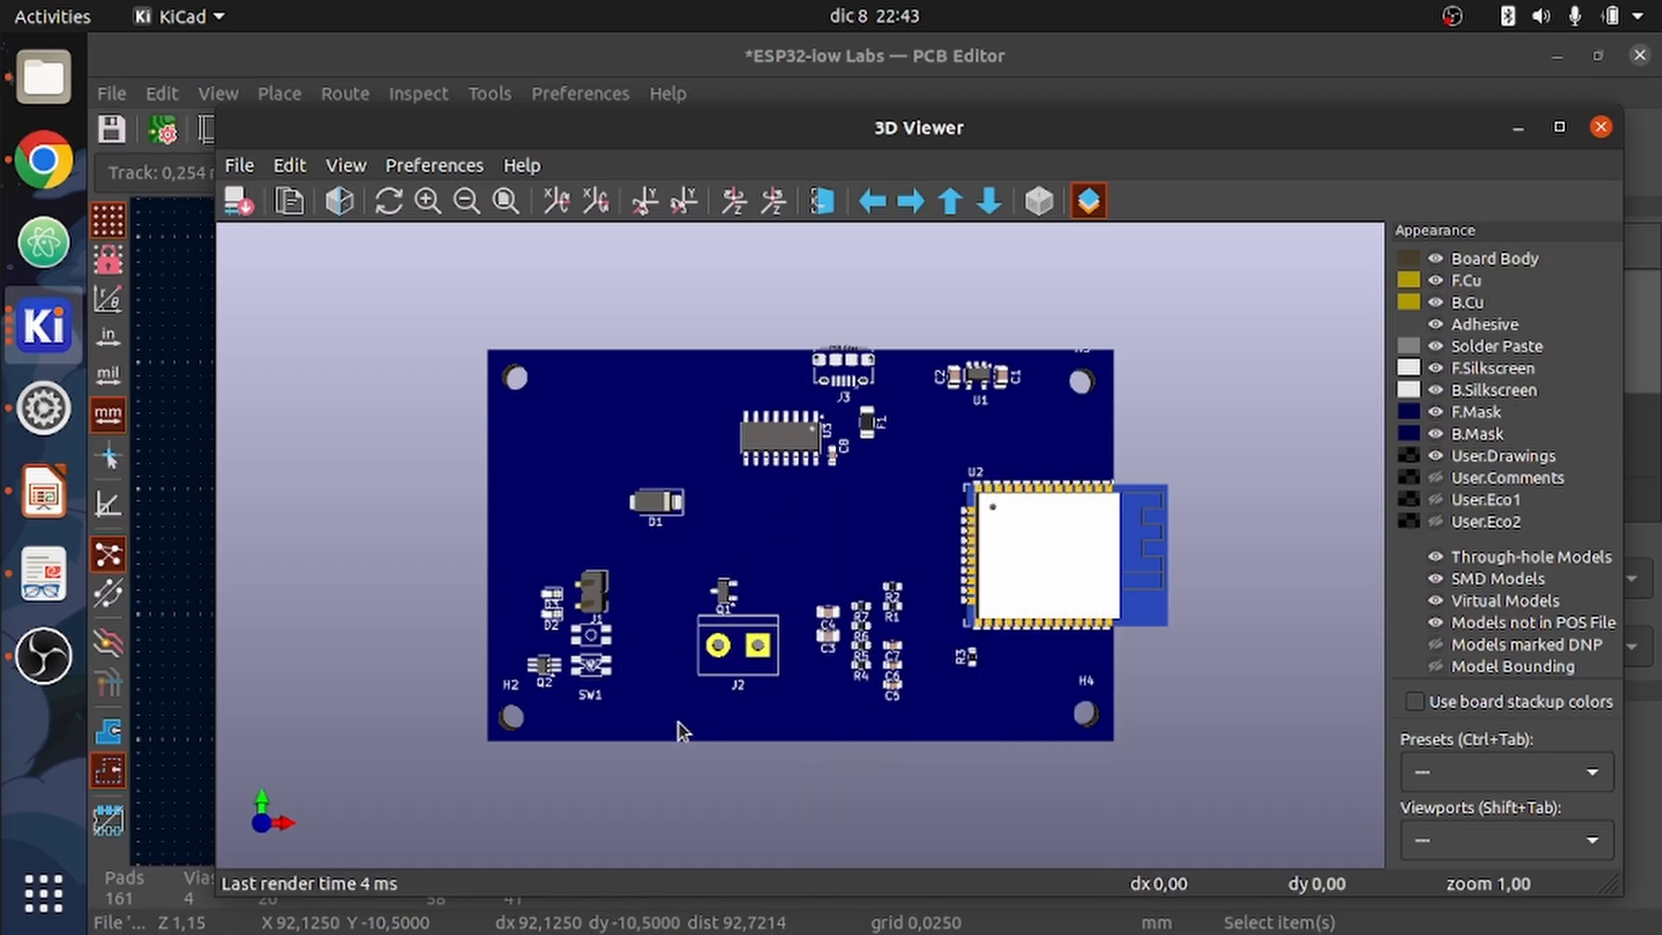
{"action": "left_click_drag", "start_coordinate": [698, 726], "coordinate": [855, 589]}
{"action": "left_click_drag", "start_coordinate": [1129, 610], "coordinate": [535, 721]}
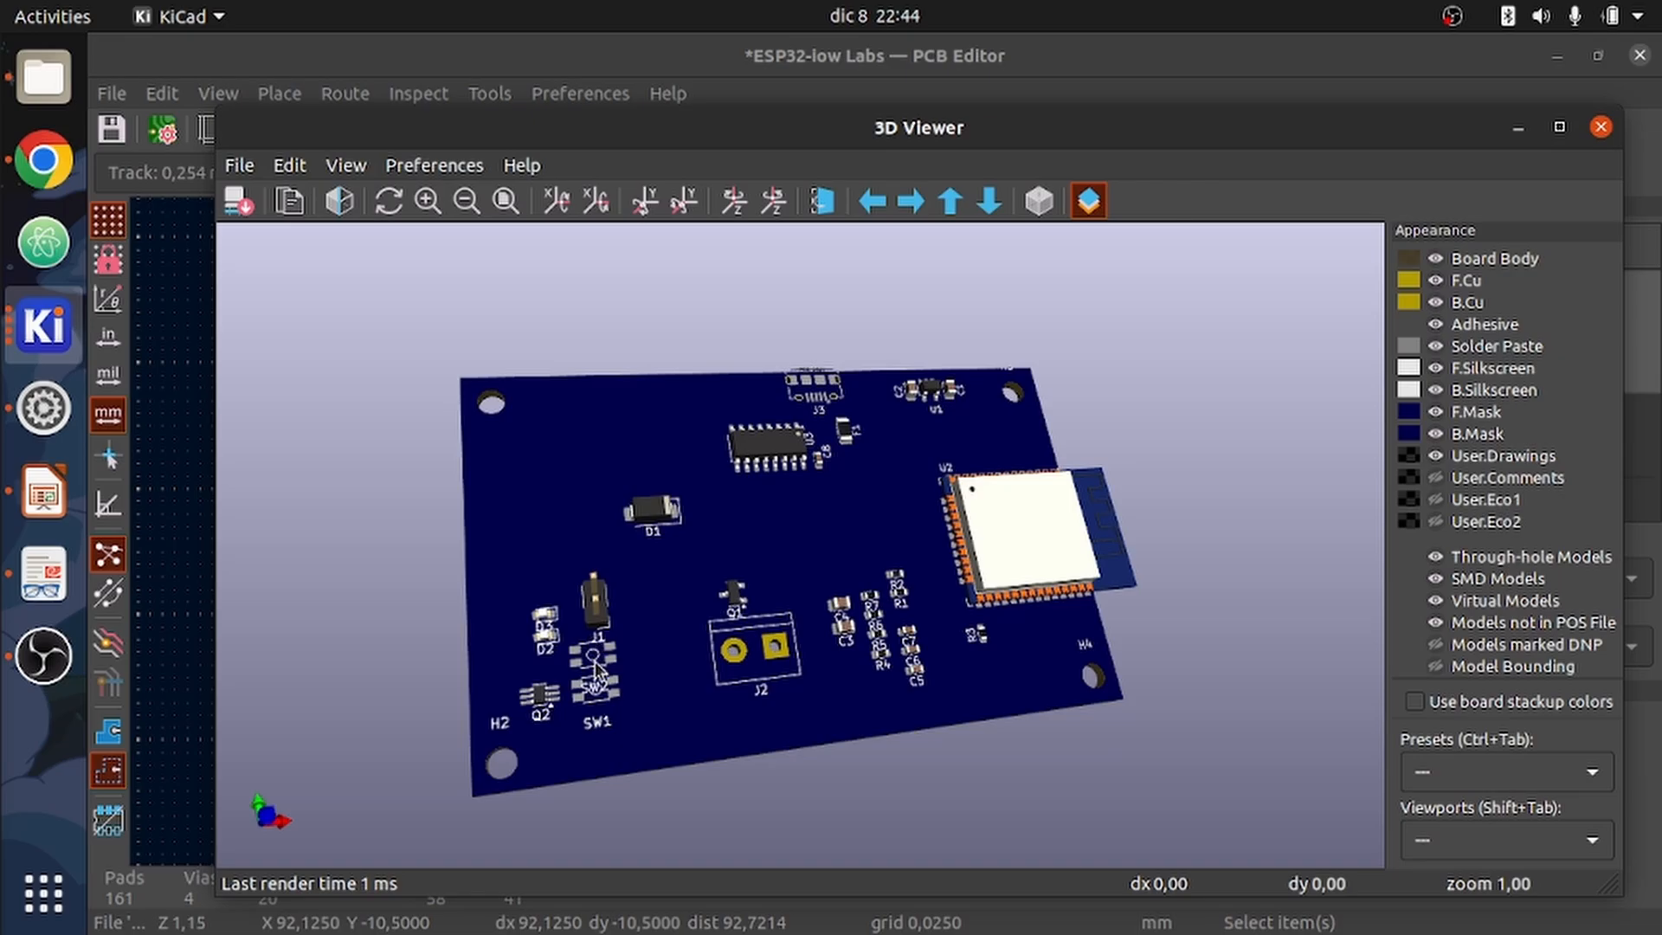
{"action": "left_click_drag", "start_coordinate": [705, 733], "coordinate": [704, 740]}
{"action": "scroll", "coordinate": [879, 404], "scroll_direction": "up", "scroll_amount": 5}
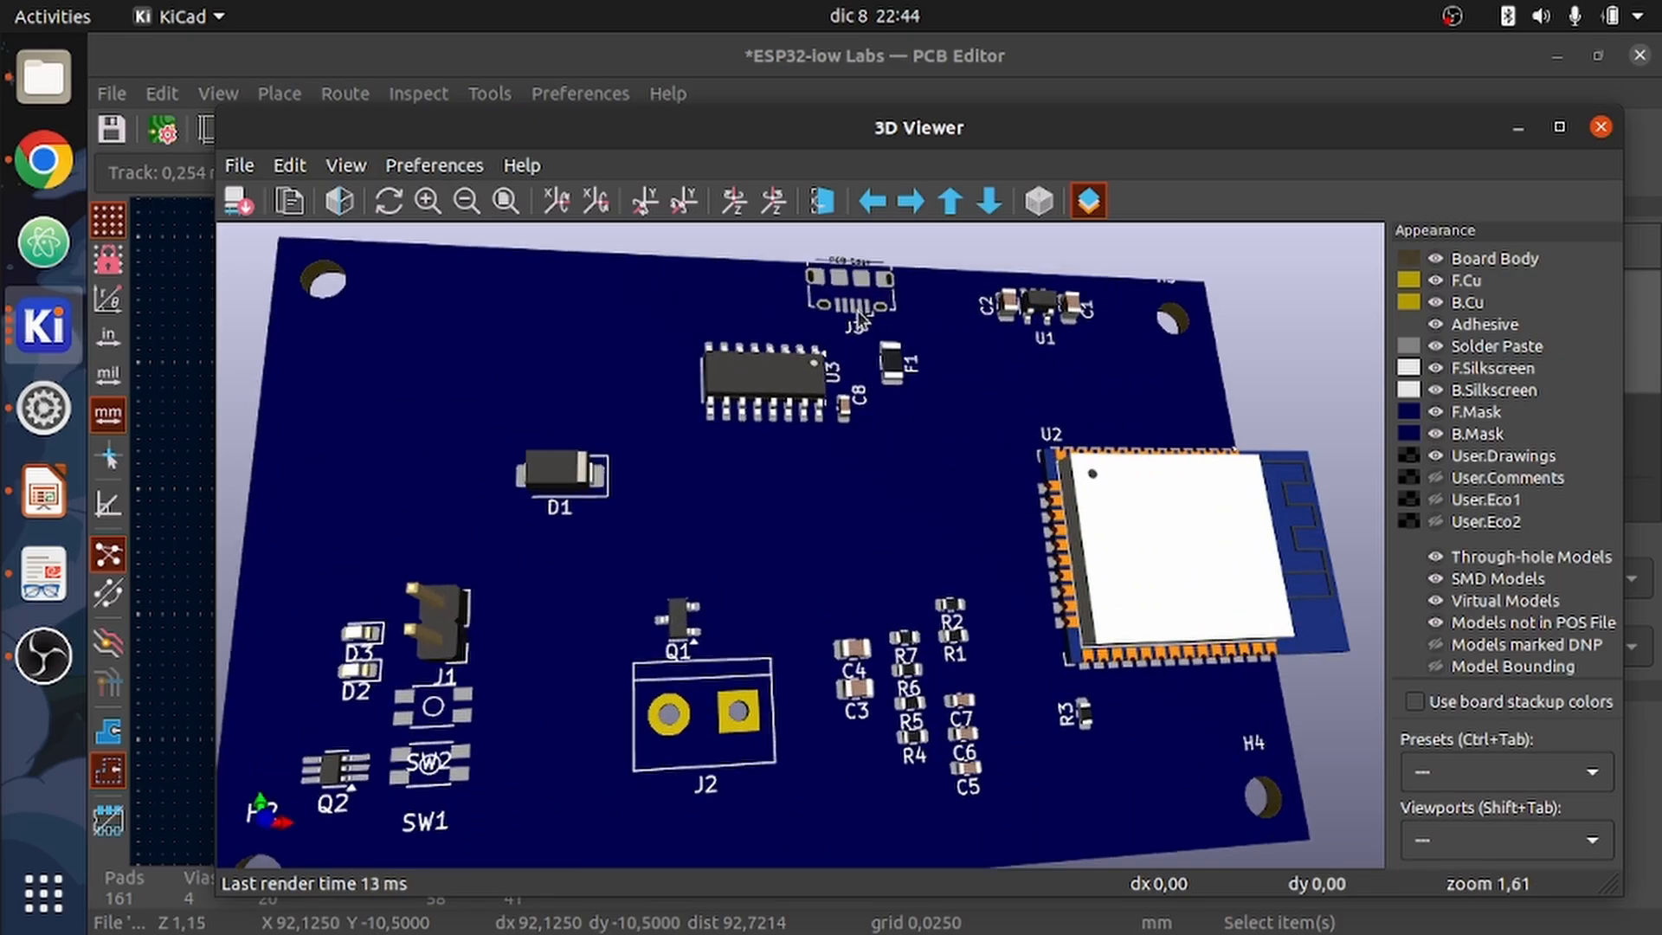
{"action": "scroll", "coordinate": [858, 313], "scroll_direction": "down", "scroll_amount": 3}
{"action": "scroll", "coordinate": [858, 314], "scroll_direction": "up", "scroll_amount": 5}
{"action": "scroll", "coordinate": [858, 317], "scroll_direction": "down", "scroll_amount": 4}
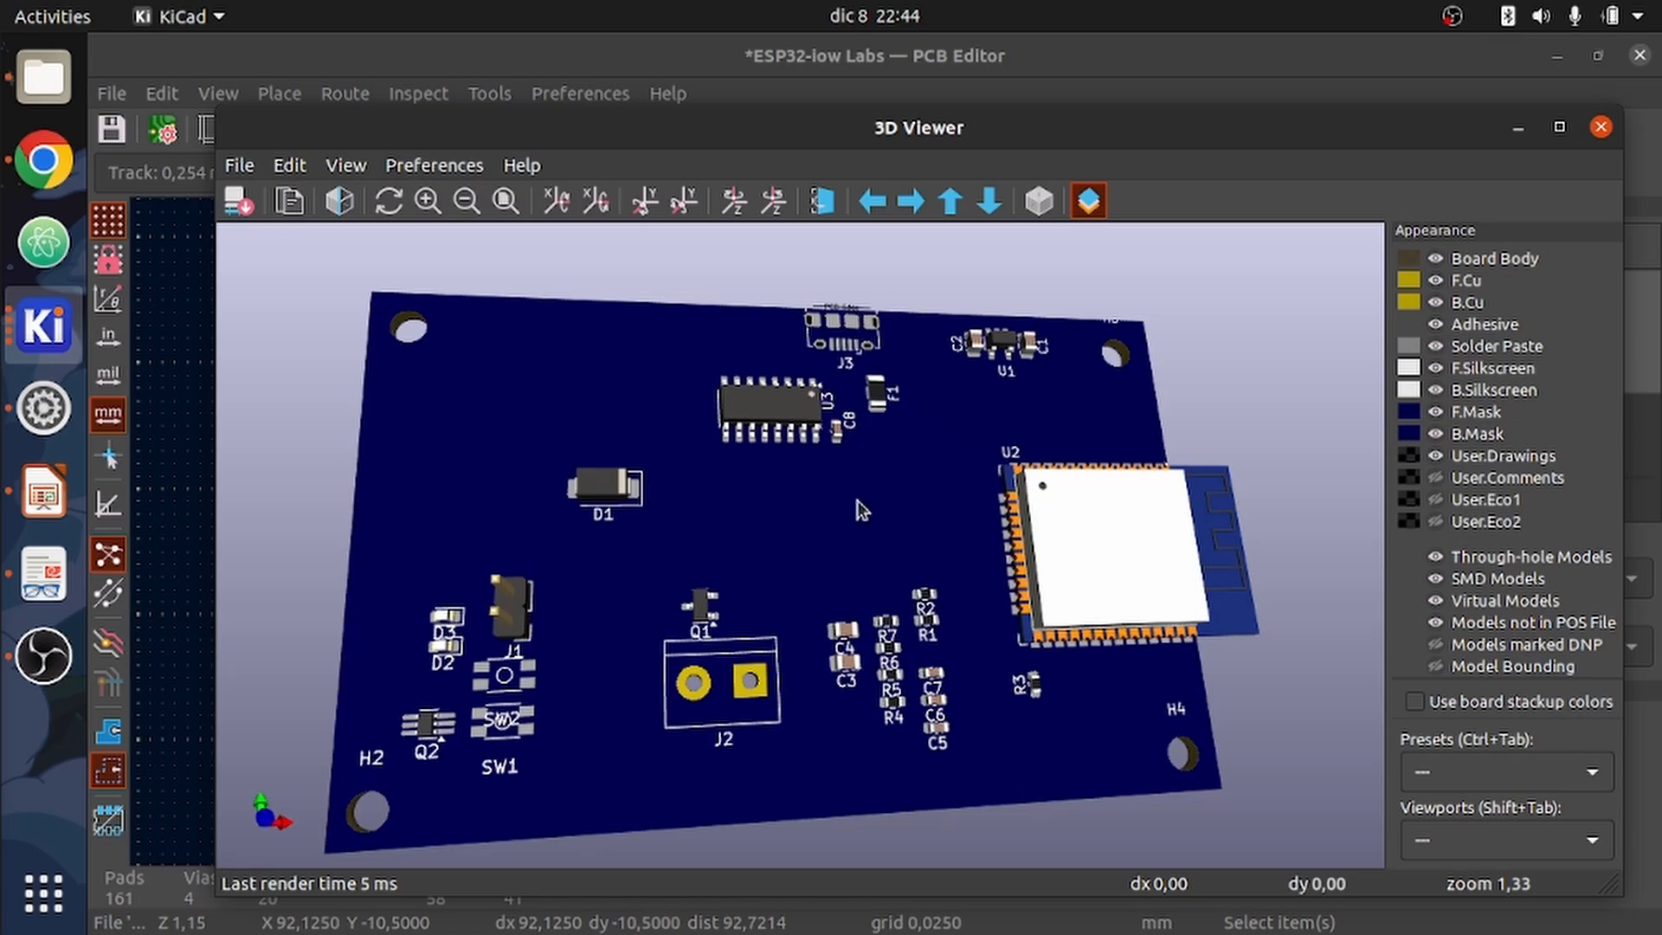
{"action": "scroll", "coordinate": [790, 610], "scroll_direction": "down", "scroll_amount": 2}
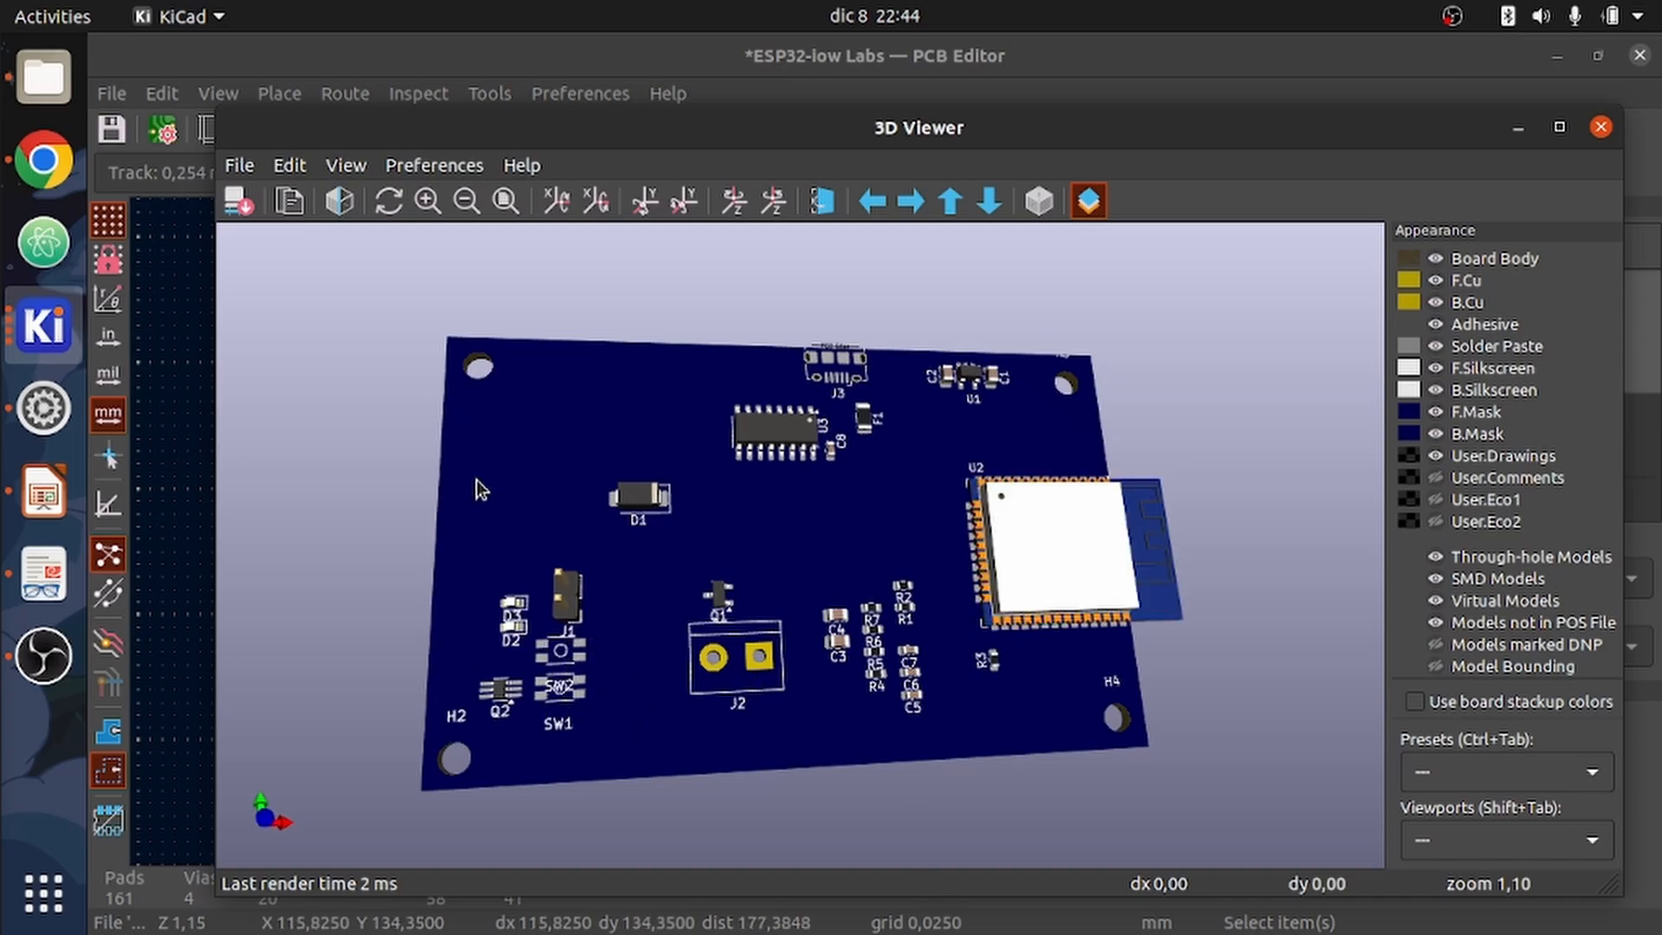
{"action": "right_click", "coordinate": [1134, 377]}
{"action": "left_click", "coordinate": [522, 500]}
{"action": "left_click_drag", "start_coordinate": [485, 503], "coordinate": [438, 401]}
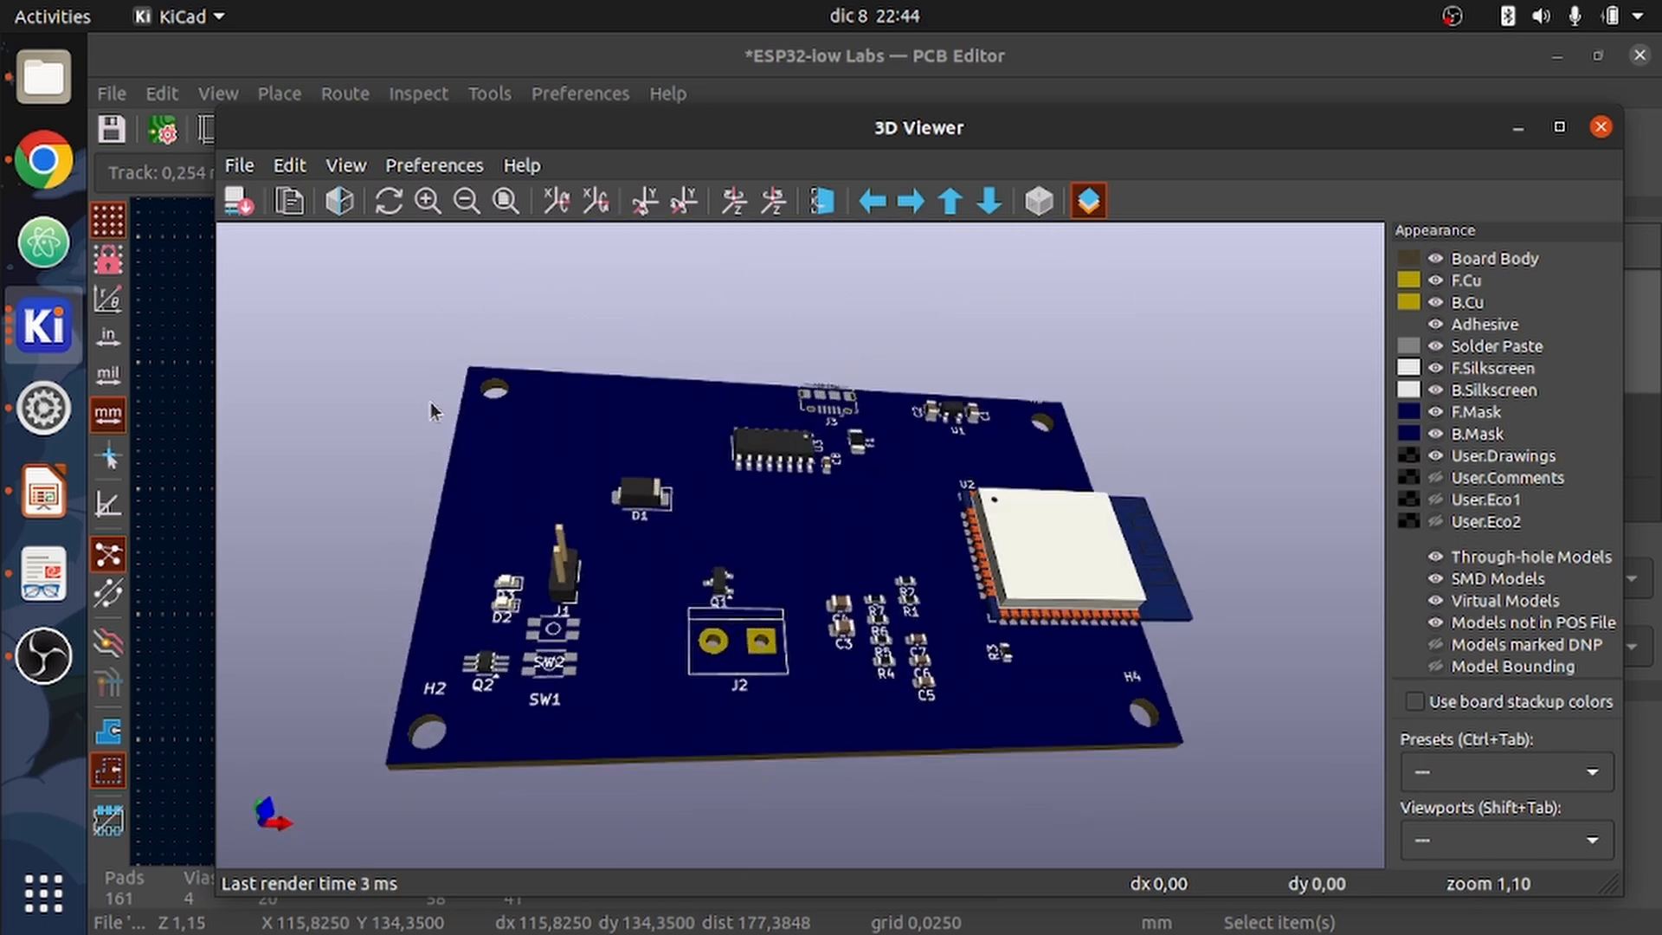
{"action": "left_click", "coordinate": [1601, 127]}
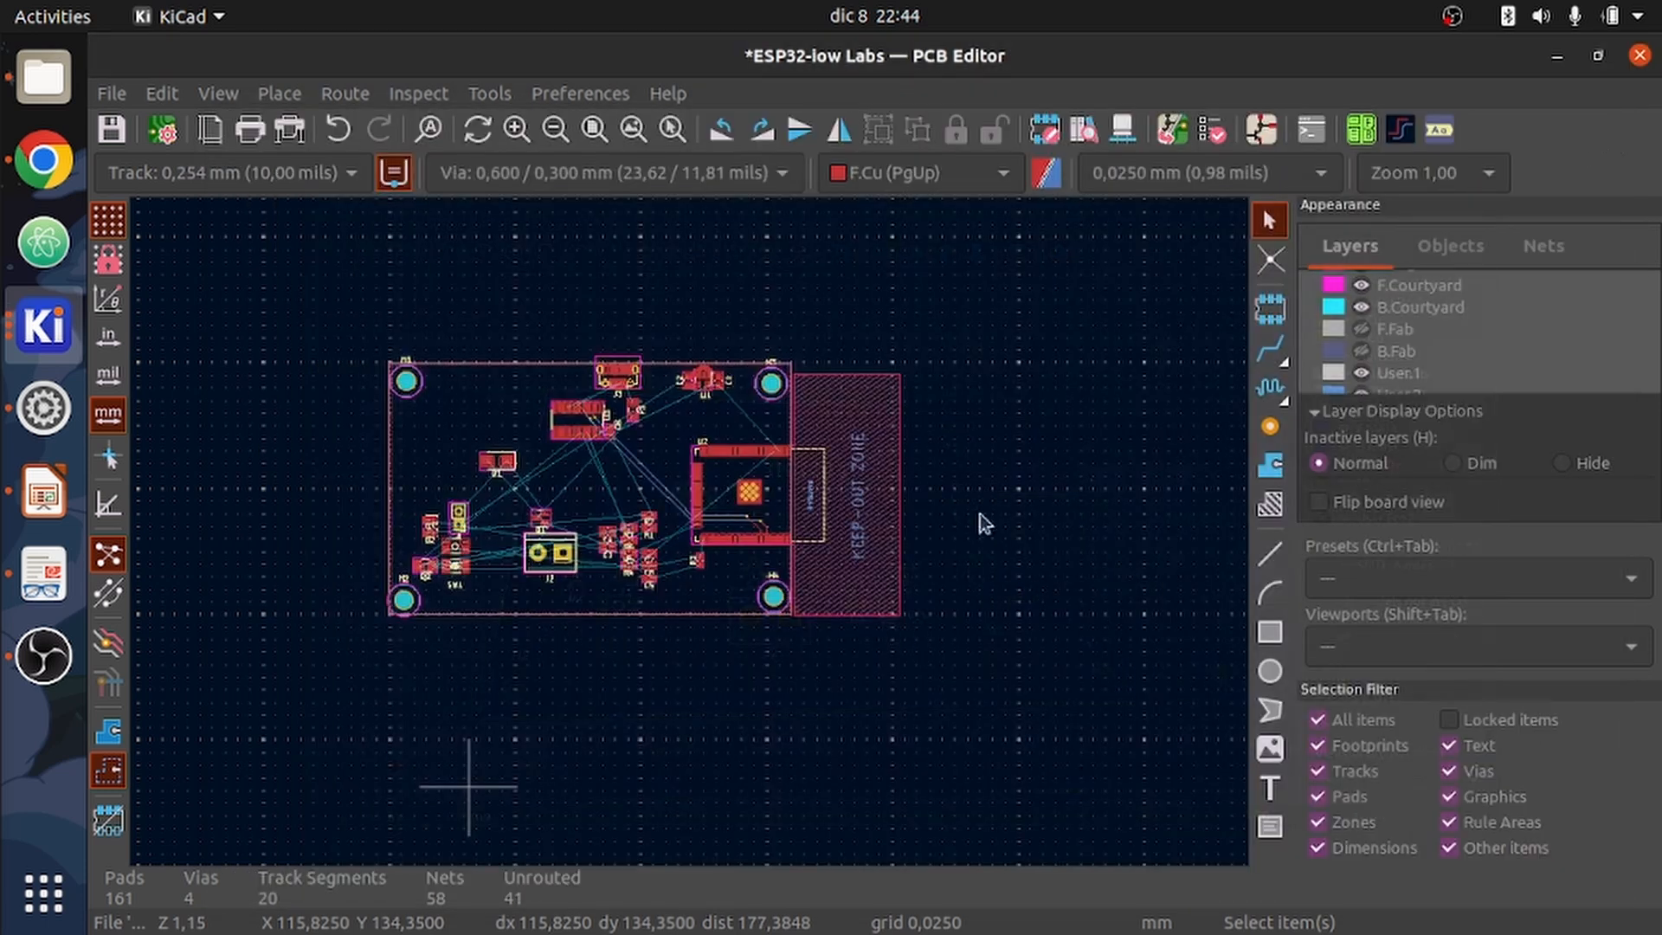
- Move capacitor C4 up from above C3 to the free area between D1 and the TX and RX tracks
{"action": "scroll", "coordinate": [693, 541], "scroll_direction": "up", "scroll_amount": 7}
{"action": "scroll", "coordinate": [692, 541], "scroll_direction": "down", "scroll_amount": 5}
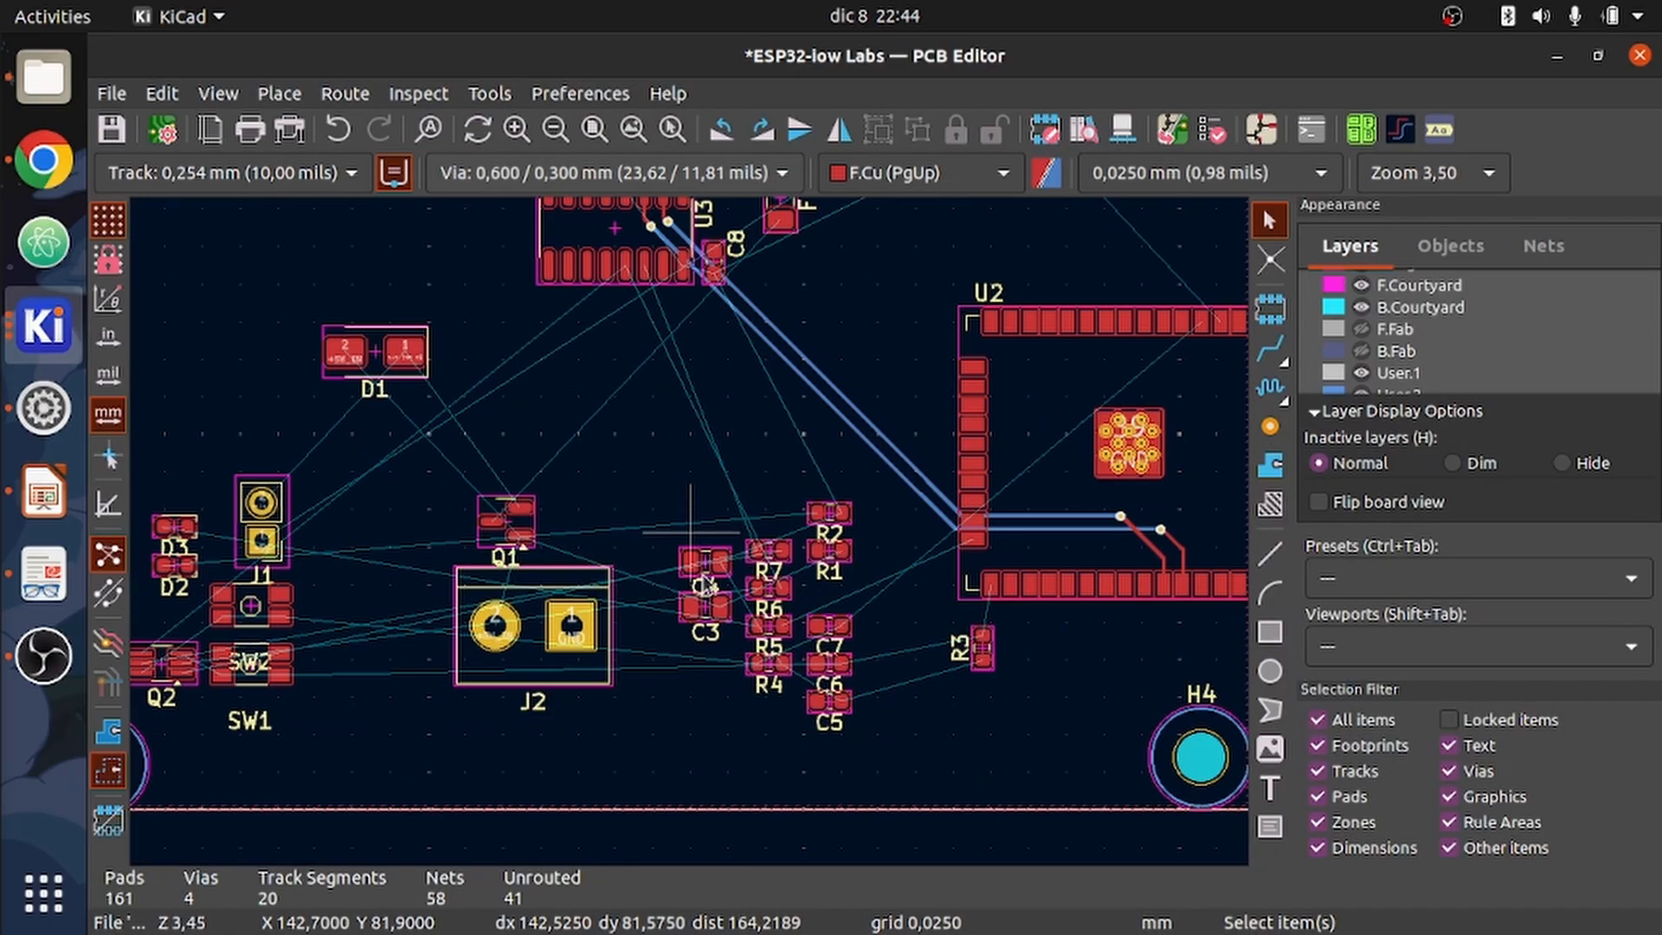
{"action": "scroll", "coordinate": [680, 502], "scroll_direction": "up", "scroll_amount": 4}
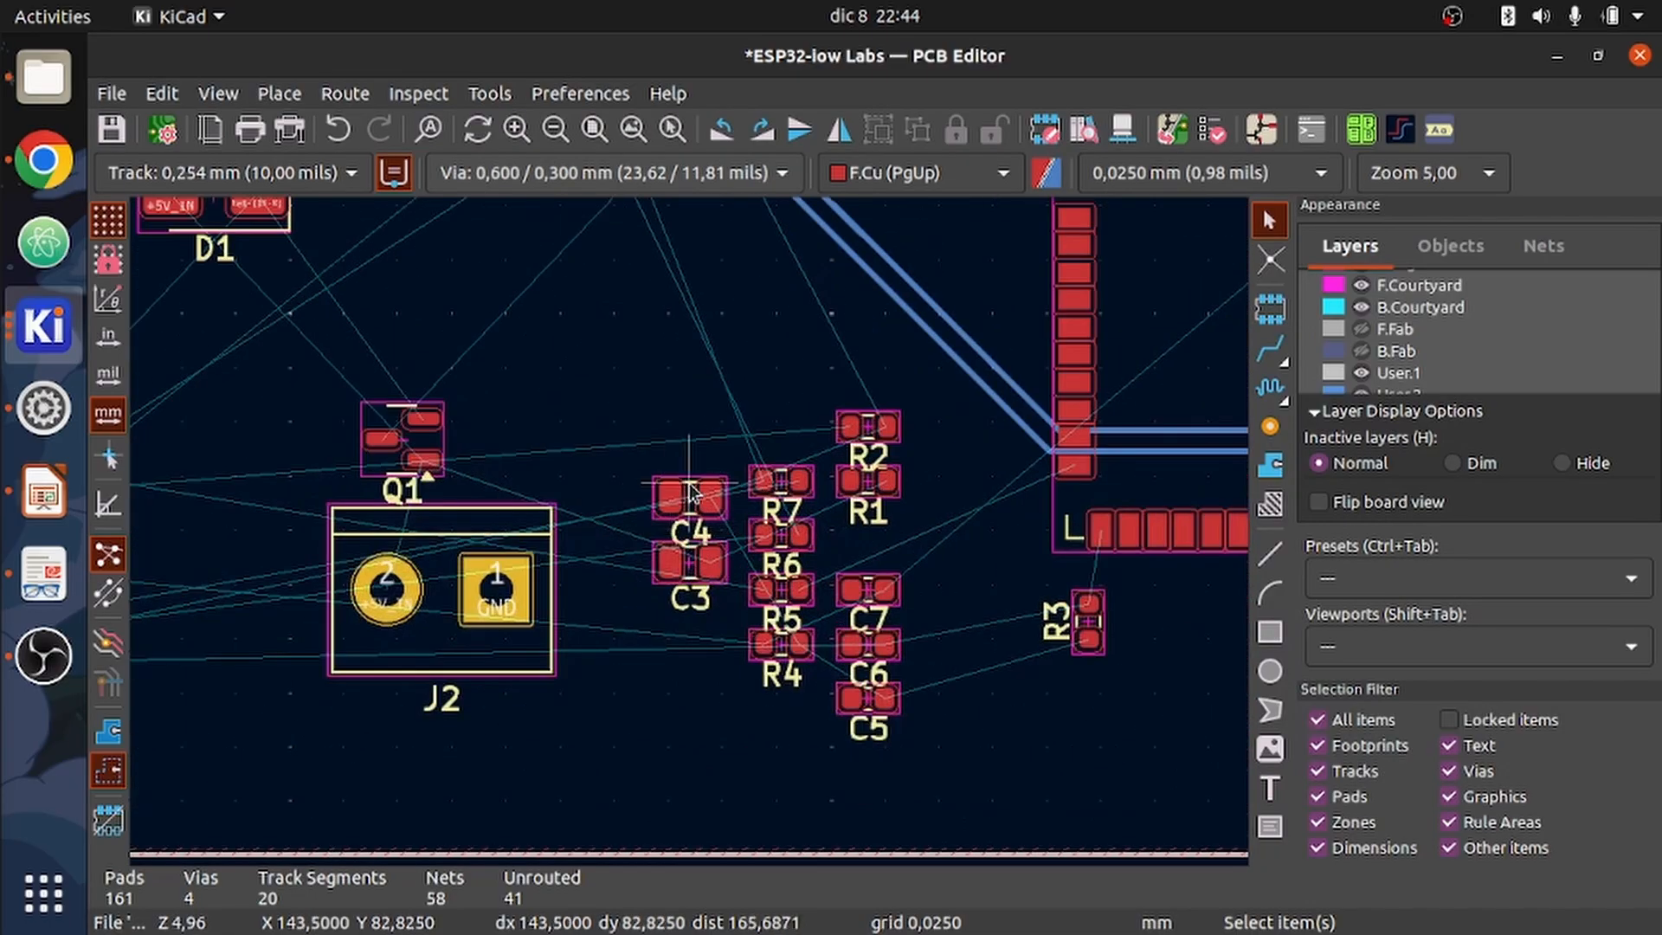
{"action": "left_click", "coordinate": [683, 487]}
{"action": "key", "text": "m"}
{"action": "scroll", "coordinate": [762, 286], "scroll_direction": "down", "scroll_amount": 3}
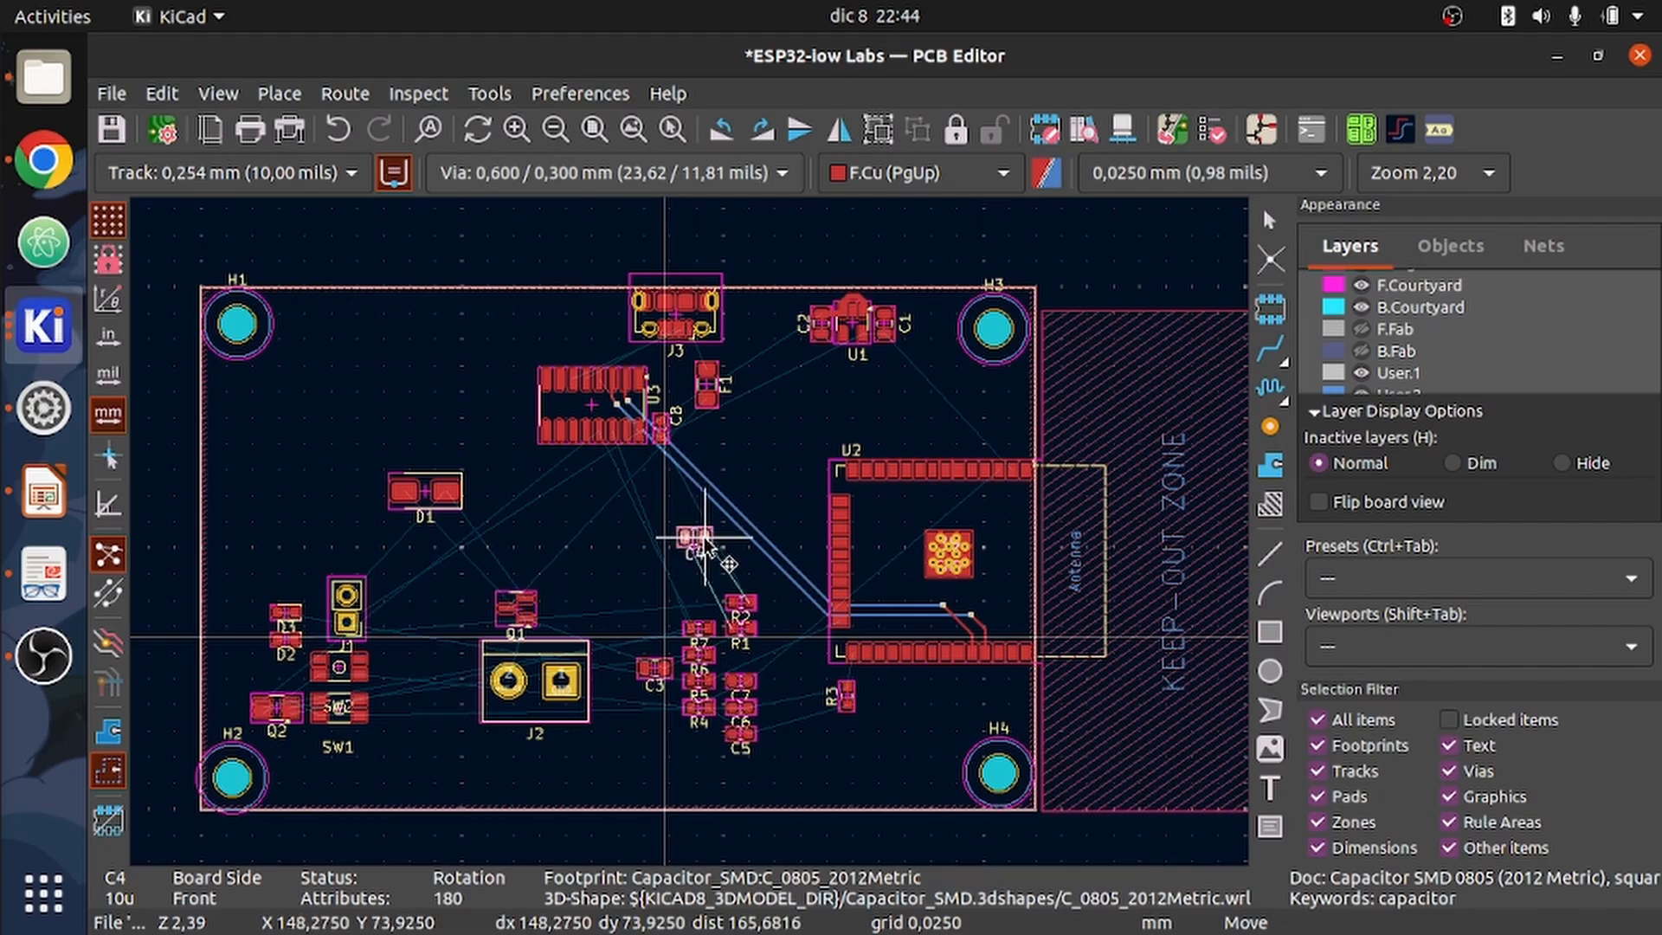
{"action": "left_click", "coordinate": [706, 546]}
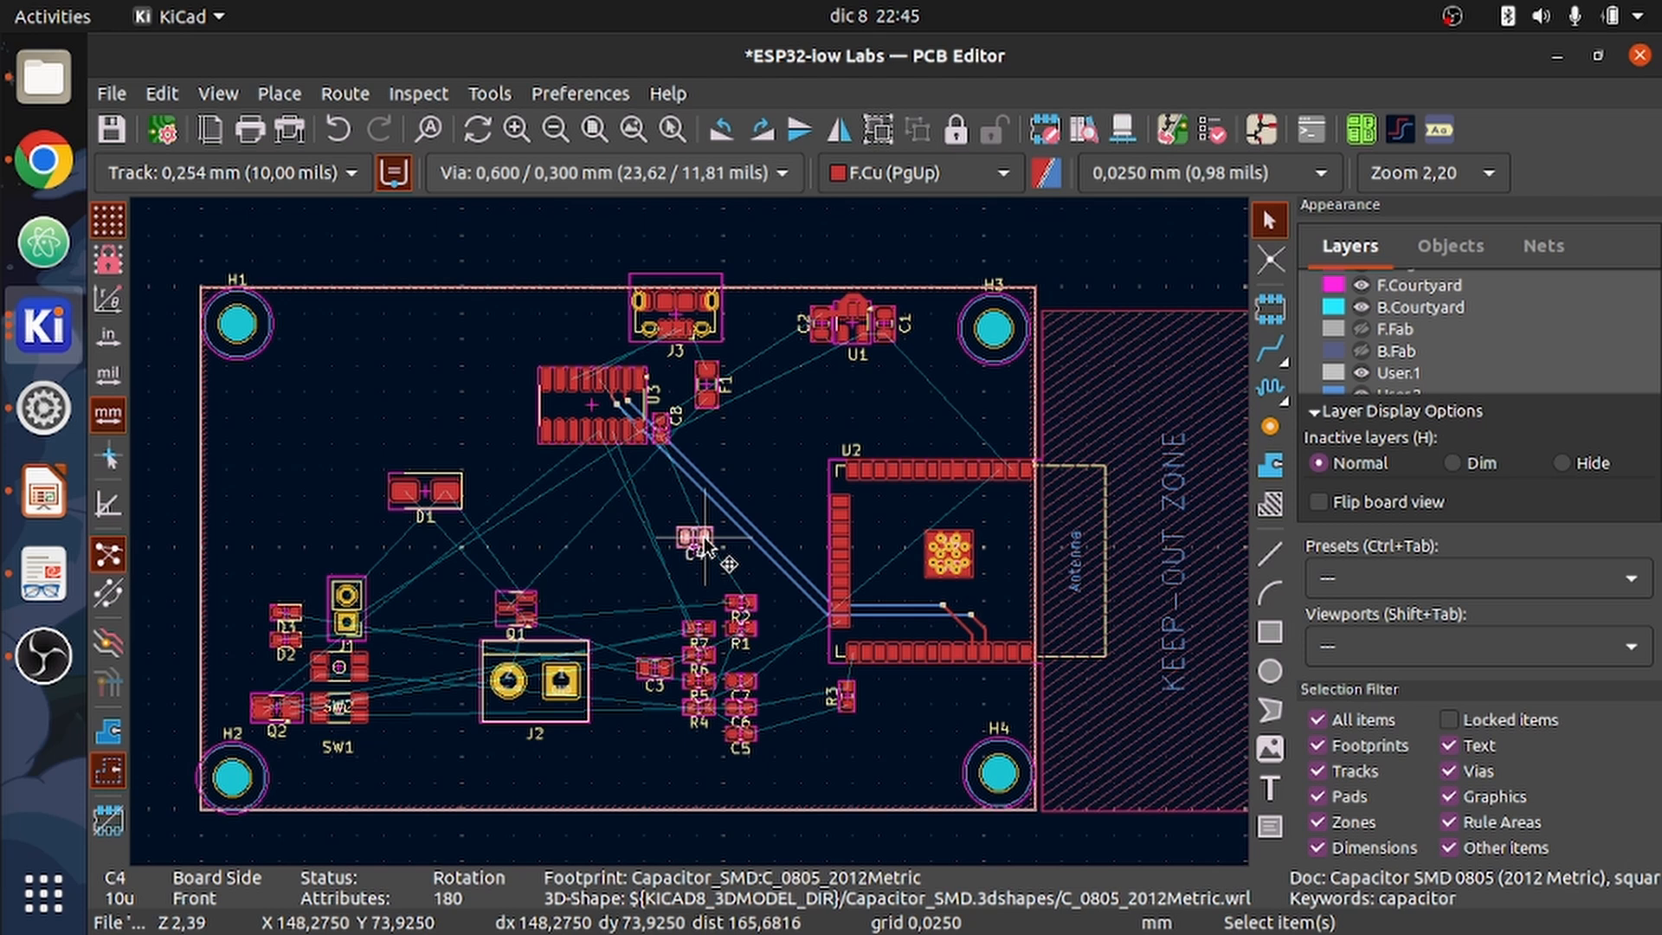
- Flip capacitor C4 to the back side of the board and place it above R2, beside the TX track
{"action": "scroll", "coordinate": [704, 541], "scroll_direction": "up", "scroll_amount": 4}
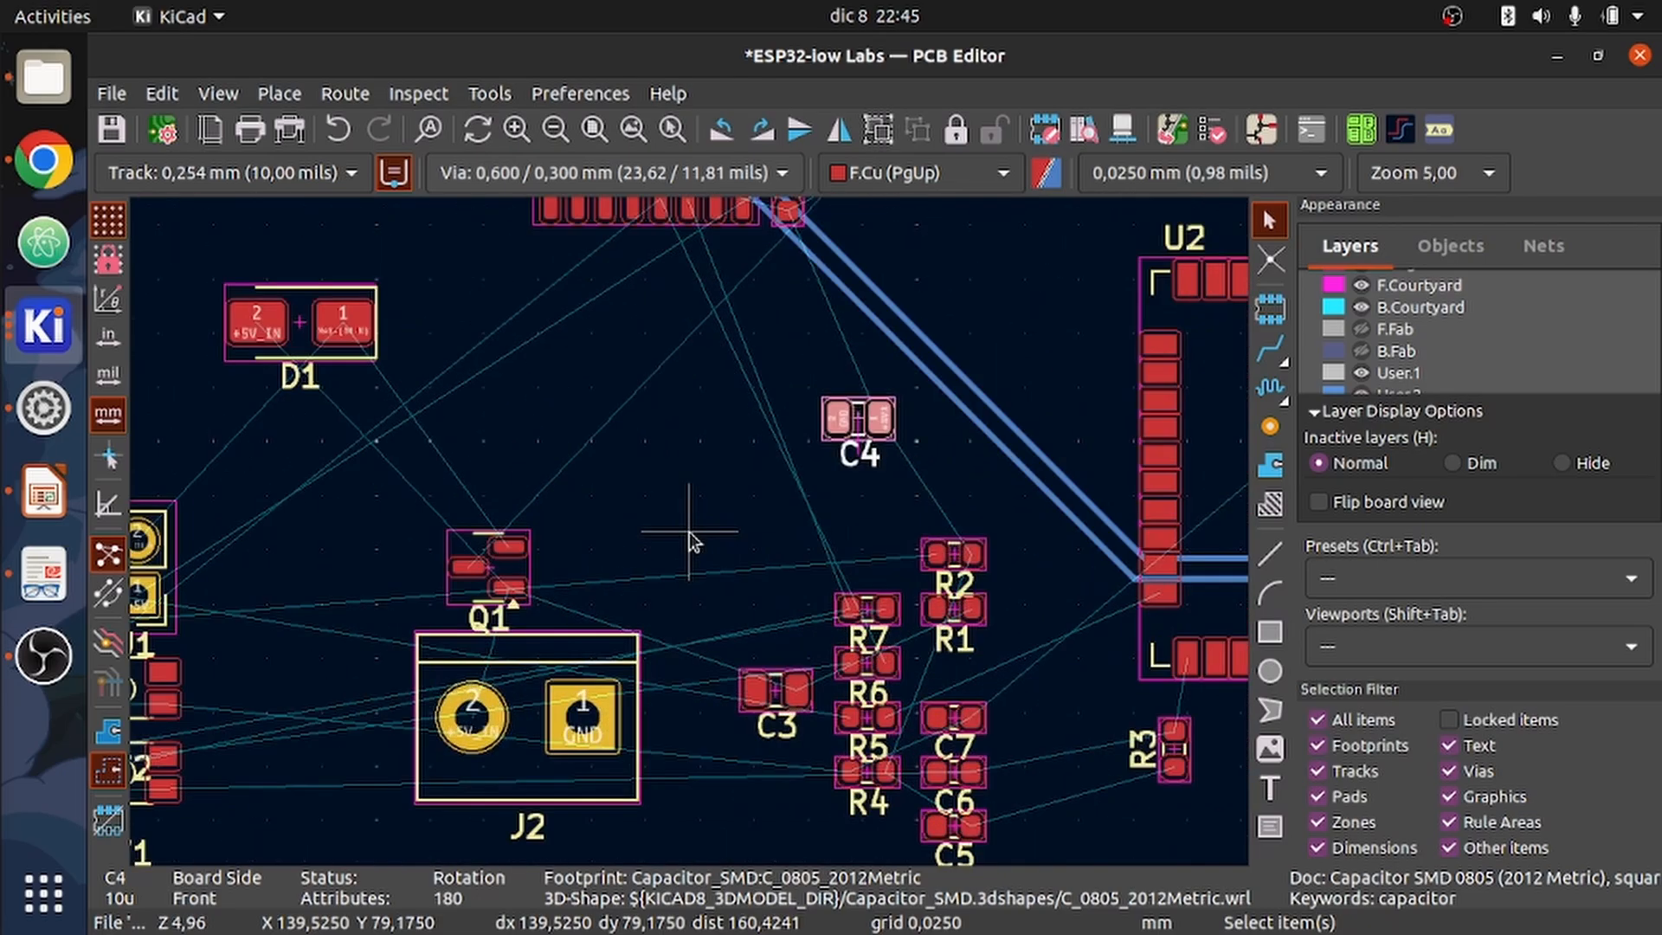
{"action": "scroll", "coordinate": [704, 539], "scroll_direction": "down", "scroll_amount": 4}
{"action": "scroll", "coordinate": [712, 516], "scroll_direction": "up", "scroll_amount": 5}
{"action": "scroll", "coordinate": [712, 518], "scroll_direction": "down", "scroll_amount": 2}
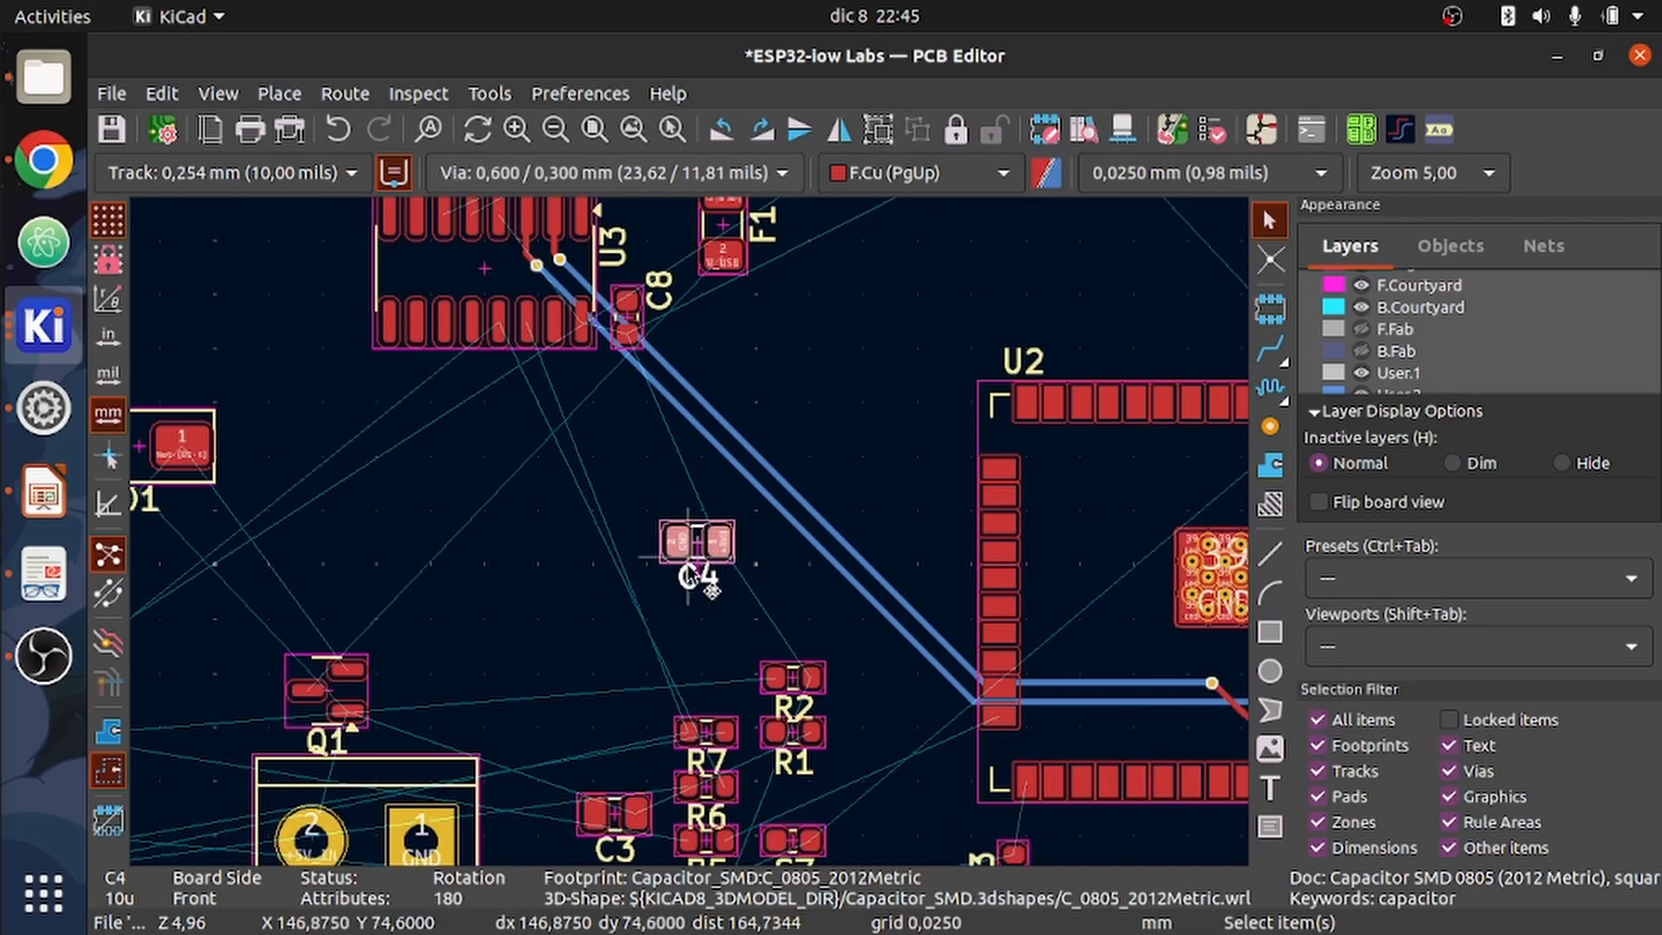
{"action": "key", "text": "m"}
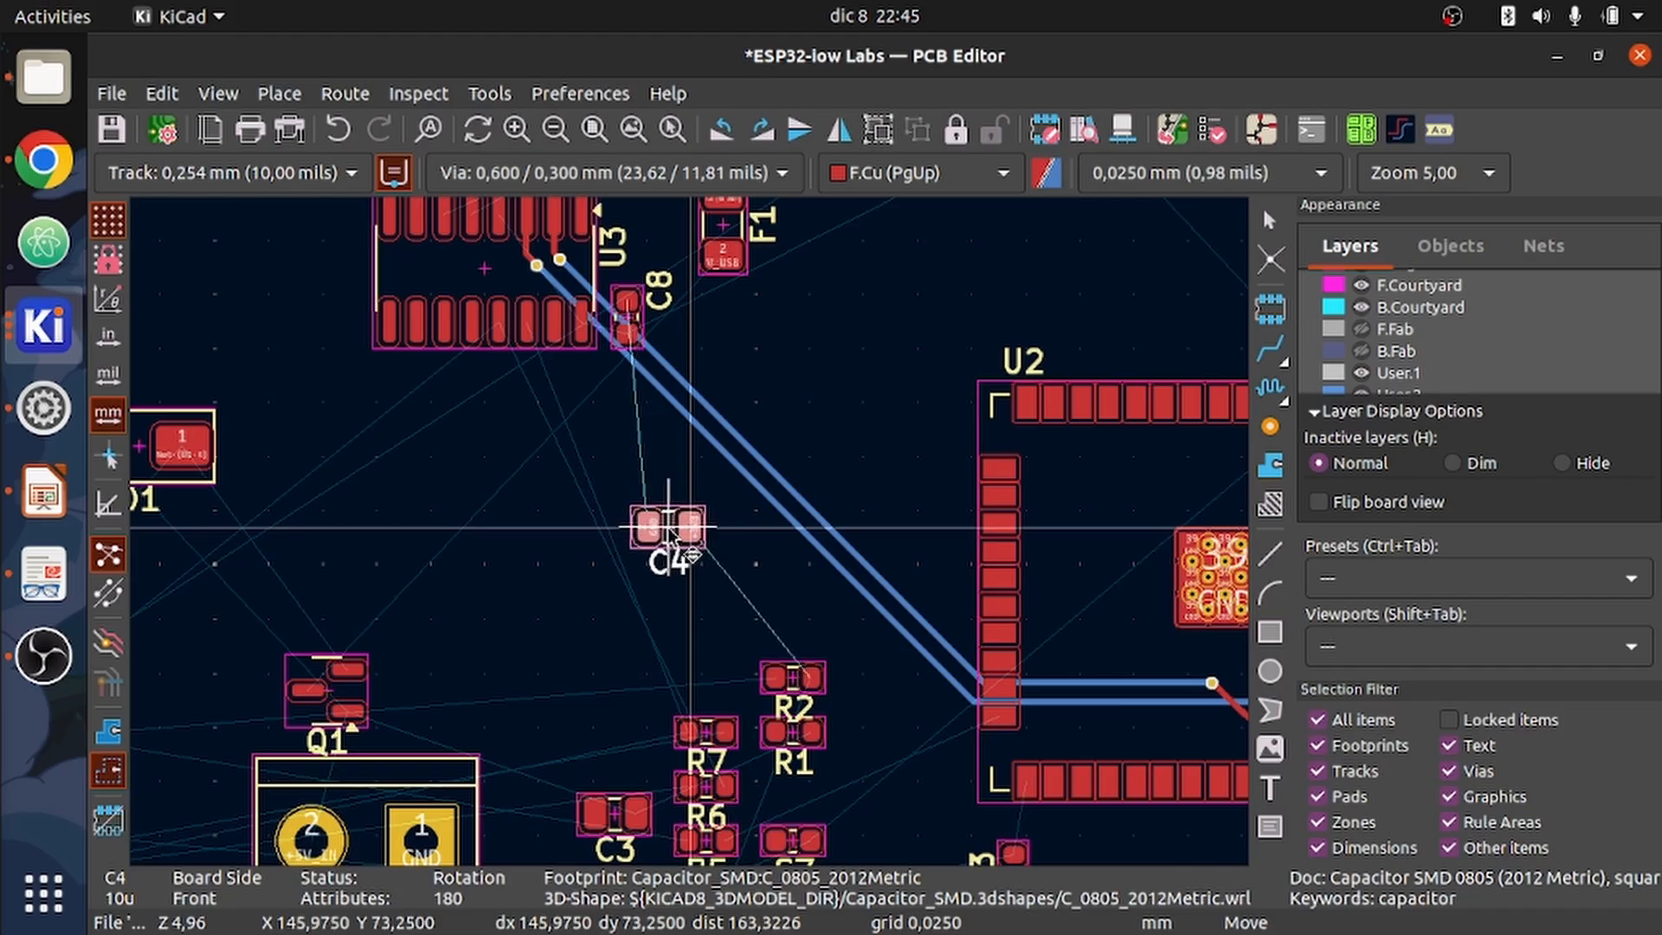
{"action": "scroll", "coordinate": [680, 544], "scroll_direction": "up", "scroll_amount": 1}
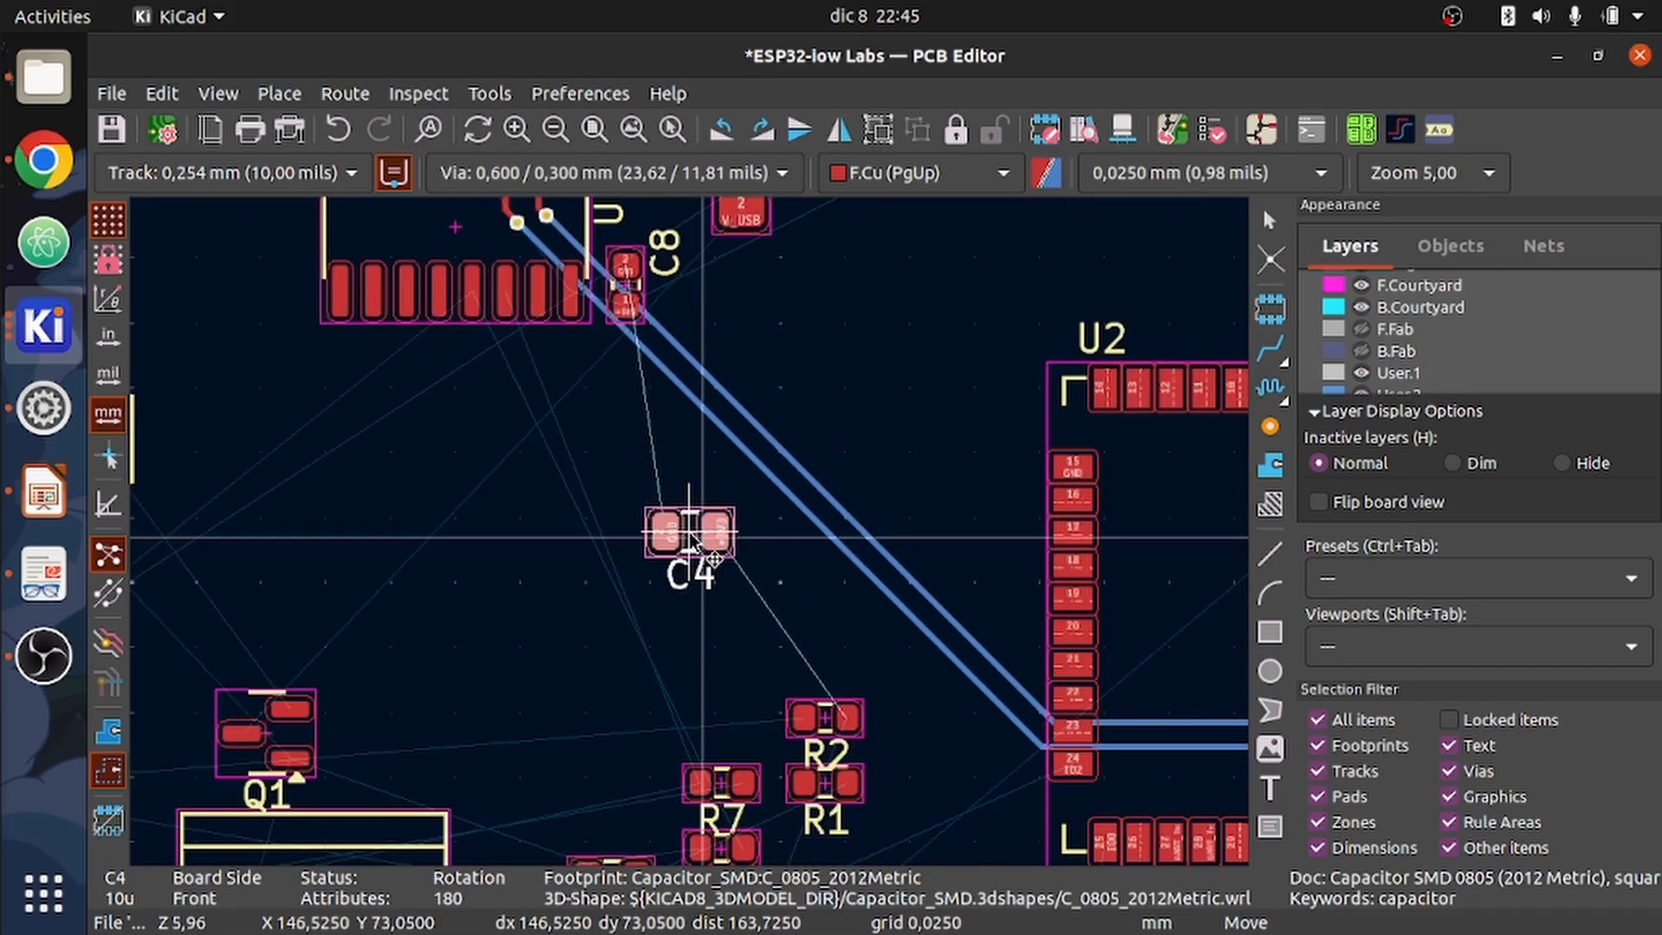
{"action": "scroll", "coordinate": [693, 541], "scroll_direction": "up", "scroll_amount": 3}
{"action": "scroll", "coordinate": [693, 541], "scroll_direction": "down", "scroll_amount": 4}
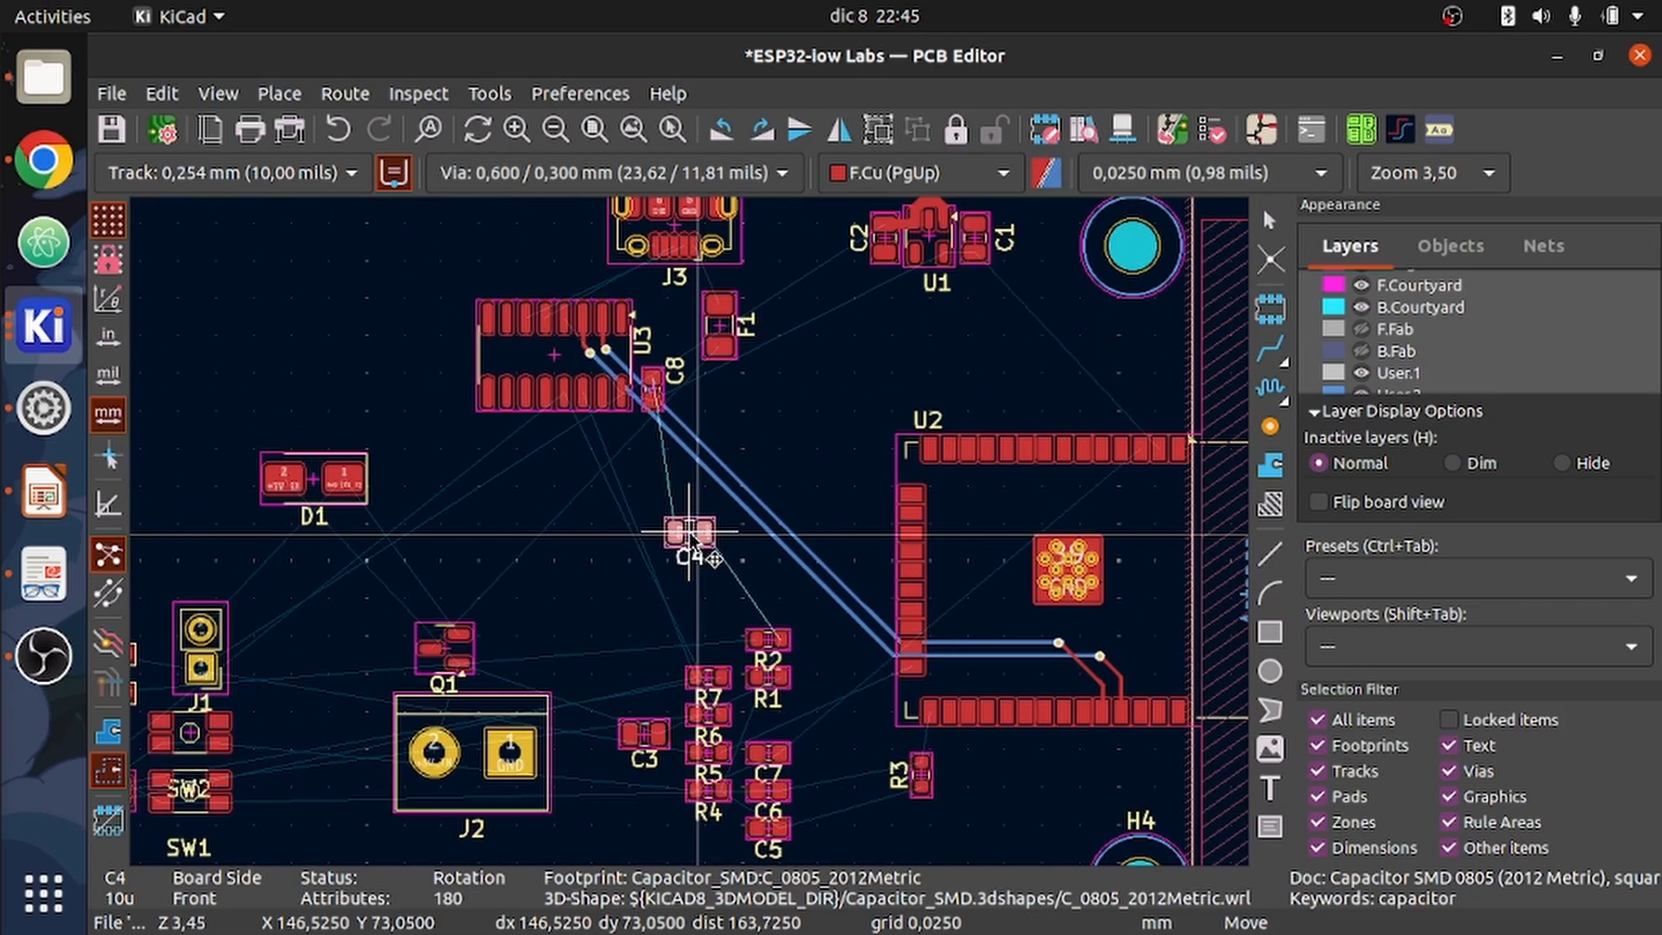
{"action": "scroll", "coordinate": [689, 532], "scroll_direction": "up", "scroll_amount": 2}
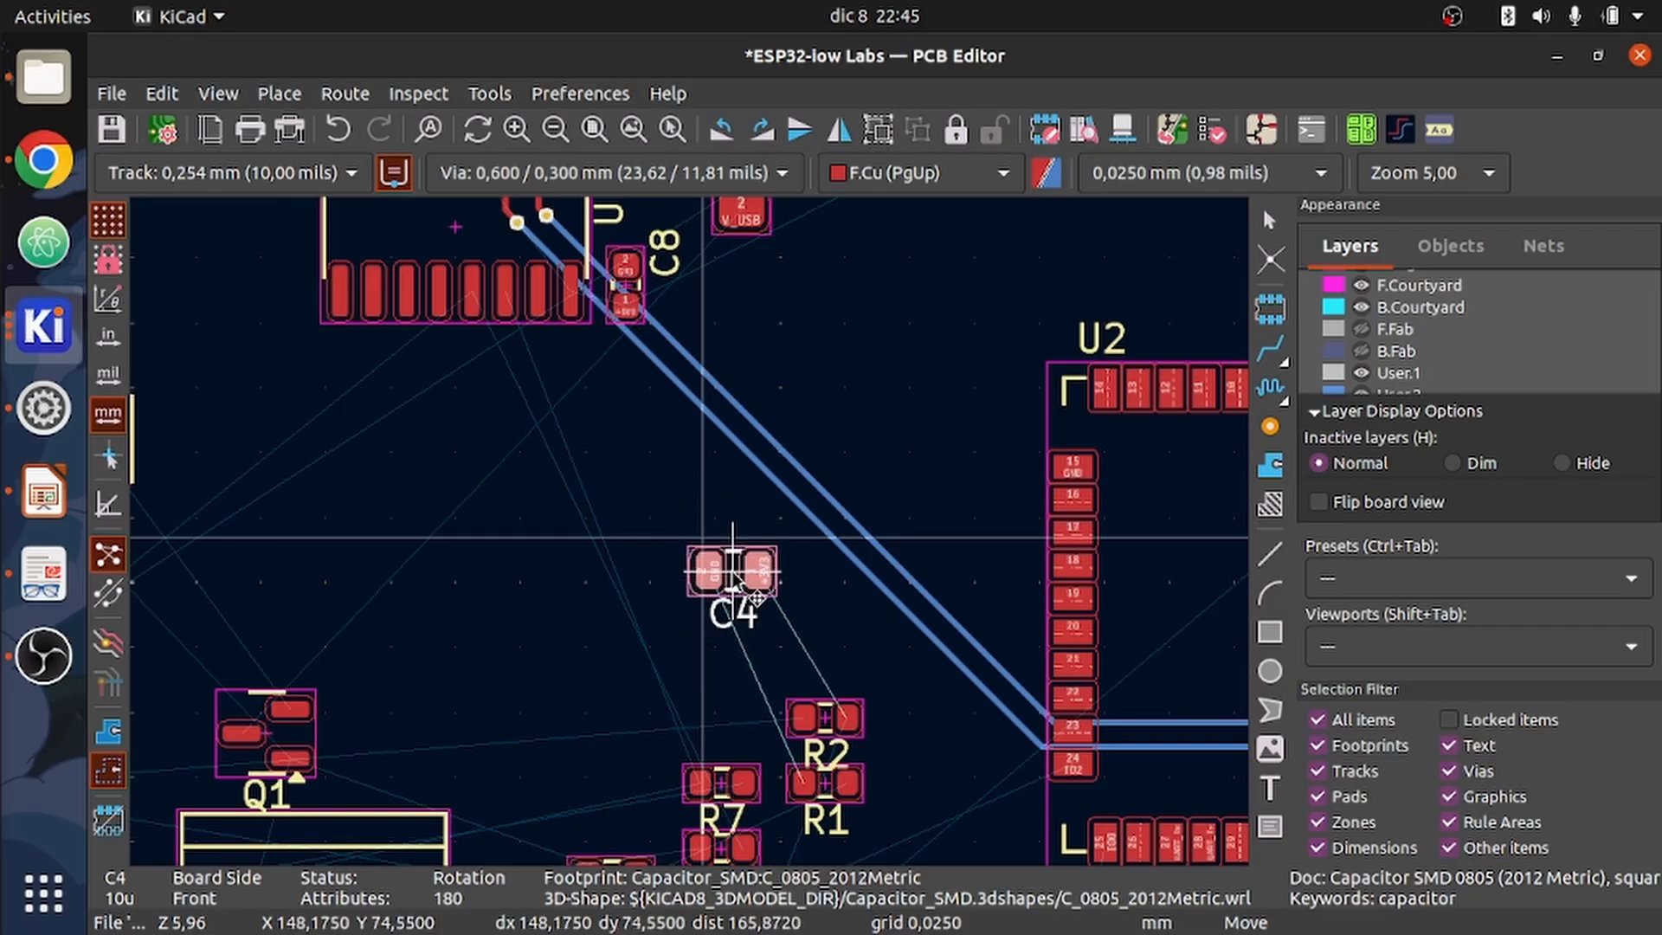
{"action": "key", "text": "f"}
{"action": "scroll", "coordinate": [732, 574], "scroll_direction": "up", "scroll_amount": 5}
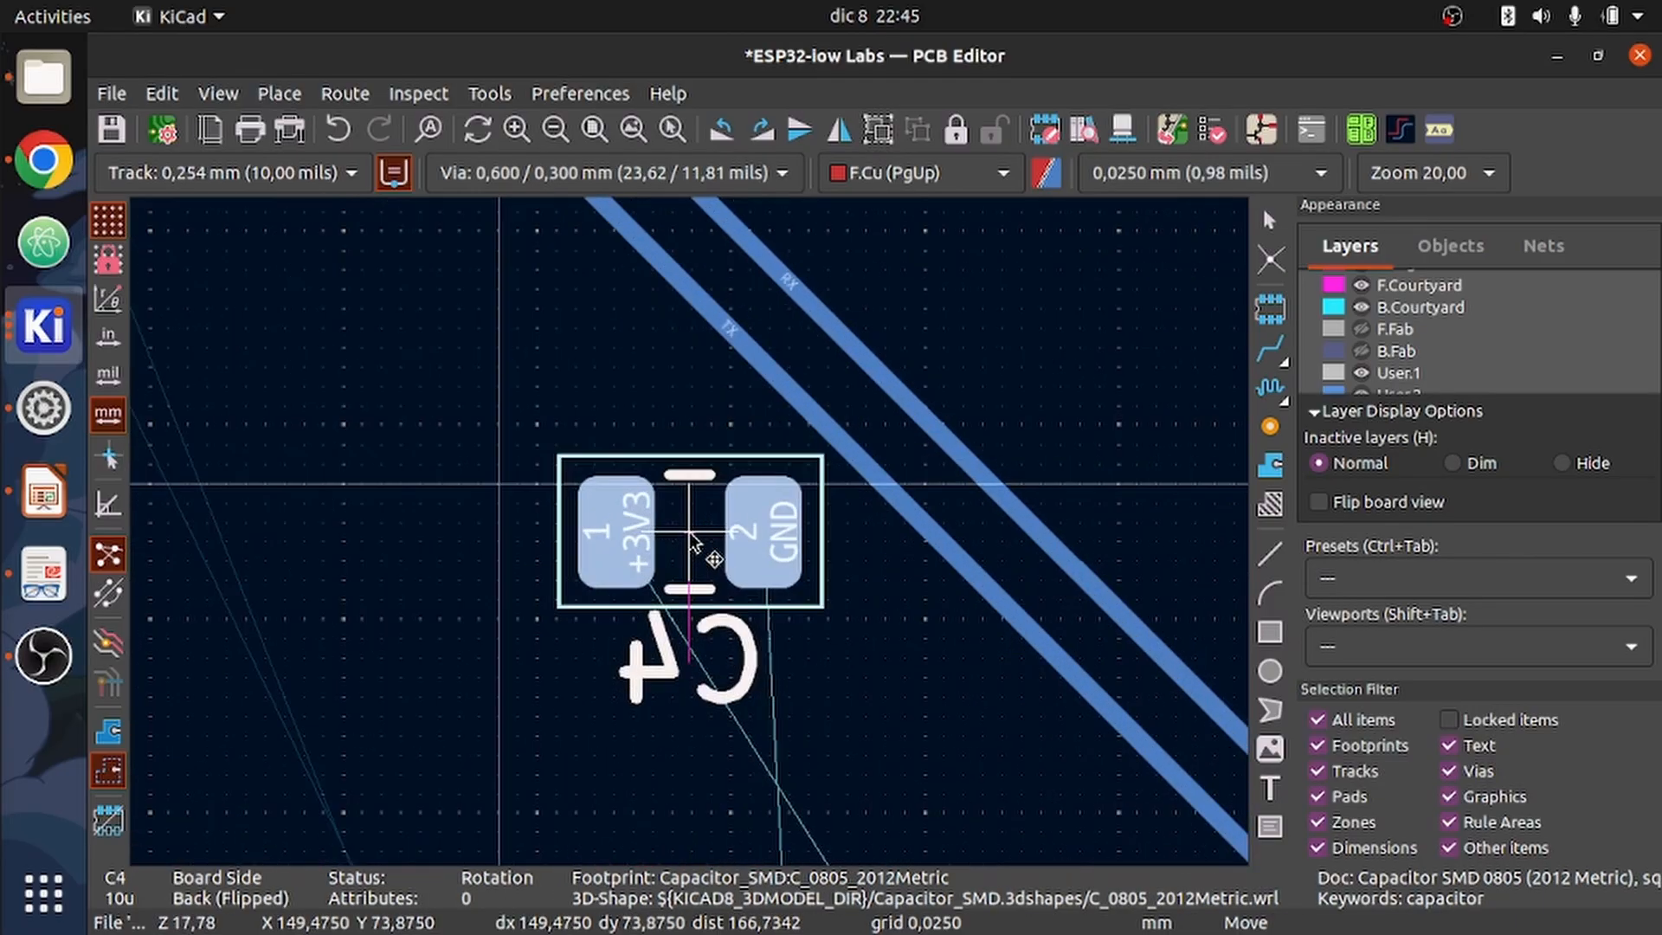
{"action": "left_click", "coordinate": [723, 594]}
- Shift C4 about 1.2 mm farther from the TX and RX tracks, keeping it on the back side
{"action": "scroll", "coordinate": [724, 594], "scroll_direction": "down", "scroll_amount": 2}
{"action": "scroll", "coordinate": [706, 562], "scroll_direction": "up", "scroll_amount": 2}
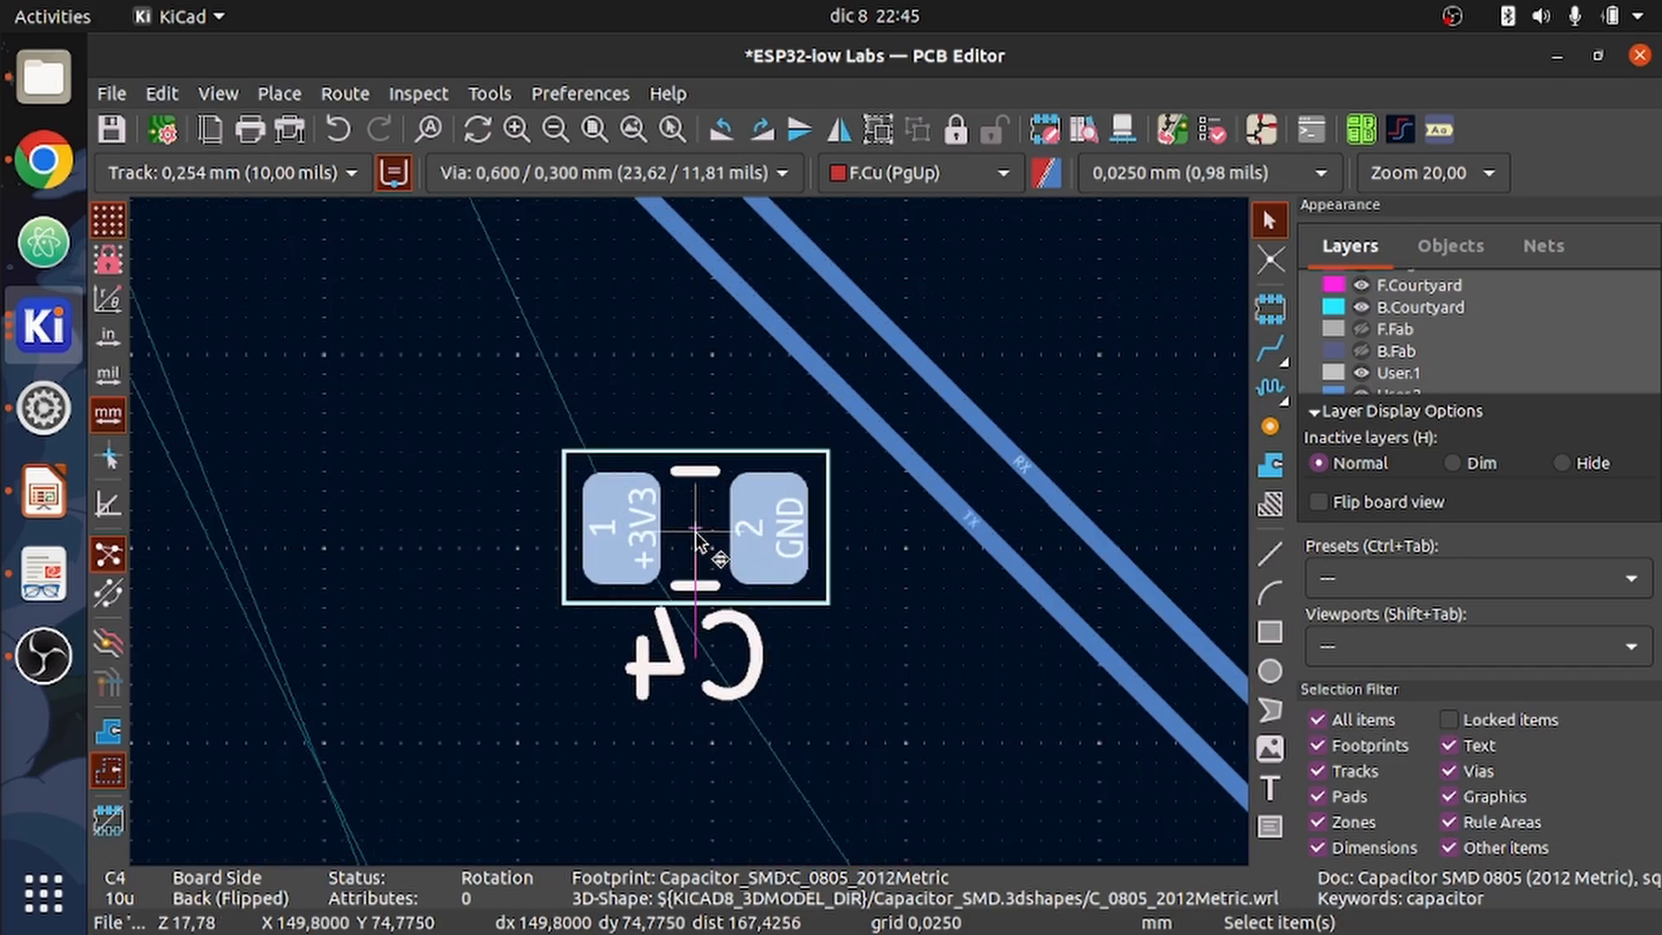
{"action": "key", "text": "m"}
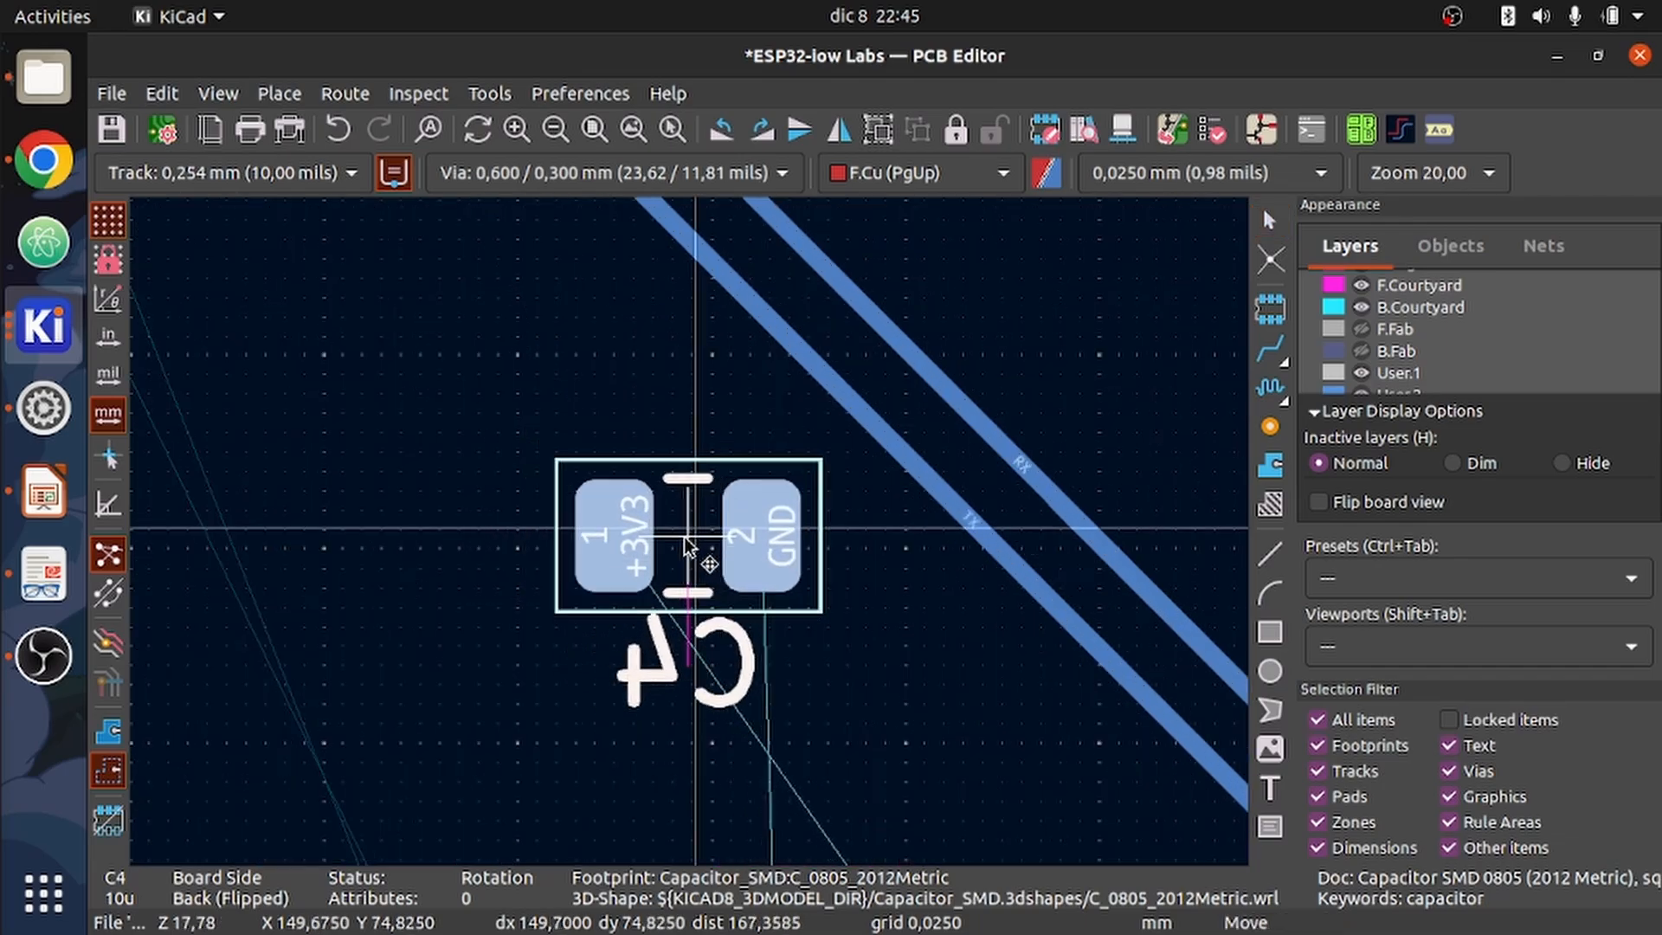
{"action": "scroll", "coordinate": [690, 542], "scroll_direction": "down", "scroll_amount": 3}
{"action": "scroll", "coordinate": [693, 543], "scroll_direction": "down", "scroll_amount": 2}
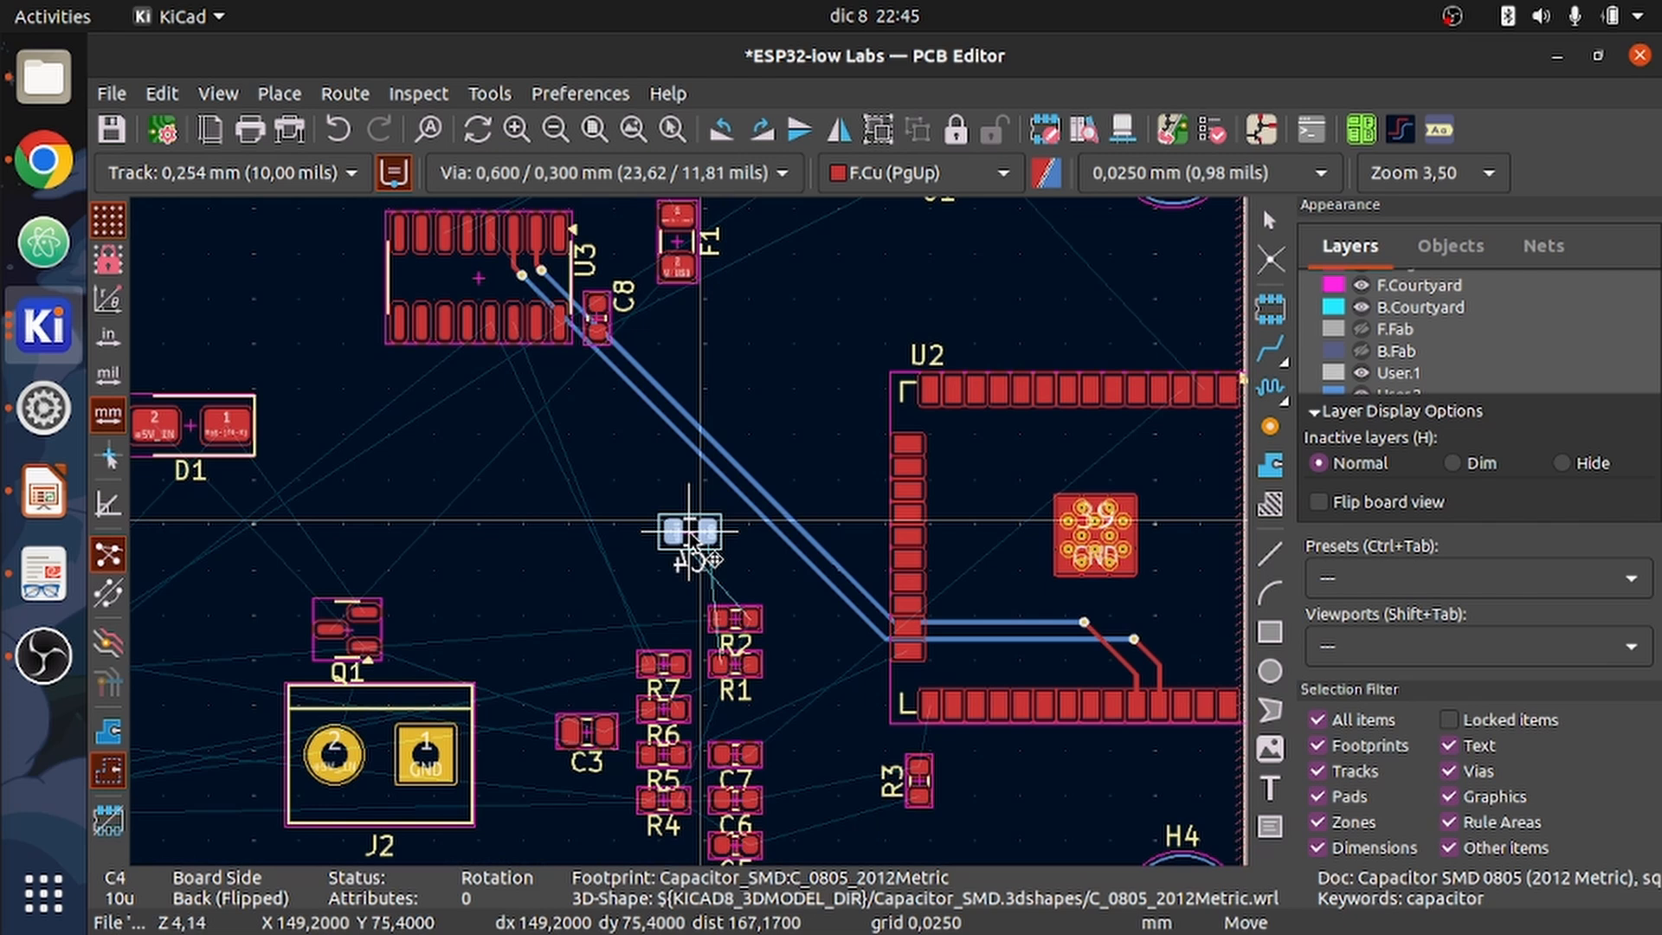
{"action": "scroll", "coordinate": [693, 536], "scroll_direction": "up", "scroll_amount": 5}
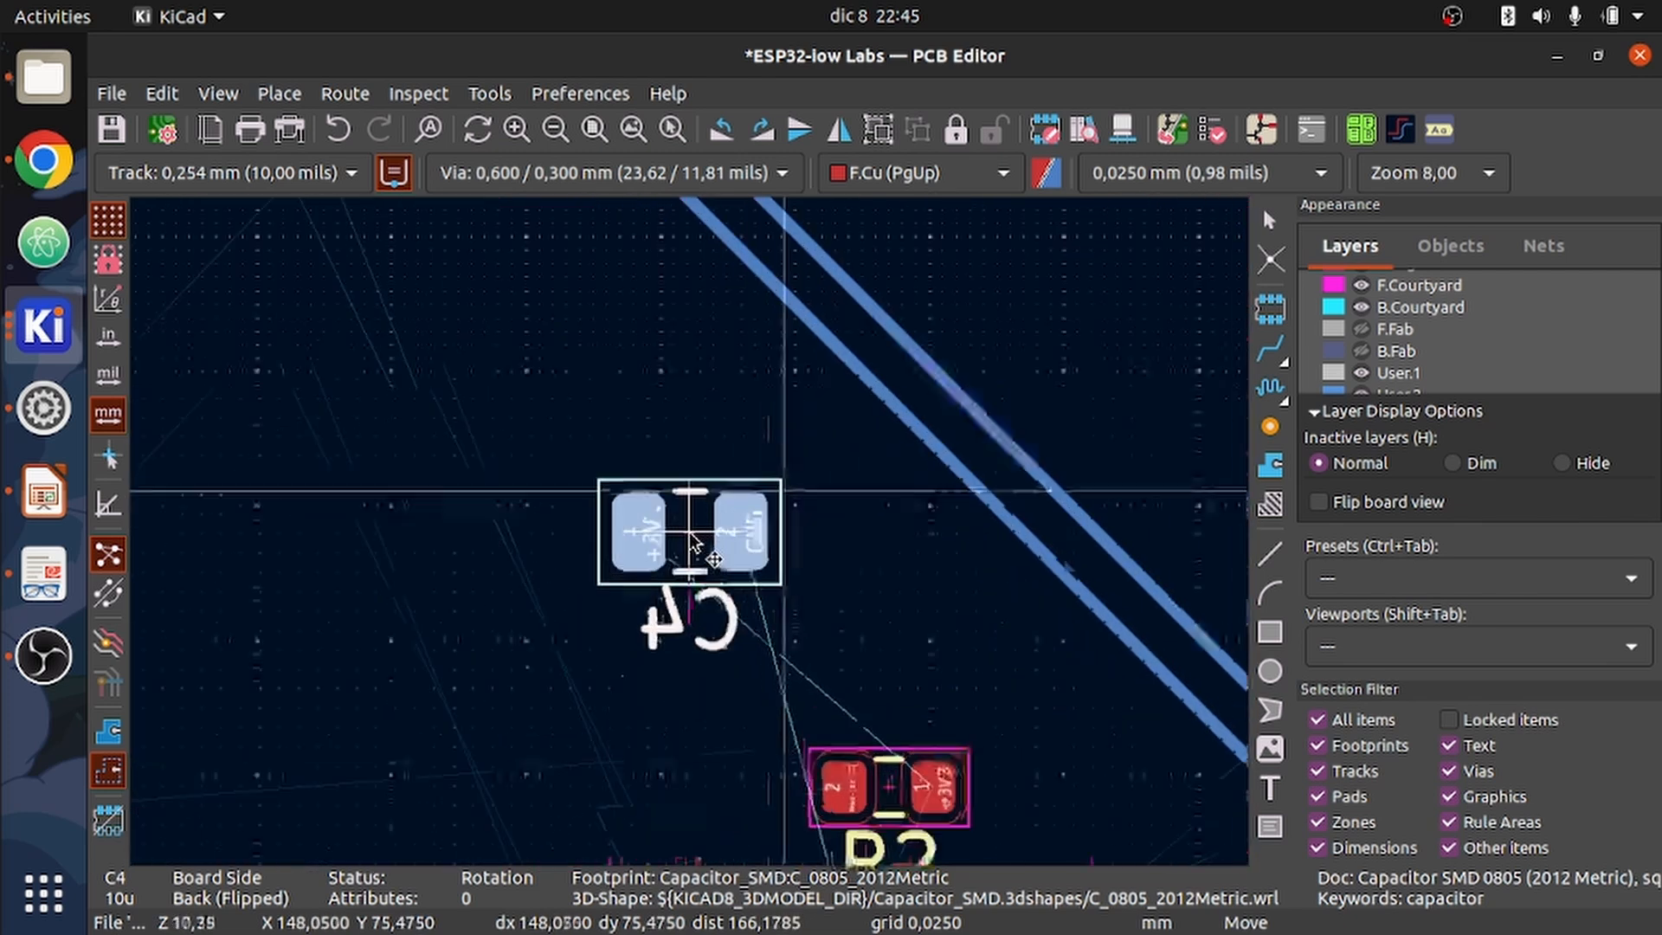
{"action": "left_click", "coordinate": [731, 516]}
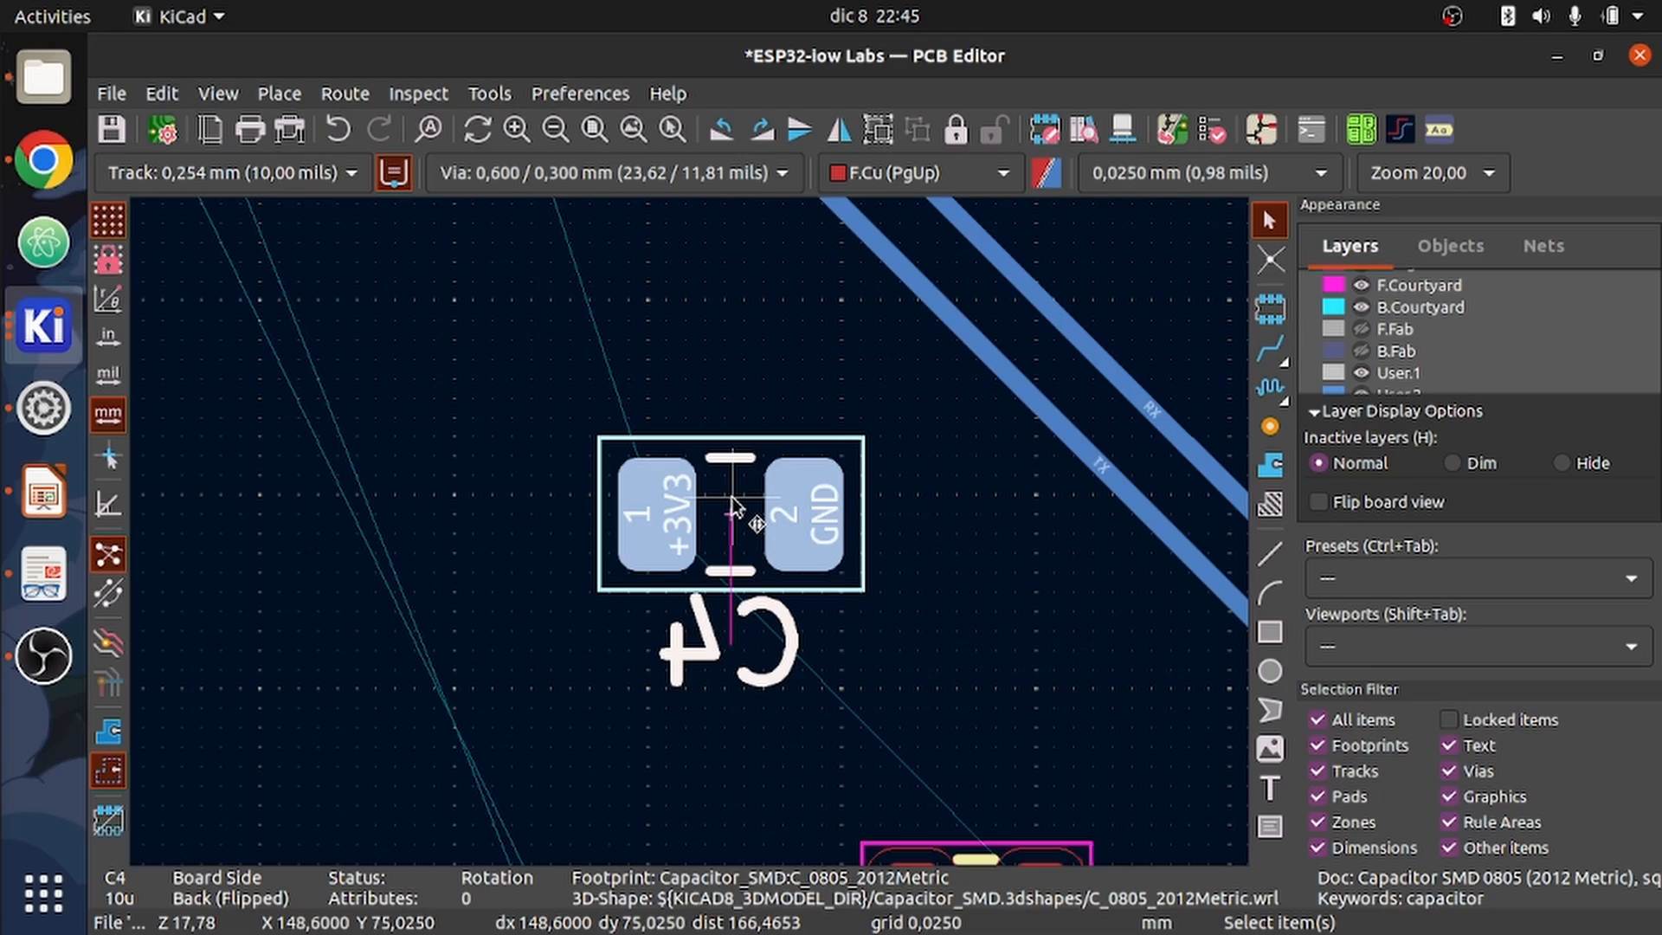
- Flip C4 to the front and back again, and place it on the back side at about X 148.0, Y 74.6 mm
{"action": "key", "text": "m"}
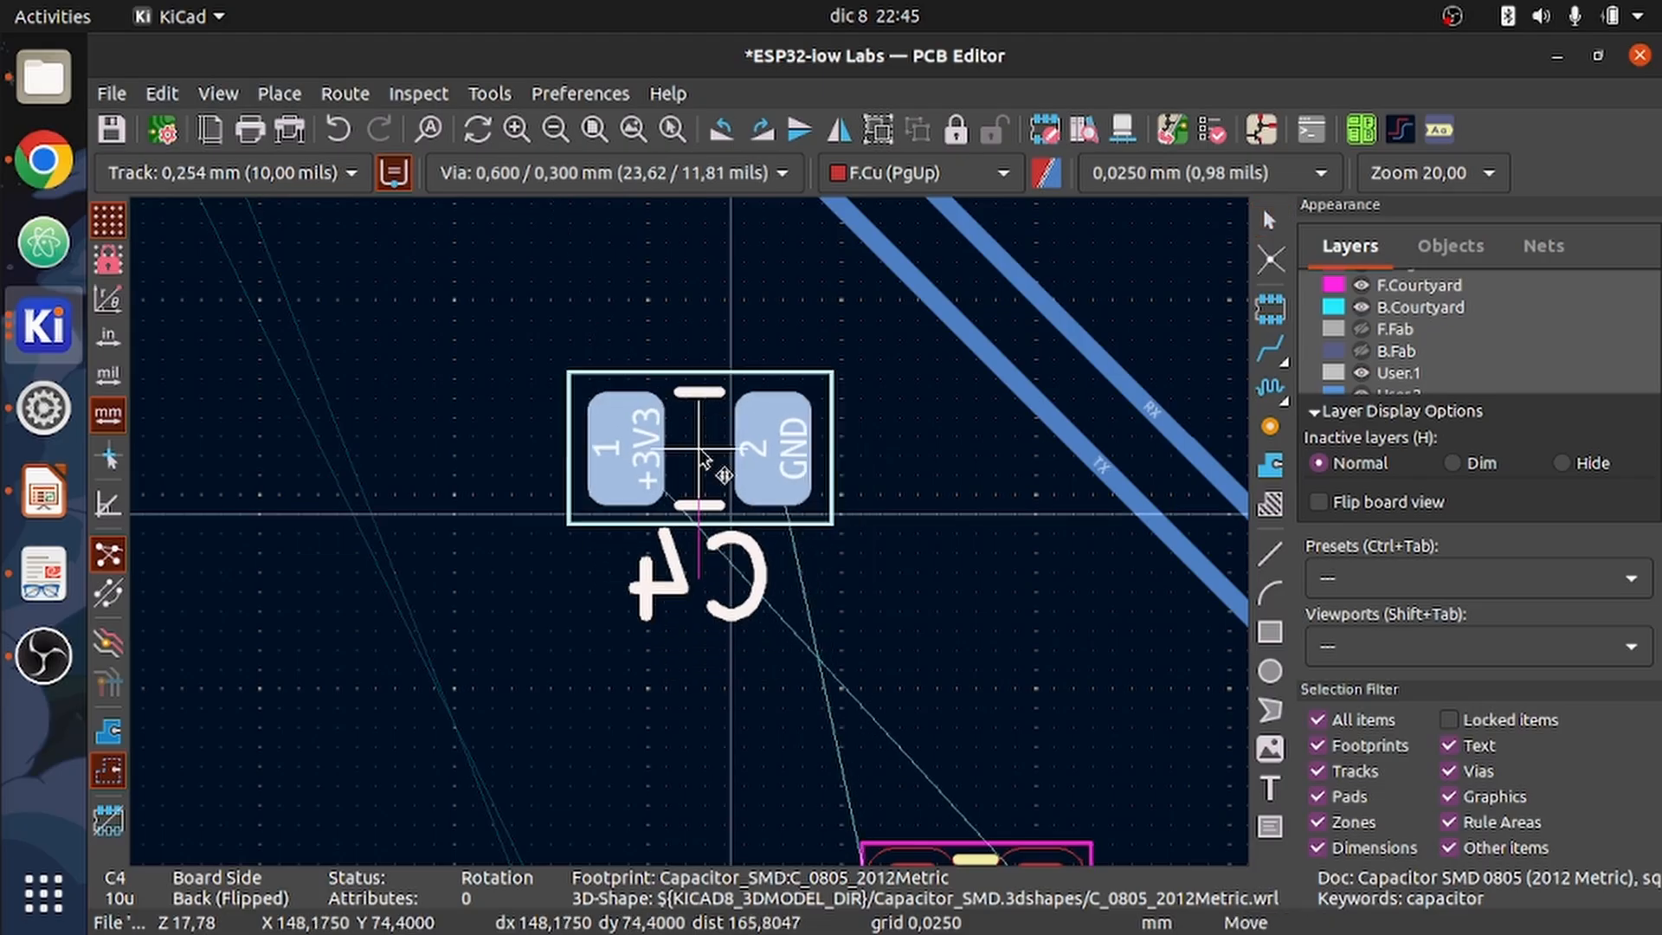
{"action": "key", "text": "f"}
{"action": "key", "text": "f"}
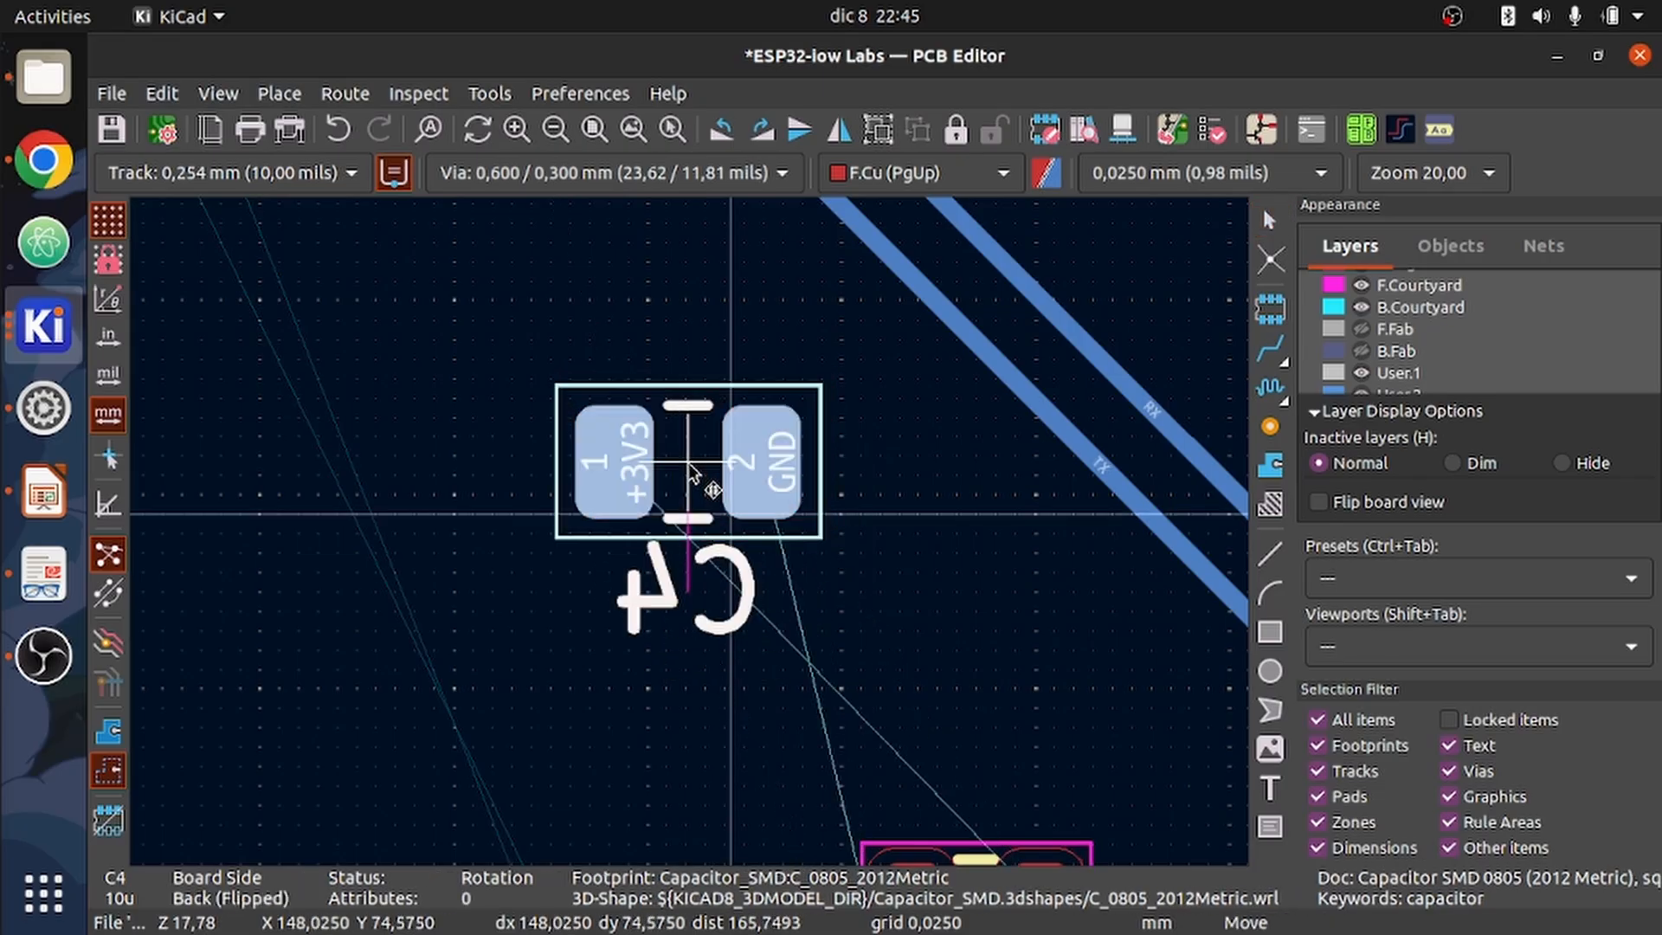
{"action": "left_click", "coordinate": [692, 474]}
{"action": "left_click", "coordinate": [891, 587]}
{"action": "scroll", "coordinate": [891, 587], "scroll_direction": "down", "scroll_amount": 3}
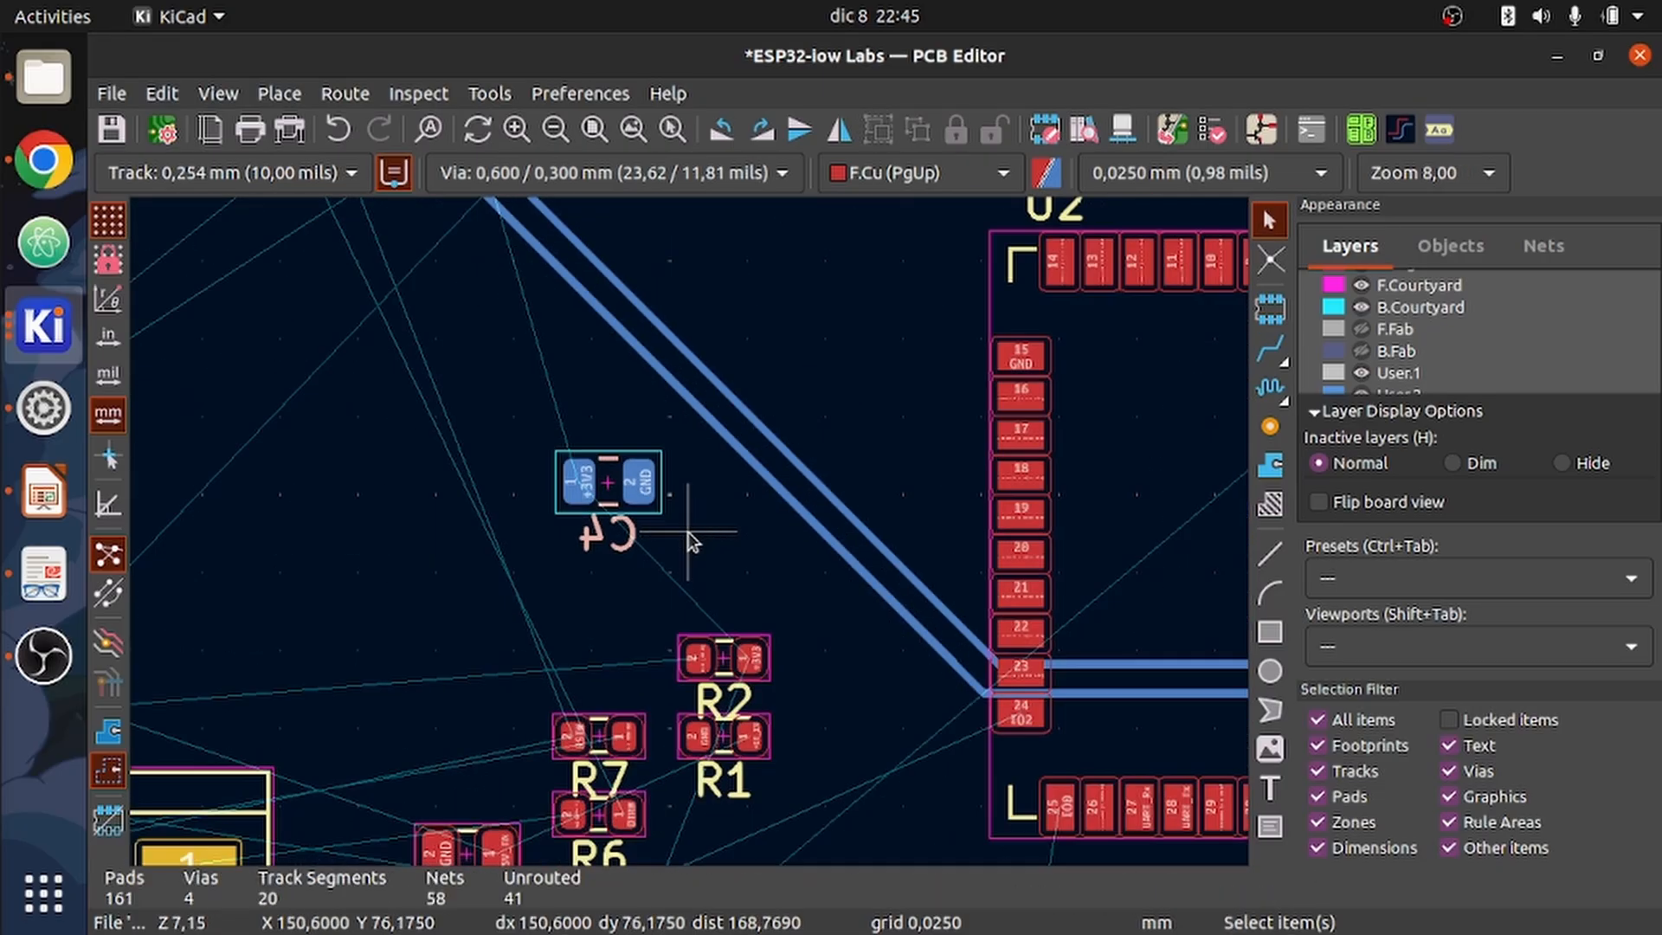
- Route a 0.254 mm +3V3 track on B.Cu from pad 1 of C4 to a 0.6/0.3 mm via just below C8
{"action": "scroll", "coordinate": [693, 541], "scroll_direction": "down", "scroll_amount": 3}
{"action": "scroll", "coordinate": [666, 537], "scroll_direction": "up", "scroll_amount": 3}
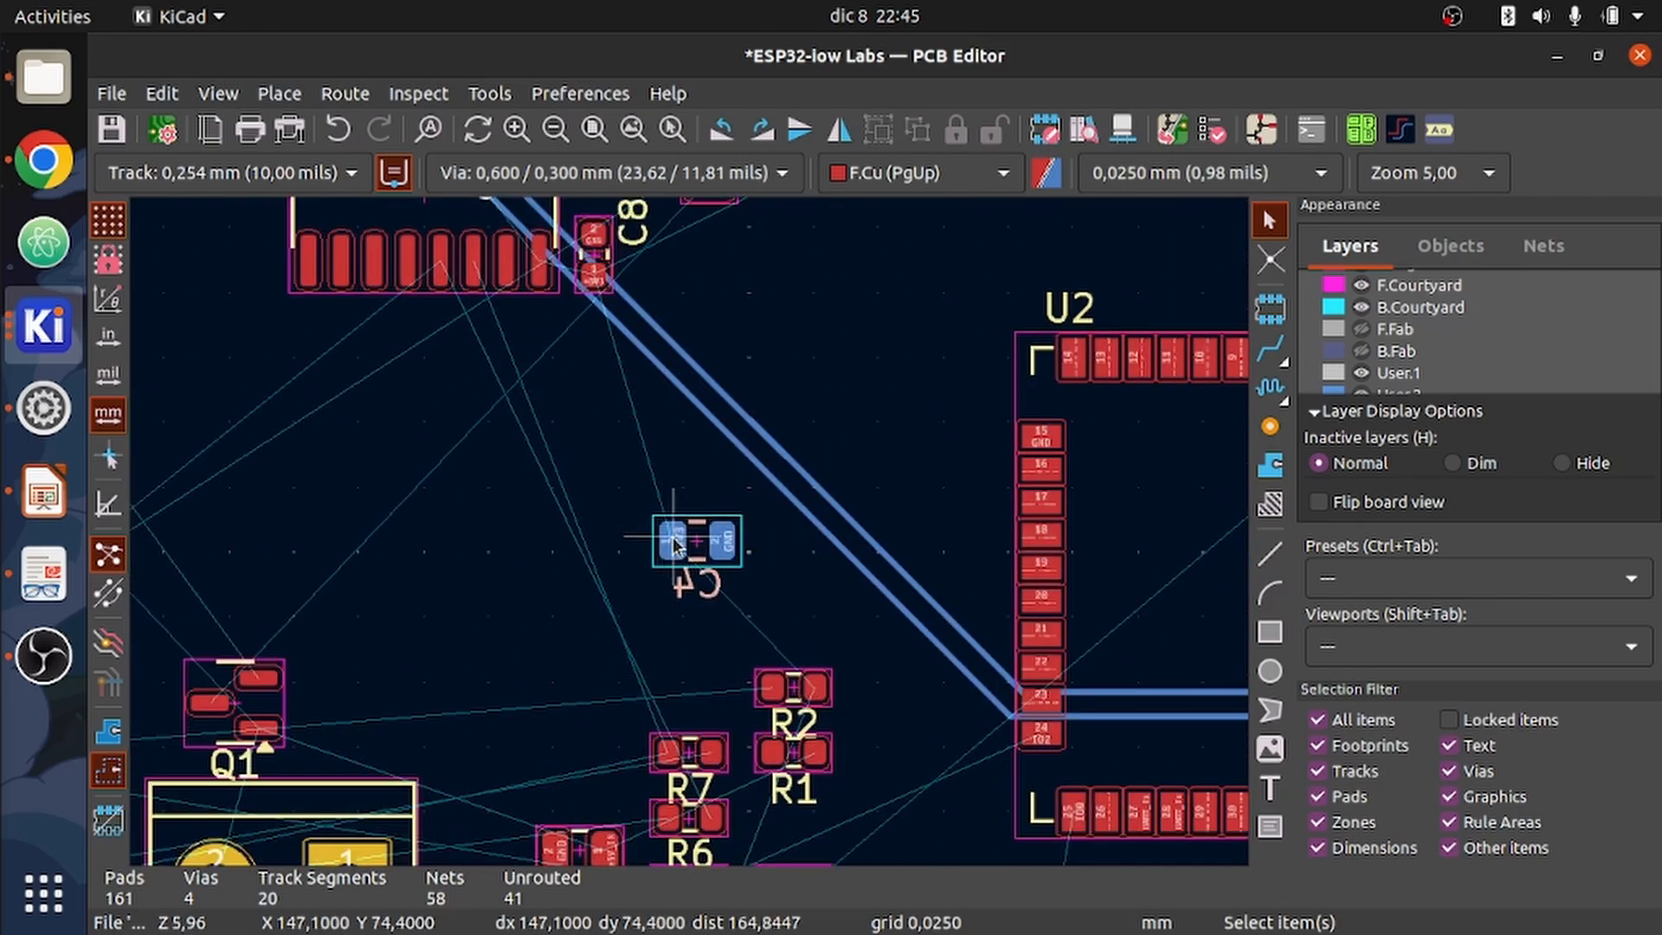
{"action": "key", "text": "x"}
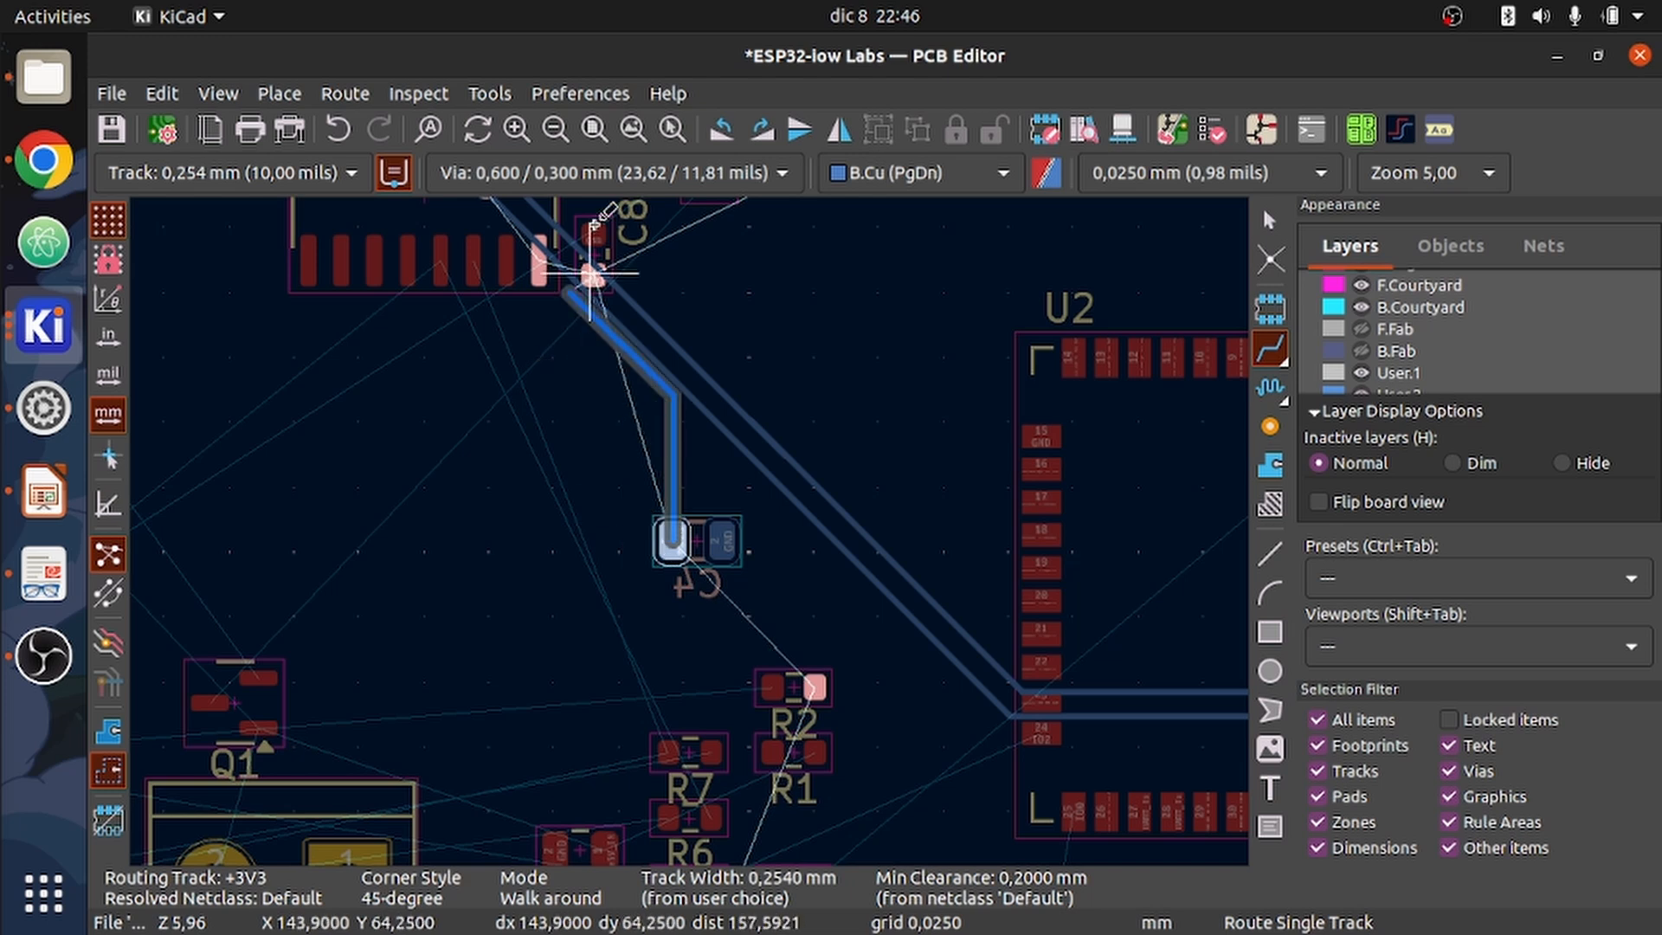
{"action": "scroll", "coordinate": [583, 277], "scroll_direction": "up", "scroll_amount": 4}
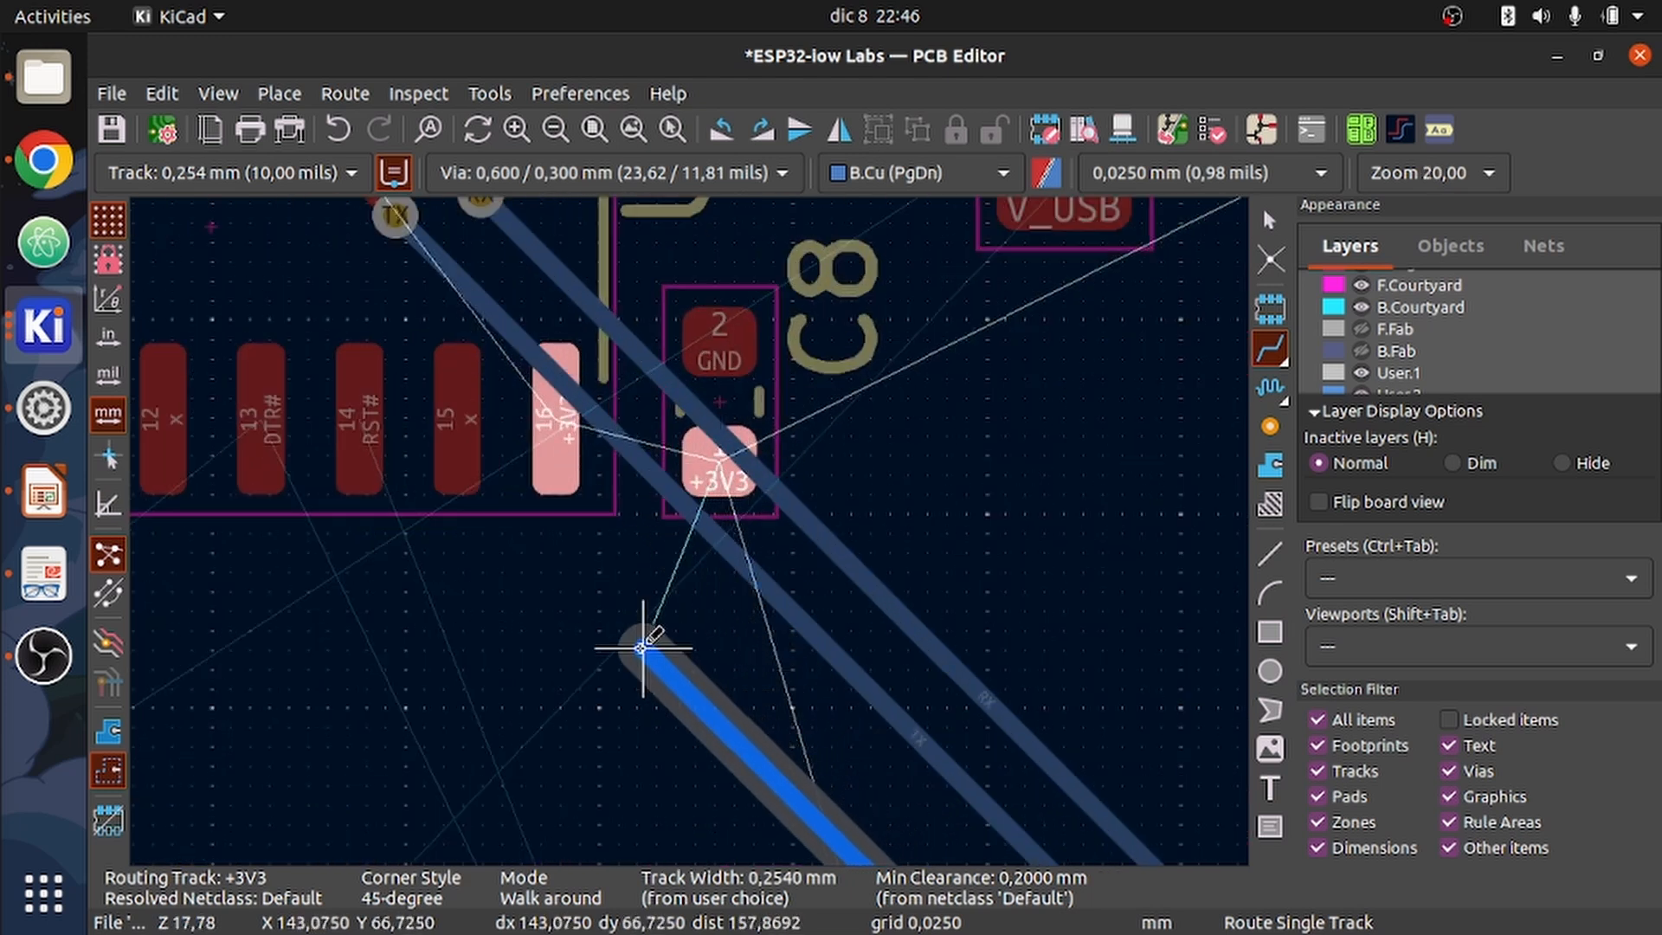
{"action": "key", "text": "v"}
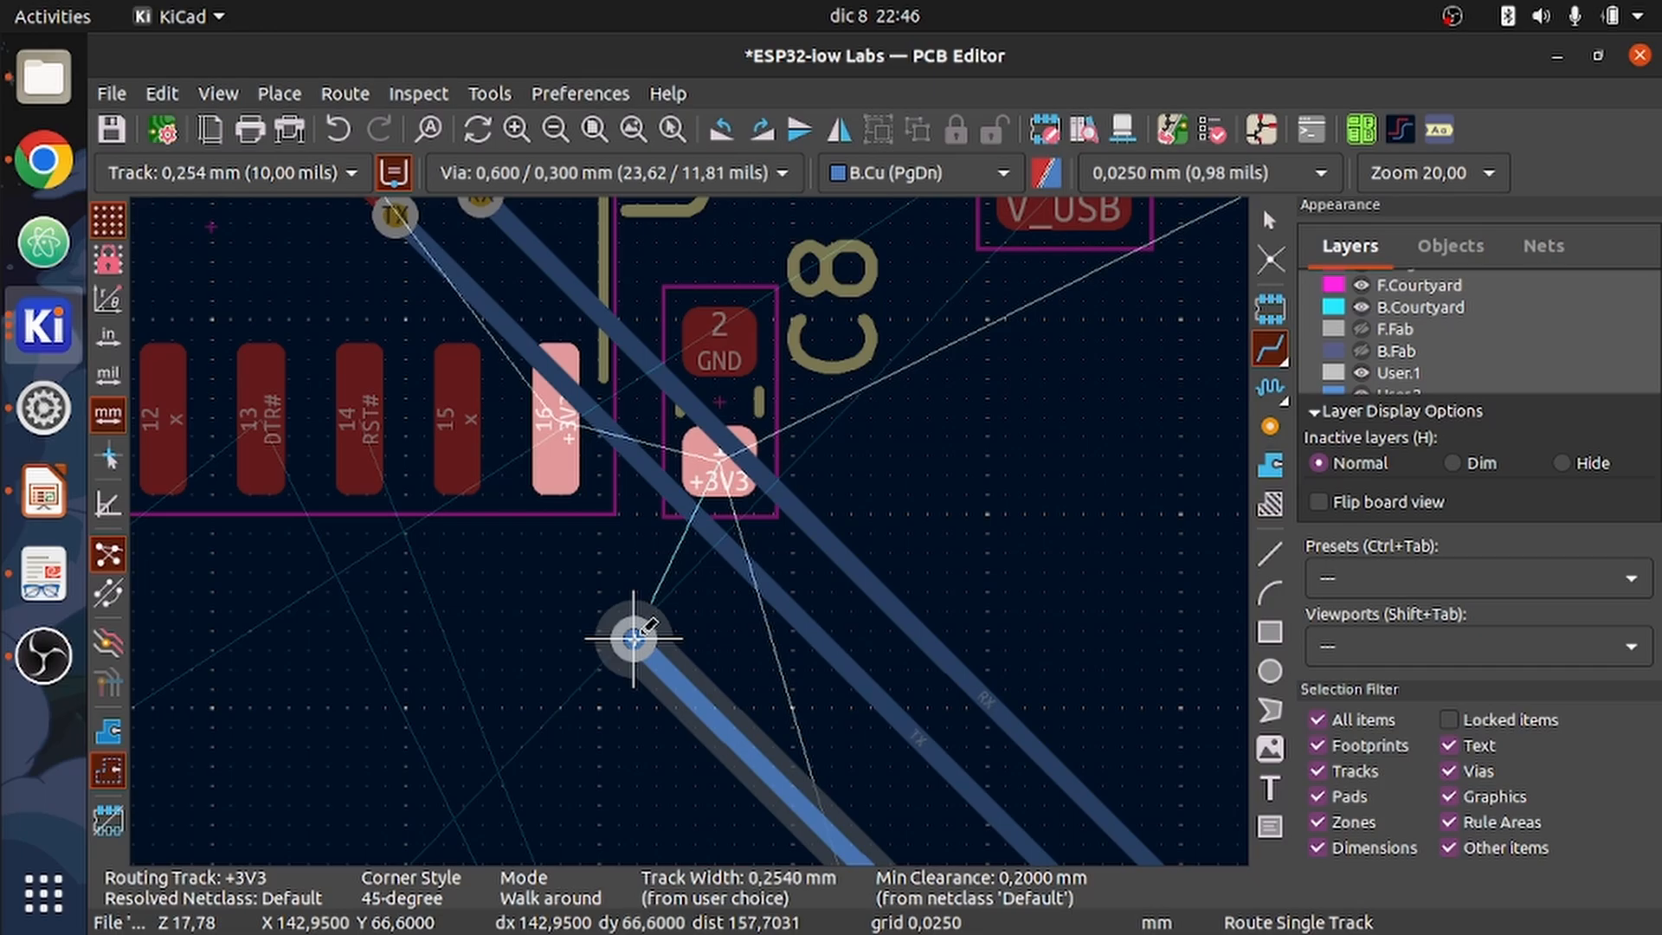
{"action": "left_click", "coordinate": [637, 637]}
{"action": "key", "text": "Escape"}
- Connect pad 1 of C8 to the +3V3 via and to pin 16 of U3 with tracks on F.Cu
{"action": "left_click", "coordinate": [723, 463]}
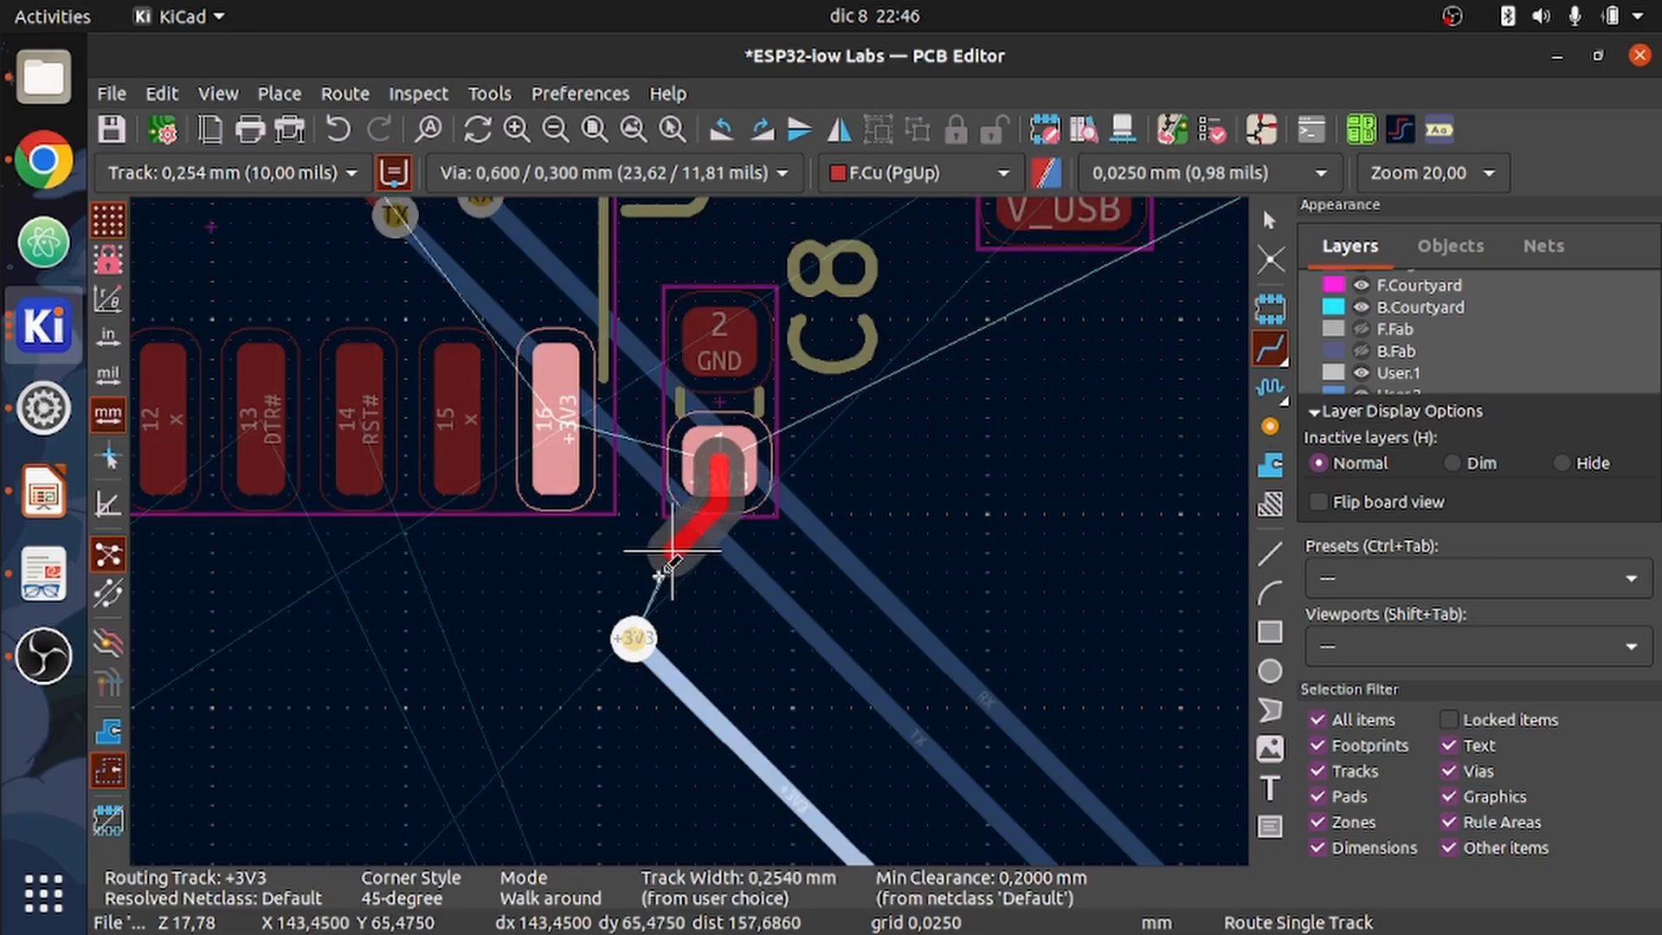
{"action": "left_click", "coordinate": [635, 638]}
{"action": "left_click", "coordinate": [556, 424]}
{"action": "left_click", "coordinate": [695, 468]}
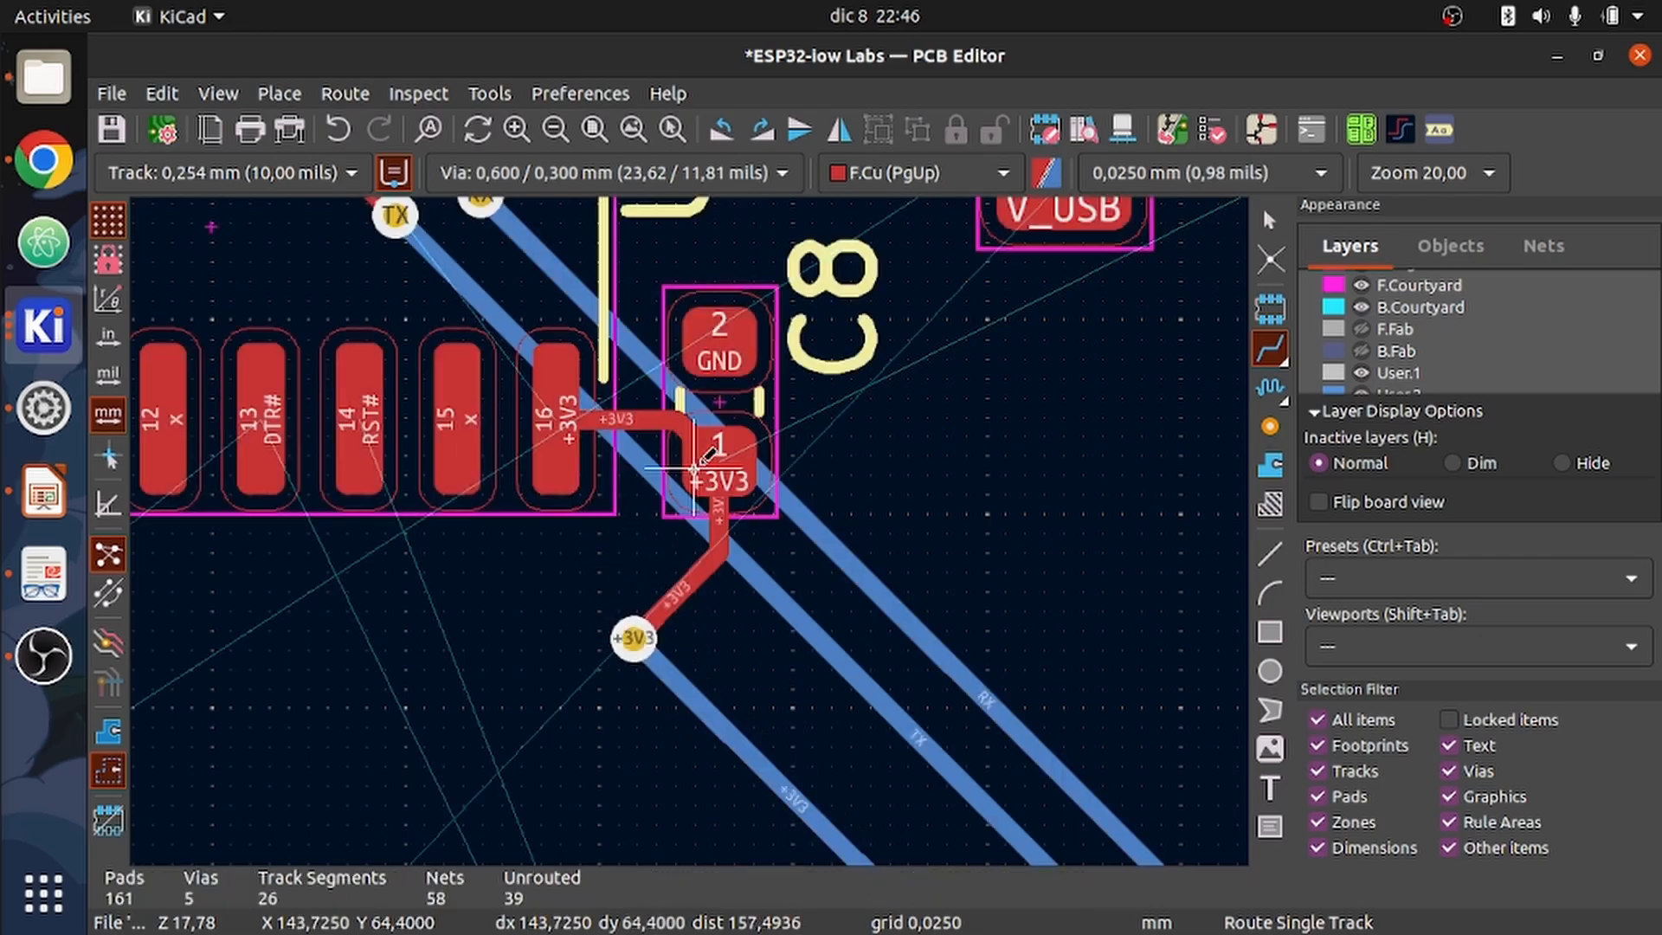
{"action": "scroll", "coordinate": [690, 529], "scroll_direction": "down", "scroll_amount": 6}
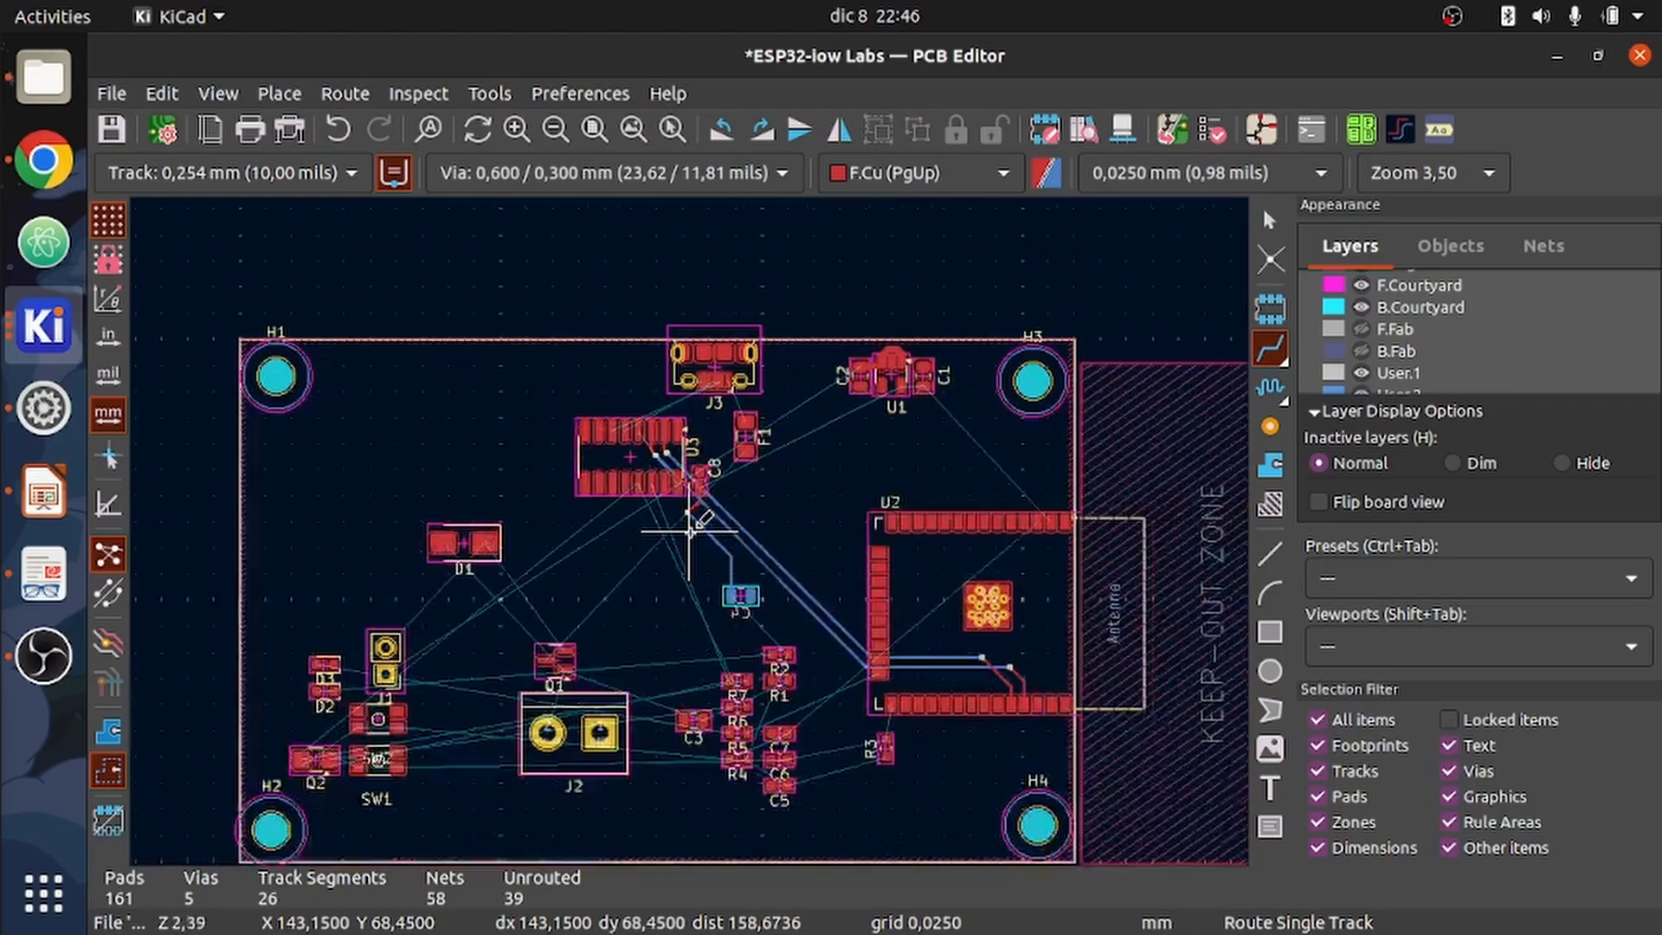
{"action": "scroll", "coordinate": [690, 530], "scroll_direction": "down", "scroll_amount": 2}
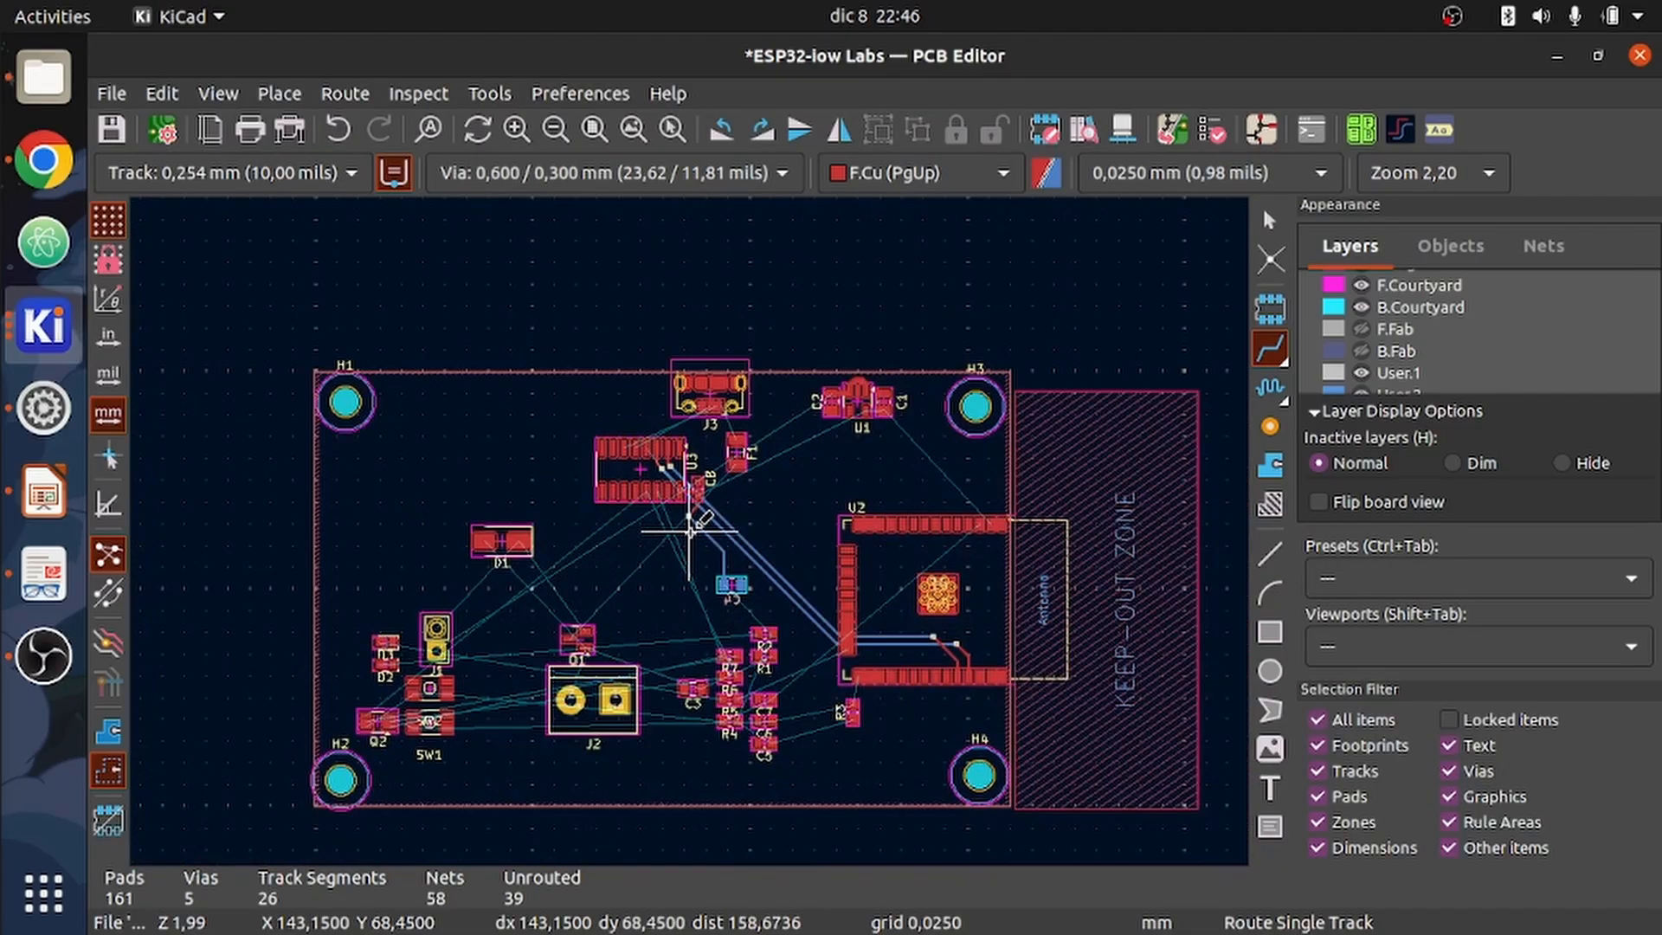
{"action": "scroll", "coordinate": [684, 541], "scroll_direction": "up", "scroll_amount": 2}
{"action": "scroll", "coordinate": [672, 549], "scroll_direction": "down", "scroll_amount": 3}
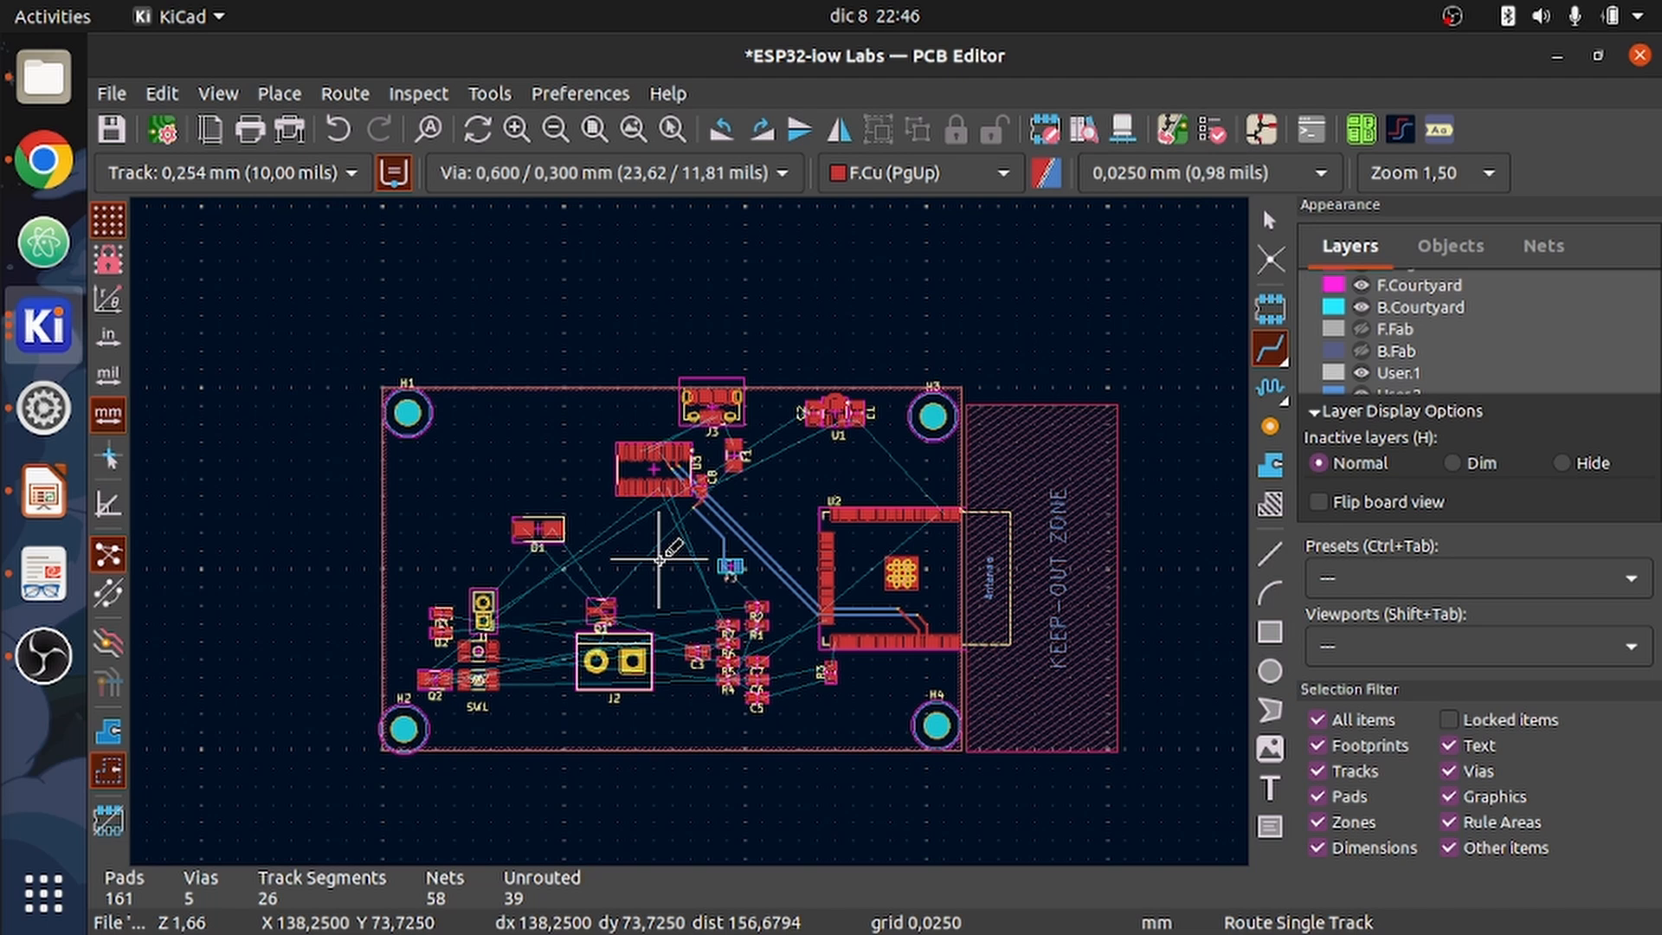
{"action": "scroll", "coordinate": [680, 520], "scroll_direction": "up", "scroll_amount": 3}
{"action": "scroll", "coordinate": [639, 513], "scroll_direction": "down", "scroll_amount": 3}
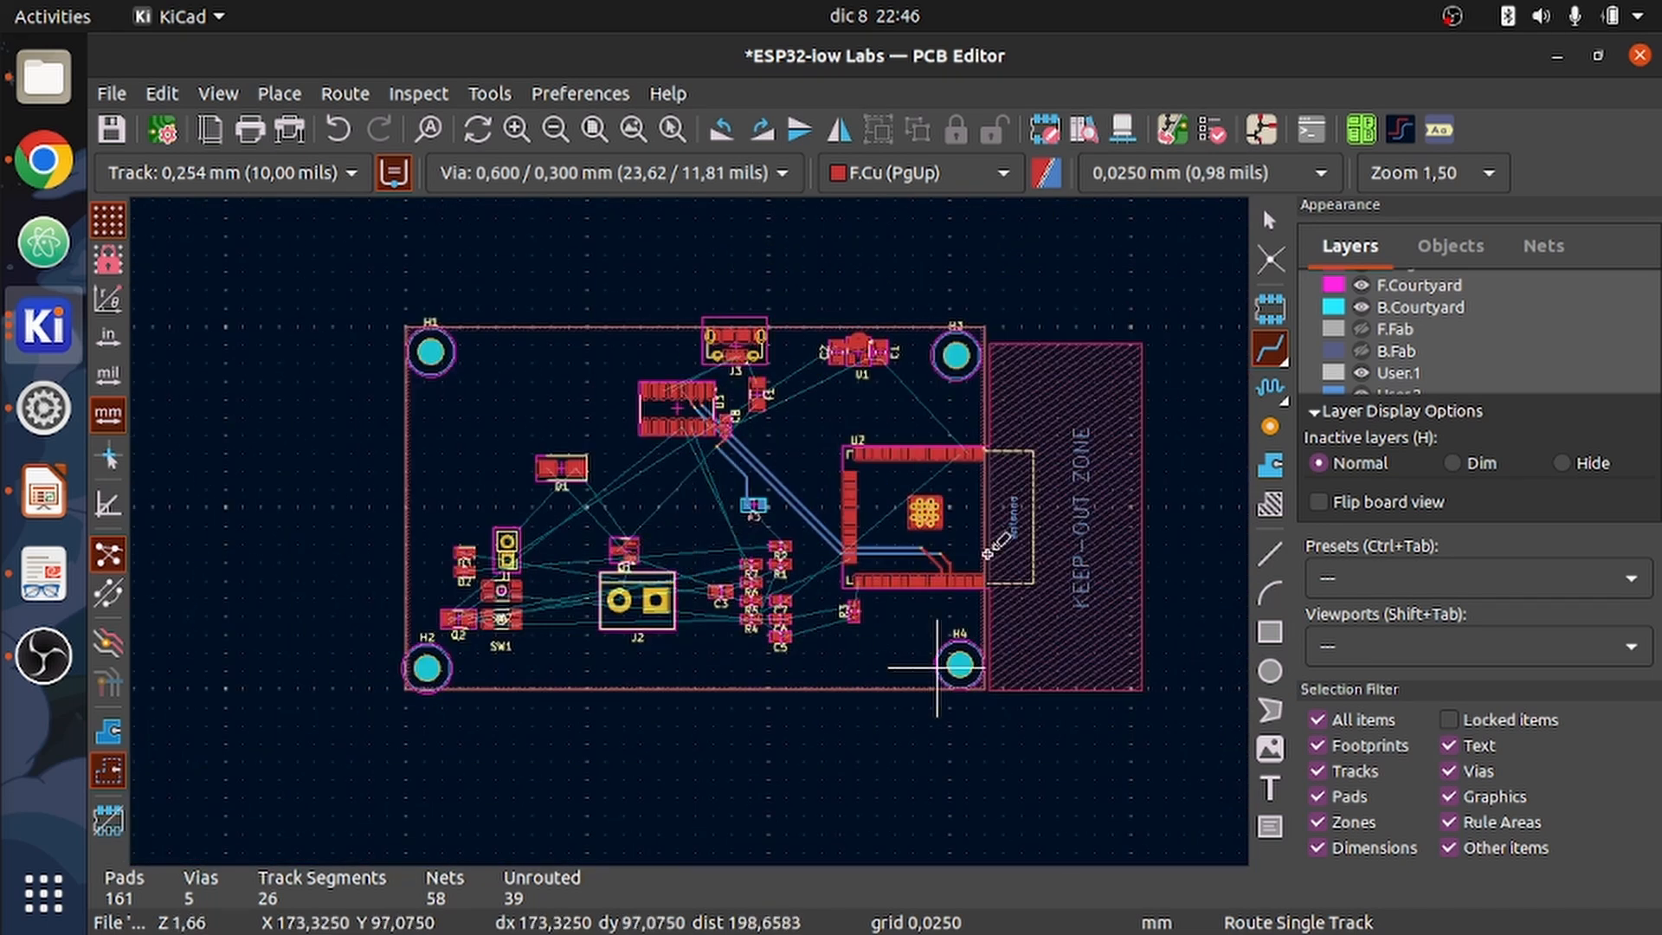